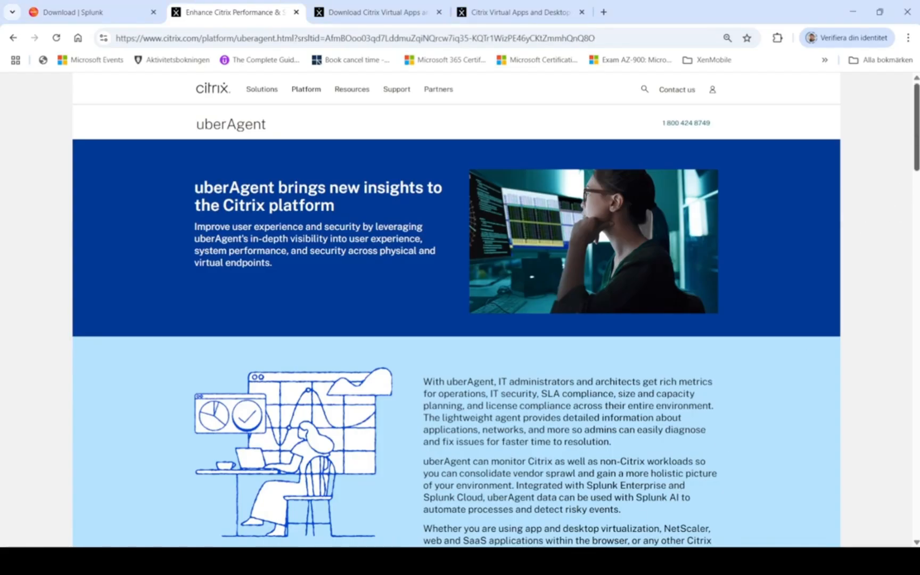
Step: Review the uberAgent page's data-driven insights, issue resolution, capacity planning, application security and risk mitigation sections
{"action": "scroll", "coordinate": [915, 128], "scroll_direction": "down", "scroll_amount": 5}
{"action": "scroll", "coordinate": [499, 240], "scroll_direction": "down", "scroll_amount": 5}
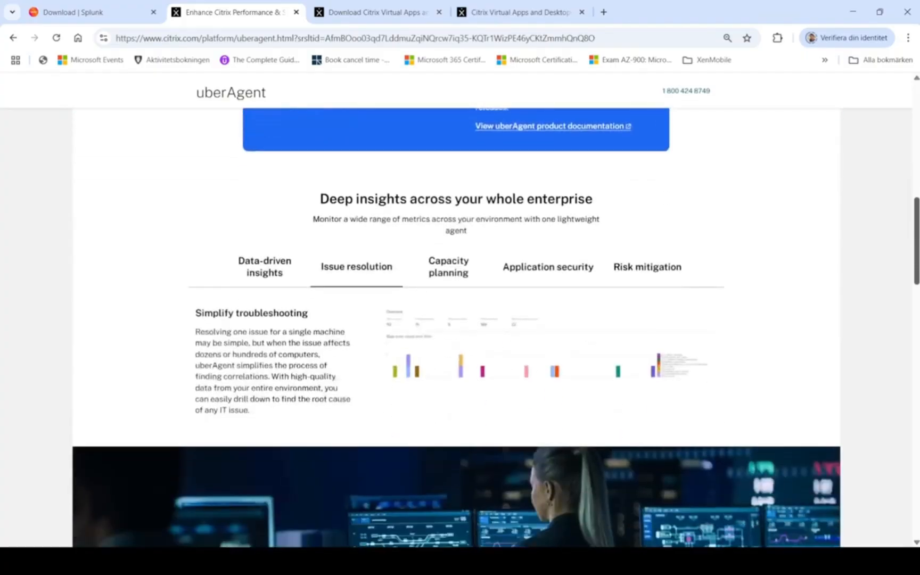
{"action": "left_click", "coordinate": [241, 219]}
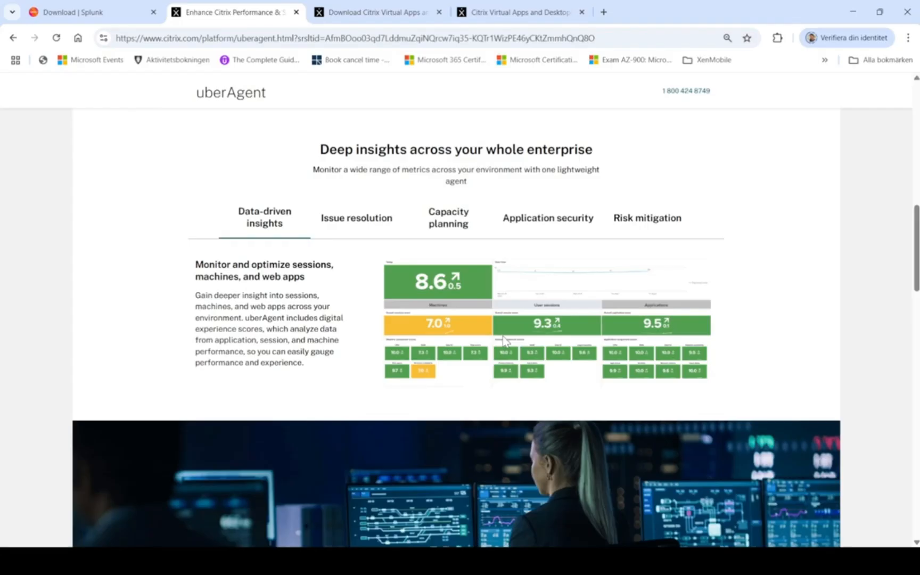
{"action": "left_click", "coordinate": [362, 226]}
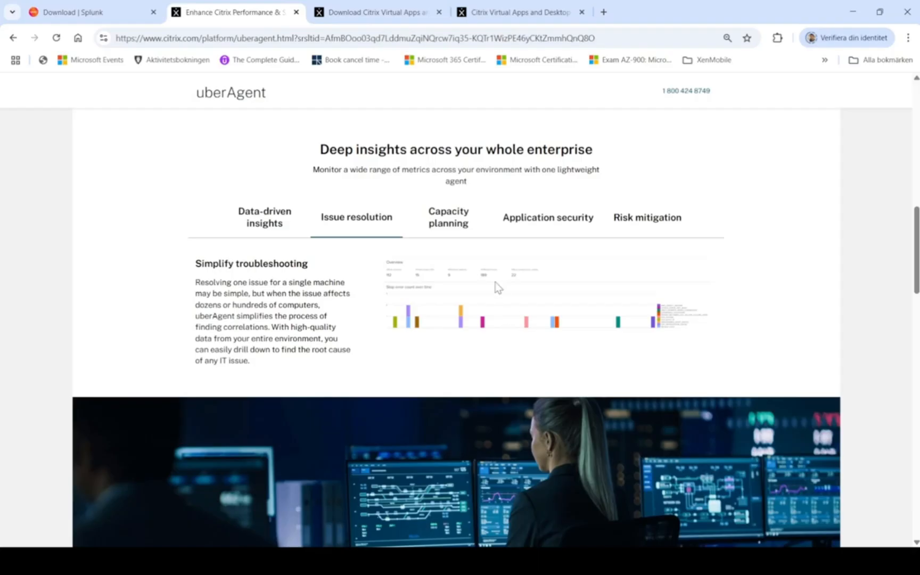
{"action": "left_click", "coordinate": [447, 213]}
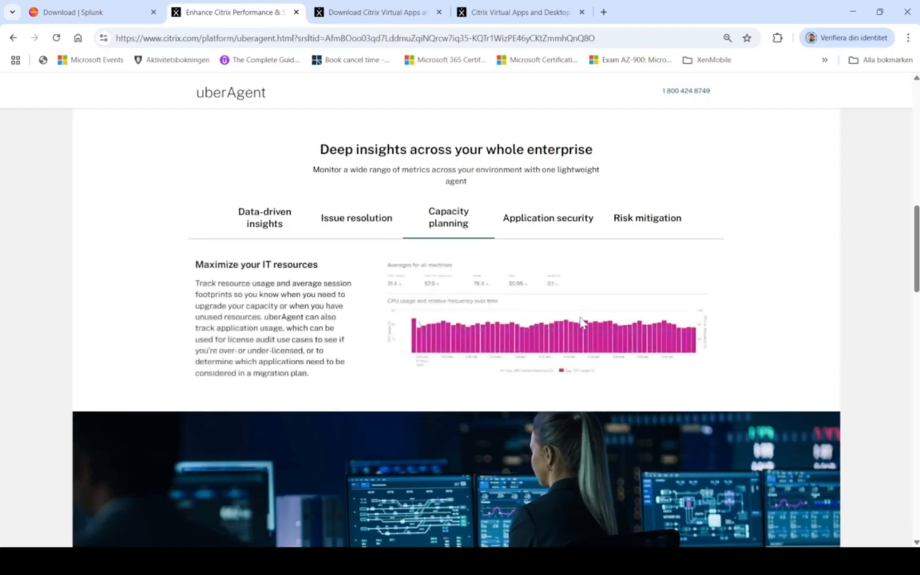
{"action": "left_click", "coordinate": [541, 218]}
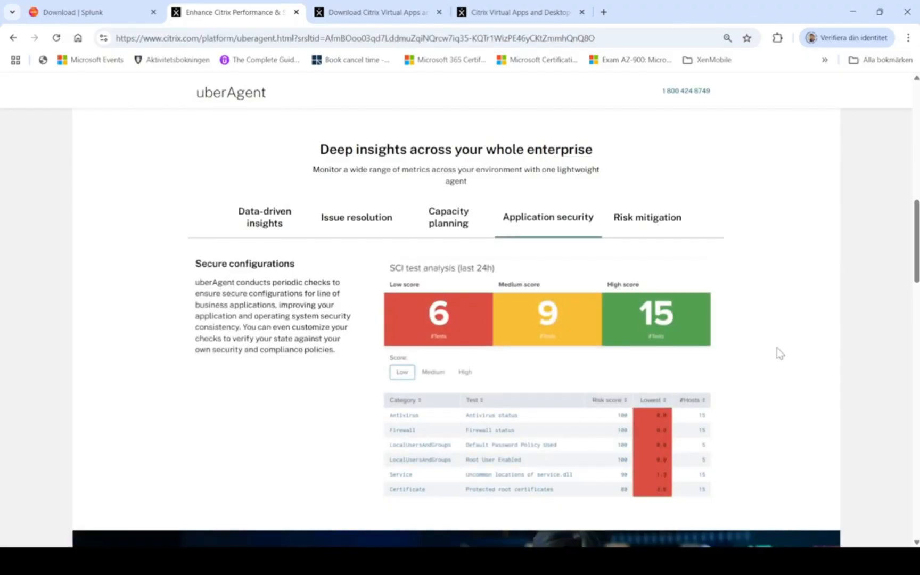
{"action": "left_click", "coordinate": [649, 226]}
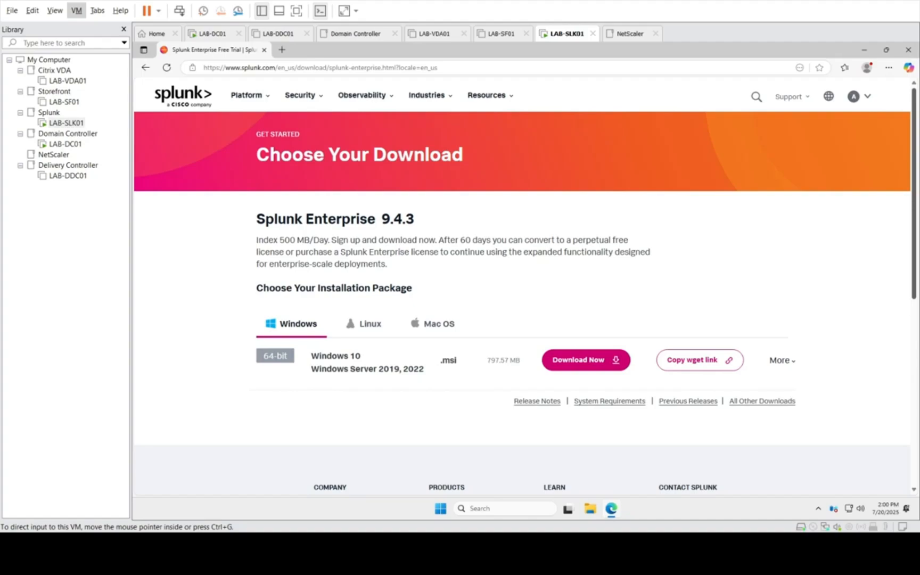
Step: Download the 64-bit Windows .msi package of Splunk Enterprise 9.4.3 on the LAB-SLK01 virtual machine
{"action": "left_click", "coordinate": [276, 69]}
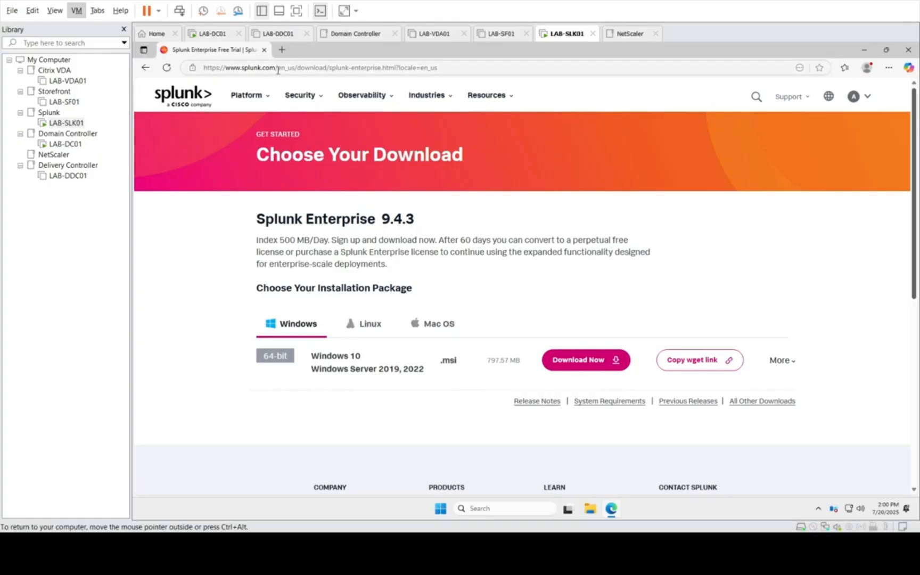
{"action": "left_click", "coordinate": [276, 71]}
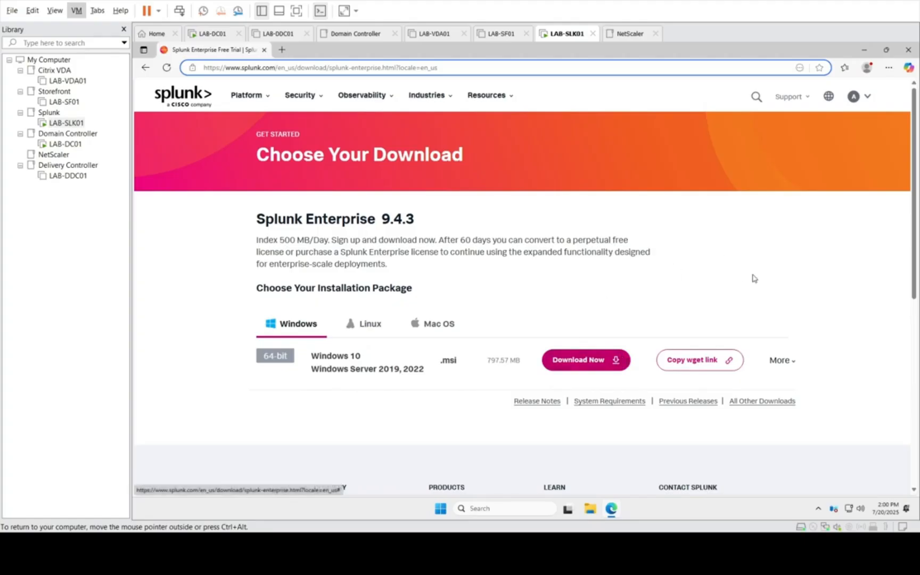
{"action": "left_click", "coordinate": [794, 279]}
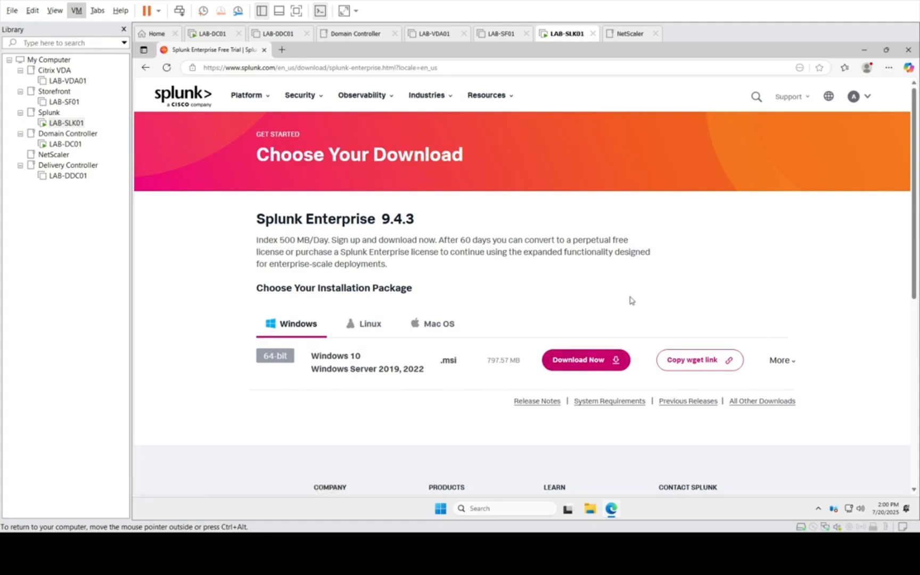
{"action": "left_click", "coordinate": [576, 370]}
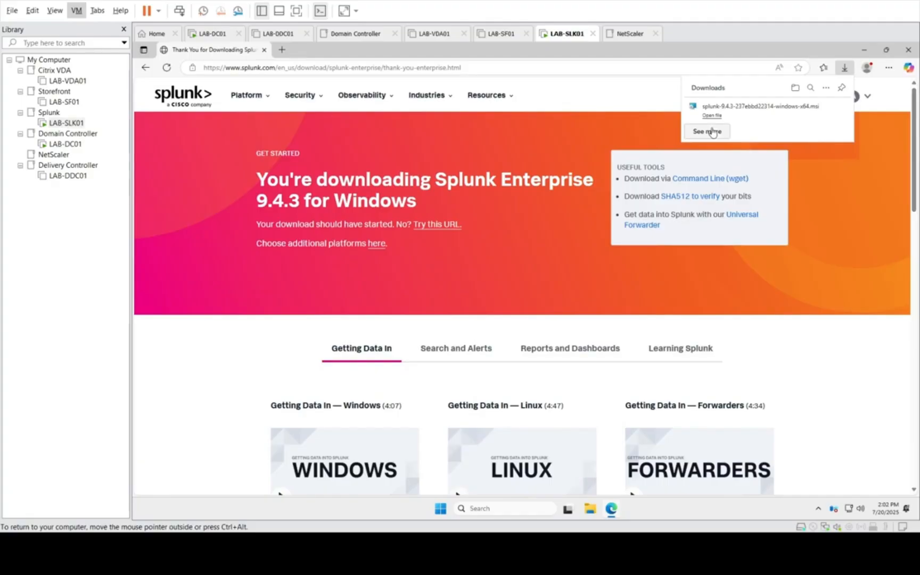
Step: Locate the Splunk 9.4.3 installer in the Downloads folder and close the web browser
{"action": "left_click", "coordinate": [588, 512]}
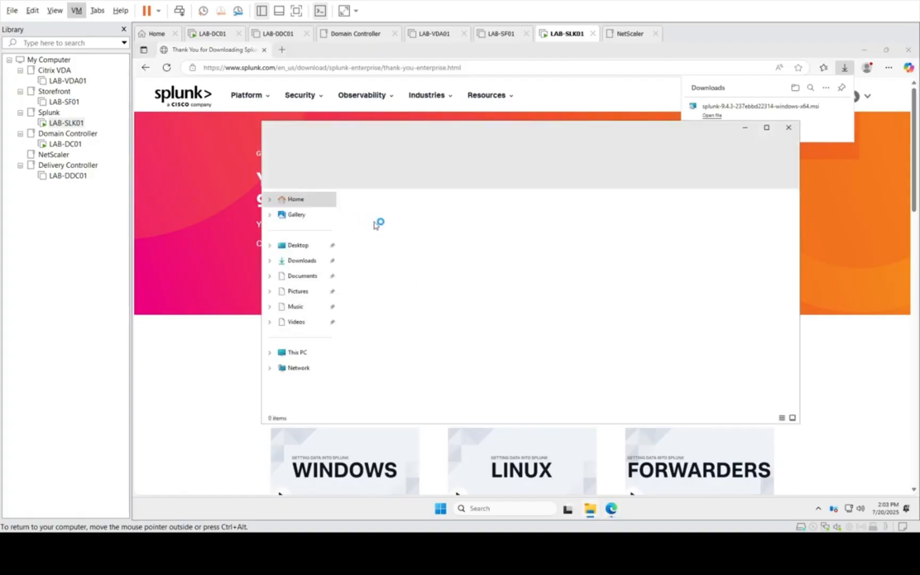
{"action": "left_click", "coordinate": [300, 261]}
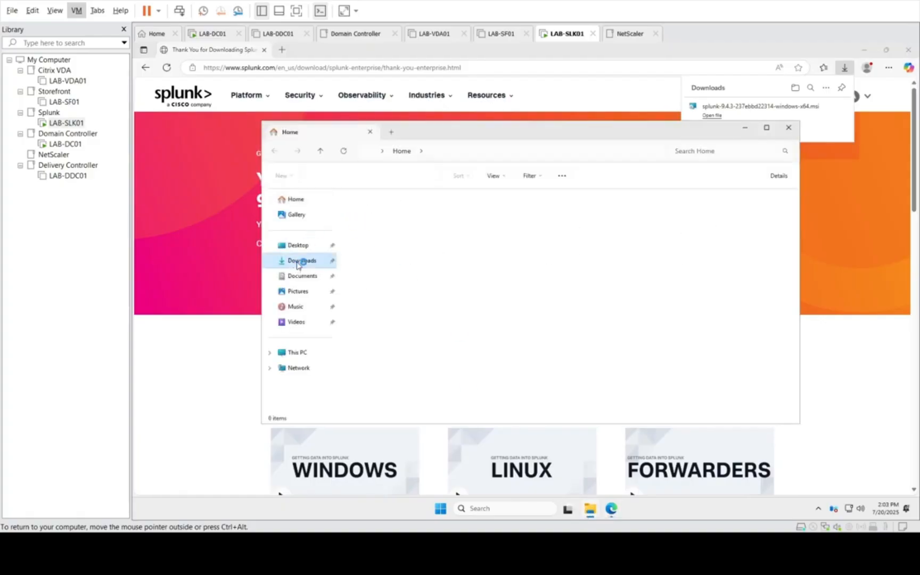
{"action": "left_click", "coordinate": [381, 225]}
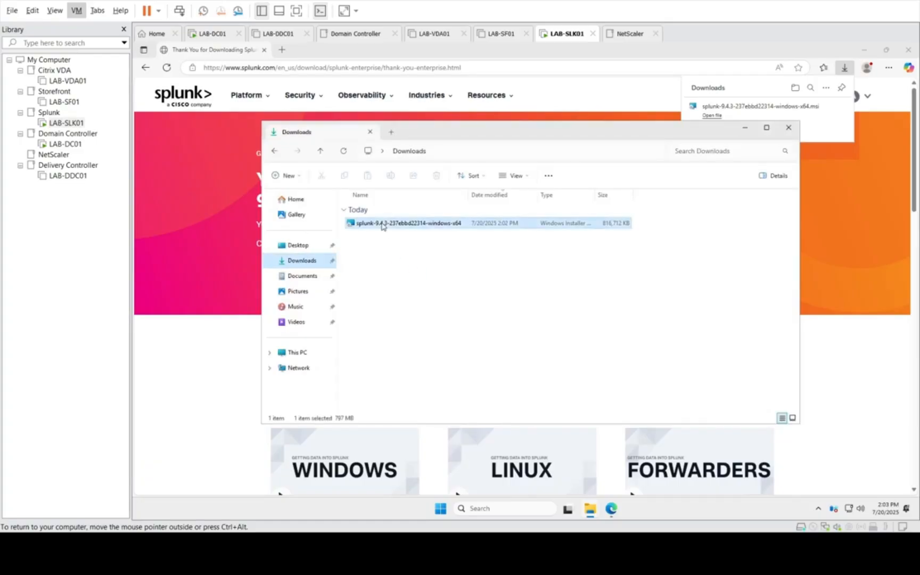
{"action": "left_click", "coordinate": [908, 51]}
{"action": "left_click", "coordinate": [908, 52]}
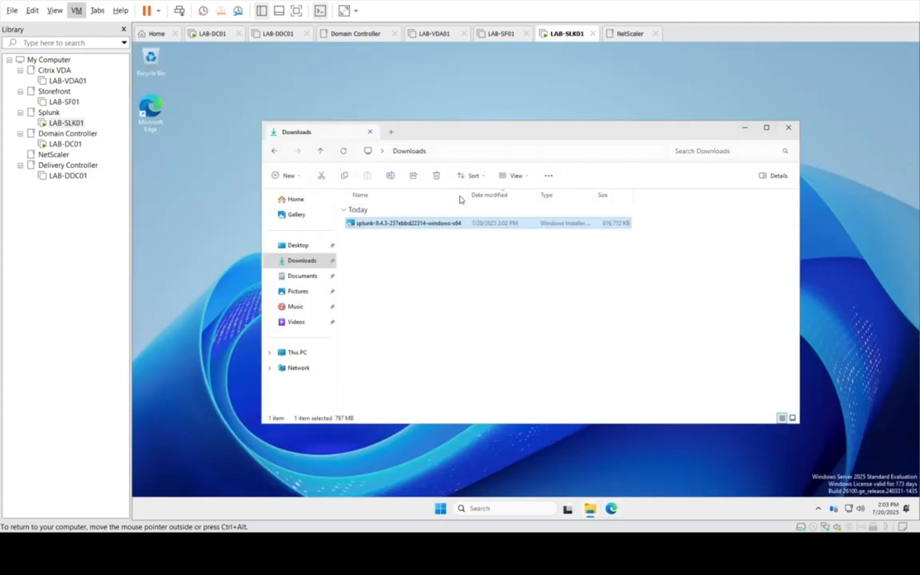
Step: Launch the Splunk Enterprise installer, accept the License Agreement and continue with the default installation options
{"action": "right_click", "coordinate": [403, 225]}
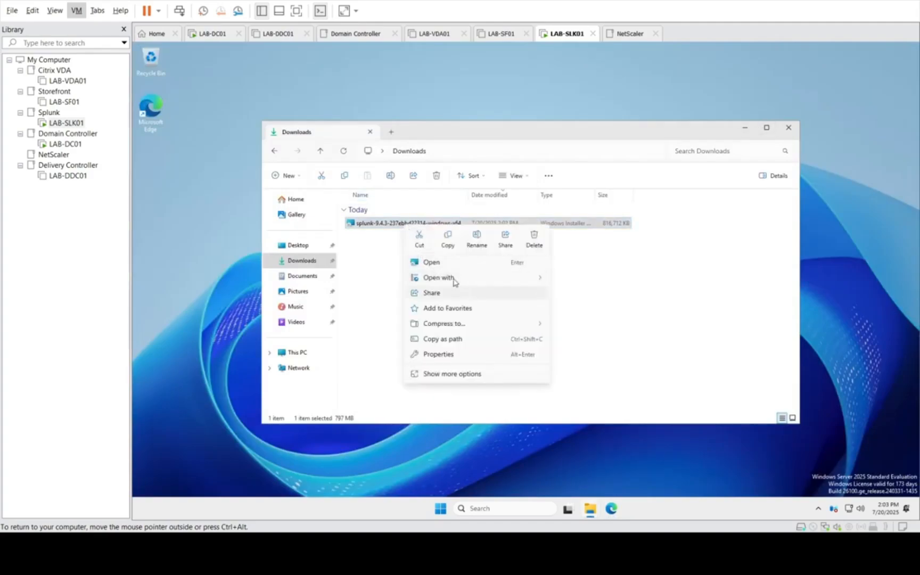
{"action": "left_click", "coordinate": [425, 263]}
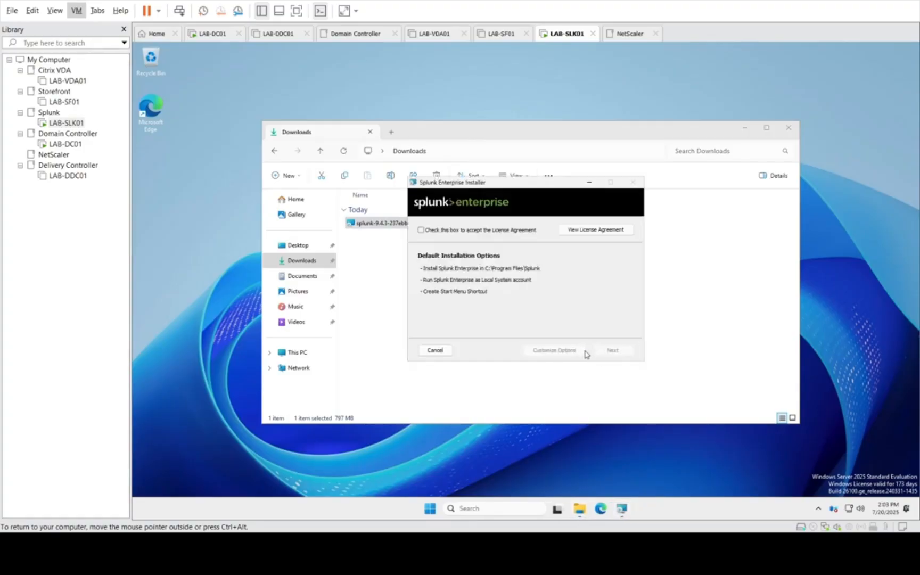
{"action": "left_click", "coordinate": [448, 235]}
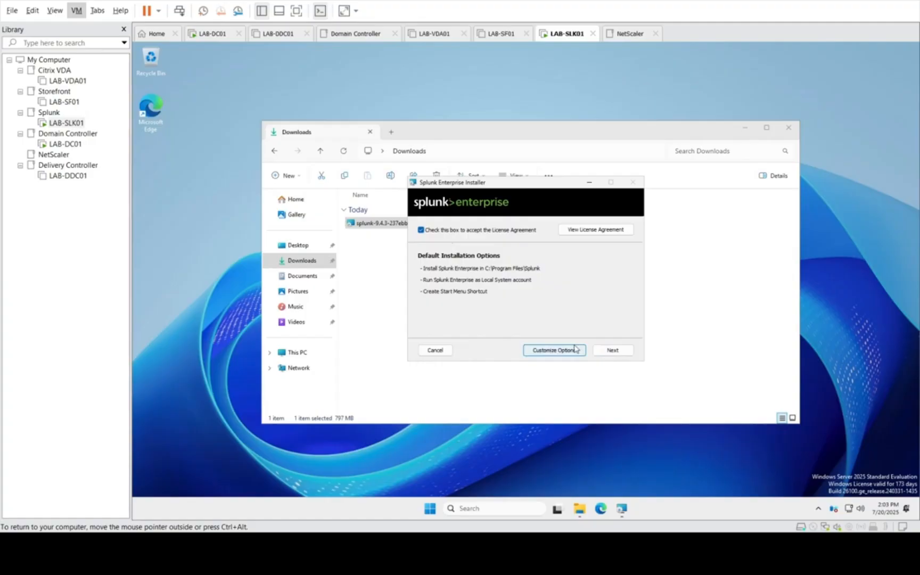
{"action": "left_click", "coordinate": [614, 353]}
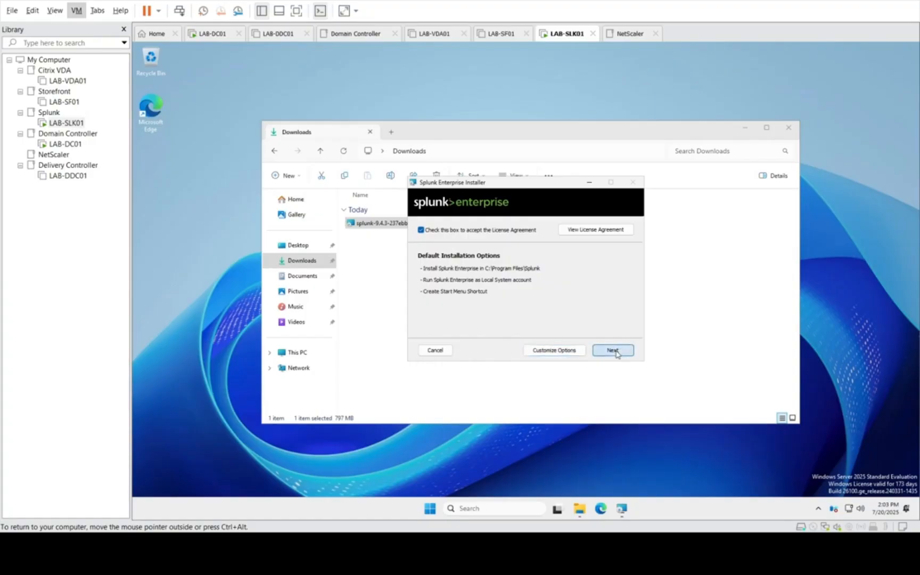
Step: Enter the administrator account's username in Splunk Enterprise Setup
{"action": "left_click", "coordinate": [451, 266]}
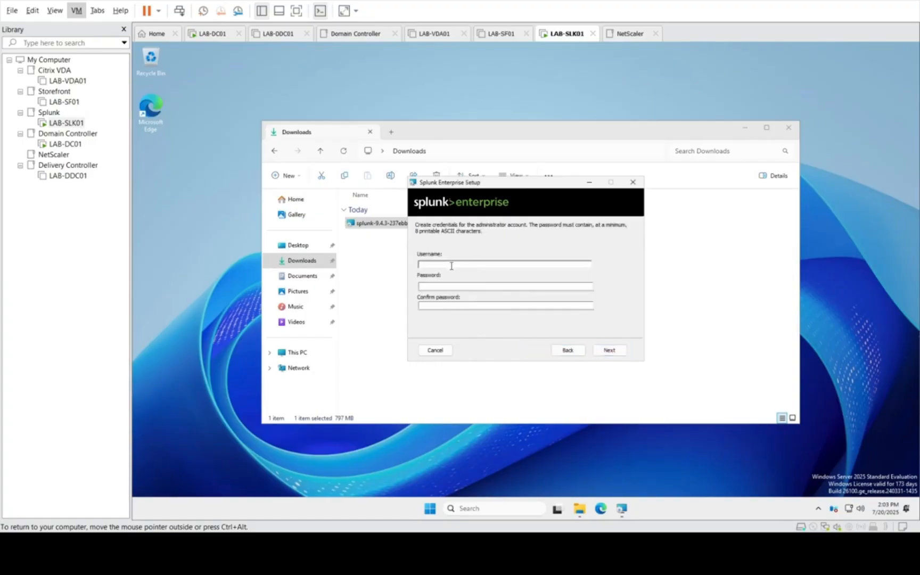
{"action": "type", "text": "admin"}
{"action": "key", "text": "BackSpace"}
{"action": "key", "text": "BackSpace"}
{"action": "key", "text": "BackSpace"}
{"action": "type", "text": "mitadmin"}
{"action": "key", "text": "Tab"}
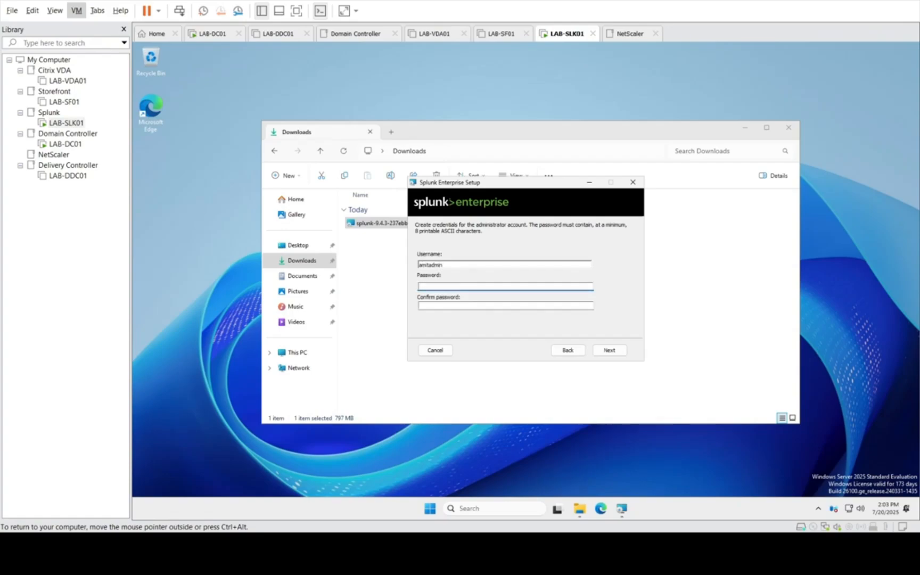
Step: Enter and confirm the administrator account's password, and start the Splunk Enterprise installation
{"action": "type", "text": "********"}
{"action": "key", "text": "Tab"}
{"action": "type", "text": "******"}
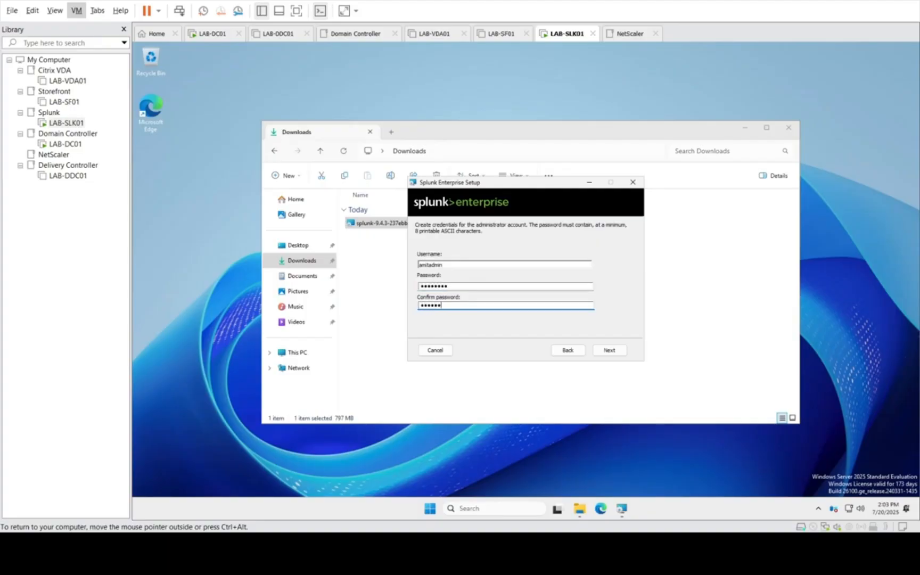
{"action": "type", "text": "***"}
{"action": "left_click", "coordinate": [606, 350]}
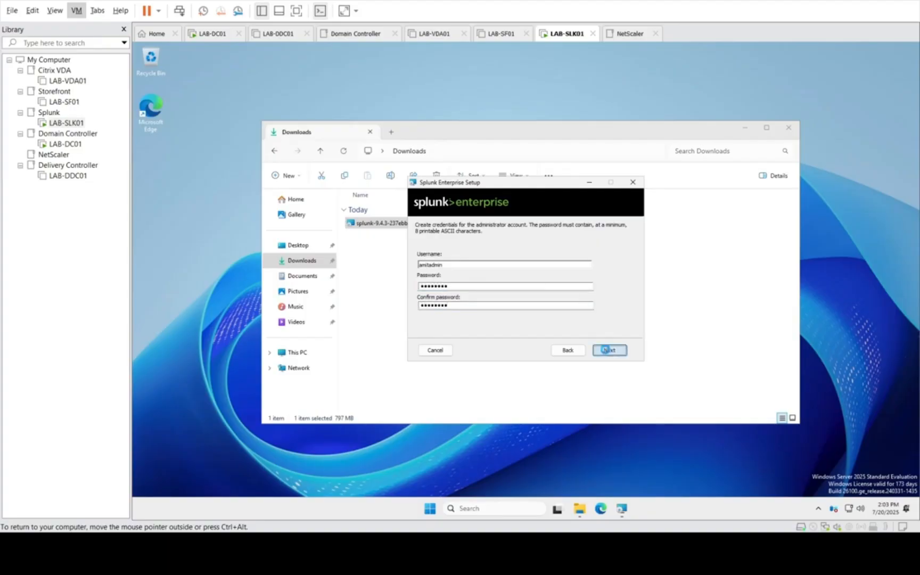
{"action": "left_click", "coordinate": [607, 351]}
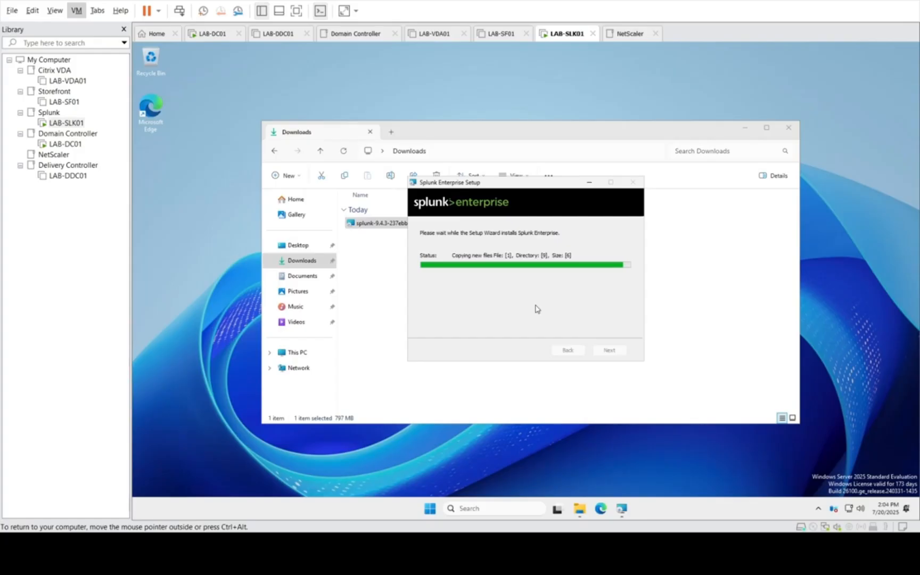
Step: Check the drives under This PC and the Splunk Enterprise installation progress on LAB-SLK01
{"action": "mouse_move", "coordinate": [579, 507]}
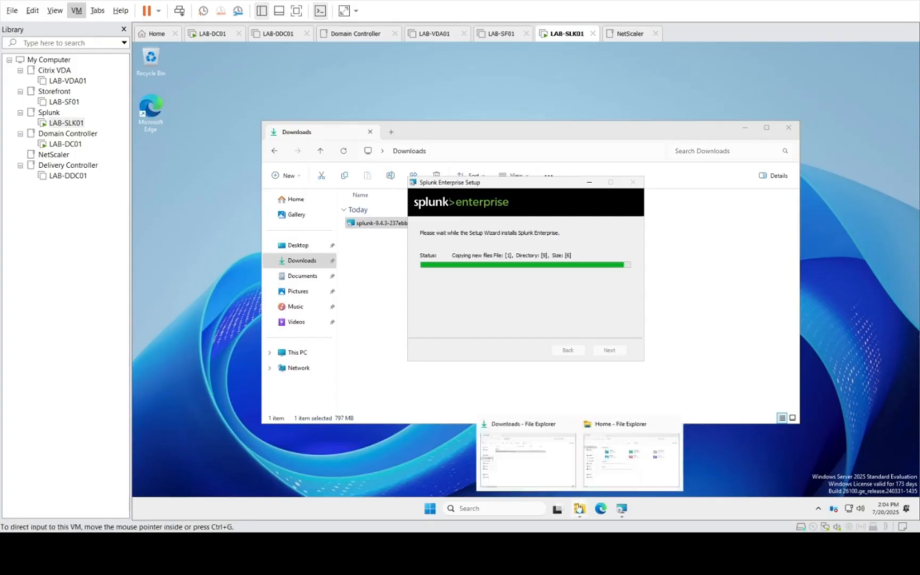
{"action": "left_click", "coordinate": [529, 442]}
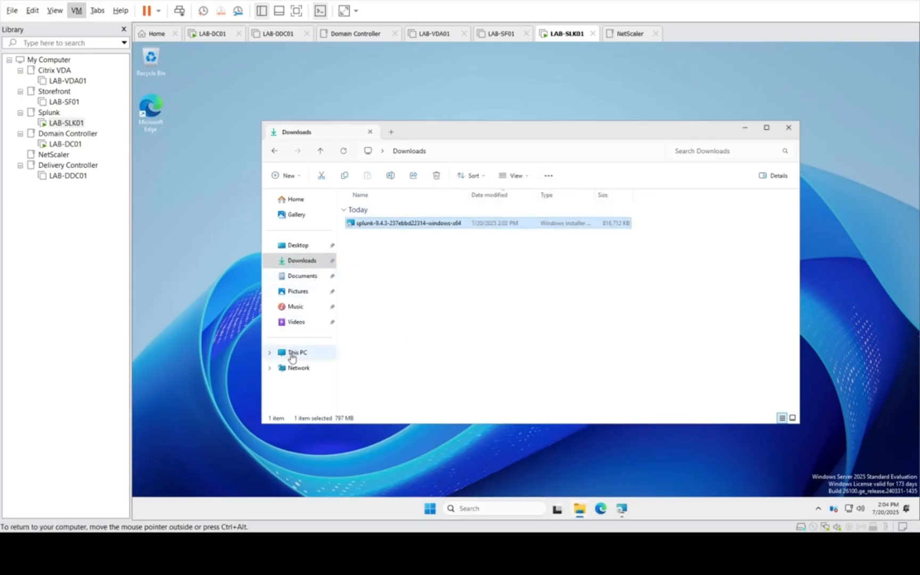
{"action": "left_click", "coordinate": [293, 356]}
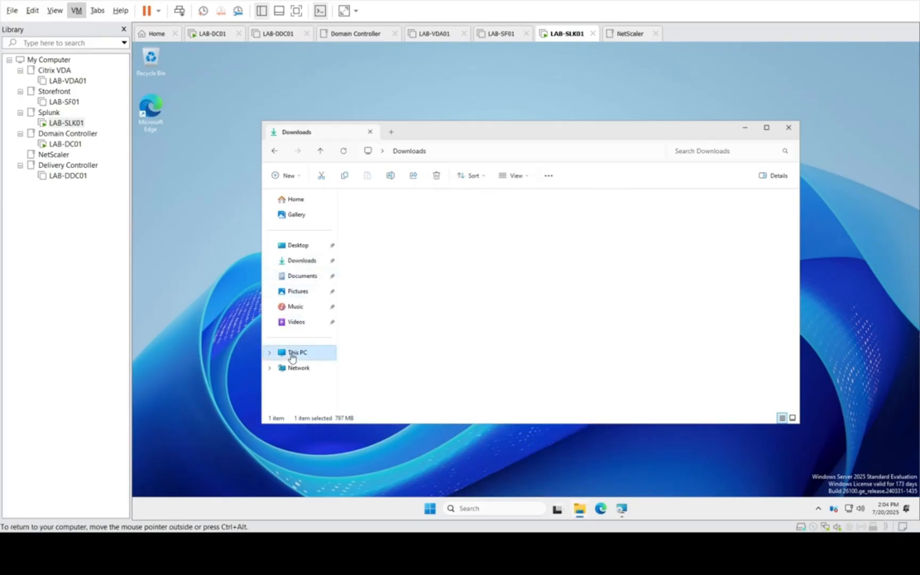
{"action": "left_click", "coordinate": [747, 131]}
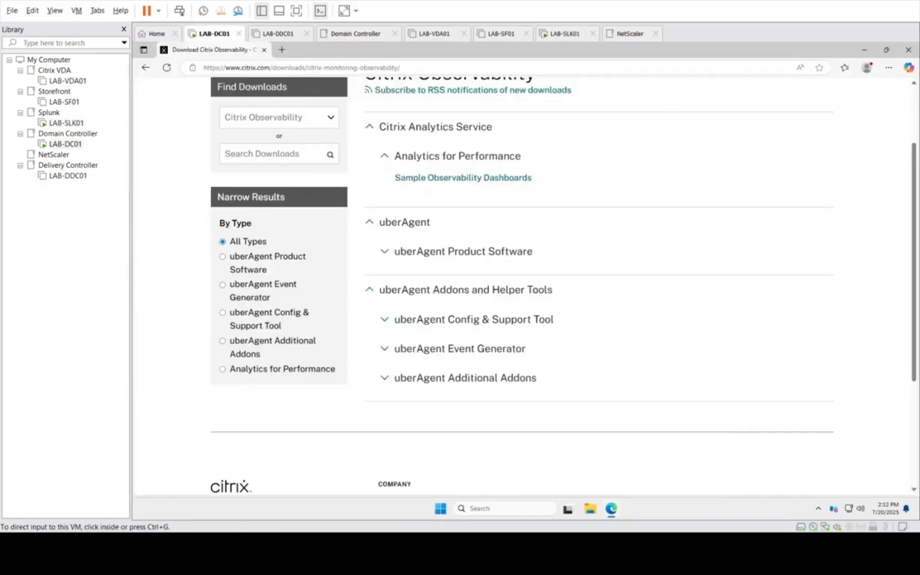
{"action": "left_click", "coordinate": [67, 123]}
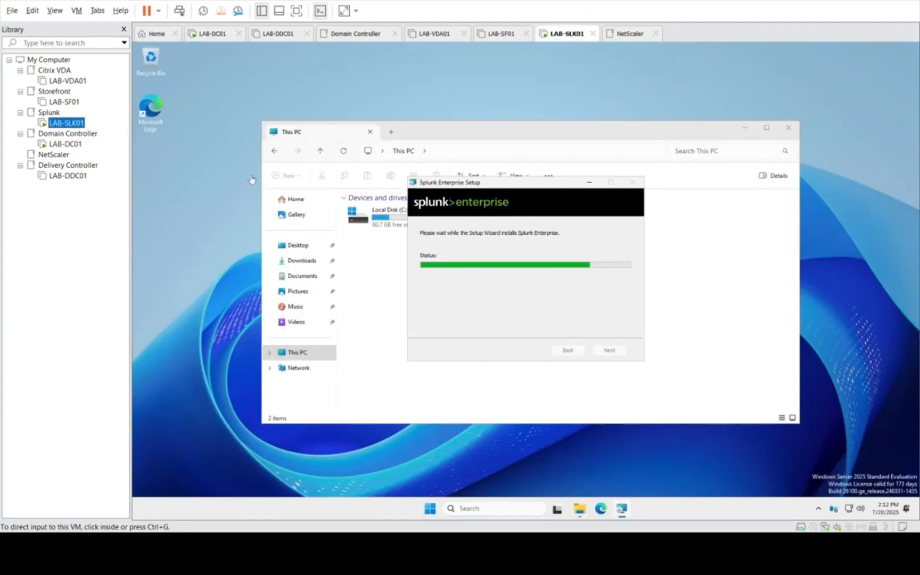
Step: On LAB-DC01, open uberAgent 7.4 under uberAgent Product Software and download its package, accepting the End-User License Agreement
{"action": "left_click", "coordinate": [75, 144]}
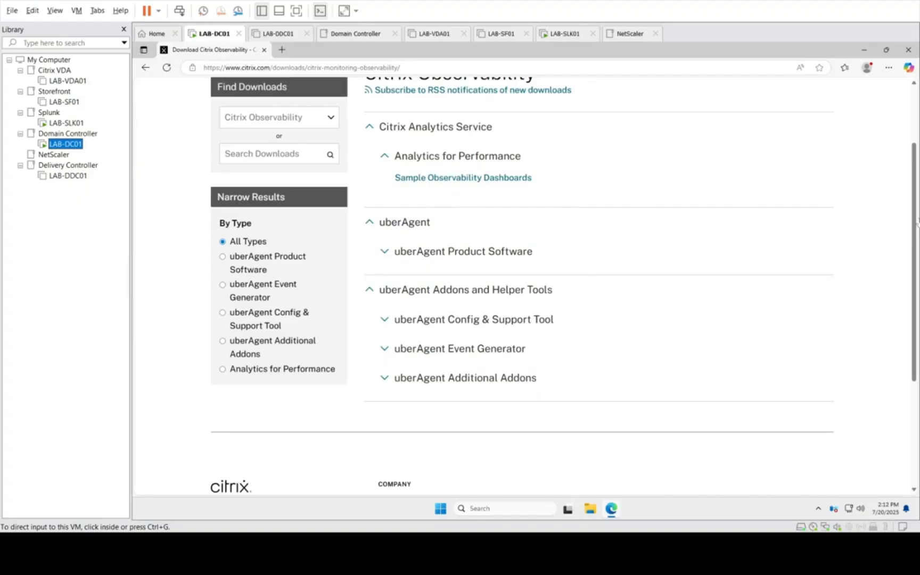
{"action": "left_click_drag", "start_coordinate": [914, 208], "coordinate": [913, 153]}
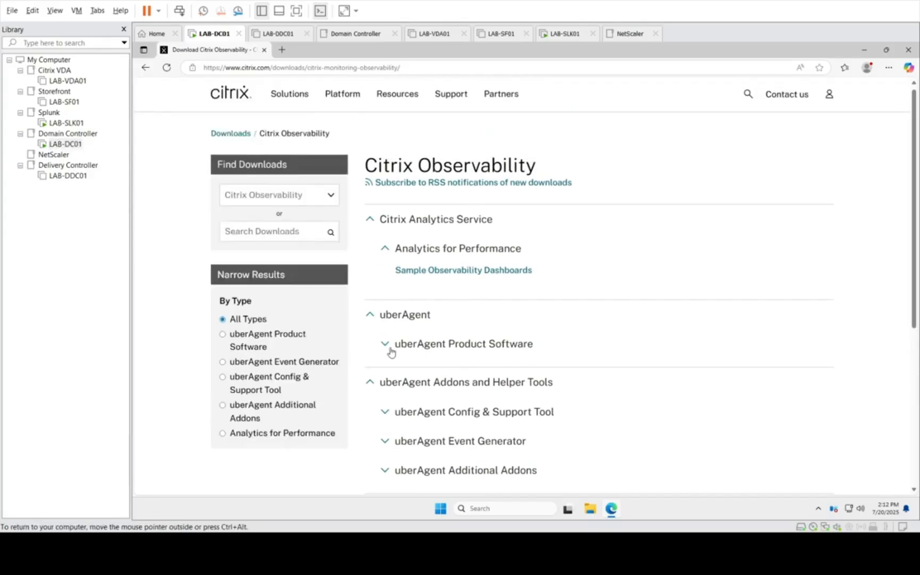
{"action": "left_click", "coordinate": [391, 351]}
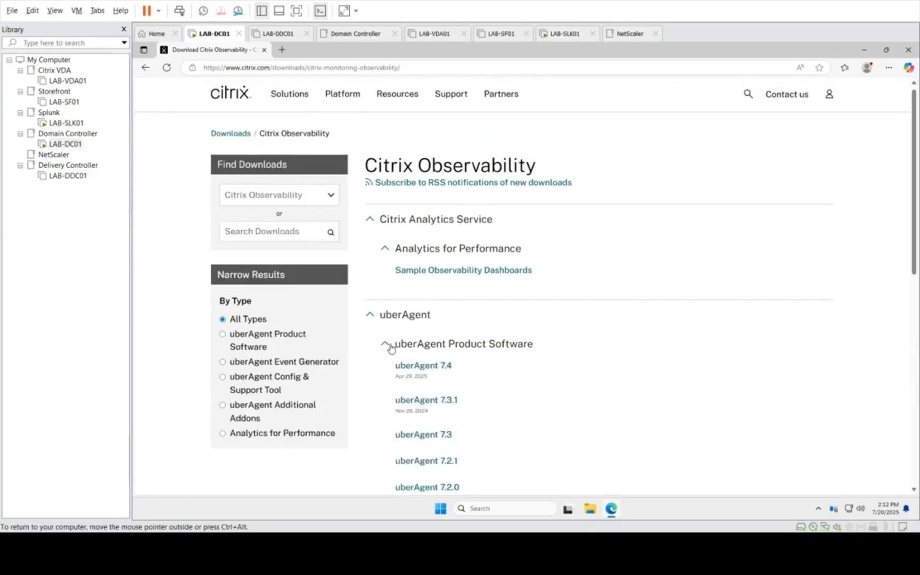
{"action": "left_click", "coordinate": [434, 366]}
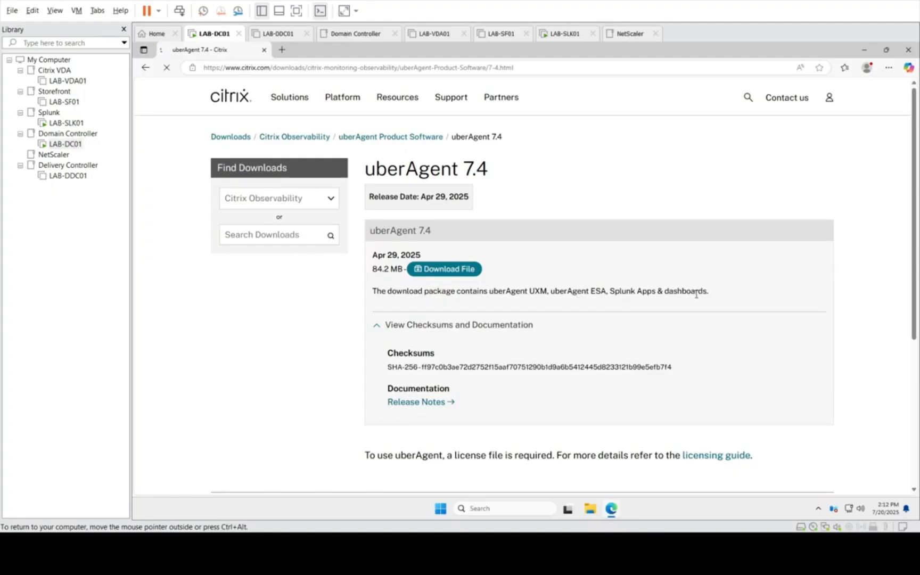
{"action": "left_click", "coordinate": [442, 269]}
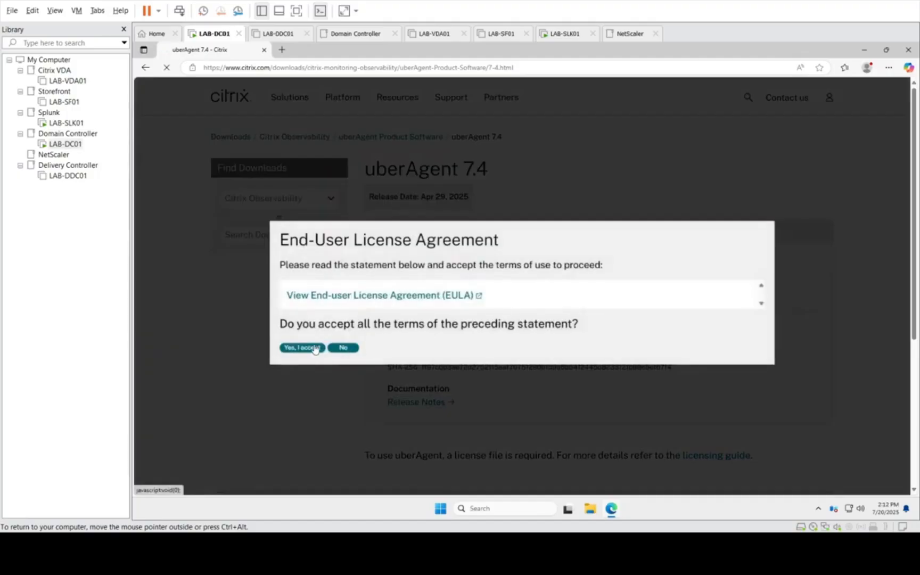
{"action": "left_click", "coordinate": [315, 349]}
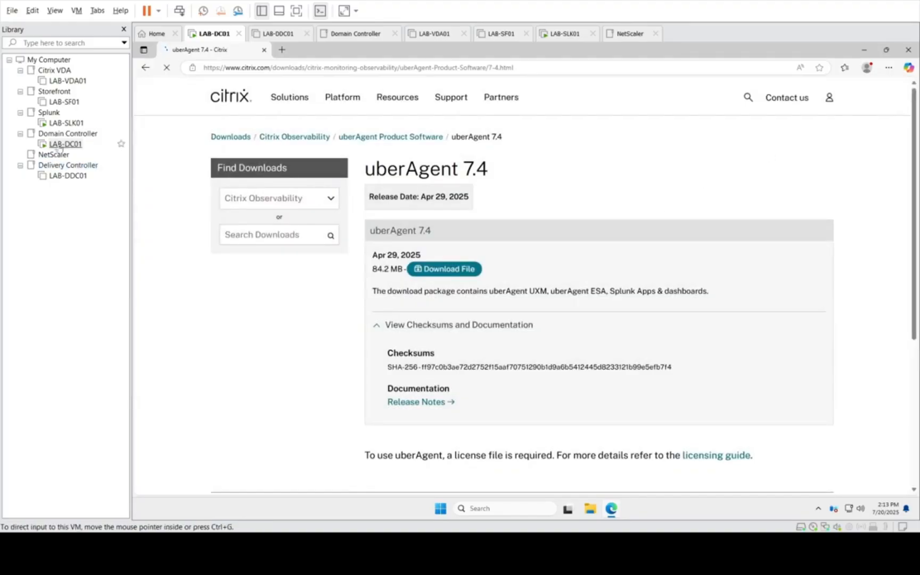
Step: Finish Splunk Enterprise Setup on LAB-SLK01 with the browser launch enabled, and check the uberAgent download on LAB-DC01
{"action": "left_click", "coordinate": [72, 123]}
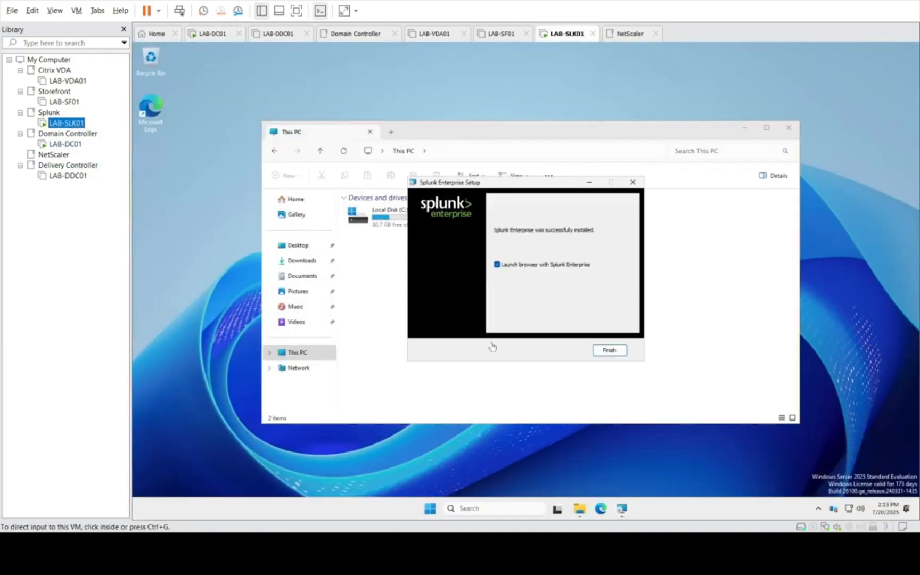
{"action": "left_click", "coordinate": [606, 352]}
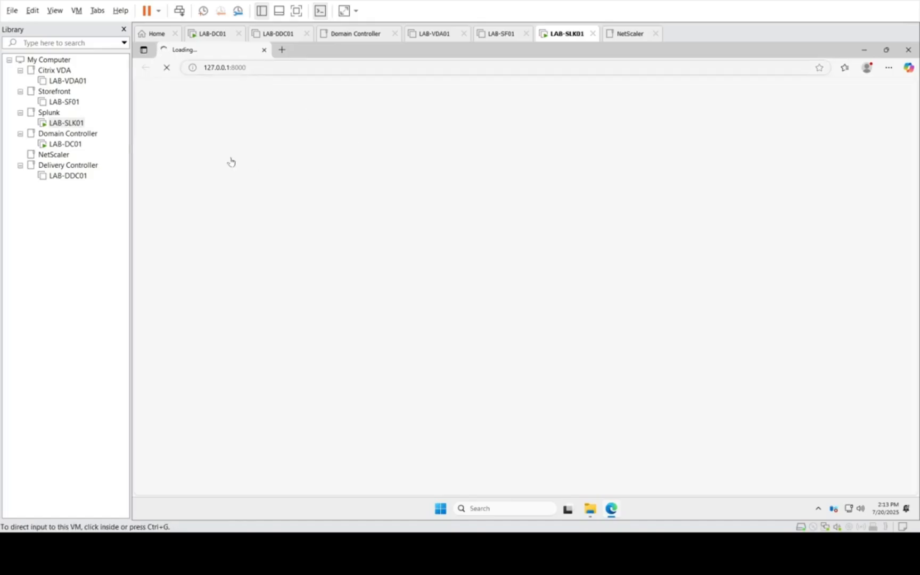
{"action": "left_click", "coordinate": [53, 145]}
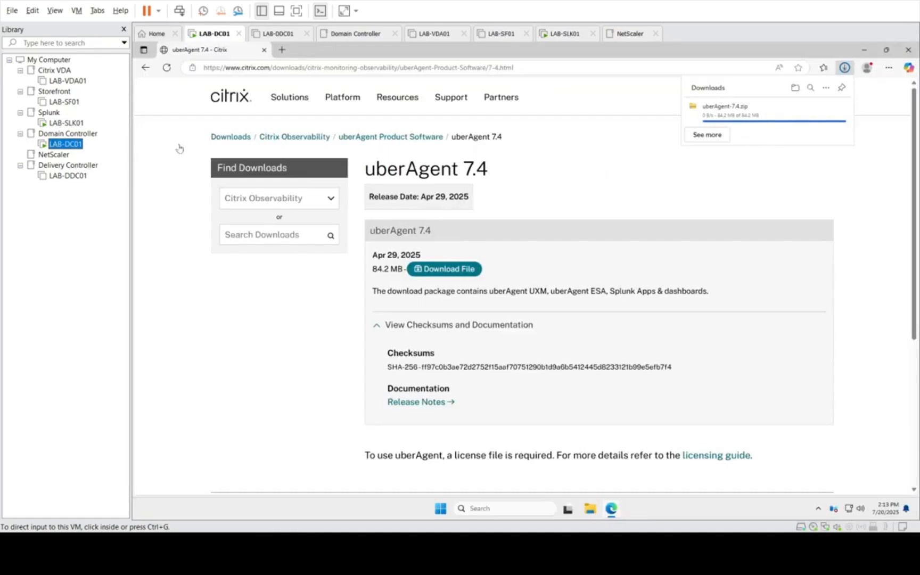
{"action": "left_click", "coordinate": [66, 123]}
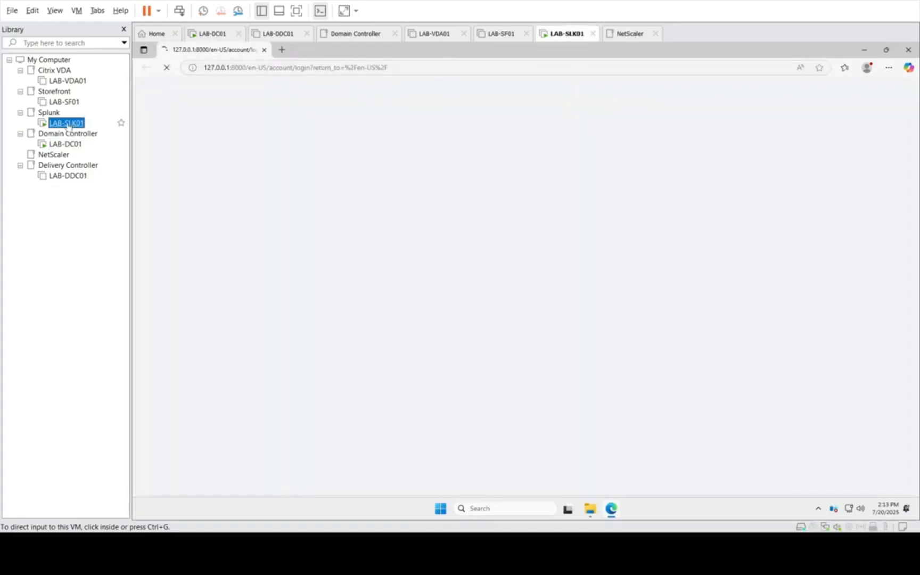
{"action": "left_click", "coordinate": [611, 215]}
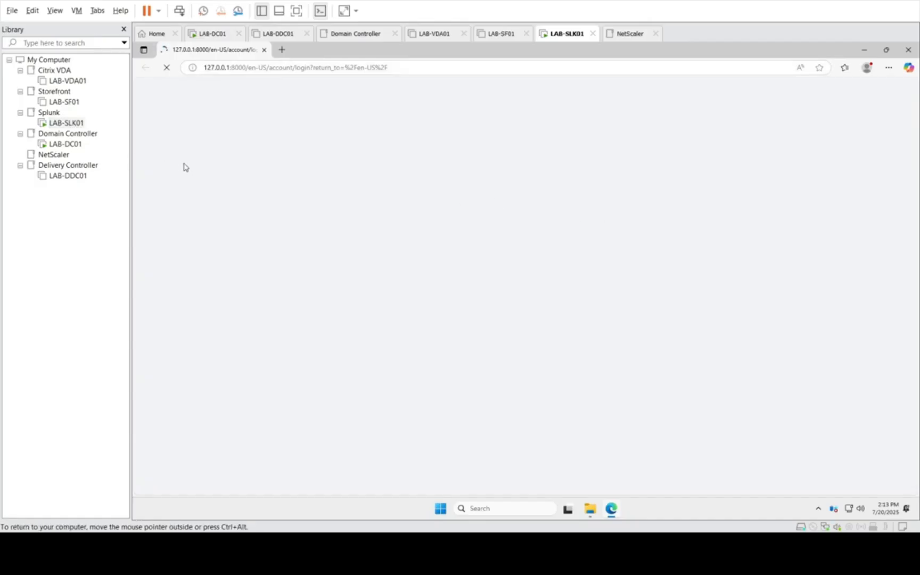
Step: On LAB-DC01, show the downloaded uberAgent-7.4.zip in its folder and close the browser
{"action": "left_click", "coordinate": [66, 144]}
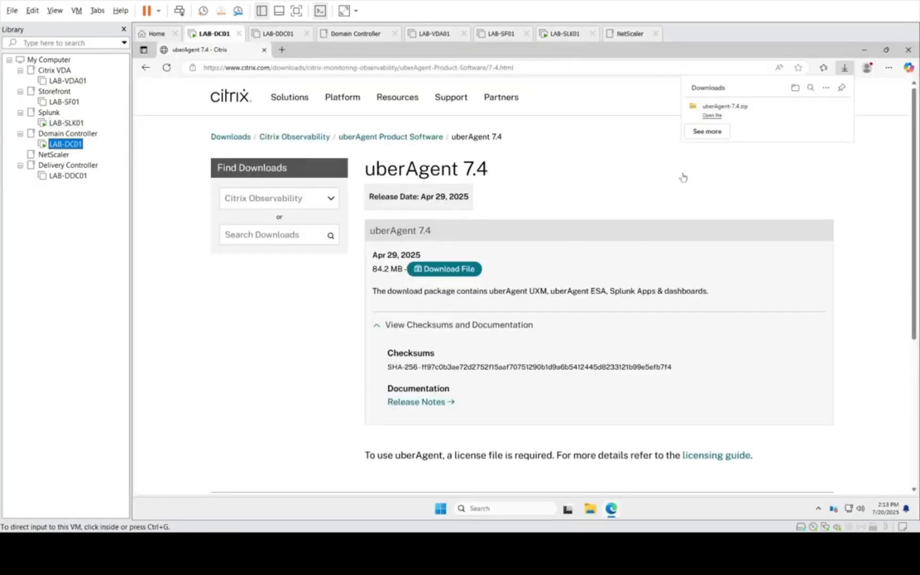
{"action": "left_click", "coordinate": [796, 89]}
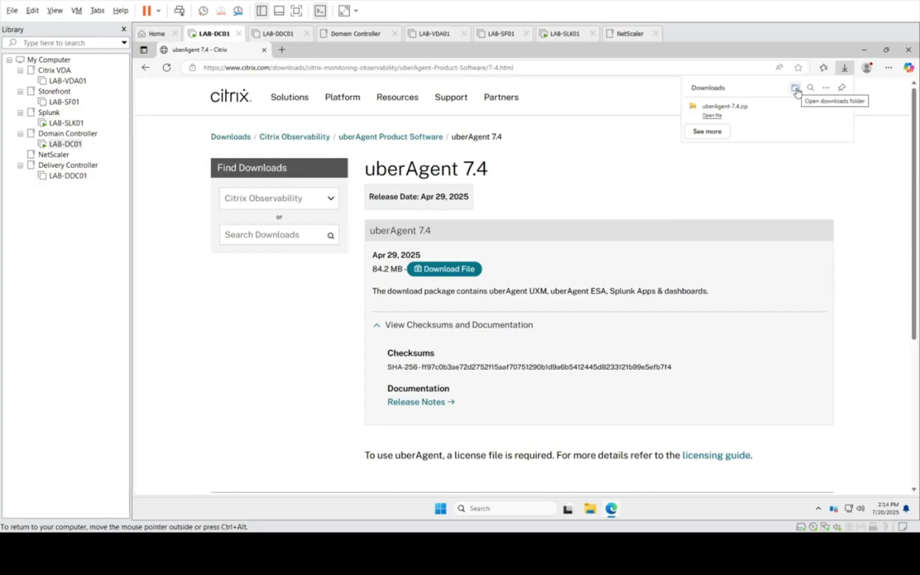
{"action": "mouse_move", "coordinate": [764, 117]}
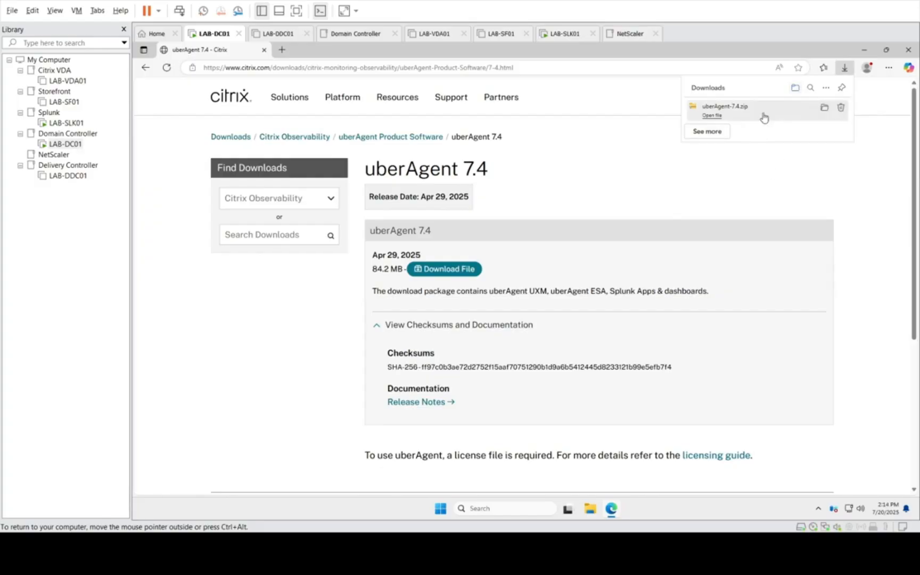
{"action": "left_click", "coordinate": [823, 108]}
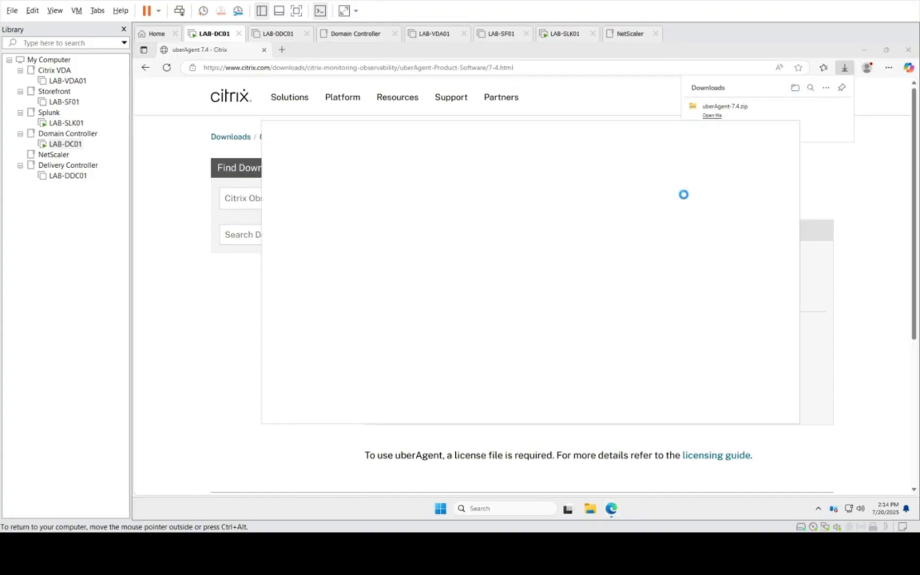
{"action": "left_click", "coordinate": [908, 49]}
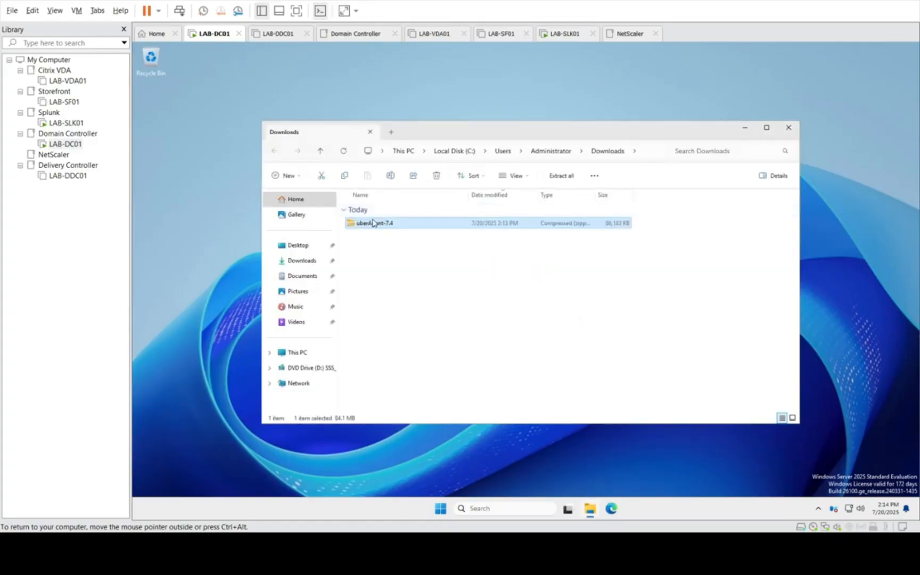
Step: Extract the uberAgent-7.4 archive to C:\Users\Administrator\Downloads\uberAgent-7.4, showing the extracted files when complete
{"action": "double_click", "coordinate": [372, 226]}
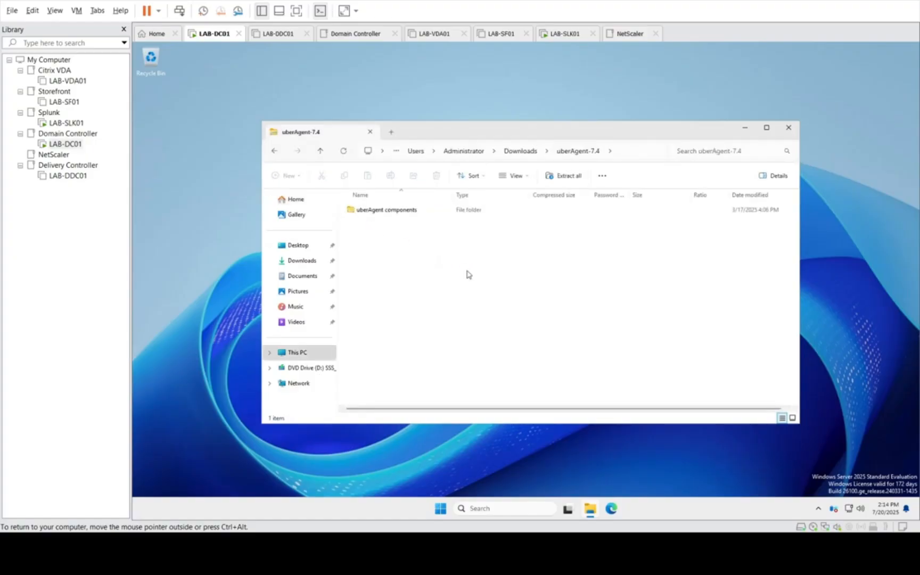
{"action": "left_click", "coordinate": [522, 153]}
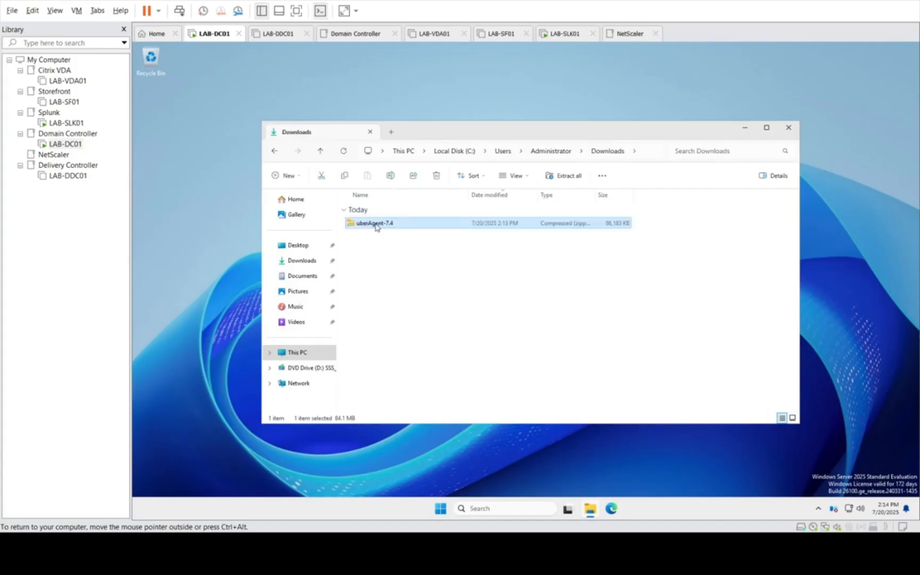
{"action": "right_click", "coordinate": [376, 227]}
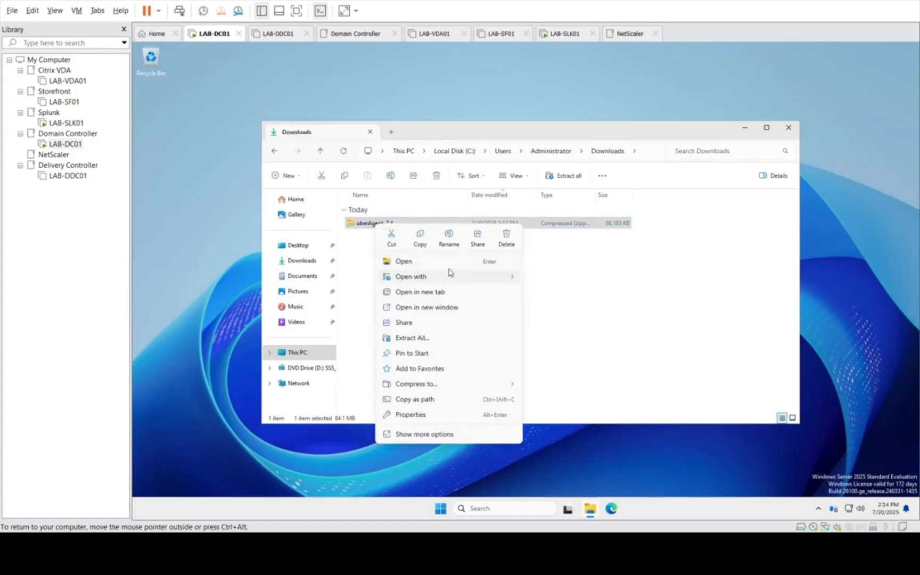
{"action": "left_click", "coordinate": [421, 338]}
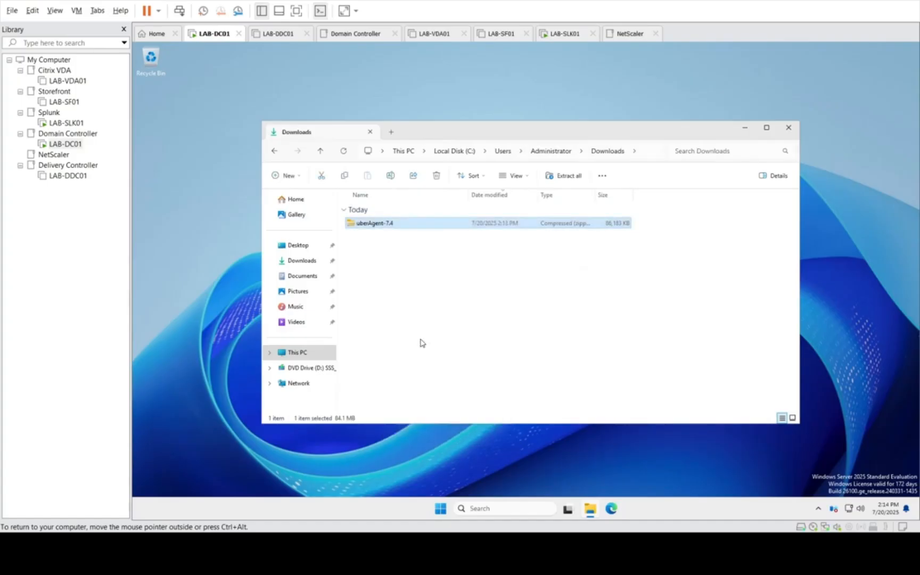
{"action": "left_click", "coordinate": [610, 367]}
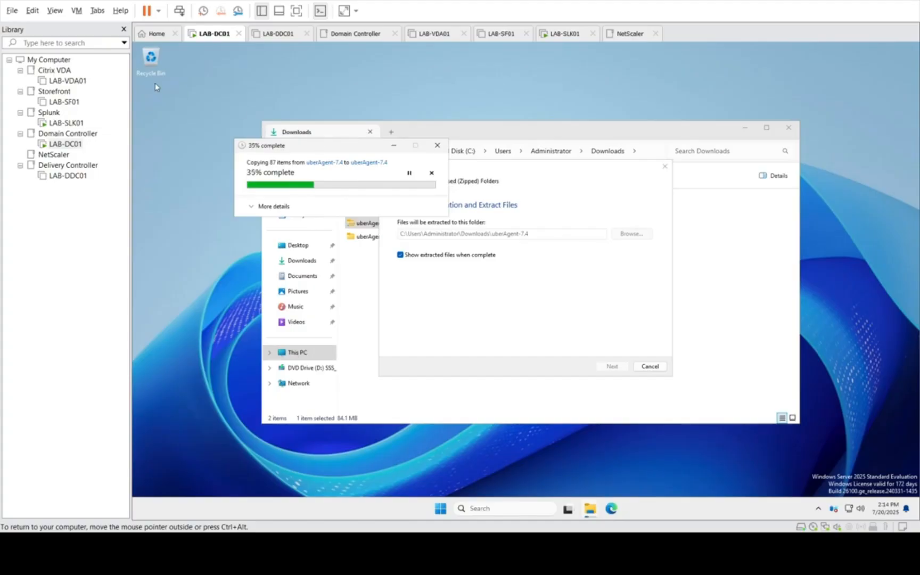
Step: On LAB-SLK01, sign in to Splunk Enterprise with the administrator username and password, and save the password in the browser
{"action": "left_click", "coordinate": [68, 124]}
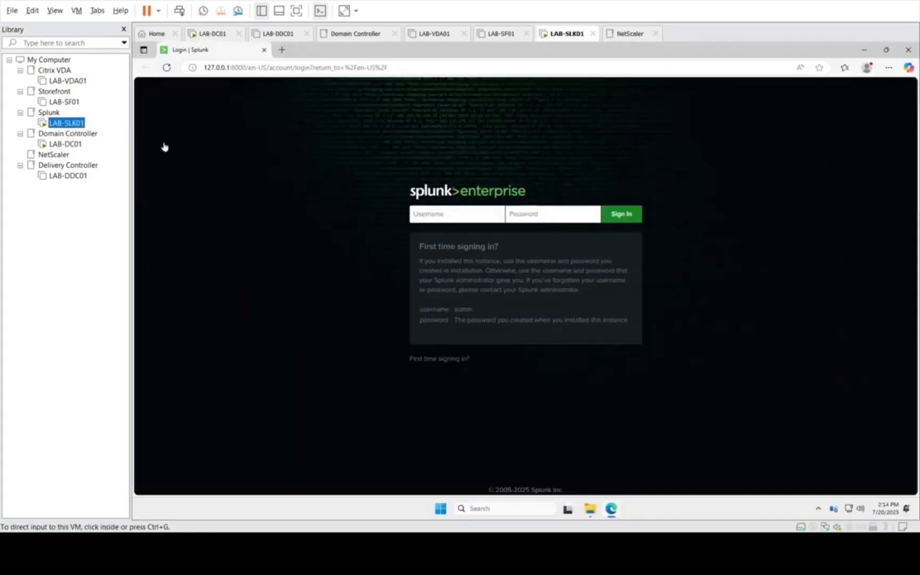
{"action": "left_click", "coordinate": [459, 213]}
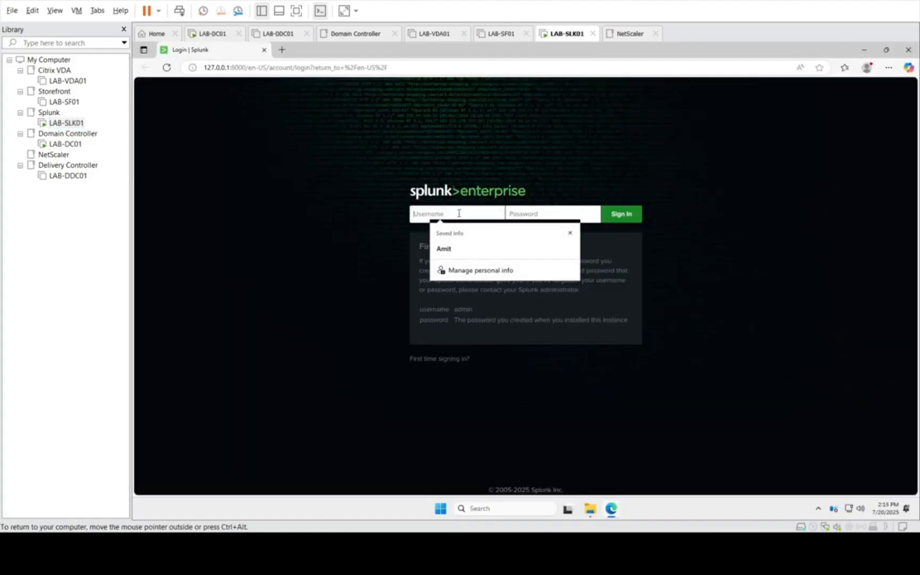
{"action": "type", "text": "amita"}
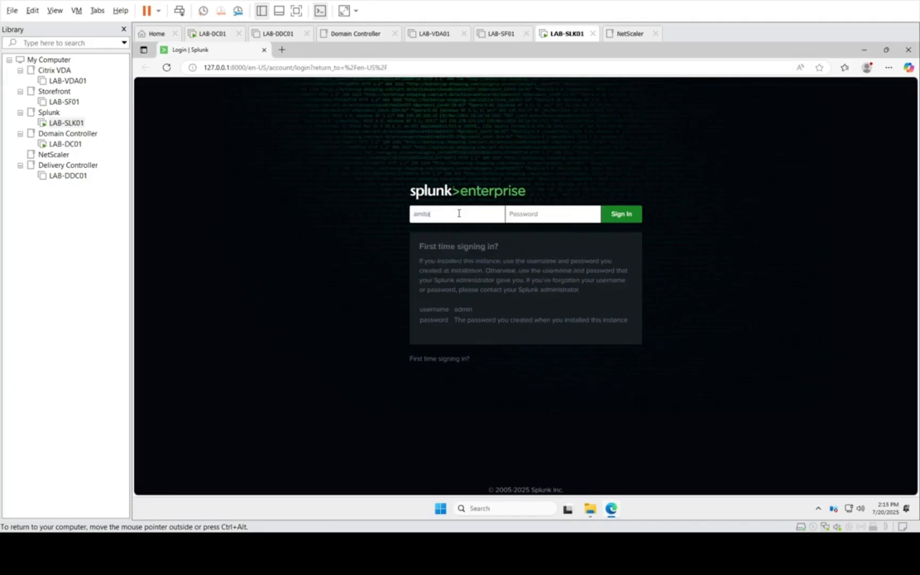
{"action": "type", "text": "dmin"}
{"action": "key", "text": "Tab"}
{"action": "key", "text": "Return"}
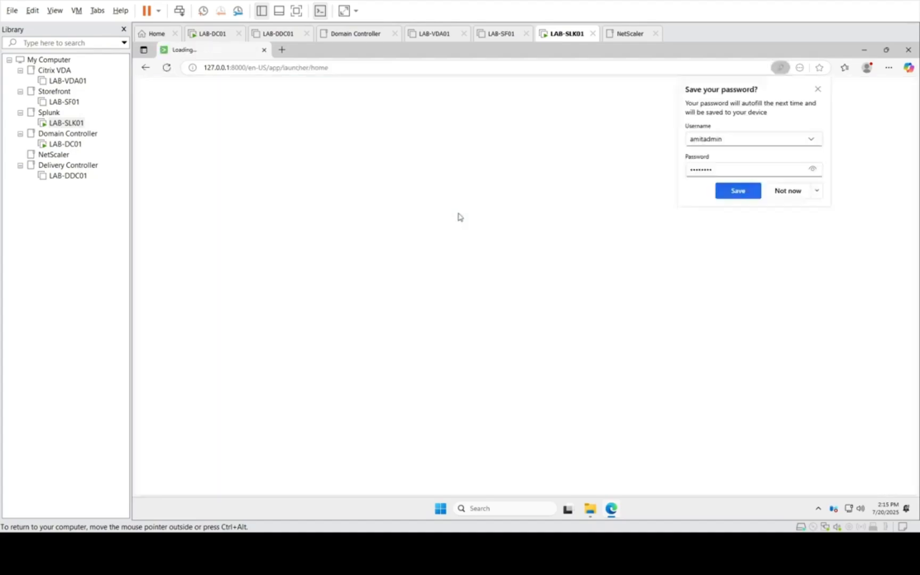
{"action": "left_click", "coordinate": [736, 195]}
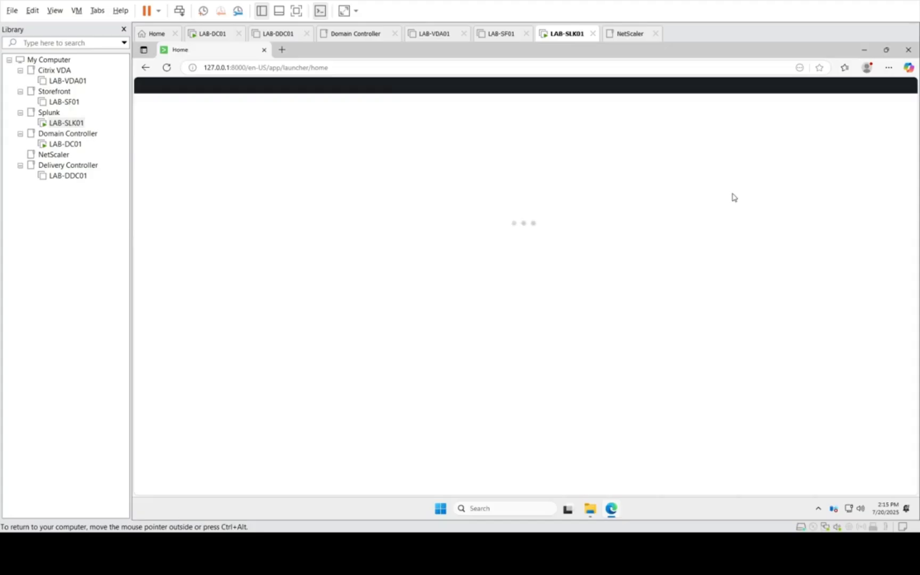
Step: Check the uberAgent extraction on LAB-DC01 and view the list of available apps in Splunk Enterprise on LAB-SLK01
{"action": "left_click", "coordinate": [56, 146]}
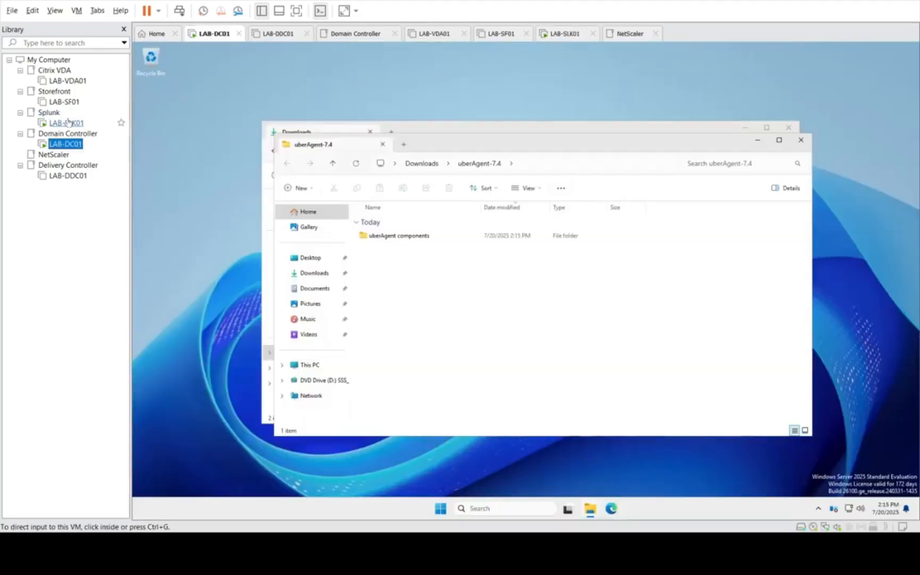
{"action": "left_click", "coordinate": [66, 122]}
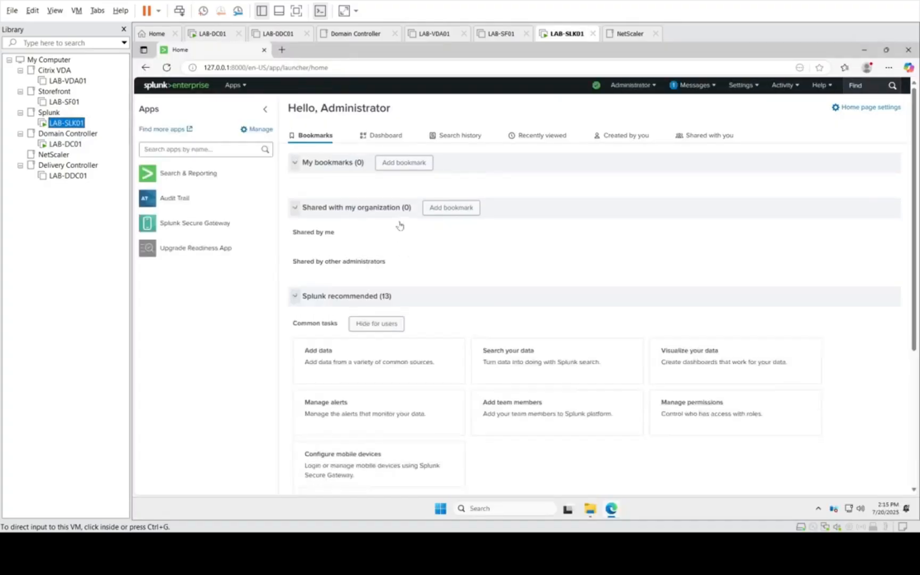
{"action": "left_click", "coordinate": [243, 88]}
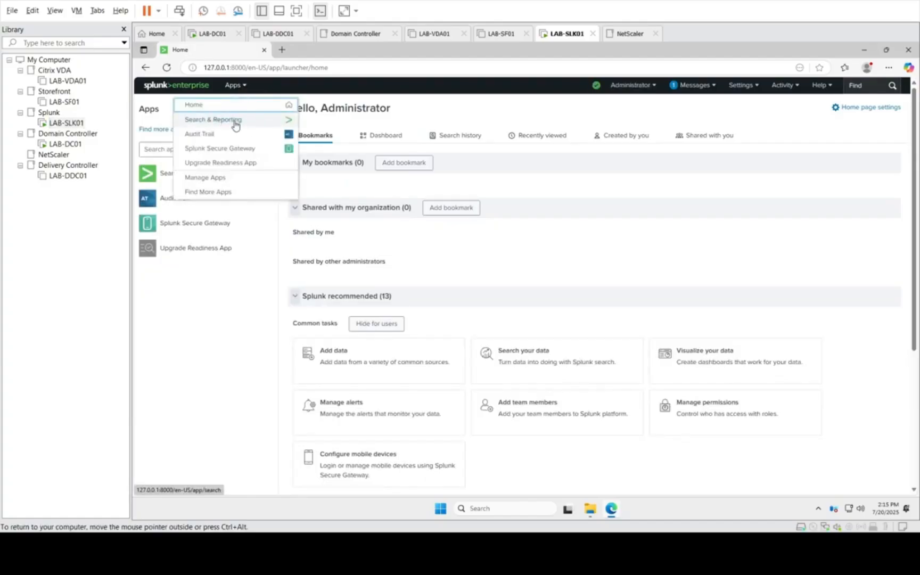
{"action": "left_click", "coordinate": [237, 313]}
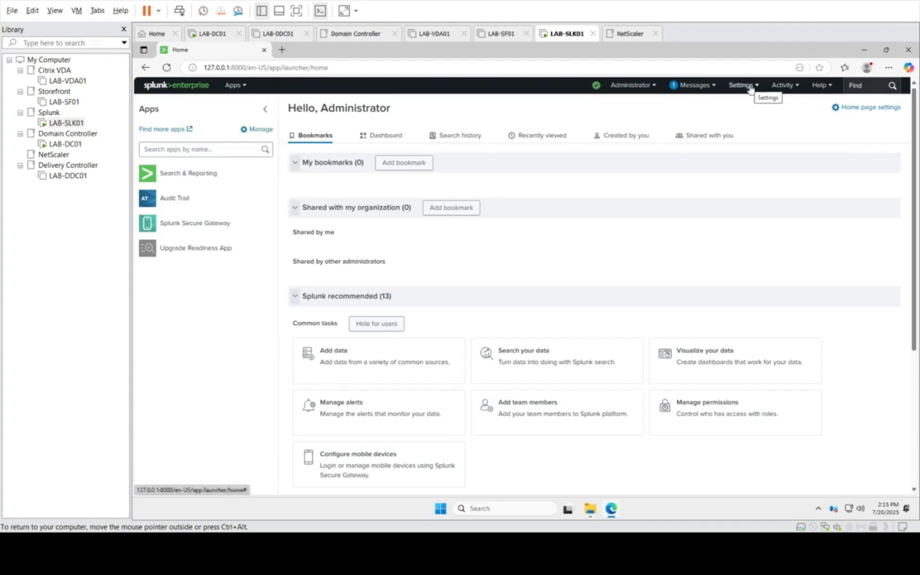
Step: On LAB-DC01, open the uberAgent components folder of the extracted uberAgent-7.4 package
{"action": "left_click", "coordinate": [78, 145]}
{"action": "left_click", "coordinate": [393, 236]}
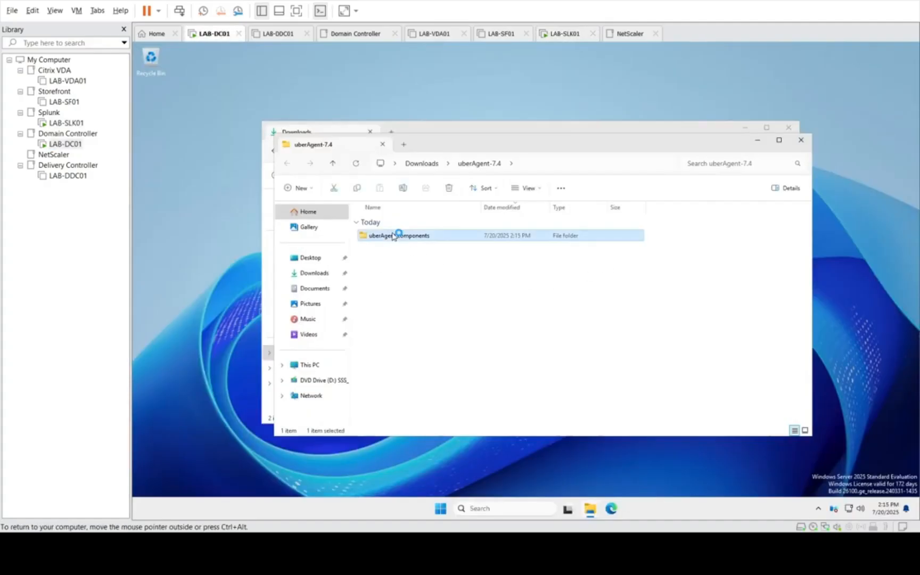
{"action": "double_click", "coordinate": [394, 235]}
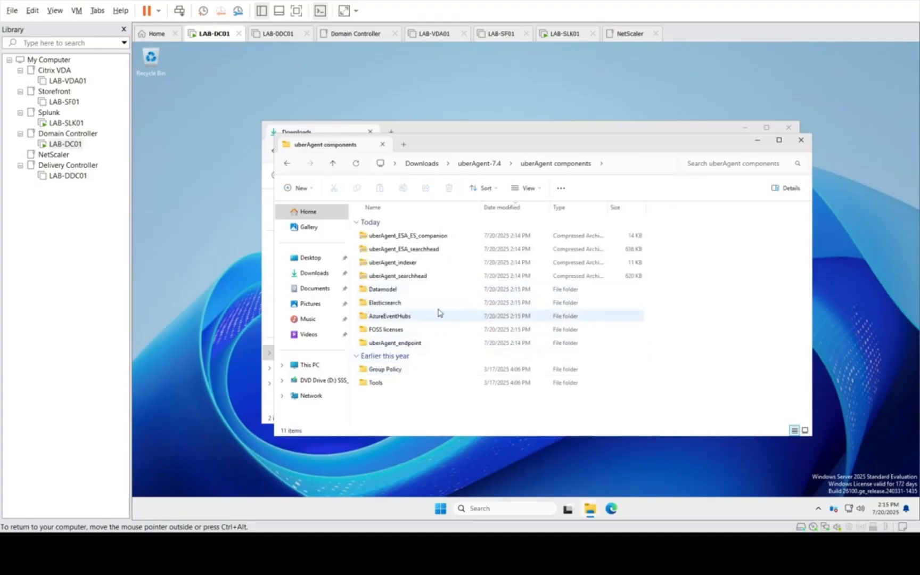
Step: Look through the archives and folders in uberAgent components, including the contents of the uberAgent_ESA_searchhead archive
{"action": "left_click", "coordinate": [426, 278]}
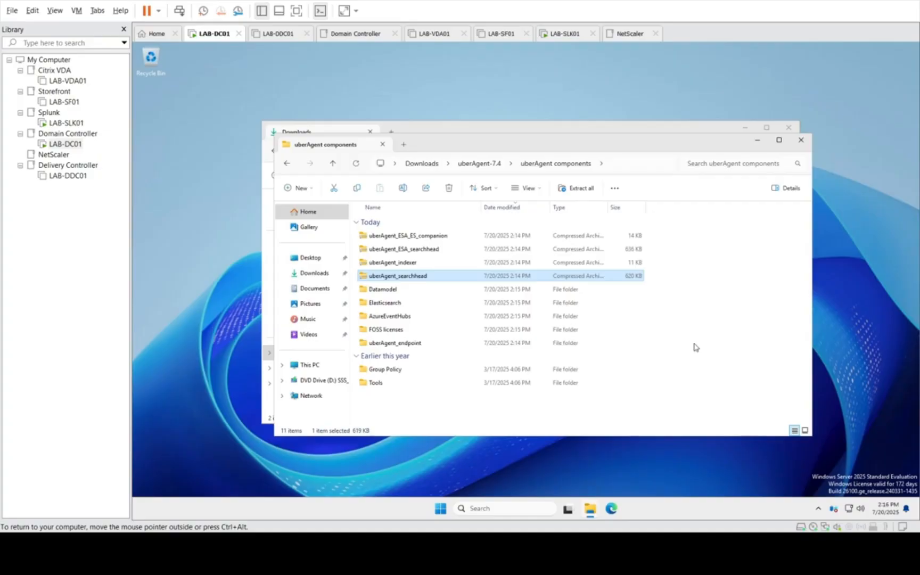
{"action": "left_click", "coordinate": [389, 307]}
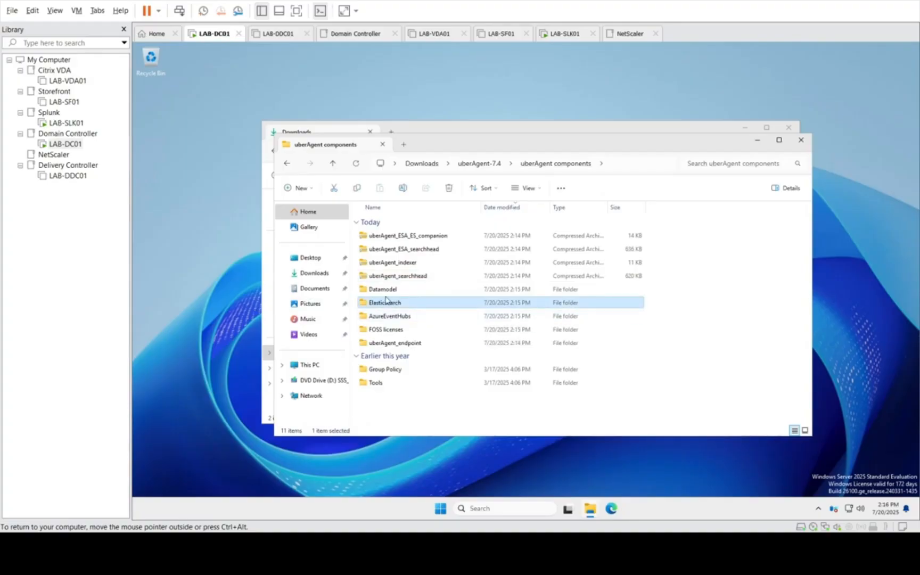
{"action": "left_click", "coordinate": [398, 318]}
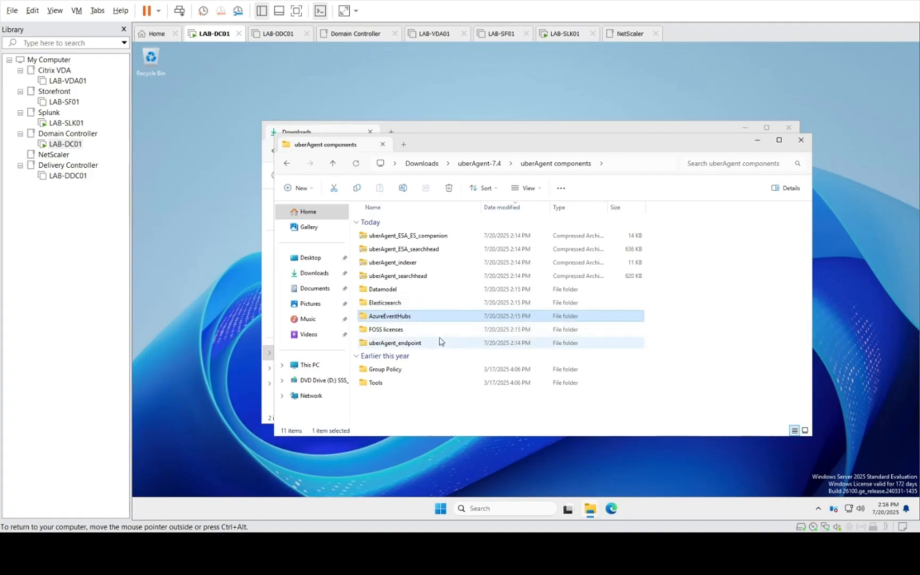
{"action": "left_click", "coordinate": [408, 277]}
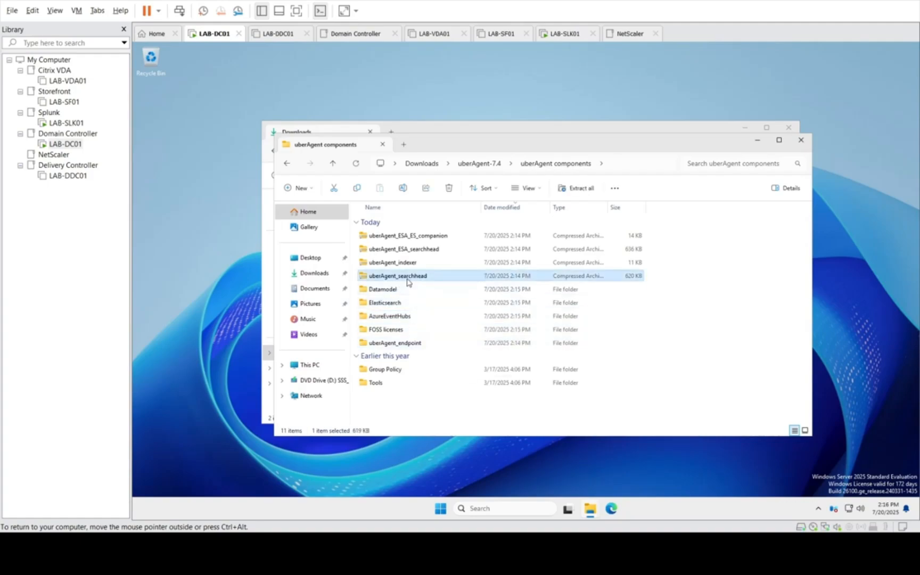
{"action": "key", "text": "Up"}
{"action": "key", "text": "Up"}
{"action": "key", "text": "Up"}
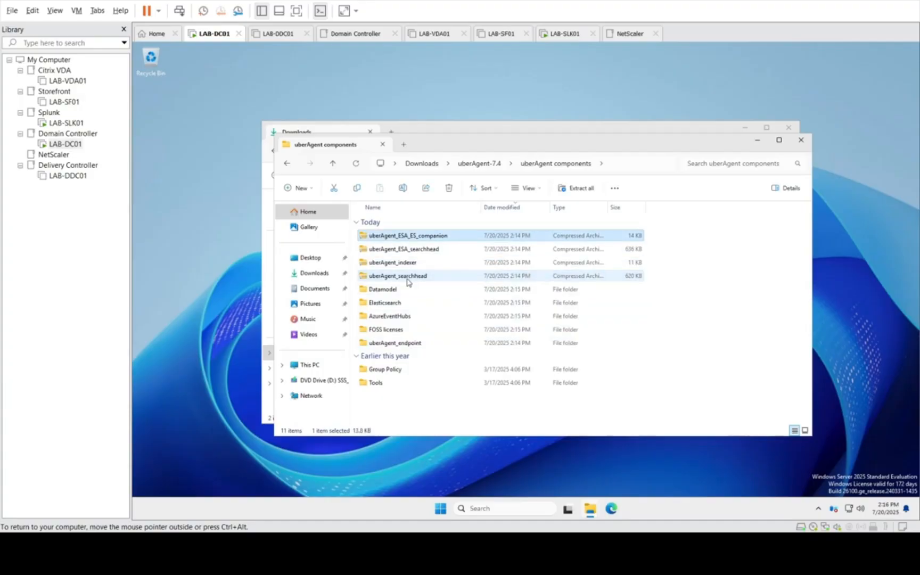
{"action": "double_click", "coordinate": [423, 254]}
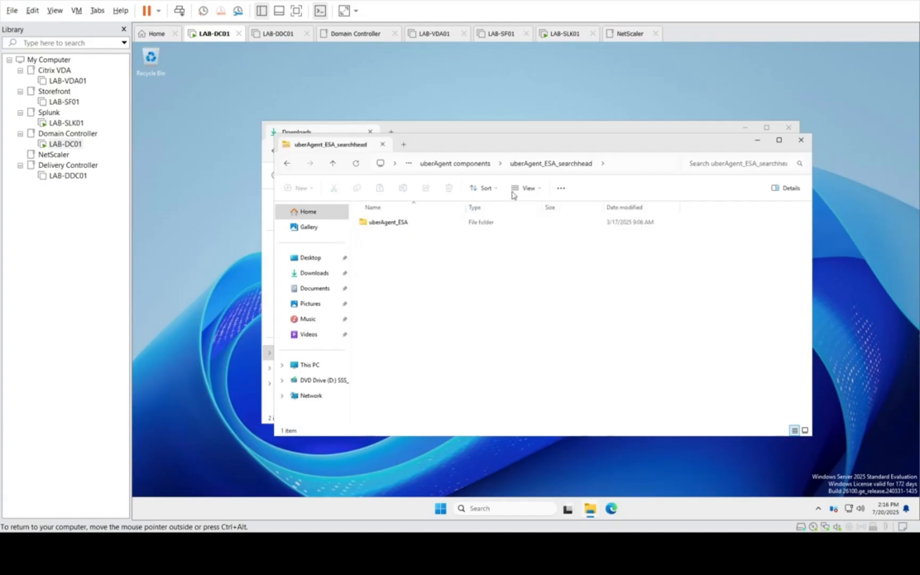
{"action": "left_click", "coordinate": [479, 164]}
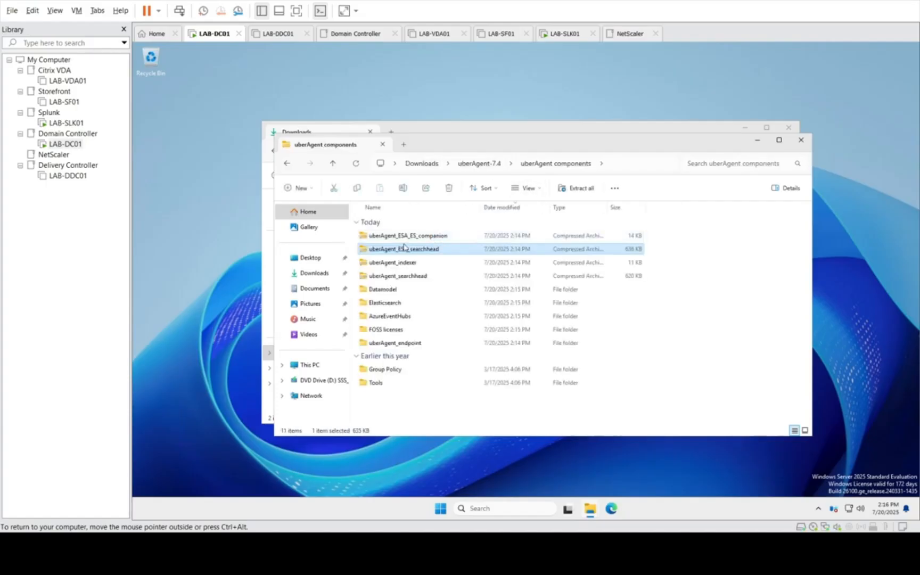
Step: Copy the uberAgent_ESA_ES_companion, uberAgent_ESA_searchhead, uberAgent_indexer and uberAgent_searchhead archives from the uberAgent components folder
{"action": "left_click", "coordinate": [404, 238]}
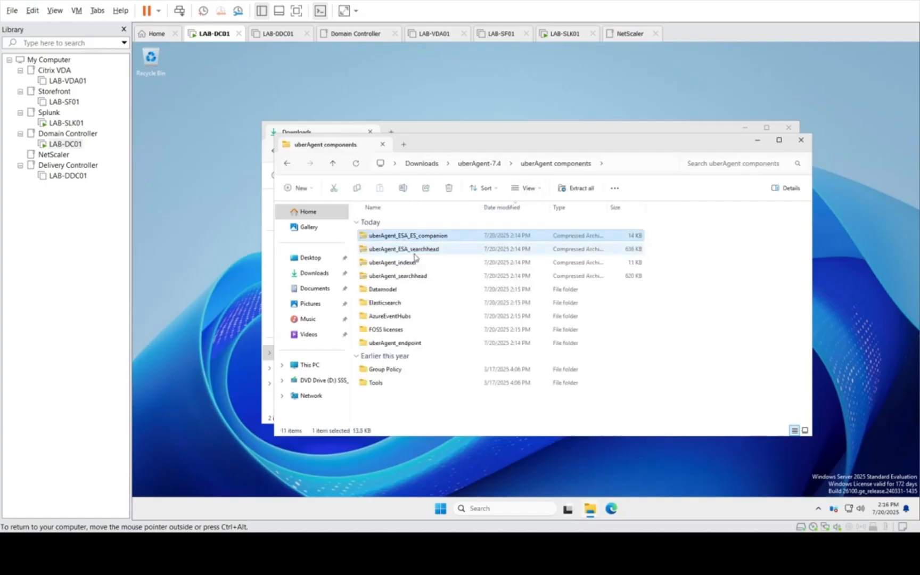
{"action": "left_click", "coordinate": [414, 251], "text": "ctrl"}
{"action": "left_click", "coordinate": [413, 262], "text": "ctrl"}
{"action": "left_click", "coordinate": [411, 276], "text": "ctrl"}
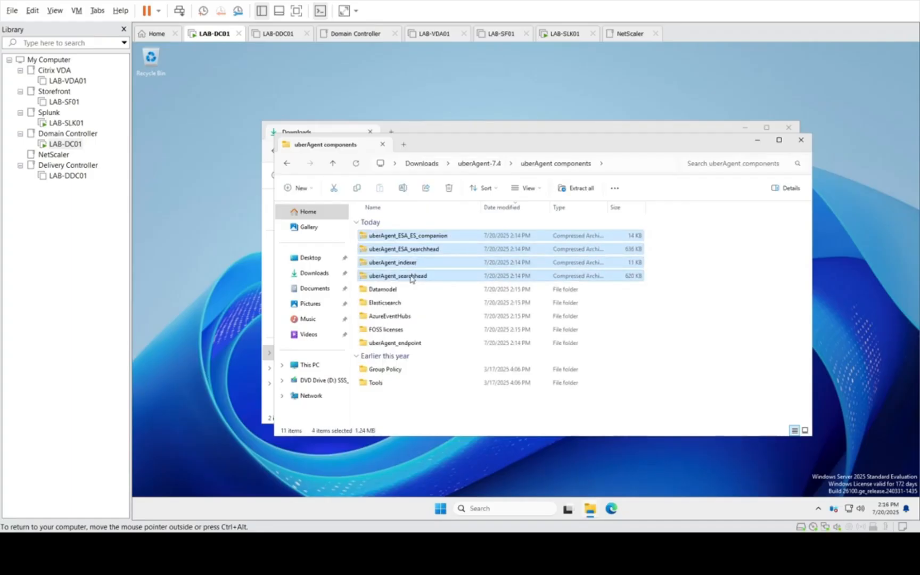
{"action": "right_click", "coordinate": [412, 278]}
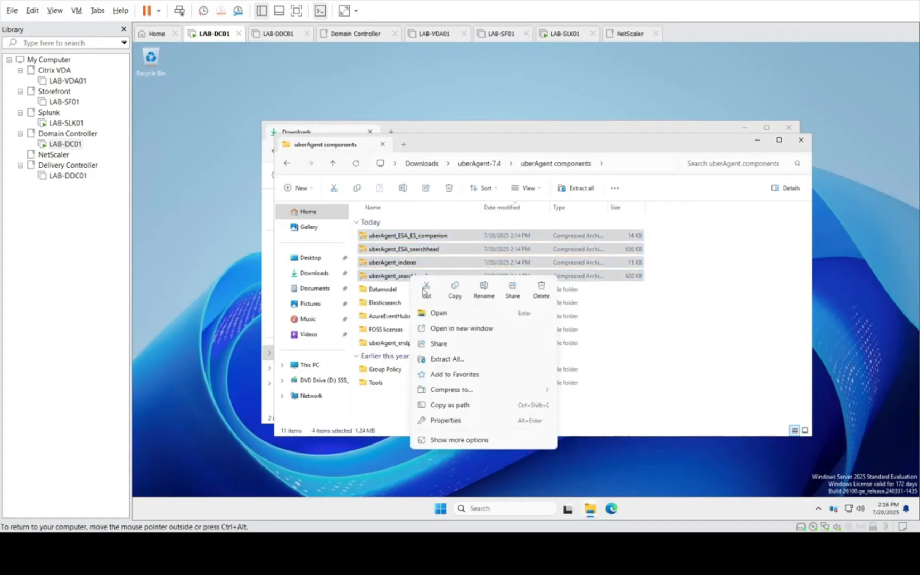
{"action": "left_click", "coordinate": [454, 290]}
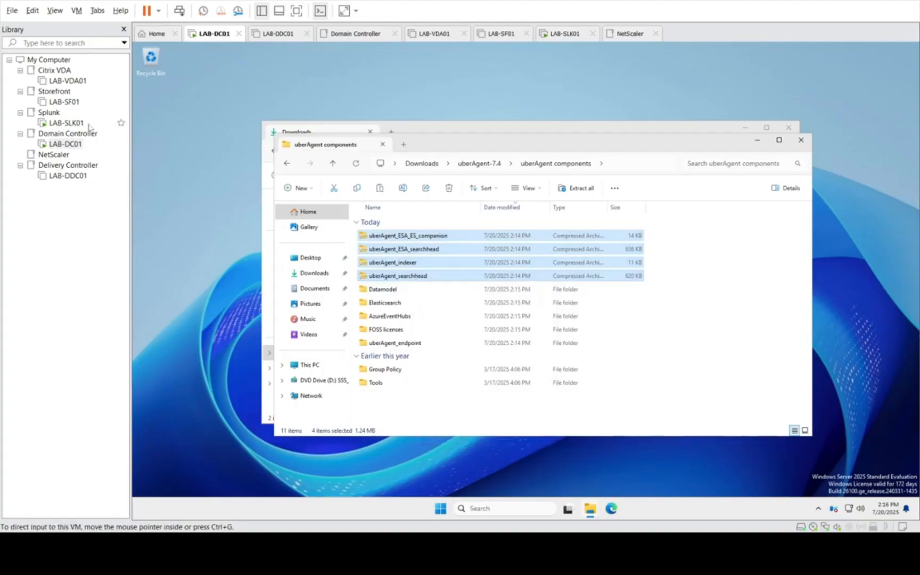
Step: Switch to LAB-SLK01, minimize the browser showing Splunk Enterprise, and open Local Disk (C:)
{"action": "left_click", "coordinate": [66, 123]}
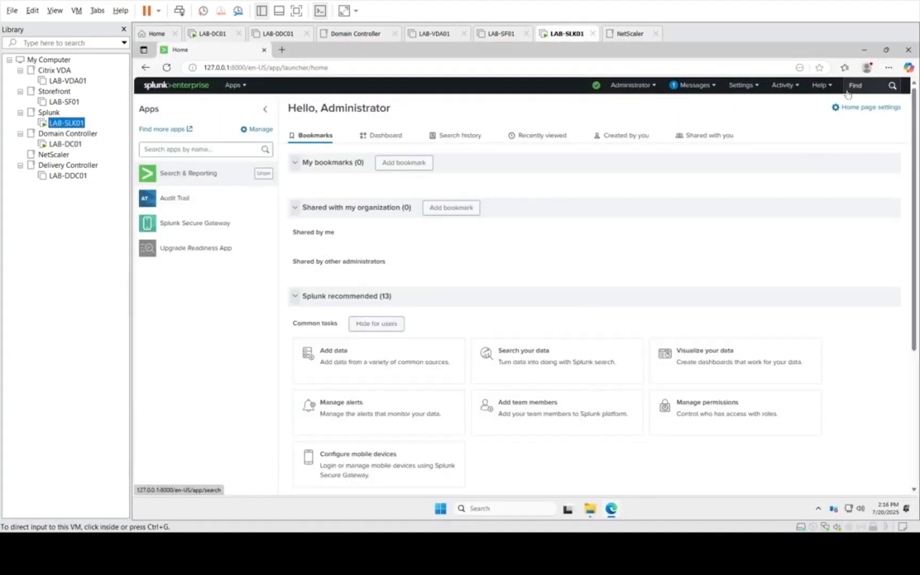
{"action": "left_click", "coordinate": [863, 50]}
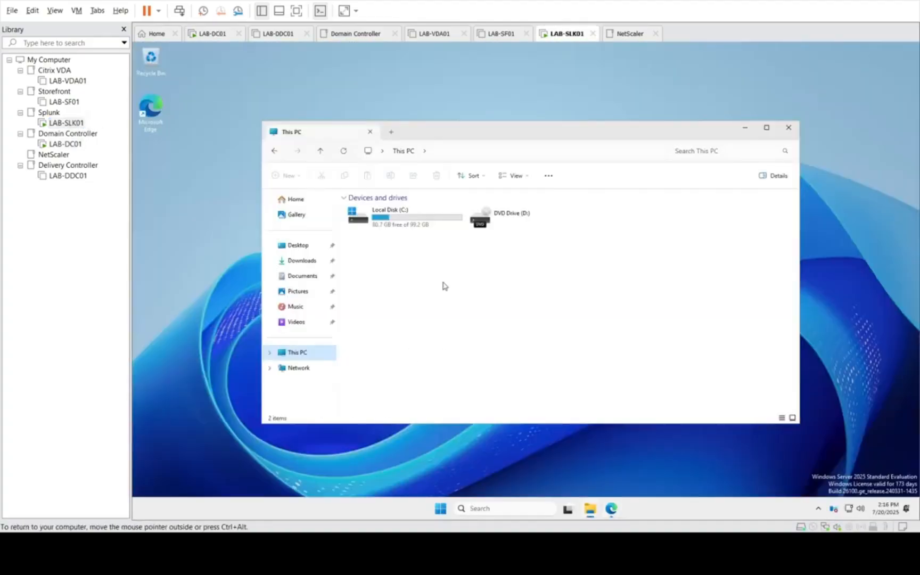
{"action": "double_click", "coordinate": [401, 211]}
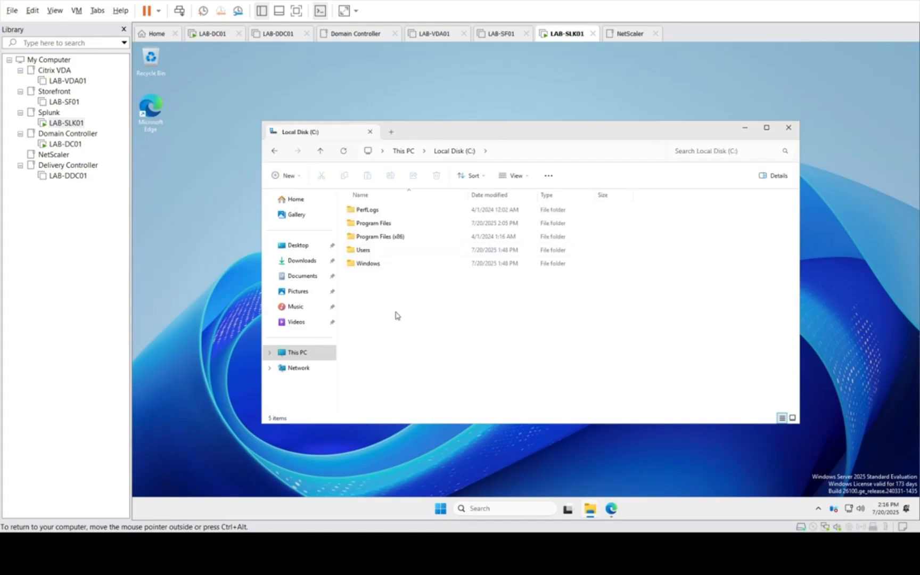
{"action": "right_click", "coordinate": [394, 315]}
{"action": "left_click", "coordinate": [449, 383]}
{"action": "right_click", "coordinate": [434, 324]}
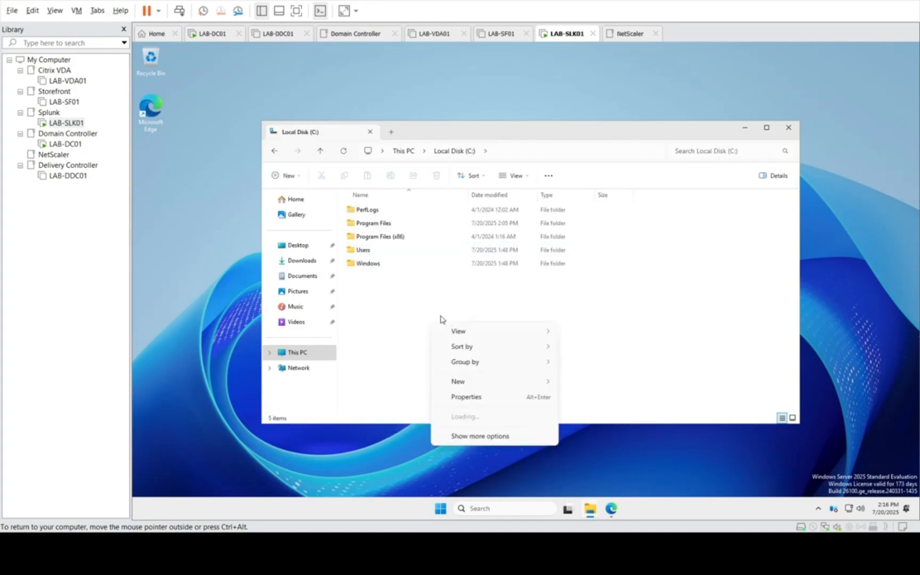
{"action": "left_click", "coordinate": [455, 396]}
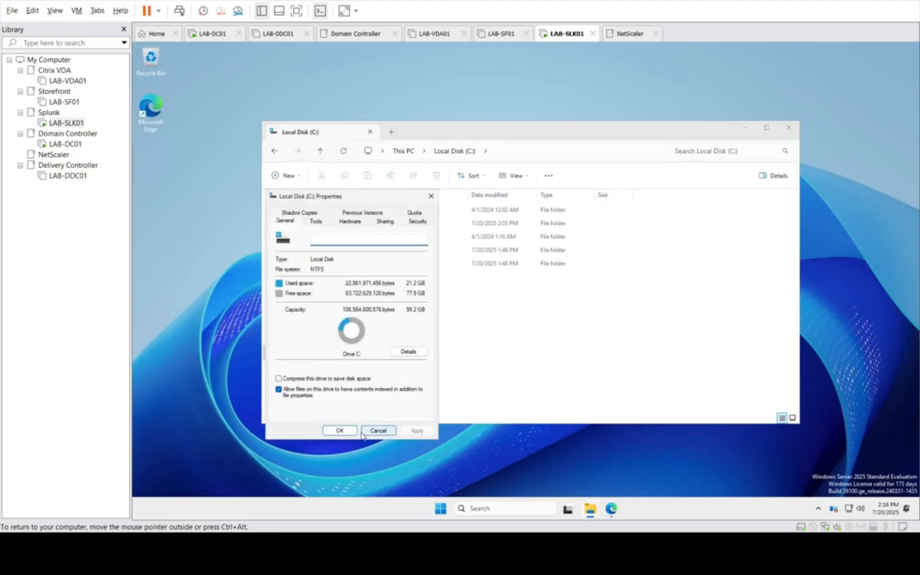
{"action": "left_click", "coordinate": [365, 432]}
Step: Create a folder named temp on Local Disk (C:) of LAB-SLK01 and open it
{"action": "right_click", "coordinate": [440, 321]}
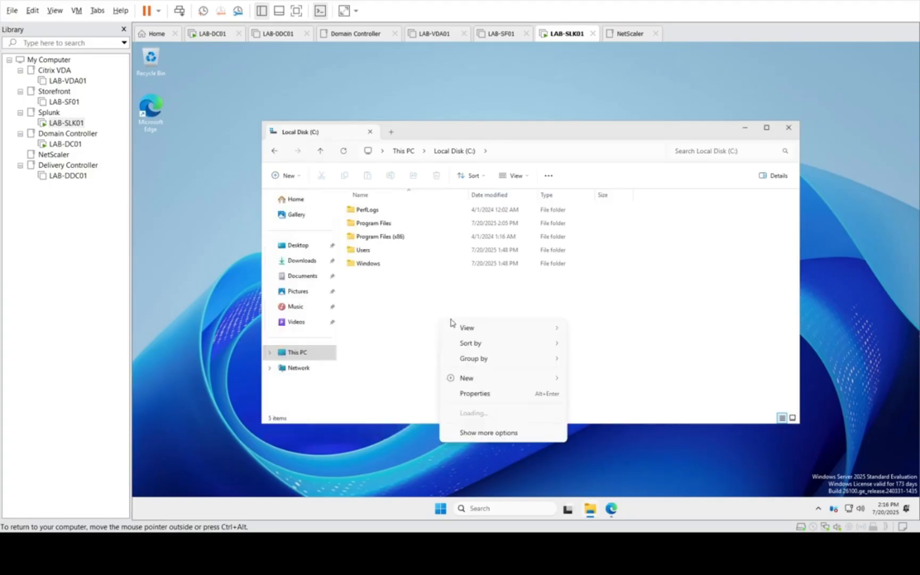
{"action": "mouse_move", "coordinate": [495, 385]}
{"action": "left_click", "coordinate": [577, 379]}
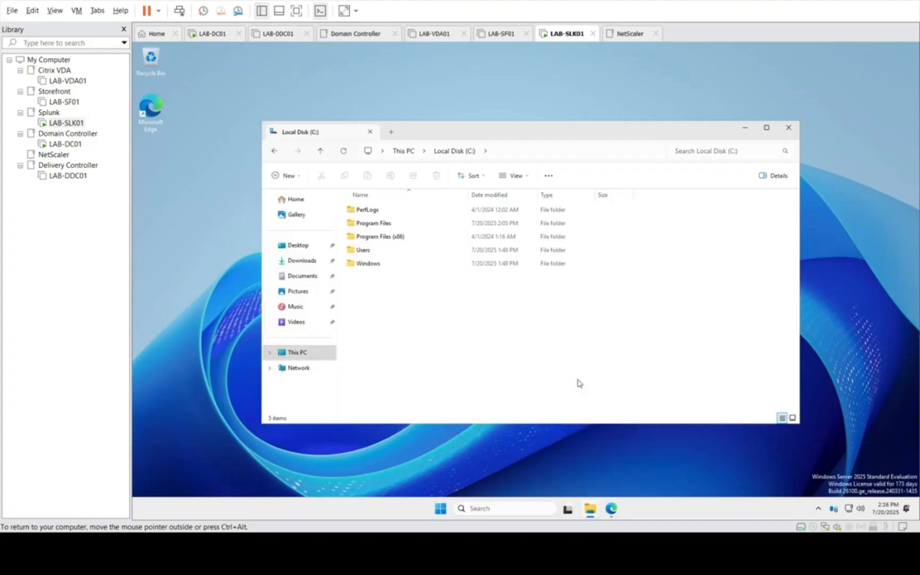
{"action": "type", "text": "temp"}
{"action": "key", "text": "Return"}
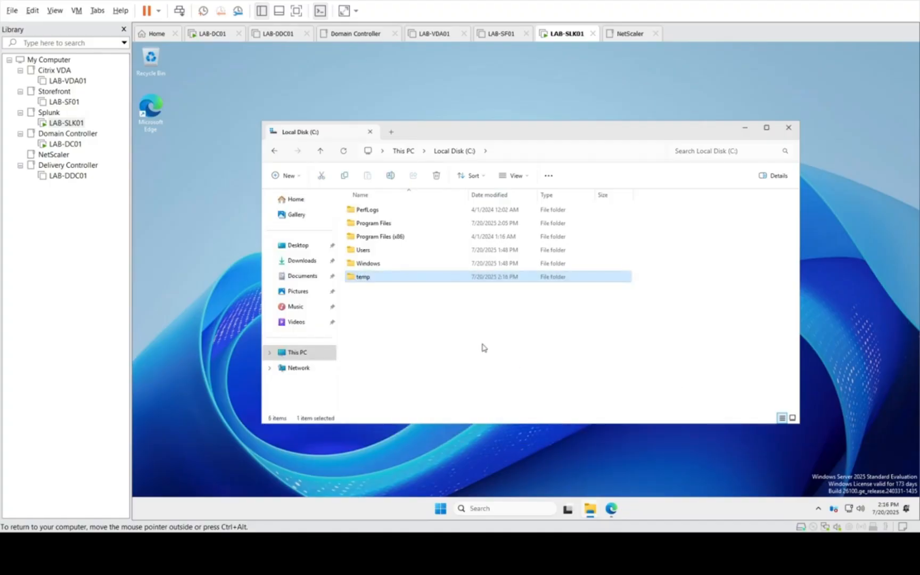
{"action": "key", "text": "Return"}
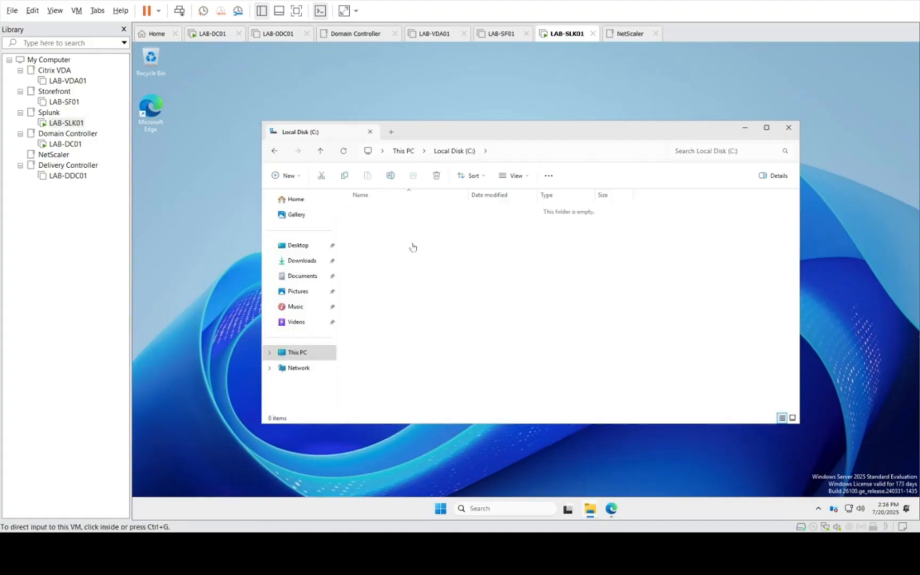
{"action": "left_click", "coordinate": [413, 246]}
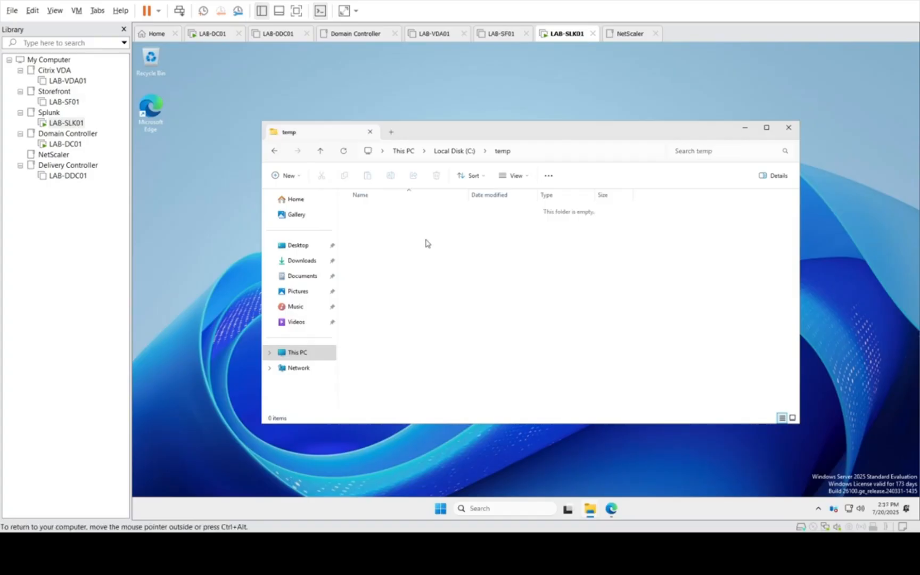
Step: Try to paste the copied uberAgent archives into the temp folder on LAB-SLK01
{"action": "right_click", "coordinate": [426, 243]}
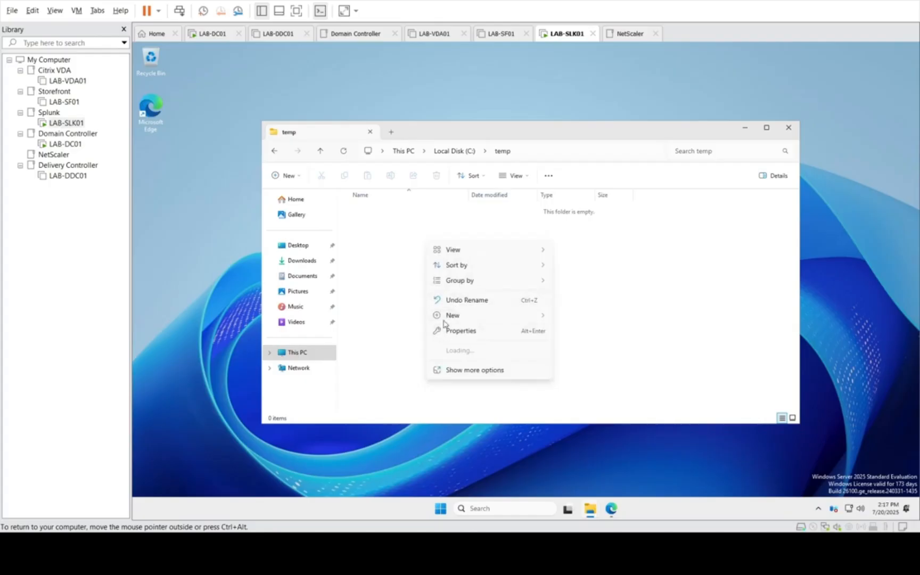
{"action": "left_click", "coordinate": [392, 262]}
{"action": "right_click", "coordinate": [392, 262]}
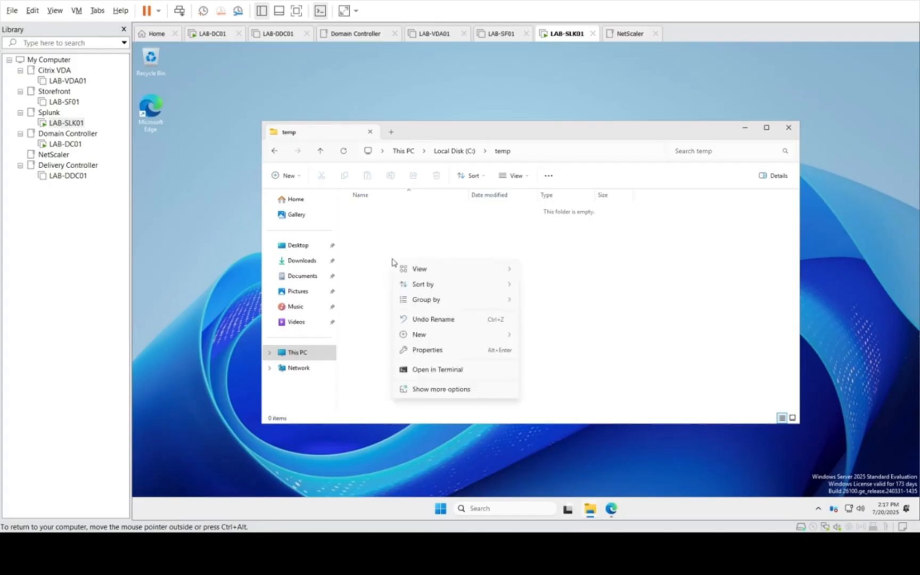
{"action": "left_click", "coordinate": [392, 262]}
Step: Copy the four selected uberAgent archives again on LAB-DC01 and retry pasting them into C:\temp on LAB-SLK01
{"action": "left_click", "coordinate": [66, 144]}
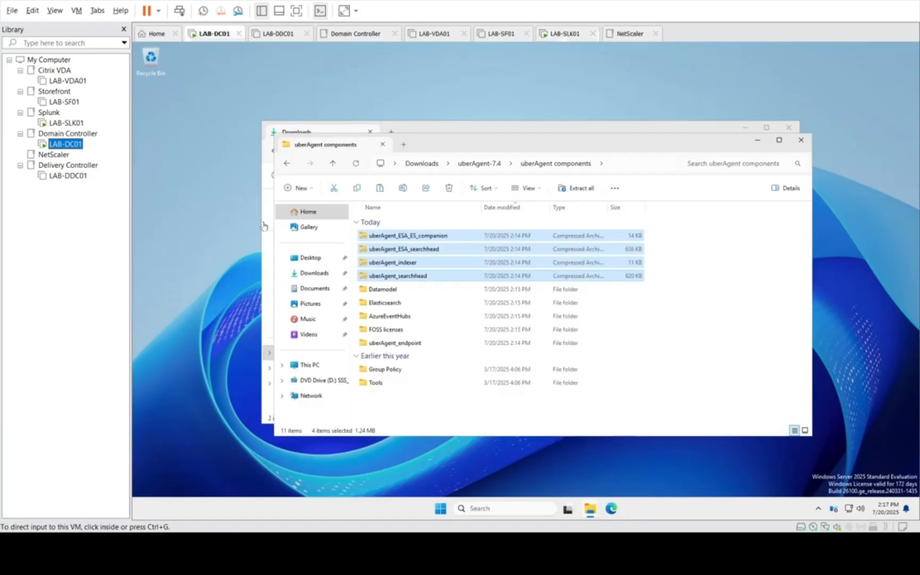
{"action": "right_click", "coordinate": [407, 264]}
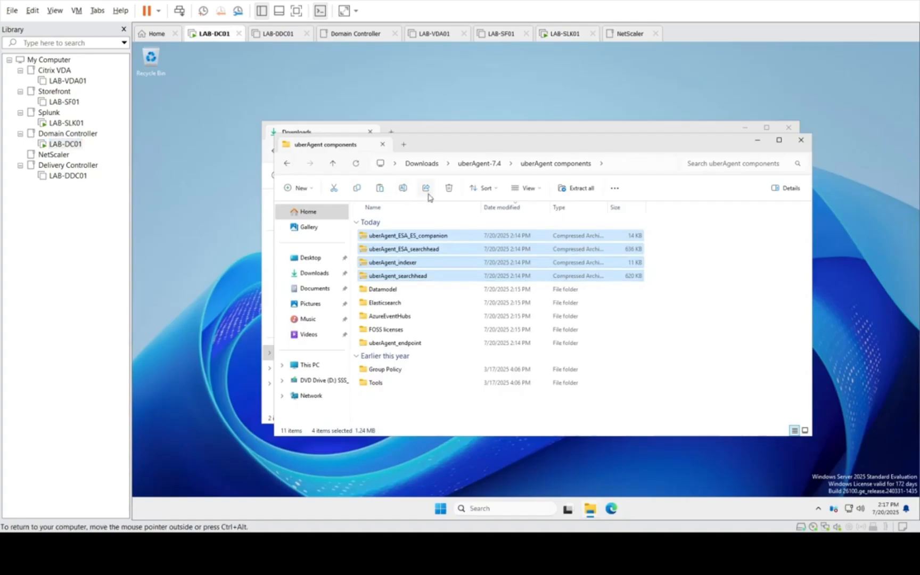
{"action": "left_click", "coordinate": [357, 190]}
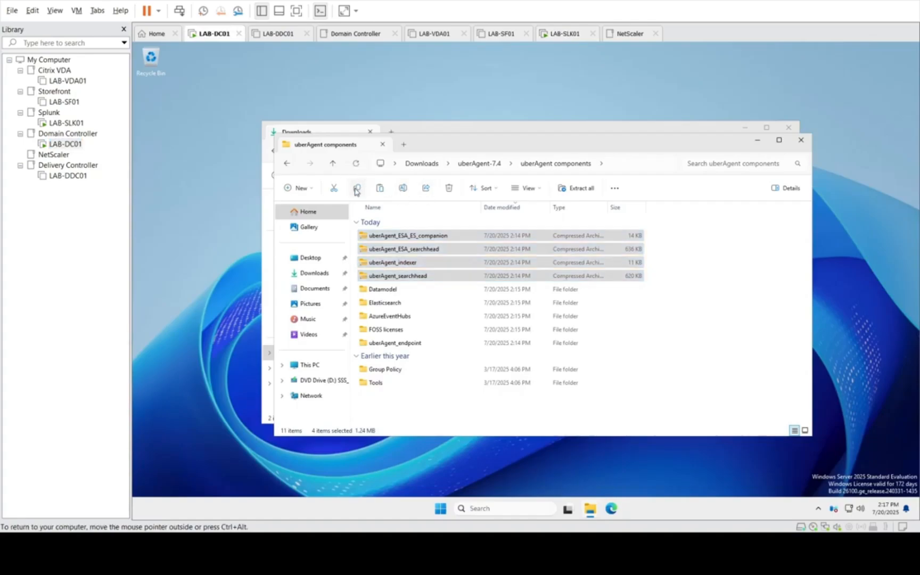
{"action": "left_click", "coordinate": [66, 123]}
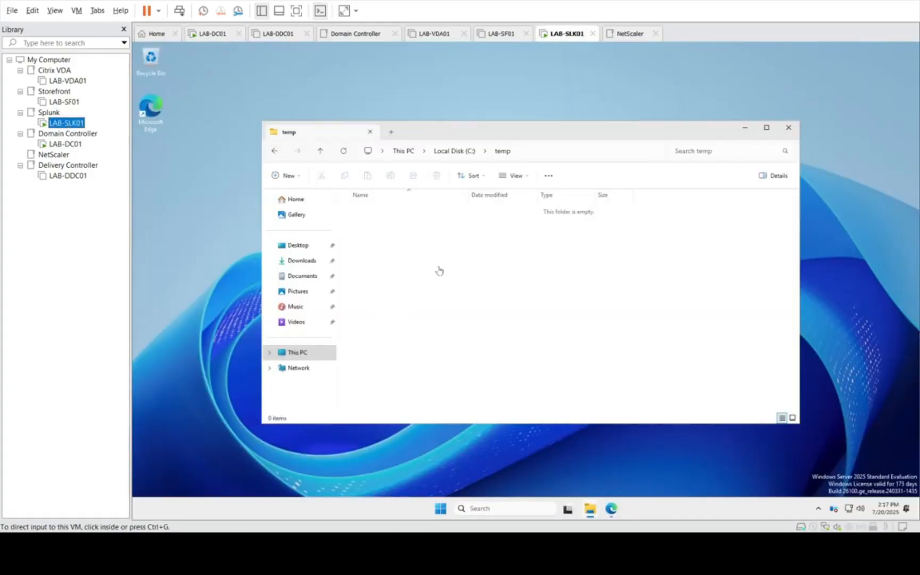
{"action": "left_click", "coordinate": [438, 267]}
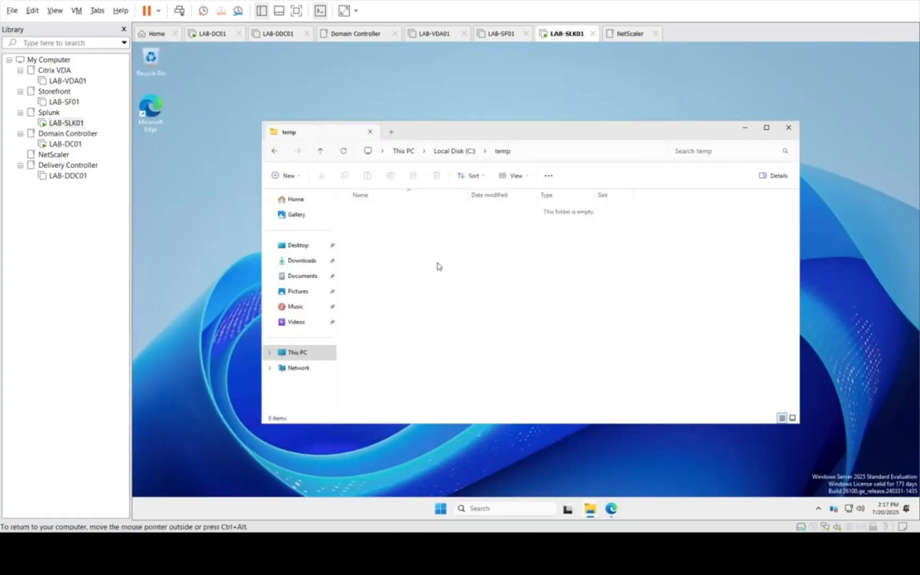
{"action": "right_click", "coordinate": [406, 245]}
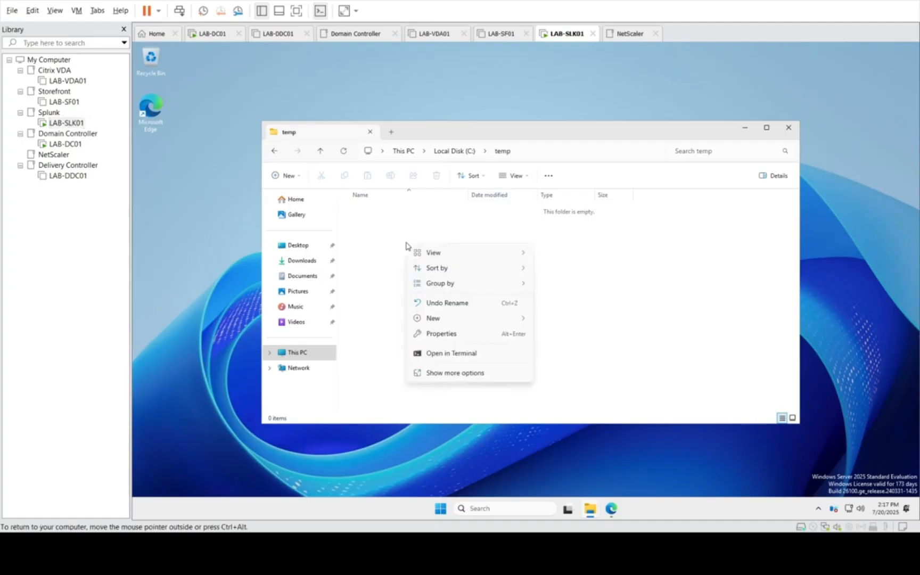
{"action": "left_click", "coordinate": [391, 232]}
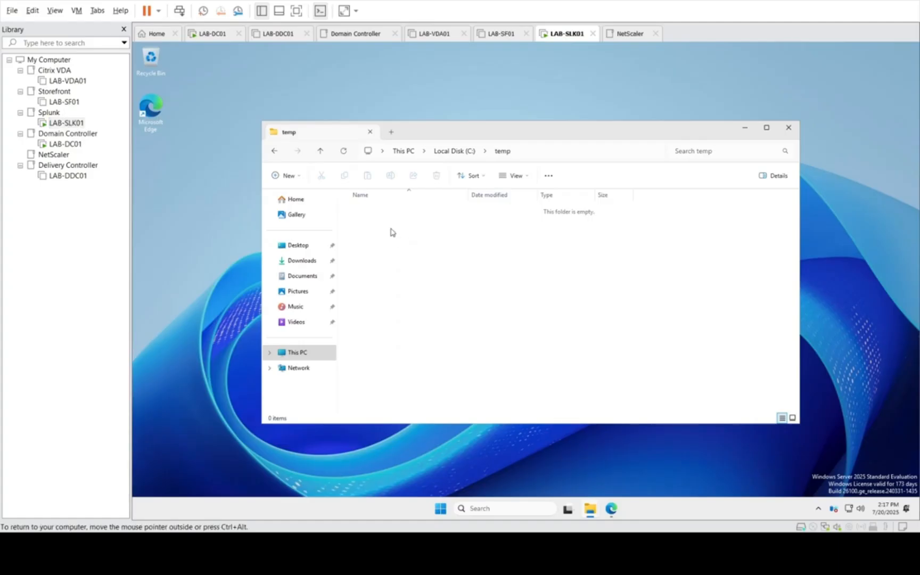
Step: On LAB-DC01, check the network configuration with ipconfig in a command prompt, and close the prompt
{"action": "left_click", "coordinate": [53, 145]}
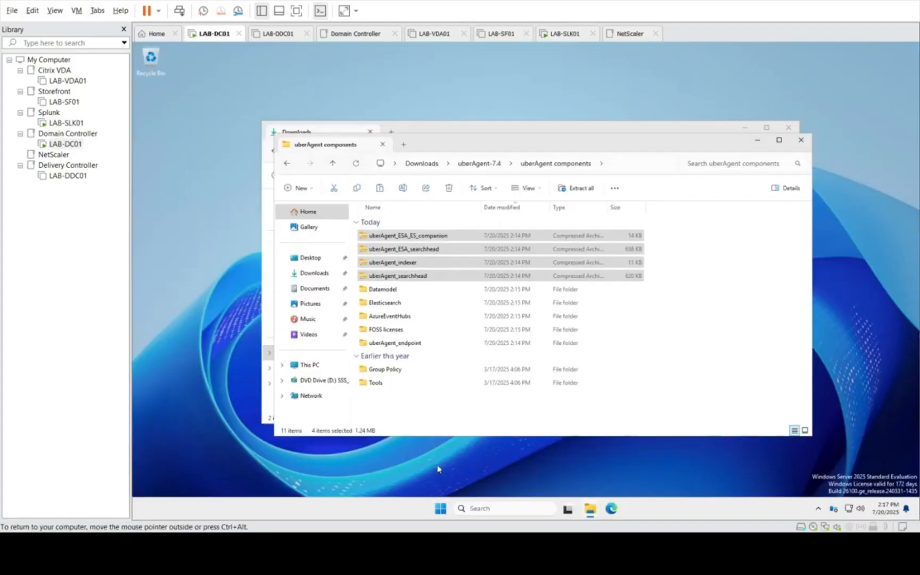
{"action": "left_click", "coordinate": [440, 509]}
{"action": "right_click", "coordinate": [441, 510]}
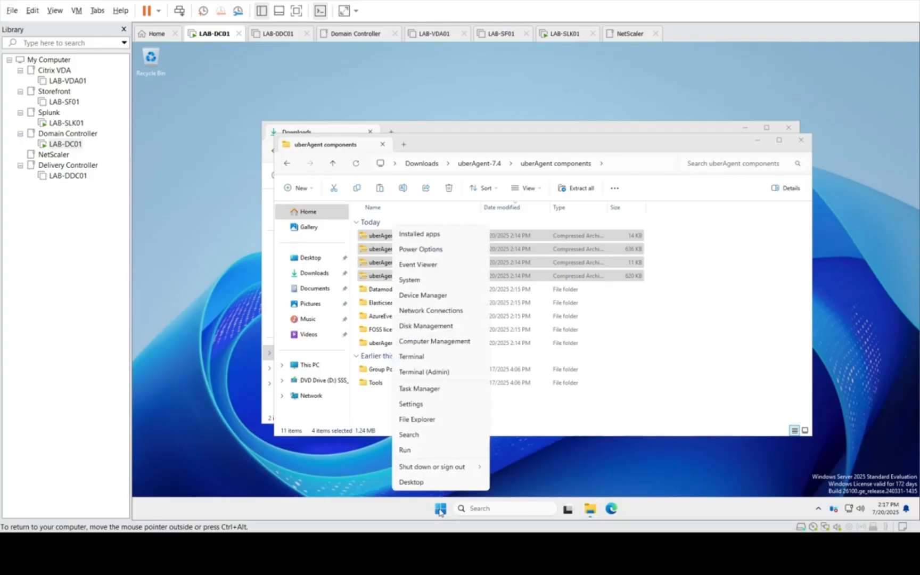
{"action": "left_click", "coordinate": [414, 453]}
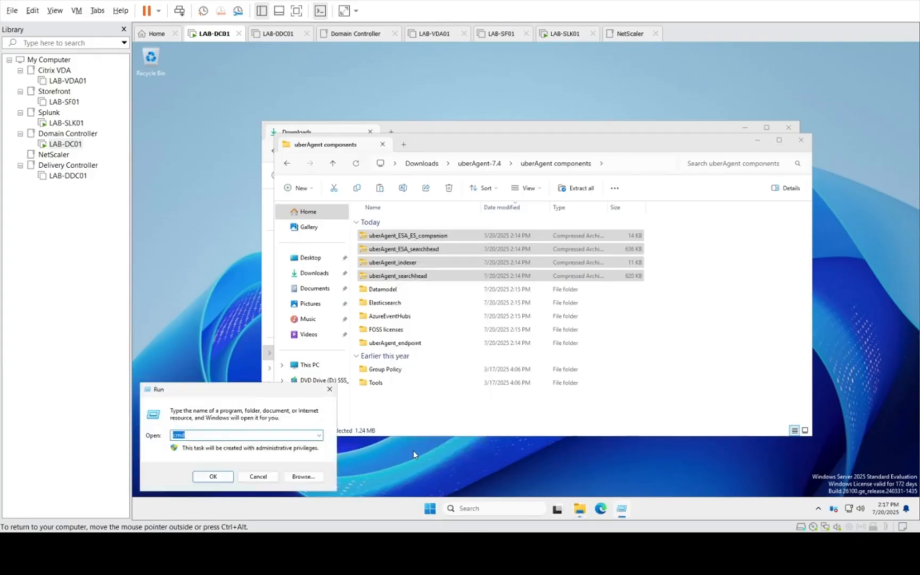
{"action": "key", "text": "Return"}
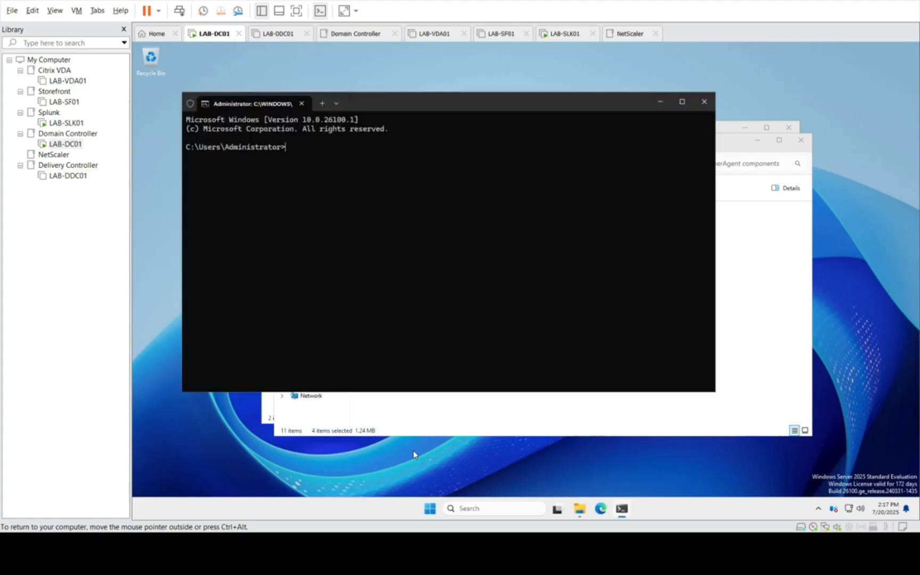
{"action": "type", "text": "ipconifg"}
{"action": "key", "text": "Return"}
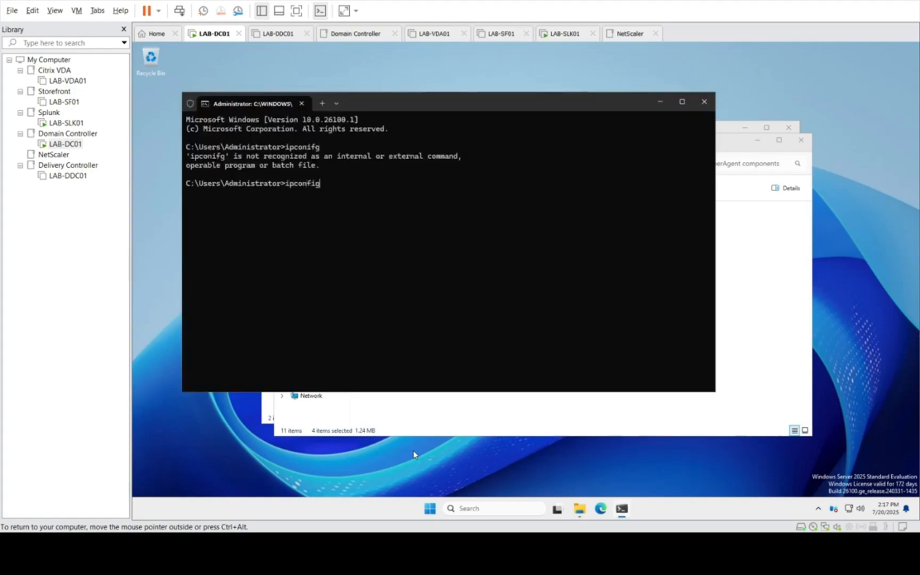
{"action": "type", "text": "ipconfig"}
{"action": "key", "text": "Return"}
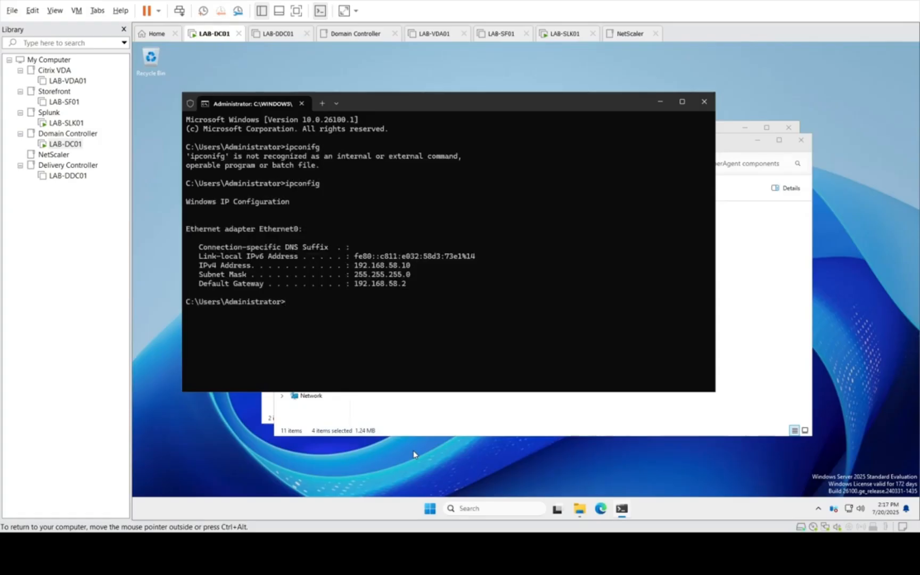
{"action": "left_click", "coordinate": [703, 103]}
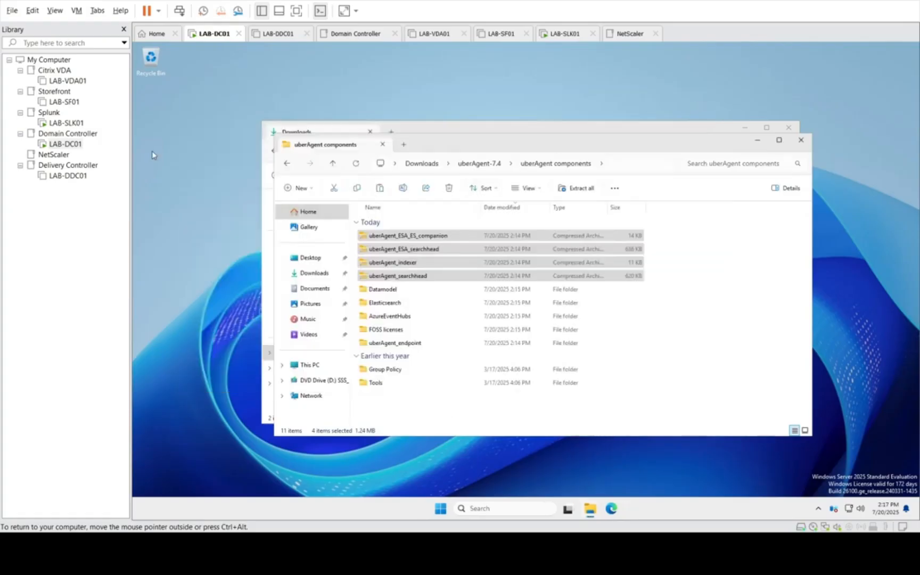
Step: Copy the four selected uberAgent archives on LAB-DC01 and open its Local Disk (C:)
{"action": "right_click", "coordinate": [413, 263]}
{"action": "left_click", "coordinate": [312, 327]}
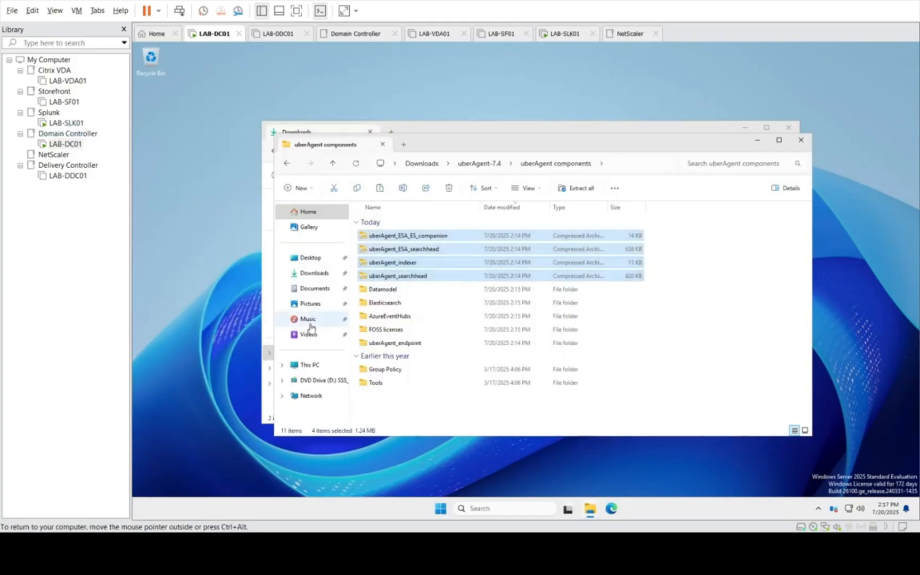
{"action": "left_click", "coordinate": [309, 365]}
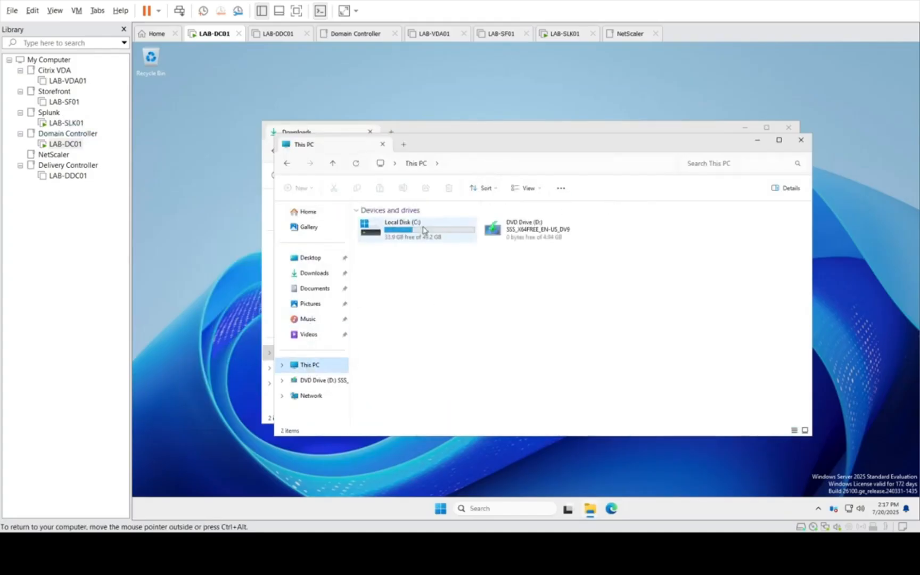
{"action": "double_click", "coordinate": [423, 230]}
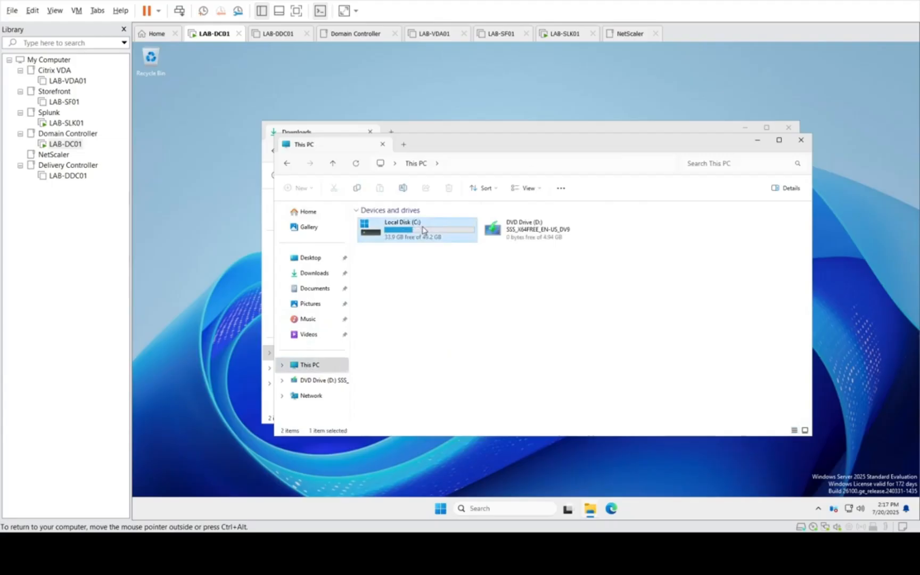
Step: Create a folder named temp on Local Disk (C:) of LAB-DC01 and paste the copied archives into it
{"action": "right_click", "coordinate": [407, 310]}
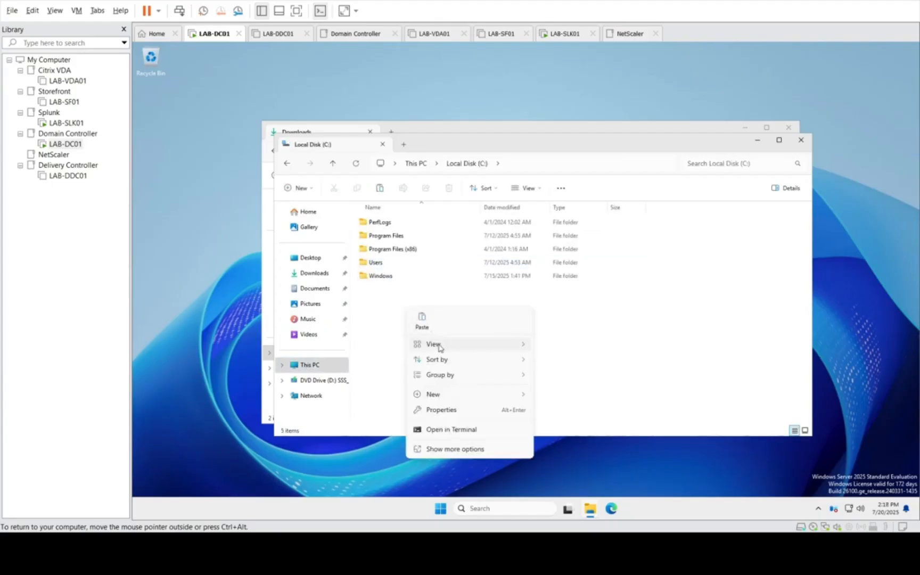
{"action": "mouse_move", "coordinate": [456, 403]}
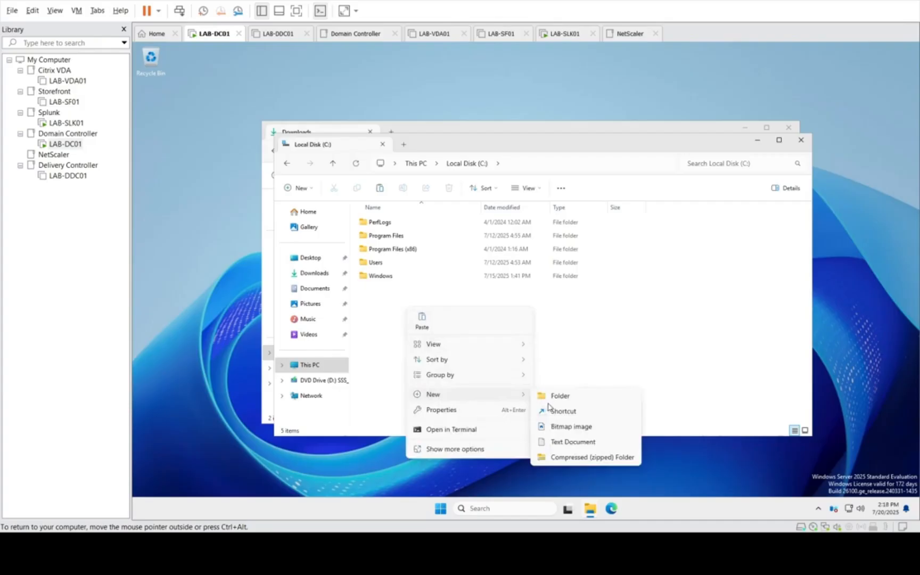
{"action": "left_click", "coordinate": [553, 395]}
{"action": "type", "text": "temp"}
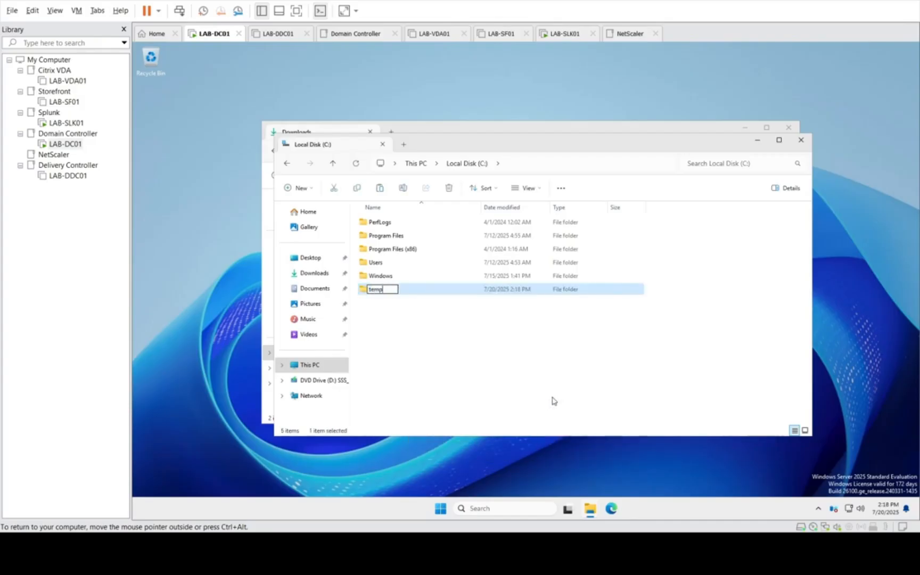
{"action": "key", "text": "Return"}
{"action": "key", "text": "Return"}
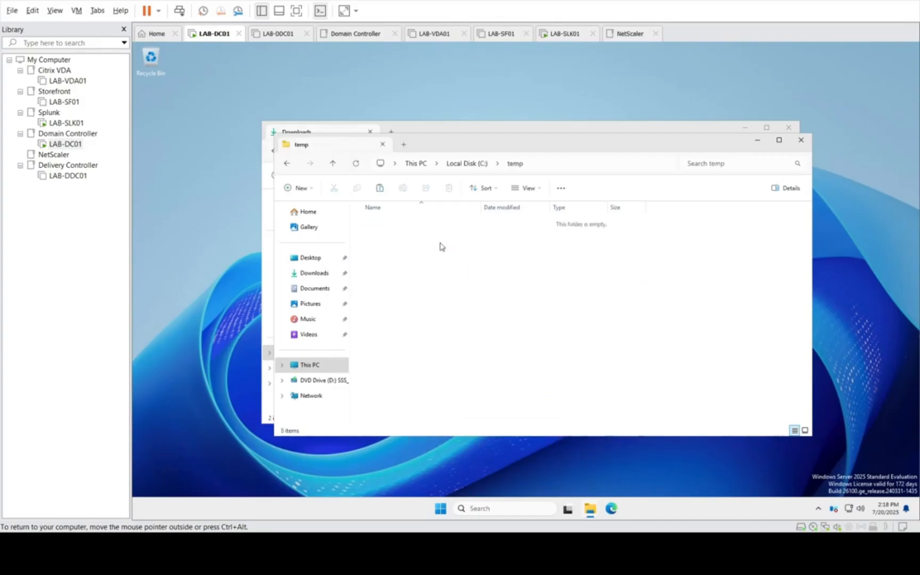
{"action": "right_click", "coordinate": [439, 246]}
{"action": "left_click", "coordinate": [450, 252]}
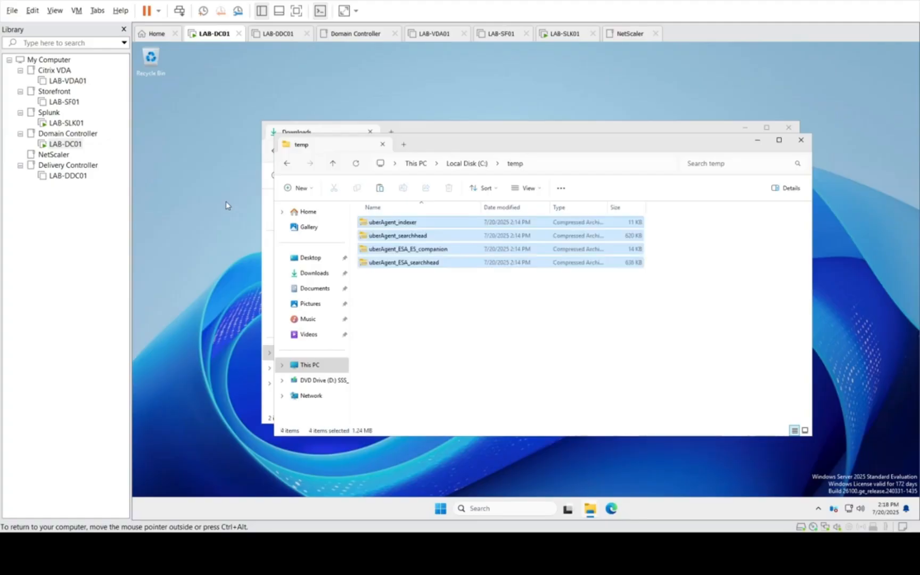
Step: Switch to LAB-SLK01 and open the administrative share \\192.168.58.10\c$ through the Run dialog
{"action": "left_click", "coordinate": [66, 123]}
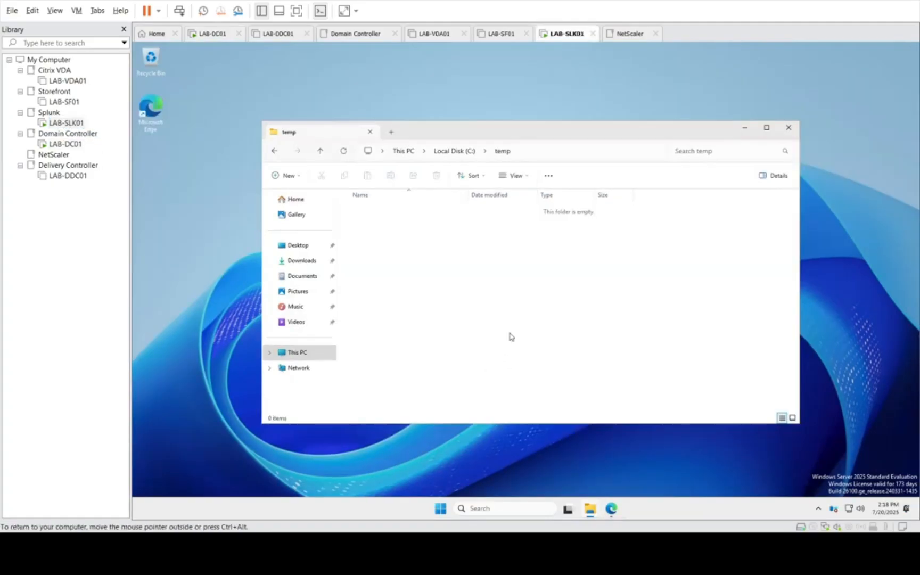
{"action": "left_click", "coordinate": [441, 508]}
{"action": "right_click", "coordinate": [441, 509]}
{"action": "left_click", "coordinate": [418, 455]}
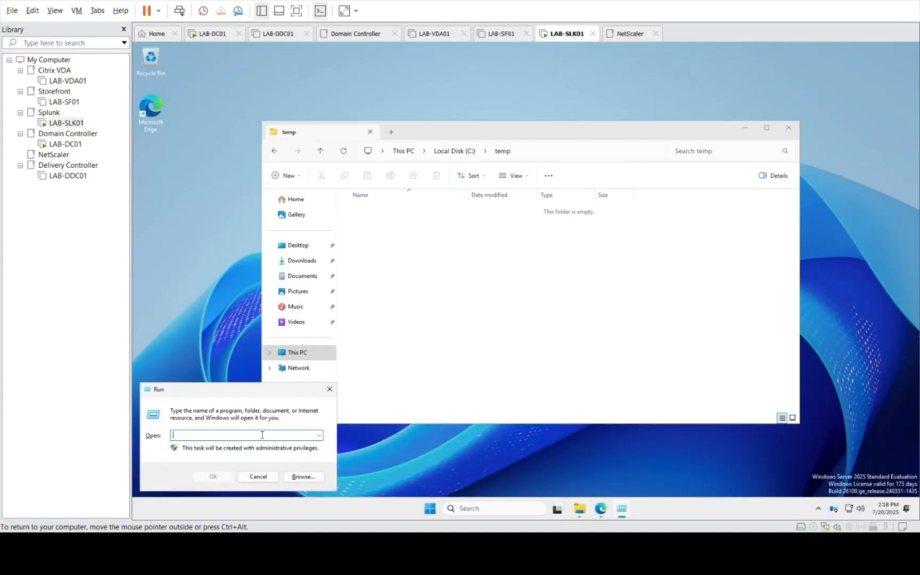
{"action": "type", "text": "//"}
{"action": "key", "text": "BackSpace"}
{"action": "key", "text": "BackSpace"}
{"action": "type", "text": "\\\\"}
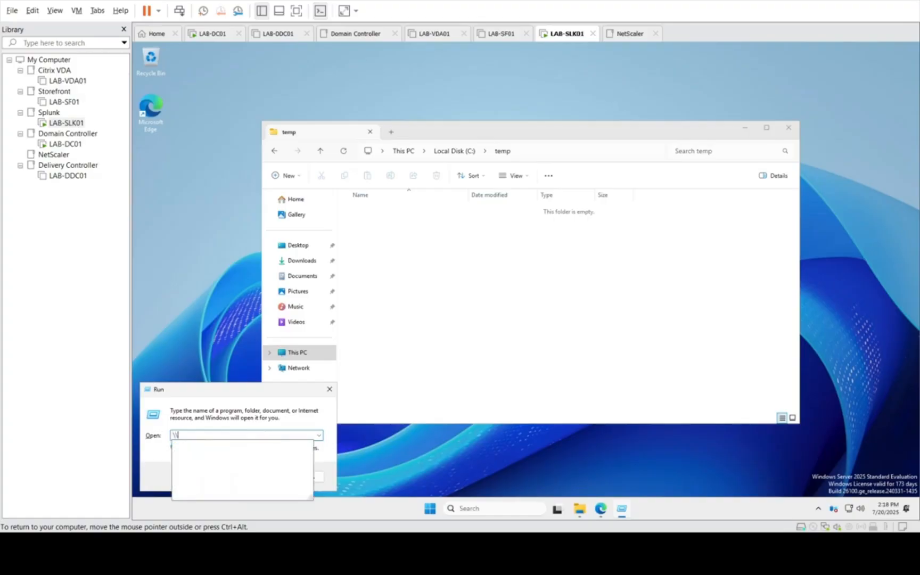
{"action": "type", "text": "192.168.58.10\\"}
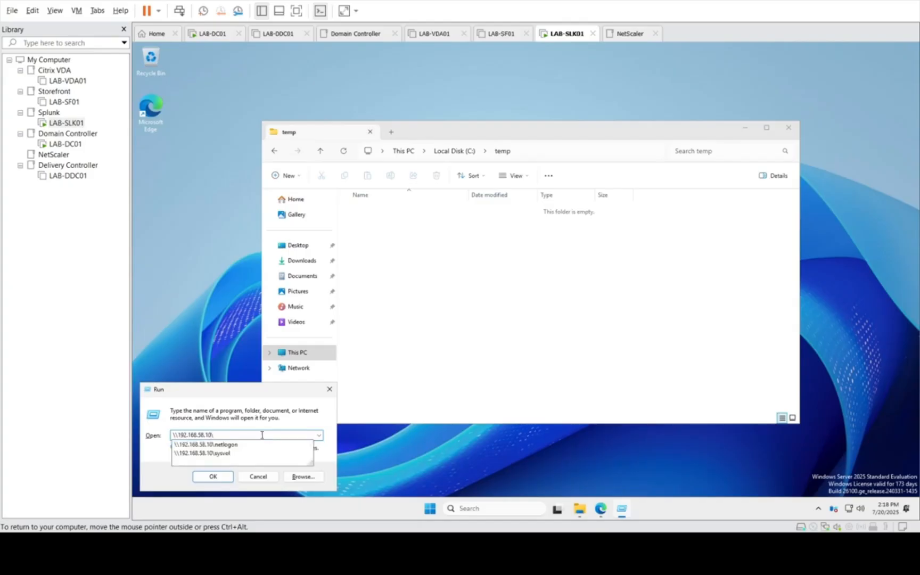
{"action": "type", "text": "c"}
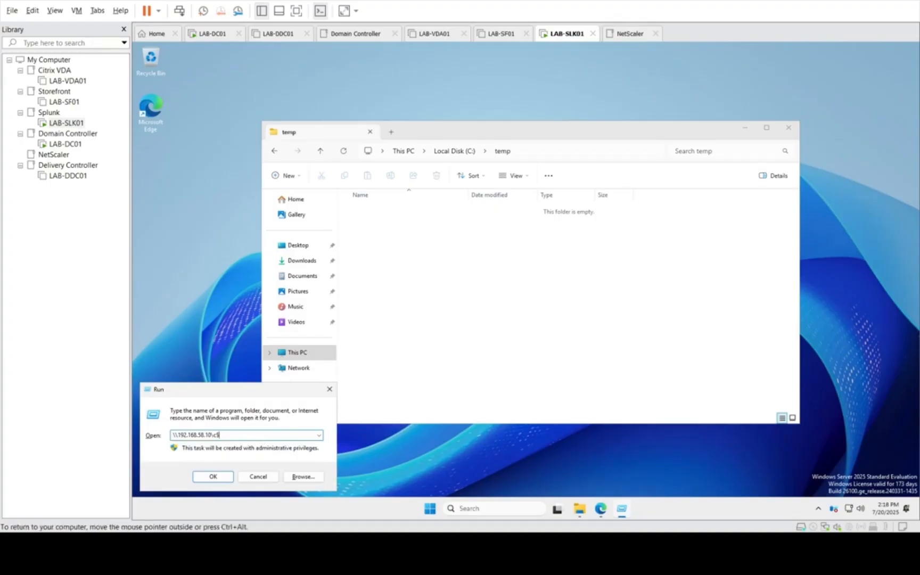
{"action": "type", "text": "$"}
{"action": "key", "text": "Return"}
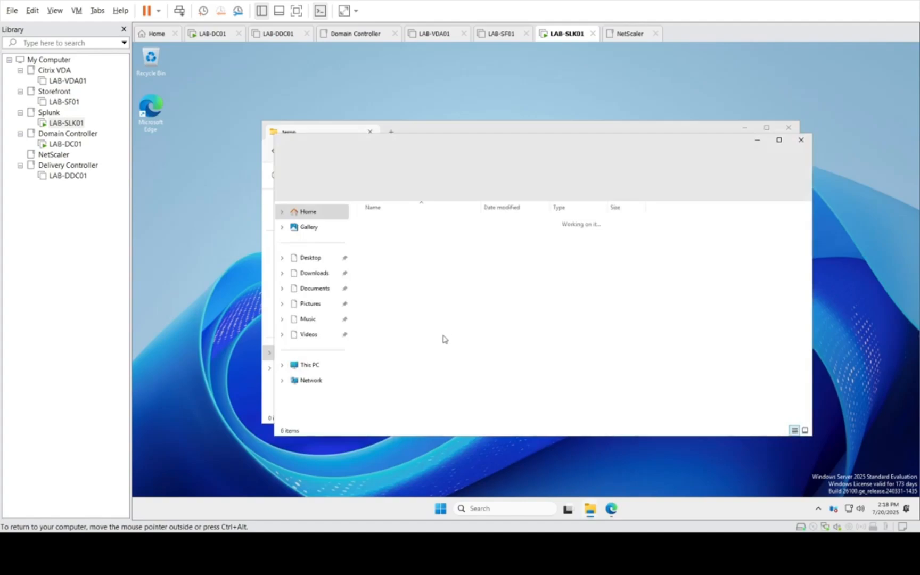
Step: Open the temp folder on the c$ share and copy all four uberAgent archives
{"action": "left_click", "coordinate": [379, 264]}
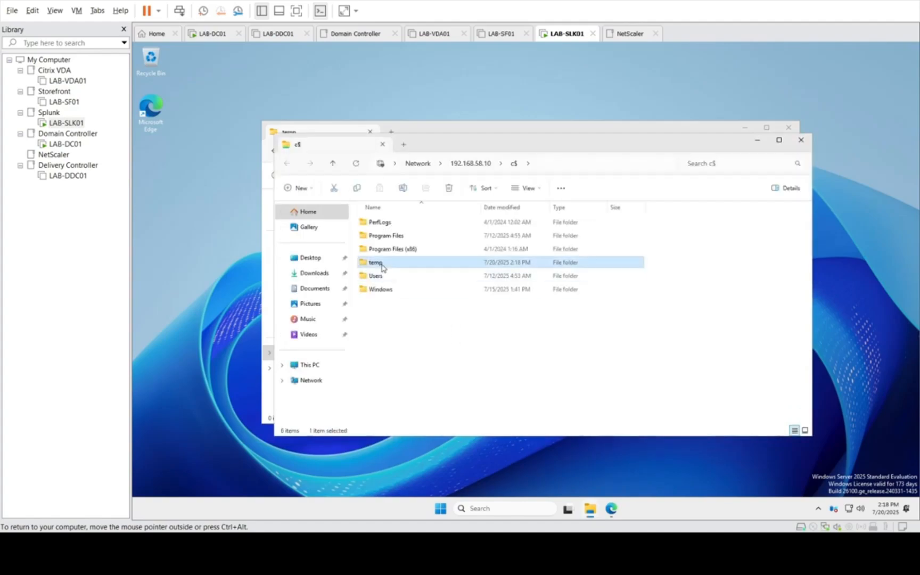
{"action": "double_click", "coordinate": [382, 266]}
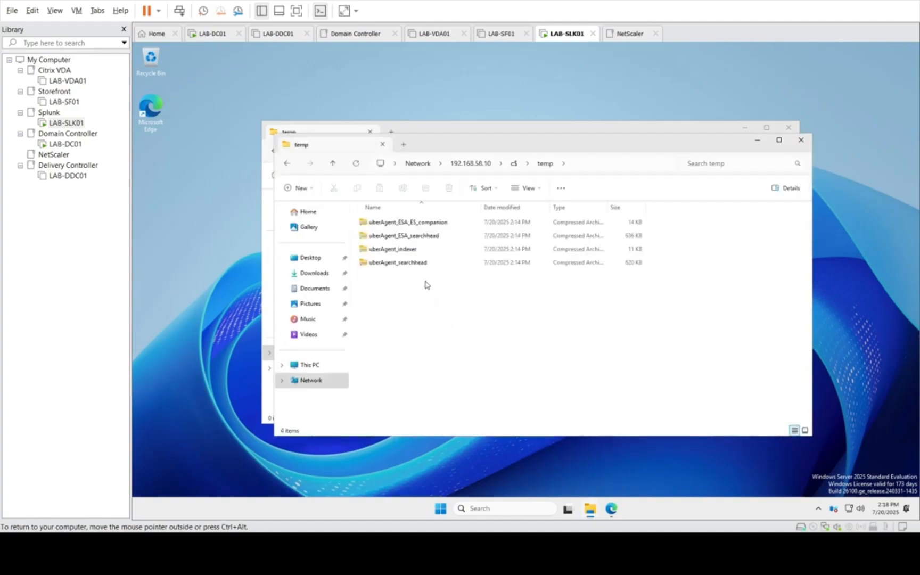
{"action": "left_click_drag", "start_coordinate": [425, 285], "coordinate": [386, 201]}
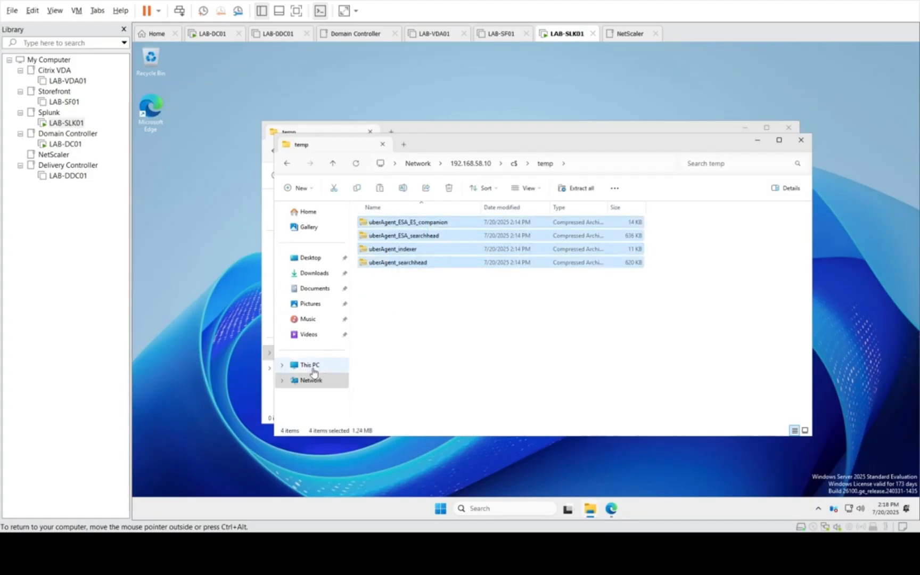
Step: Paste the copied archives into C:\temp on LAB-SLK01 and minimize the folder window
{"action": "left_click", "coordinate": [309, 365]}
{"action": "double_click", "coordinate": [418, 224]}
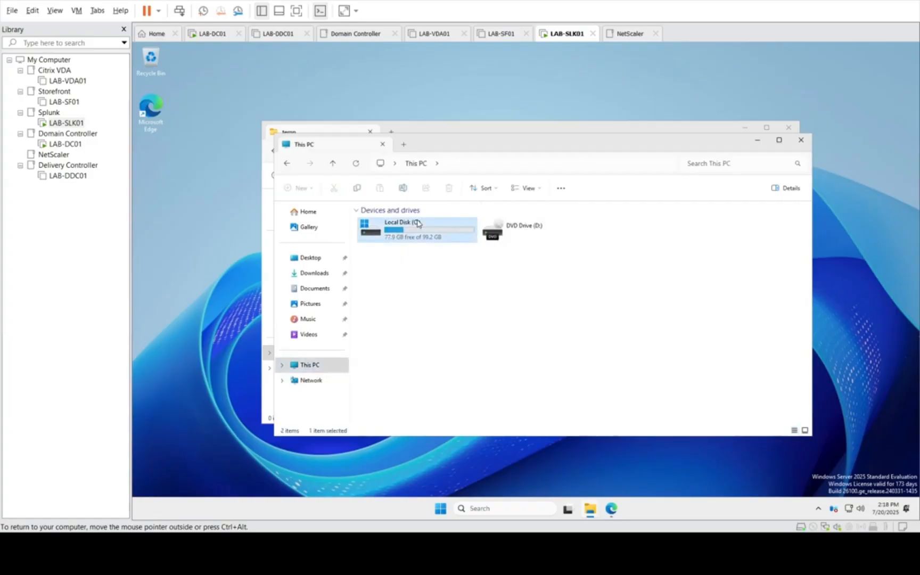
{"action": "double_click", "coordinate": [391, 268]}
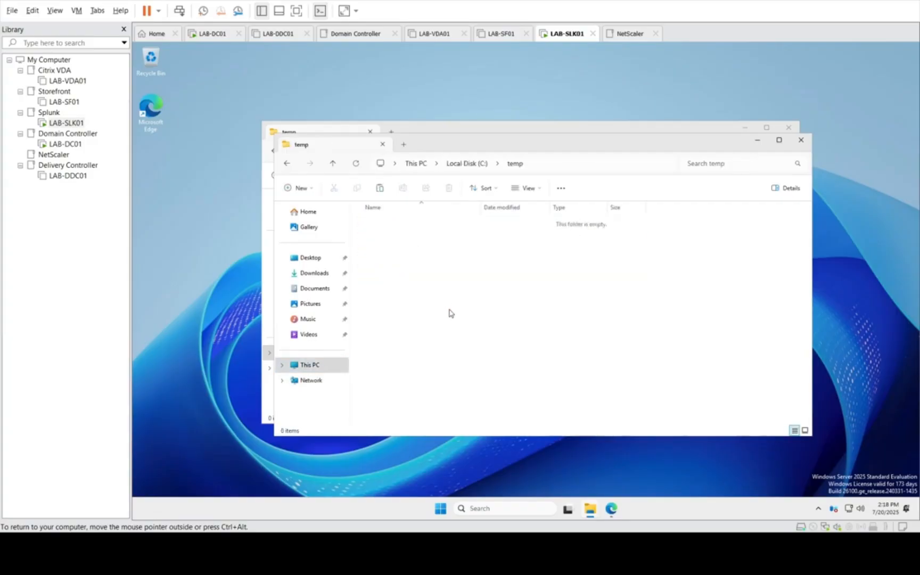
{"action": "right_click", "coordinate": [448, 309]}
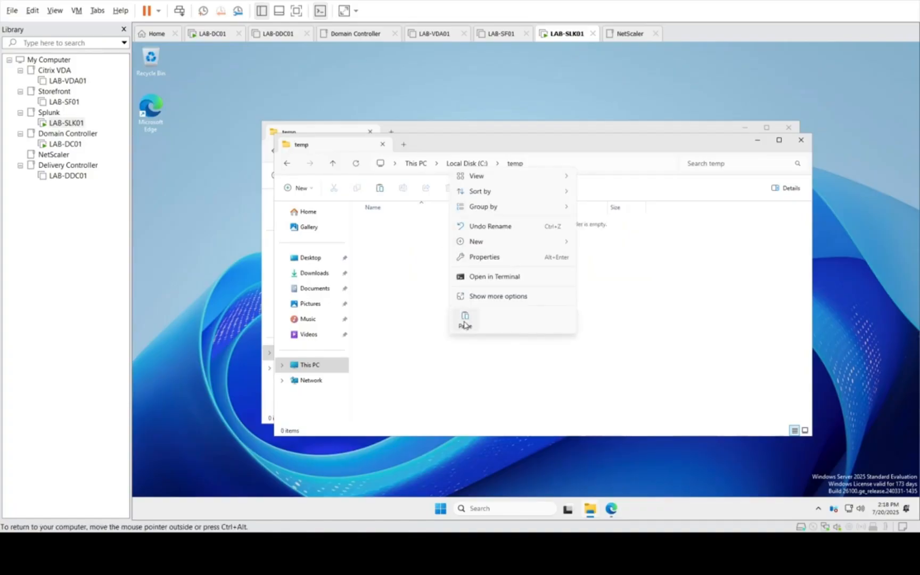
{"action": "left_click", "coordinate": [465, 322]}
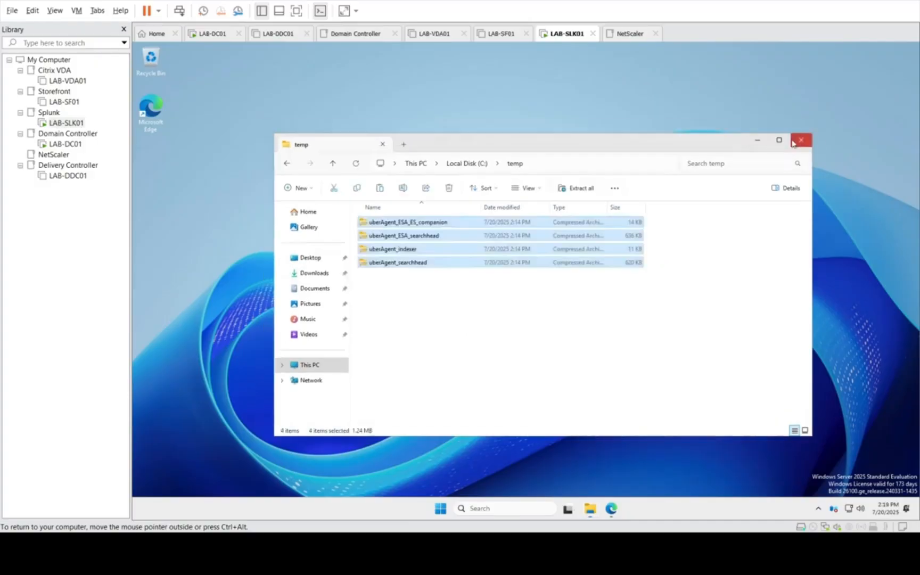
{"action": "left_click", "coordinate": [760, 143]}
Step: Switch to Splunk Enterprise in Edge and open the Install App From File form from app management
{"action": "left_click", "coordinate": [611, 508]}
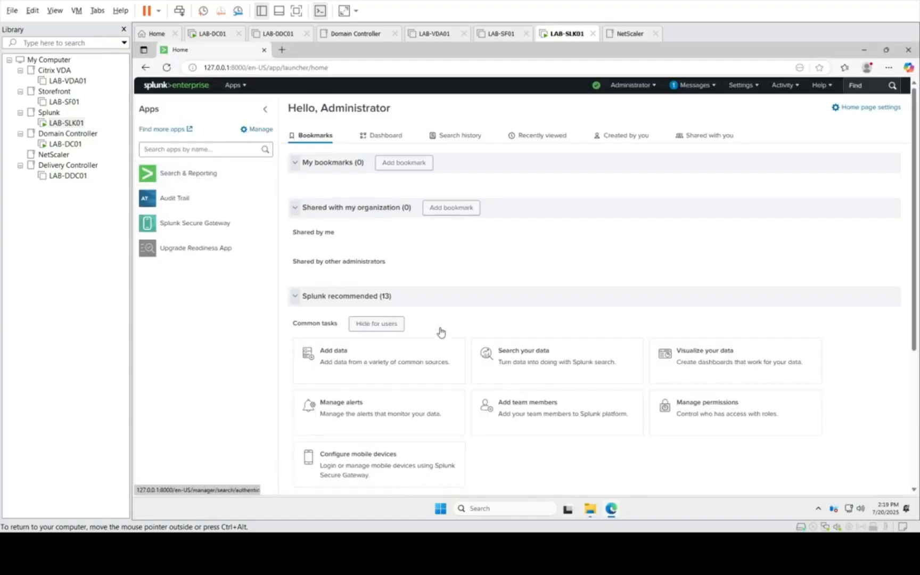
{"action": "left_click", "coordinate": [242, 89]}
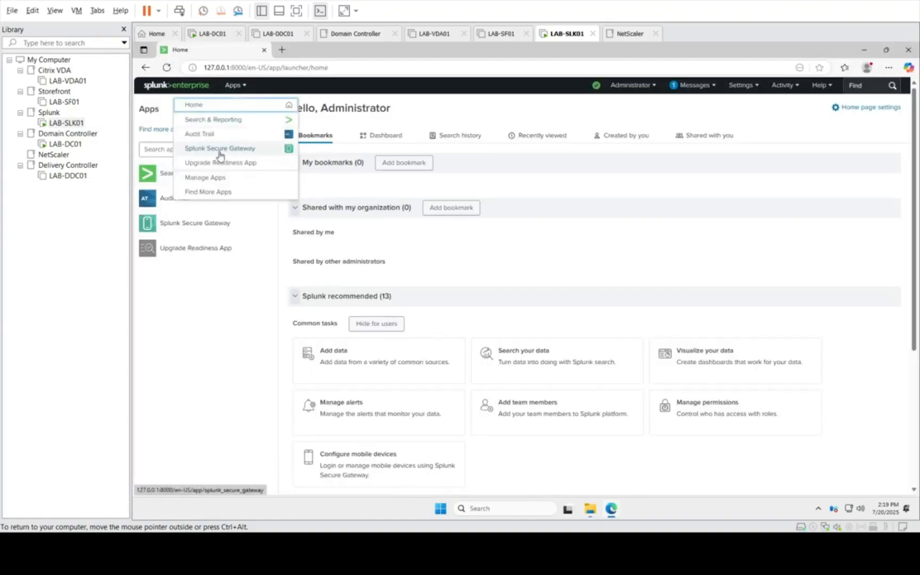
{"action": "left_click", "coordinate": [220, 184]}
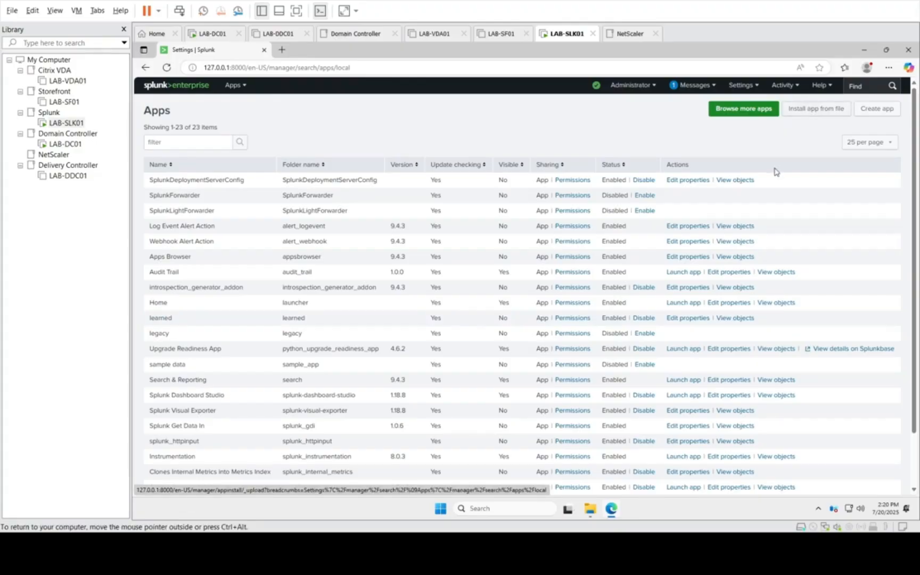
{"action": "left_click", "coordinate": [812, 114]}
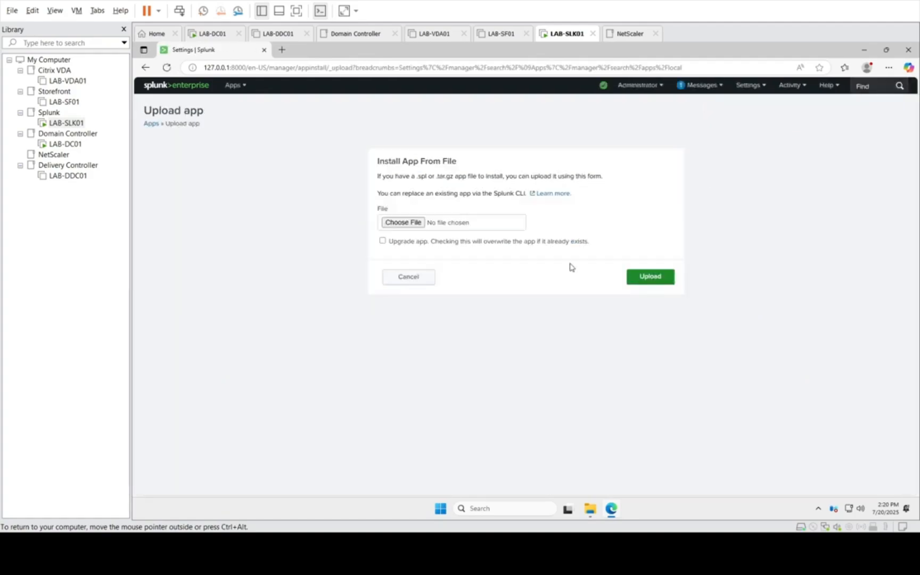
Step: Upload uberAgent_ESA_ES_companion from C:\temp as a Splunk app with the Upgrade app option enabled
{"action": "left_click", "coordinate": [398, 225]}
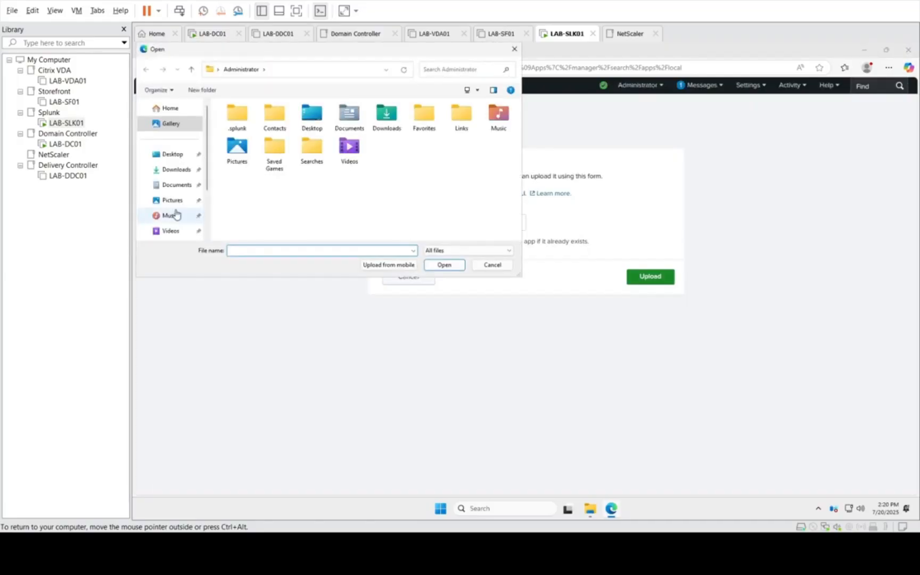
{"action": "scroll", "coordinate": [204, 230], "scroll_direction": "down", "scroll_amount": 3}
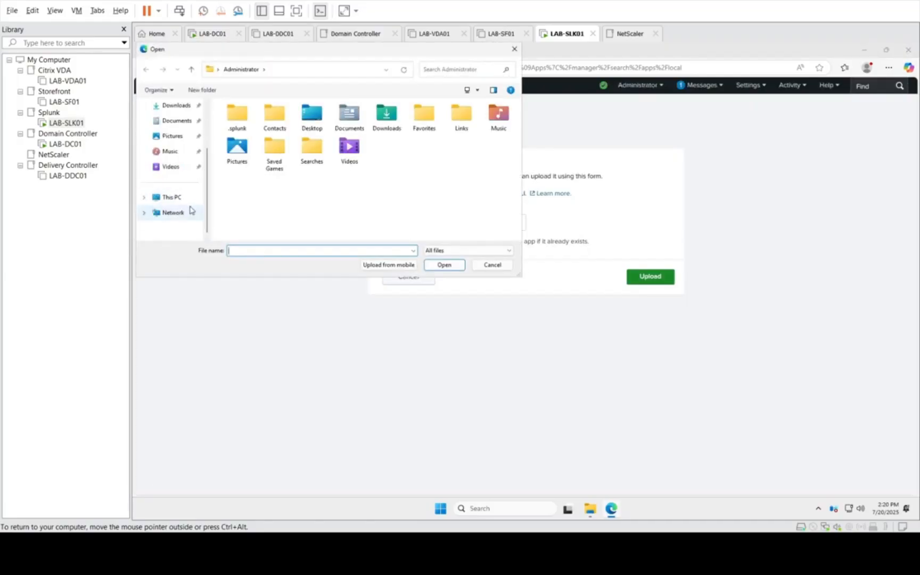
{"action": "left_click", "coordinate": [186, 212]}
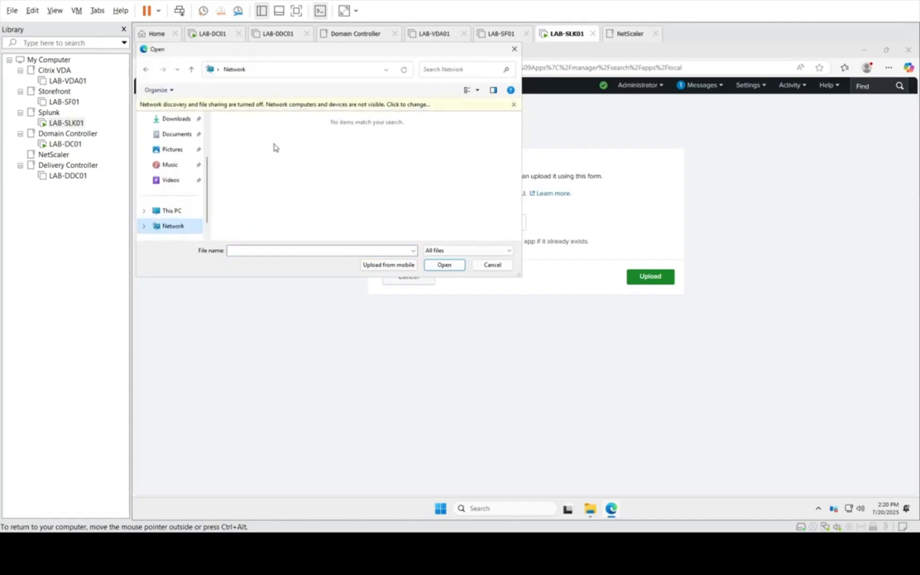
{"action": "left_click", "coordinate": [172, 211]}
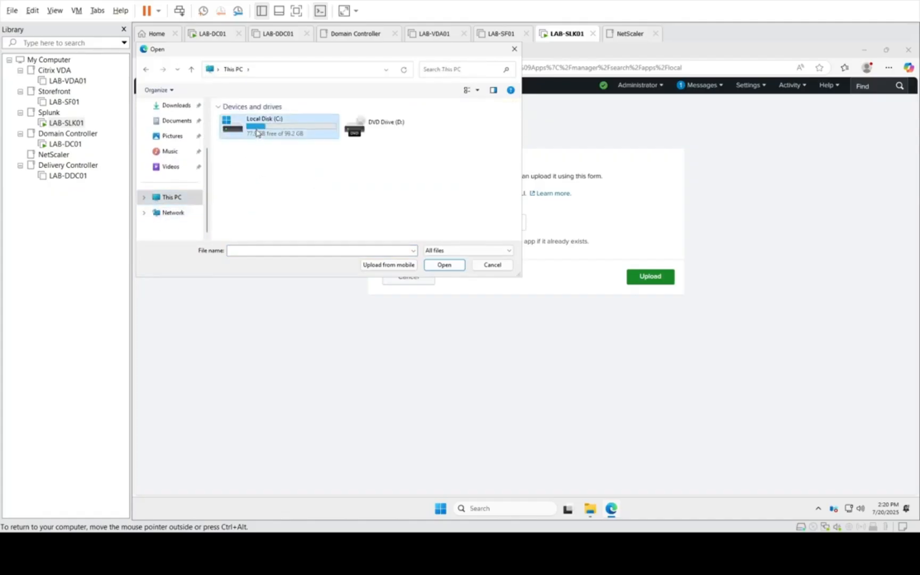
{"action": "double_click", "coordinate": [256, 123]}
{"action": "double_click", "coordinate": [244, 159]}
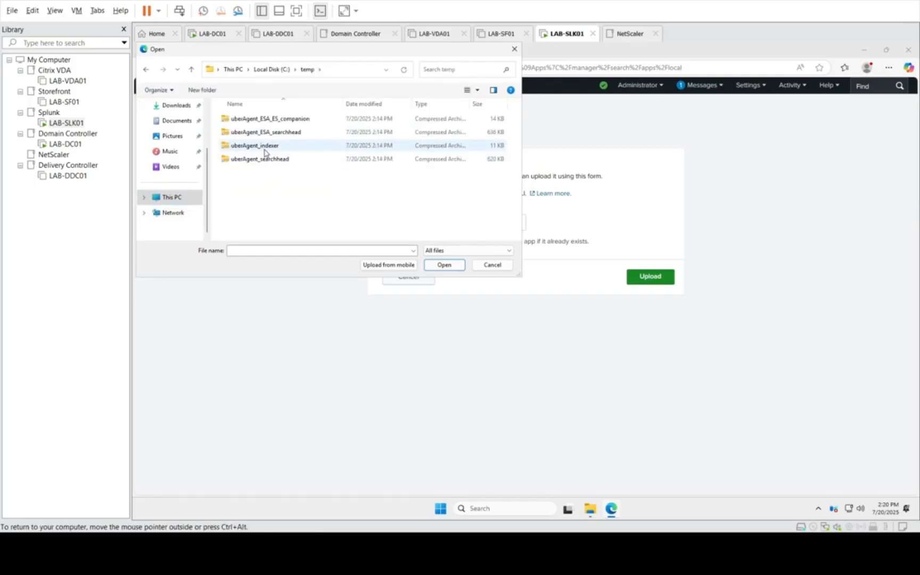
{"action": "left_click", "coordinate": [265, 151]}
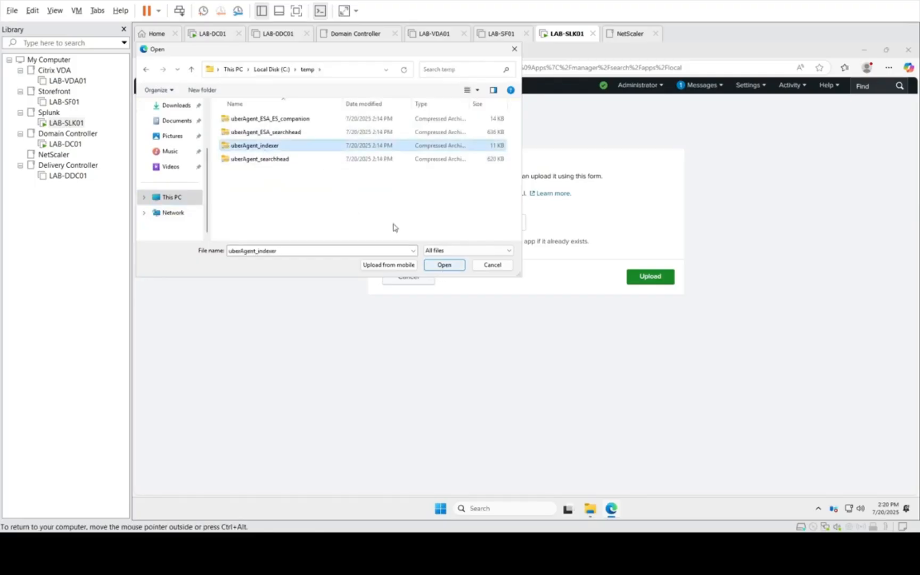
{"action": "left_click", "coordinate": [302, 119]}
{"action": "left_click", "coordinate": [444, 265]}
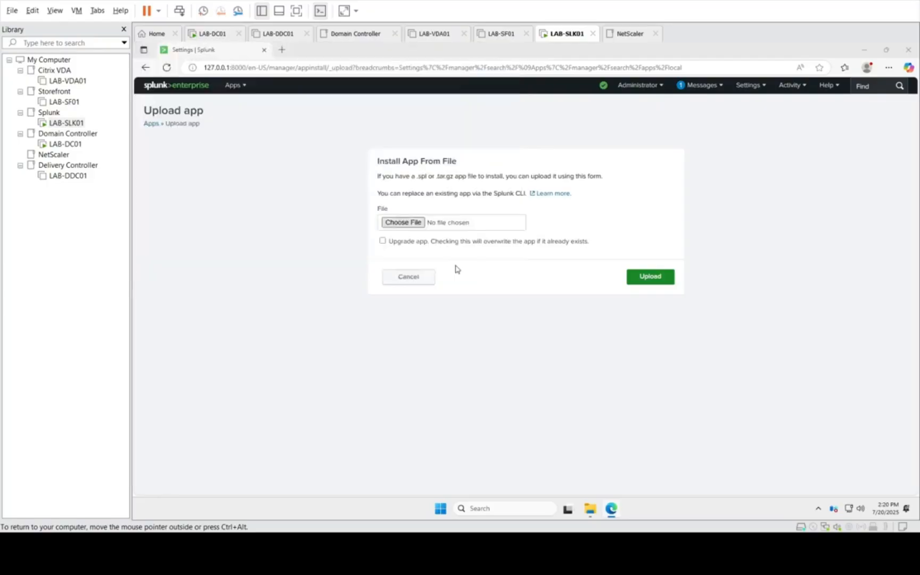
{"action": "left_click", "coordinate": [382, 241]}
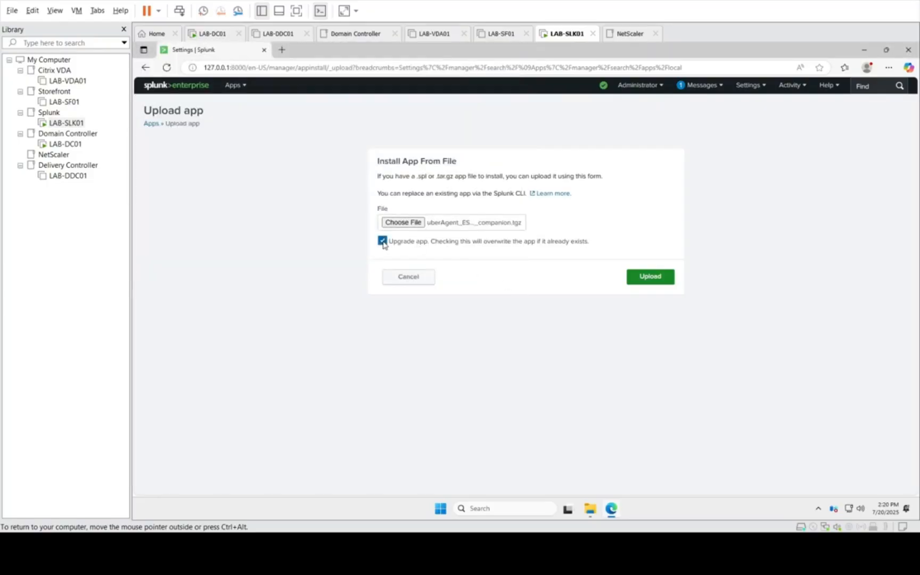
{"action": "left_click", "coordinate": [638, 277]}
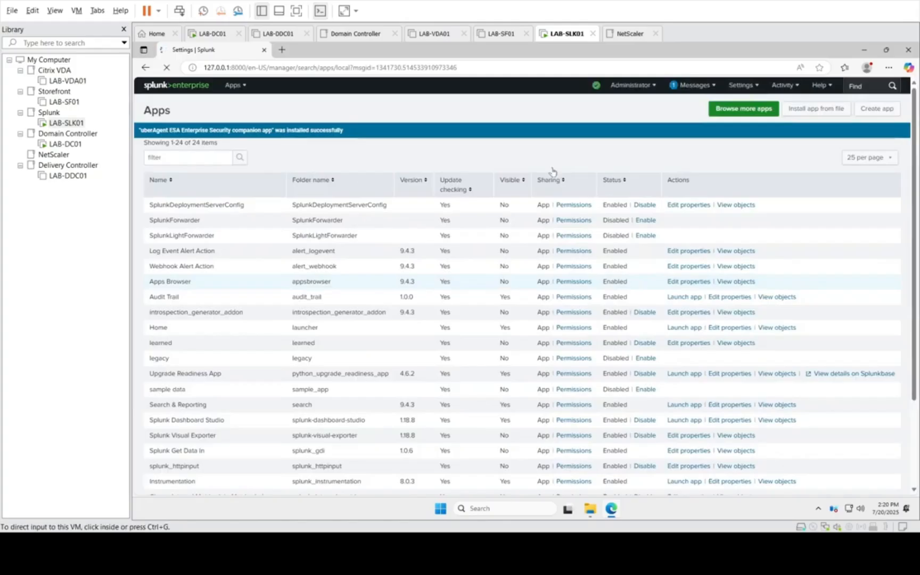
Step: Upload uberAgent_ESA_searchhead from C:\temp as a Splunk app with the Upgrade app option enabled
{"action": "left_click", "coordinate": [808, 114]}
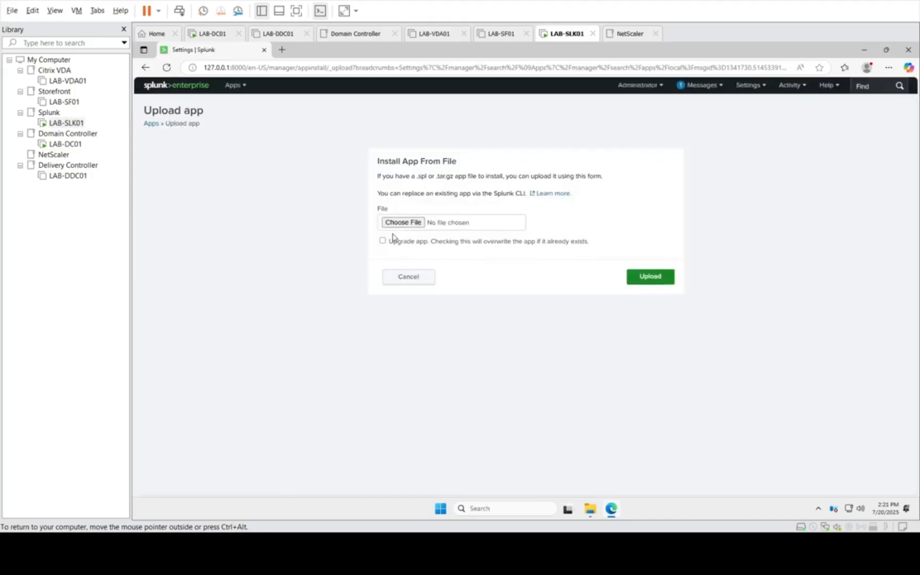
{"action": "left_click", "coordinate": [404, 223]}
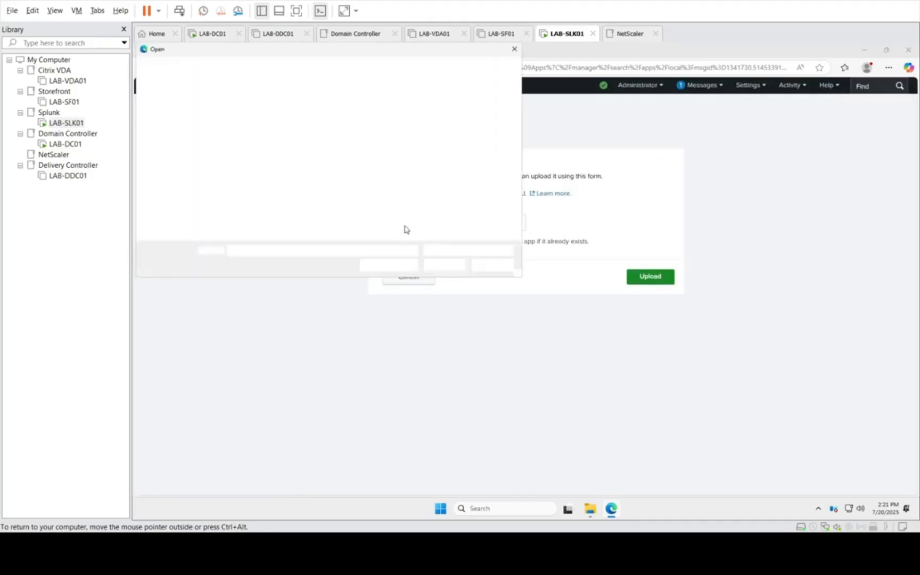
{"action": "left_click", "coordinate": [294, 132]}
{"action": "left_click", "coordinate": [434, 265]}
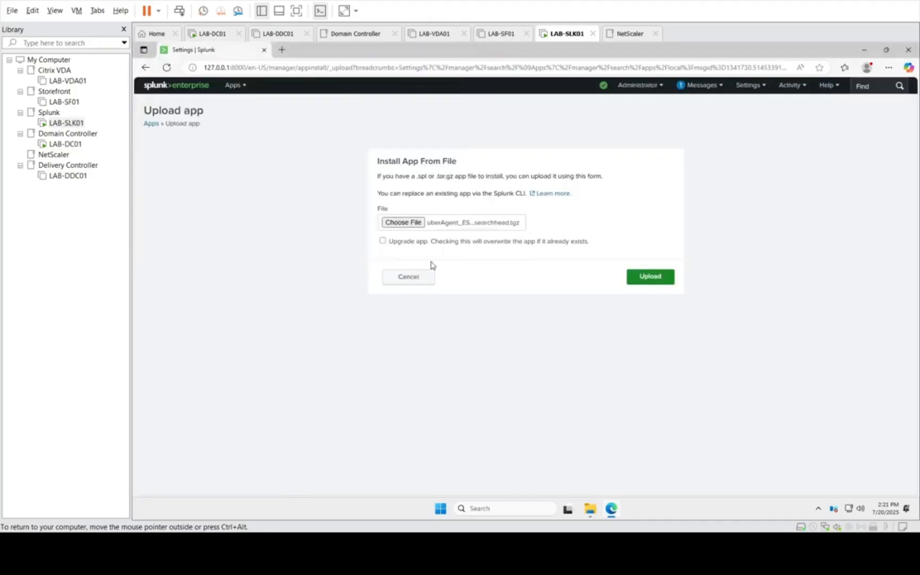
{"action": "left_click", "coordinate": [396, 243]}
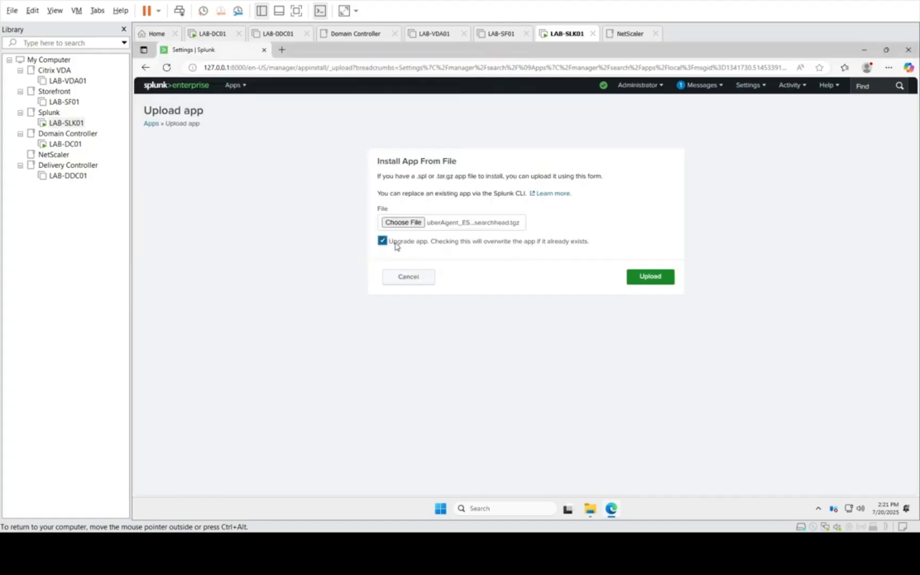
{"action": "left_click", "coordinate": [642, 278]}
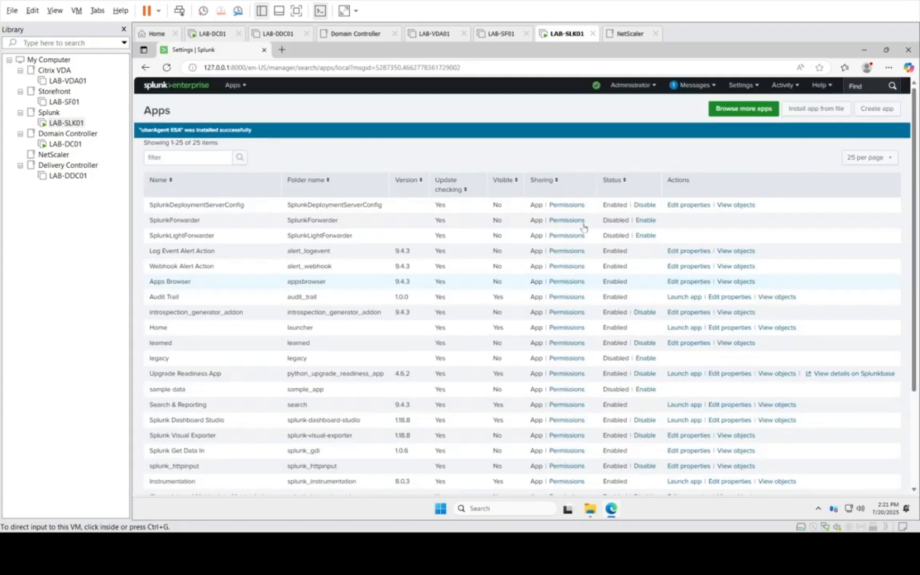
Step: Upload uberAgent_indexer.tgz as a Splunk app with the Upgrade app option enabled and postpone the required restart
{"action": "left_click", "coordinate": [823, 114]}
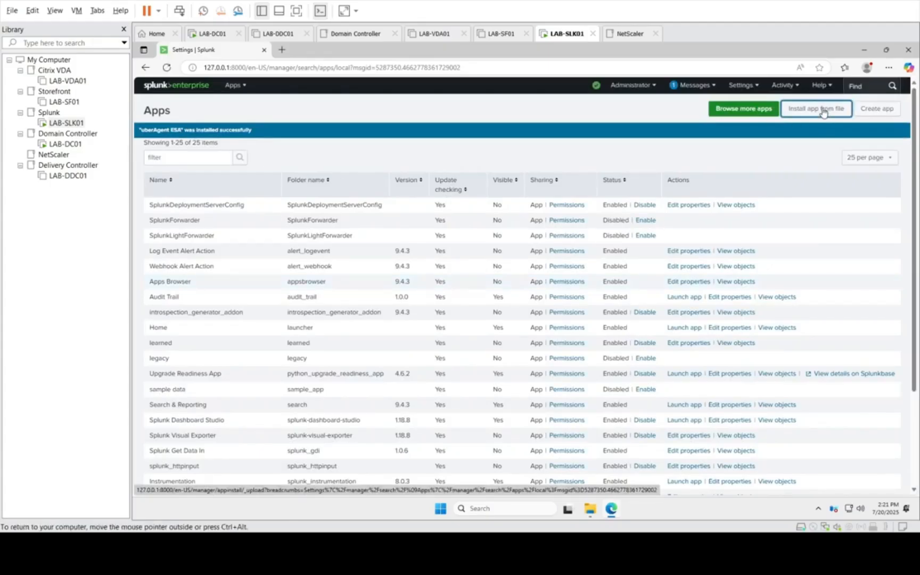
{"action": "left_click", "coordinate": [806, 114]}
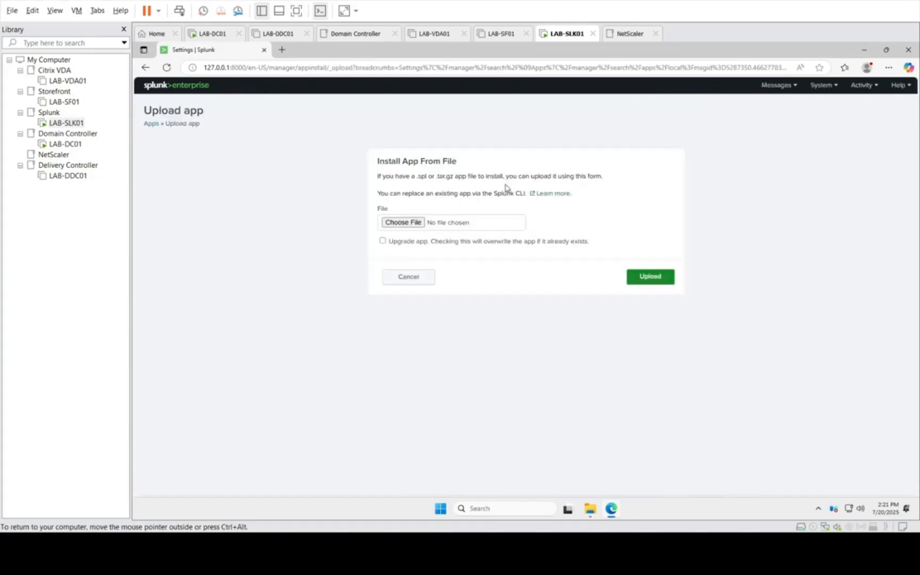
{"action": "left_click", "coordinate": [405, 227]}
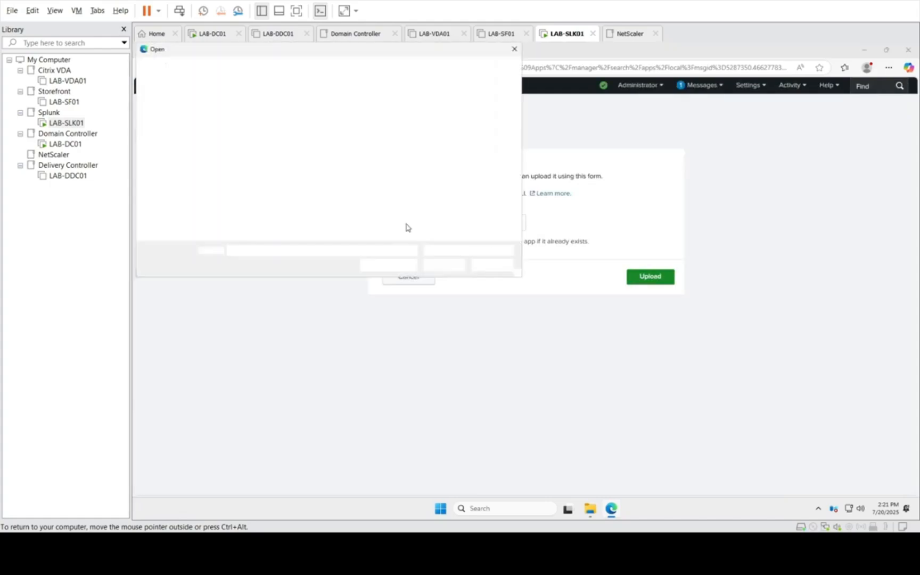
{"action": "double_click", "coordinate": [261, 147]}
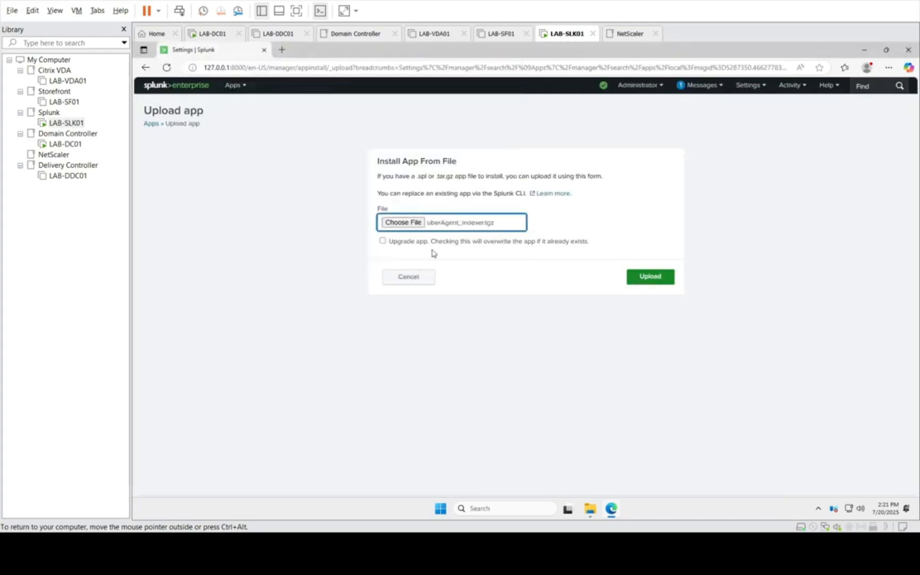
{"action": "left_click", "coordinate": [399, 244]}
{"action": "left_click", "coordinate": [636, 282]}
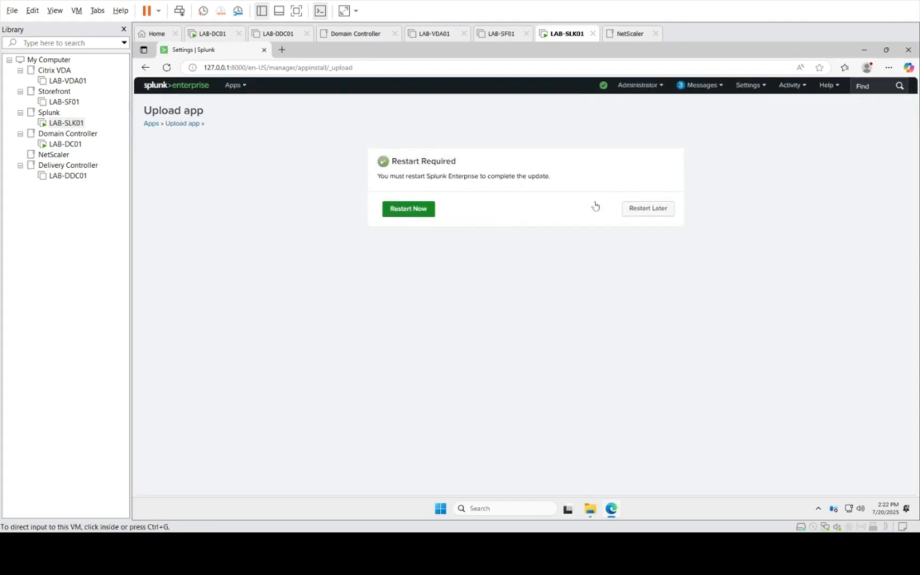
{"action": "left_click", "coordinate": [643, 217]}
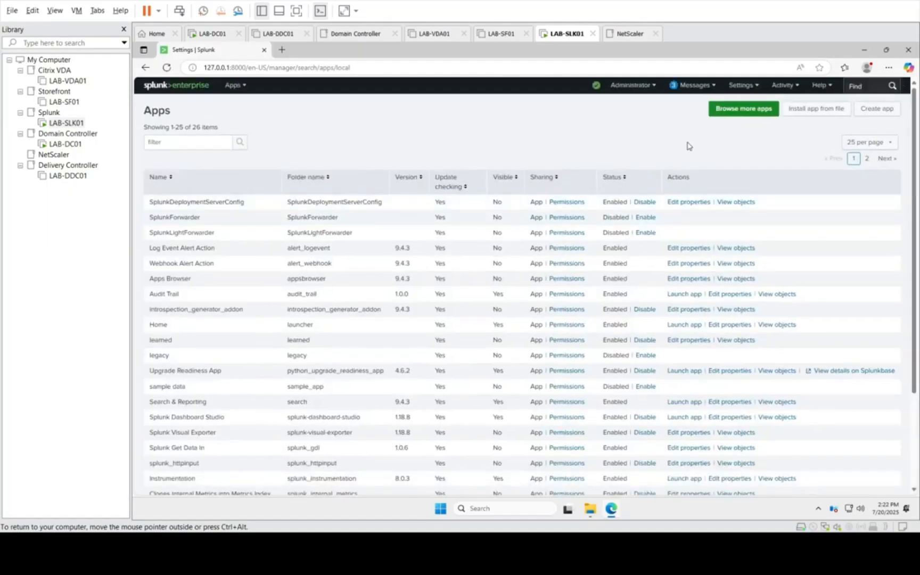
Step: Try to upload uberAgent_searchhead.tgz as a Splunk app with the Upgrade app option enabled
{"action": "left_click", "coordinate": [821, 113]}
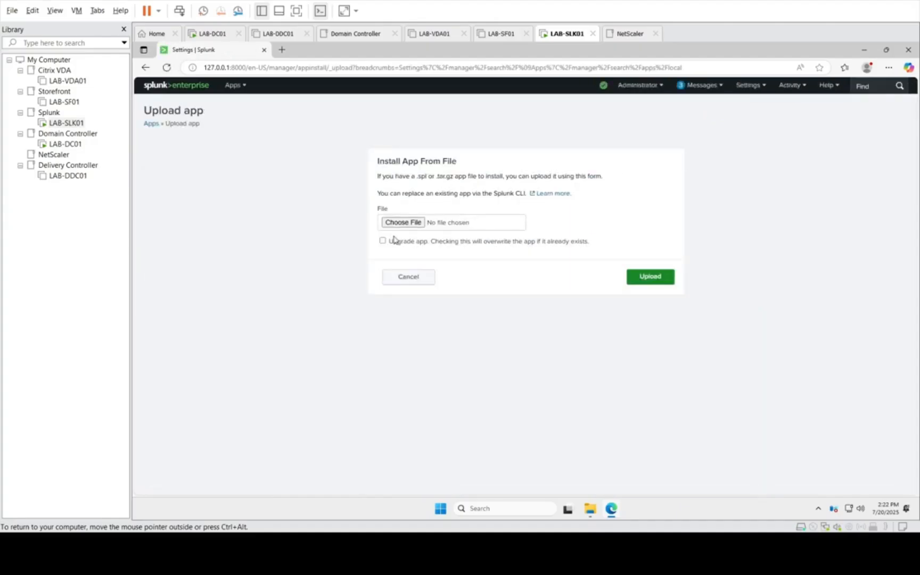
{"action": "left_click", "coordinate": [409, 227]}
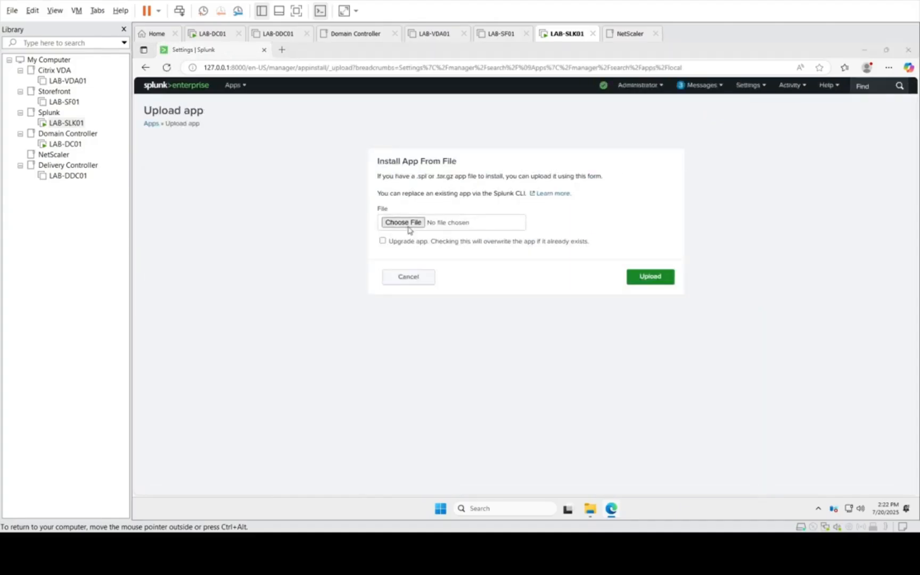
{"action": "double_click", "coordinate": [274, 159]}
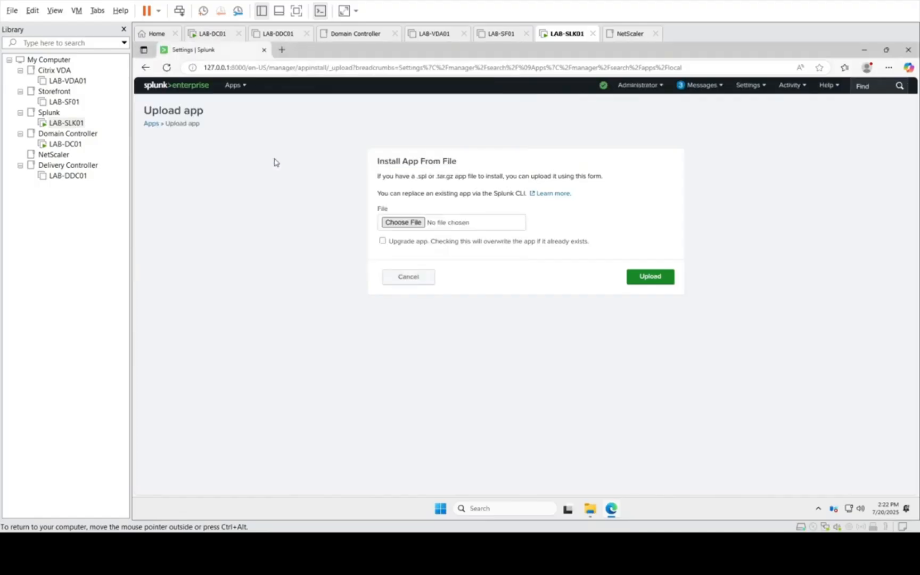
{"action": "left_click", "coordinate": [397, 241]}
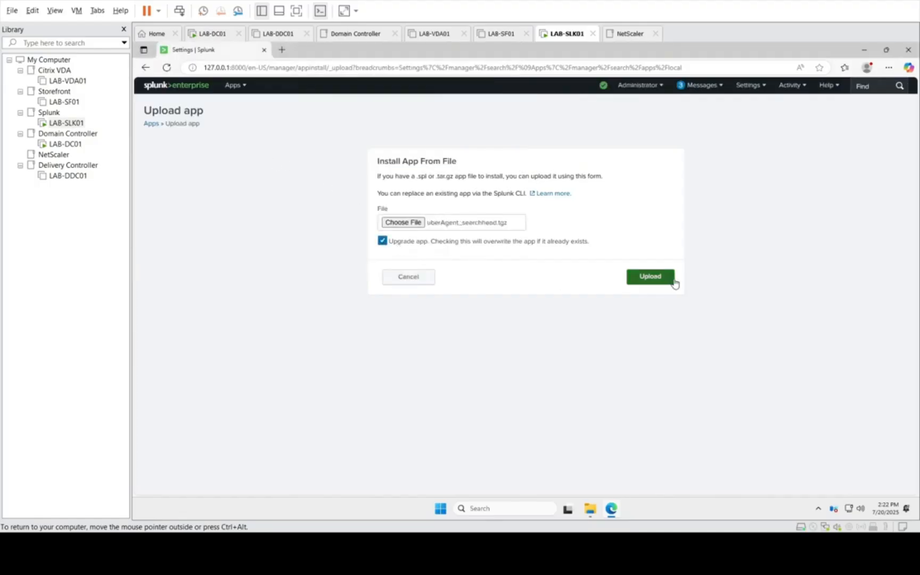
{"action": "left_click", "coordinate": [651, 276]}
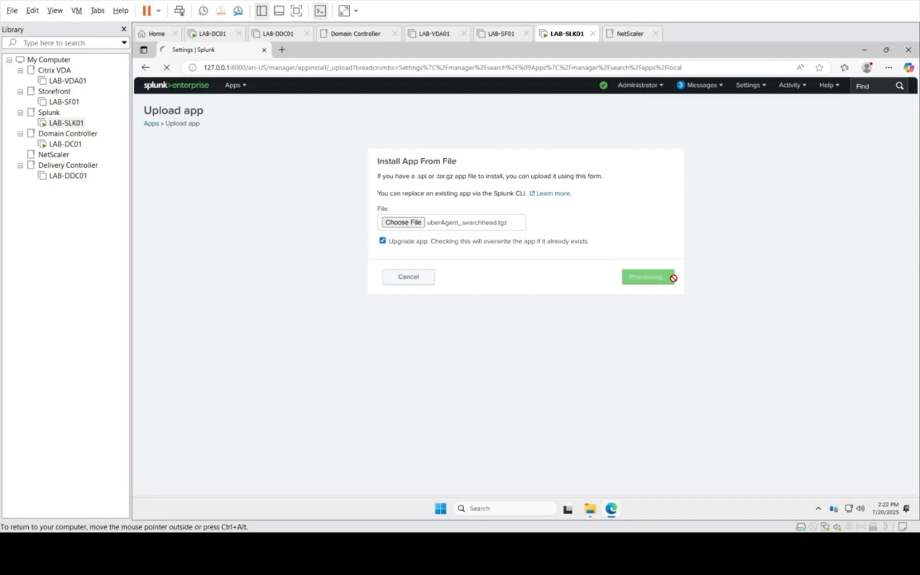
{"action": "key", "text": "ctrl+alt"}
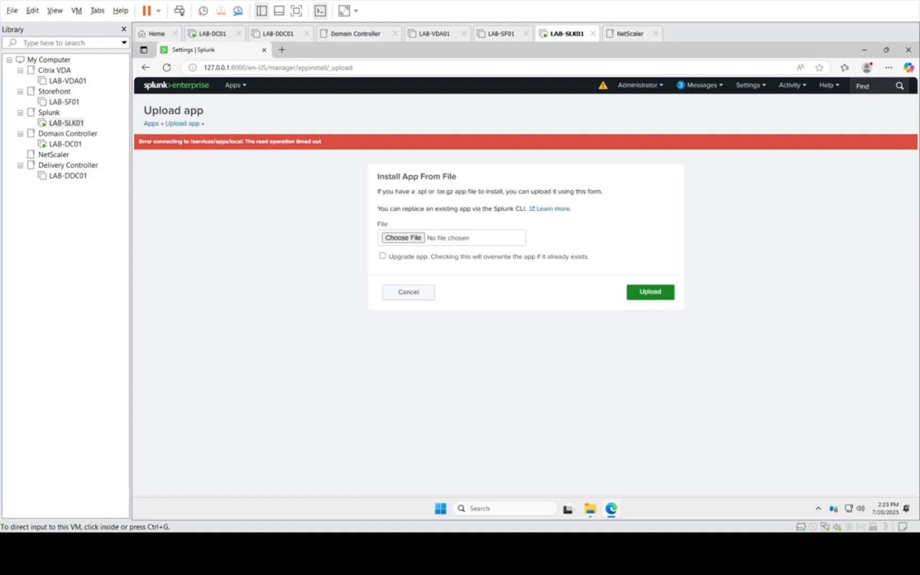
Step: Examine the Ingestion Latency root cause and related messages in the Splunk deployment health report, then close the report
{"action": "left_click", "coordinate": [605, 87]}
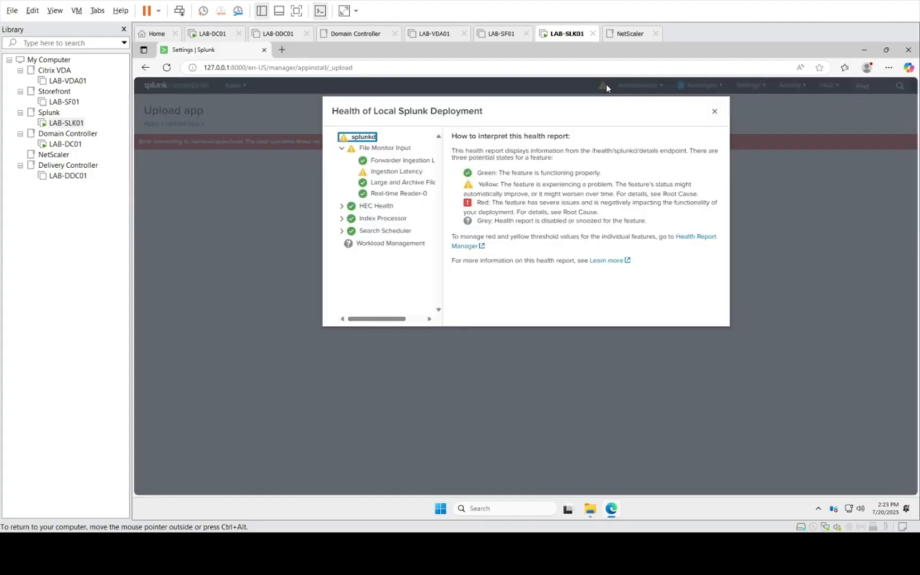
{"action": "key", "text": "ctrl+minus"}
{"action": "key", "text": "ctrl+minus"}
{"action": "left_click", "coordinate": [424, 153]}
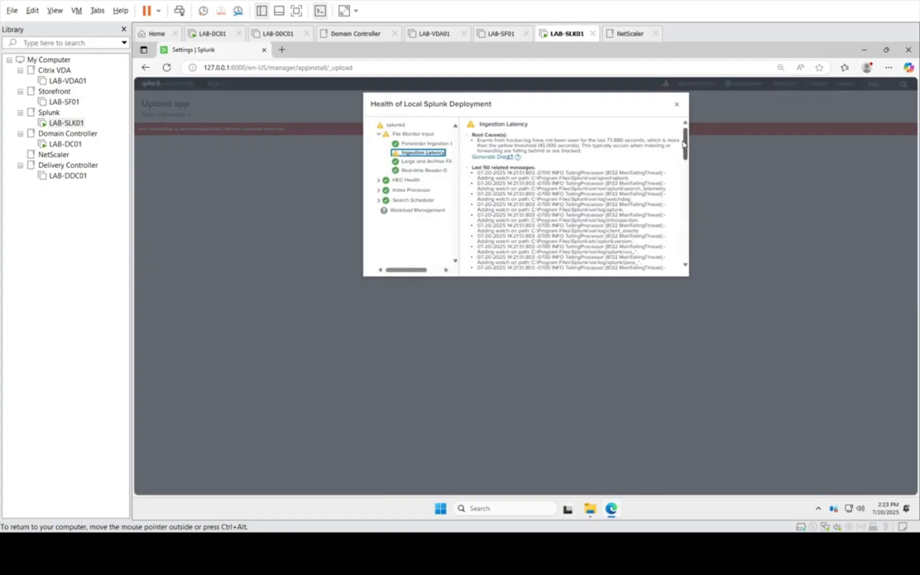
{"action": "left_click_drag", "start_coordinate": [684, 143], "coordinate": [686, 274]}
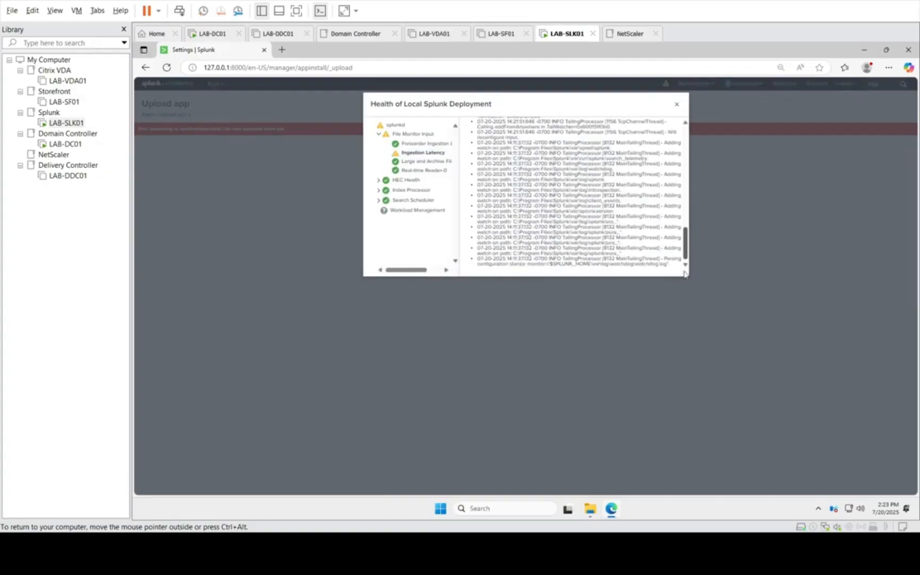
{"action": "left_click", "coordinate": [678, 105]}
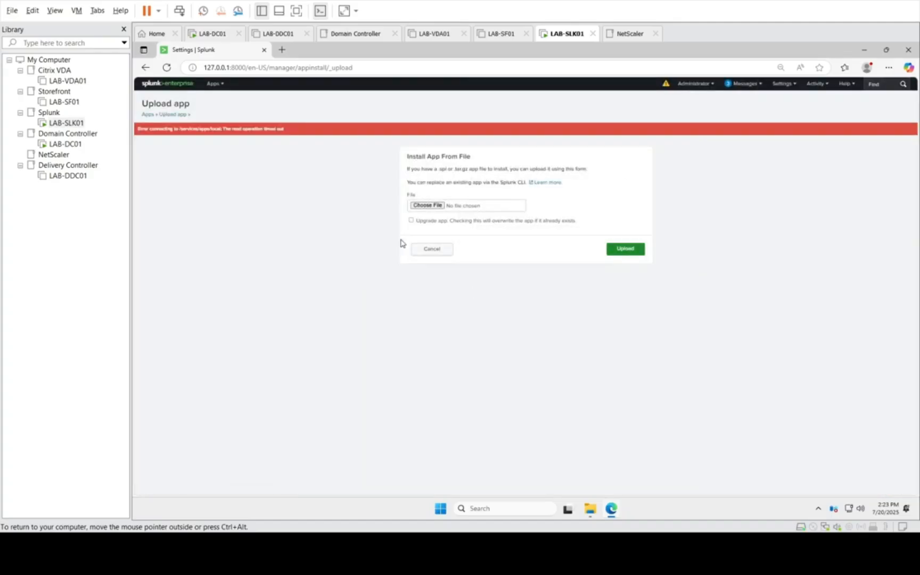
Step: Retry the upload of uberAgent_searchhead.tgz from C:\temp with the Upgrade app option enabled
{"action": "left_click", "coordinate": [426, 206]}
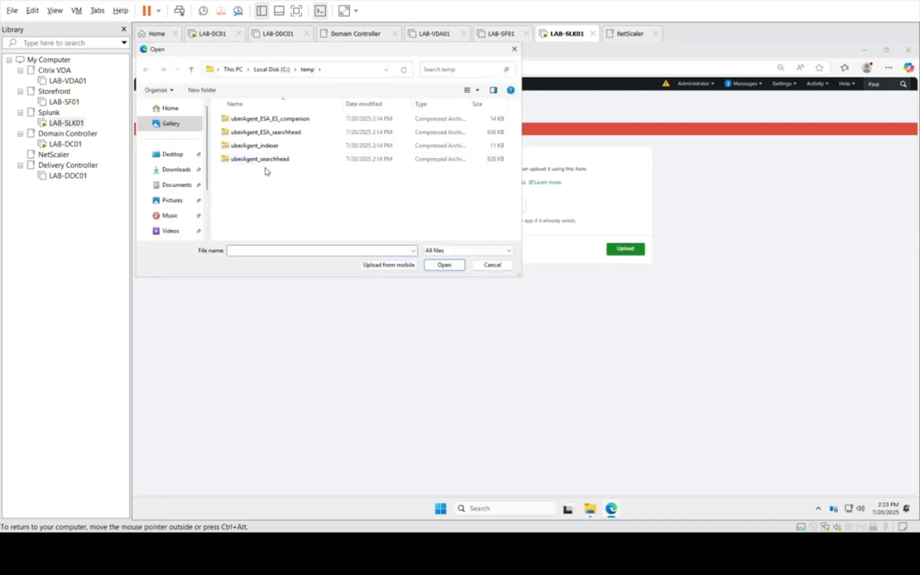
{"action": "left_click", "coordinate": [255, 159]}
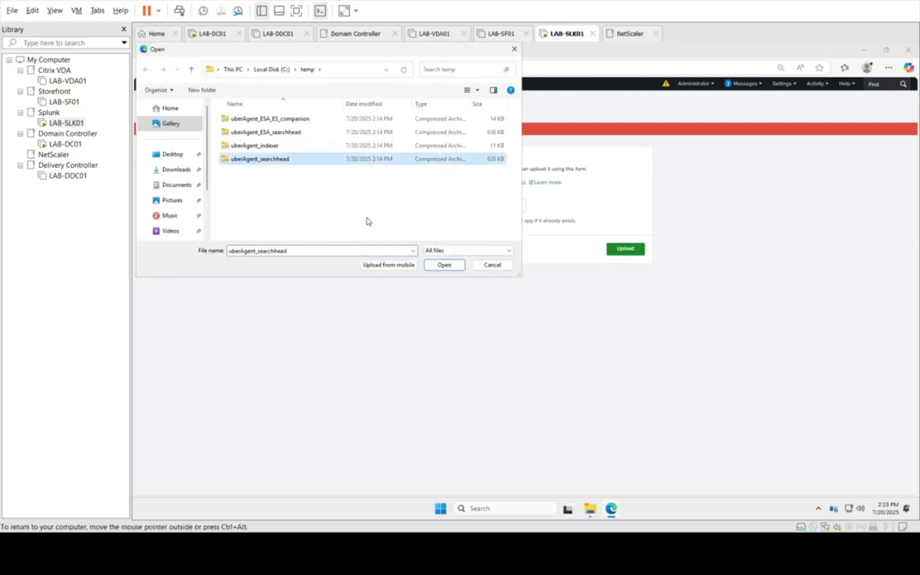
{"action": "left_click", "coordinate": [446, 264]}
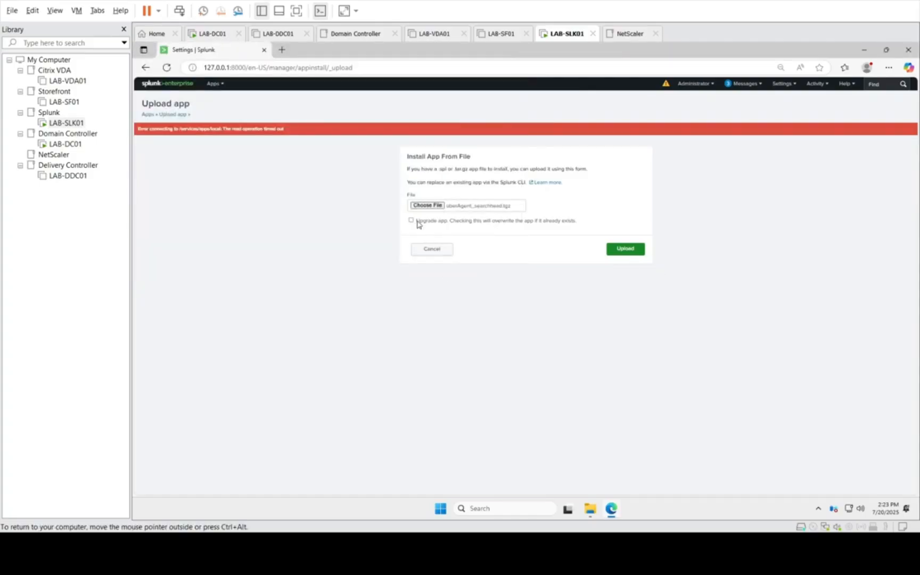
{"action": "left_click", "coordinate": [412, 220]}
{"action": "left_click", "coordinate": [620, 248]}
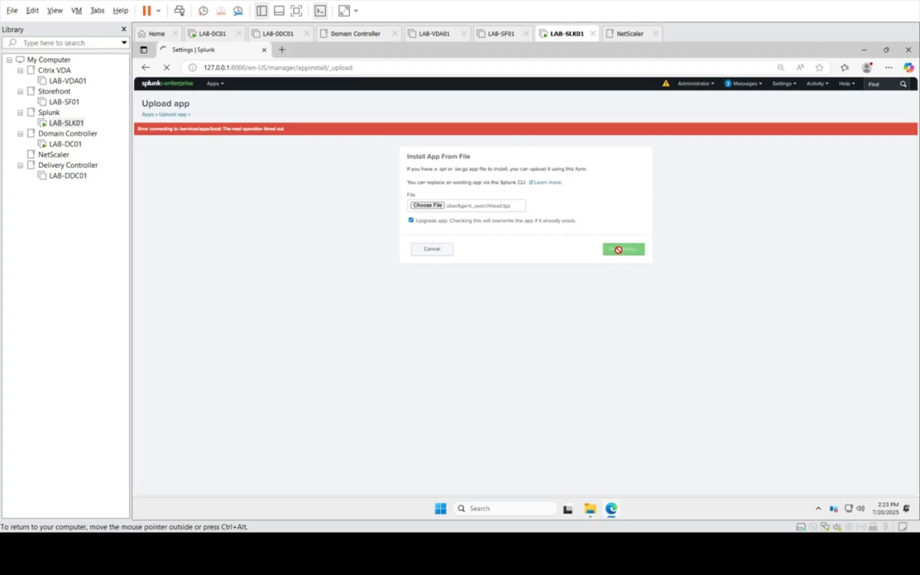
{"action": "key", "text": "ctrl+alt"}
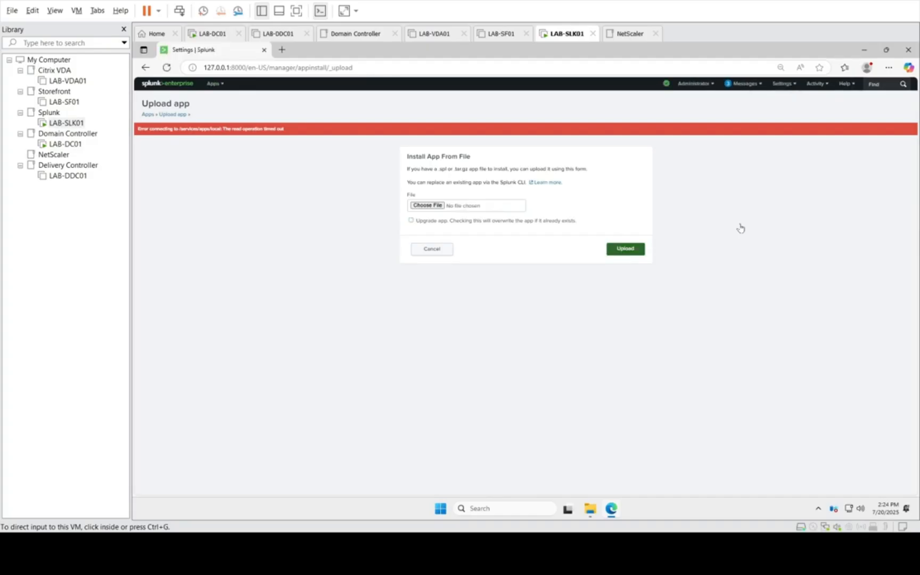
Step: Restart Splunk from the Server controls page and confirm the restart
{"action": "left_click", "coordinate": [783, 85]}
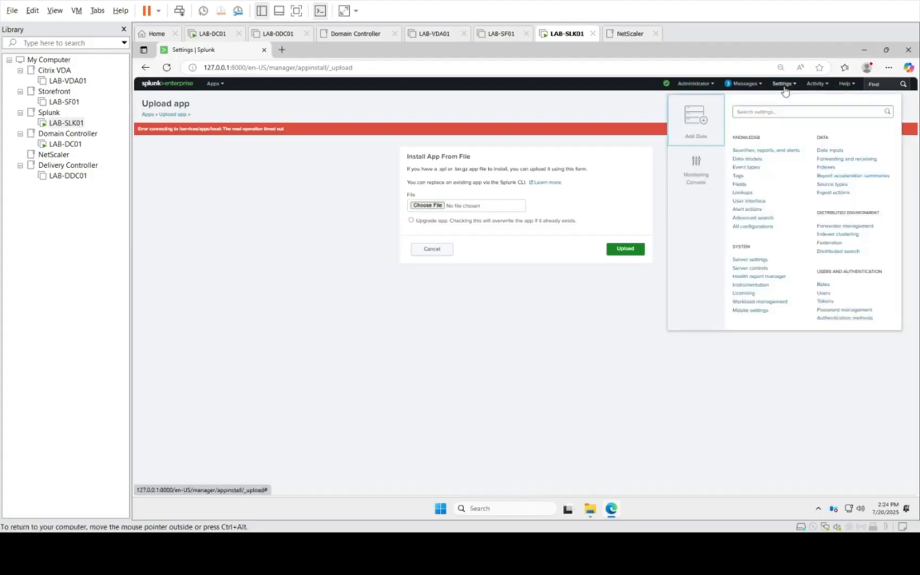
{"action": "left_click", "coordinate": [746, 260]}
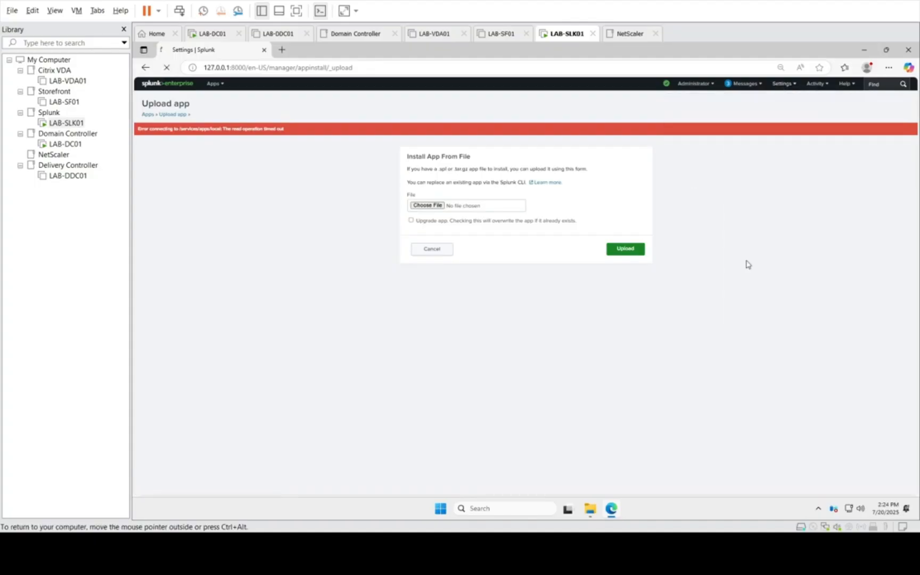
{"action": "left_click", "coordinate": [777, 89]}
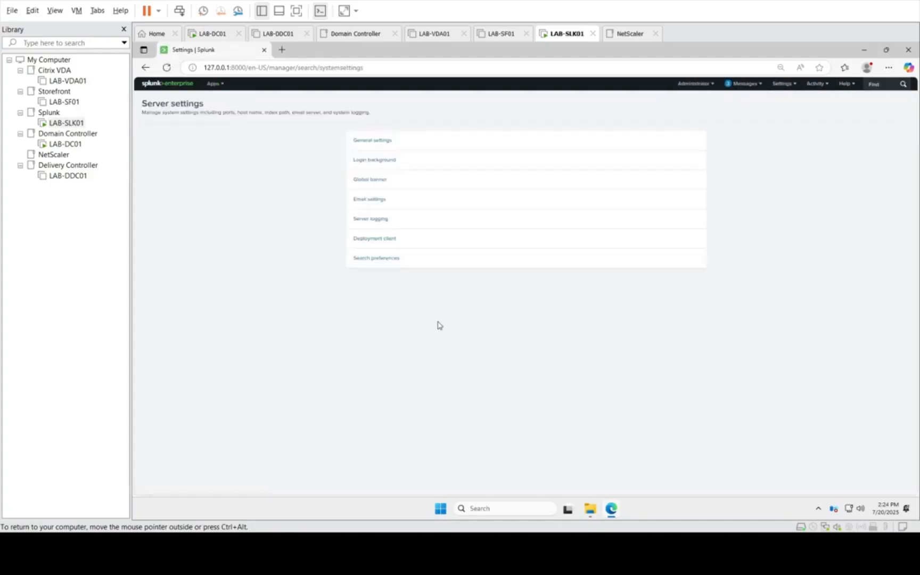
{"action": "left_click", "coordinate": [790, 89]}
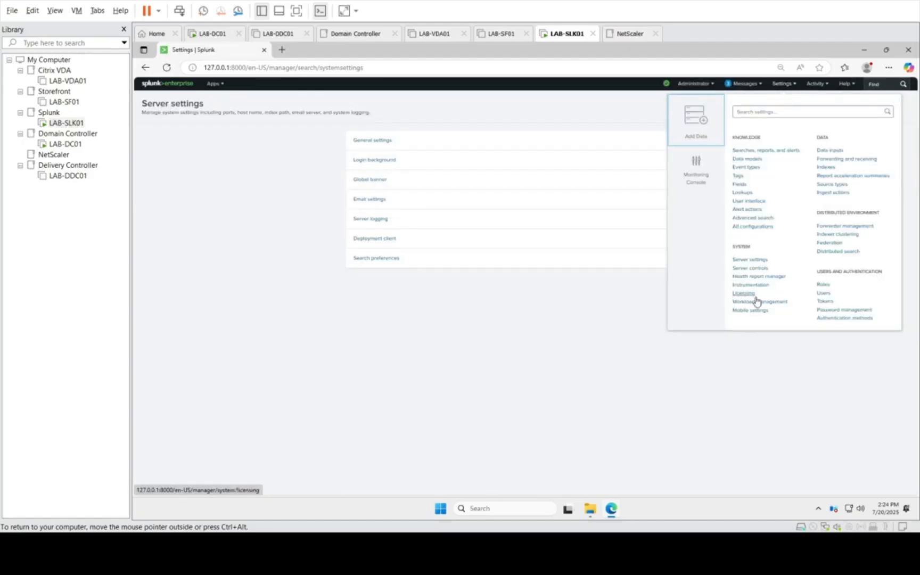
{"action": "left_click", "coordinate": [753, 268]}
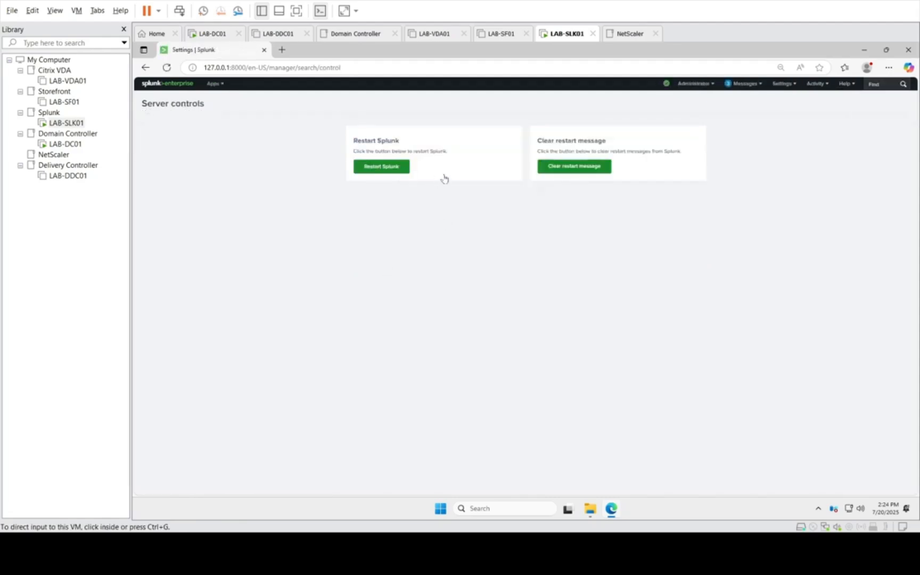
{"action": "left_click", "coordinate": [394, 170]}
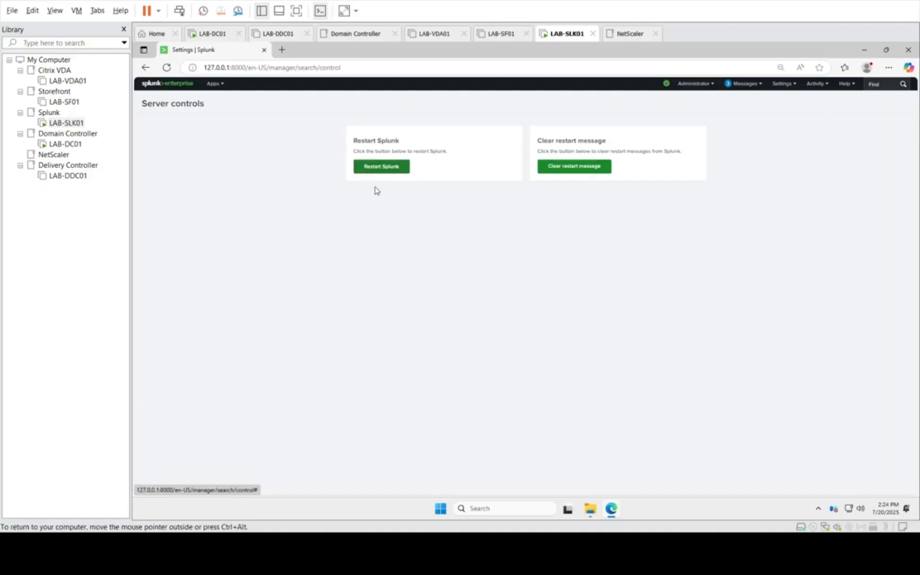
{"action": "left_click", "coordinate": [382, 173]}
{"action": "left_click", "coordinate": [572, 121]}
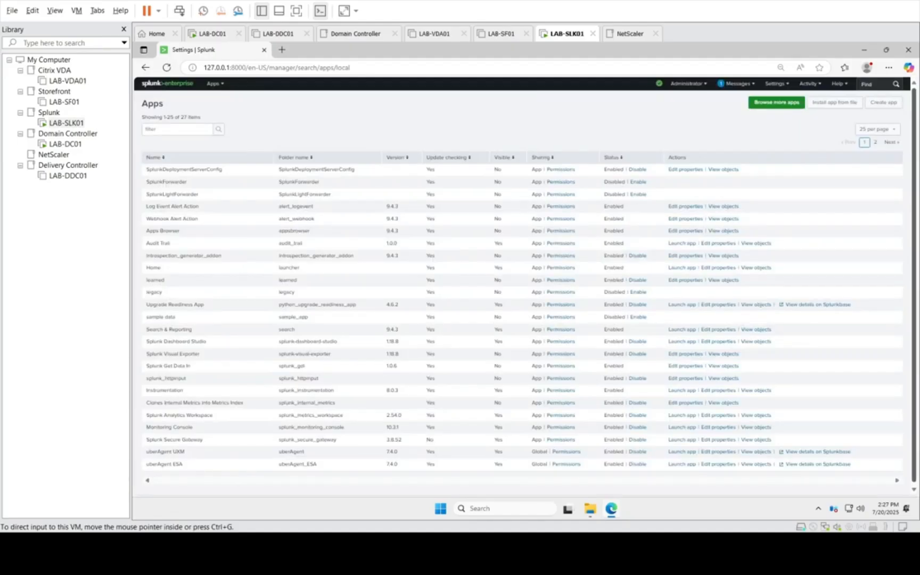
Step: Upload uberAgent_searchhead.tgz from C:\temp as a Splunk app with the Upgrade app option enabled
{"action": "left_click", "coordinate": [829, 103]}
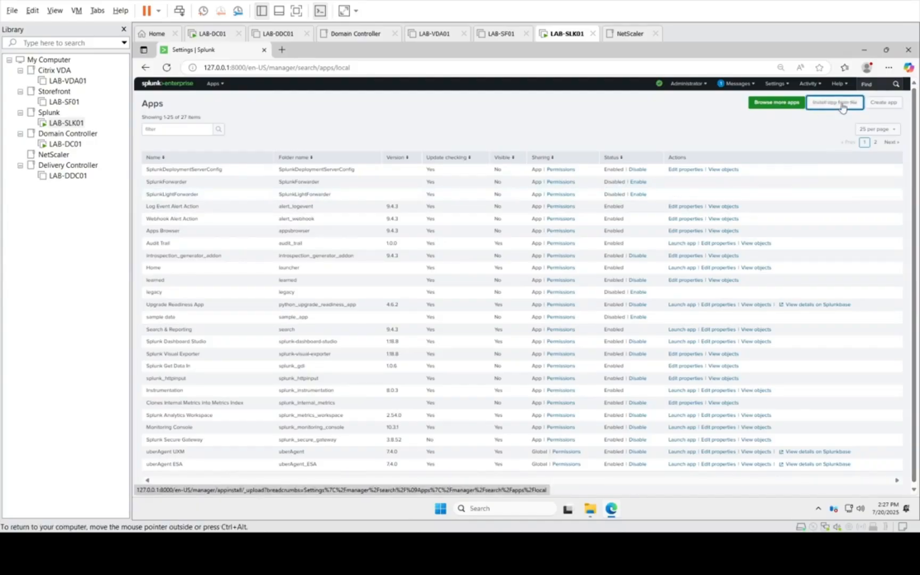
{"action": "left_click", "coordinate": [840, 108]}
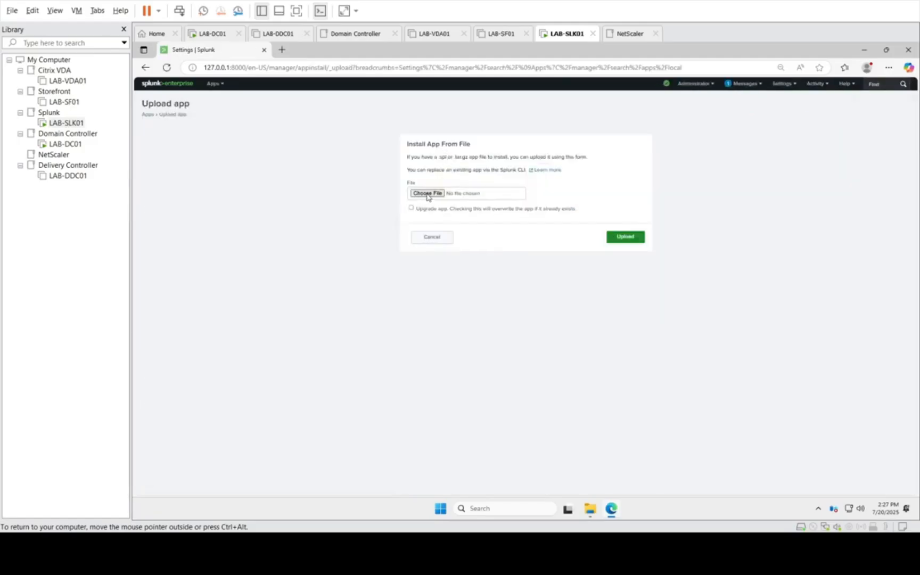
{"action": "left_click", "coordinate": [427, 194]}
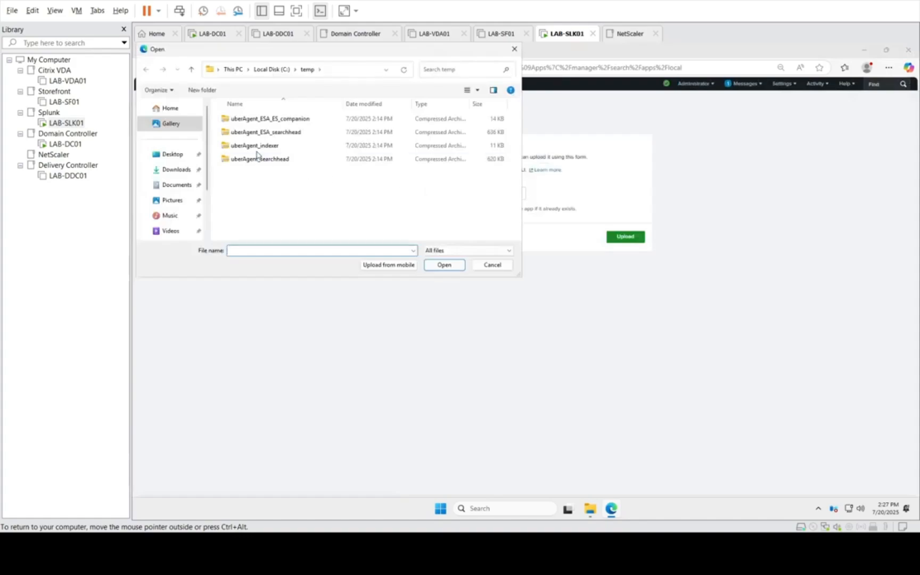
{"action": "double_click", "coordinate": [257, 159]}
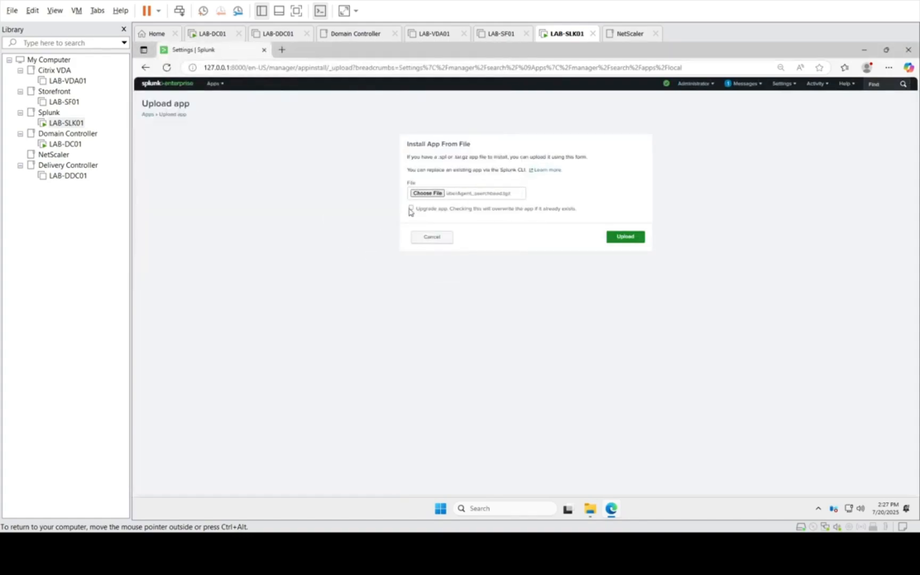
{"action": "left_click", "coordinate": [411, 208]}
{"action": "left_click", "coordinate": [631, 237]}
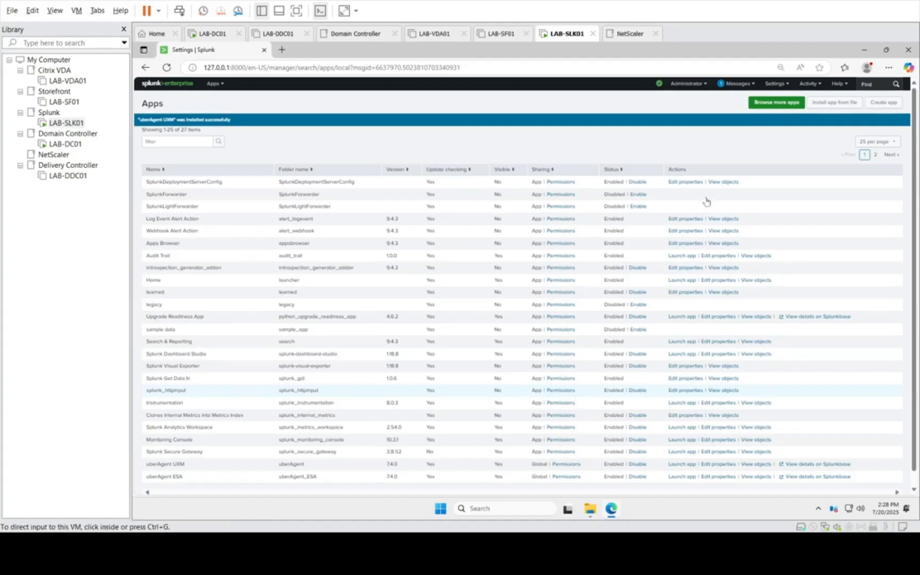
Step: Open the uberAgent UXM app, bring up its list of data models and dismiss the product usage data notice
{"action": "left_click", "coordinate": [215, 83]}
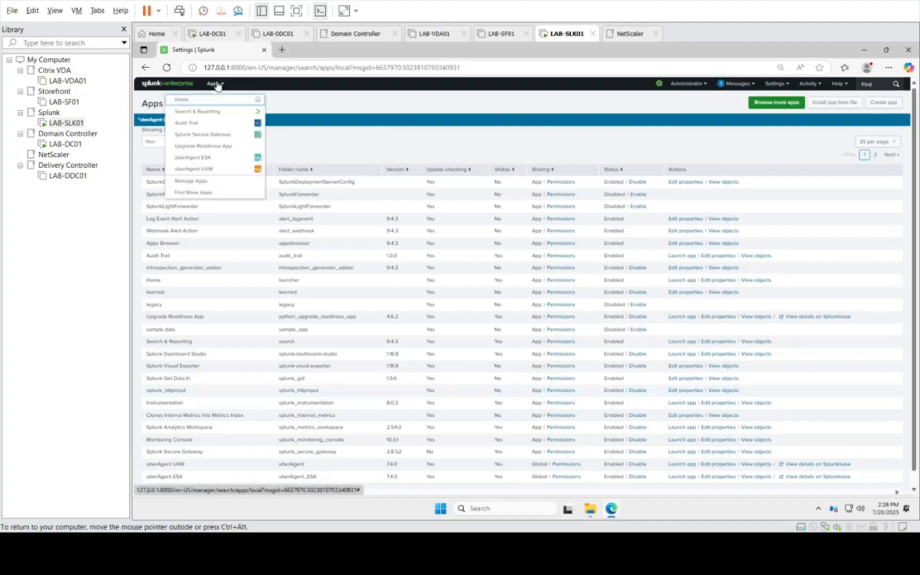
{"action": "left_click", "coordinate": [206, 171]}
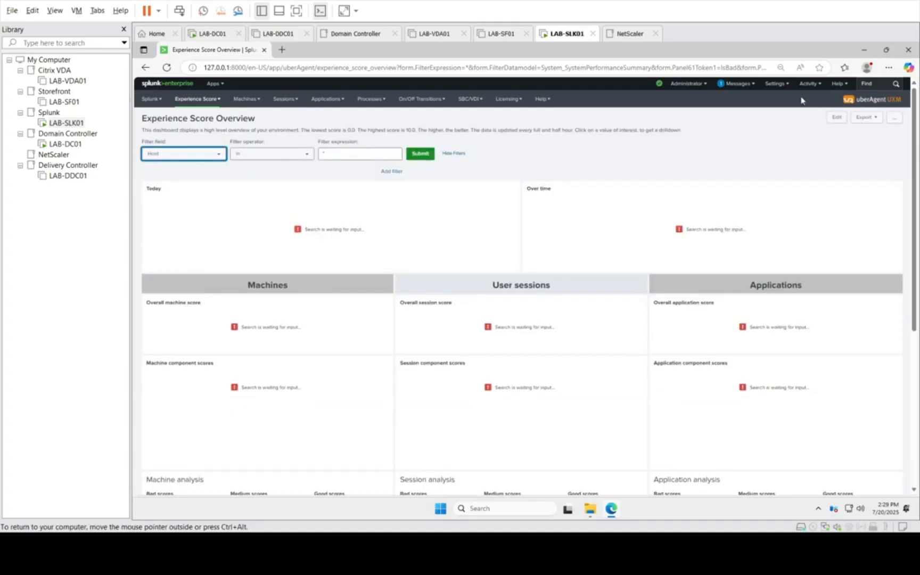
{"action": "left_click", "coordinate": [782, 86]}
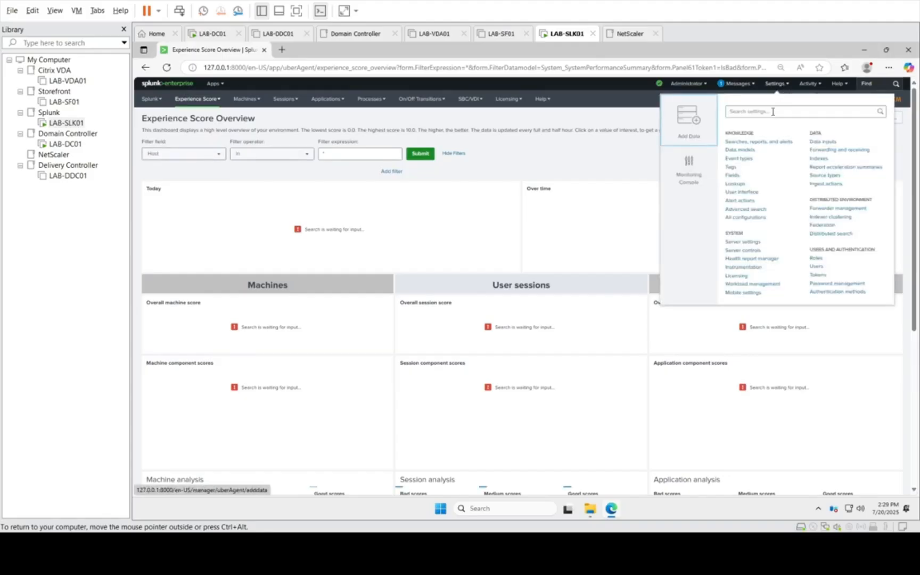
{"action": "left_click", "coordinate": [743, 243]}
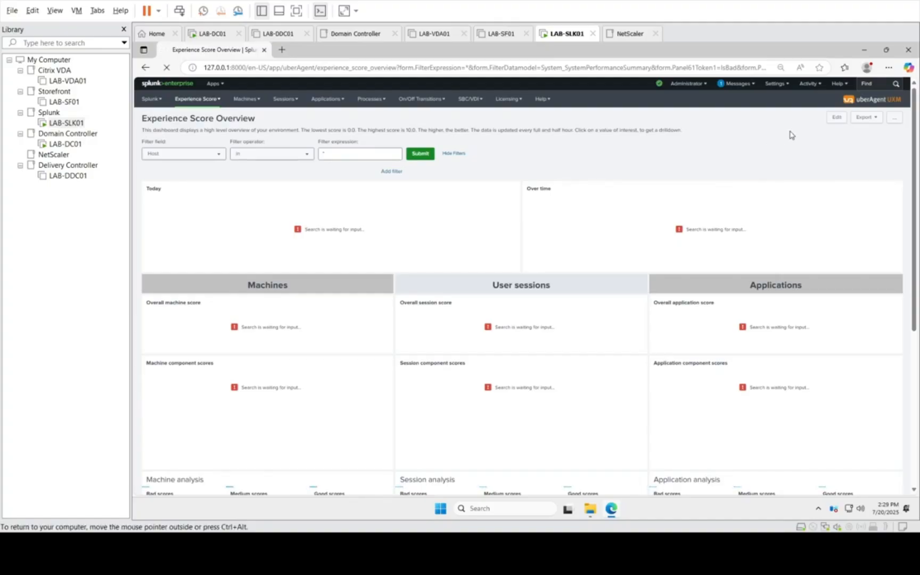
{"action": "left_click", "coordinate": [64, 123]}
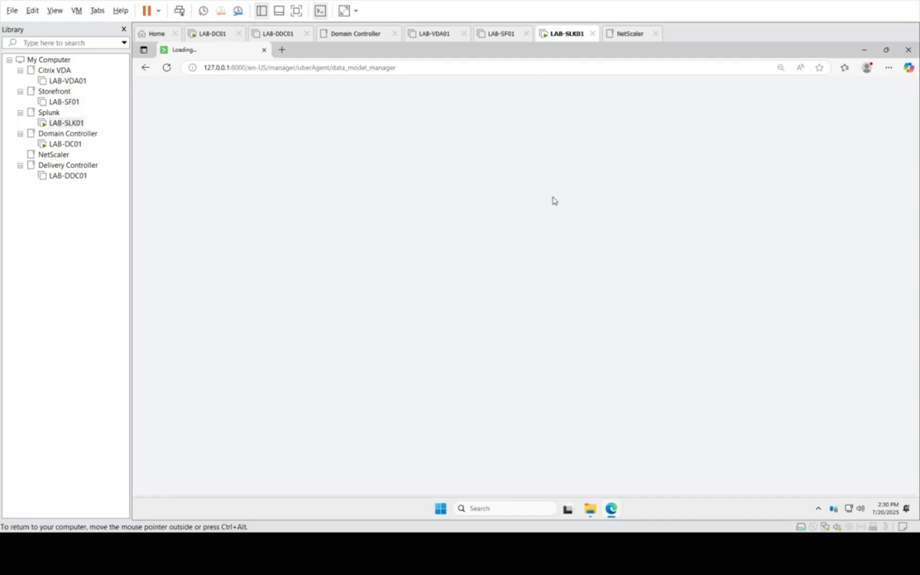
{"action": "left_click", "coordinate": [611, 515]}
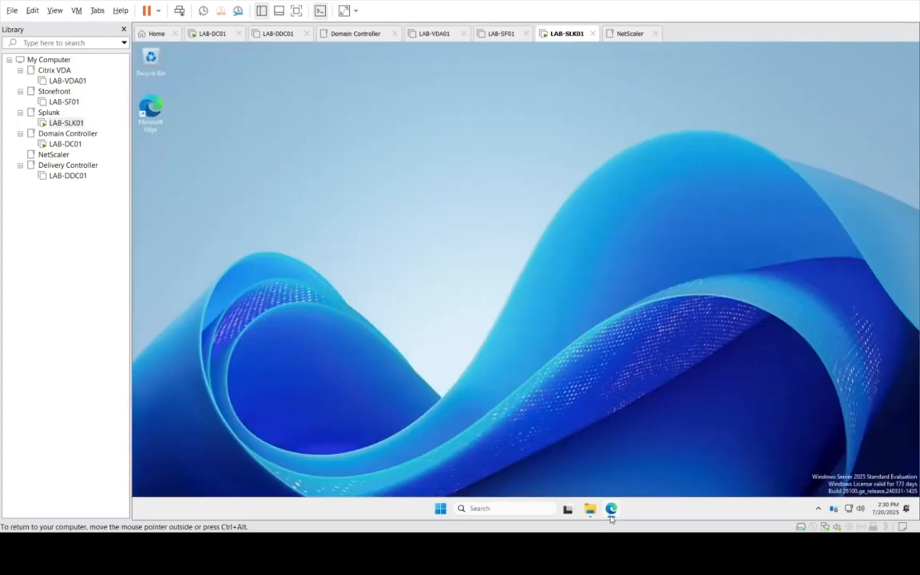
{"action": "left_click", "coordinate": [612, 515]}
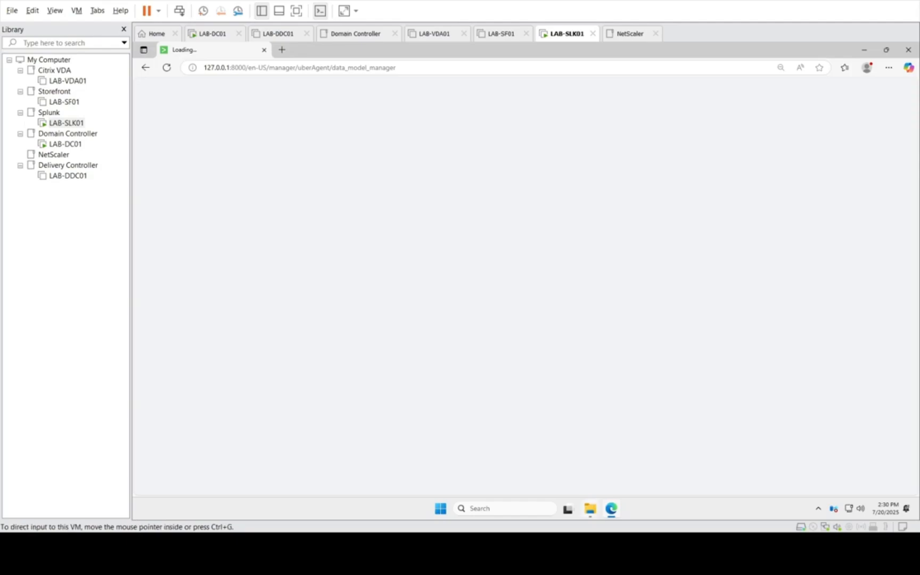
{"action": "mouse_move", "coordinate": [590, 509]}
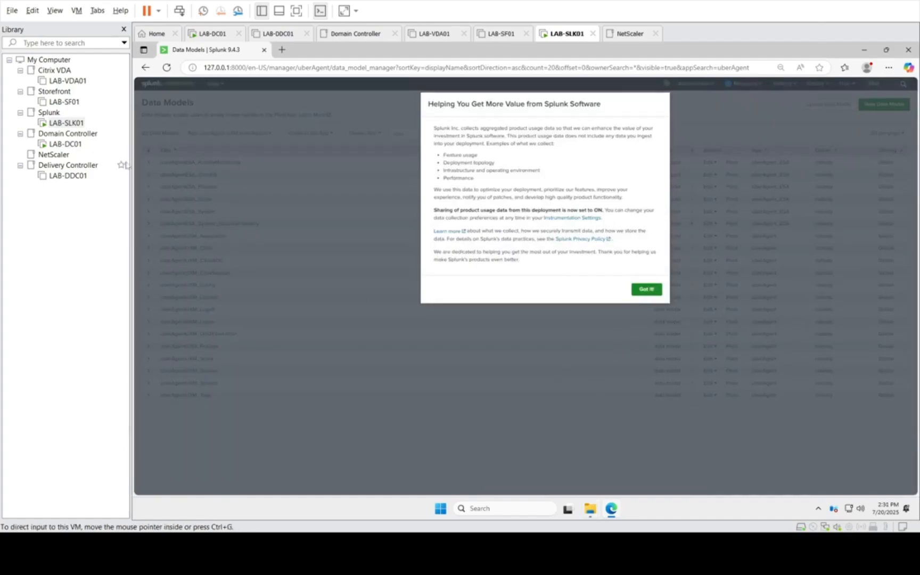
{"action": "left_click", "coordinate": [641, 290]}
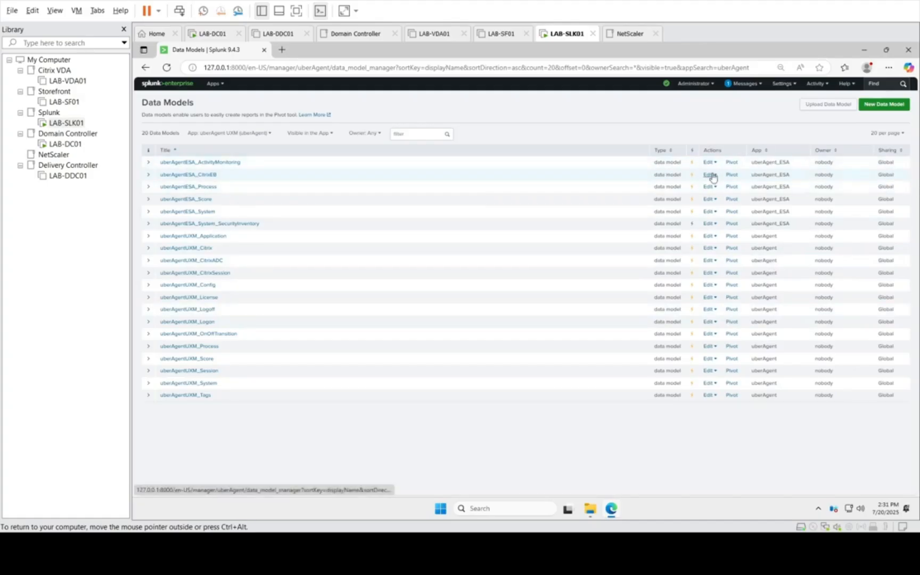
Step: Check the TCP entry under Splunk's data inputs, then return to the data inputs overview
{"action": "left_click", "coordinate": [783, 85]}
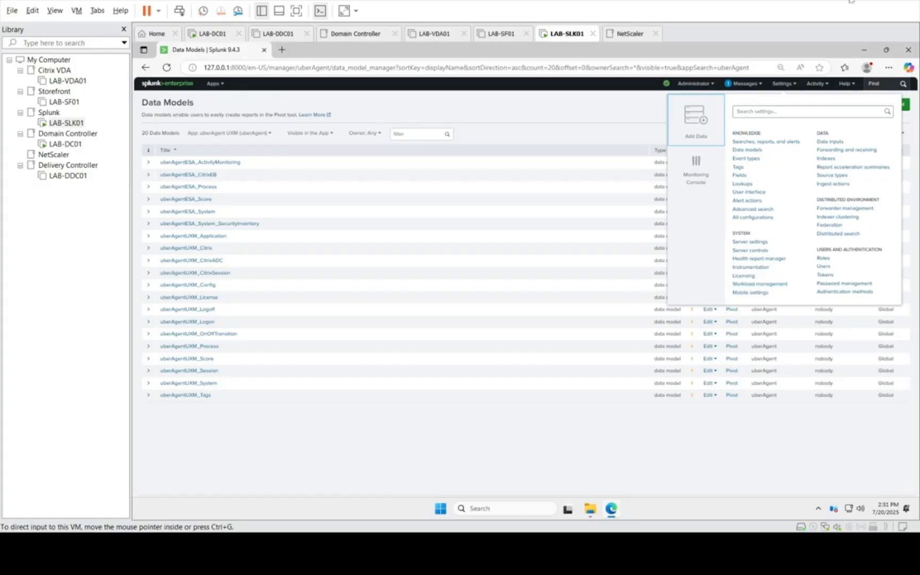
{"action": "left_click", "coordinate": [836, 143]}
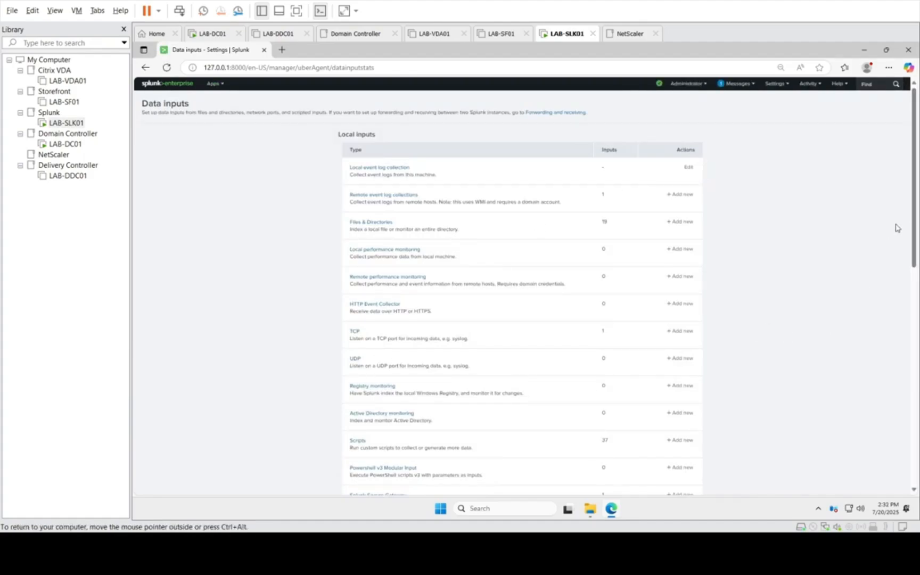
{"action": "left_click_drag", "start_coordinate": [916, 215], "coordinate": [917, 255]}
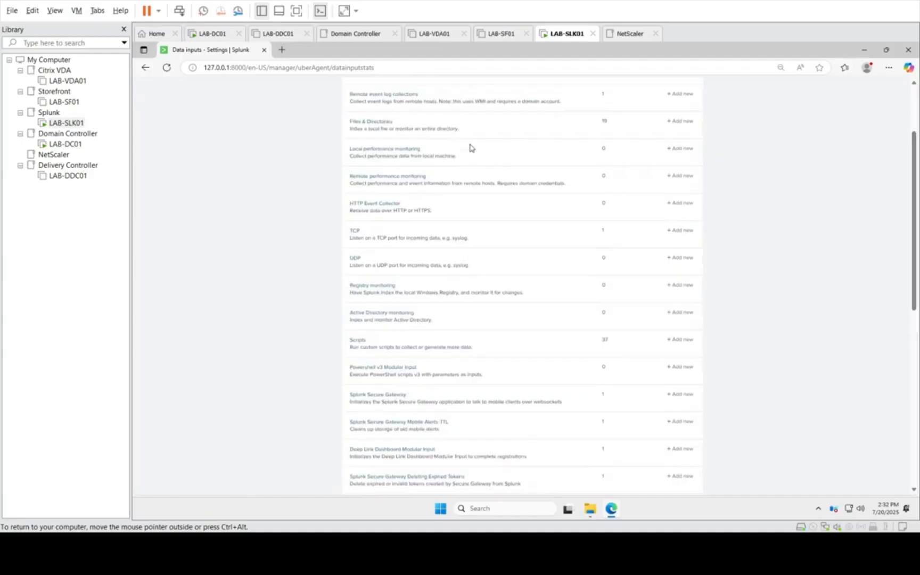
{"action": "left_click", "coordinate": [354, 235]}
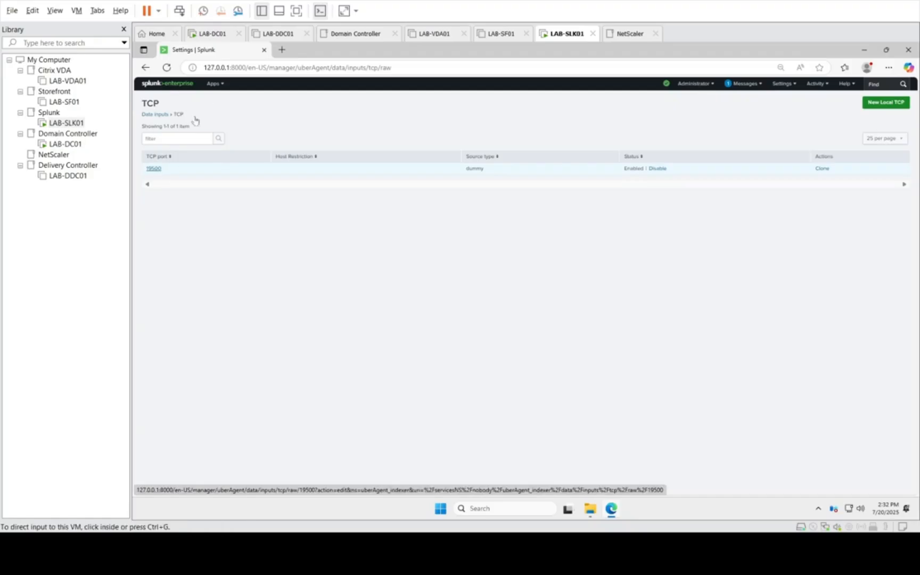
{"action": "left_click", "coordinate": [146, 68]}
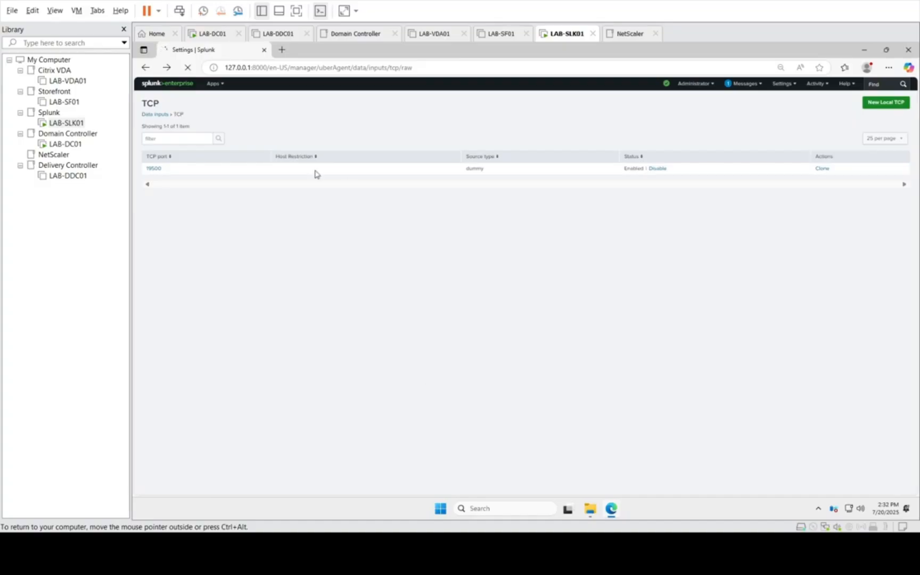
{"action": "left_click", "coordinate": [151, 117]}
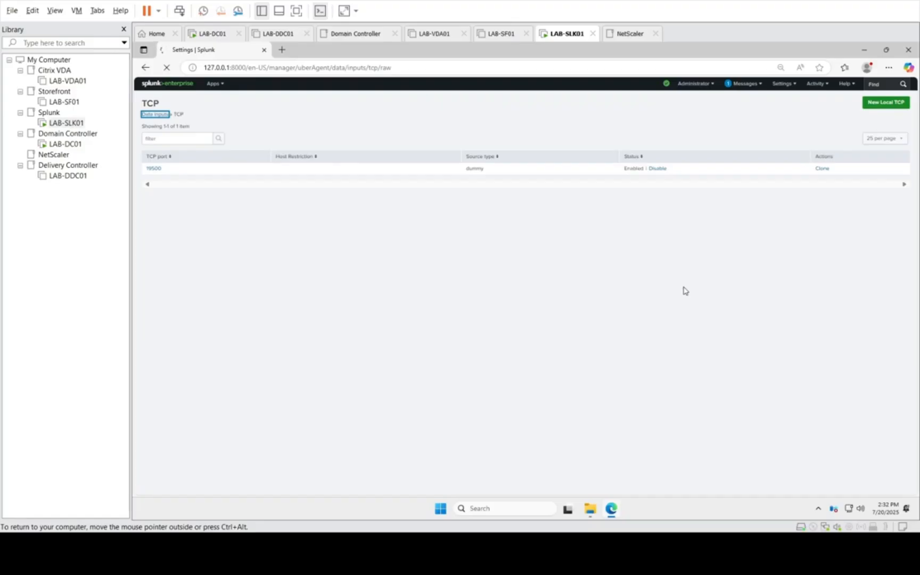
{"action": "key", "text": "ctrl+alt"}
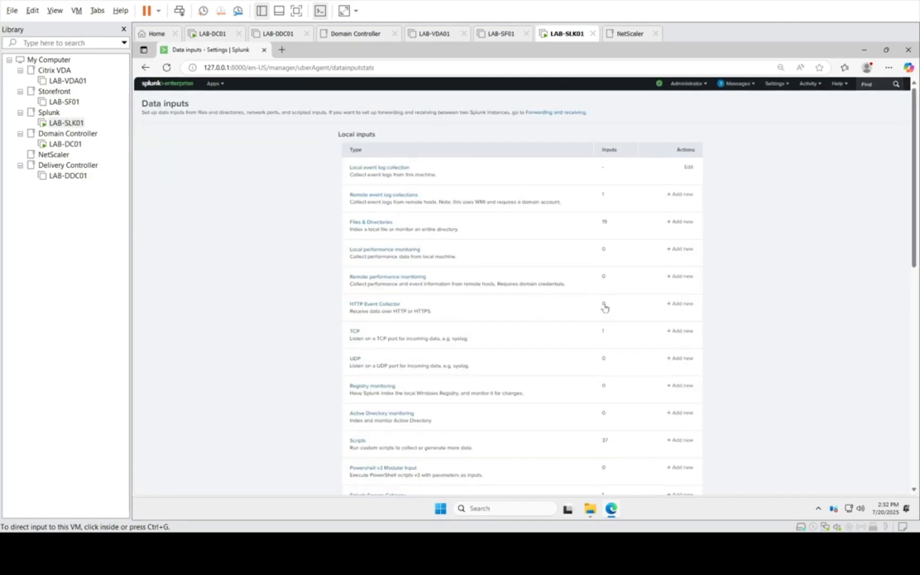
Step: Start a new HTTP Event Collector token named UberAgent and continue to its input settings
{"action": "left_click", "coordinate": [390, 306]}
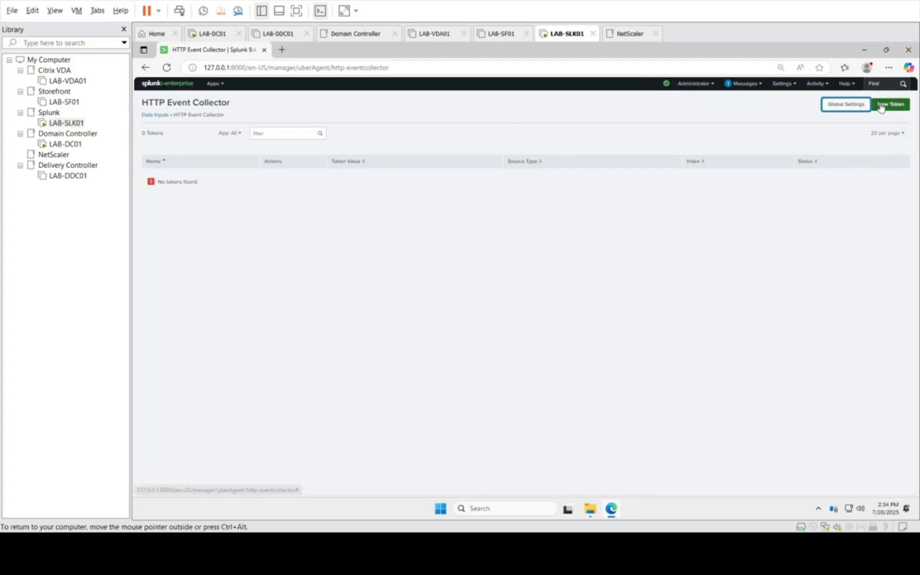
{"action": "left_click", "coordinate": [902, 108]}
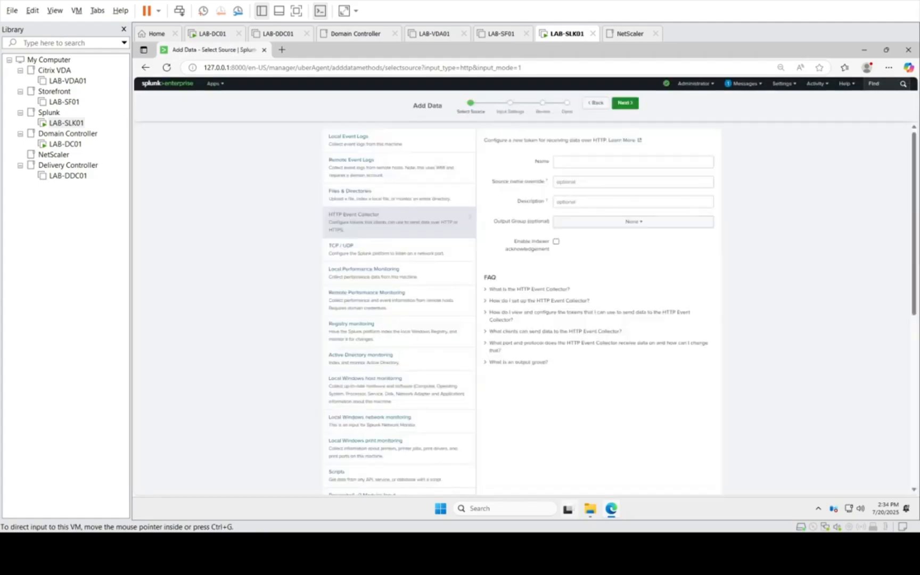
{"action": "left_click", "coordinate": [571, 161]}
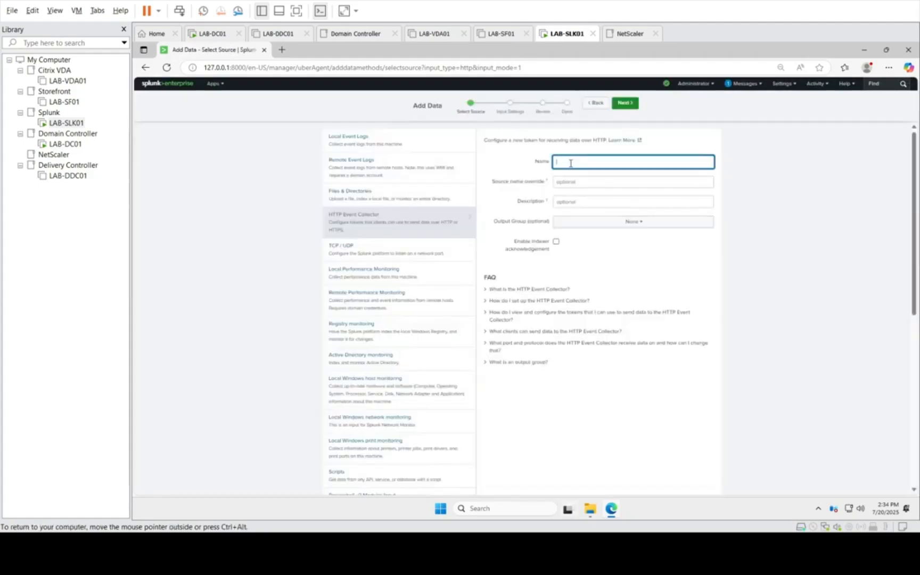
{"action": "type", "text": "UberAgent"}
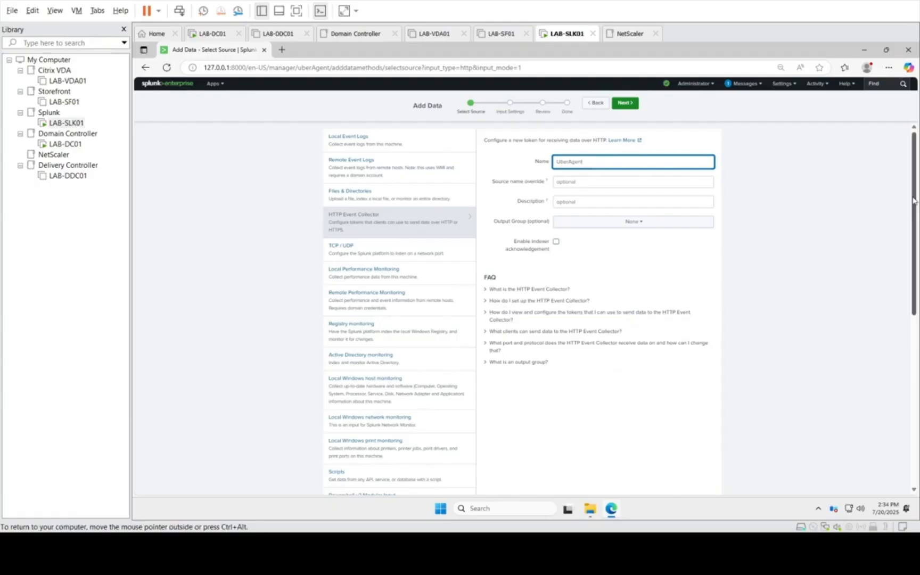
{"action": "left_click_drag", "start_coordinate": [913, 208], "coordinate": [916, 172]}
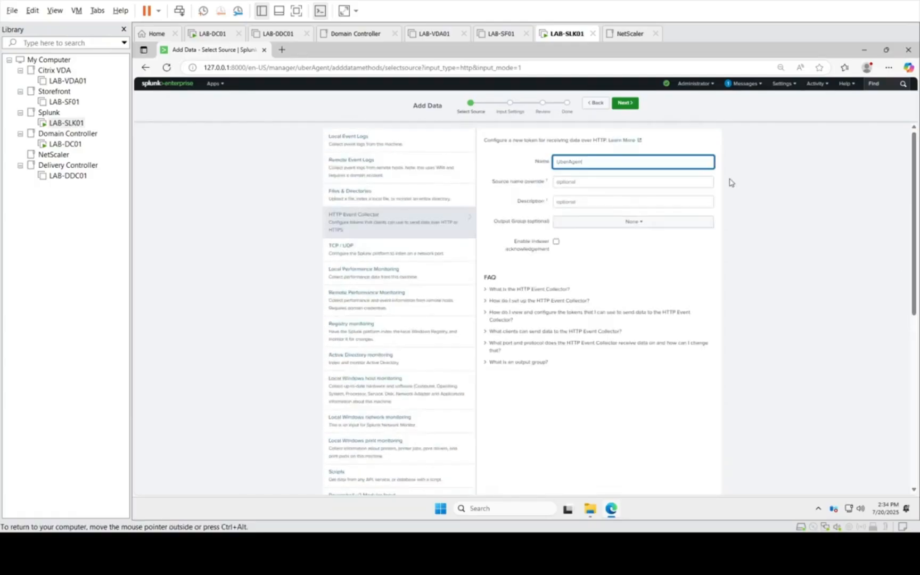
{"action": "left_click", "coordinate": [626, 105]}
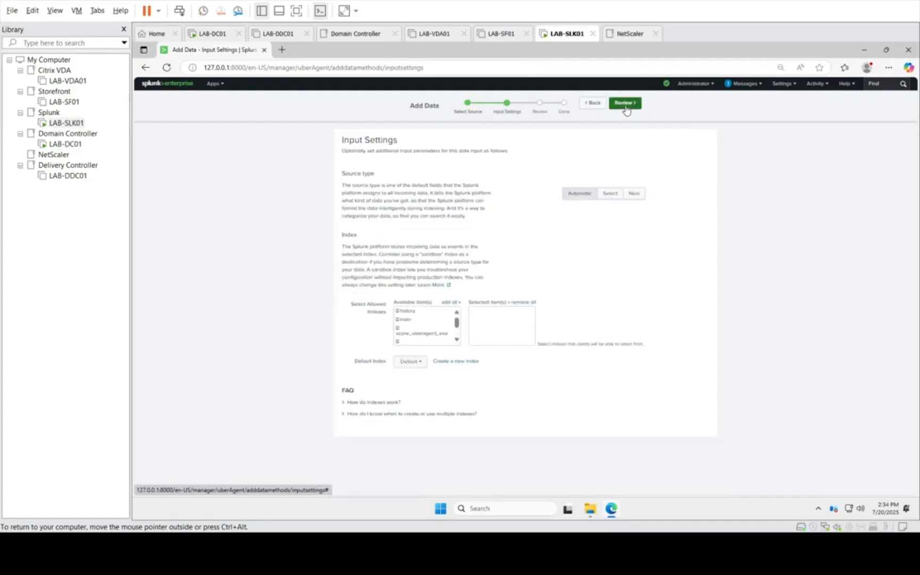
{"action": "left_click", "coordinate": [593, 104]}
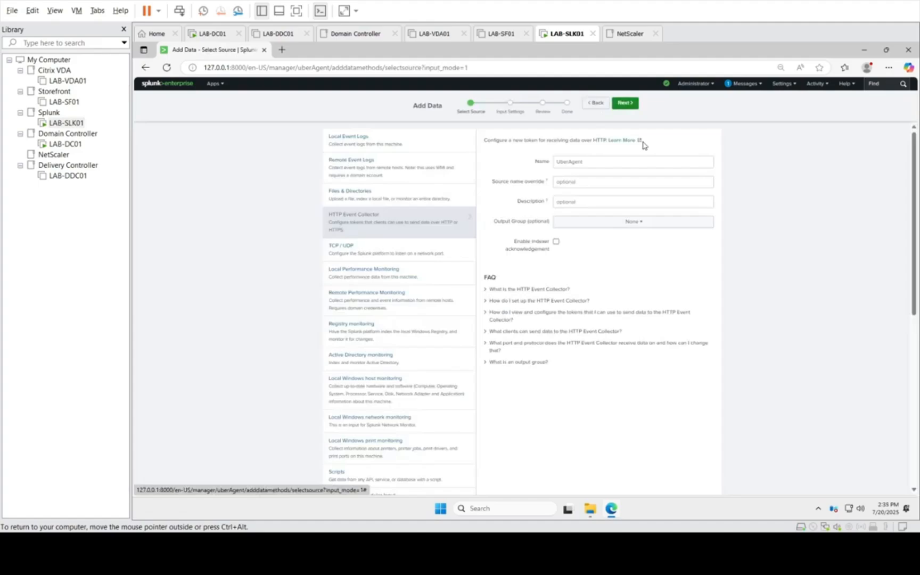
{"action": "left_click", "coordinate": [599, 164]}
{"action": "left_click", "coordinate": [767, 163]}
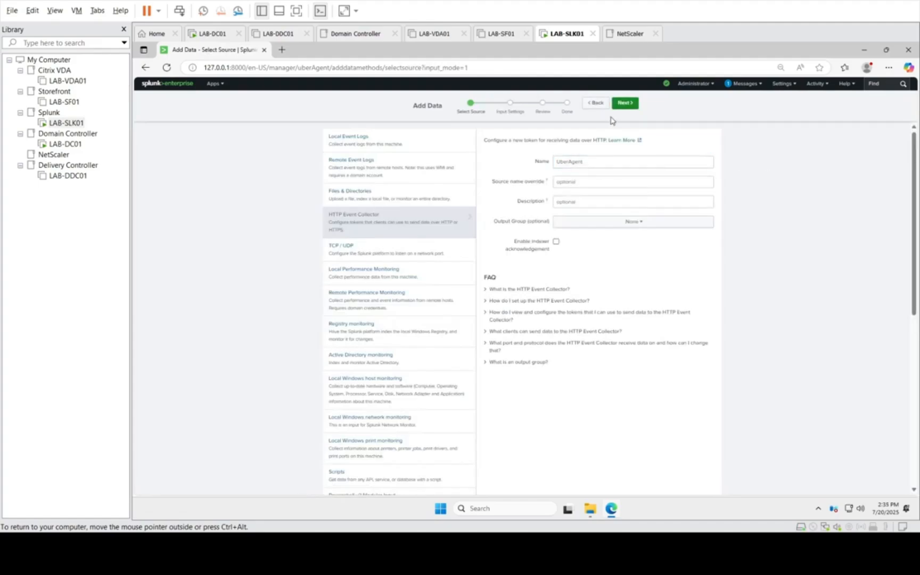
{"action": "left_click", "coordinate": [632, 106]}
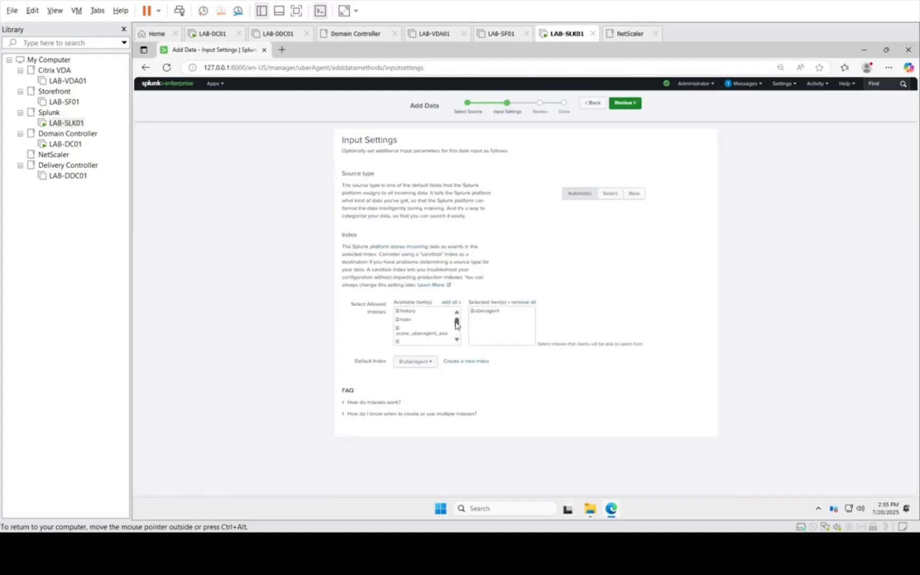
Step: Allow the uberagent index for the token with it as default index, review the configuration and submit it
{"action": "scroll", "coordinate": [456, 326], "scroll_direction": "down", "scroll_amount": 2}
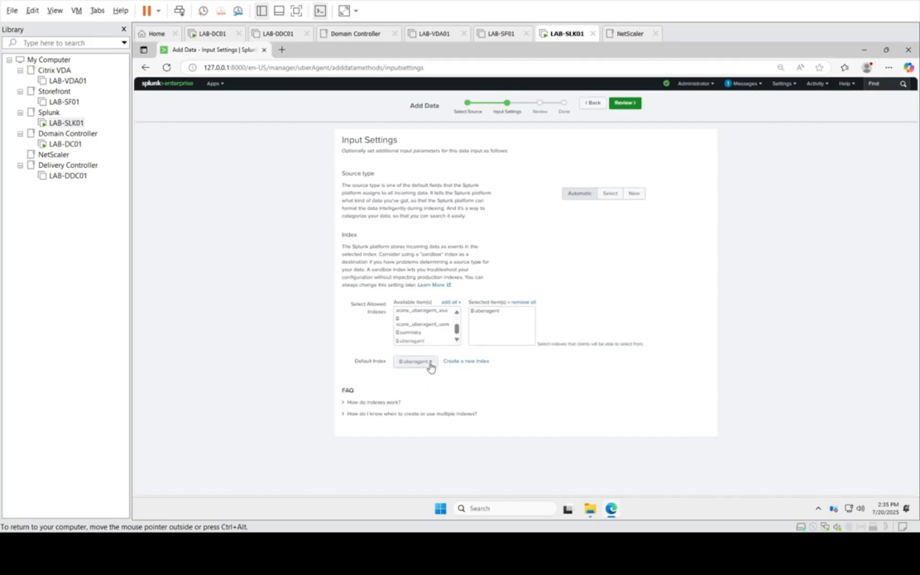
{"action": "left_click", "coordinate": [635, 105]}
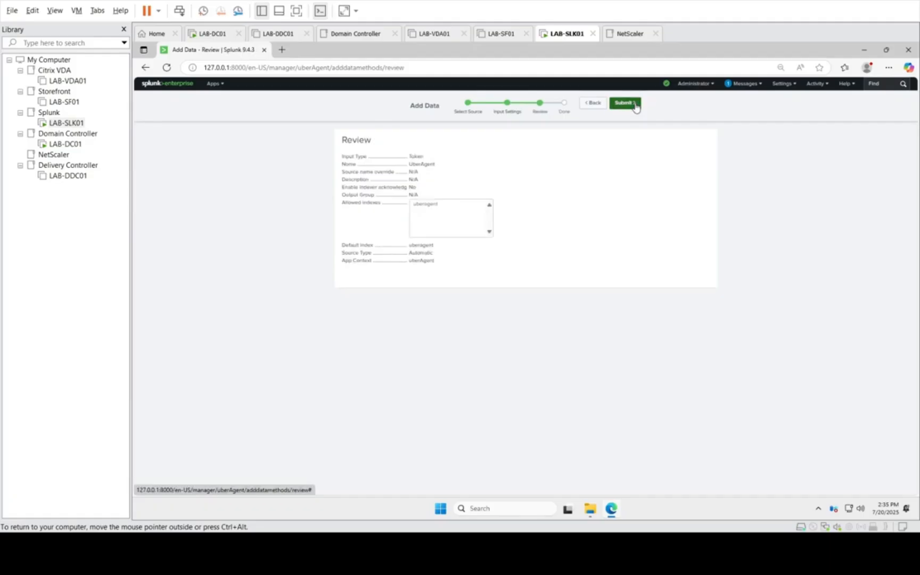
{"action": "left_click", "coordinate": [634, 104]}
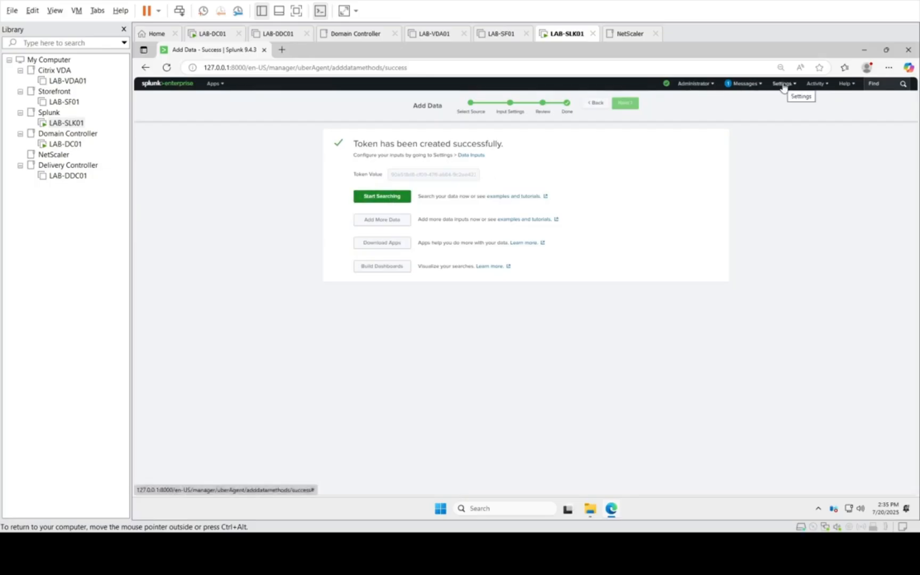
Step: Select the full value of the newly created HTTP Event Collector token on the confirmation page
{"action": "left_click", "coordinate": [400, 176]}
{"action": "triple_click", "coordinate": [400, 177]}
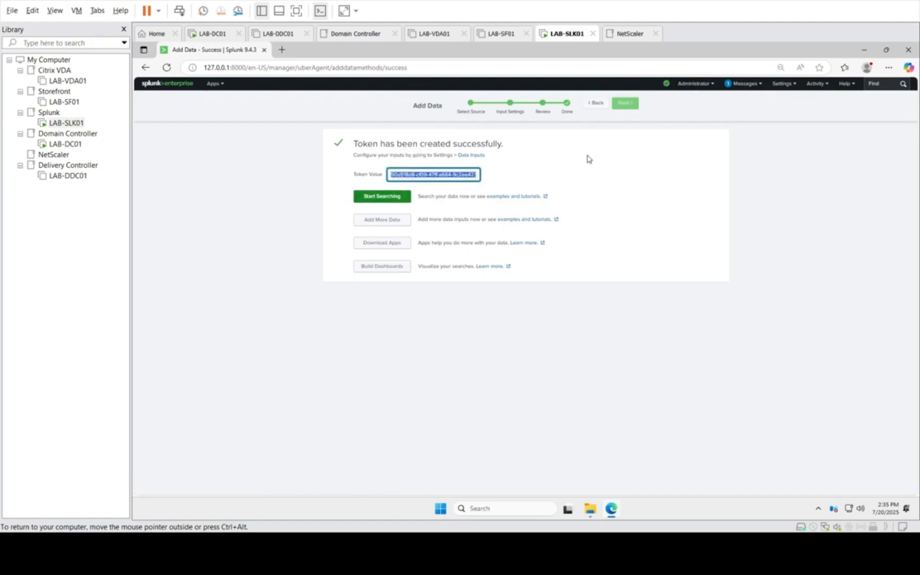
{"action": "left_click", "coordinate": [547, 178]}
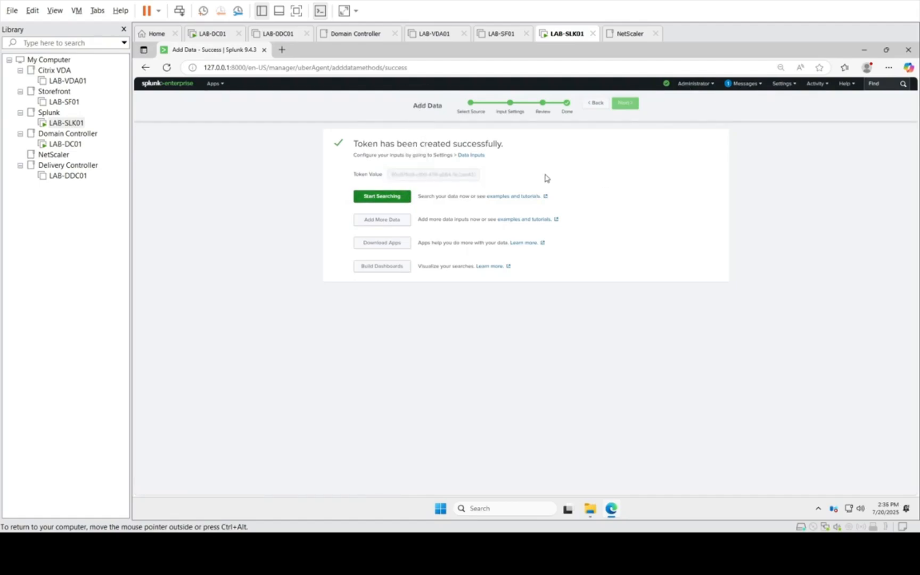
Step: Copy the full value of the new HTTP Event Collector token from the confirmation page
{"action": "left_click", "coordinate": [783, 84]}
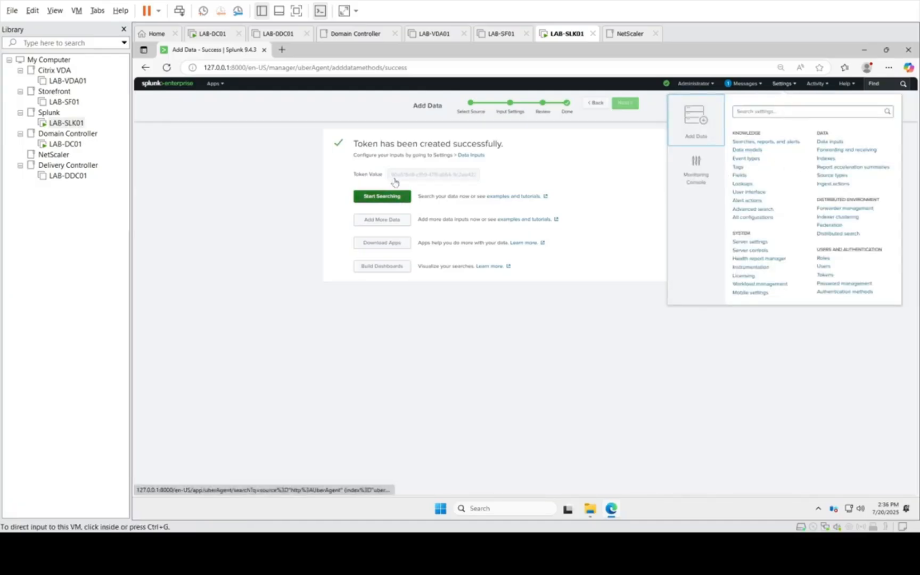
{"action": "left_click", "coordinate": [405, 179]}
{"action": "triple_click", "coordinate": [408, 178]}
{"action": "key", "text": "ctrl+c"}
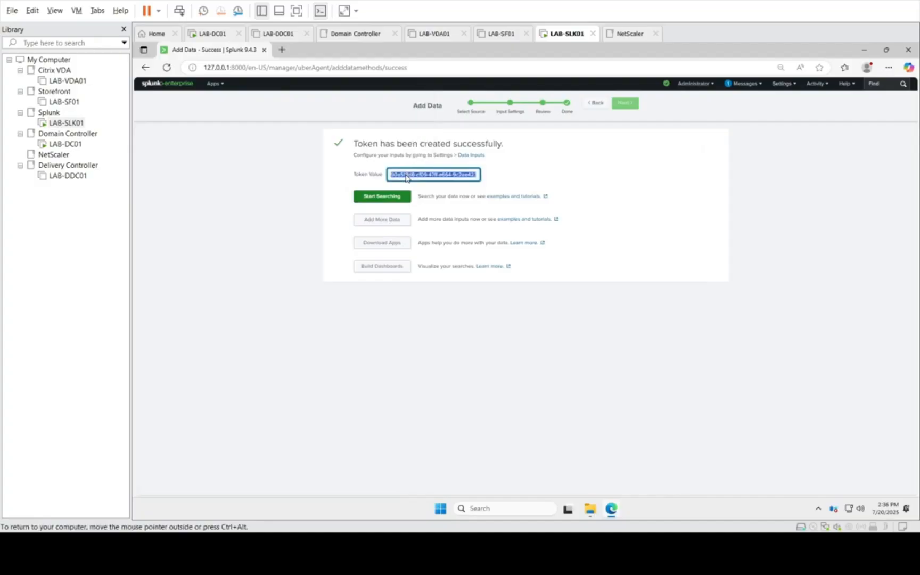
Step: Switch to the C:\temp folder in File Explorer, create a text document with the default name and open it
{"action": "left_click", "coordinate": [595, 509]}
{"action": "left_click", "coordinate": [538, 455]}
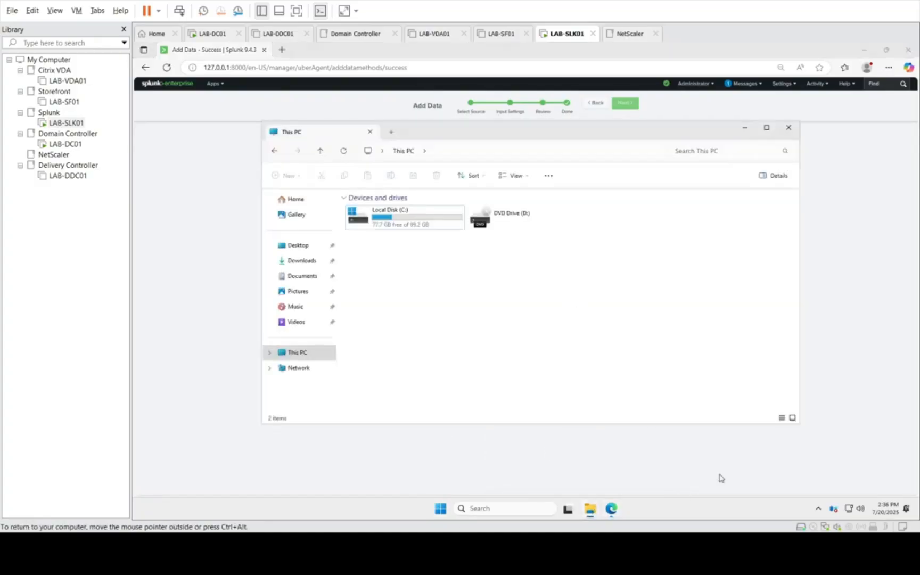
{"action": "mouse_move", "coordinate": [591, 512]}
{"action": "left_click", "coordinate": [628, 468]}
{"action": "left_click", "coordinate": [407, 249]}
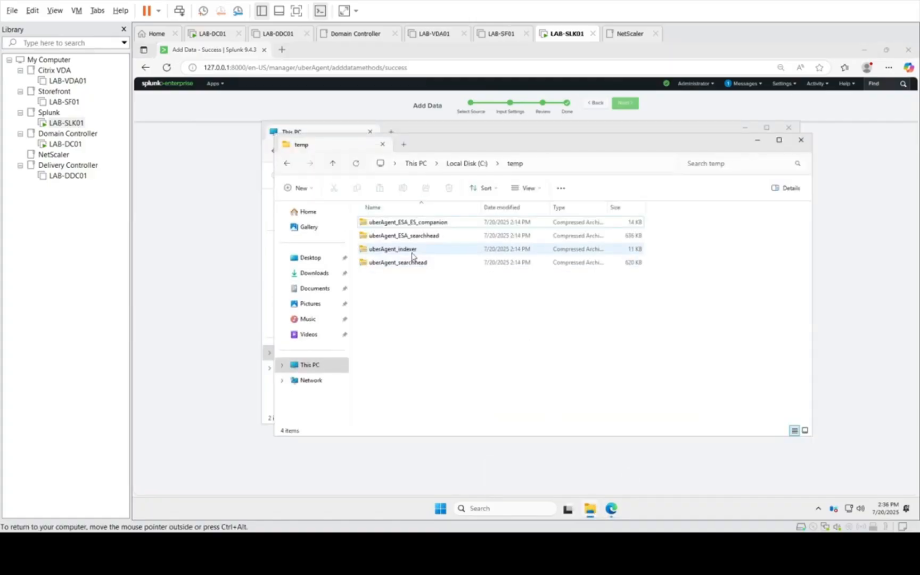
{"action": "right_click", "coordinate": [438, 341]}
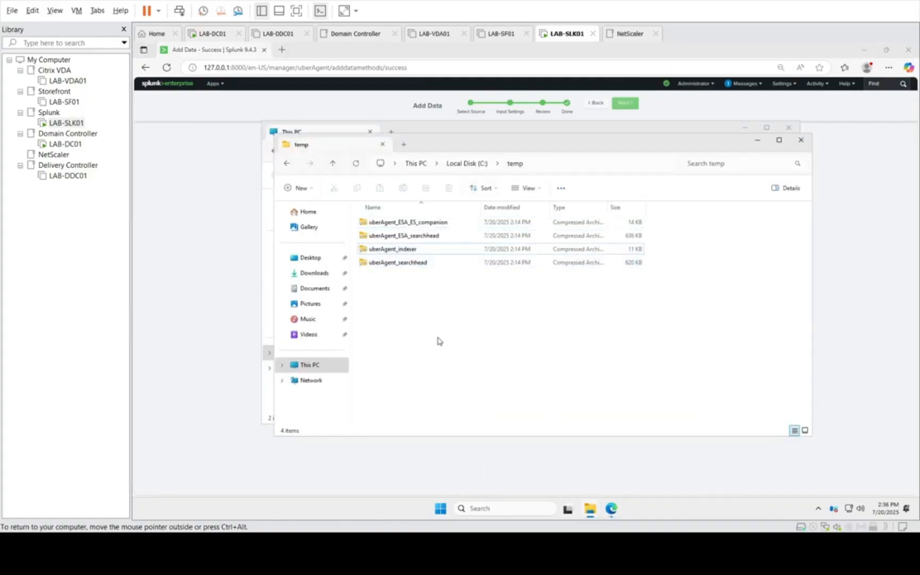
{"action": "mouse_move", "coordinate": [506, 276]}
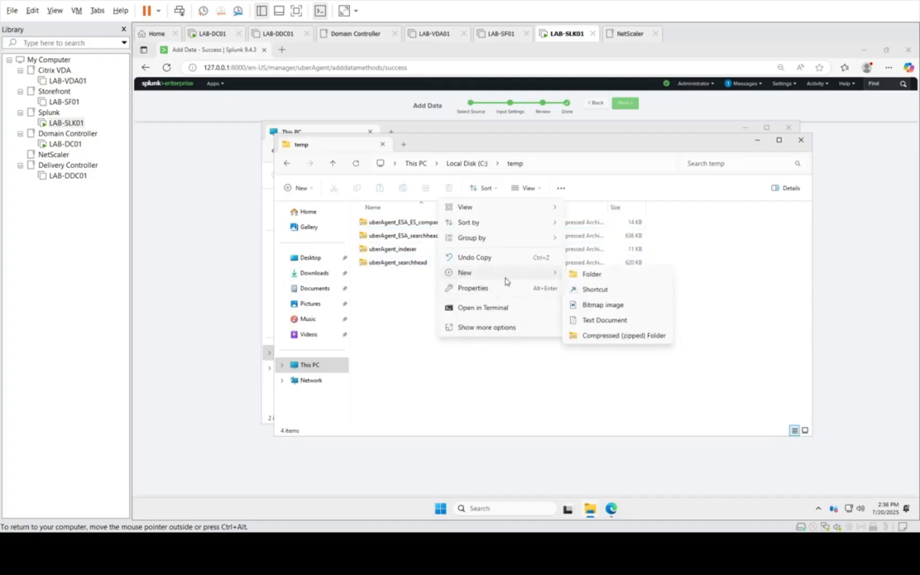
{"action": "left_click", "coordinate": [592, 320]}
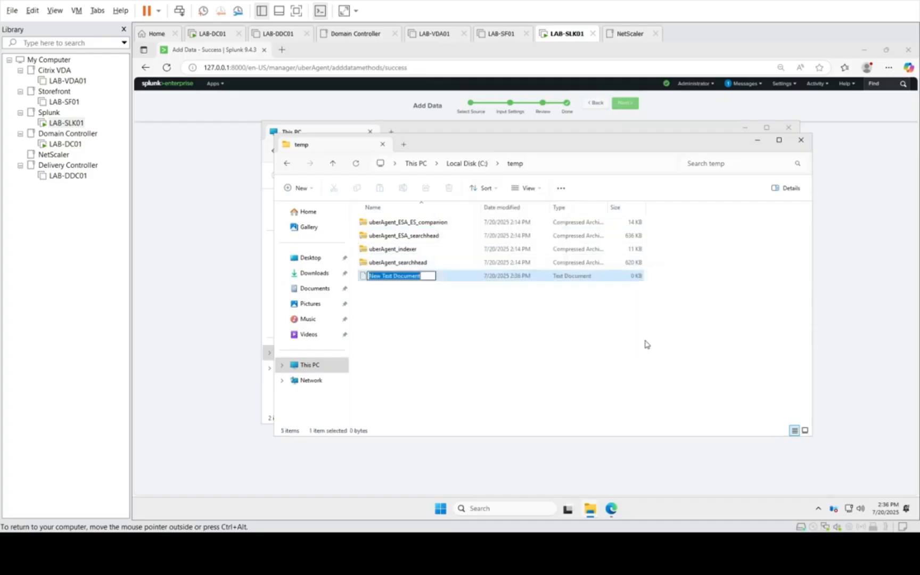
{"action": "key", "text": "Return"}
{"action": "double_click", "coordinate": [423, 277]}
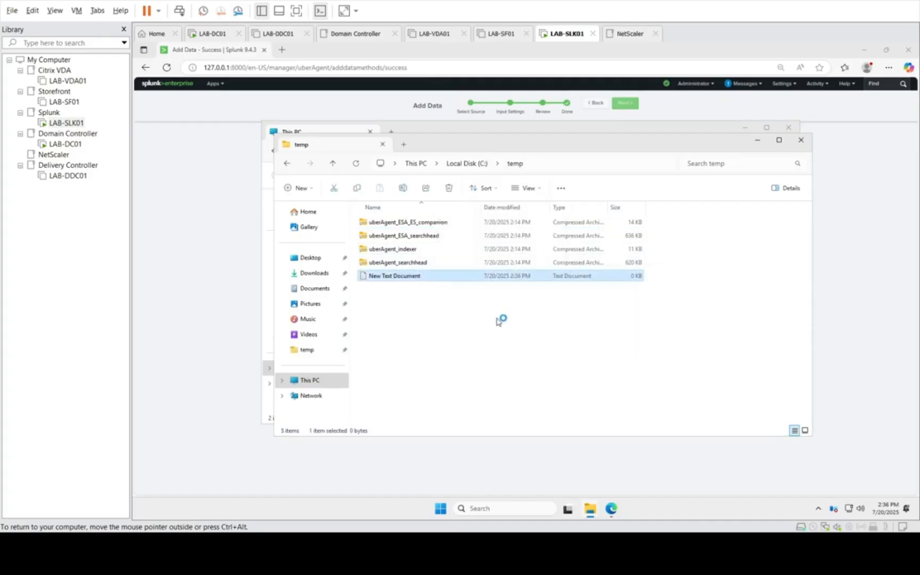
Step: Paste the HTTP Event Collector token into the text document, save and close it, and return to the Splunk page
{"action": "key", "text": "ctrl+v"}
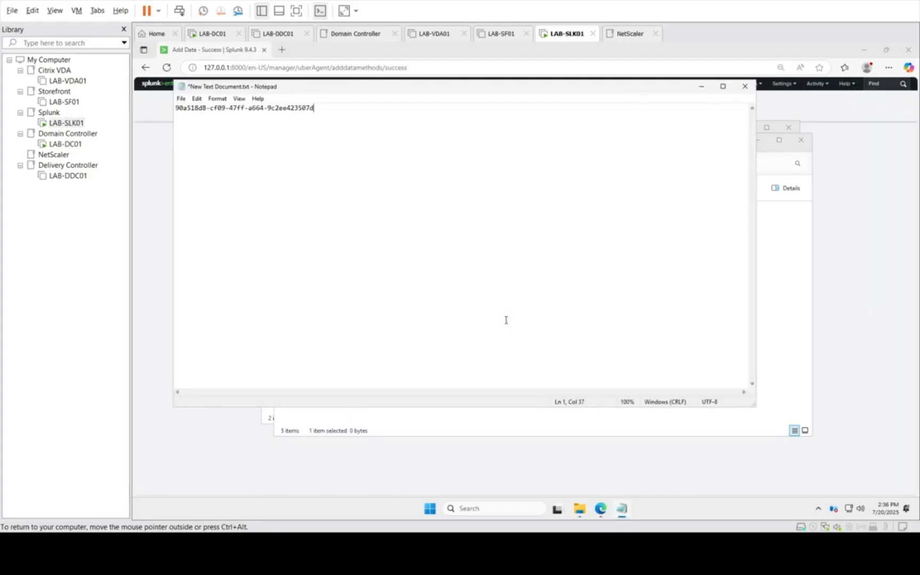
{"action": "key", "text": "ctrl+s"}
{"action": "left_click", "coordinate": [744, 86]}
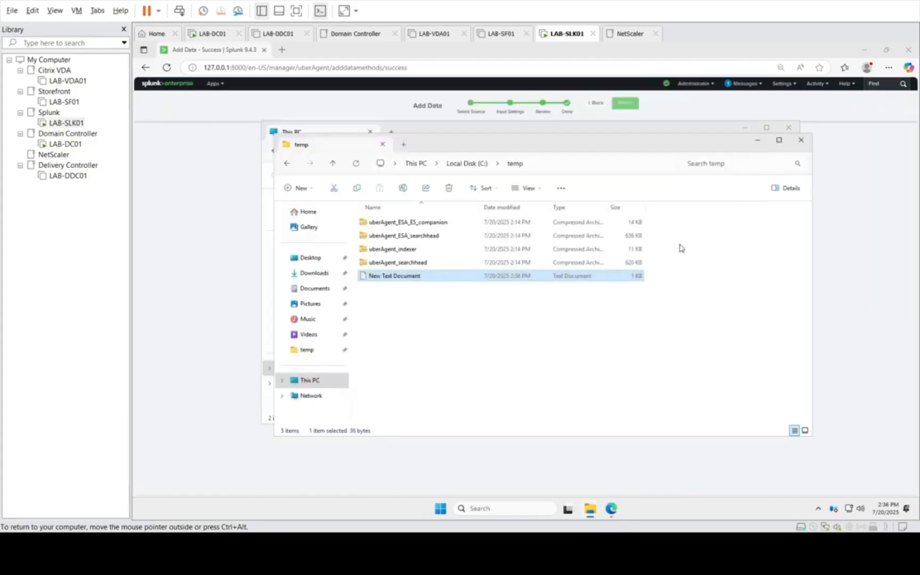
{"action": "left_click", "coordinate": [802, 141]}
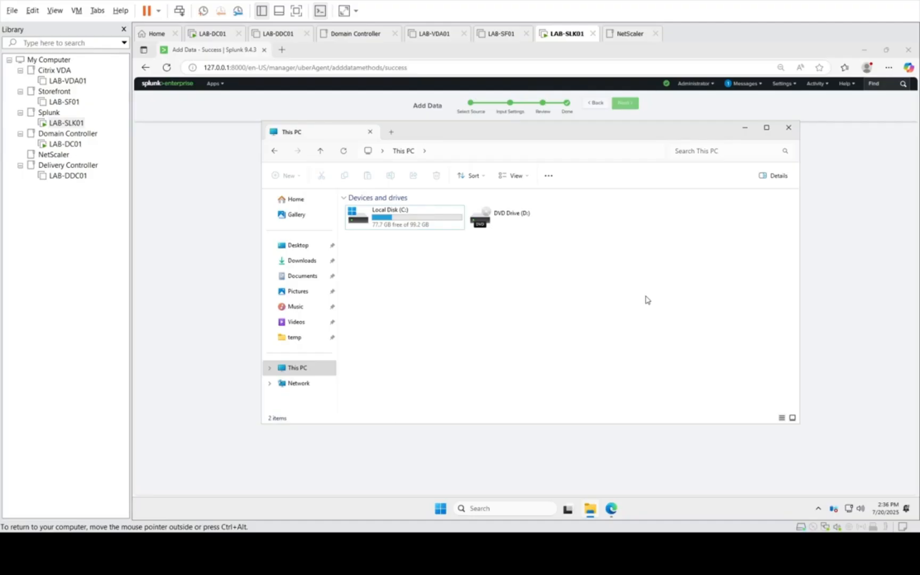
{"action": "mouse_move", "coordinate": [590, 509]}
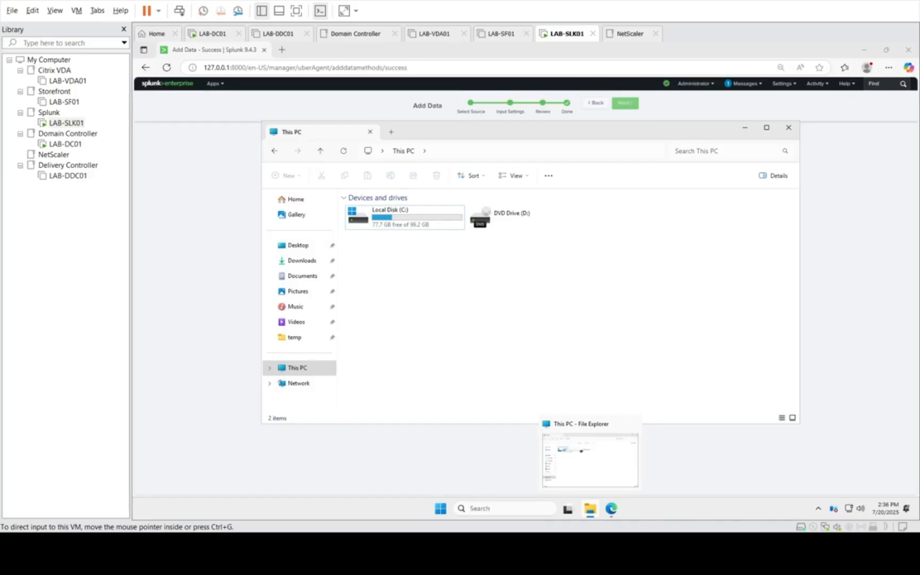
{"action": "left_click", "coordinate": [436, 450]}
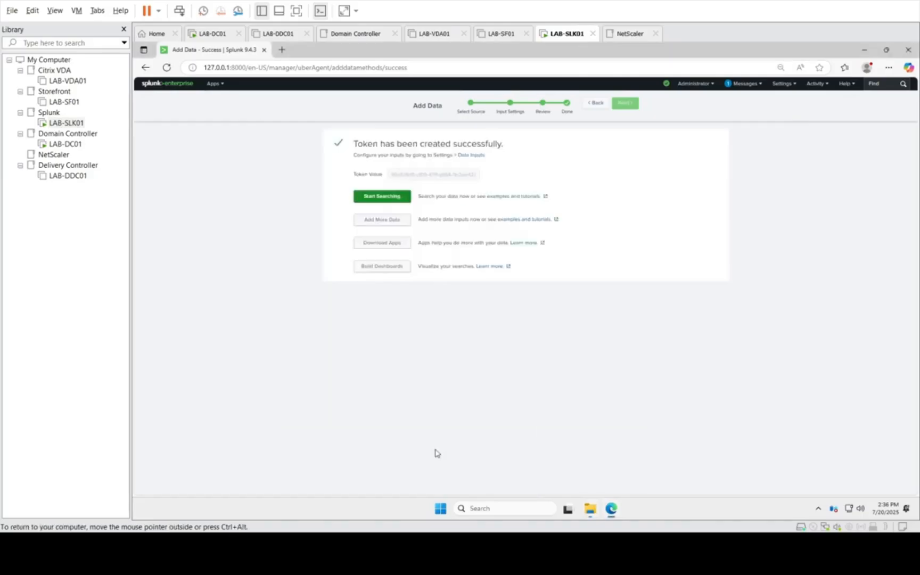
Step: Open the HTTP Event Collector token list from Splunk's data inputs
{"action": "left_click", "coordinate": [787, 85]}
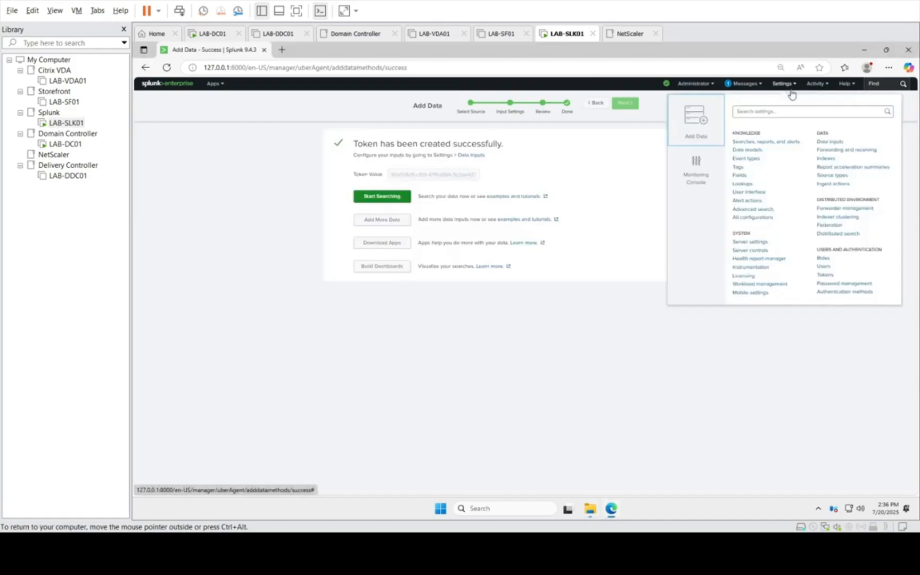
{"action": "left_click", "coordinate": [833, 142]}
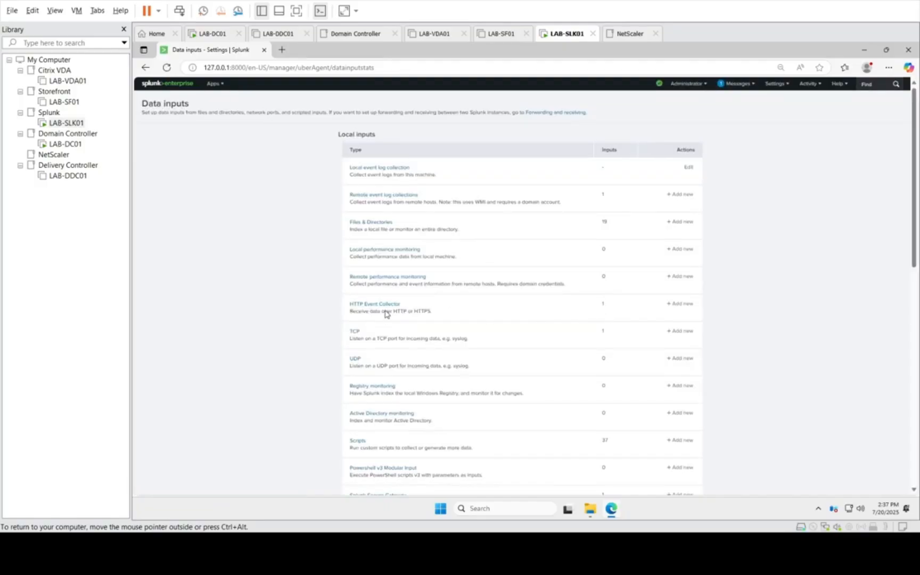
{"action": "left_click", "coordinate": [374, 306]}
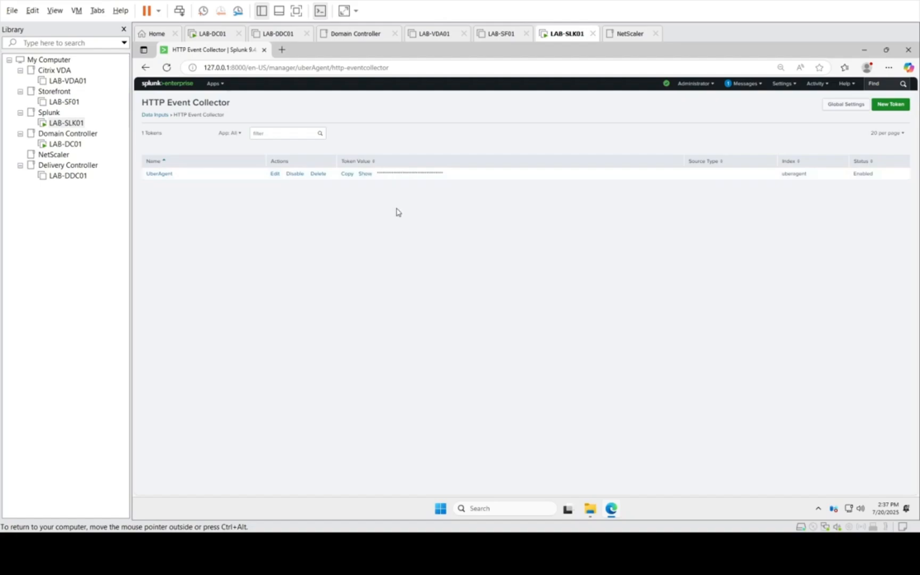
{"action": "left_click", "coordinate": [365, 174]}
Step: Set all tokens to Enabled in the HTTP Event Collector's global settings, with SSL off, and save the settings
{"action": "left_click", "coordinate": [852, 103]}
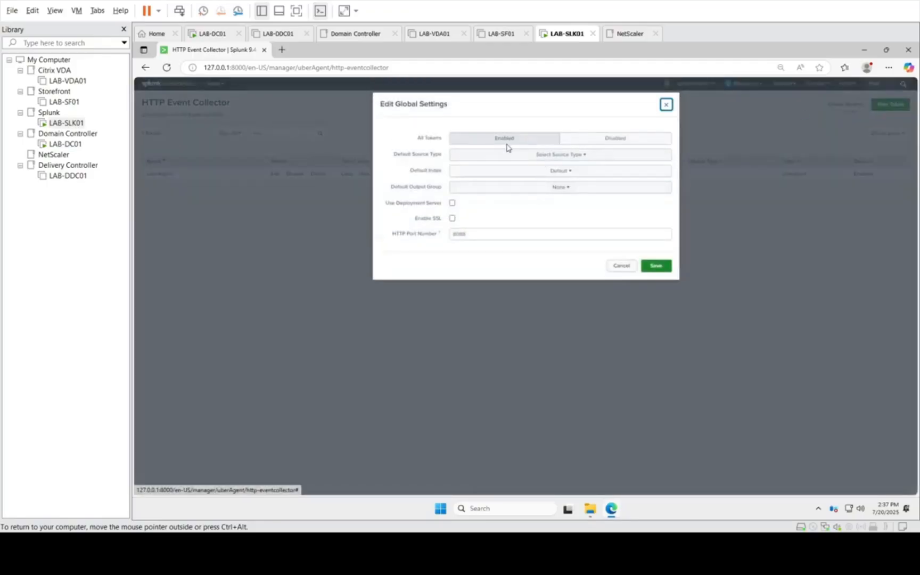
{"action": "left_click", "coordinate": [487, 141]}
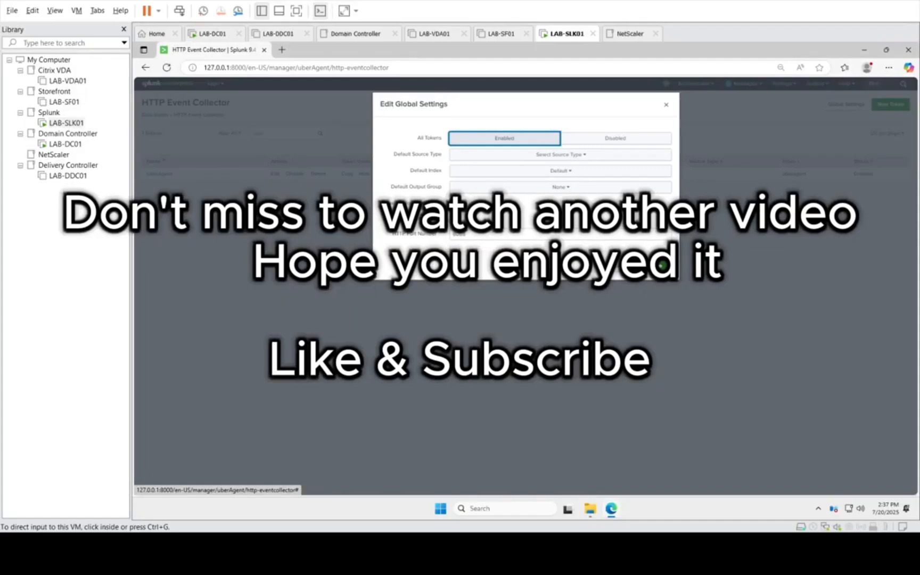
{"action": "left_click", "coordinate": [454, 219]}
{"action": "left_click", "coordinate": [454, 219]}
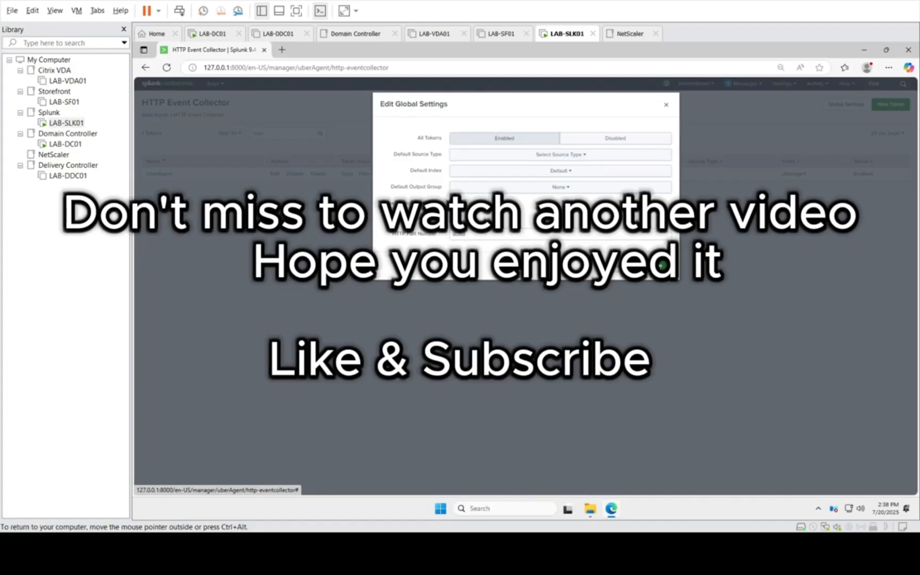
{"action": "left_click", "coordinate": [662, 265]}
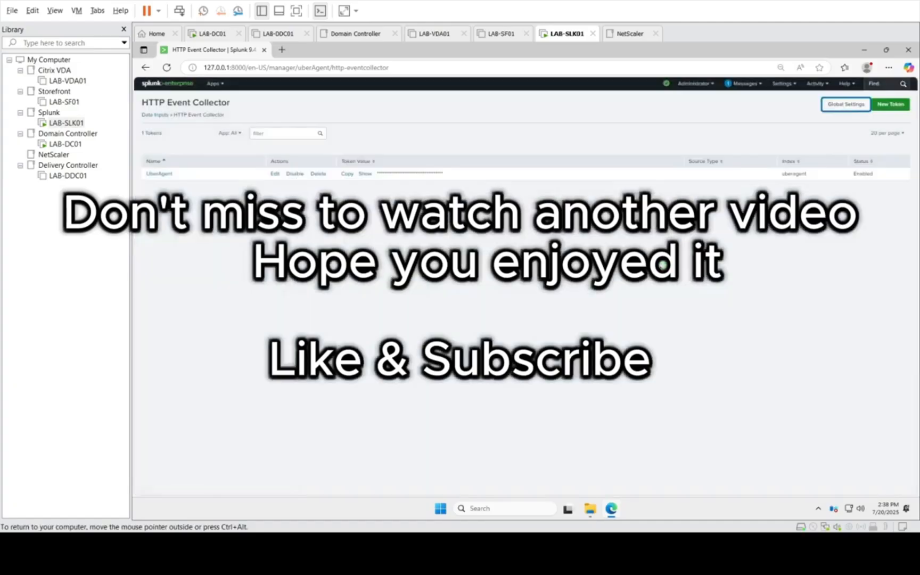
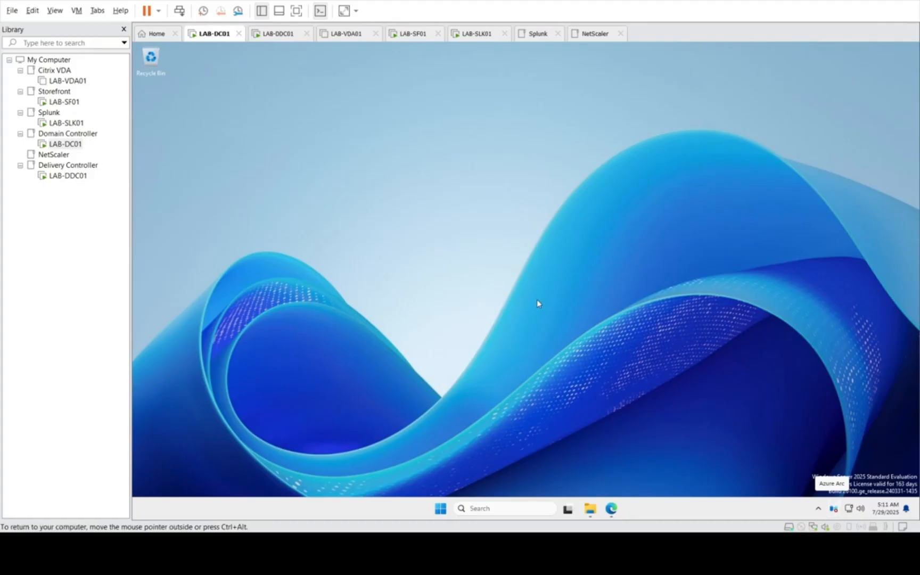
Step: On LAB-DC01, view the uberAgent Config & Support Tool download page, and bring up the Downloads folder in File Explorer
{"action": "left_click", "coordinate": [612, 509]}
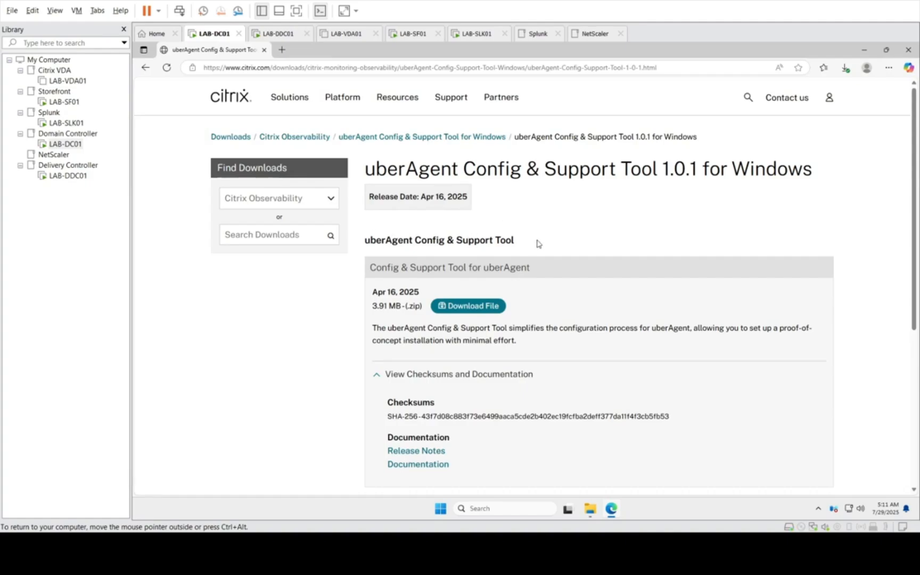
{"action": "left_click", "coordinate": [595, 509]}
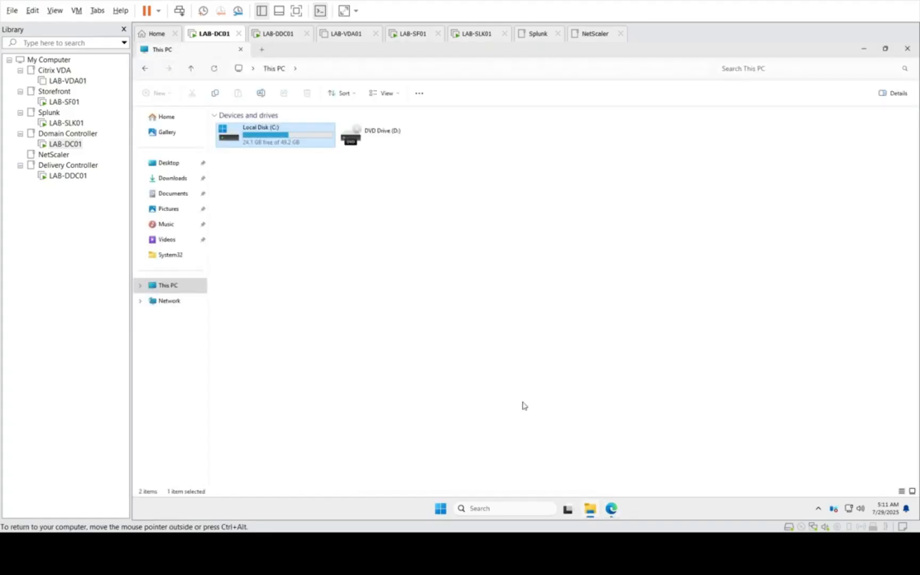
{"action": "left_click", "coordinate": [167, 180]}
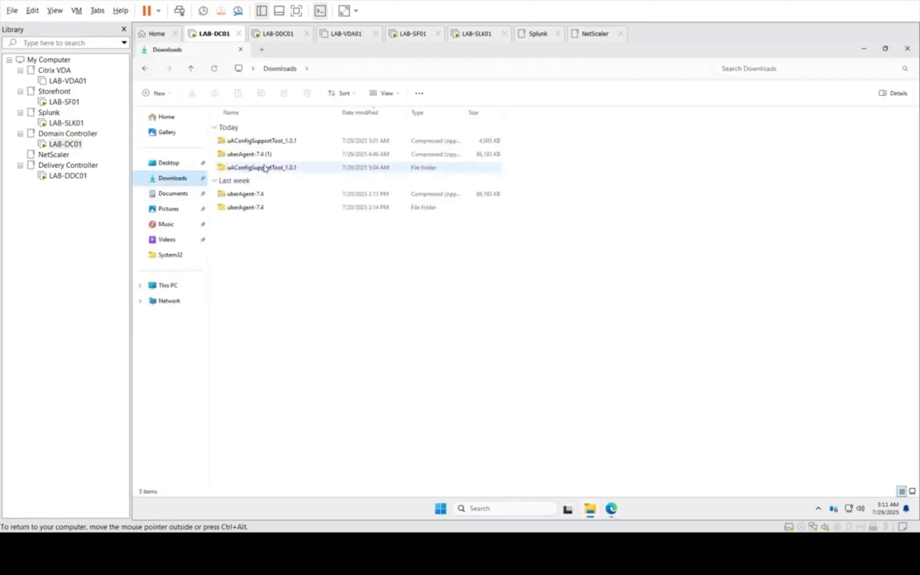
{"action": "left_click", "coordinate": [248, 208]}
{"action": "left_click", "coordinate": [271, 168]}
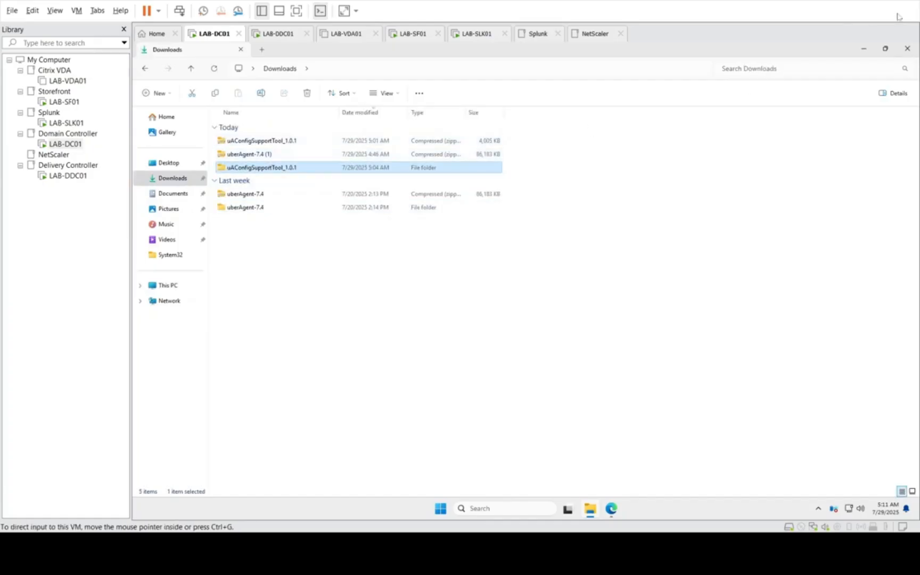
{"action": "left_click", "coordinate": [863, 50]}
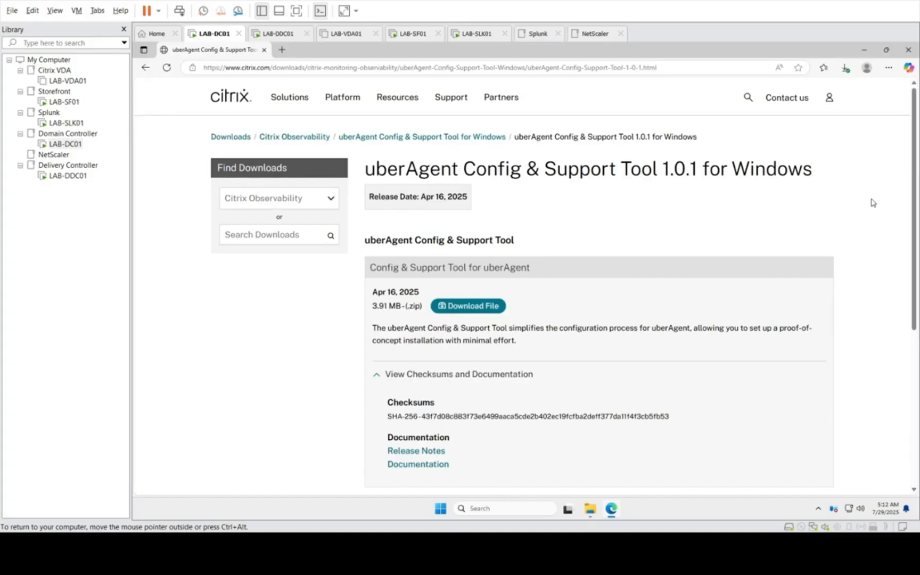
{"action": "left_click", "coordinate": [863, 50]}
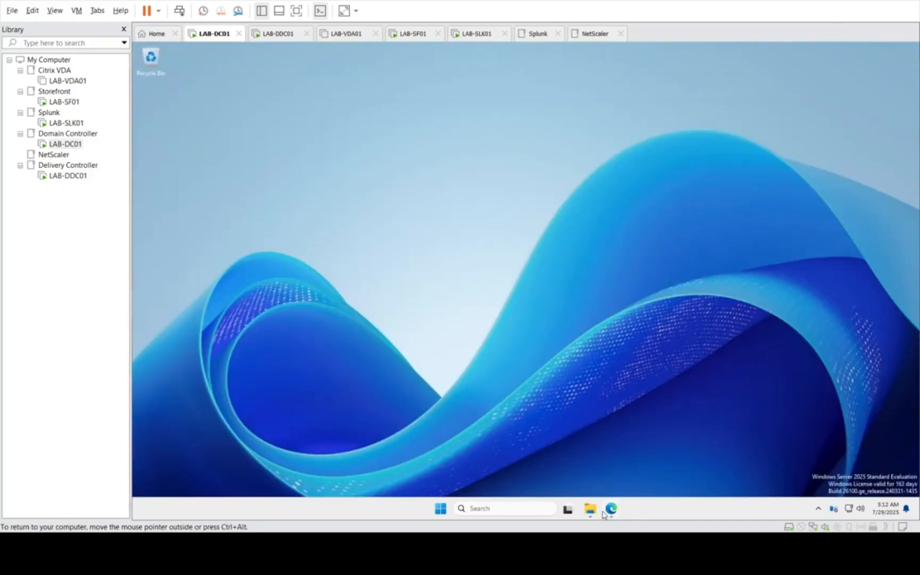
{"action": "mouse_move", "coordinate": [593, 512]}
{"action": "left_click", "coordinate": [578, 470]}
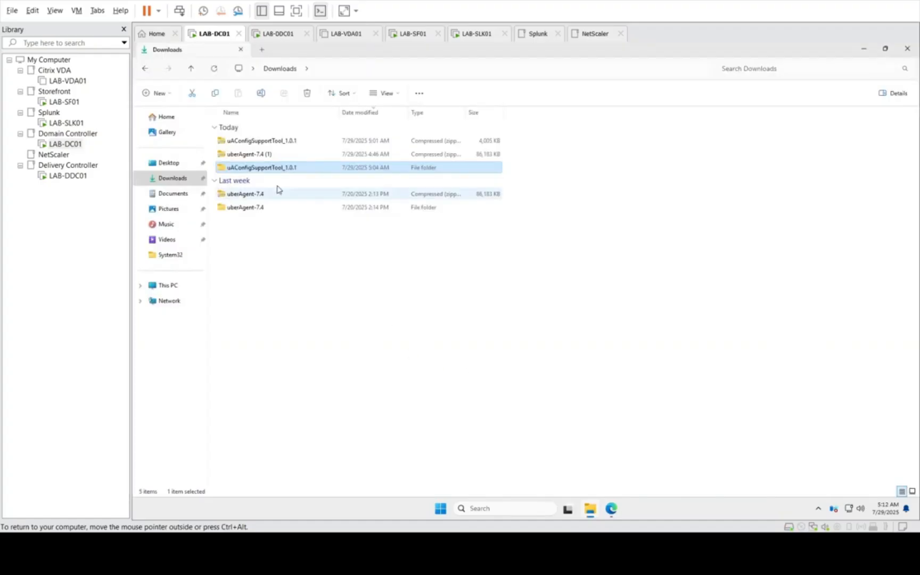
Step: Switch to the LAB-SF01 virtual machine and unlock it with the administrator account's password
{"action": "left_click", "coordinate": [64, 101]}
{"action": "left_click", "coordinate": [452, 325]}
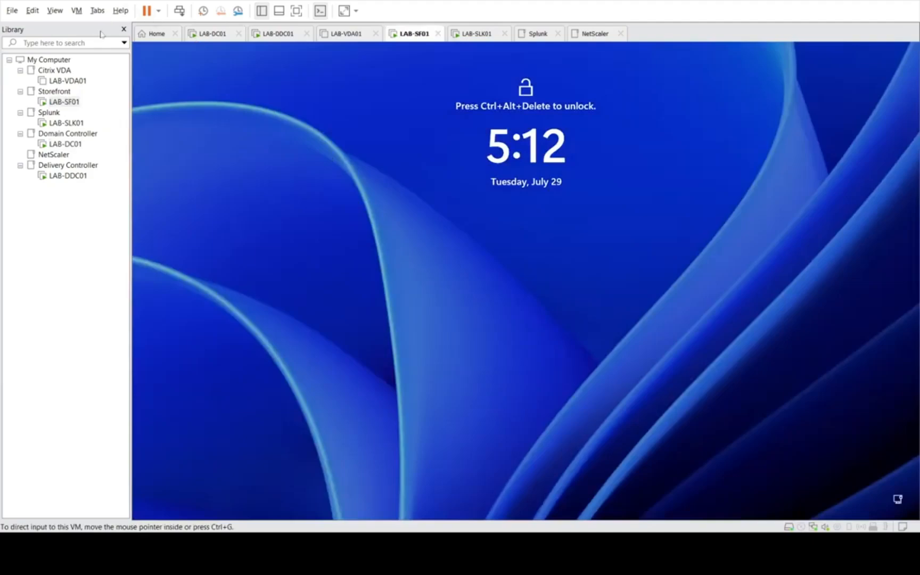
{"action": "left_click", "coordinate": [119, 69]}
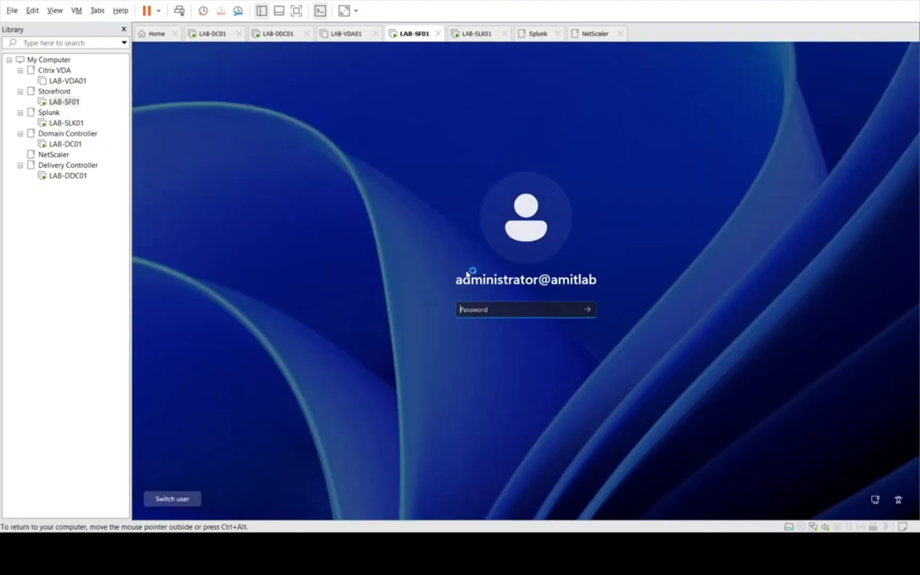
{"action": "type", "text": "••••••••••"}
{"action": "key", "text": "Return"}
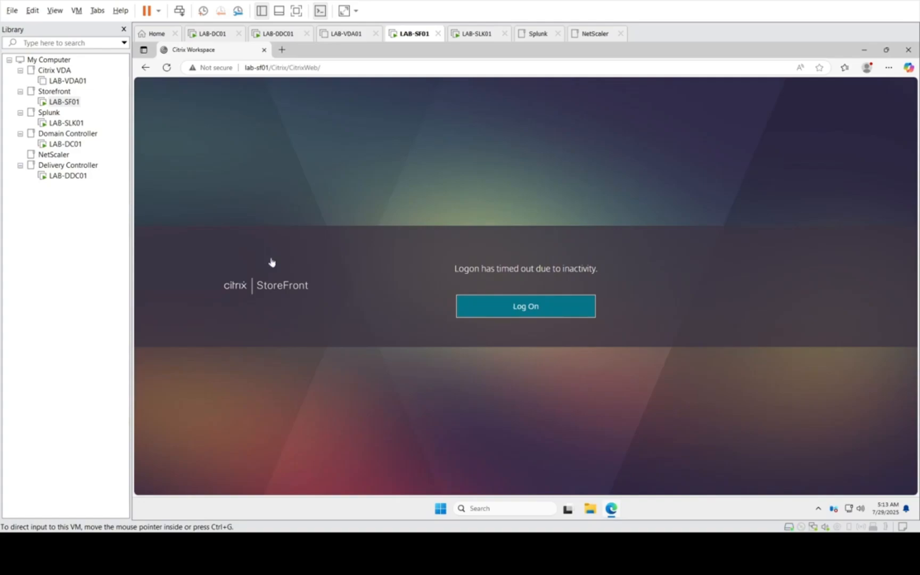
Step: Return to LAB-DC01 and open the bin folder of uberAgent_endpoint, inside the extracted uberAgent-7.4 folder's uberAgent components
{"action": "left_click", "coordinate": [66, 144]}
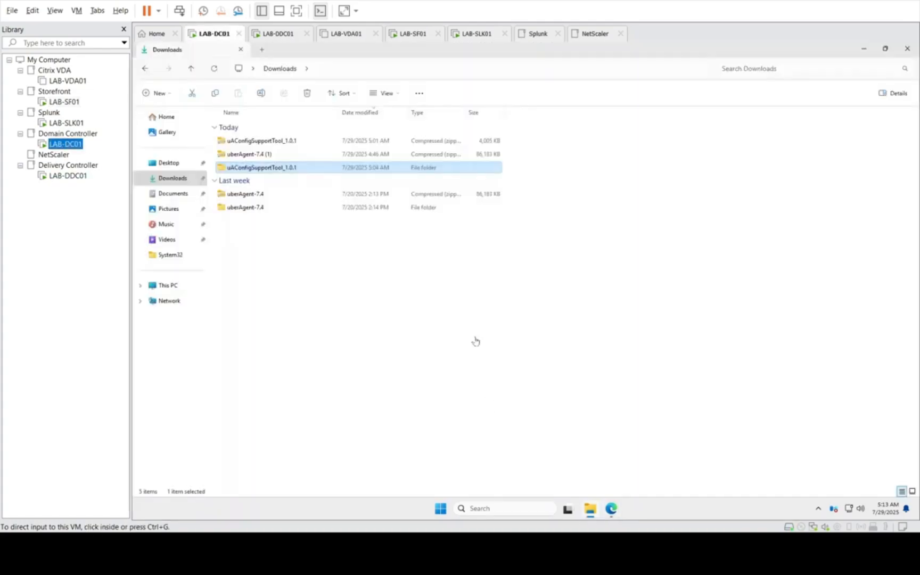
{"action": "left_click", "coordinate": [471, 332]}
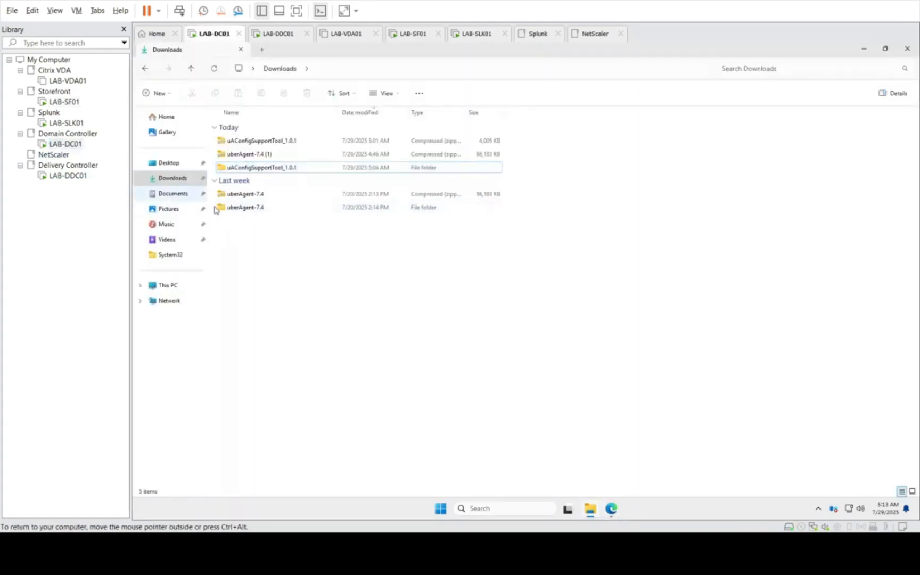
{"action": "left_click", "coordinate": [255, 211]}
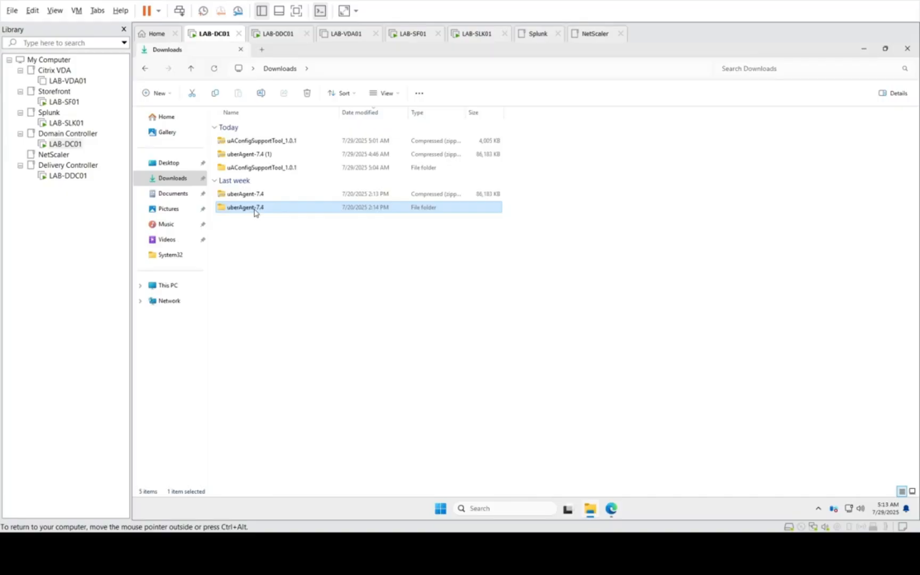
{"action": "double_click", "coordinate": [255, 212]}
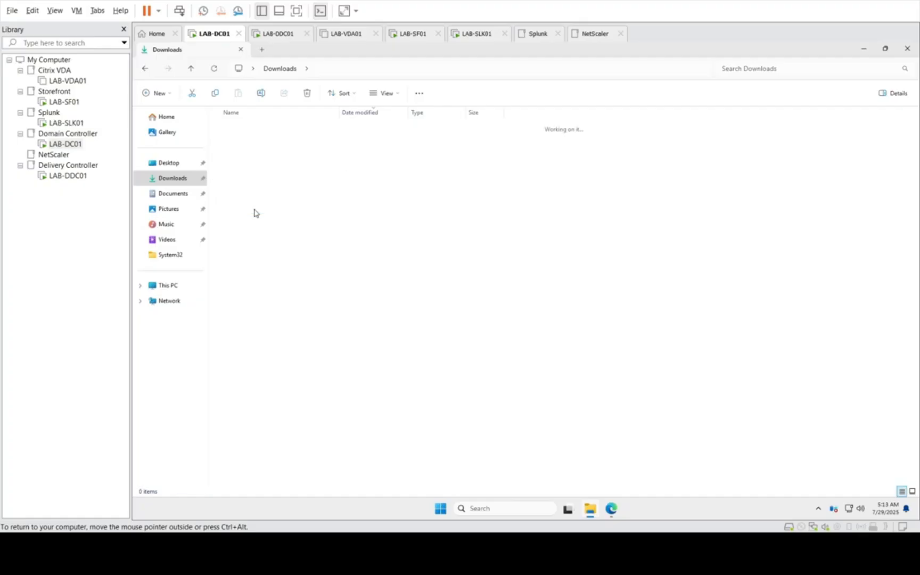
{"action": "double_click", "coordinate": [267, 141]}
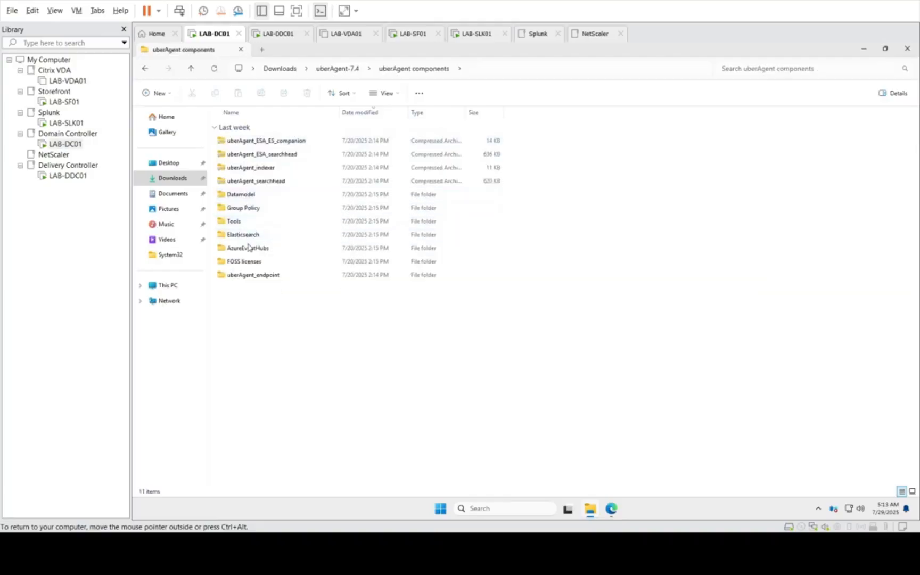
{"action": "double_click", "coordinate": [255, 275]}
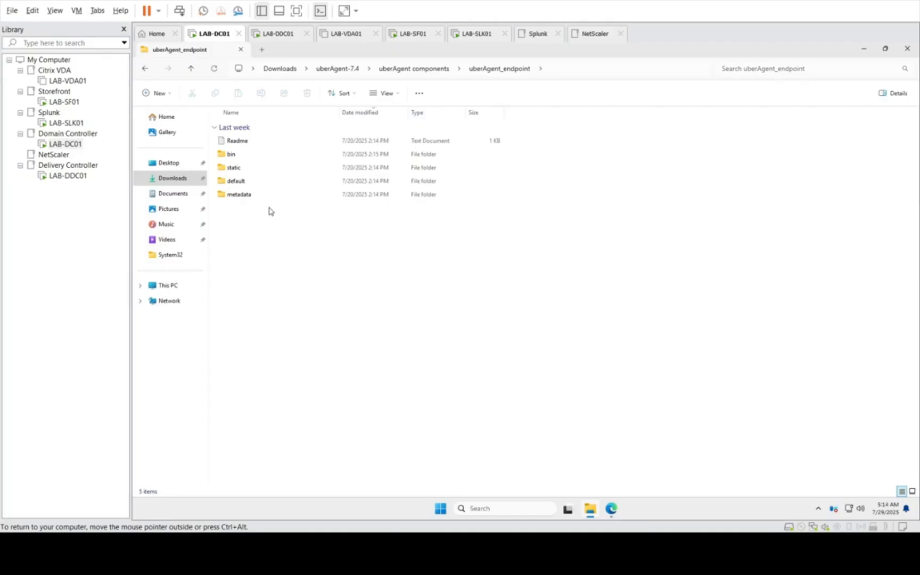
{"action": "double_click", "coordinate": [232, 157]}
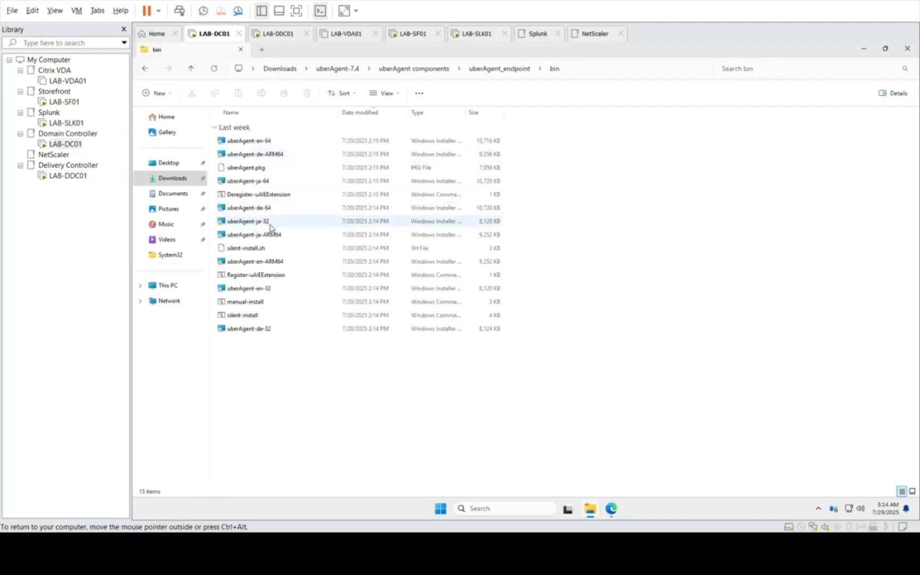
Step: Launch the uberAgent-en-64 installer, minimize File Explorer, and accept the license agreement in the setup wizard
{"action": "left_click", "coordinate": [261, 141]}
{"action": "right_click", "coordinate": [261, 141]}
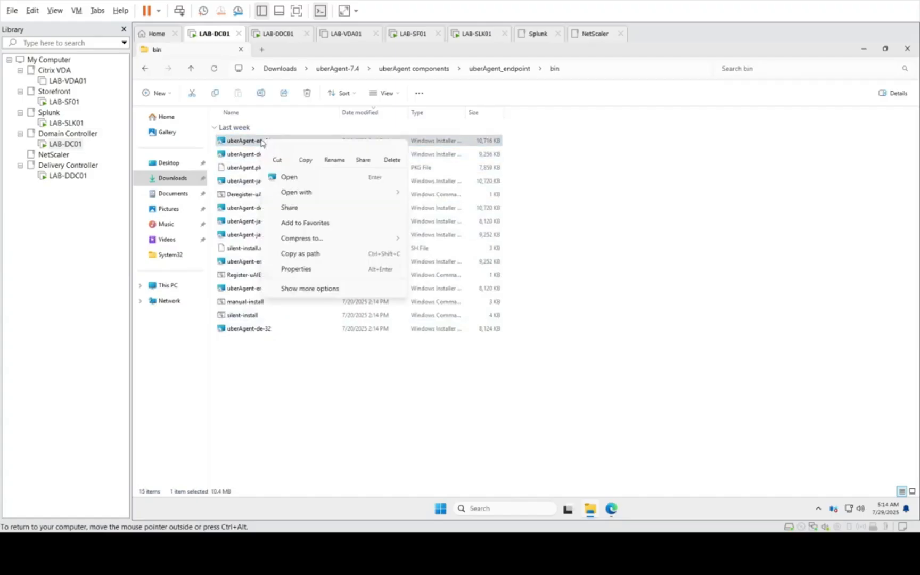
{"action": "left_click", "coordinate": [278, 177]}
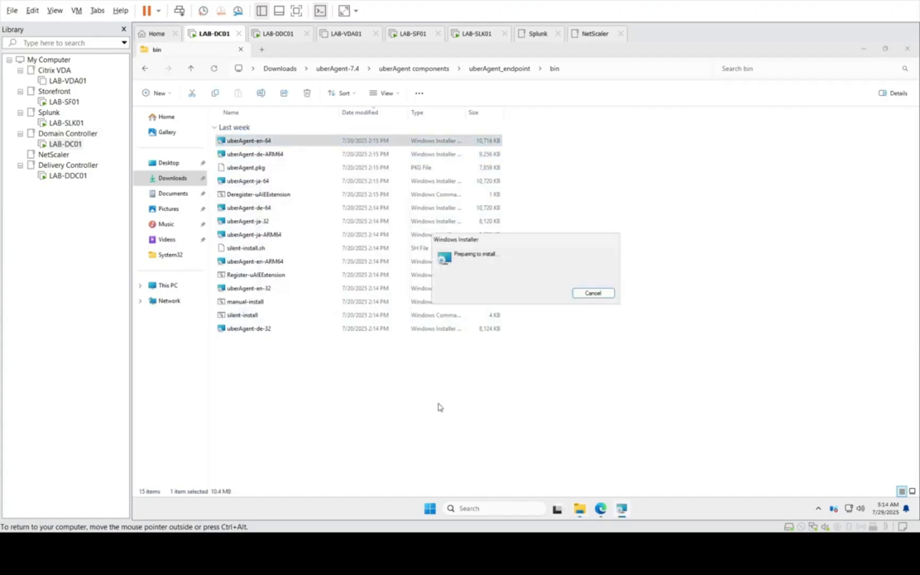
{"action": "left_click", "coordinate": [871, 49]}
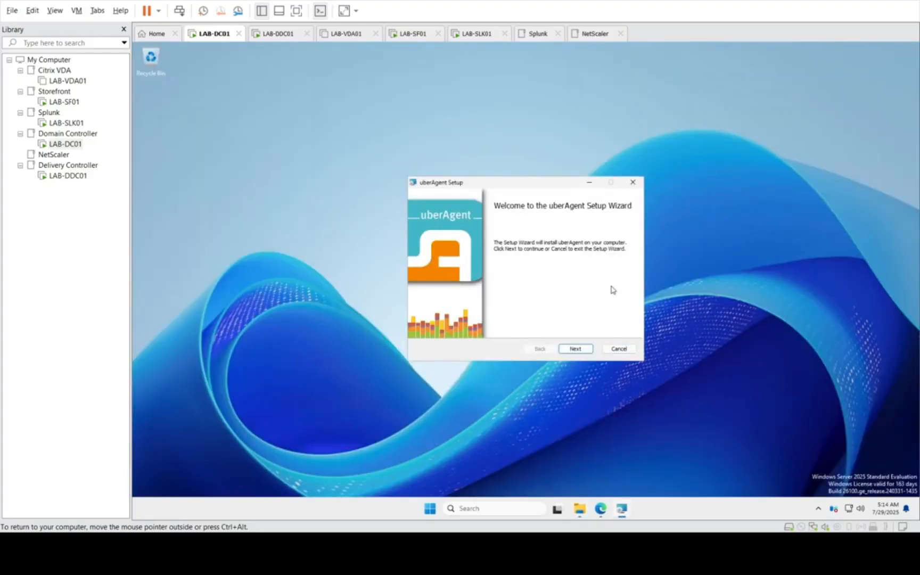
{"action": "left_click", "coordinate": [576, 350]}
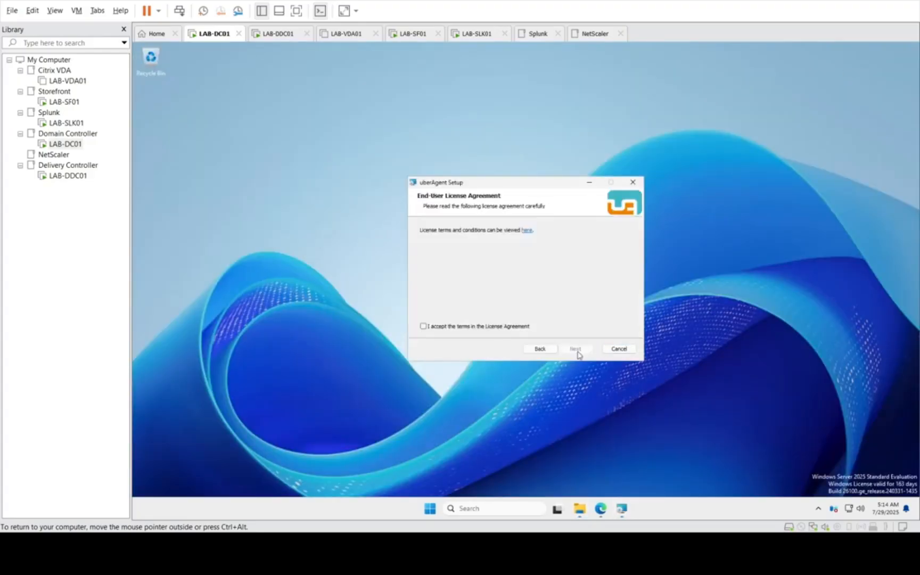
{"action": "left_click", "coordinate": [490, 327]}
{"action": "left_click", "coordinate": [577, 349]}
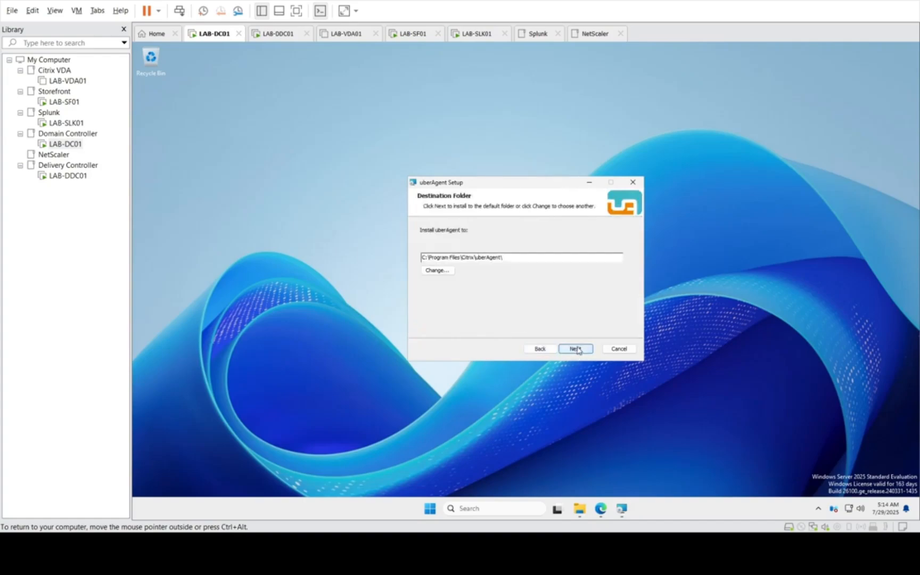
Step: Install uberAgent to the default folder with both configuration security options enabled, and finish the setup wizard
{"action": "left_click_drag", "start_coordinate": [507, 257], "coordinate": [388, 257]}
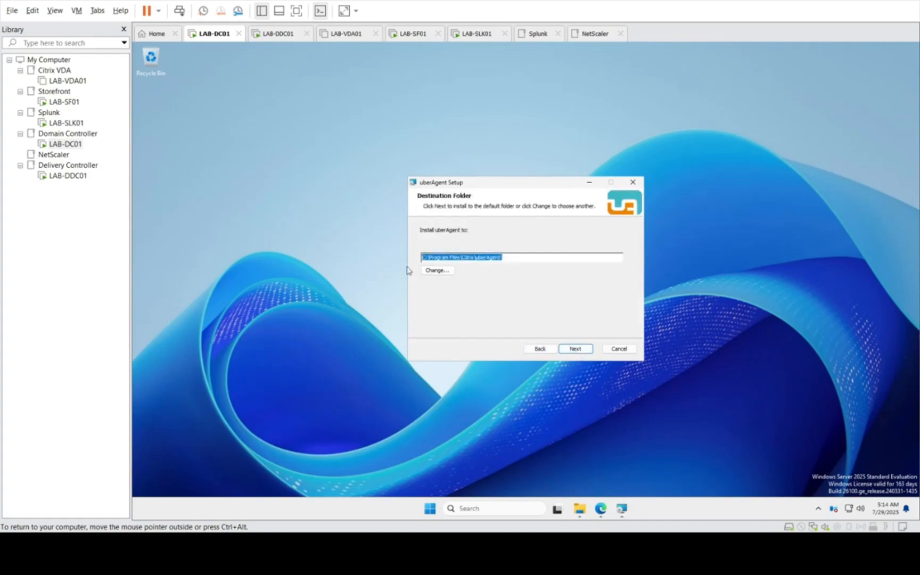
{"action": "left_click", "coordinate": [576, 349]}
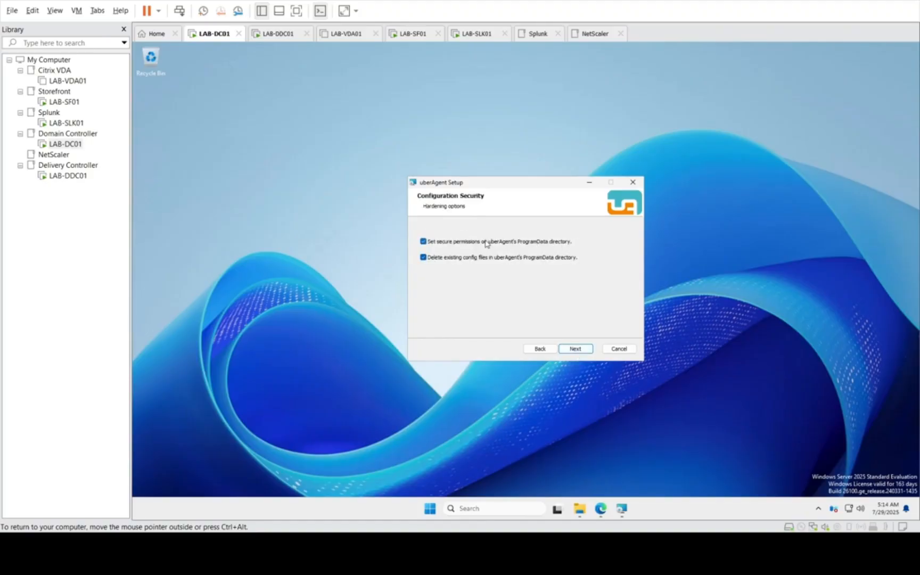
{"action": "left_click", "coordinate": [575, 349]}
{"action": "left_click", "coordinate": [570, 349]}
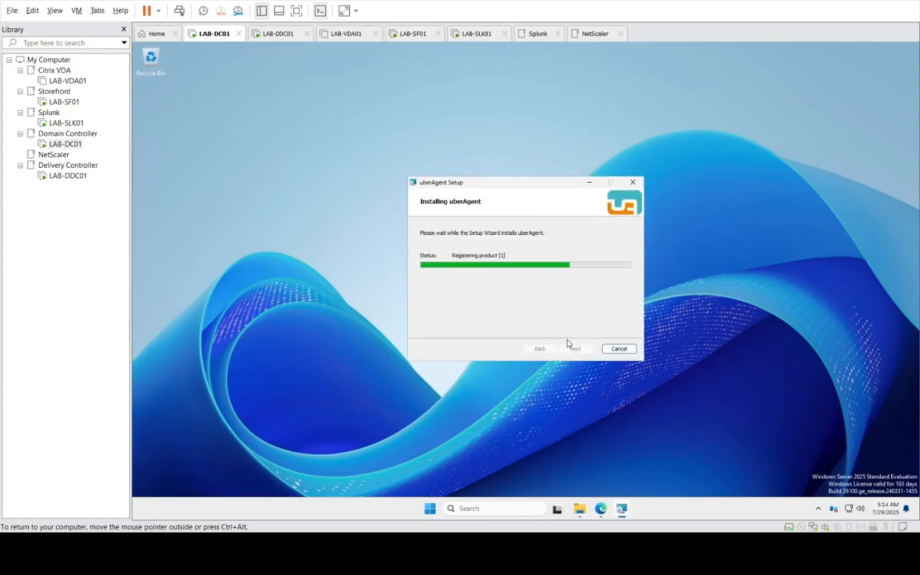
{"action": "left_click", "coordinate": [568, 346]}
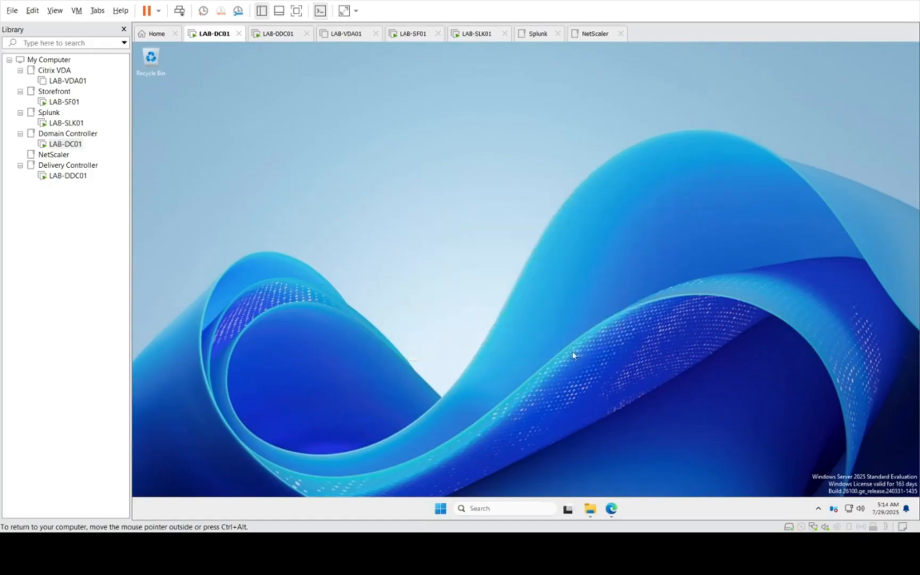
Step: On LAB-SLK01, check the HTTP Event Collector token and the TCP port listed in Splunk's data inputs
{"action": "left_click", "coordinate": [75, 123]}
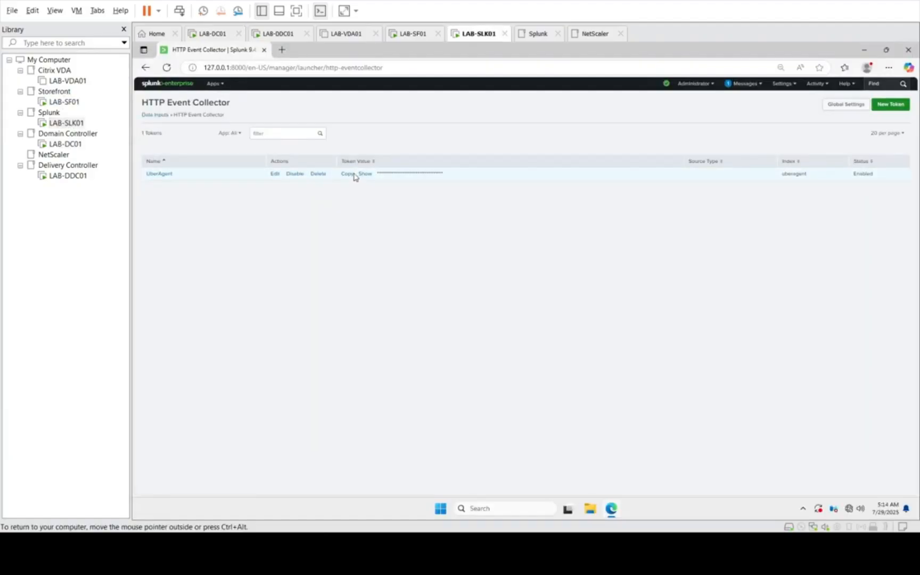
{"action": "left_click", "coordinate": [156, 115]}
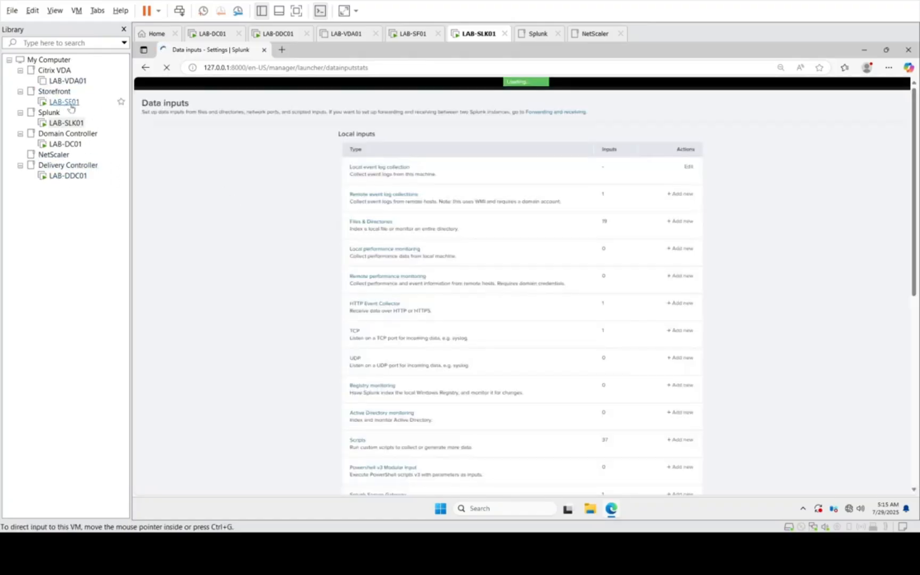
{"action": "left_click", "coordinate": [354, 331]}
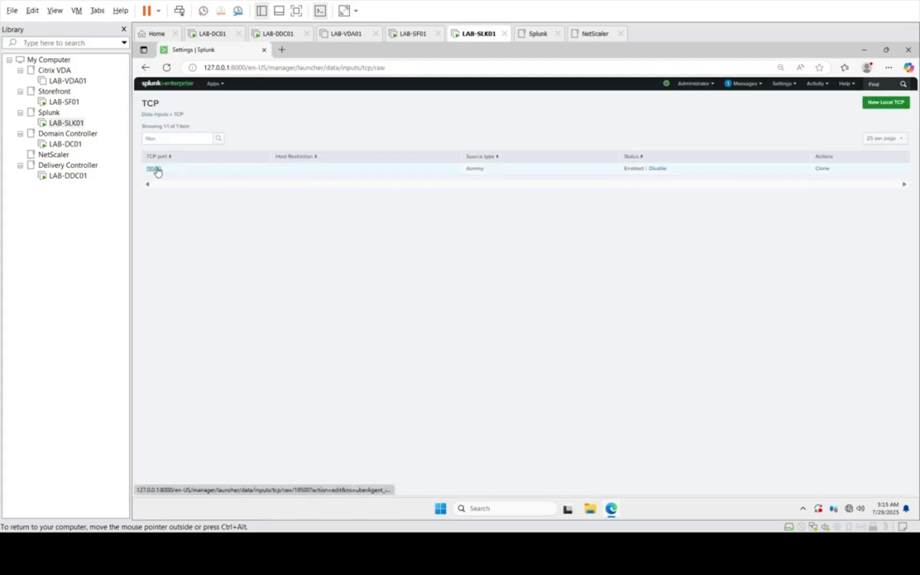
Step: Return to LAB-DC01, run appwiz.cpl to open Programs and Features, and select uberAgent in the list to check its installation
{"action": "left_click", "coordinate": [66, 144]}
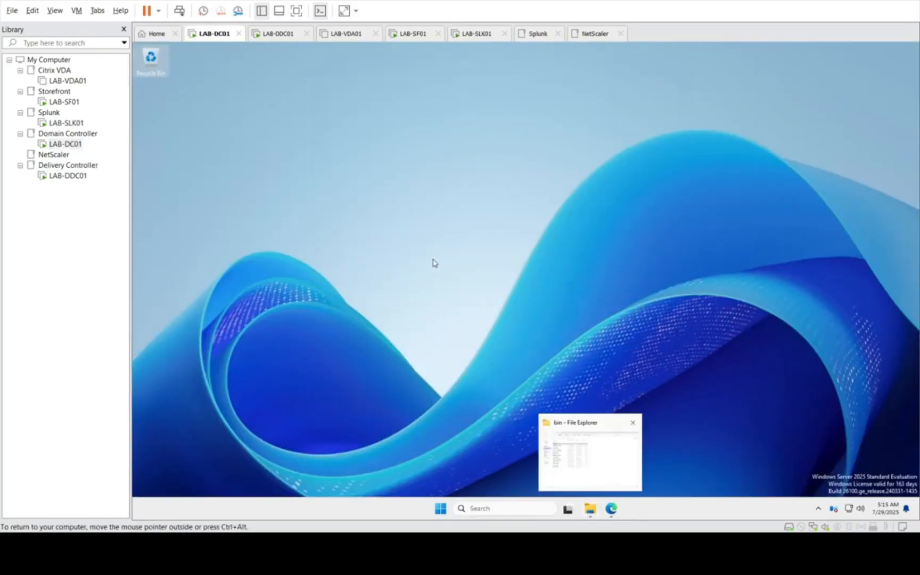
{"action": "right_click", "coordinate": [440, 509]}
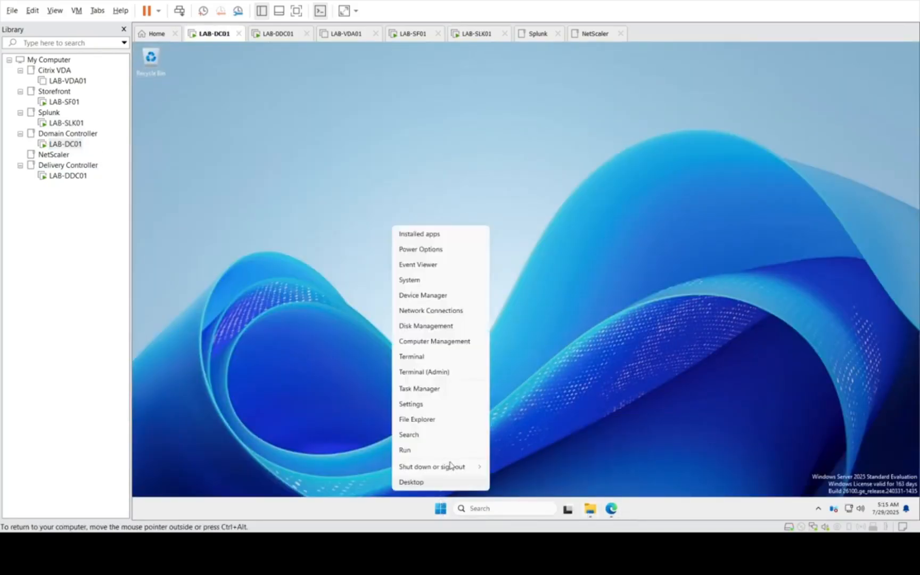
{"action": "left_click", "coordinate": [429, 450]}
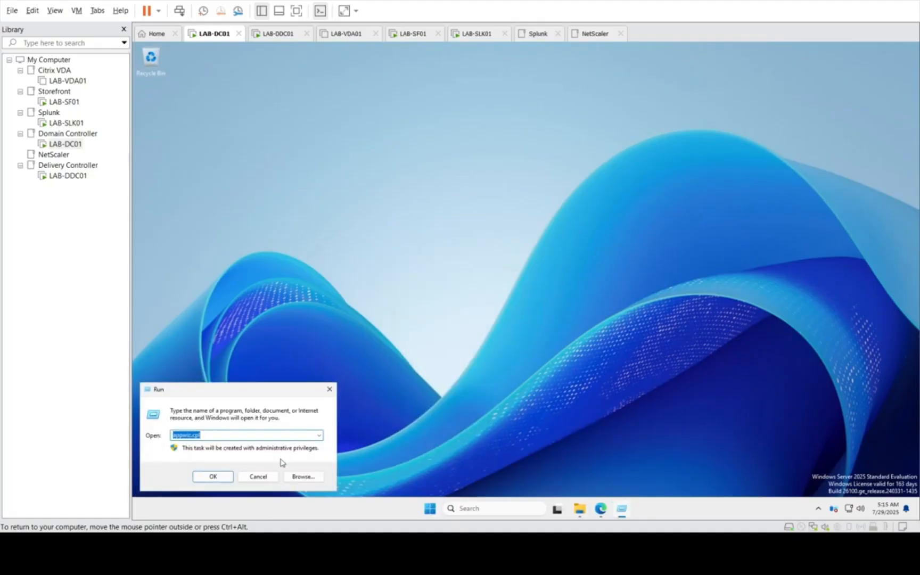
{"action": "left_click", "coordinate": [213, 476]}
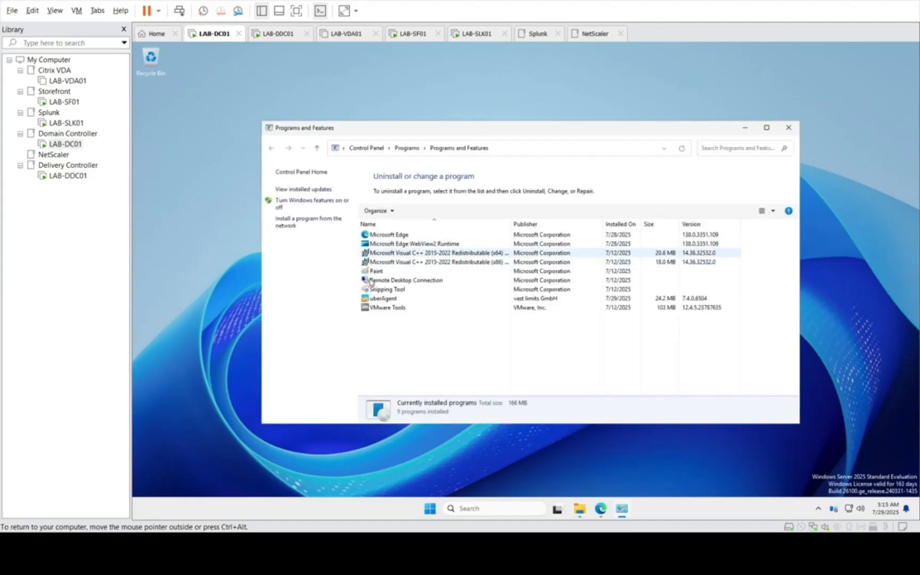
{"action": "left_click", "coordinate": [397, 298]}
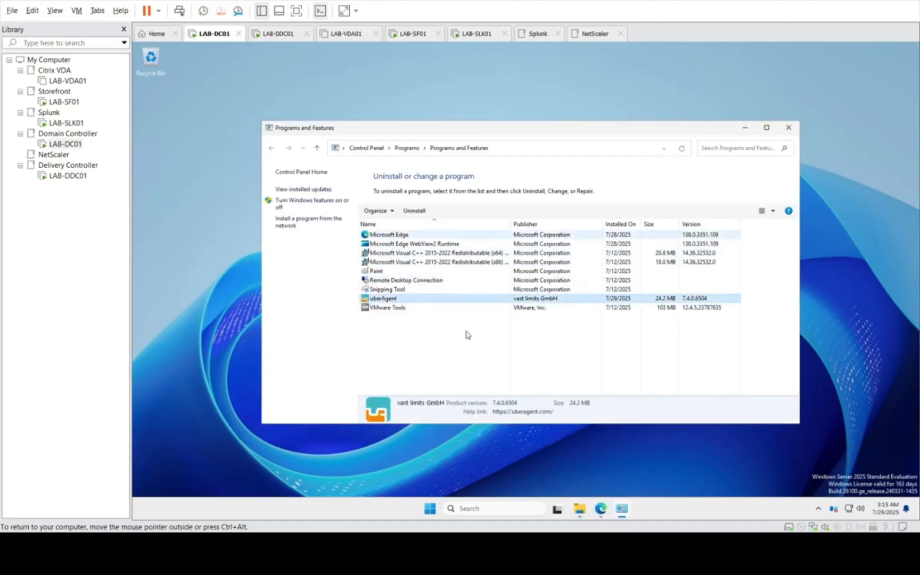
{"action": "left_click", "coordinate": [429, 507]}
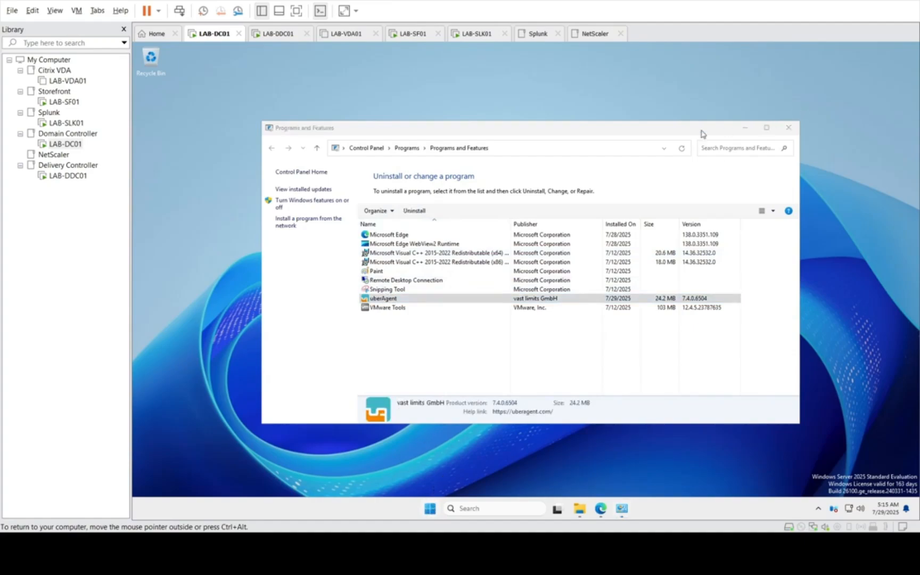
Step: Minimize Programs and Features and launch a command prompt by running cmd
{"action": "left_click", "coordinate": [745, 127]}
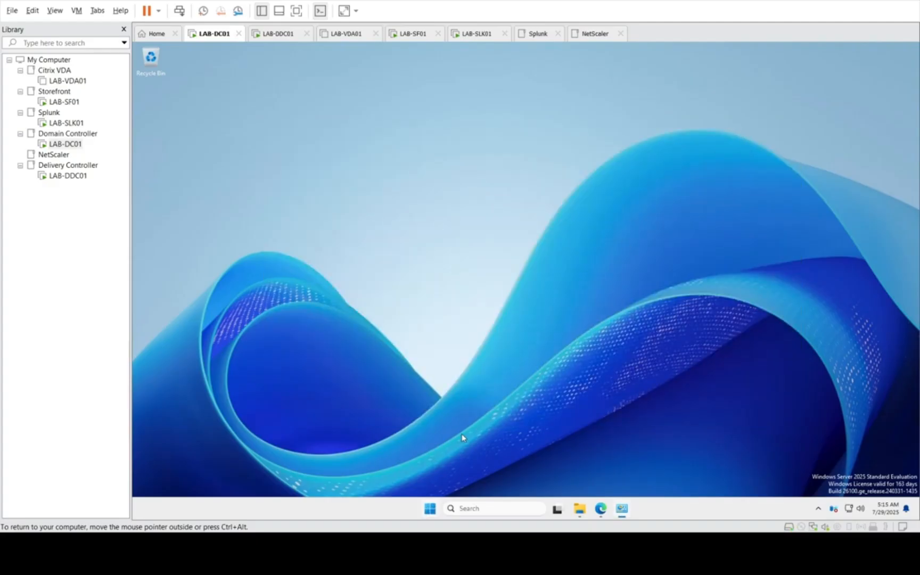
{"action": "right_click", "coordinate": [430, 506]}
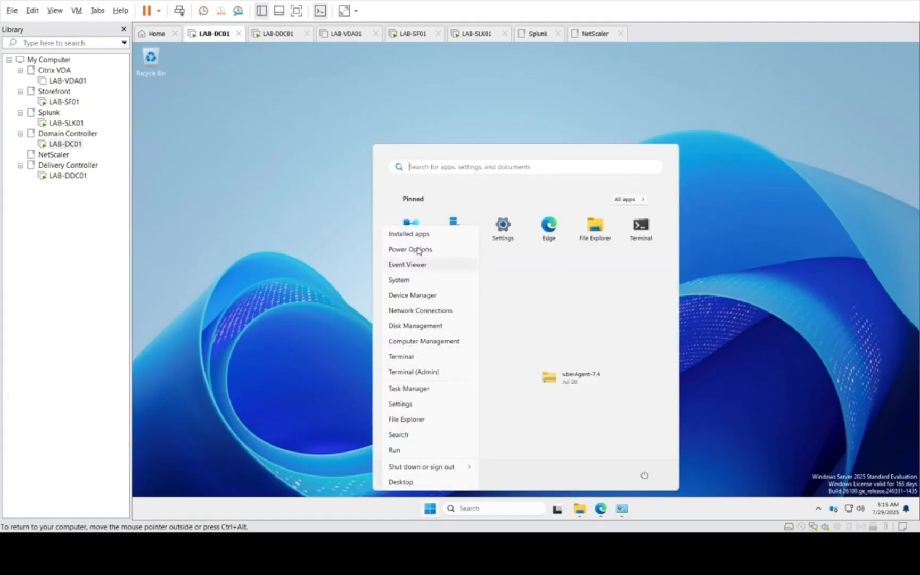
{"action": "left_click", "coordinate": [403, 453]}
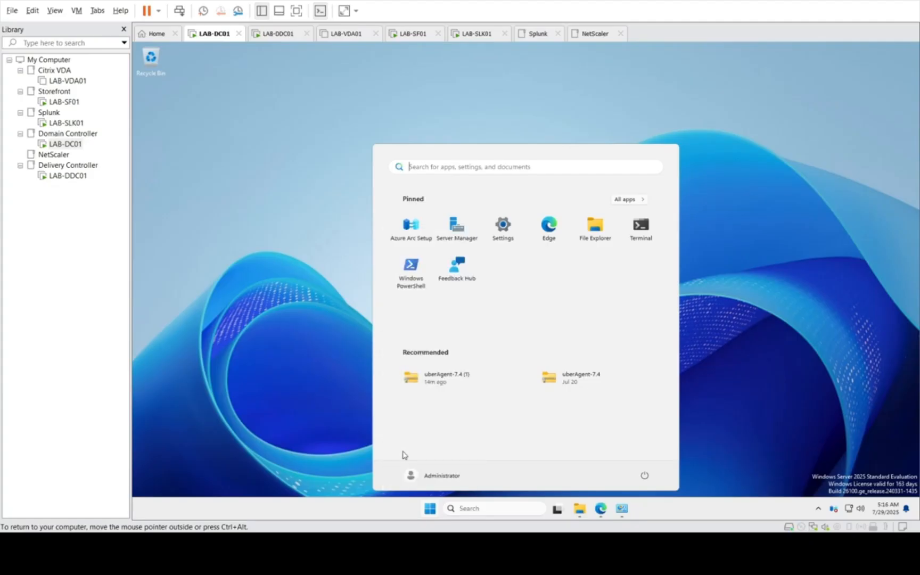
{"action": "type", "text": "c"}
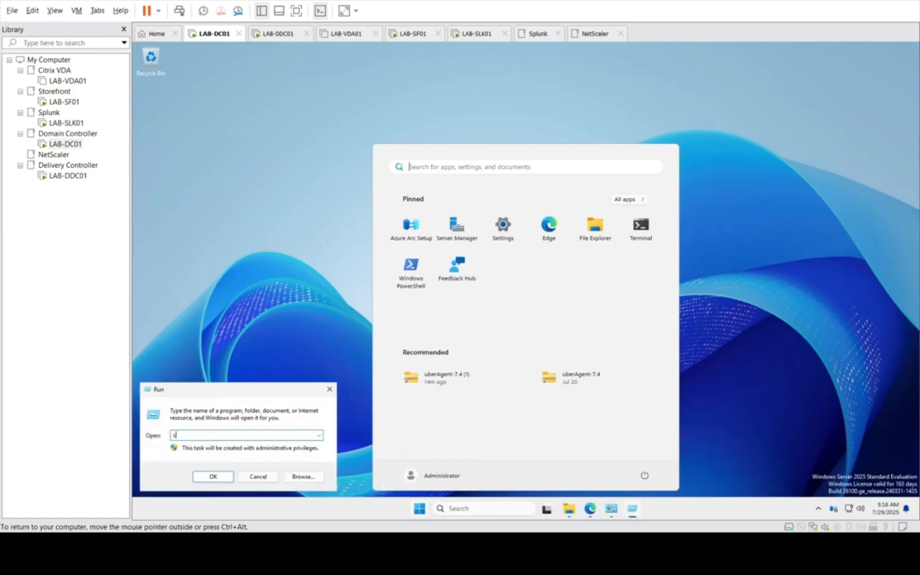
{"action": "type", "text": "md"}
{"action": "key", "text": "Return"}
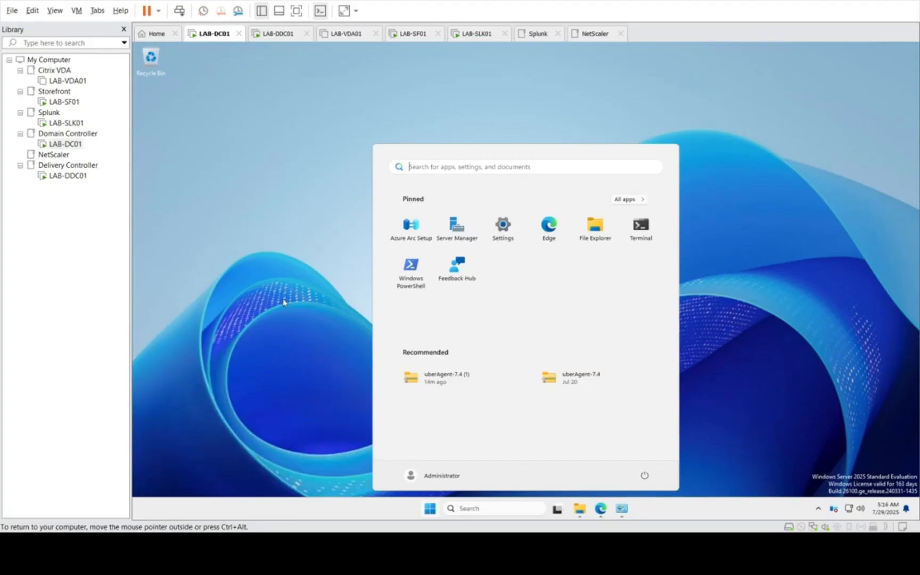
Step: Bring the File Explorer window back up and go to This PC
{"action": "left_click", "coordinate": [292, 195]}
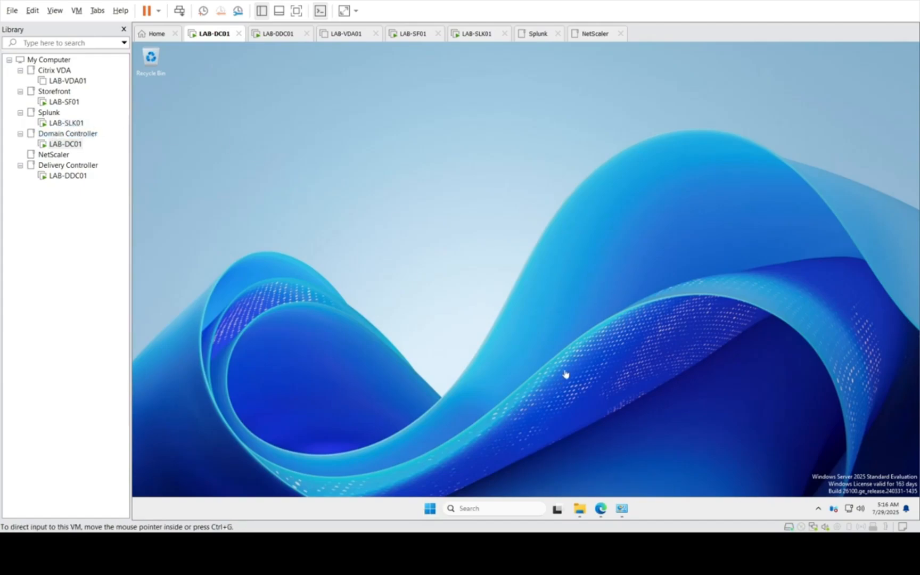
{"action": "mouse_move", "coordinate": [581, 513]}
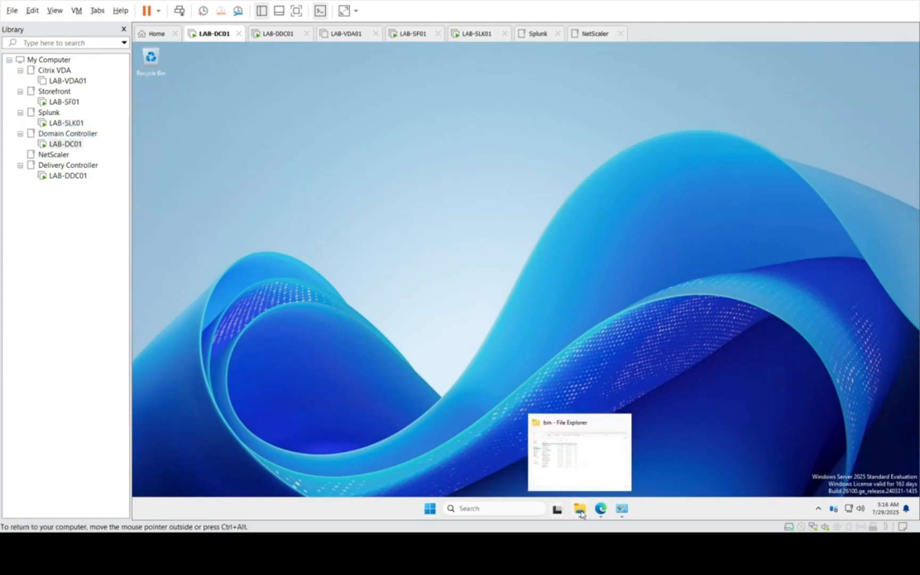
{"action": "left_click", "coordinate": [590, 450]}
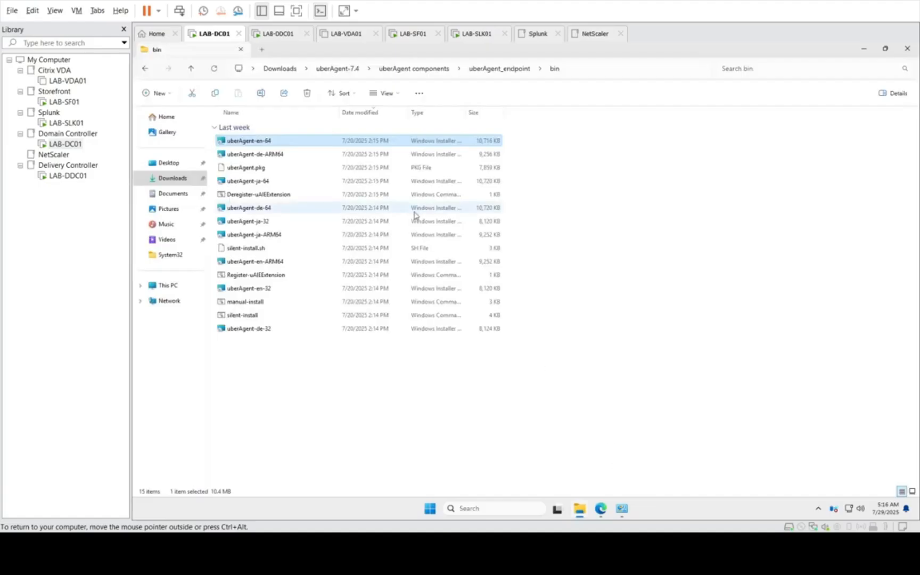
{"action": "left_click", "coordinate": [160, 286]}
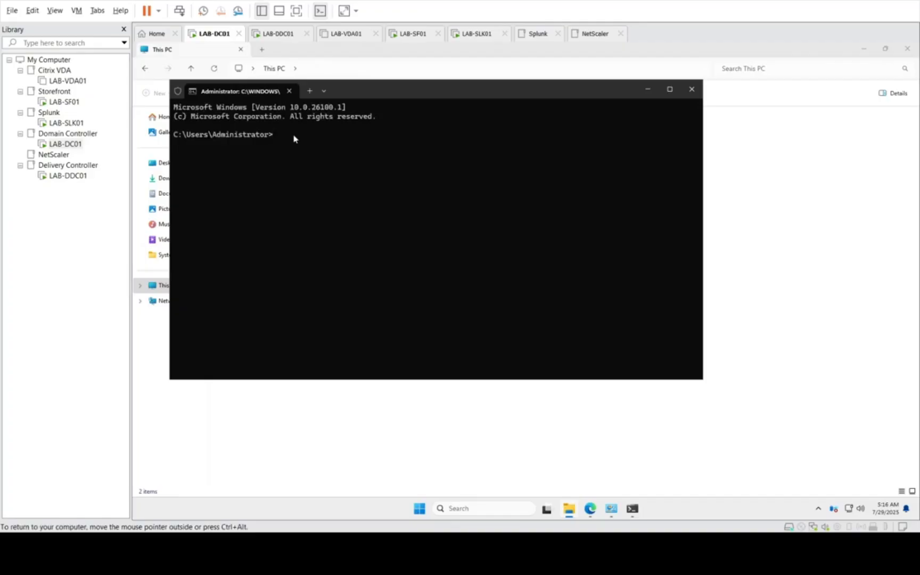
Step: Start PowerShell inside the open command prompt
{"action": "type", "text": "powershell"}
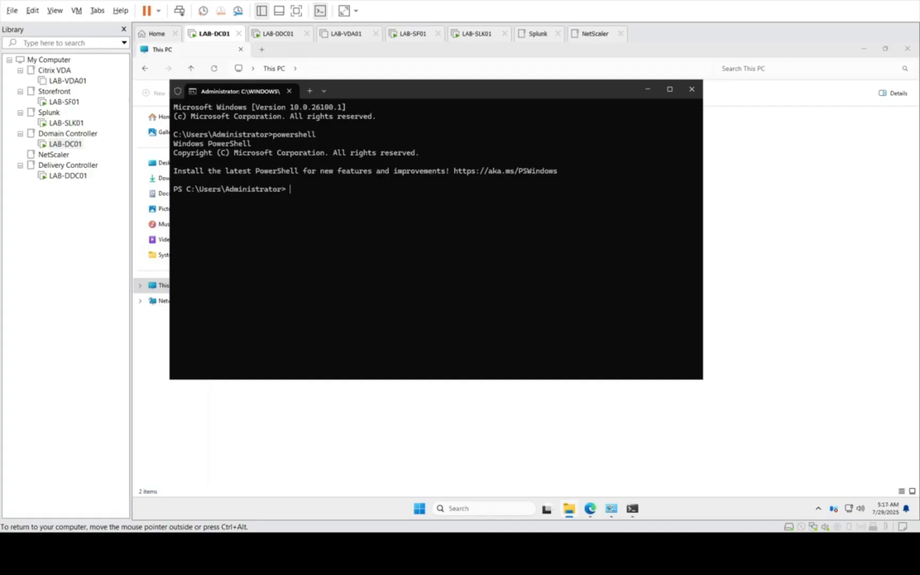
{"action": "key", "text": "Return"}
{"action": "key", "text": "Return"}
Step: Try to test the connection to the lab-solunk01 host on port 19500 with Test-NetConnection, using its full domain name
{"action": "type", "text": "Test/"}
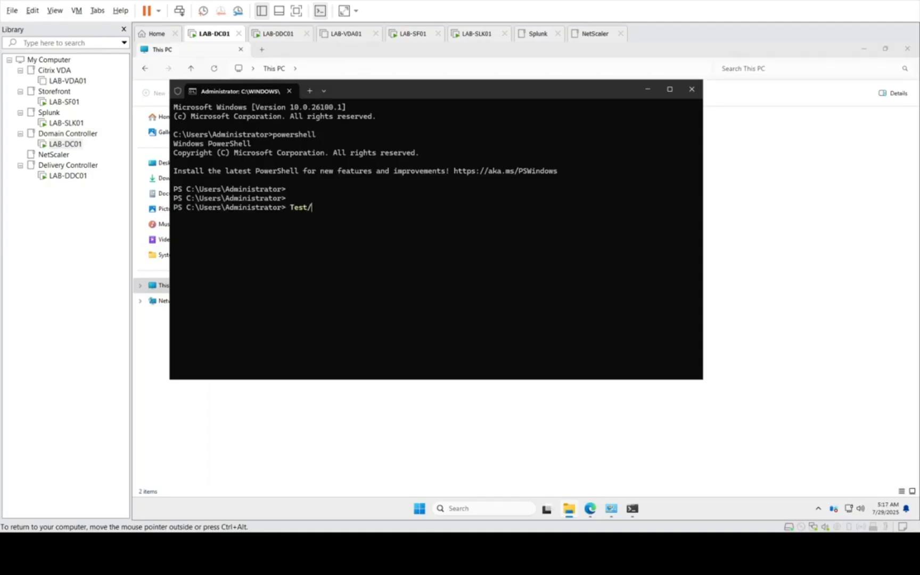
{"action": "key", "text": "BackSpace"}
{"action": "type", "text": "-netconnection -ComputerName"}
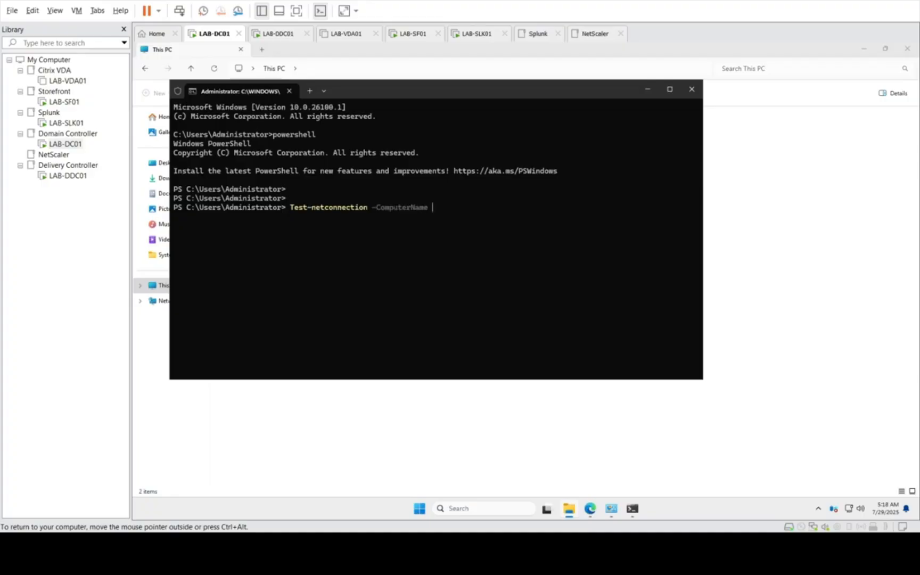
{"action": "type", "text": "lab-soluk"}
{"action": "key", "text": "BackSpace"}
{"action": "type", "text": "nk01"}
{"action": "key", "text": "BackSpace"}
{"action": "key", "text": "BackSpace"}
{"action": "type", "text": "01.amitla"}
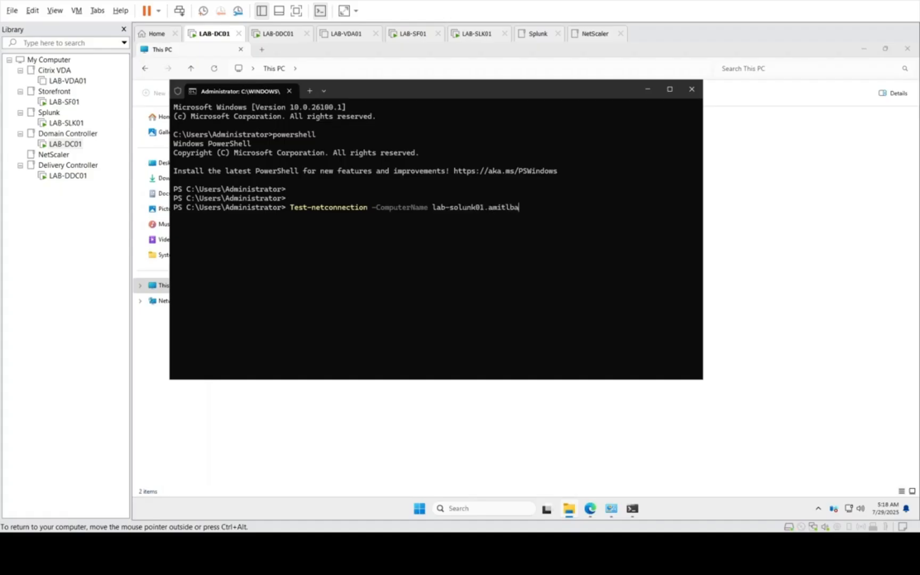
{"action": "type", "text": "b.local /port"}
{"action": "key", "text": "BackSpace"}
{"action": "key", "text": "BackSpace"}
{"action": "key", "text": "BackSpace"}
{"action": "key", "text": "BackSpace"}
{"action": "key", "text": "BackSpace"}
{"action": "type", "text": "-port 19500"}
{"action": "key", "text": "Return"}
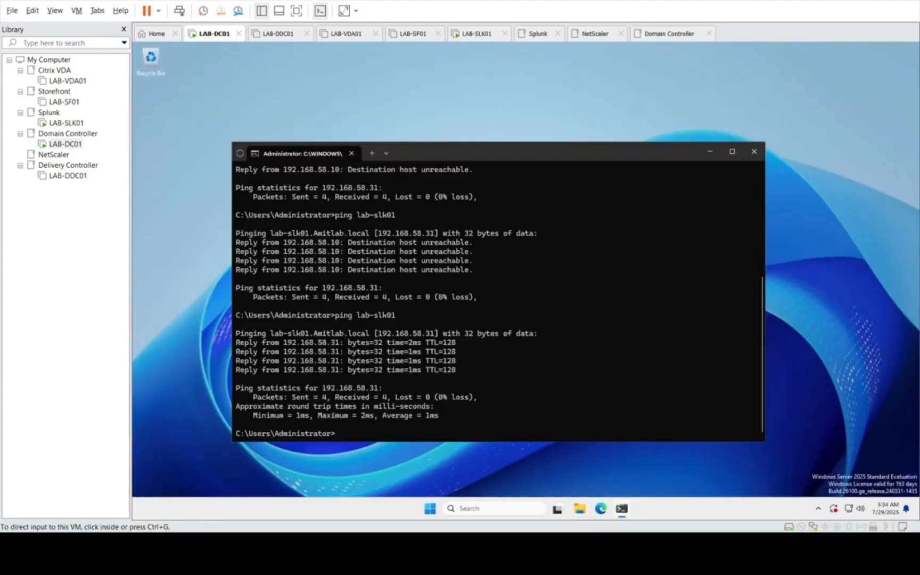
Step: Switch the LAB-DC01 terminal with the lab-slk01 ping results to PowerShell
{"action": "left_click", "coordinate": [423, 323]}
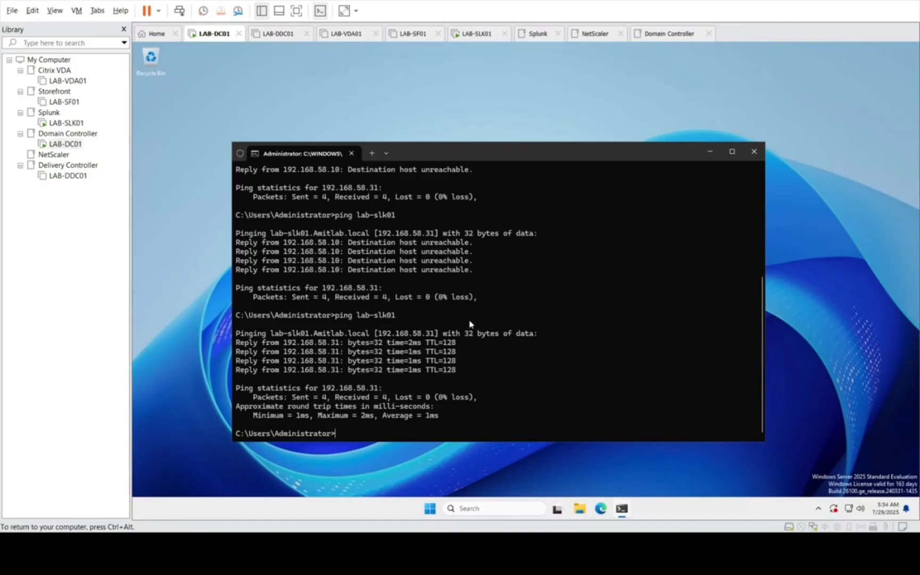
{"action": "type", "text": "tes"}
{"action": "key", "text": "BackSpace"}
{"action": "key", "text": "BackSpace"}
{"action": "key", "text": "BackSpace"}
{"action": "type", "text": "powershell"}
{"action": "key", "text": "Return"}
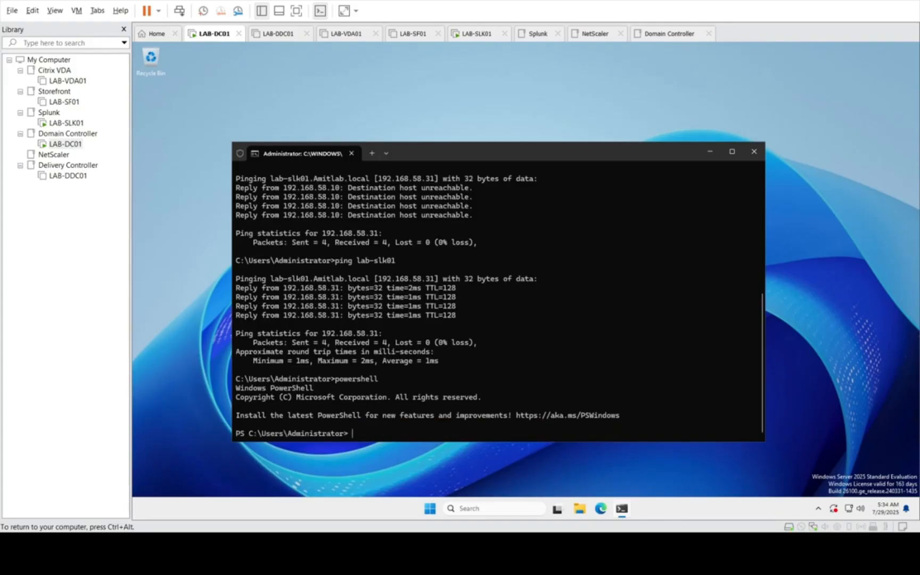
Step: Test the connection to the Splunk server by running test-netconnection -computername lab-slk01 -port 19500
{"action": "type", "text": "test-netconnection /computerna"}
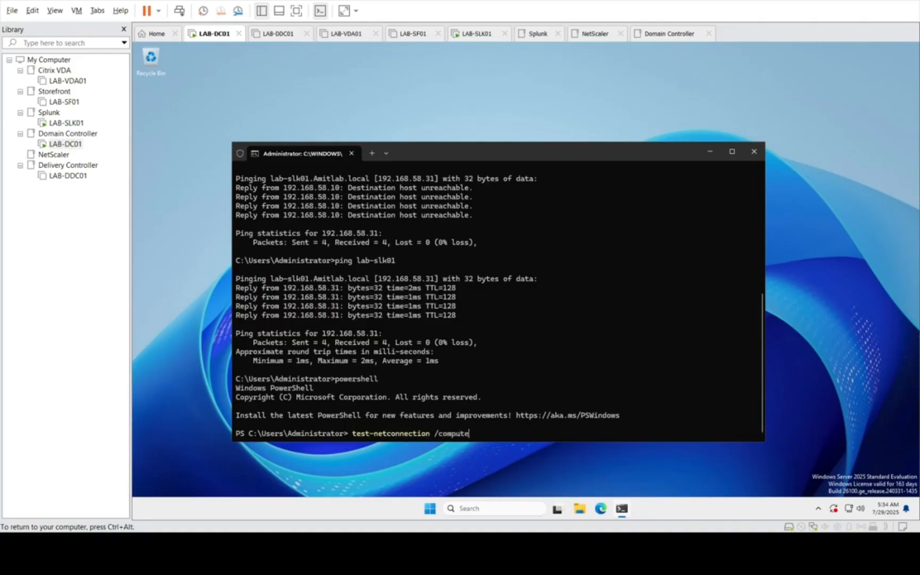
{"action": "key", "text": "BackSpace"}
{"action": "key", "text": "BackSpace"}
{"action": "key", "text": "BackSpace"}
{"action": "key", "text": "BackSpace"}
{"action": "key", "text": "BackSpace"}
{"action": "key", "text": "BackSpace"}
{"action": "key", "text": "BackSpace"}
{"action": "key", "text": "BackSpace"}
{"action": "key", "text": "BackSpace"}
{"action": "key", "text": "BackSpace"}
{"action": "key", "text": "BackSpace"}
{"action": "key", "text": "BackSpace"}
{"action": "key", "text": "BackSpace"}
{"action": "key", "text": "BackSpace"}
{"action": "key", "text": "BackSpace"}
{"action": "type", "text": "ion -com"}
{"action": "type", "text": "uter"}
{"action": "key", "text": "BackSpace"}
{"action": "key", "text": "BackSpace"}
{"action": "key", "text": "BackSpace"}
{"action": "key", "text": "BackSpace"}
{"action": "type", "text": "putername"}
{"action": "type", "text": " lab/"}
{"action": "type", "text": "sl"}
{"action": "type", "text": "k01"}
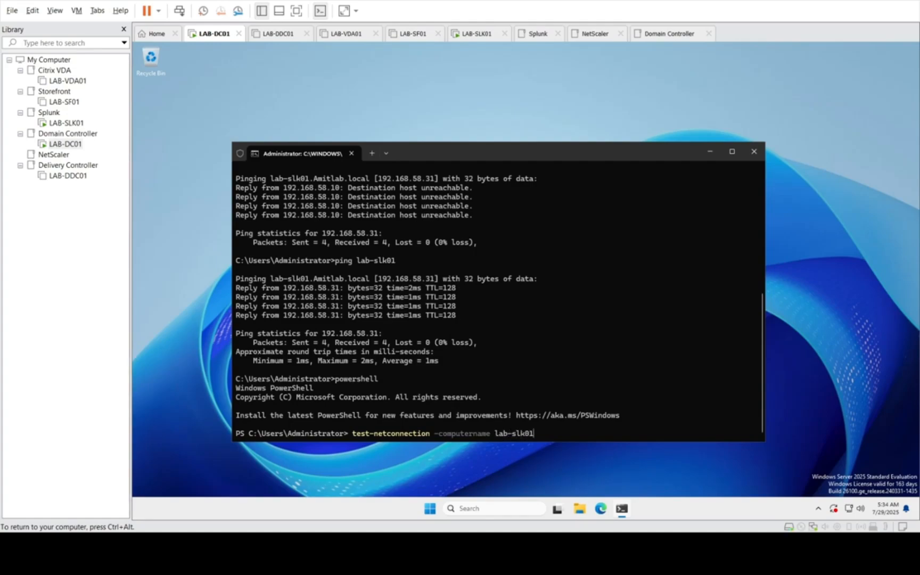
{"action": "type", "text": " -port 19500"}
{"action": "key", "text": "Return"}
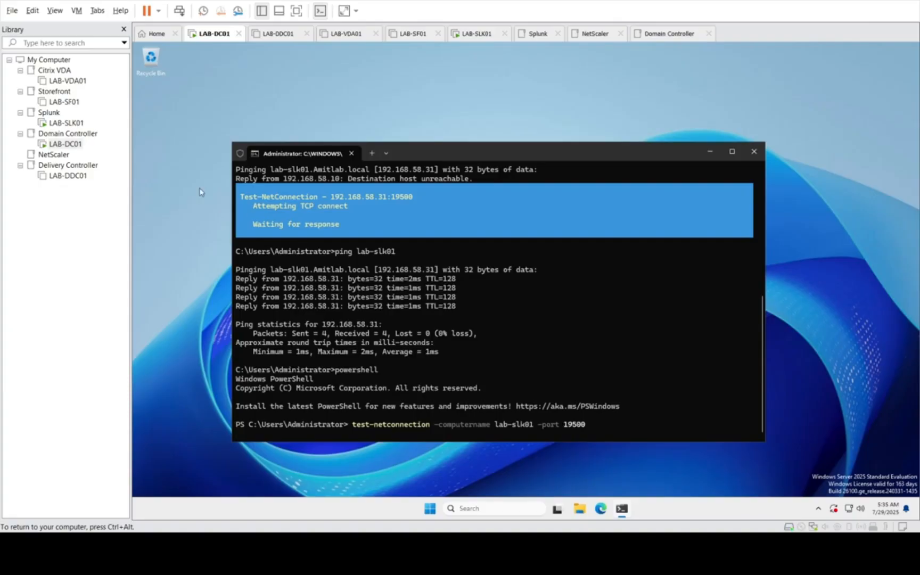
Step: Switch to LAB-SLK01 and run ipconfig again to check its IP configuration
{"action": "left_click", "coordinate": [72, 124]}
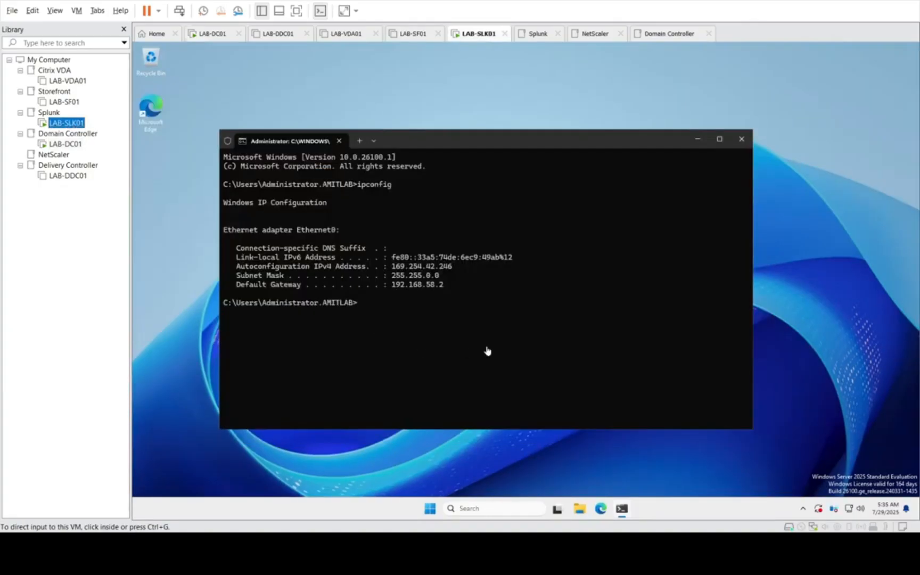
{"action": "left_click", "coordinate": [433, 341]}
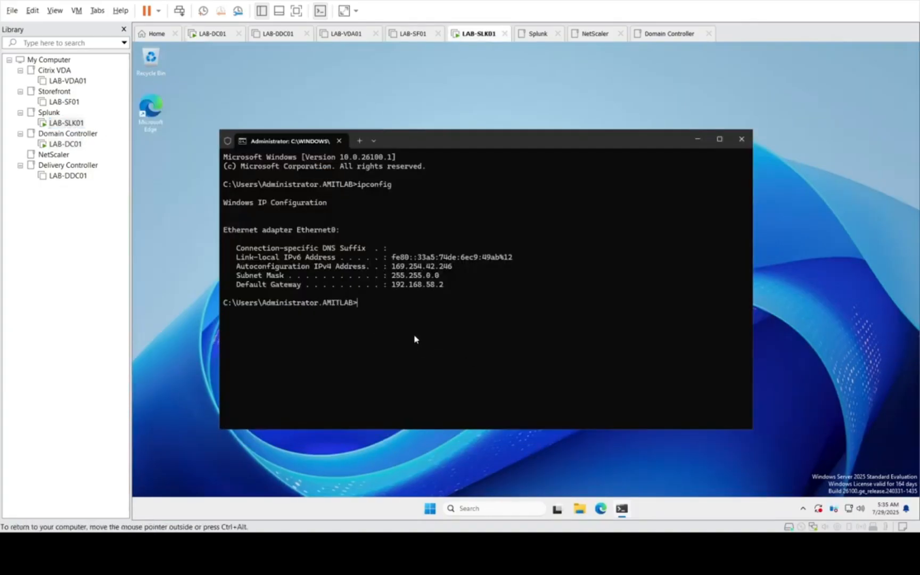
{"action": "key", "text": "Up"}
{"action": "key", "text": "Return"}
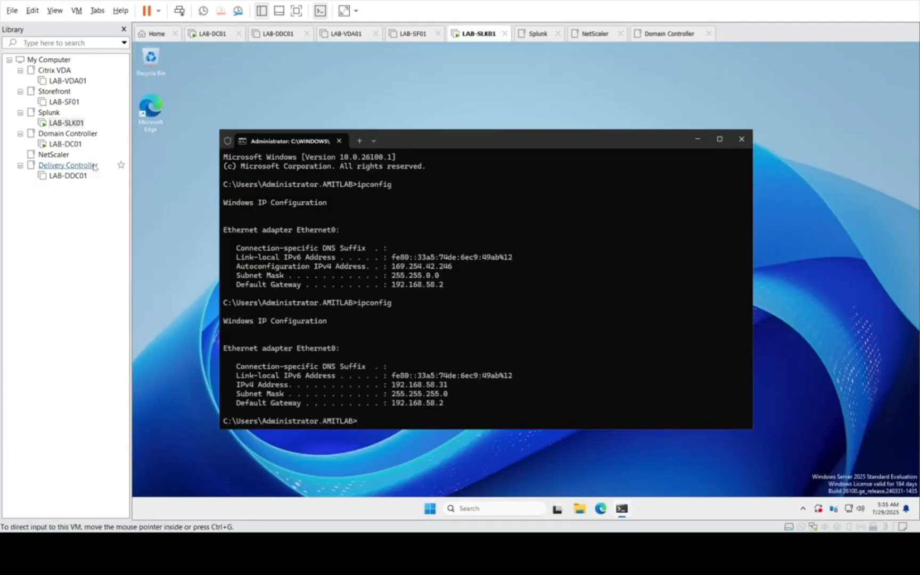
Step: Return to LAB-DC01, check the port test output, and minimize the terminal
{"action": "left_click", "coordinate": [65, 143]}
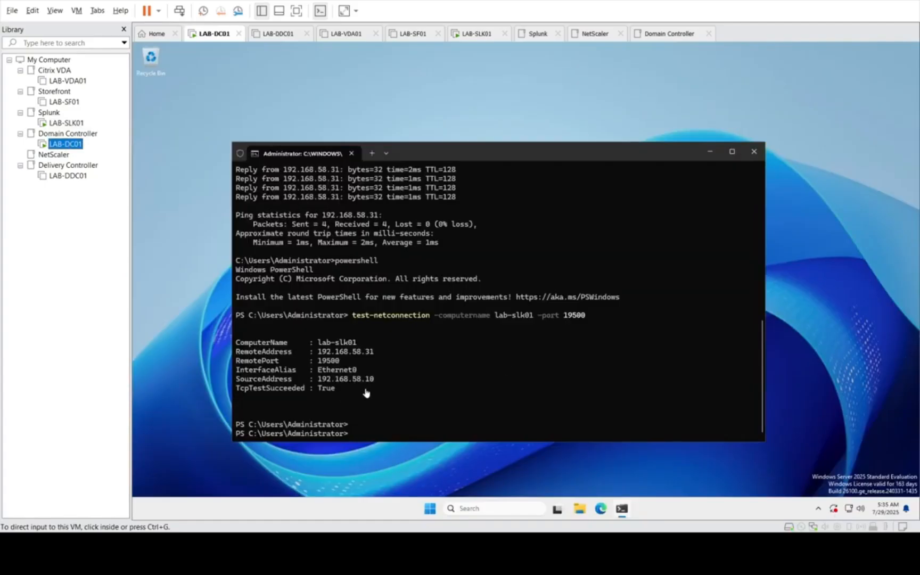
{"action": "left_click", "coordinate": [711, 156]}
{"action": "left_click", "coordinate": [710, 153]}
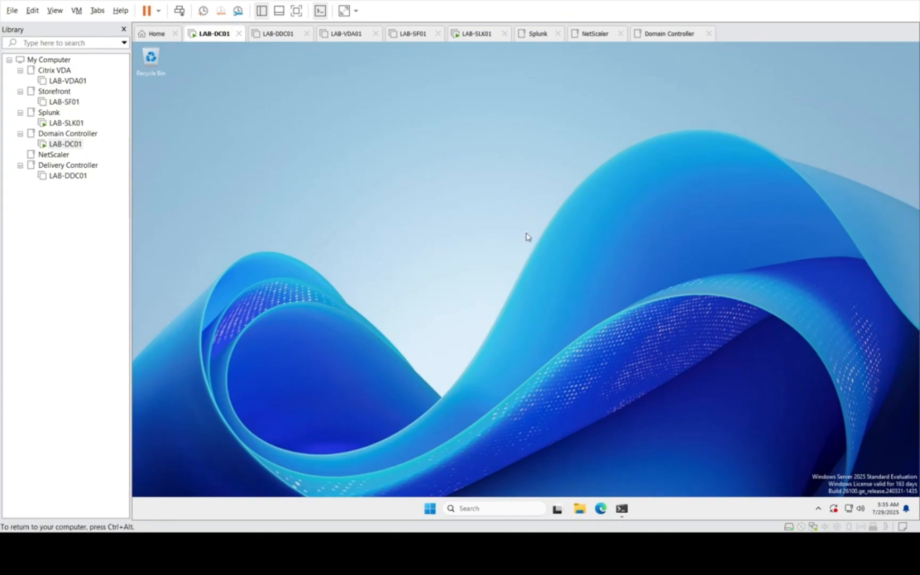
Step: Open File Explorer and browse to C:\Program Files\Citrix\uberAgent to examine the installed files
{"action": "key", "text": "super+e"}
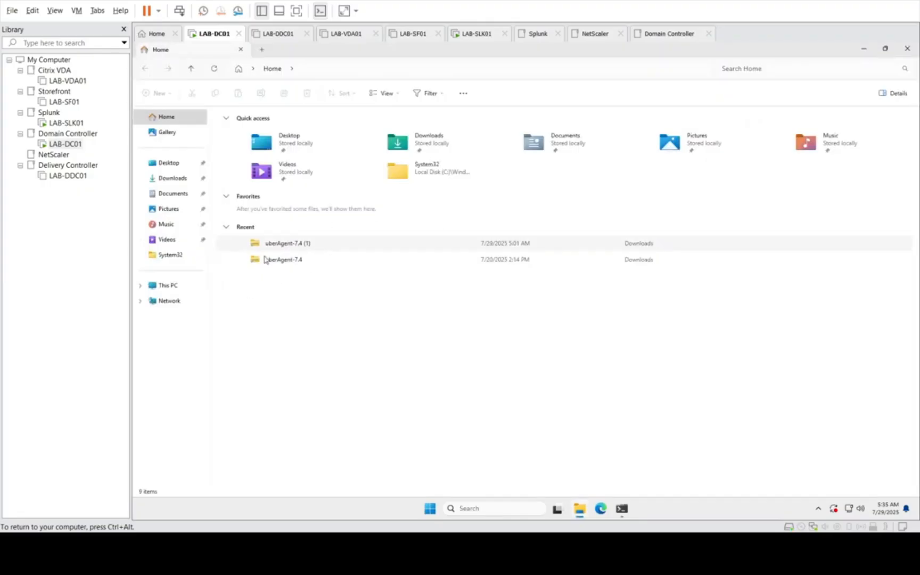
{"action": "left_click", "coordinate": [180, 287]}
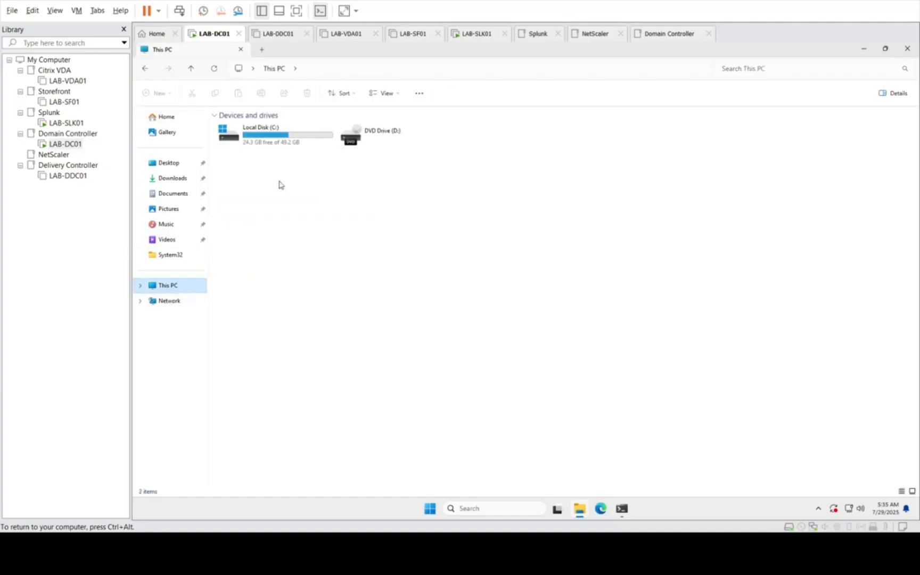
{"action": "left_click", "coordinate": [261, 136]}
{"action": "double_click", "coordinate": [261, 136]}
{"action": "double_click", "coordinate": [256, 140]}
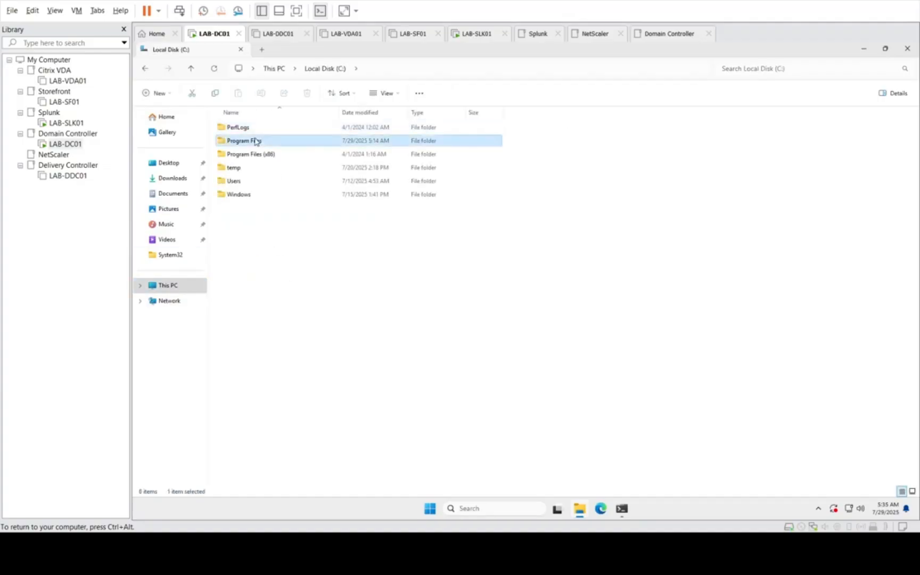
{"action": "left_click", "coordinate": [241, 128]}
{"action": "double_click", "coordinate": [241, 128]}
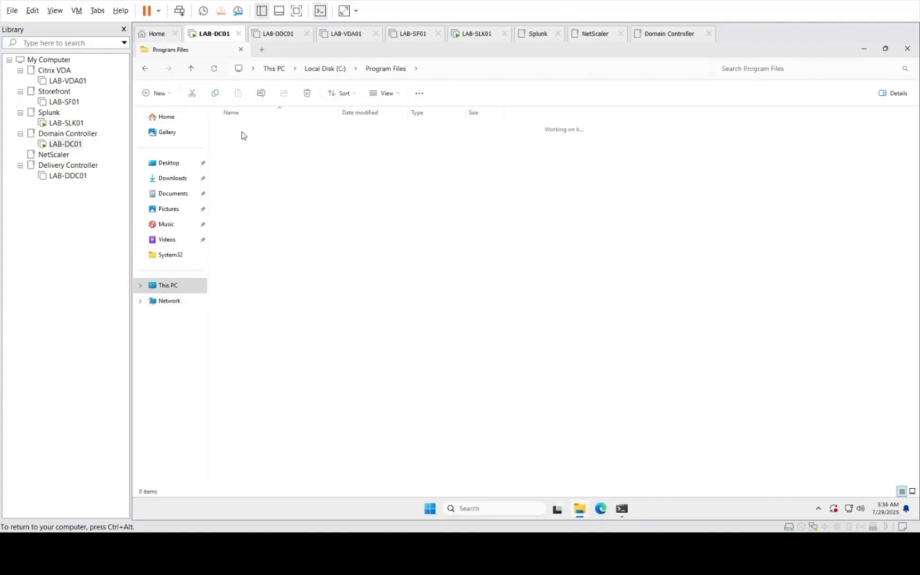
{"action": "left_click", "coordinate": [244, 128]}
{"action": "double_click", "coordinate": [243, 128]}
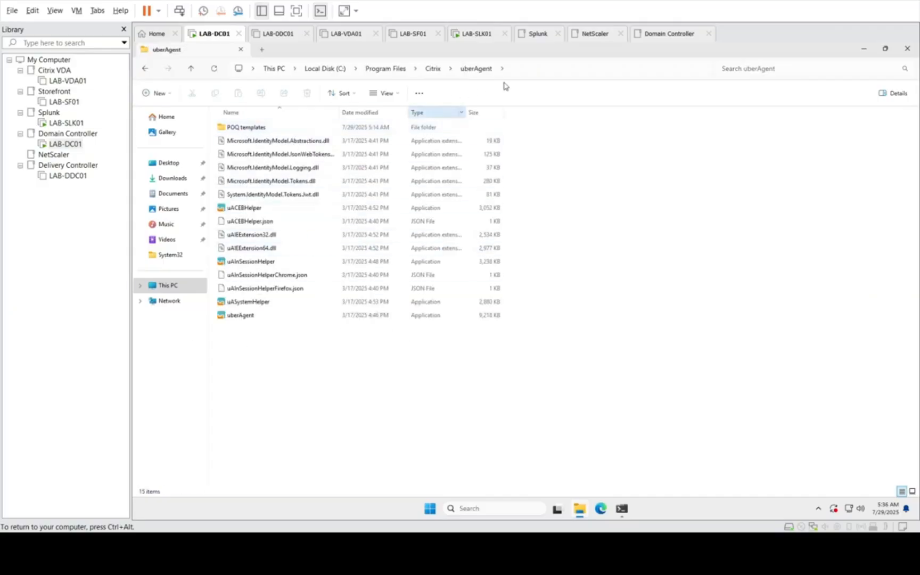
Step: Go to %programdata% and open the vast limits\uberAgent\Configuration folder
{"action": "left_click", "coordinate": [543, 72]}
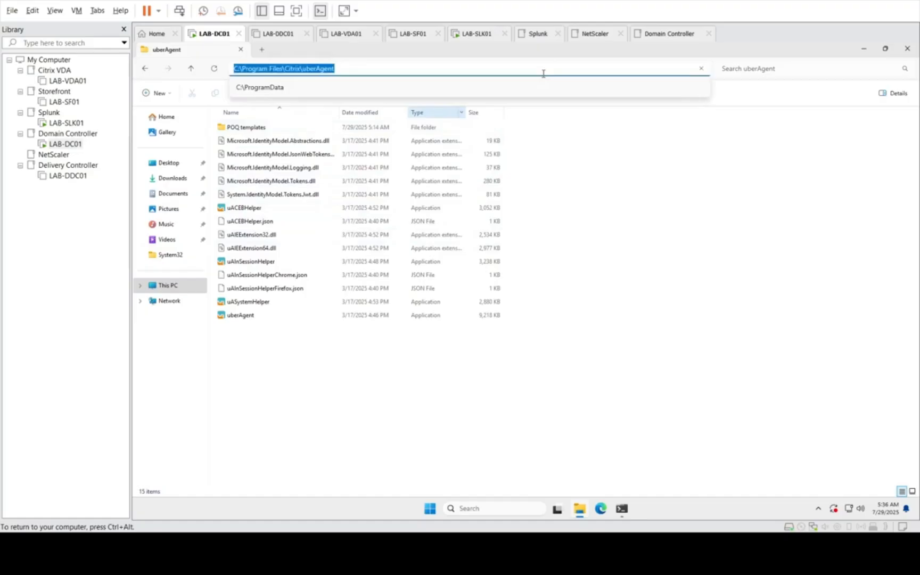
{"action": "type", "text": "%p"}
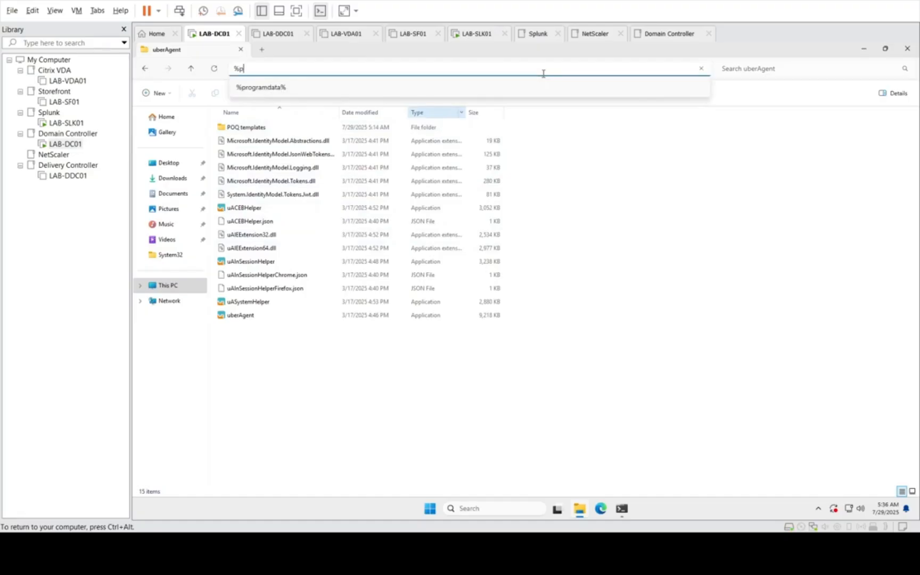
{"action": "key", "text": "Down"}
{"action": "key", "text": "Return"}
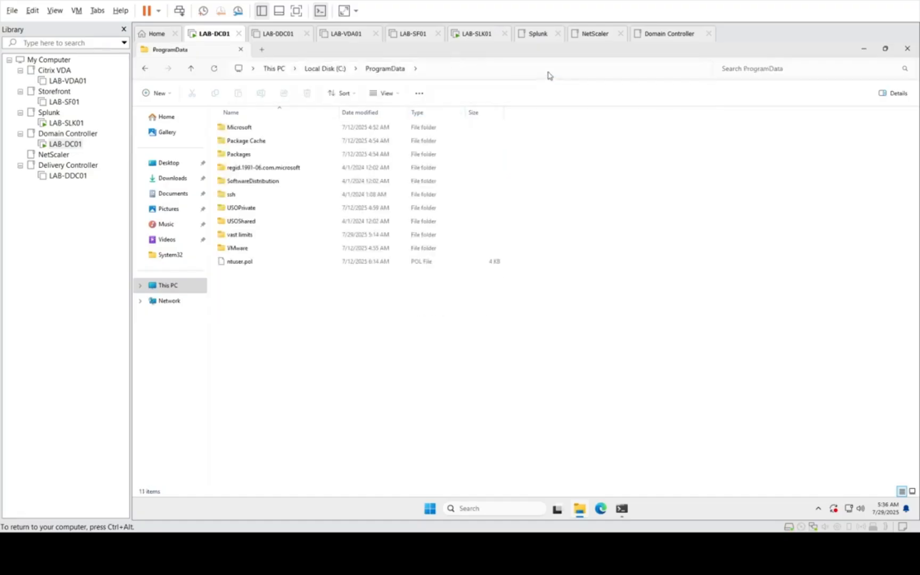
{"action": "double_click", "coordinate": [241, 235]}
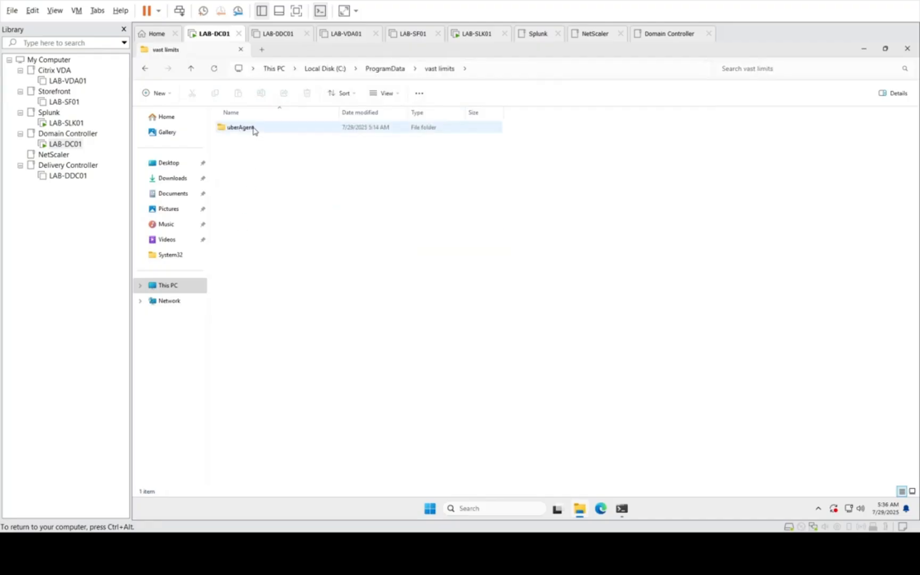
{"action": "double_click", "coordinate": [253, 128]}
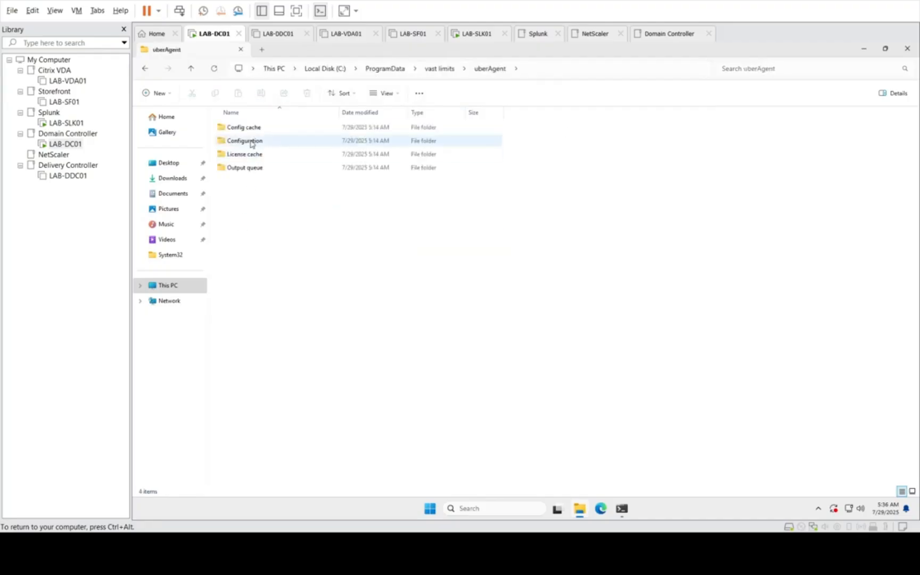
{"action": "double_click", "coordinate": [249, 141]}
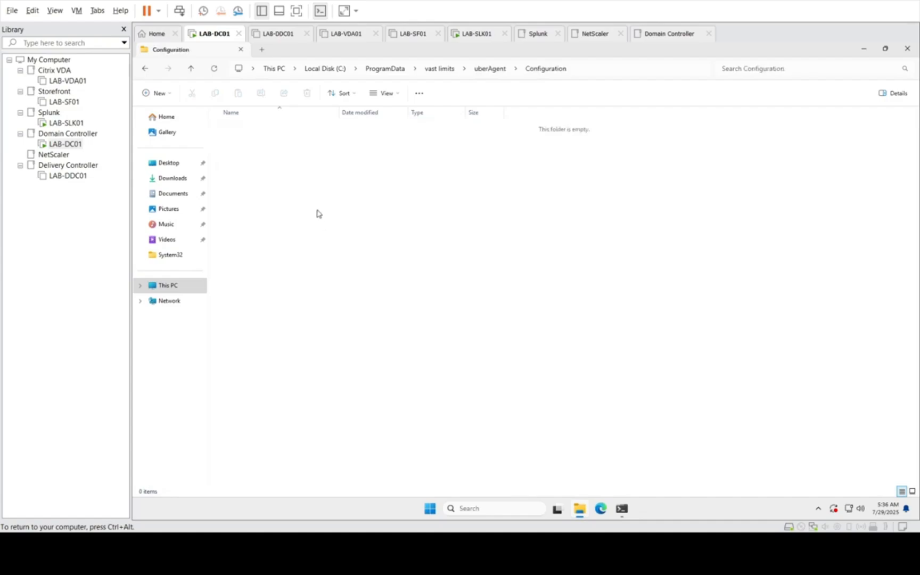
Step: Run uAConfigSupportTool64 as administrator from the uAConfigSupportTool_1.0.1 folder in Downloads and start configuring uberAgent
{"action": "left_click", "coordinate": [863, 51]}
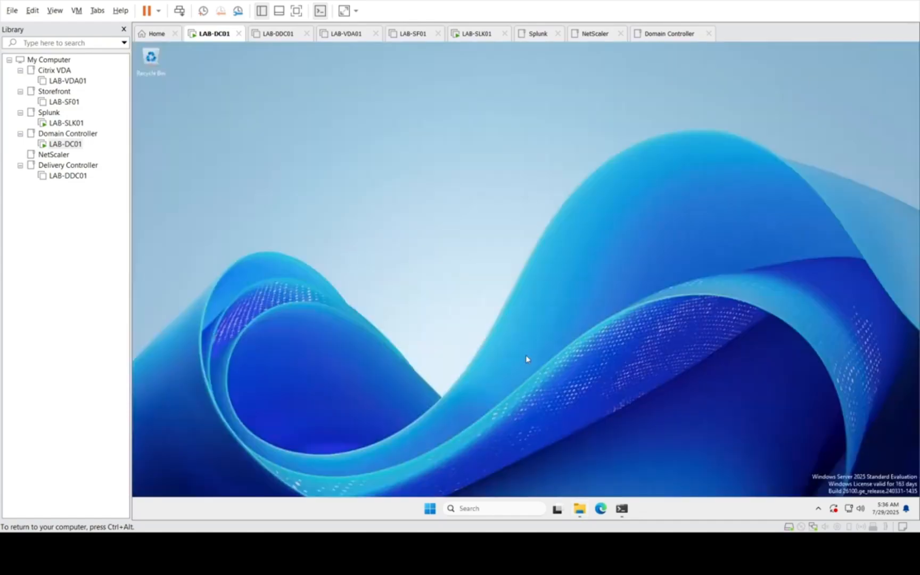
{"action": "left_click", "coordinate": [578, 510]}
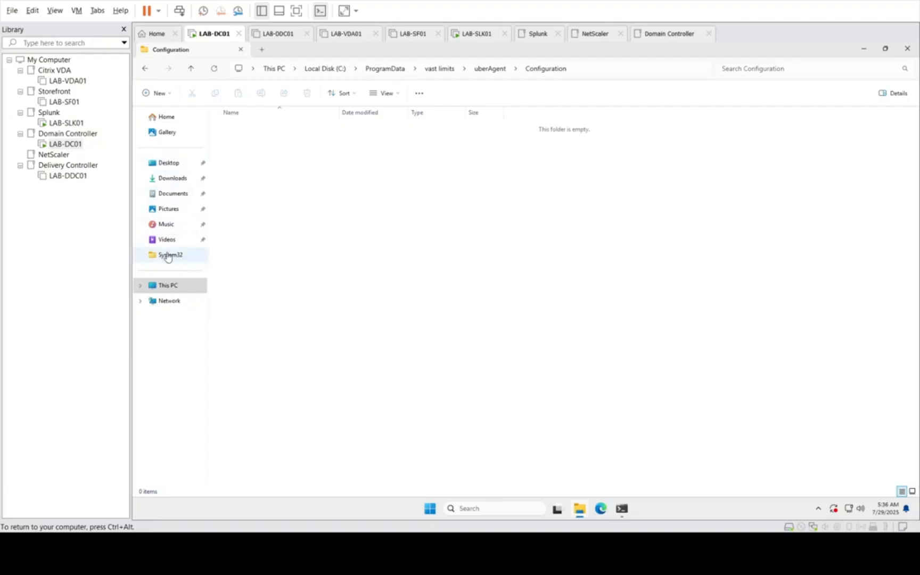
{"action": "left_click", "coordinate": [180, 182]}
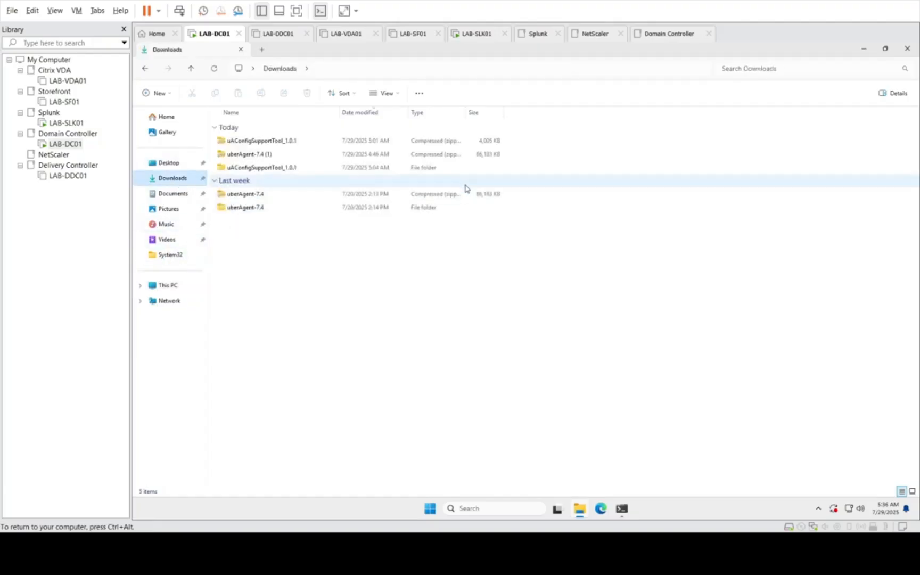
{"action": "double_click", "coordinate": [261, 169]}
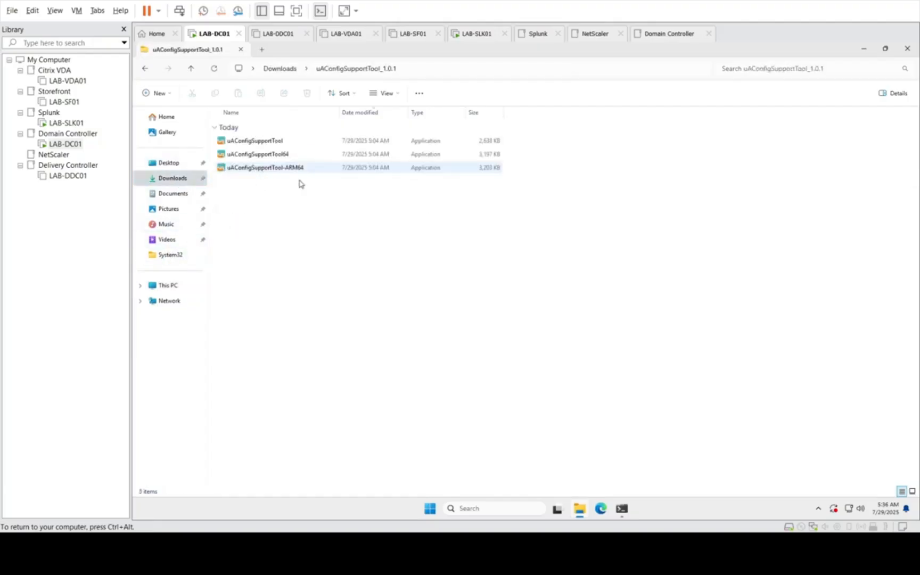
{"action": "right_click", "coordinate": [270, 160]}
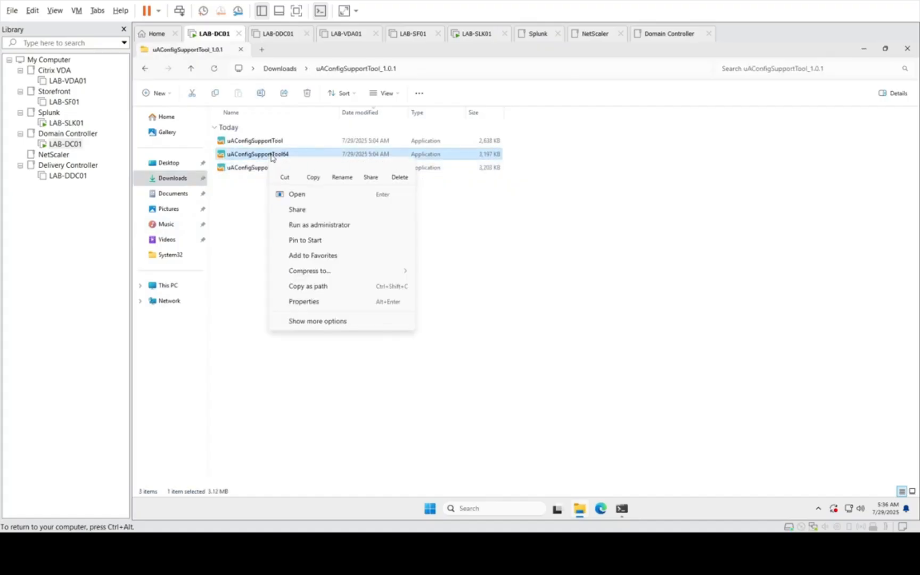
{"action": "left_click", "coordinate": [294, 226]}
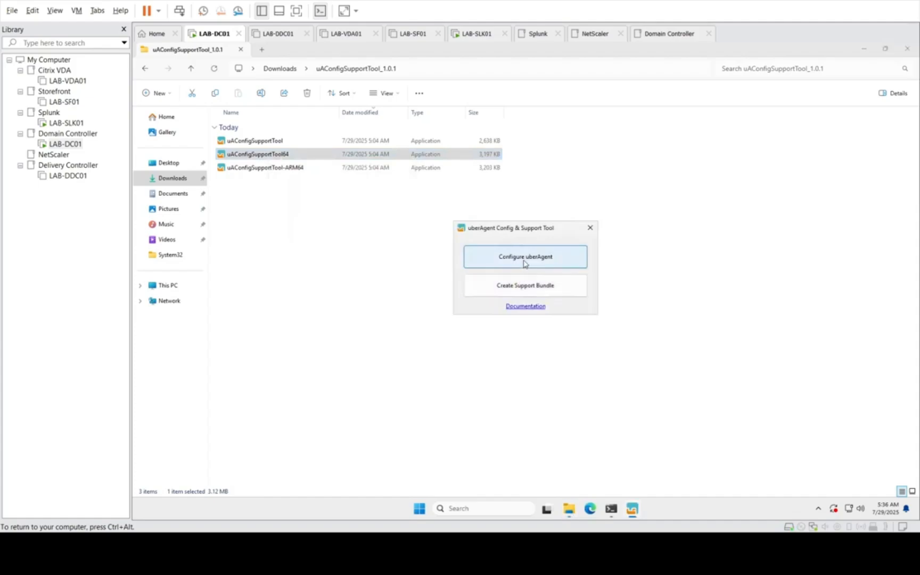
{"action": "left_click", "coordinate": [522, 265]}
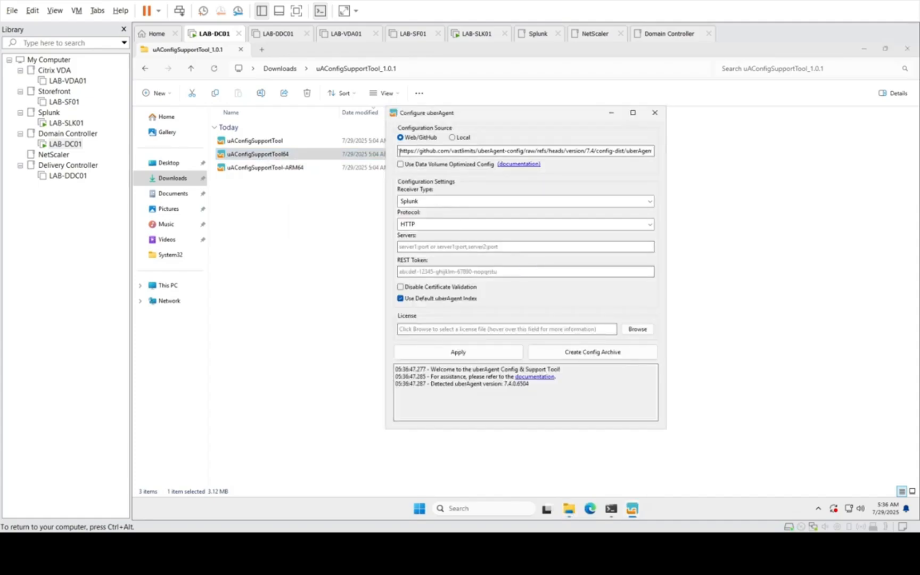
Step: Check the GitHub configuration source URL, enable the data volume optimized config, and choose Splunk as the receiver type
{"action": "left_click_drag", "start_coordinate": [399, 150], "coordinate": [676, 155]}
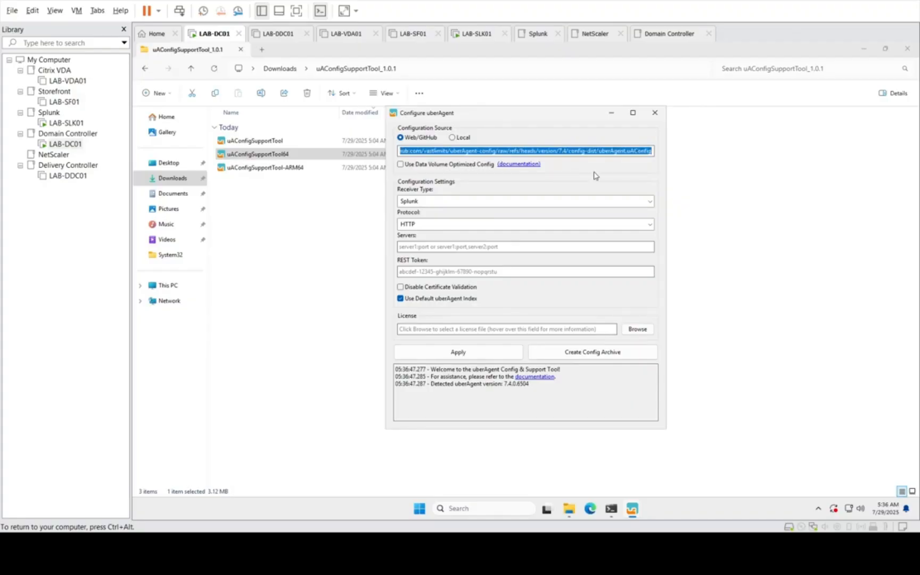
{"action": "left_click", "coordinate": [566, 151]}
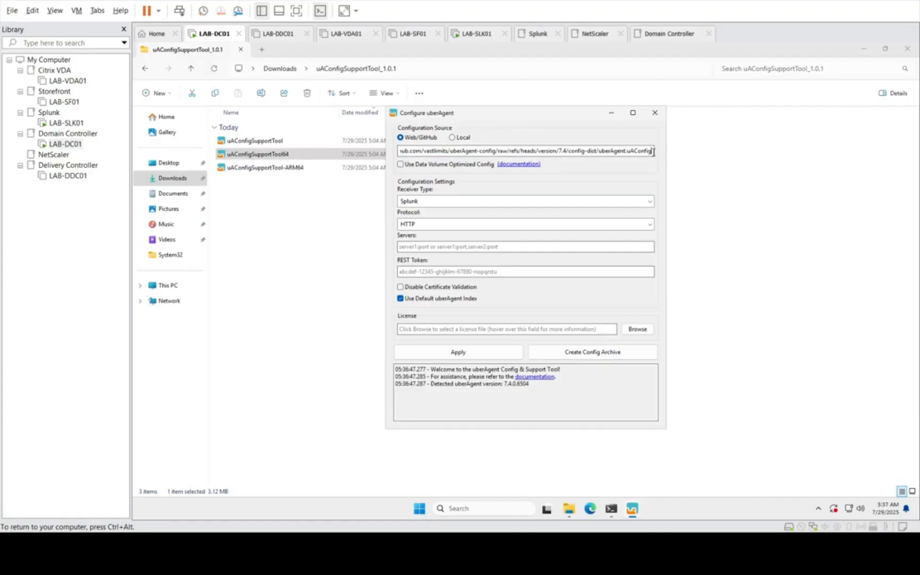
{"action": "left_click_drag", "start_coordinate": [654, 151], "coordinate": [371, 145]}
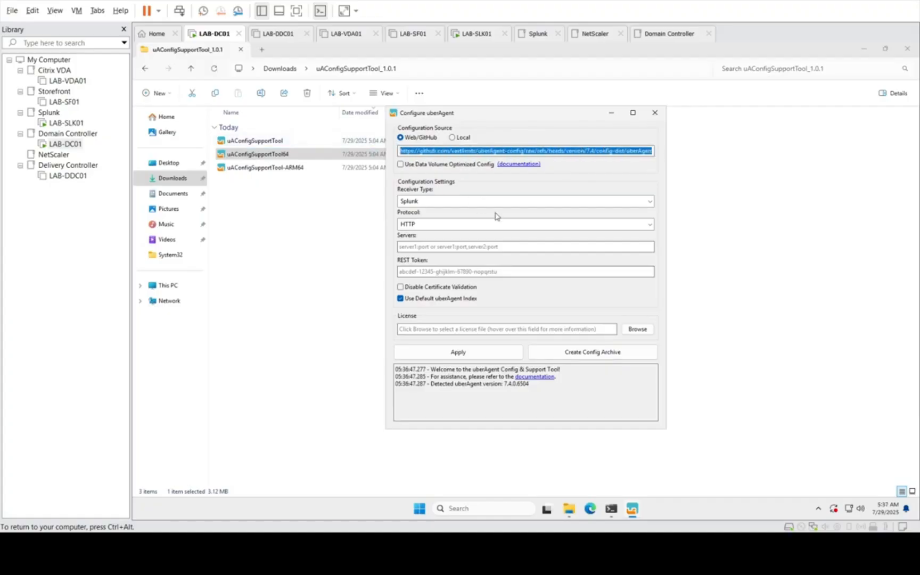
{"action": "mouse_move", "coordinate": [495, 216]}
{"action": "left_click", "coordinate": [446, 165]}
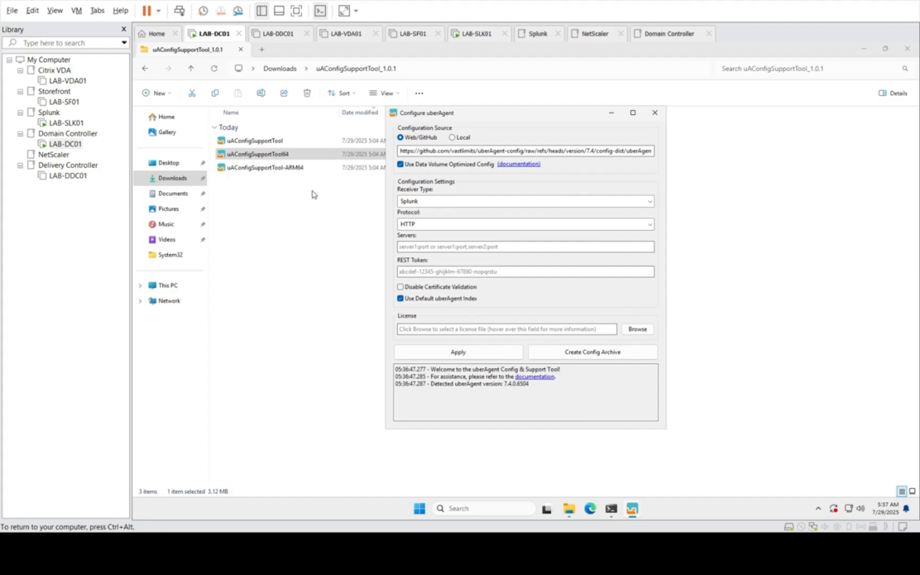
{"action": "left_click", "coordinate": [518, 204]}
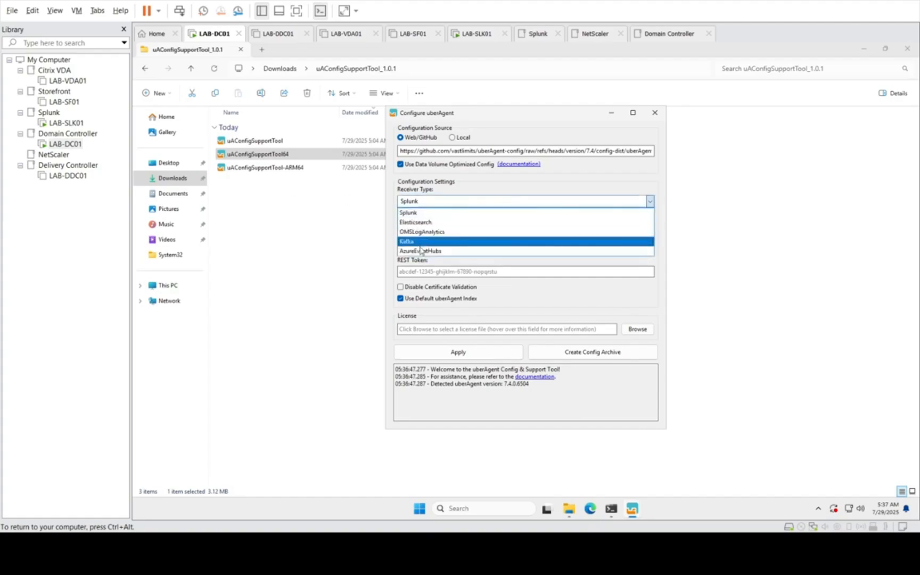
{"action": "left_click", "coordinate": [427, 214]}
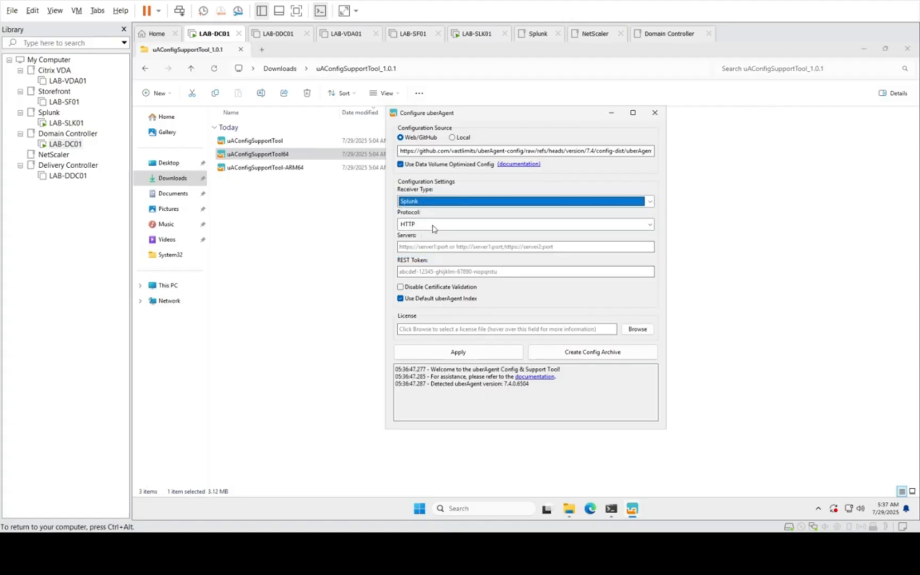
{"action": "left_click", "coordinate": [415, 247]}
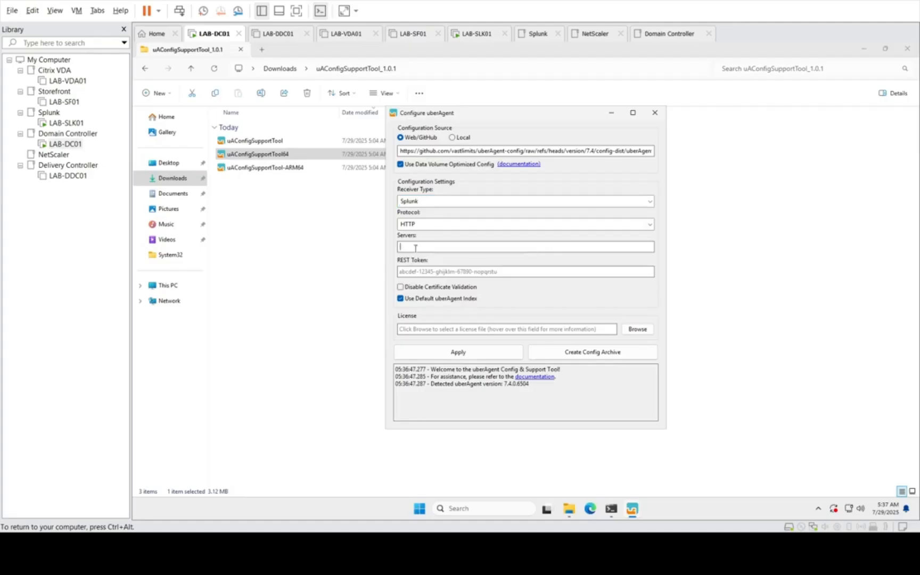
{"action": "type", "text": "http://lab-slk01.amitlab.local:19500"}
Step: Launch Splunk Enterprise on LAB-SLK01 in a maximized browser window and sign in with the saved credentials
{"action": "left_click", "coordinate": [466, 274]}
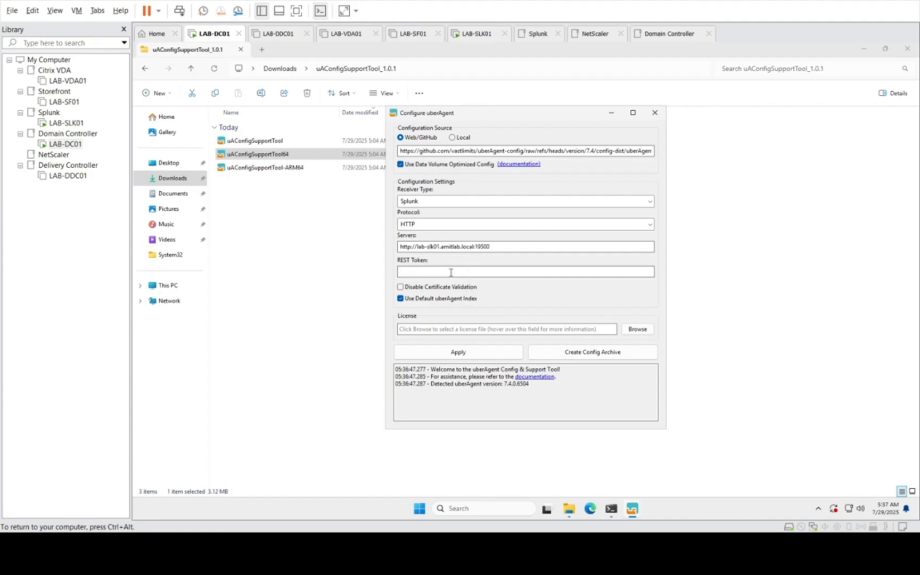
{"action": "left_click", "coordinate": [59, 122]}
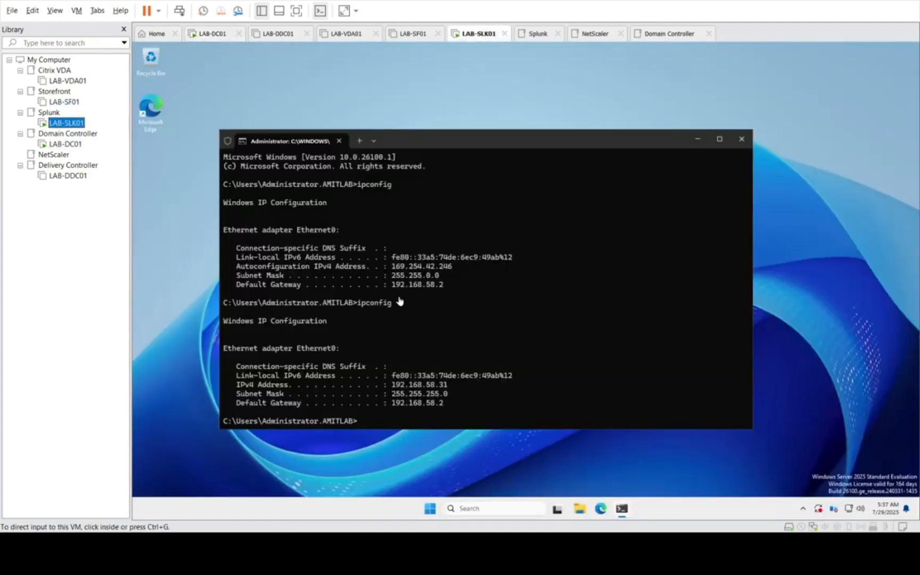
{"action": "left_click", "coordinate": [431, 509]}
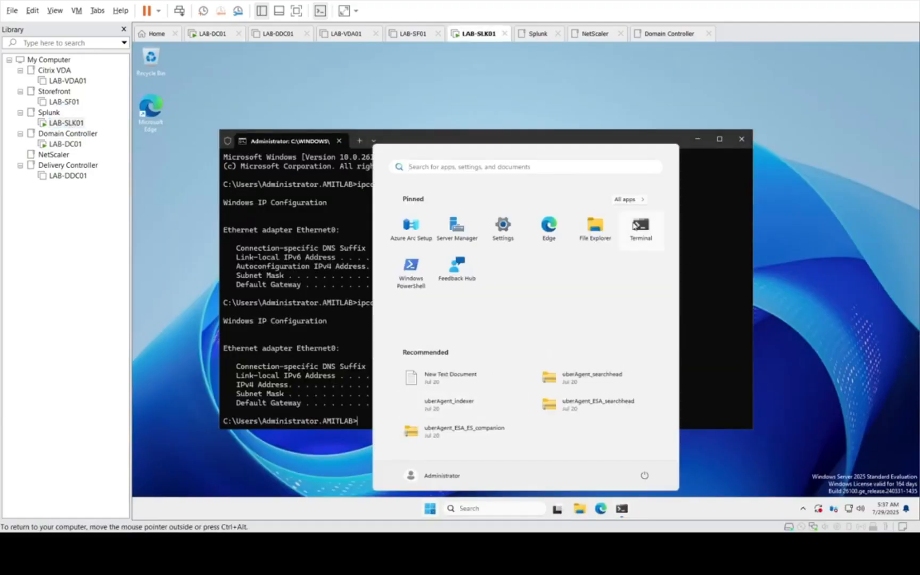
{"action": "left_click", "coordinate": [631, 199]}
{"action": "scroll", "coordinate": [512, 301], "scroll_direction": "down", "scroll_amount": 4}
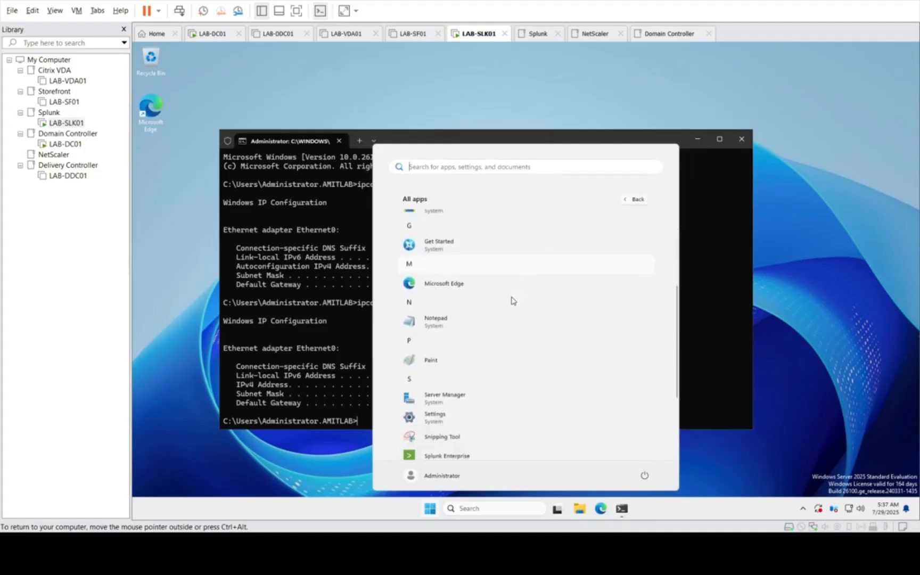
{"action": "left_click", "coordinate": [470, 348]}
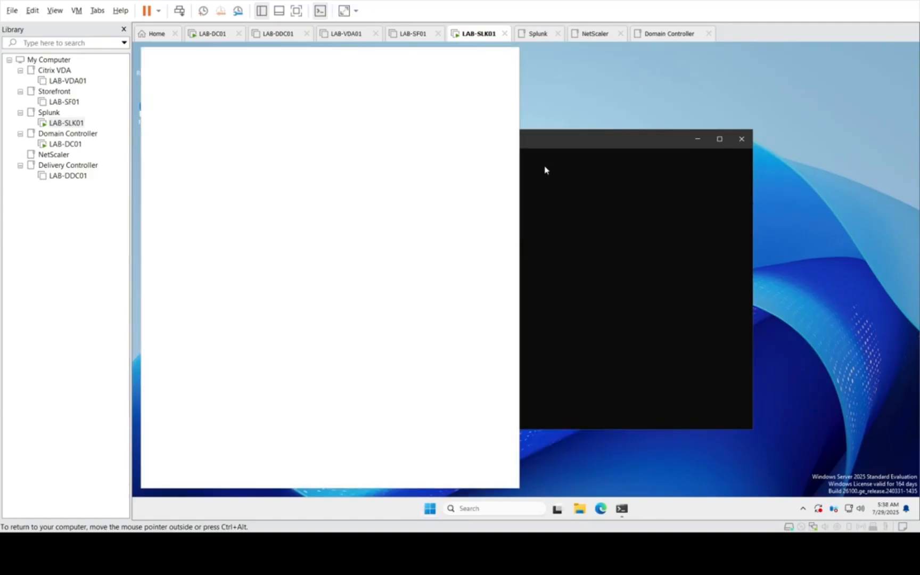
{"action": "left_click", "coordinate": [699, 139]}
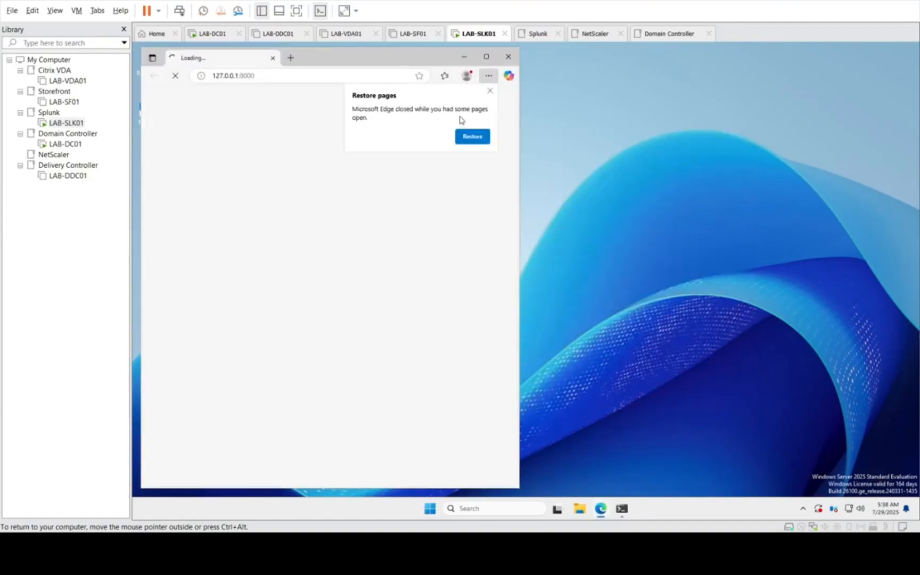
{"action": "left_click", "coordinate": [489, 91]}
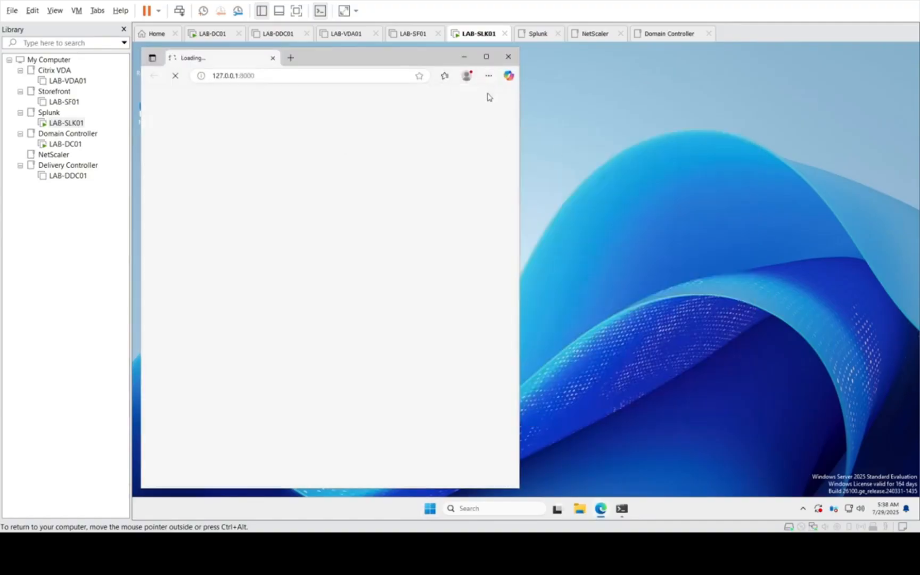
{"action": "left_click", "coordinate": [486, 56]}
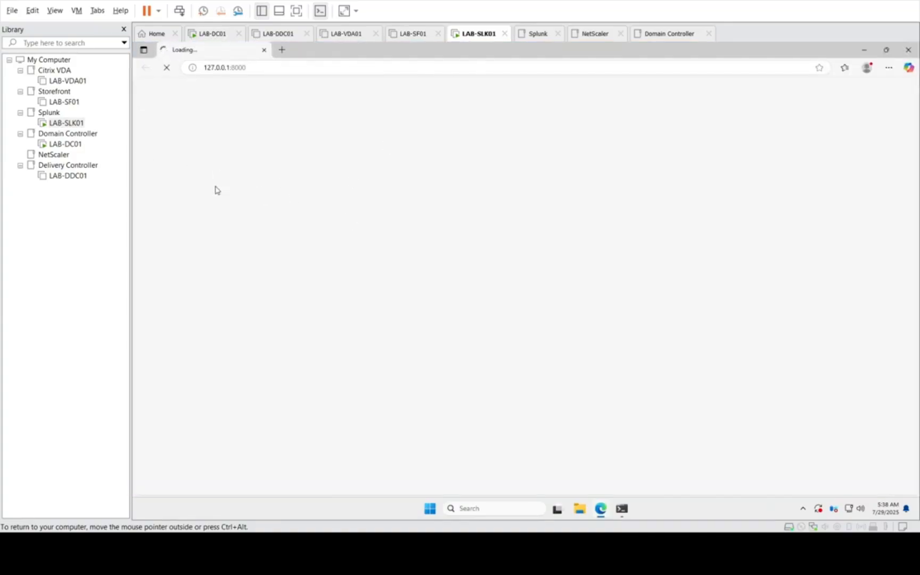
{"action": "left_click", "coordinate": [61, 142]}
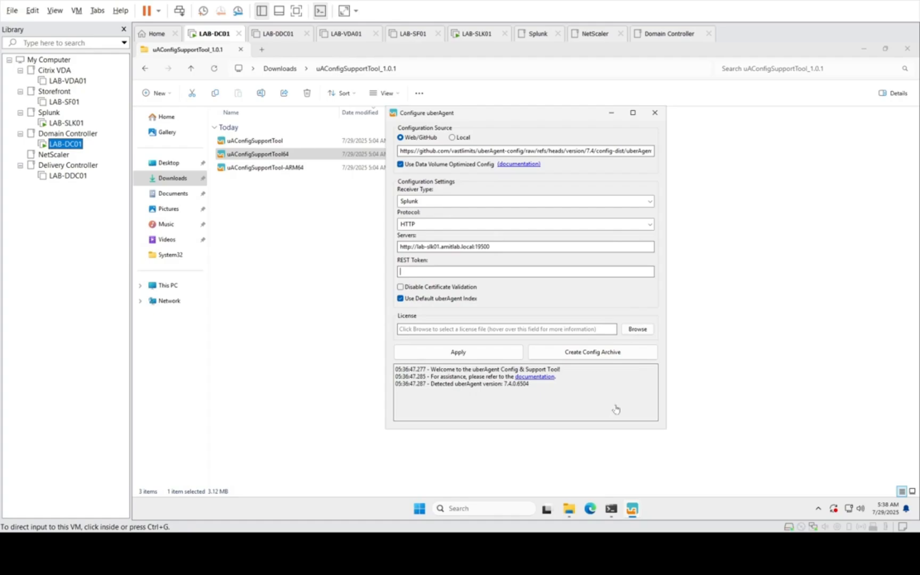
{"action": "left_click", "coordinate": [75, 122]}
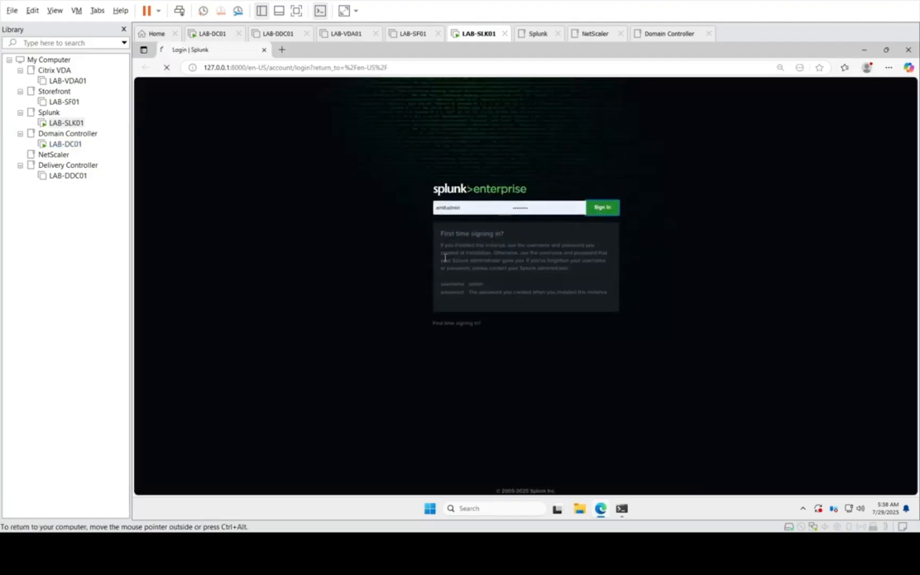
Step: Return to LAB-DC01 and disable certificate validation in the uberAgent configuration
{"action": "left_click", "coordinate": [67, 145]}
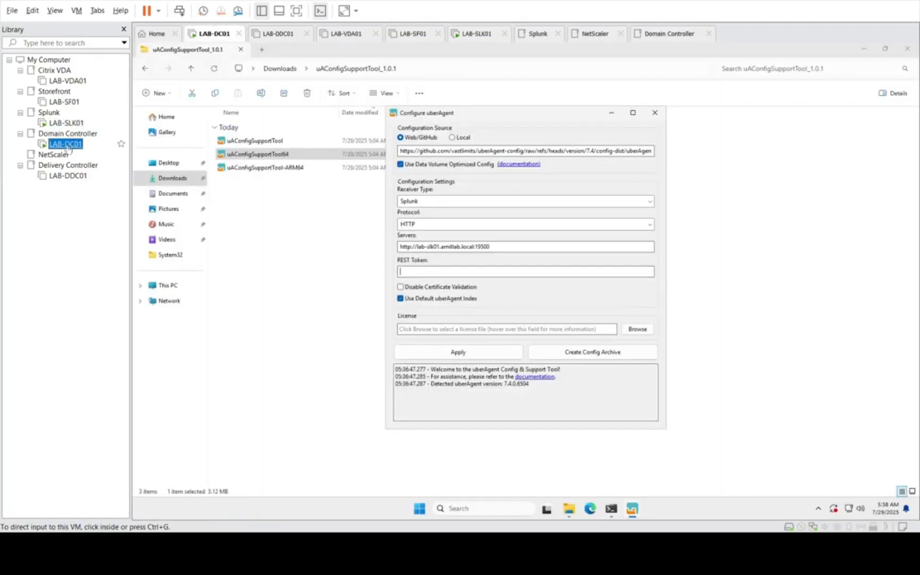
{"action": "left_click", "coordinate": [414, 291]}
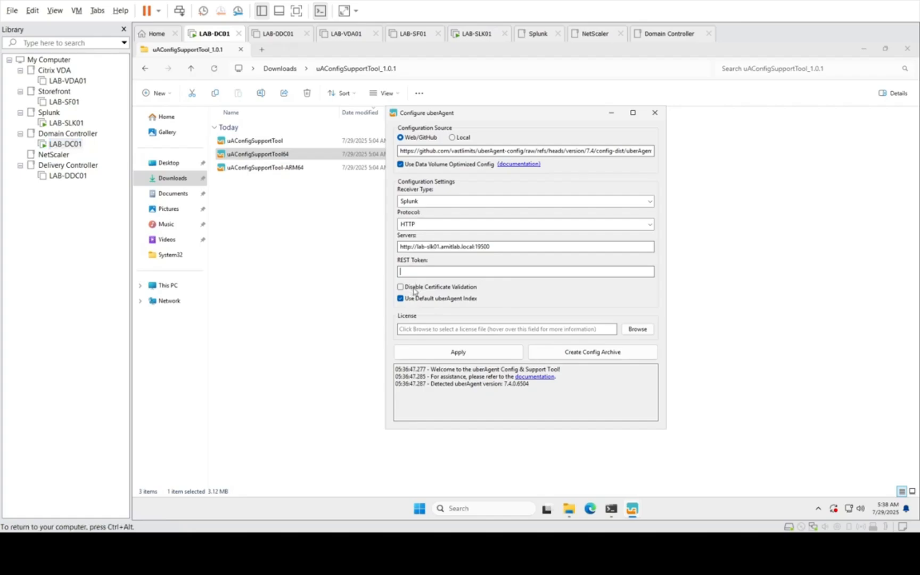
{"action": "left_click", "coordinate": [406, 291]}
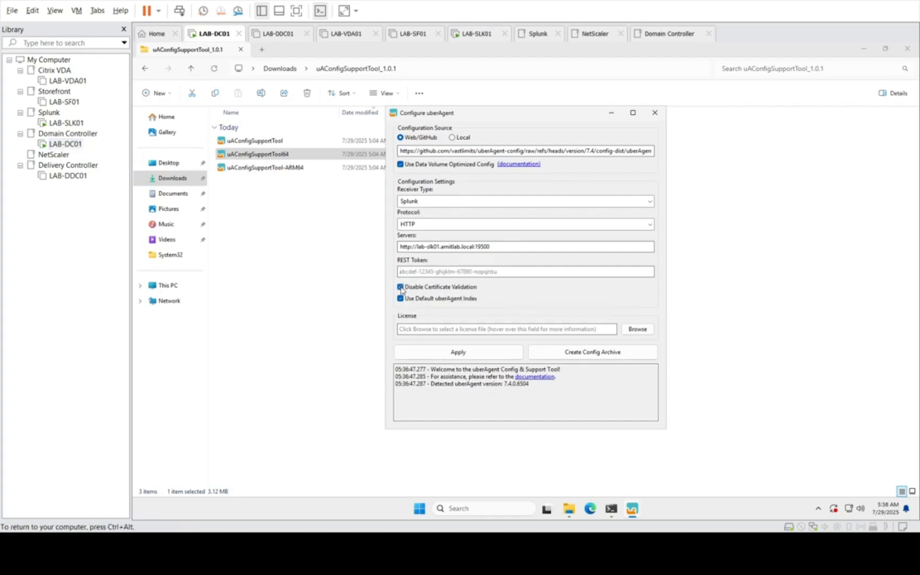
{"action": "left_click", "coordinate": [505, 275]}
{"action": "key", "text": "ctrl+alt"}
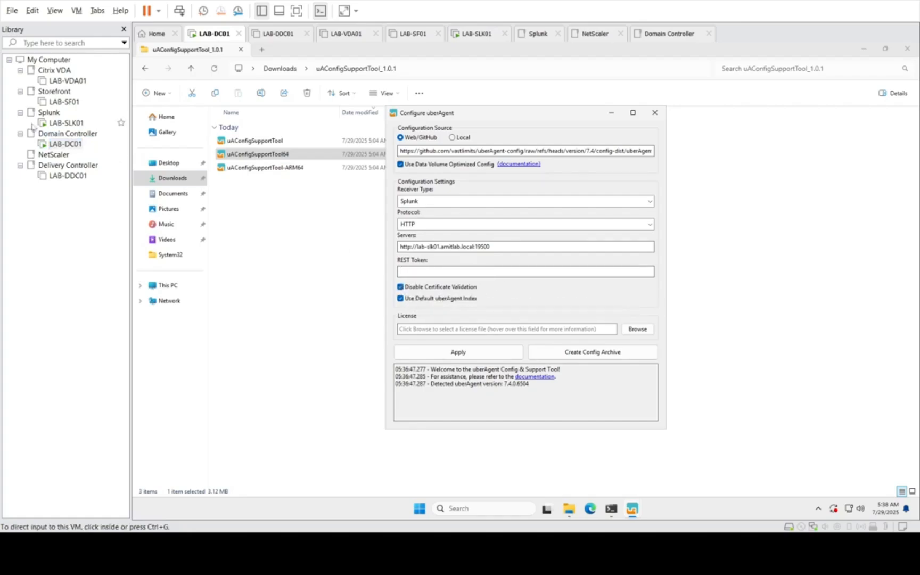
Step: Switch to LAB-SLK01 and open the Data inputs page in Splunk's settings
{"action": "double_click", "coordinate": [66, 122]}
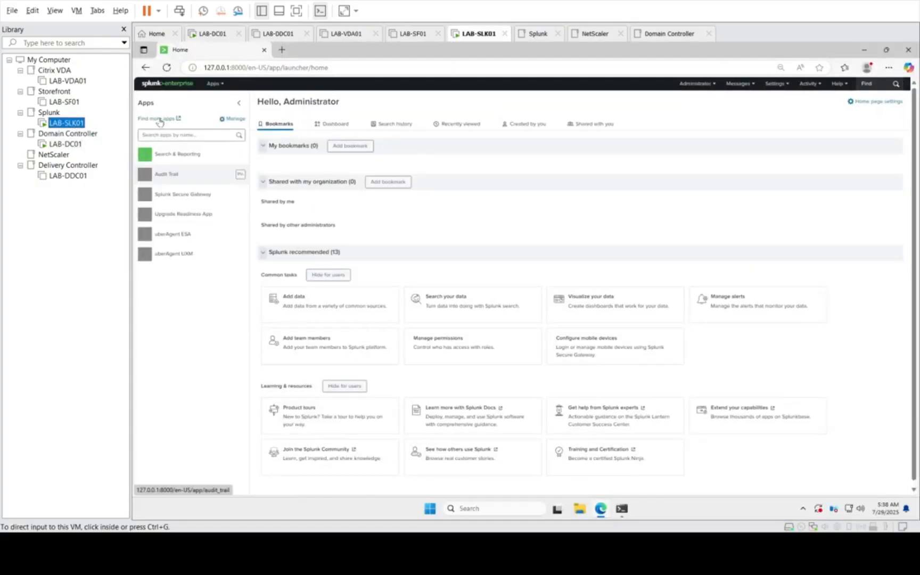
{"action": "left_click", "coordinate": [776, 87]}
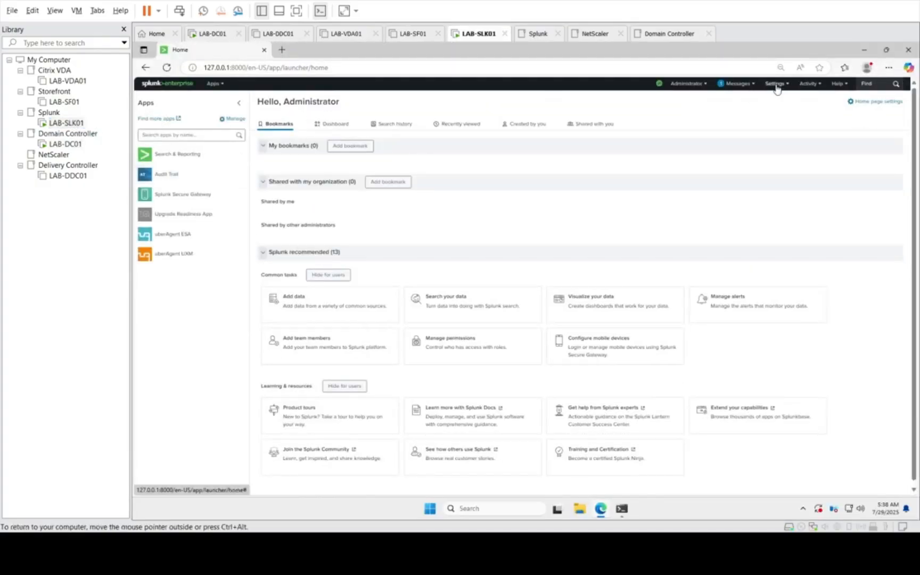
{"action": "left_click", "coordinate": [775, 88]}
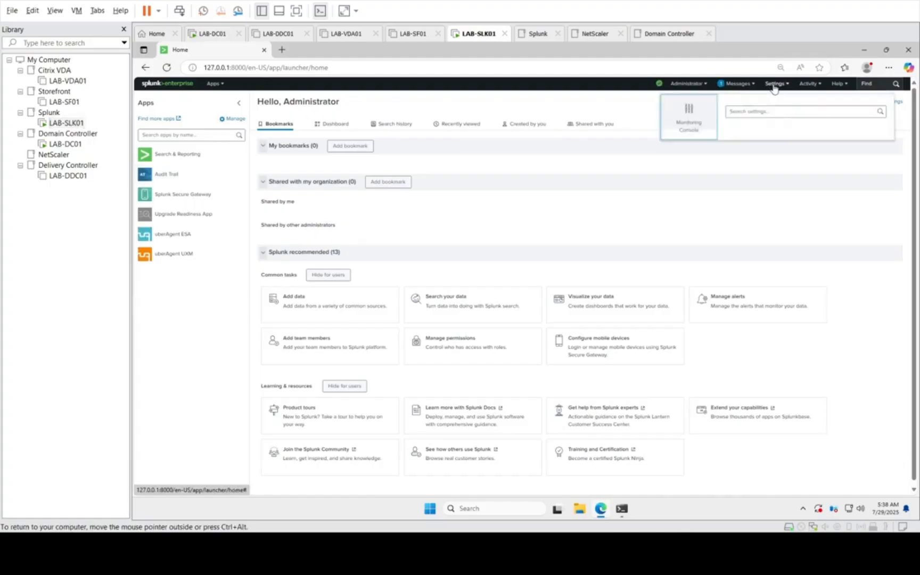
{"action": "left_click", "coordinate": [776, 88]}
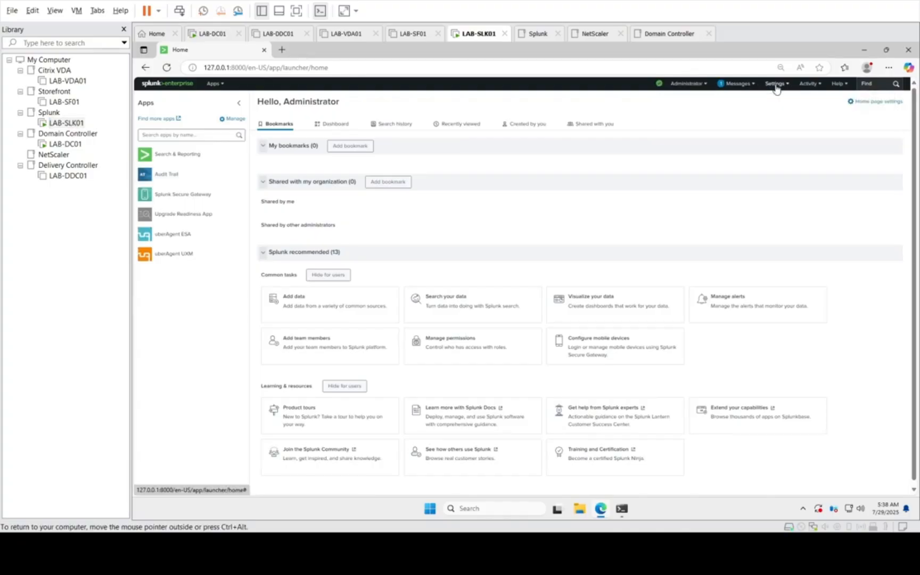
{"action": "left_click", "coordinate": [776, 87]}
{"action": "left_click", "coordinate": [687, 121]}
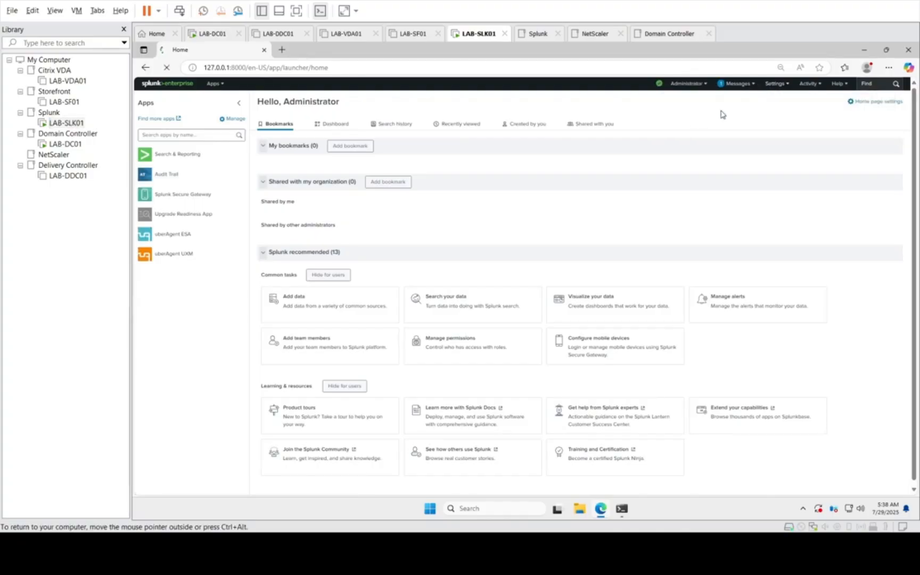
{"action": "left_click", "coordinate": [774, 87]}
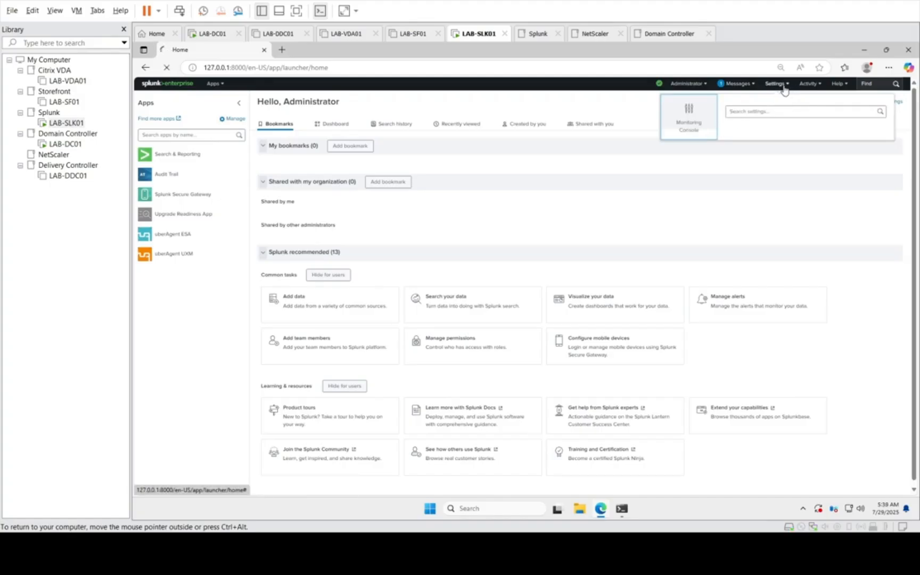
{"action": "left_click", "coordinate": [780, 86]}
{"action": "left_click", "coordinate": [773, 84]}
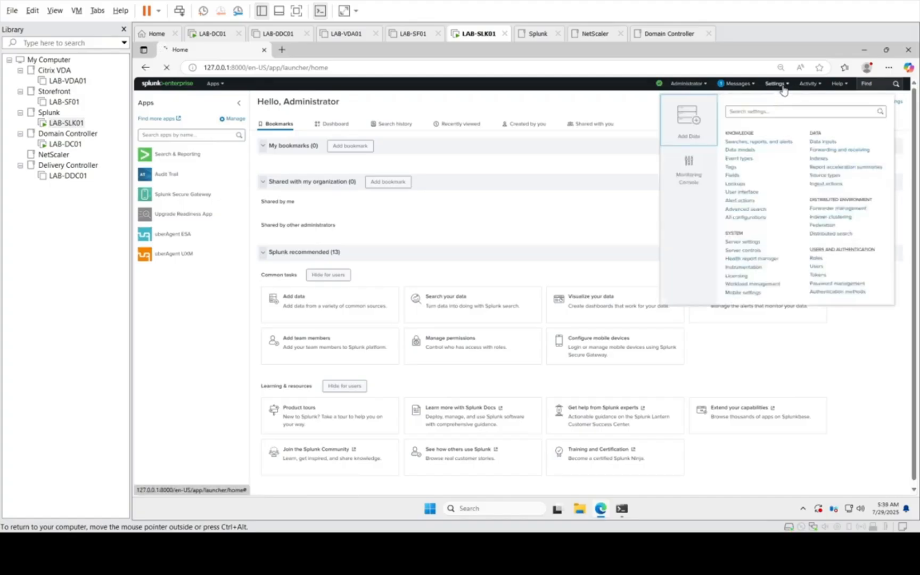
{"action": "left_click", "coordinate": [822, 141]}
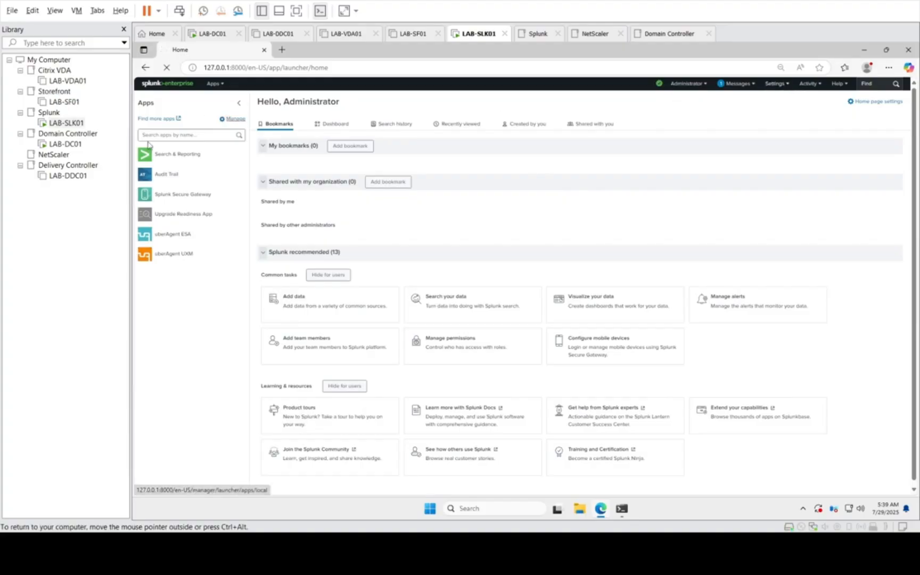
Step: Minimize the File Explorer window on LAB-DC01 and return to LAB-SLK01
{"action": "left_click", "coordinate": [63, 144]}
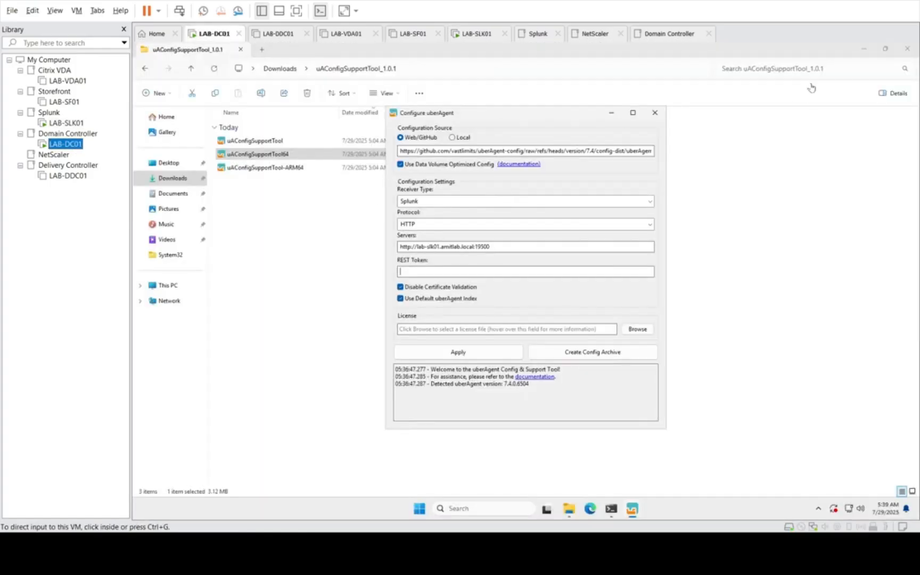
{"action": "left_click", "coordinate": [869, 55]}
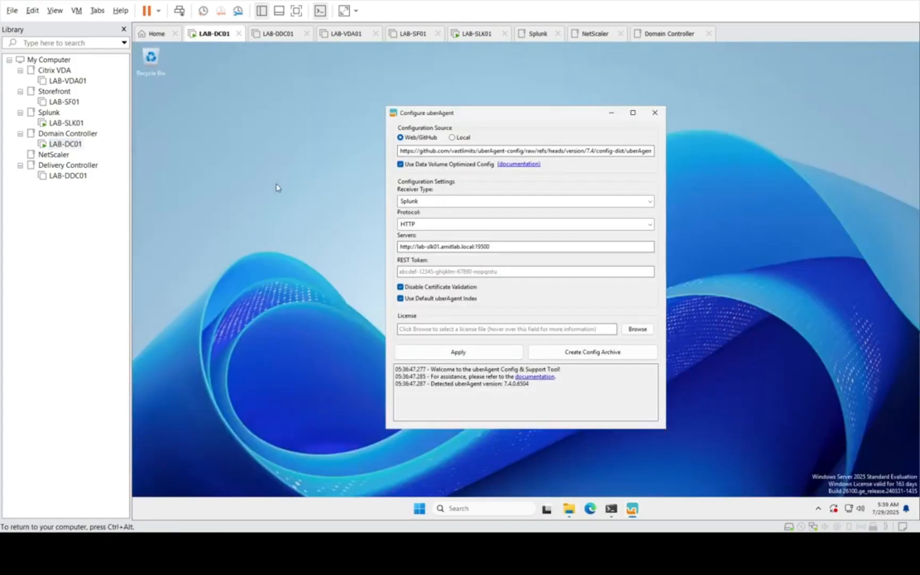
{"action": "left_click", "coordinate": [67, 123]}
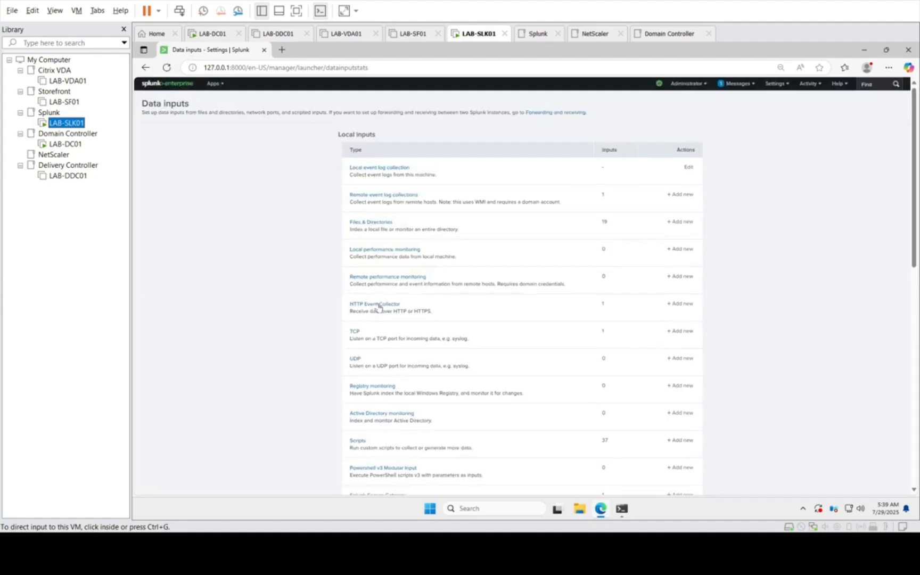
Step: Open the HTTP Event Collector data input and copy the UberAgent token value
{"action": "left_click", "coordinate": [378, 307]}
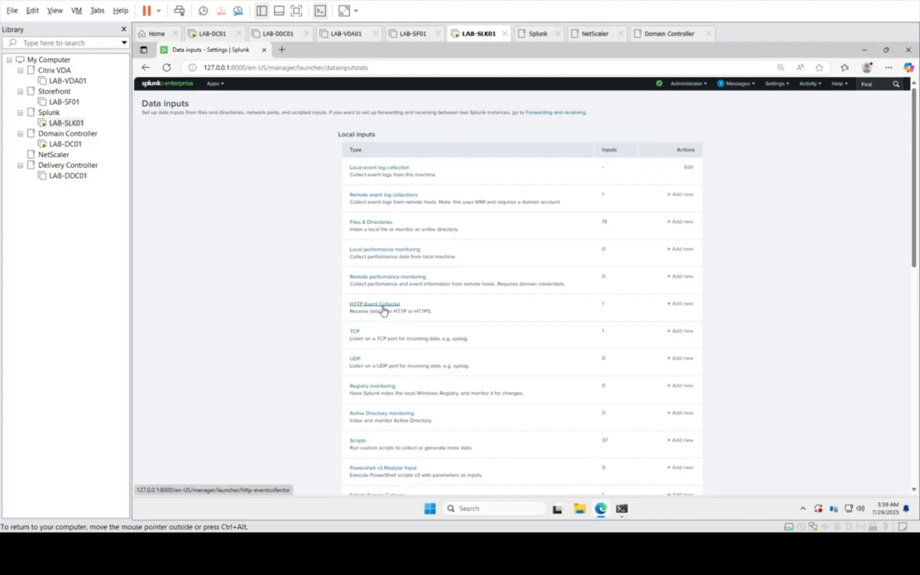
{"action": "left_click", "coordinate": [381, 308]}
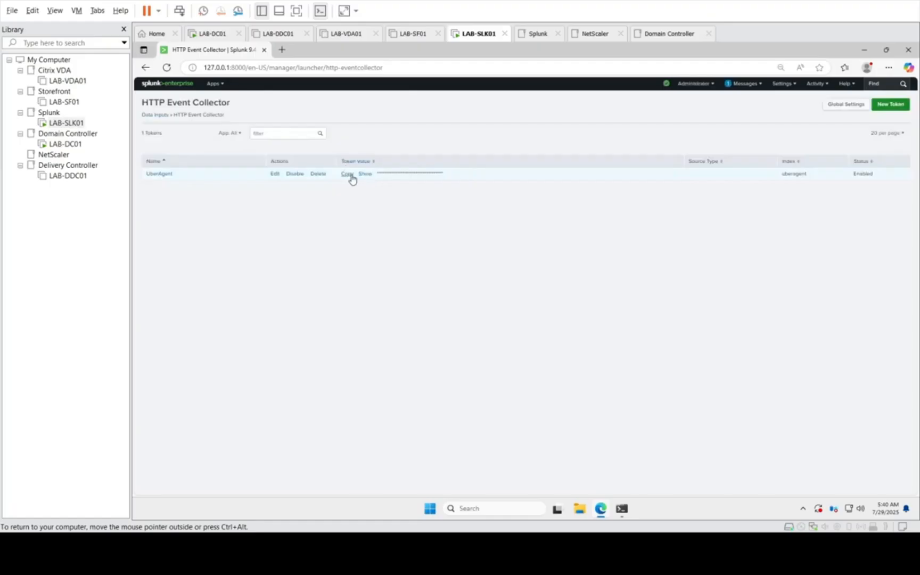
{"action": "left_click", "coordinate": [349, 176]}
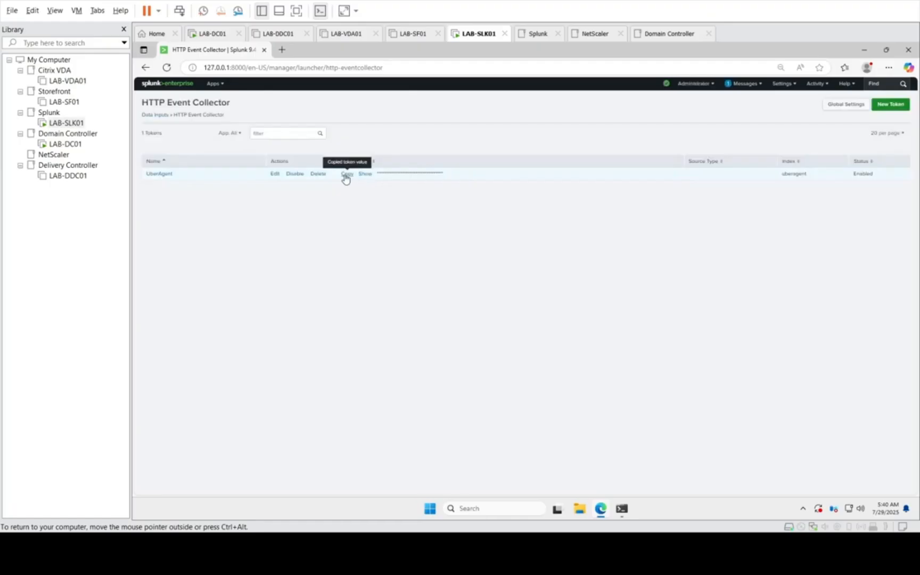
Step: Try to transfer the UberAgent token into the REST Token field on LAB-DC01, copying it from LAB-SLK01 a second time
{"action": "left_click", "coordinate": [60, 145]}
{"action": "left_click", "coordinate": [425, 273]}
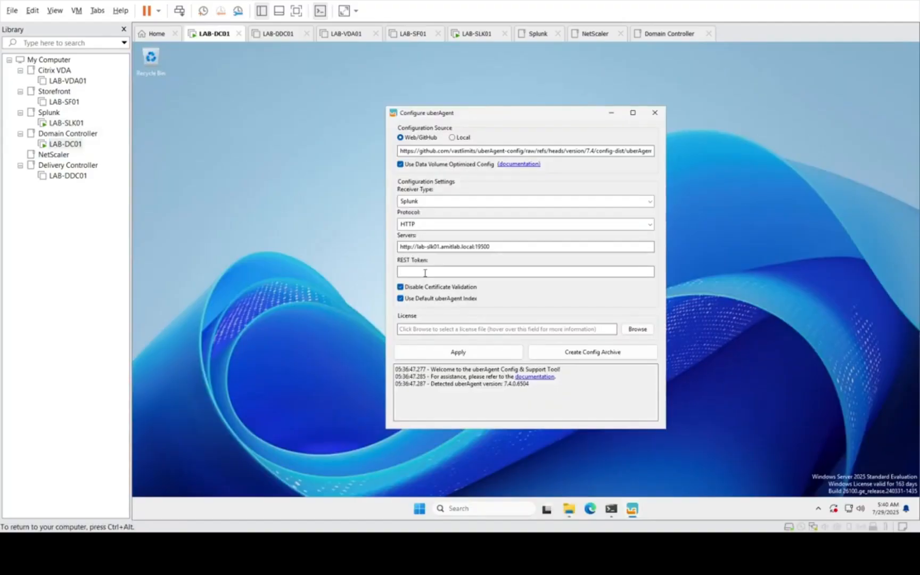
{"action": "left_click", "coordinate": [66, 123]}
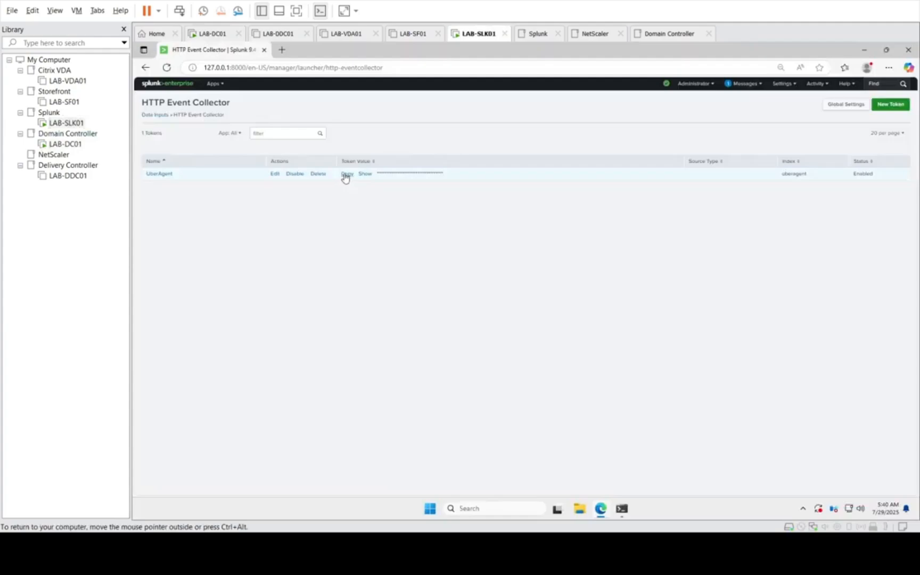
{"action": "left_click", "coordinate": [346, 176]}
{"action": "left_click", "coordinate": [66, 143]}
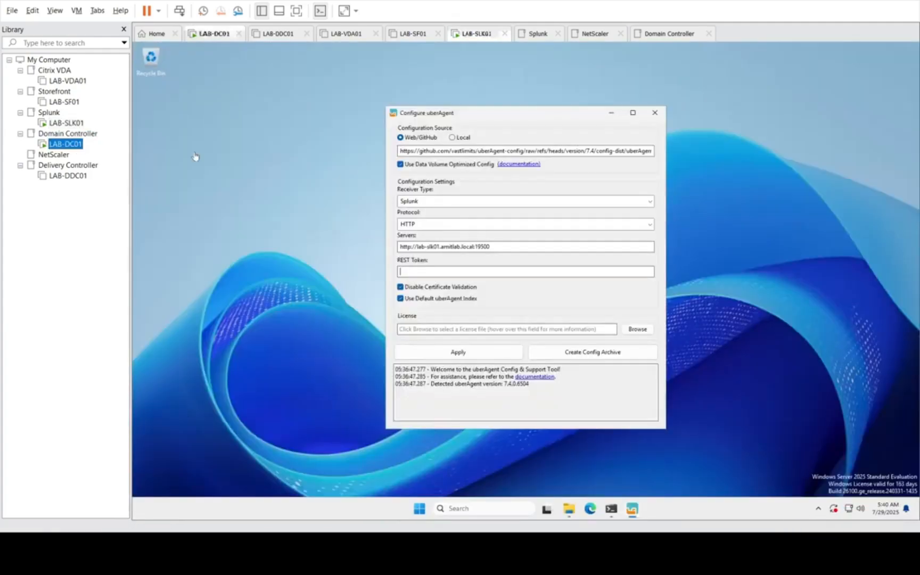
{"action": "left_click", "coordinate": [443, 270]}
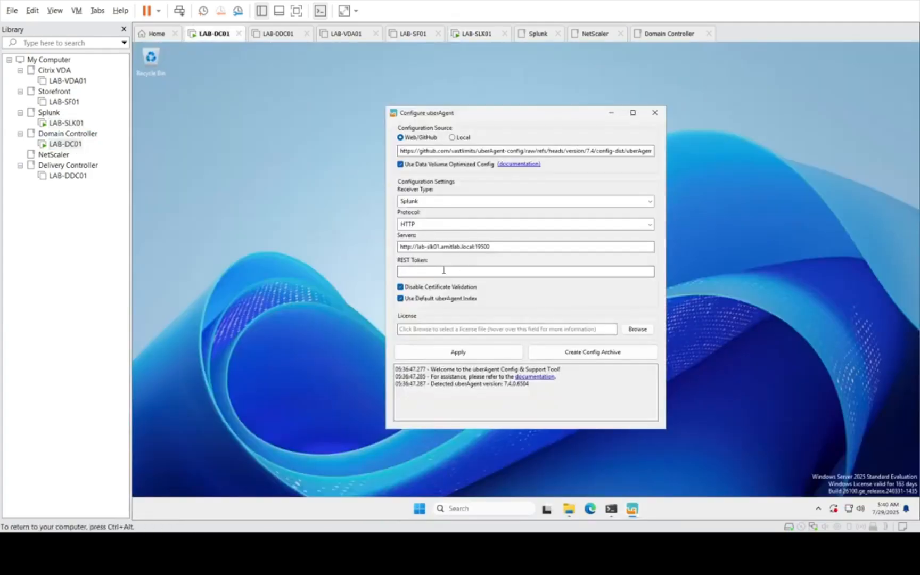
Step: Return to LAB-SLK01, copy the UberAgent token value again, and minimize the browser
{"action": "left_click", "coordinate": [66, 123]}
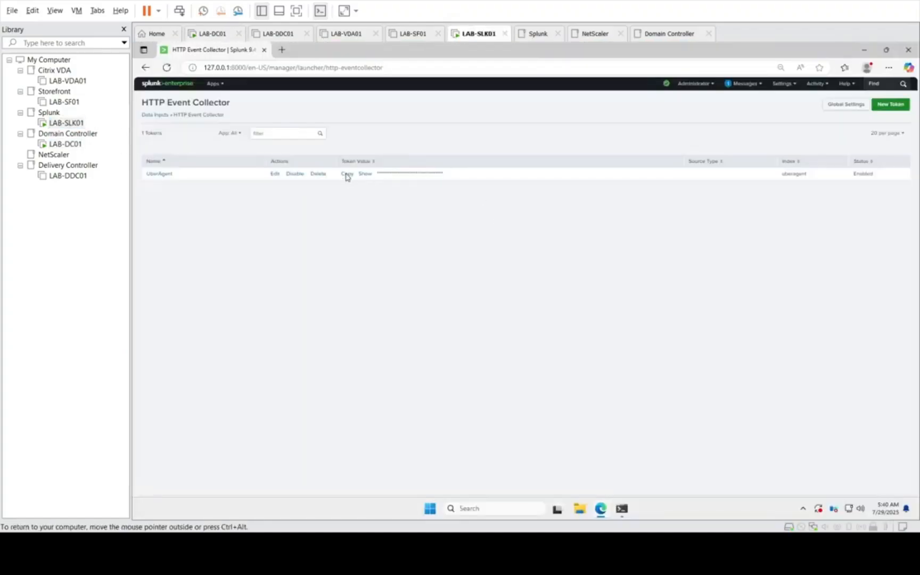
{"action": "left_click", "coordinate": [346, 176]}
{"action": "left_click", "coordinate": [863, 50]}
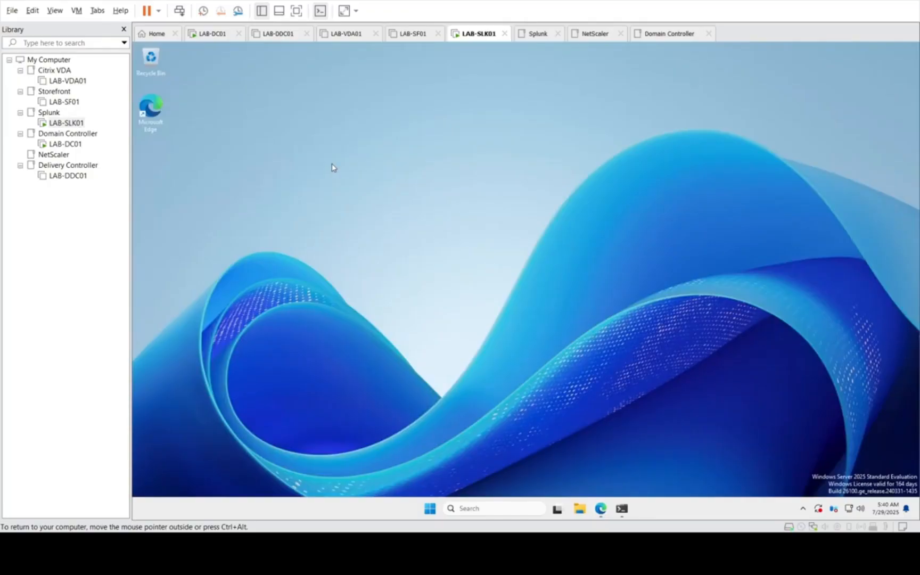
Step: Create a text document on the LAB-SLK01 desktop, paste the Splunk token into it, and save and close it
{"action": "right_click", "coordinate": [411, 245]}
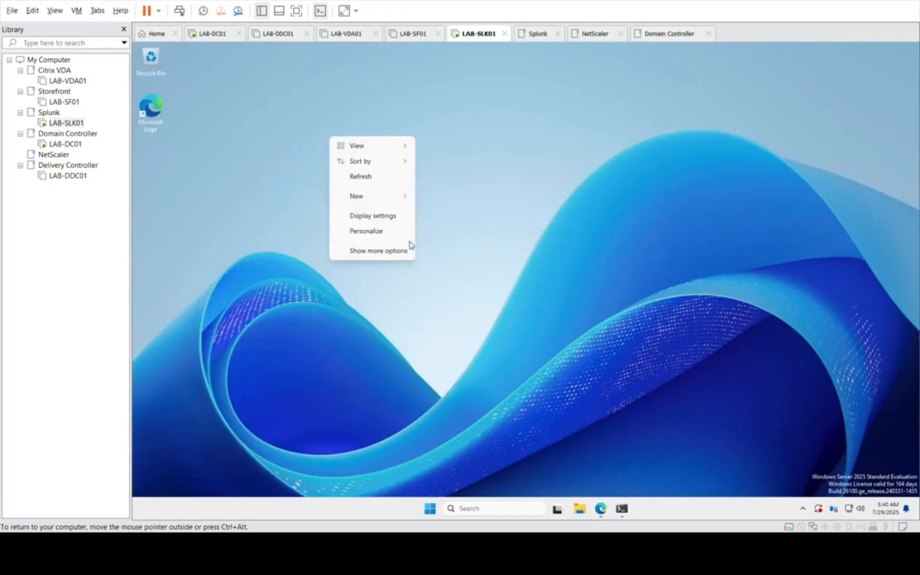
{"action": "mouse_move", "coordinate": [381, 198]}
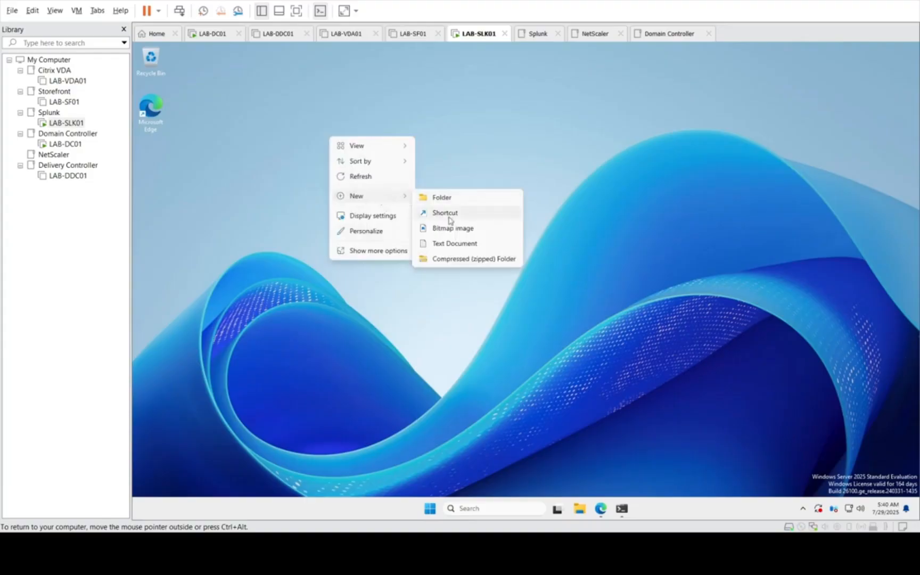
{"action": "left_click", "coordinate": [441, 242]}
{"action": "key", "text": "Return"}
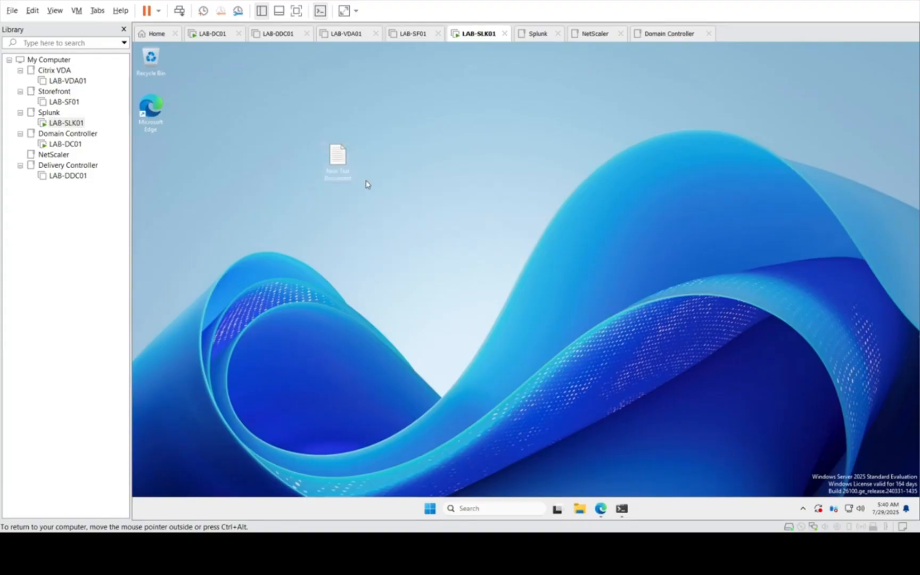
{"action": "double_click", "coordinate": [337, 161]}
{"action": "key", "text": "ctrl+v"}
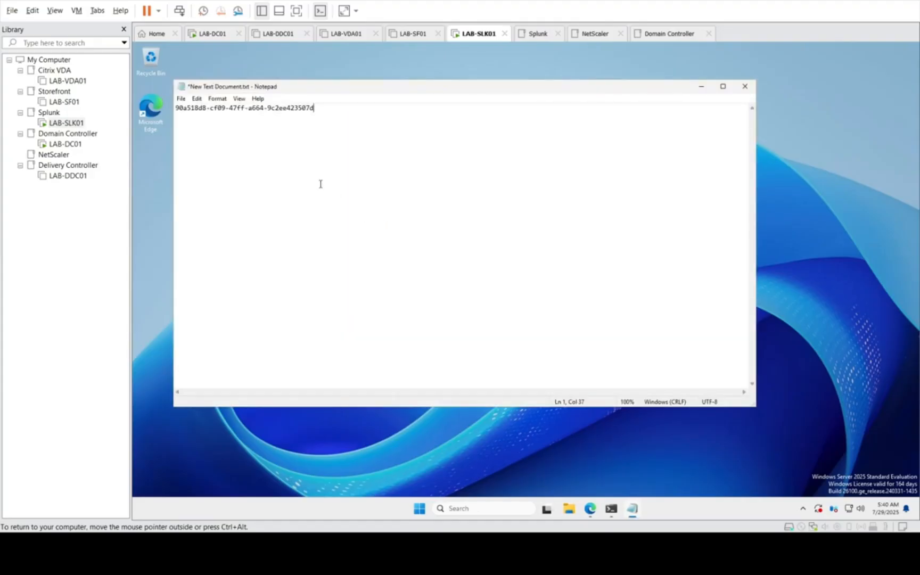
{"action": "key", "text": "ctrl+s"}
{"action": "left_click", "coordinate": [745, 86]}
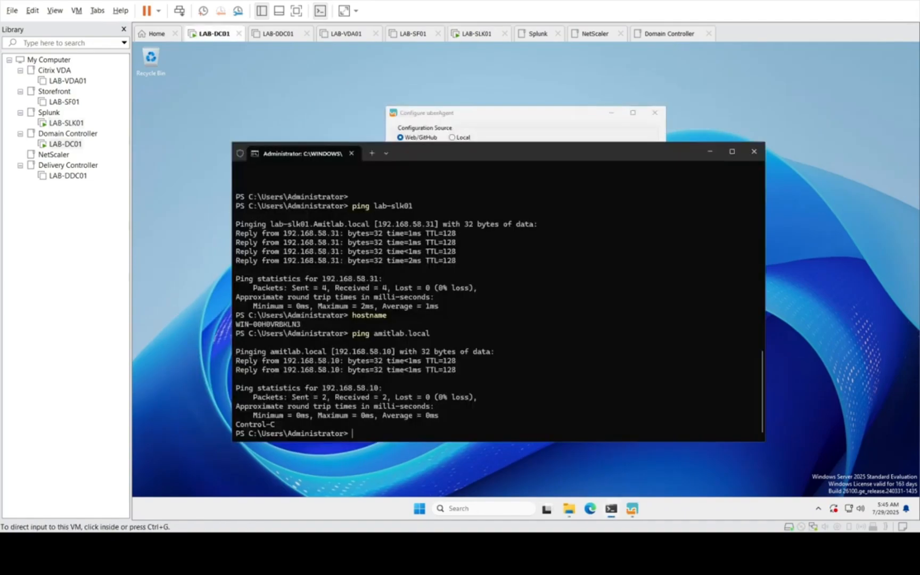
Step: Close the Command Prompt and network Settings windows on LAB-SLK01
{"action": "left_click", "coordinate": [68, 123]}
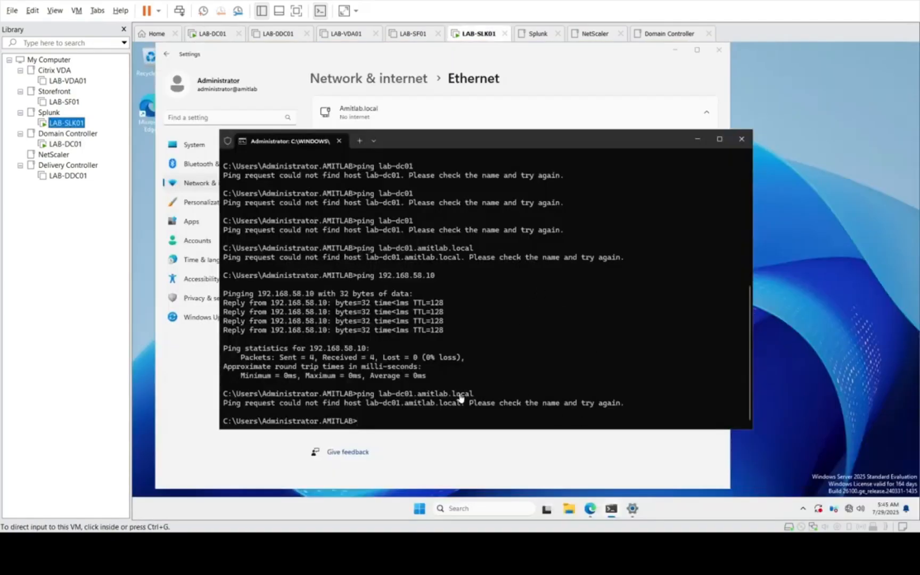
{"action": "left_click", "coordinate": [501, 427]}
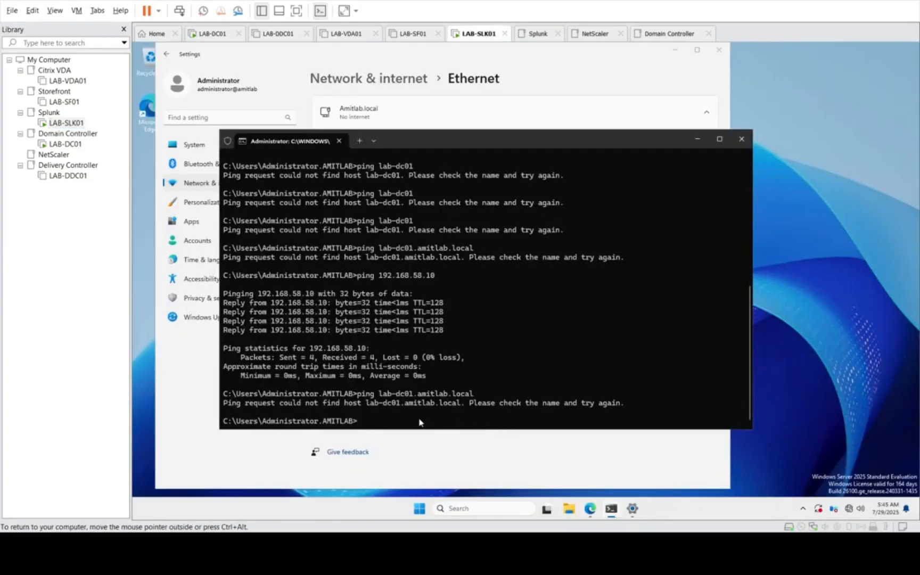
{"action": "left_click", "coordinate": [741, 139]}
{"action": "left_click", "coordinate": [717, 55]}
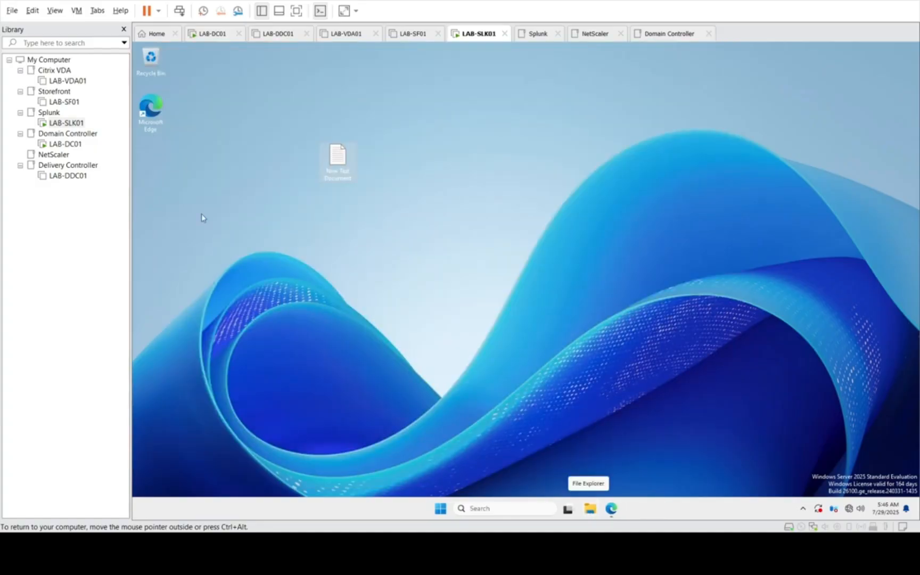
Step: Minimize the PowerShell window on LAB-DC01 to bring back the uberAgent configuration tool
{"action": "left_click", "coordinate": [66, 144]}
{"action": "left_click", "coordinate": [536, 377]}
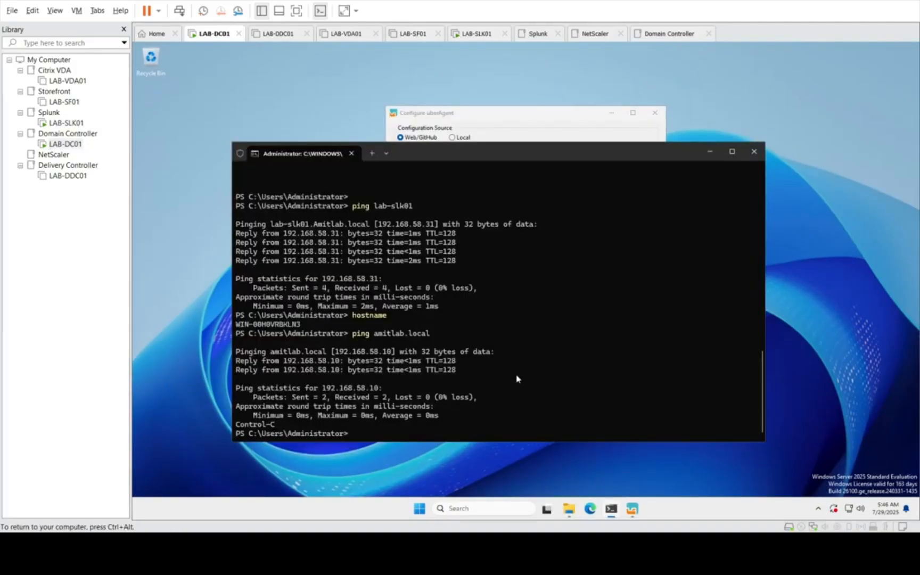
{"action": "left_click", "coordinate": [708, 155]}
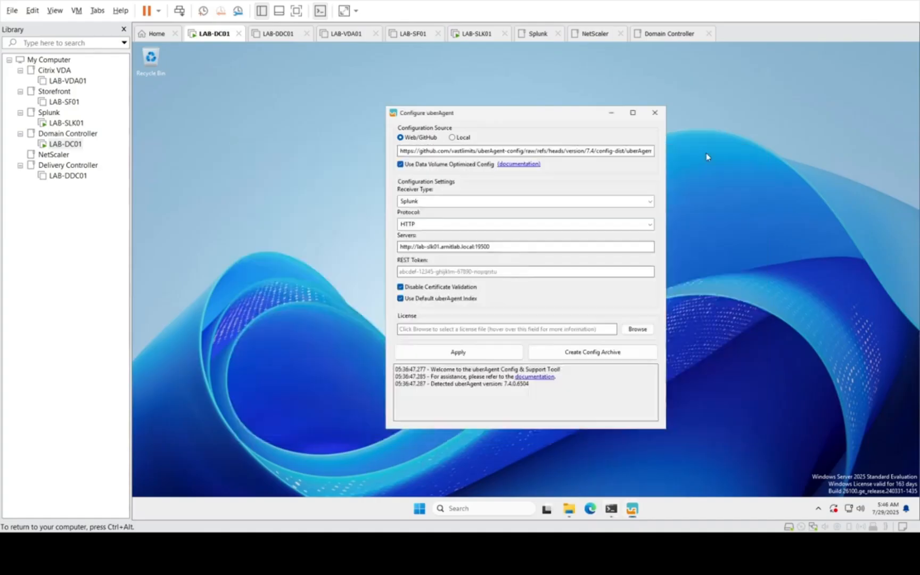
Step: Copy the New Text Document file from the LAB-SLK01 desktop
{"action": "left_click", "coordinate": [66, 123]}
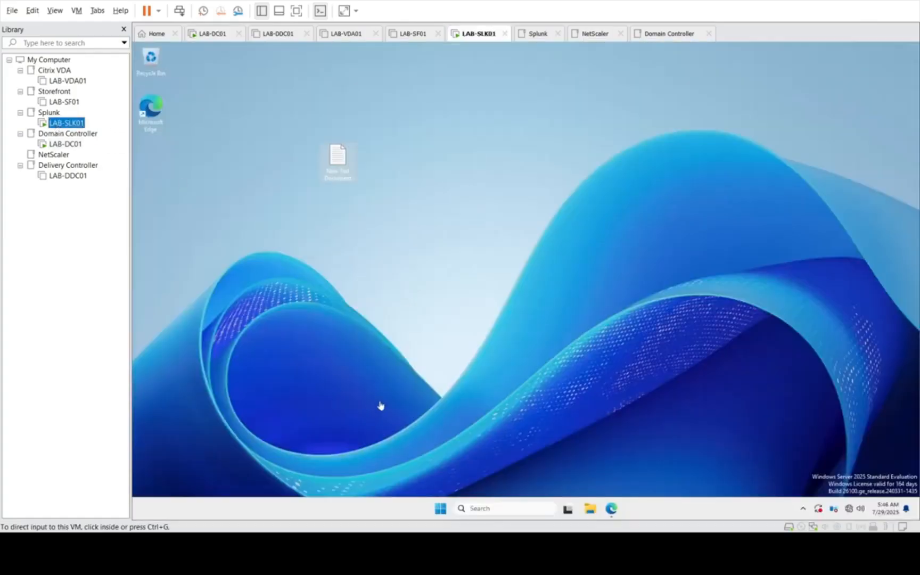
{"action": "left_click", "coordinate": [340, 165]}
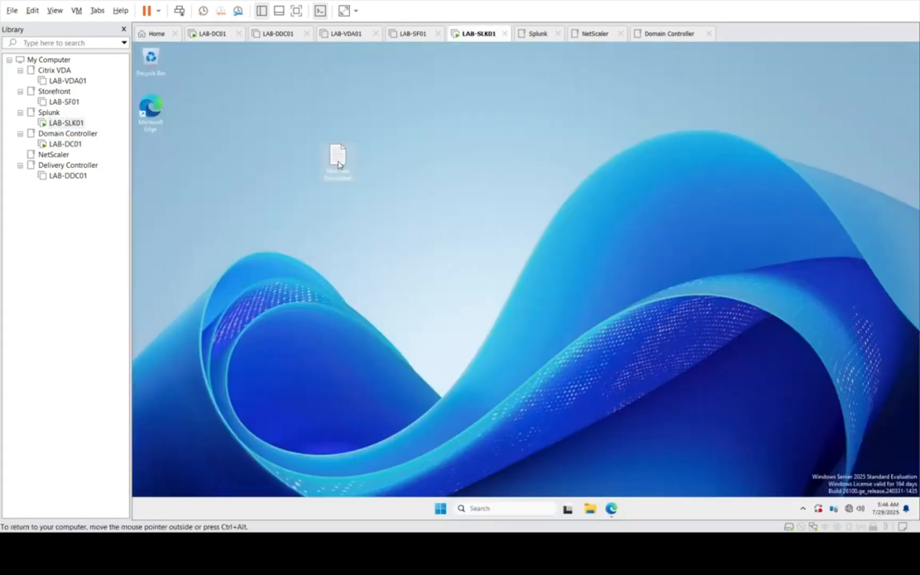
{"action": "right_click", "coordinate": [337, 164]}
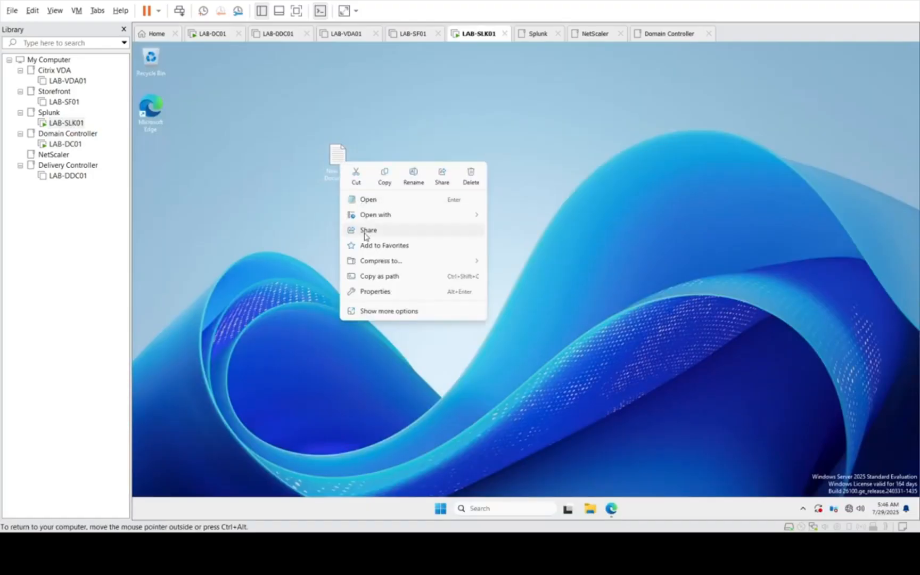
{"action": "left_click", "coordinate": [386, 179]}
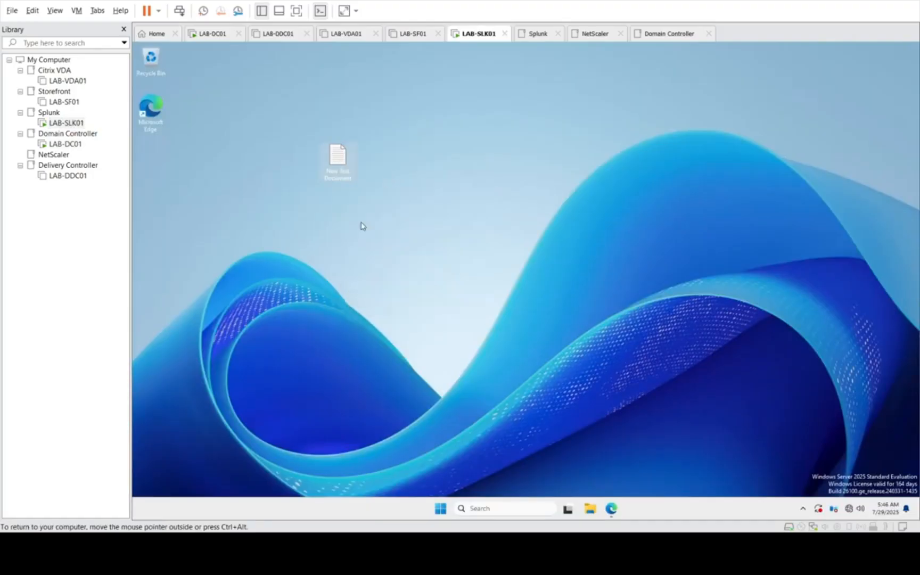
Step: Open the network share \\192.168.58.10\c$ and paste the copied New Text Document into its temp folder
{"action": "right_click", "coordinate": [442, 510]}
{"action": "left_click", "coordinate": [425, 451]}
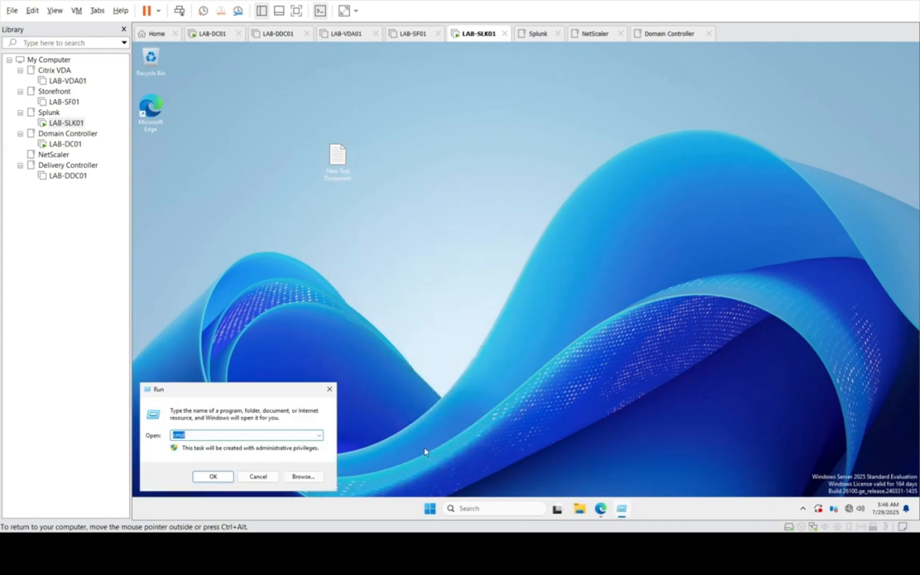
{"action": "type", "text": "\\\\192.168.58.10\\c$"}
{"action": "key", "text": "Return"}
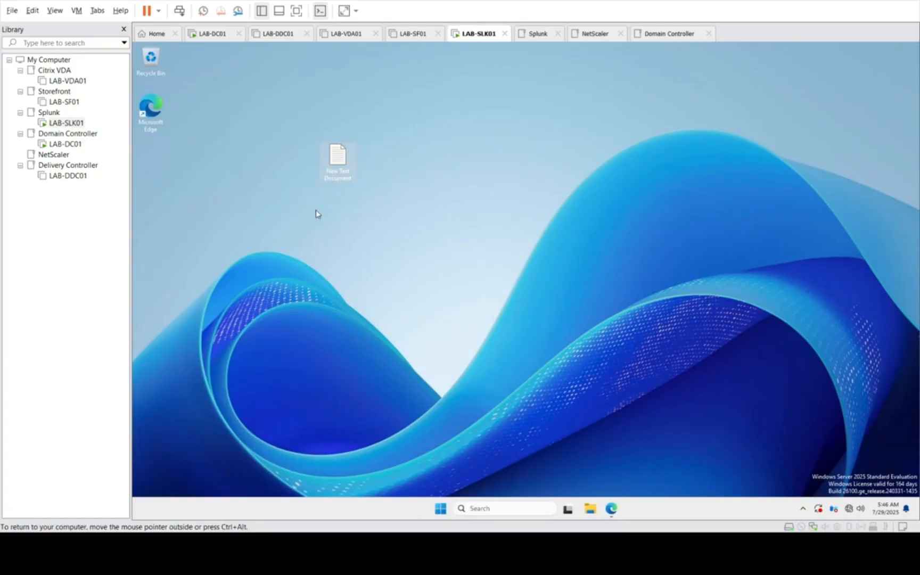
{"action": "double_click", "coordinate": [336, 157]}
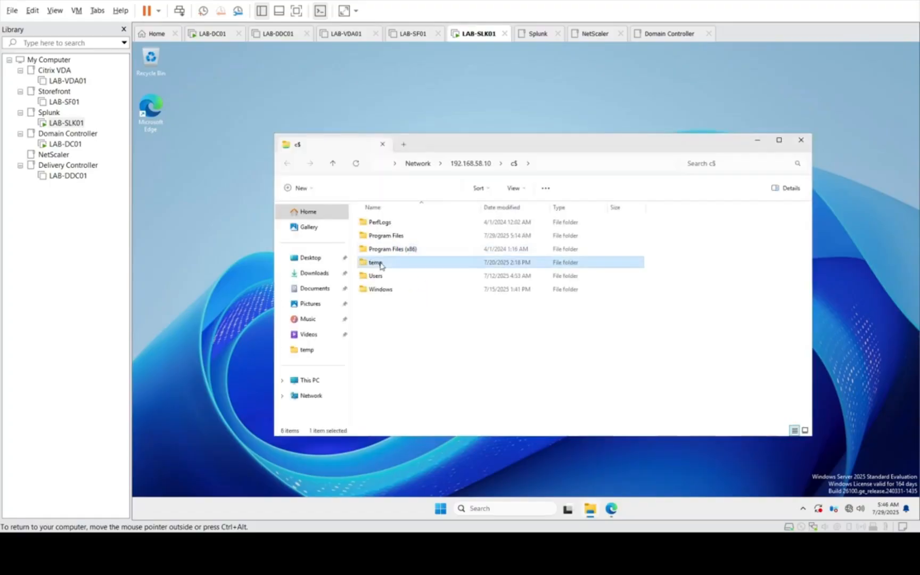
{"action": "right_click", "coordinate": [455, 318]}
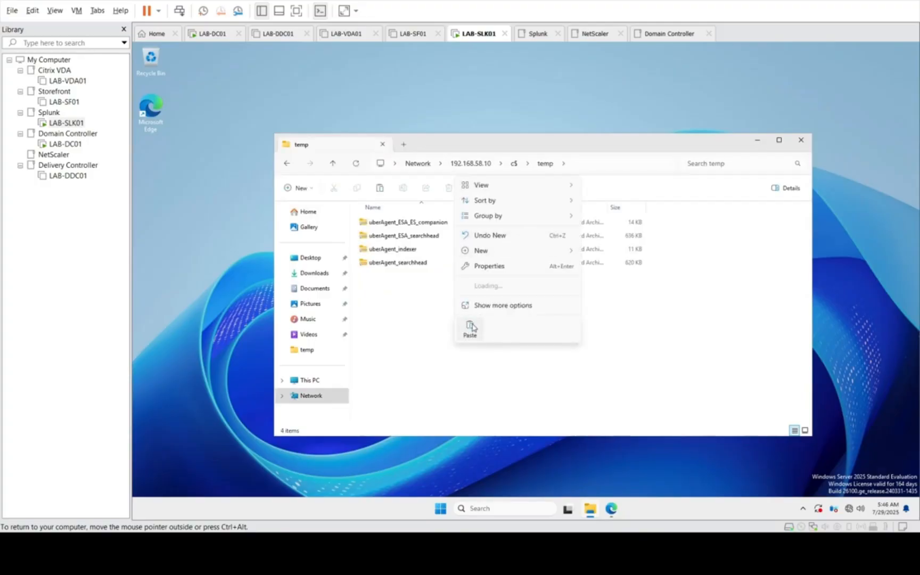
{"action": "left_click", "coordinate": [471, 326]}
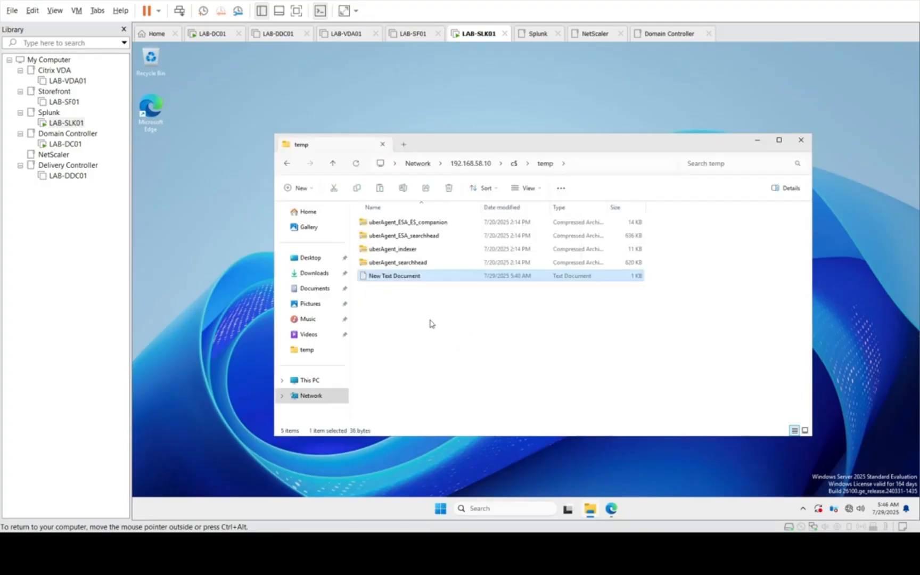
Step: Switch to LAB-DC01, open New Text Document from C:\temp, and copy the token it contains
{"action": "left_click", "coordinate": [119, 143]}
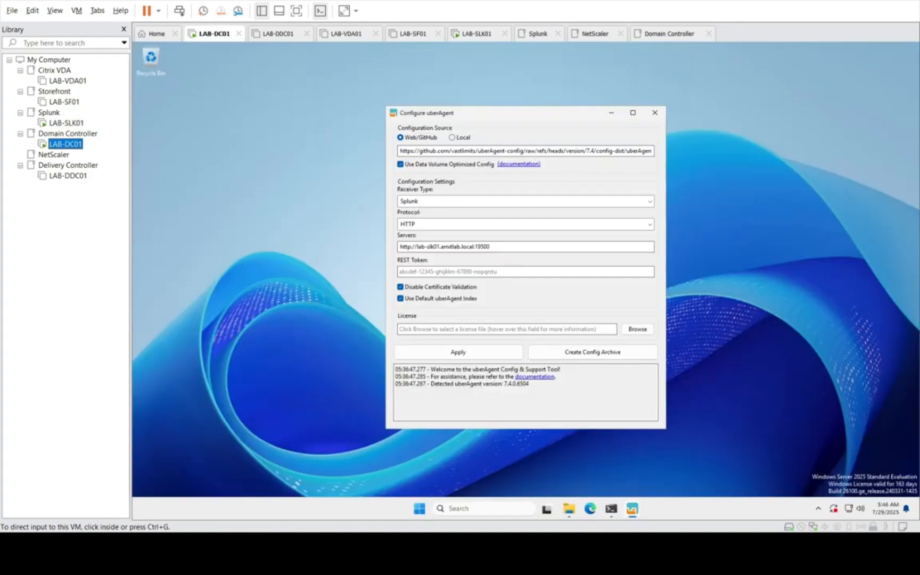
{"action": "left_click", "coordinate": [566, 513]}
{"action": "left_click", "coordinate": [567, 513]}
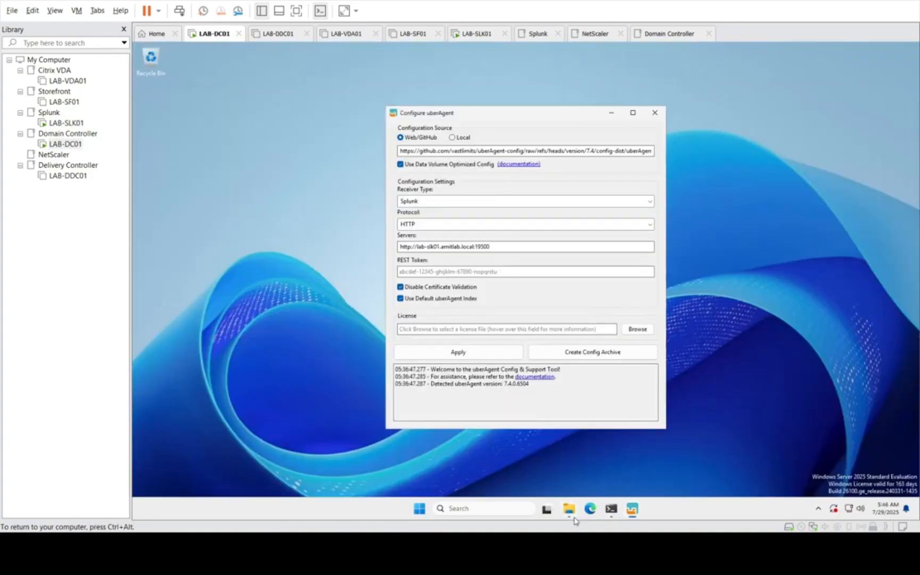
{"action": "left_click", "coordinate": [569, 511]}
{"action": "left_click", "coordinate": [164, 286]}
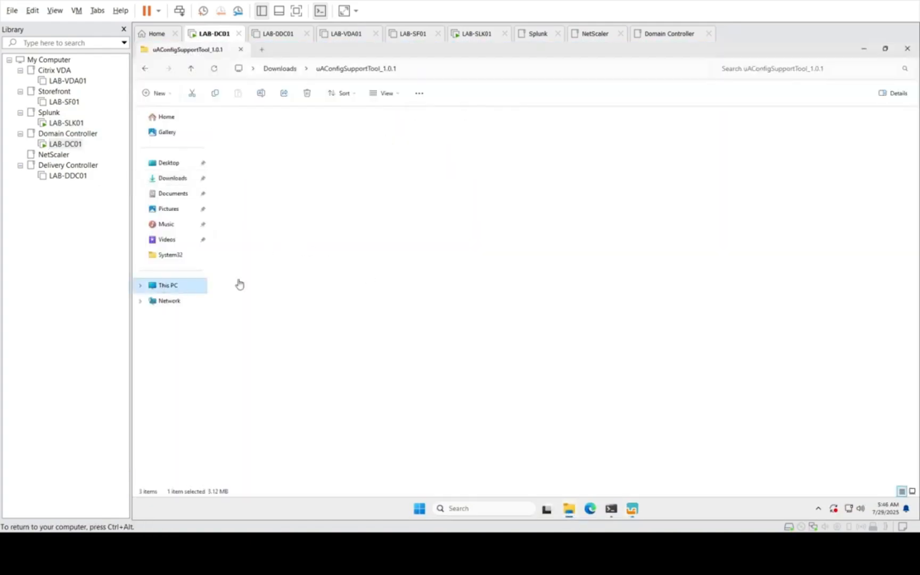
{"action": "double_click", "coordinate": [257, 140]}
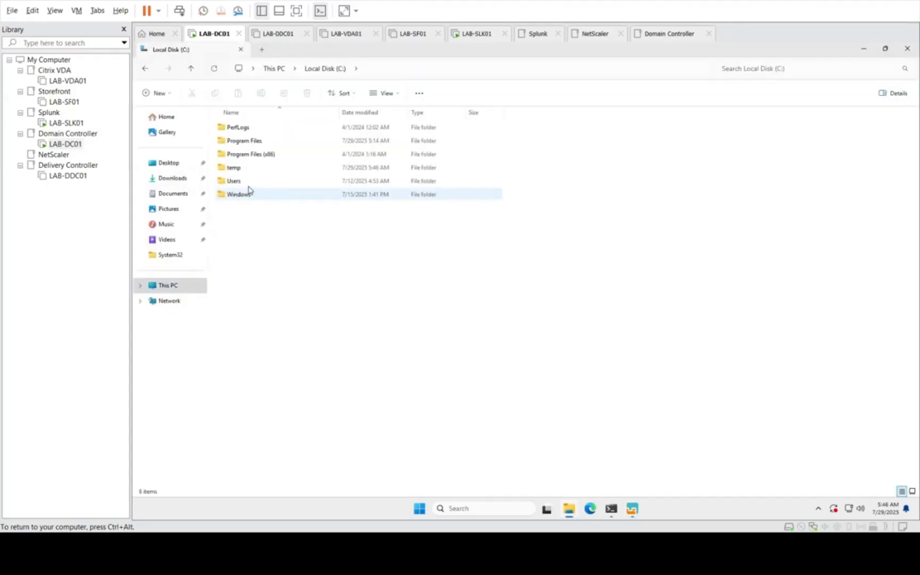
{"action": "double_click", "coordinate": [235, 167]}
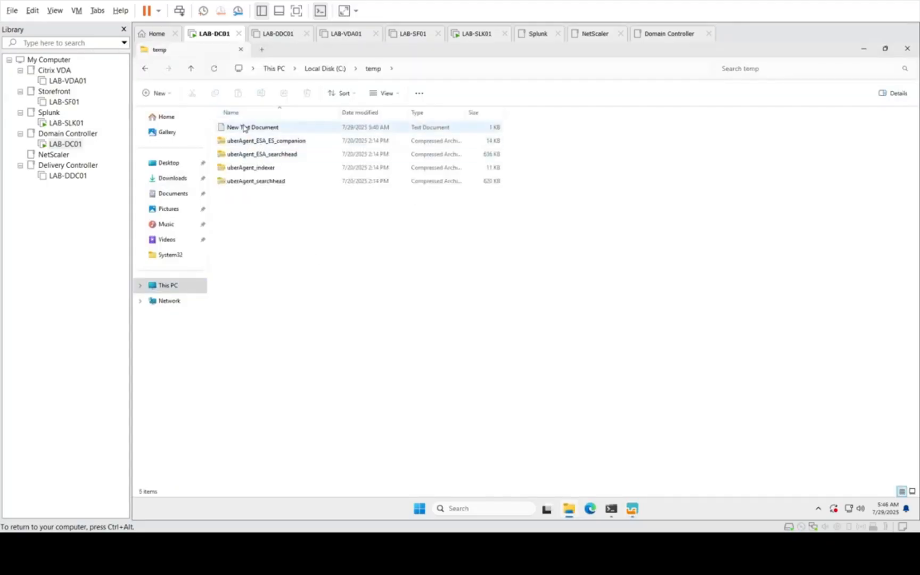
{"action": "double_click", "coordinate": [249, 128]}
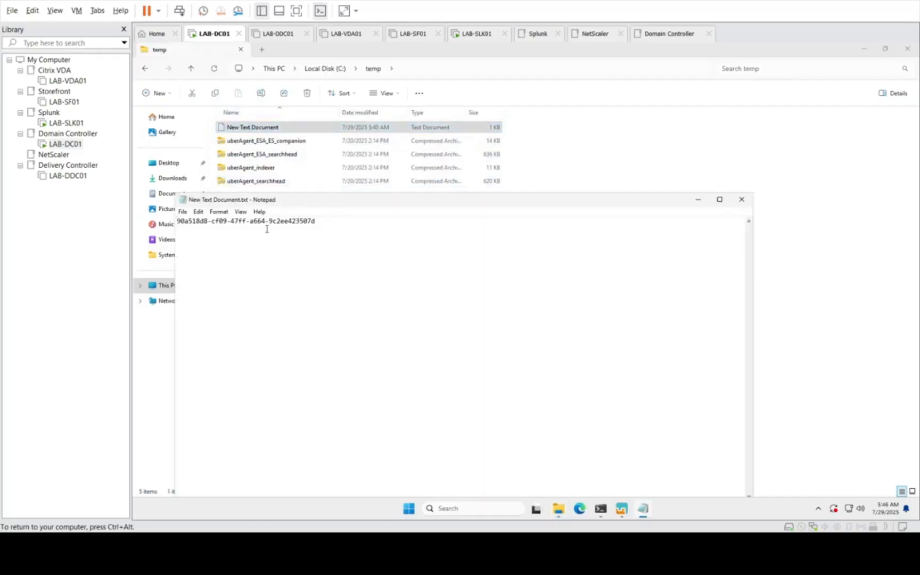
{"action": "left_click_drag", "start_coordinate": [331, 228], "coordinate": [145, 228]}
{"action": "key", "text": "ctrl+c"}
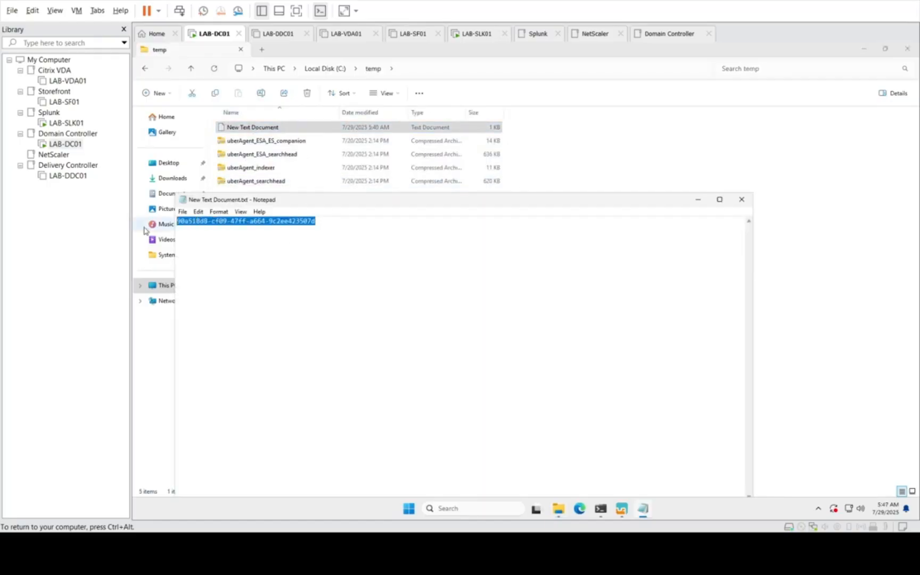
Step: Minimize the Notepad and temp folder windows and paste the Splunk token as the REST Token in the uberAgent configuration
{"action": "left_click", "coordinate": [694, 203]}
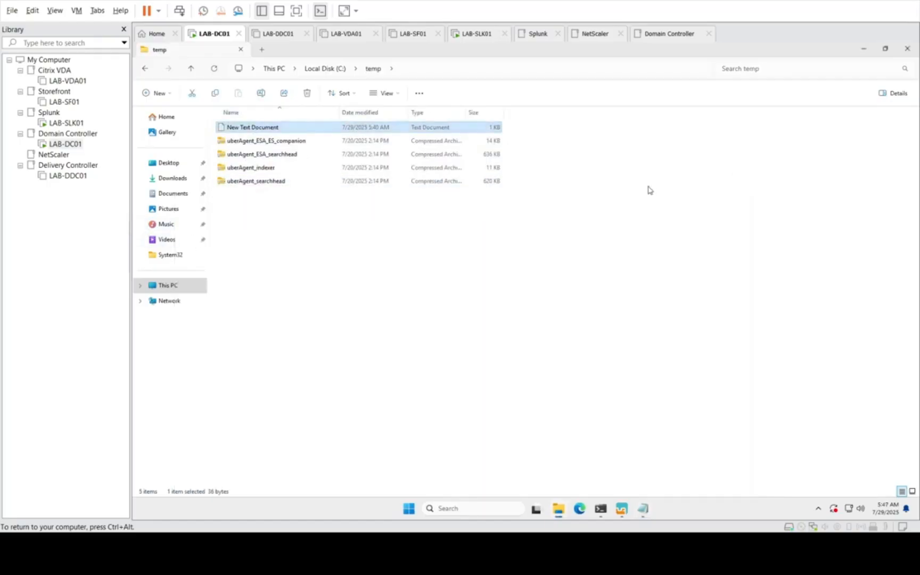
{"action": "left_click", "coordinate": [864, 53]}
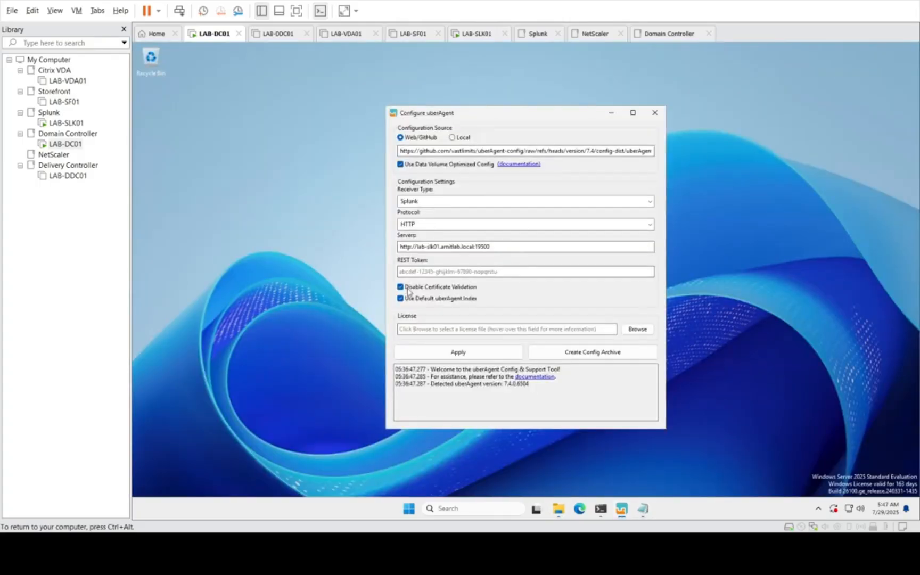
{"action": "left_click", "coordinate": [418, 270]}
{"action": "key", "text": "ctrl+v"}
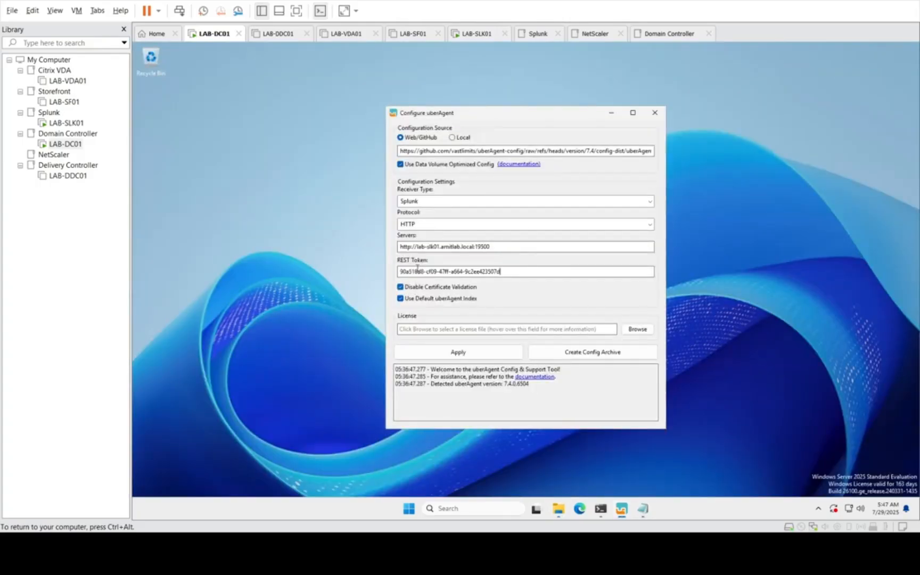
Step: Apply the uberAgent configuration and close the uberAgent Config & Support Tool
{"action": "left_click", "coordinate": [447, 355]}
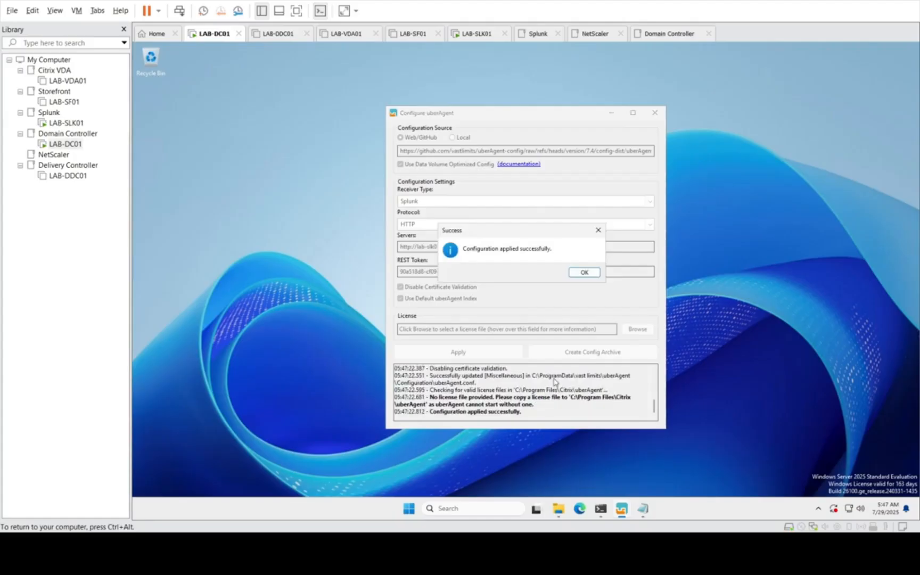
{"action": "left_click", "coordinate": [576, 276]}
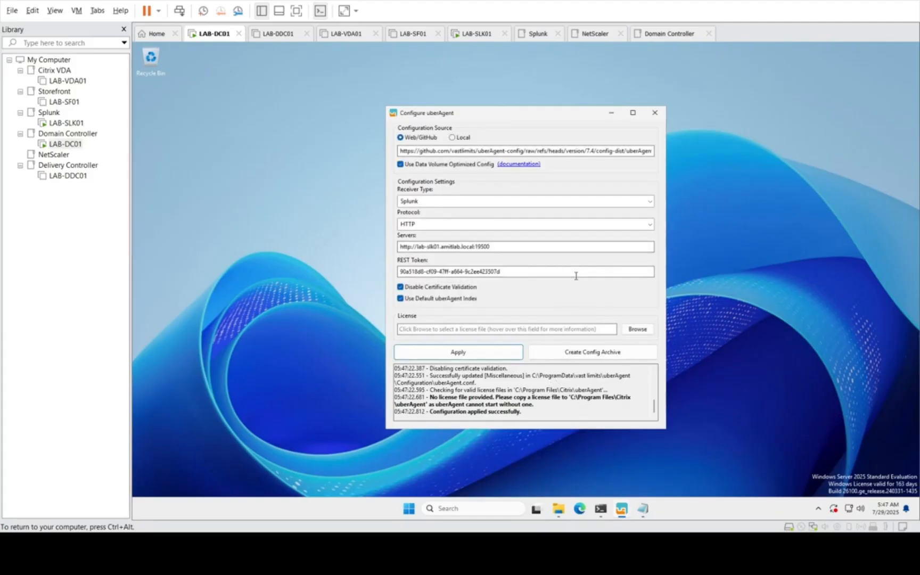
{"action": "left_click", "coordinate": [655, 115]}
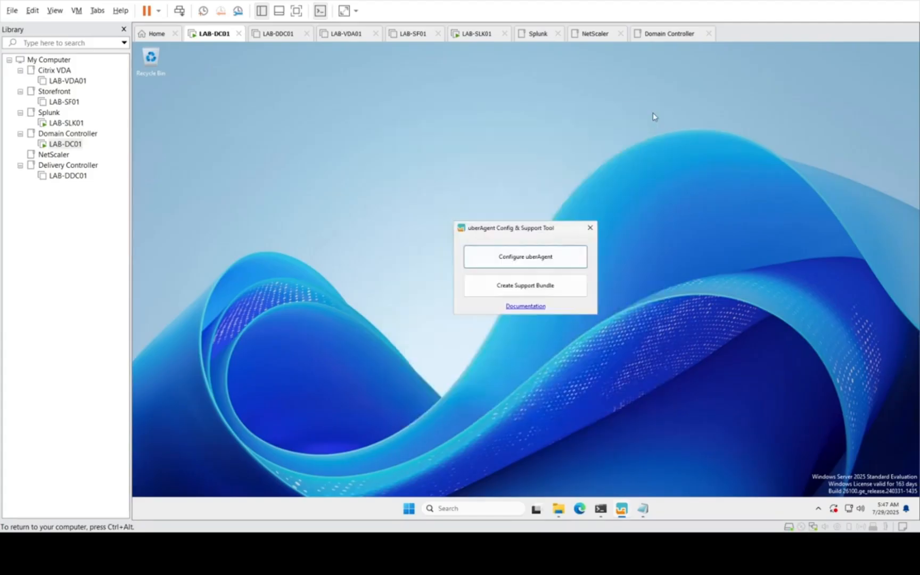
{"action": "left_click", "coordinate": [592, 229]}
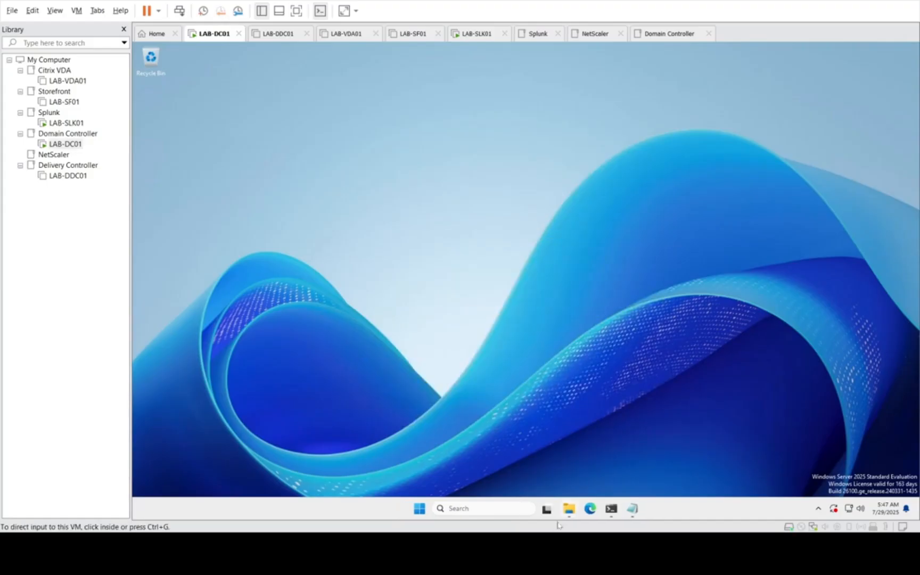
Step: Browse to C:\ProgramData\vast limits\uberAgent\Configuration and widen the Name column to show the full file names
{"action": "left_click", "coordinate": [569, 509]}
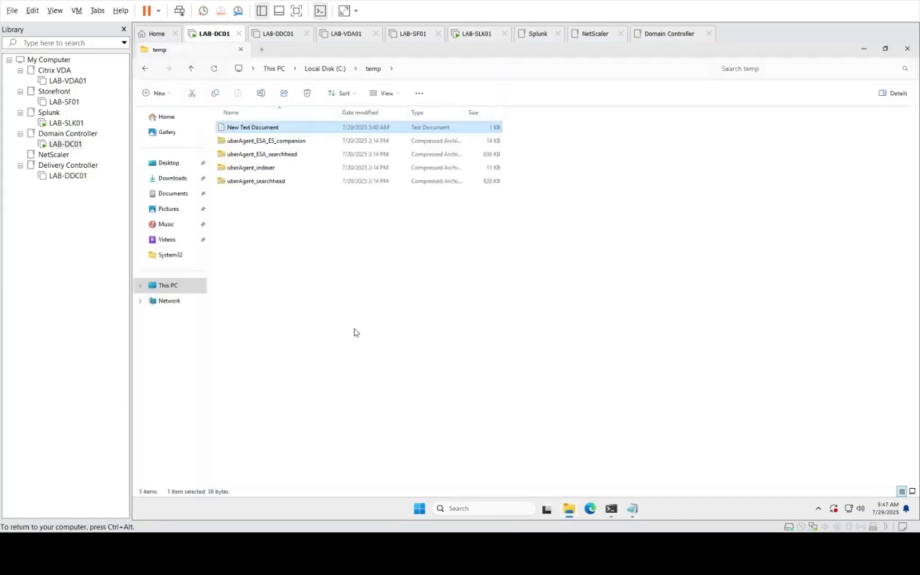
{"action": "left_click", "coordinate": [173, 287]}
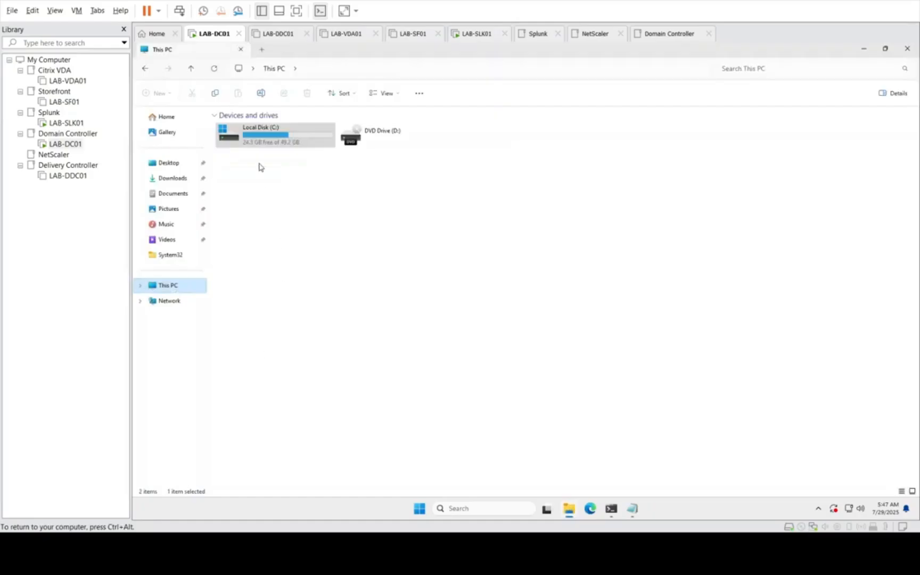
{"action": "double_click", "coordinate": [257, 139]}
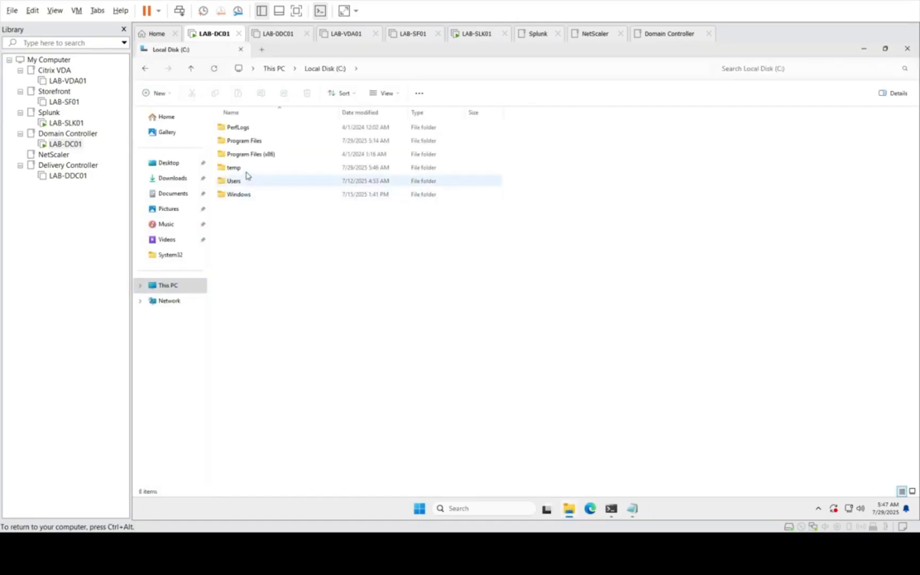
{"action": "left_click", "coordinate": [390, 67]}
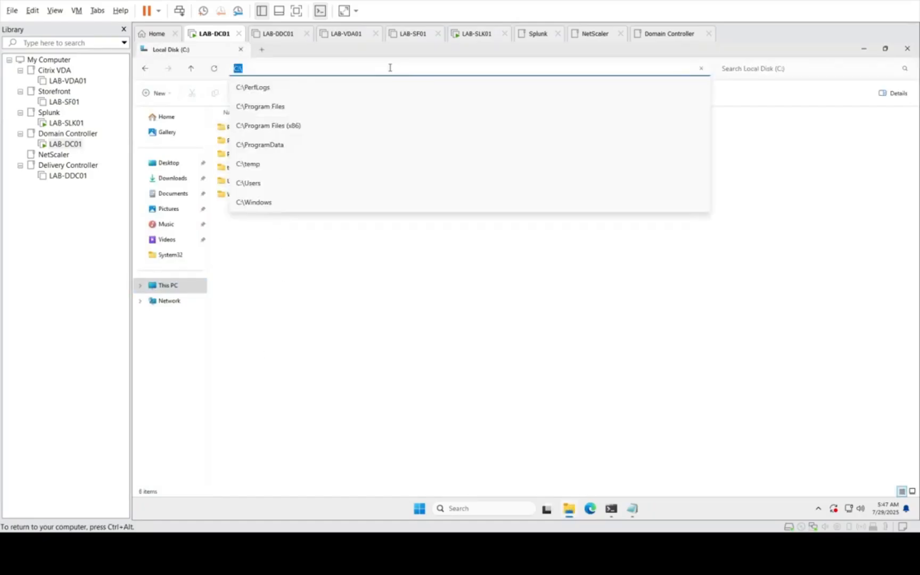
{"action": "left_click", "coordinate": [287, 147]}
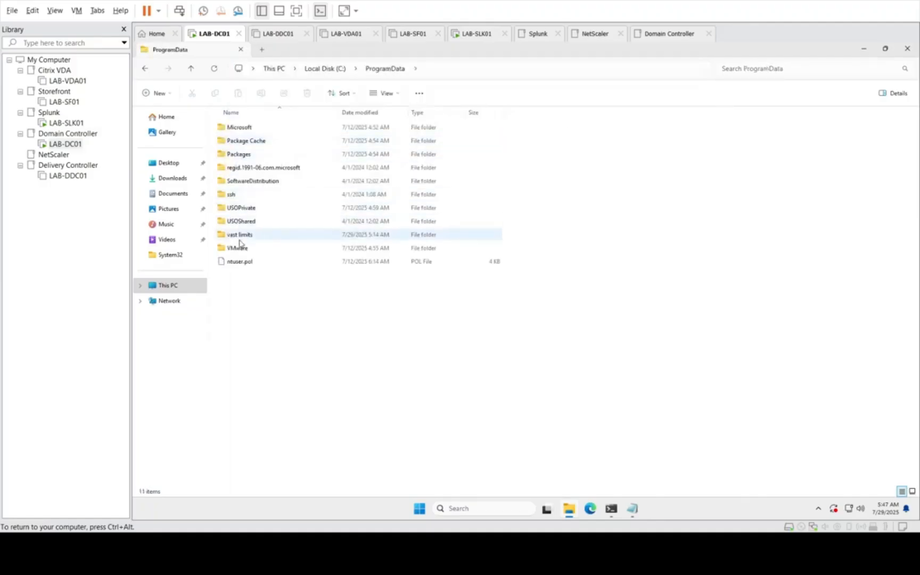
{"action": "double_click", "coordinate": [238, 240]}
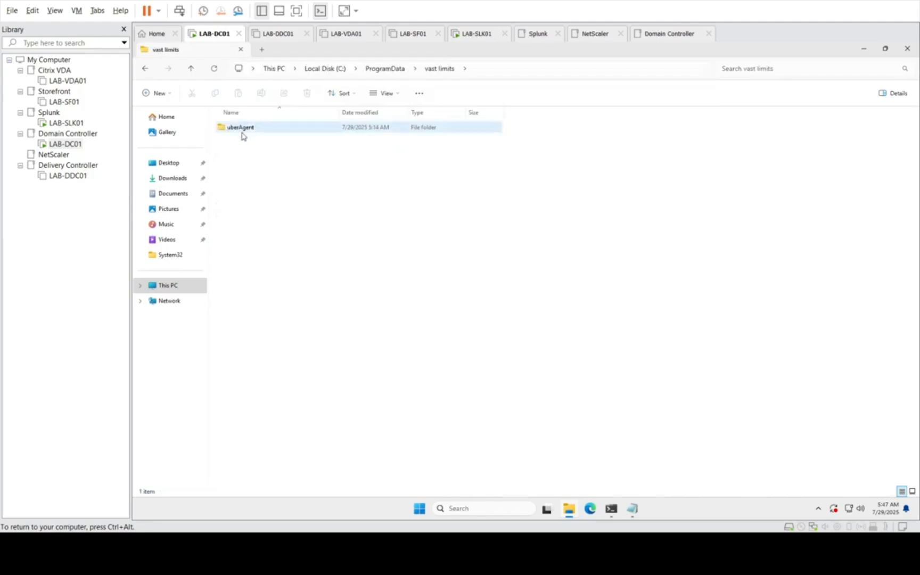
{"action": "double_click", "coordinate": [242, 132]}
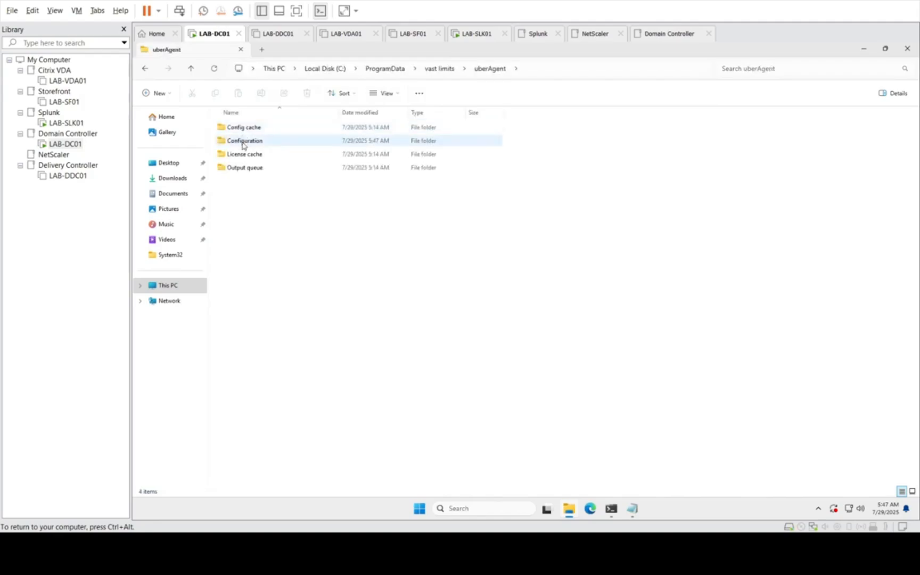
{"action": "double_click", "coordinate": [244, 142]}
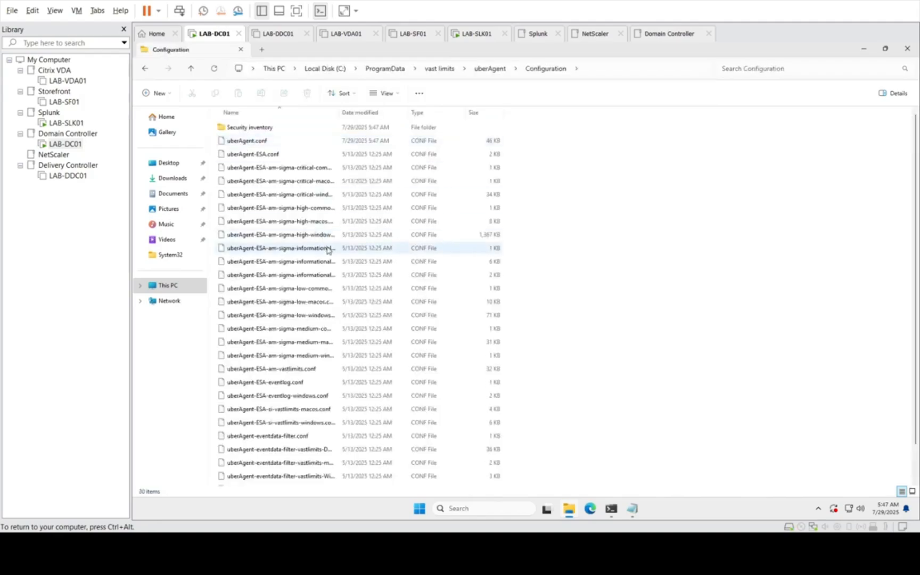
{"action": "left_click_drag", "start_coordinate": [336, 112], "coordinate": [446, 99]}
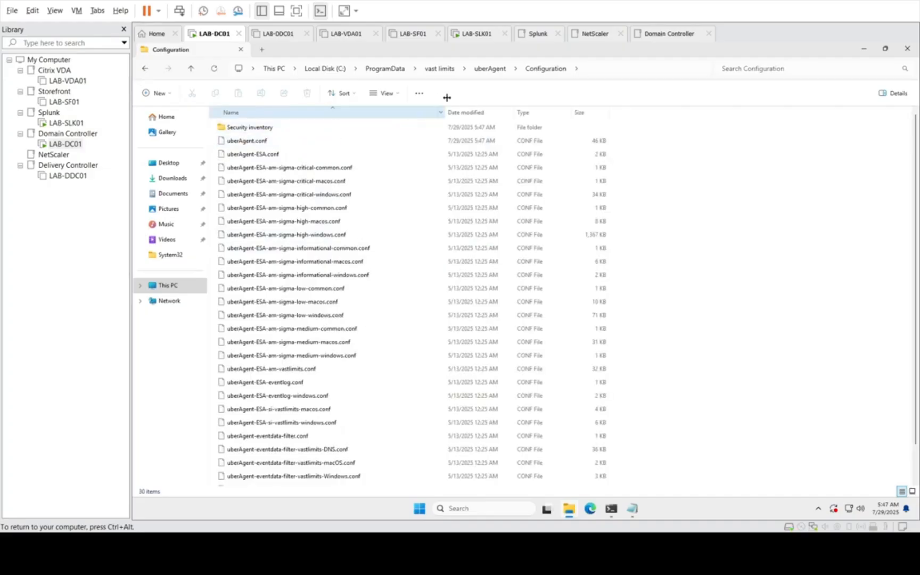
Step: Open the uberAgent.conf file from the Configuration folder in Notepad
{"action": "scroll", "coordinate": [339, 234], "scroll_direction": "down", "scroll_amount": 1}
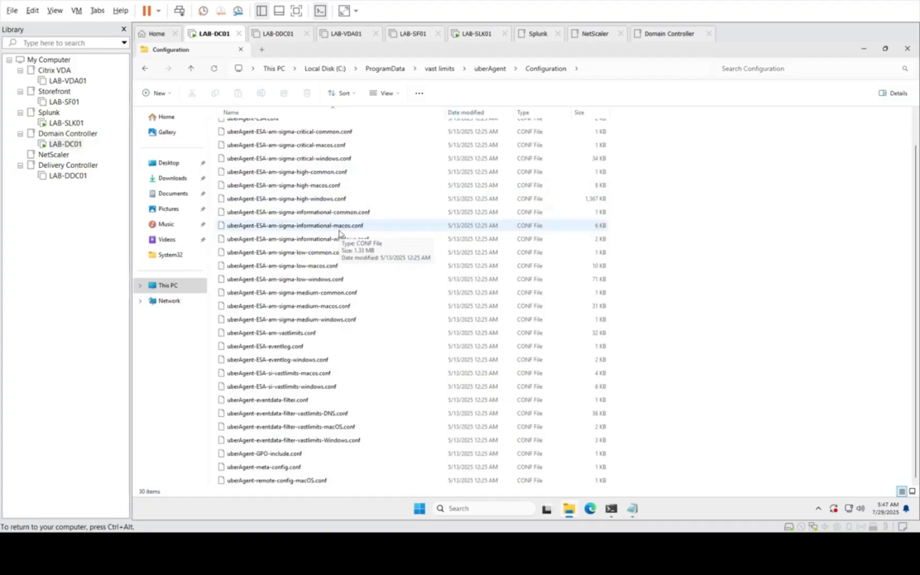
{"action": "scroll", "coordinate": [344, 232], "scroll_direction": "up", "scroll_amount": 1}
{"action": "double_click", "coordinate": [261, 145]}
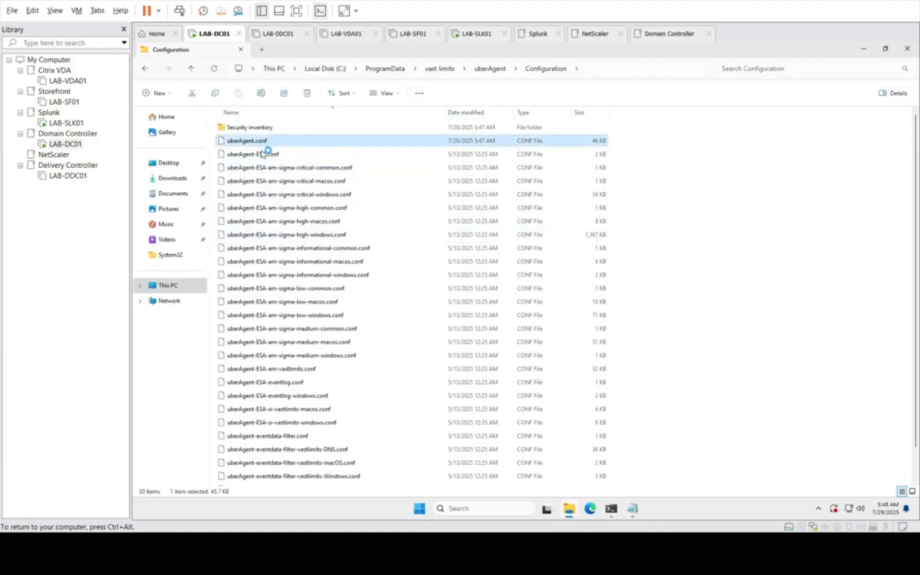
{"action": "left_click", "coordinate": [262, 154]}
{"action": "left_click", "coordinate": [266, 143]}
{"action": "right_click", "coordinate": [267, 142]}
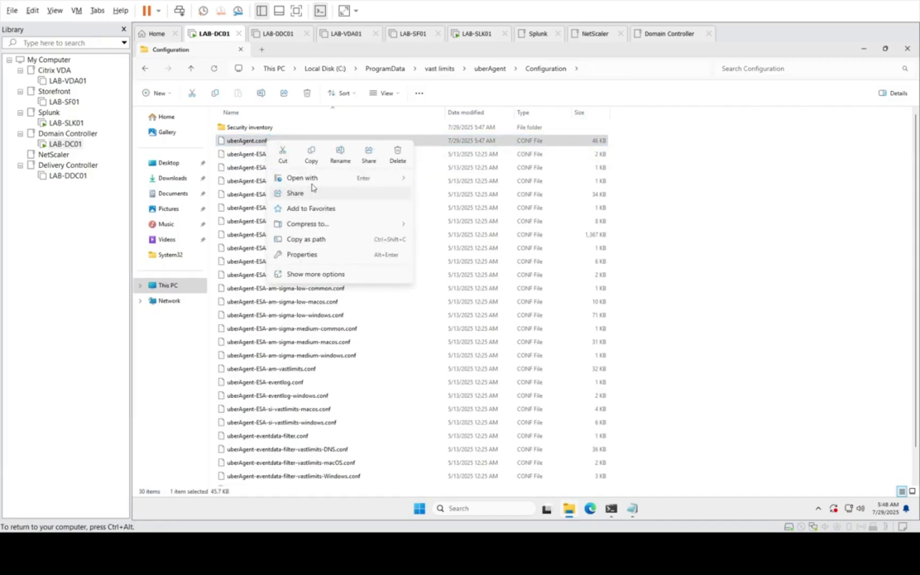
{"action": "mouse_move", "coordinate": [321, 181]}
{"action": "left_click", "coordinate": [440, 180]}
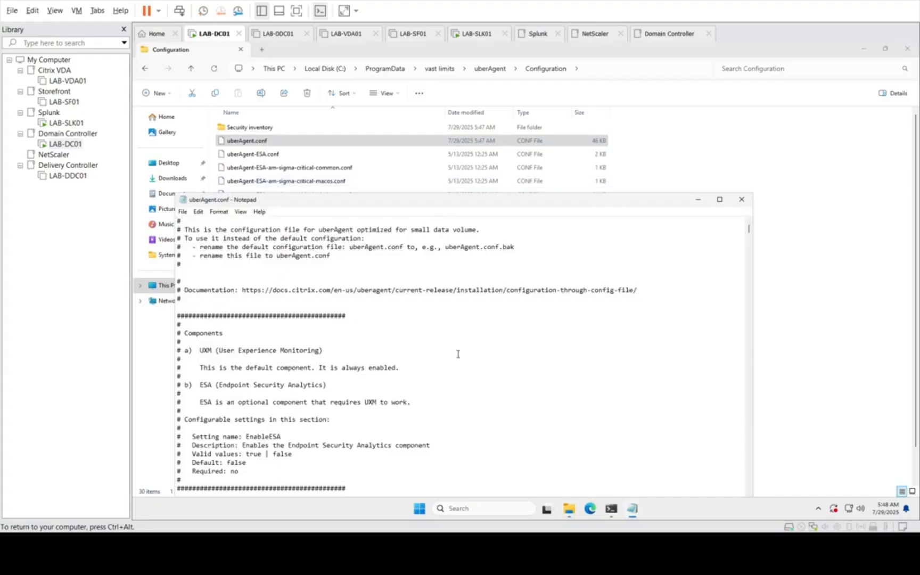
Step: Maximize the uberAgent.conf window and check the [Receiver] section for the Splunk receiver's name, type, protocol, server and REST token entries
{"action": "left_click", "coordinate": [720, 200]}
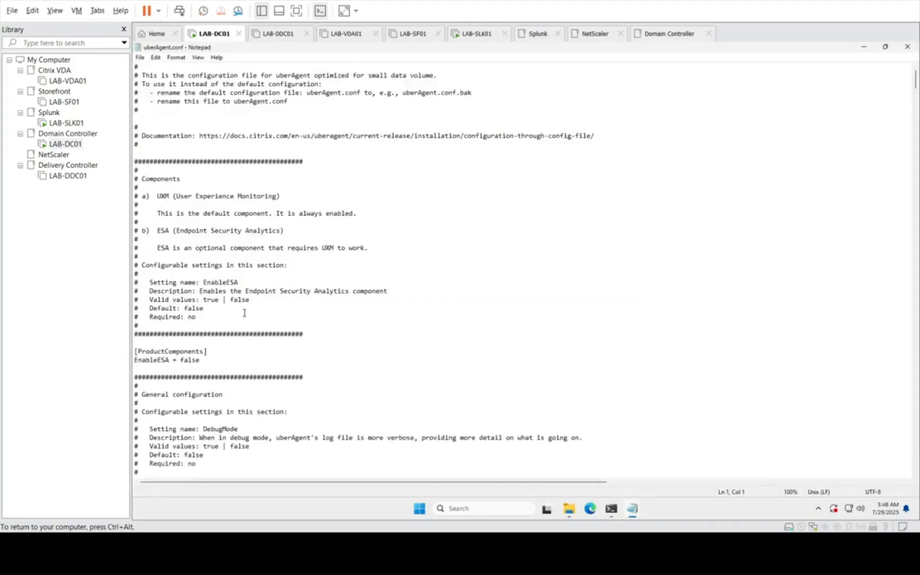
{"action": "scroll", "coordinate": [244, 313], "scroll_direction": "down", "scroll_amount": 15}
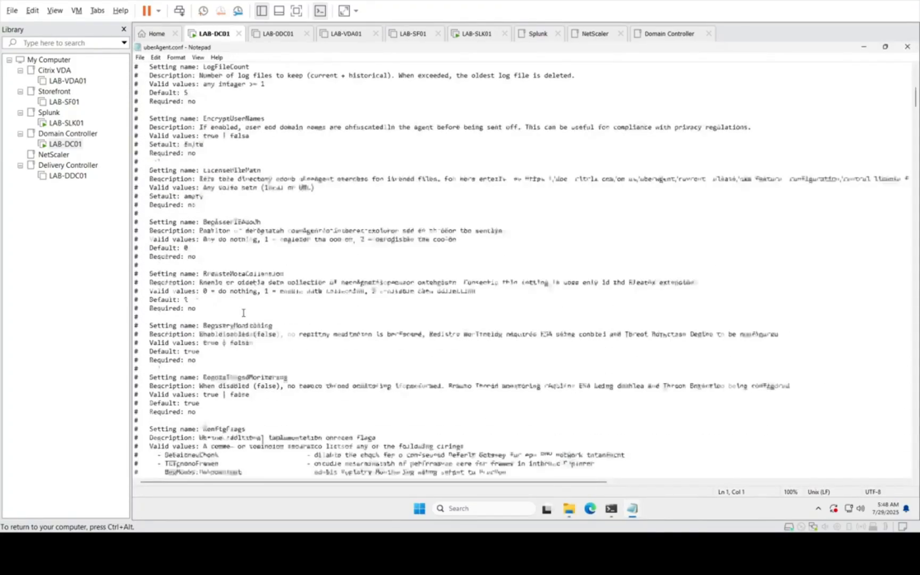
{"action": "scroll", "coordinate": [243, 313], "scroll_direction": "down", "scroll_amount": 20}
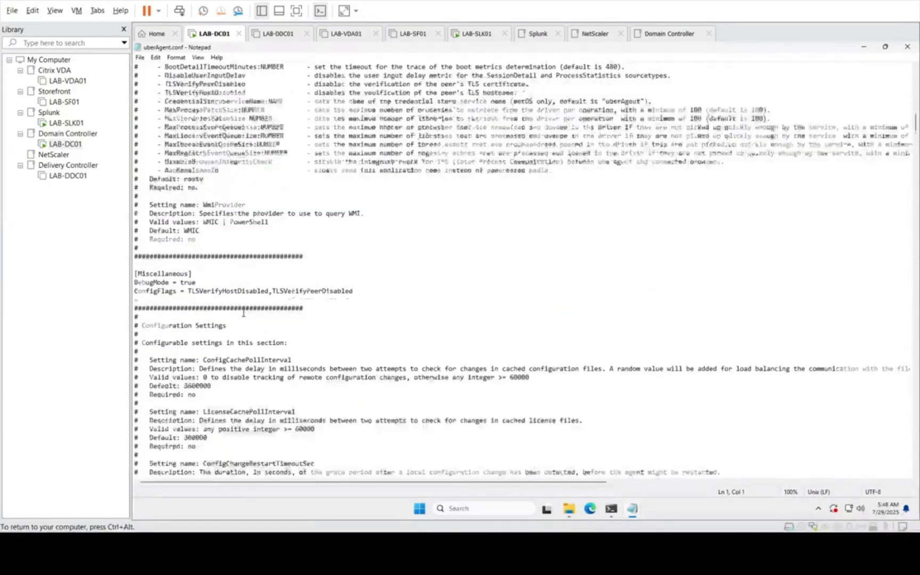
{"action": "scroll", "coordinate": [243, 313], "scroll_direction": "down", "scroll_amount": 3}
{"action": "scroll", "coordinate": [243, 313], "scroll_direction": "down", "scroll_amount": 10}
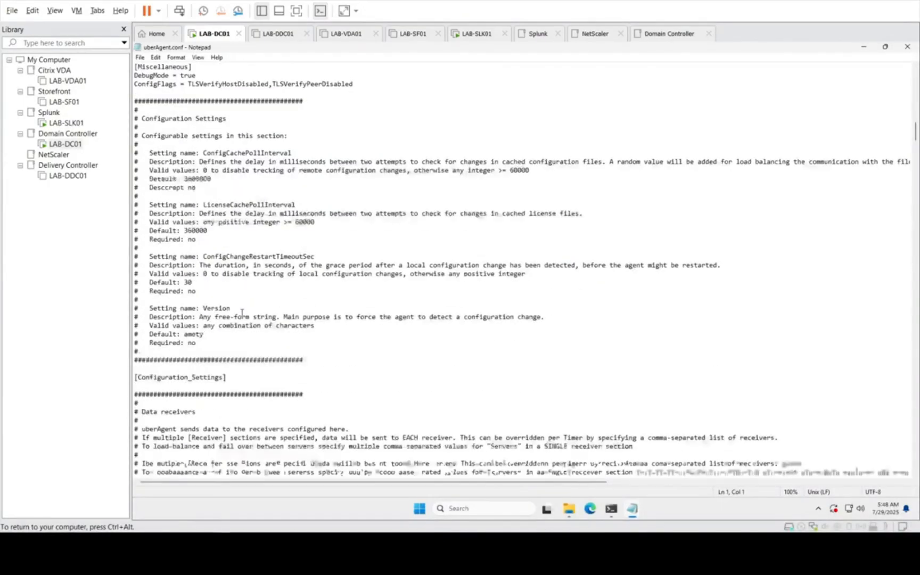
{"action": "scroll", "coordinate": [243, 313], "scroll_direction": "down", "scroll_amount": 20}
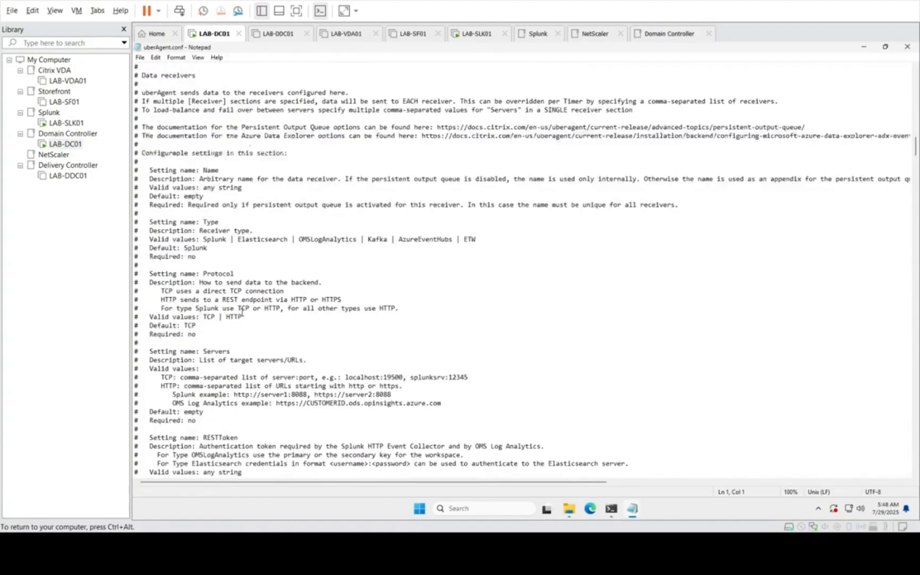
{"action": "scroll", "coordinate": [242, 313], "scroll_direction": "down", "scroll_amount": 20}
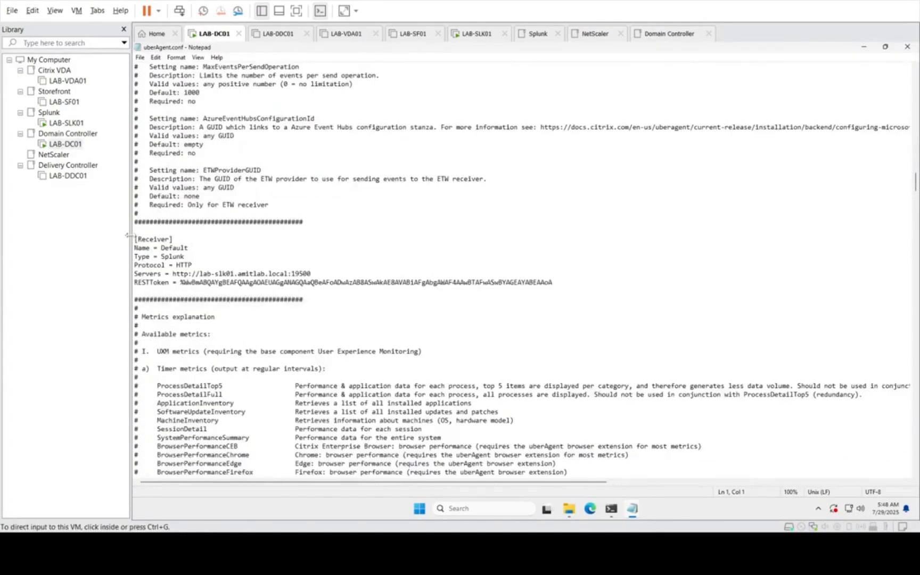
{"action": "left_click_drag", "start_coordinate": [136, 239], "coordinate": [593, 285]}
{"action": "left_click", "coordinate": [297, 341]}
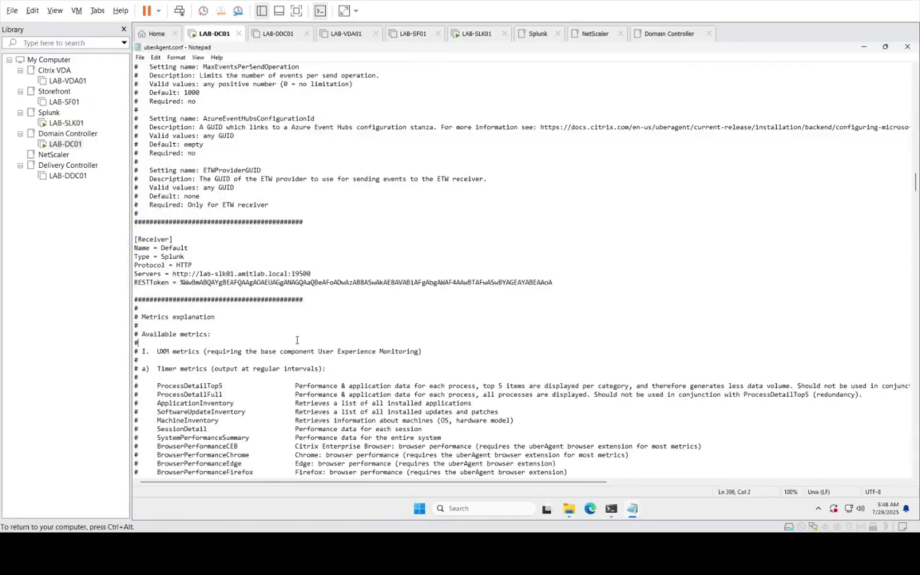
Step: Review the metrics explanation, on-demand metrics, timer, event trigger, application mapping and process startup sections of uberAgent.conf
{"action": "scroll", "coordinate": [297, 339], "scroll_direction": "down", "scroll_amount": 20}
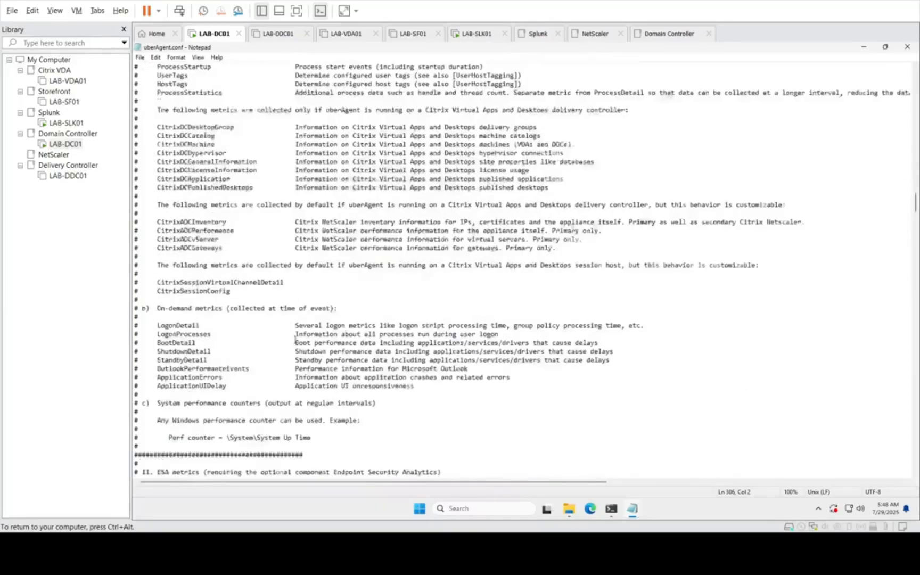
{"action": "scroll", "coordinate": [296, 339], "scroll_direction": "down", "scroll_amount": 20}
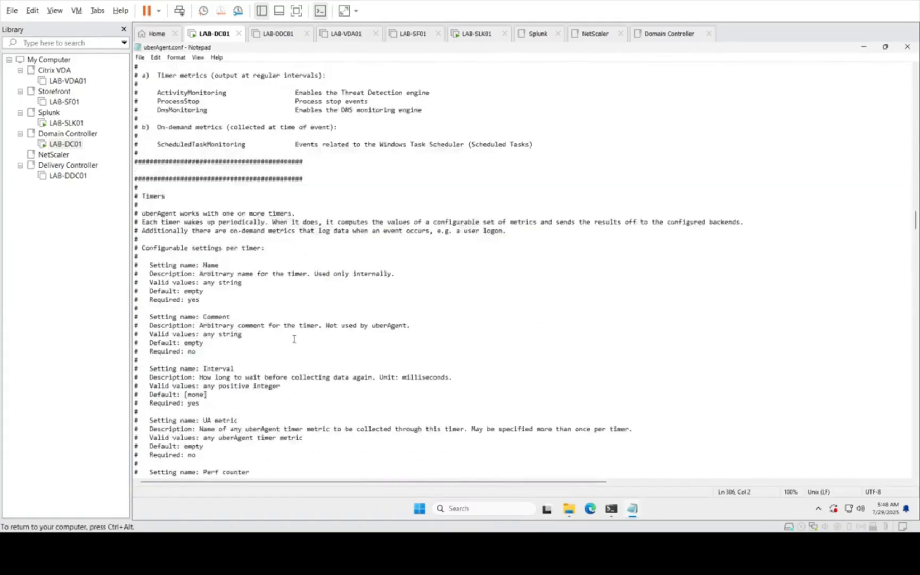
{"action": "scroll", "coordinate": [294, 339], "scroll_direction": "down", "scroll_amount": 20}
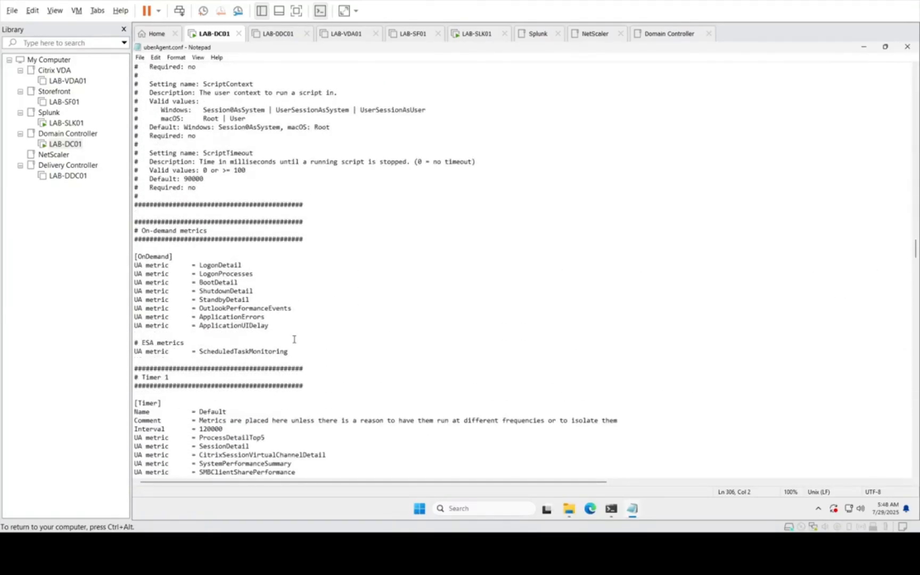
{"action": "scroll", "coordinate": [294, 339], "scroll_direction": "down", "scroll_amount": 20}
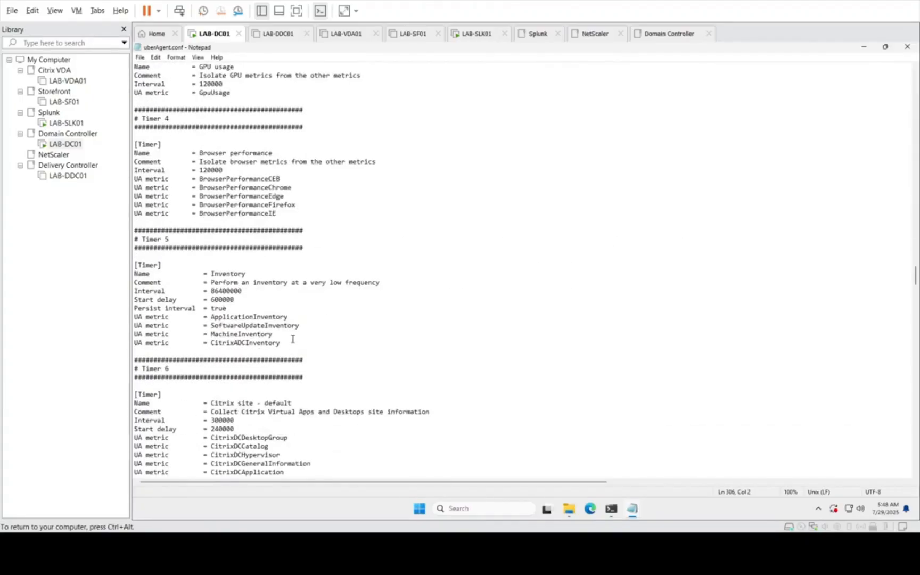
{"action": "scroll", "coordinate": [293, 339], "scroll_direction": "down", "scroll_amount": 9}
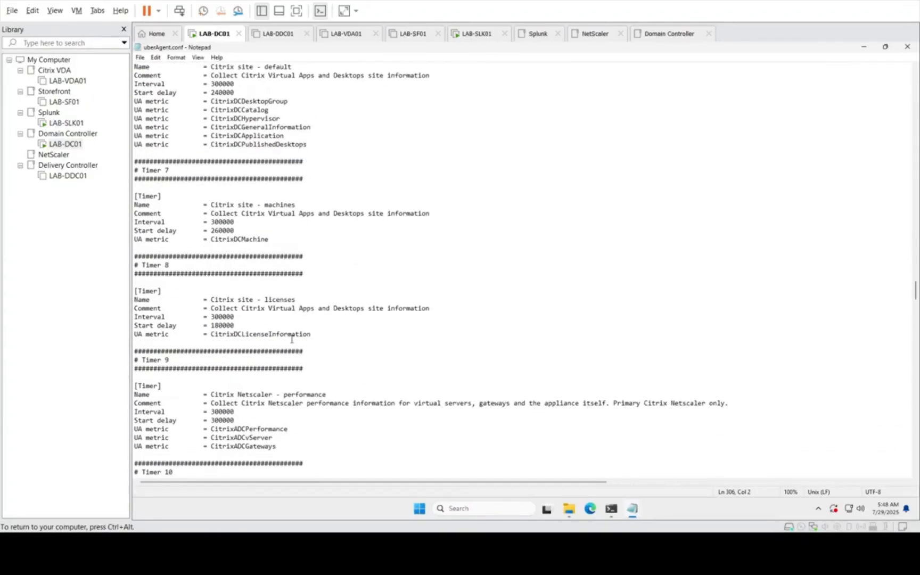
{"action": "scroll", "coordinate": [292, 339], "scroll_direction": "down", "scroll_amount": 15}
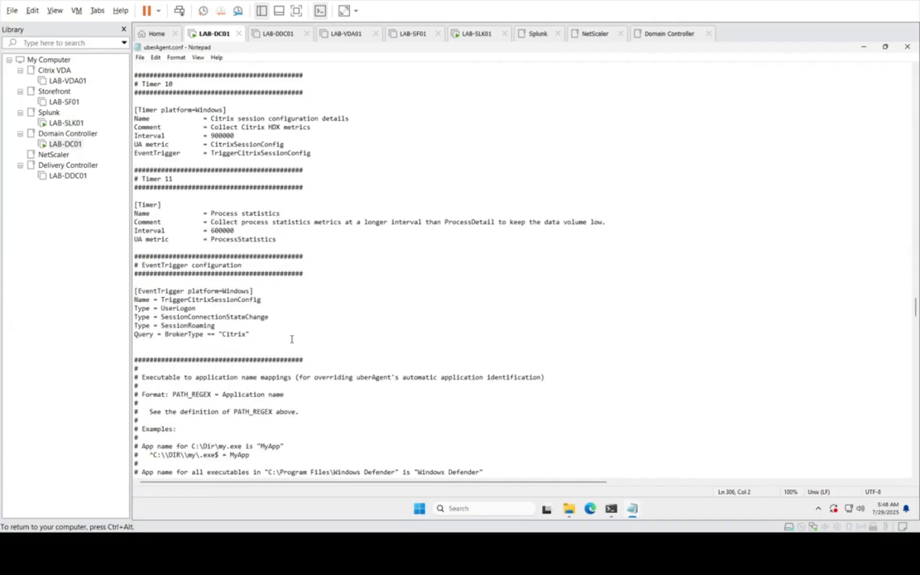
{"action": "scroll", "coordinate": [291, 339], "scroll_direction": "down", "scroll_amount": 7}
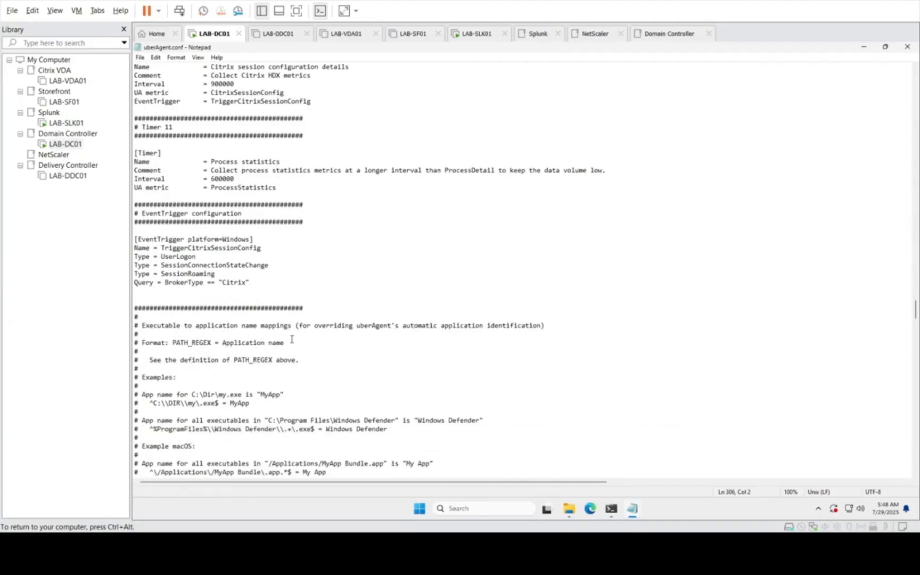
{"action": "scroll", "coordinate": [292, 339], "scroll_direction": "down", "scroll_amount": 12}
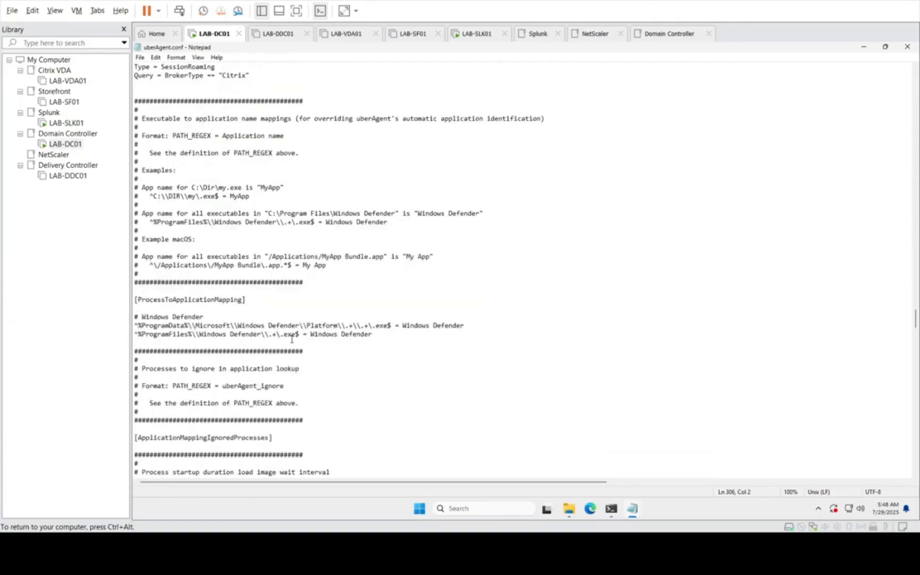
{"action": "scroll", "coordinate": [292, 339], "scroll_direction": "down", "scroll_amount": 7}
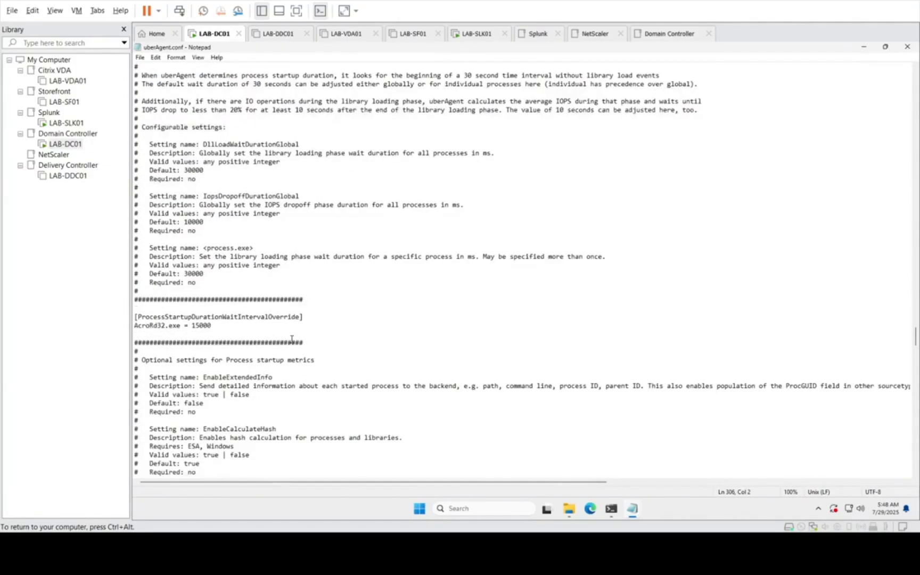
{"action": "scroll", "coordinate": [291, 340], "scroll_direction": "down", "scroll_amount": 20}
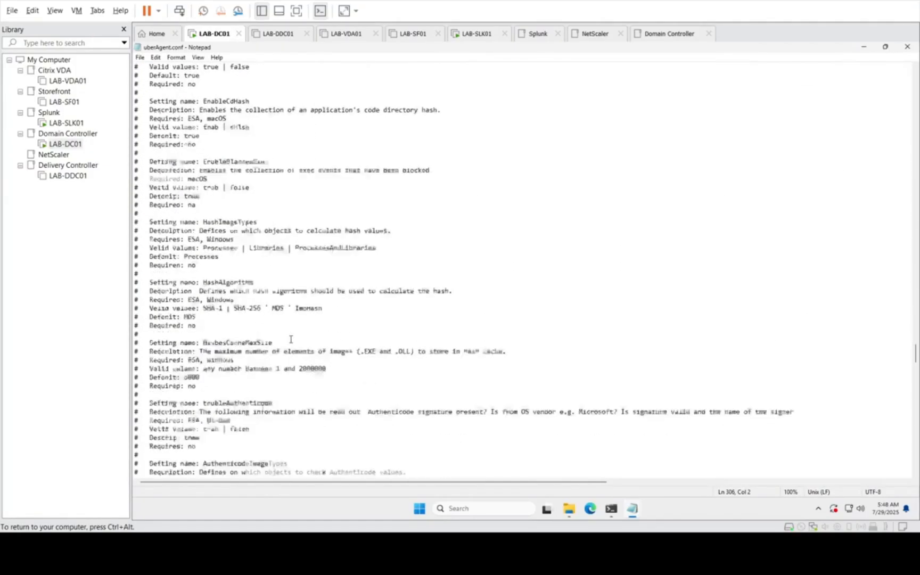
{"action": "scroll", "coordinate": [291, 339], "scroll_direction": "down", "scroll_amount": 17}
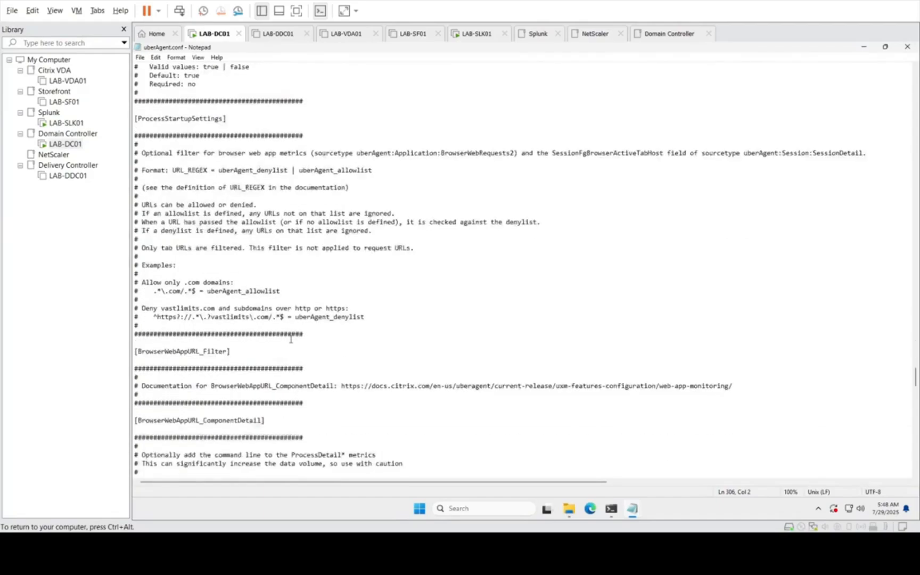
Step: Examine the Citrix Netscaler configuration section of uberAgent.conf, including its server, credential, HTTPS and CollectADCInformation settings
{"action": "scroll", "coordinate": [291, 339], "scroll_direction": "down", "scroll_amount": 18}
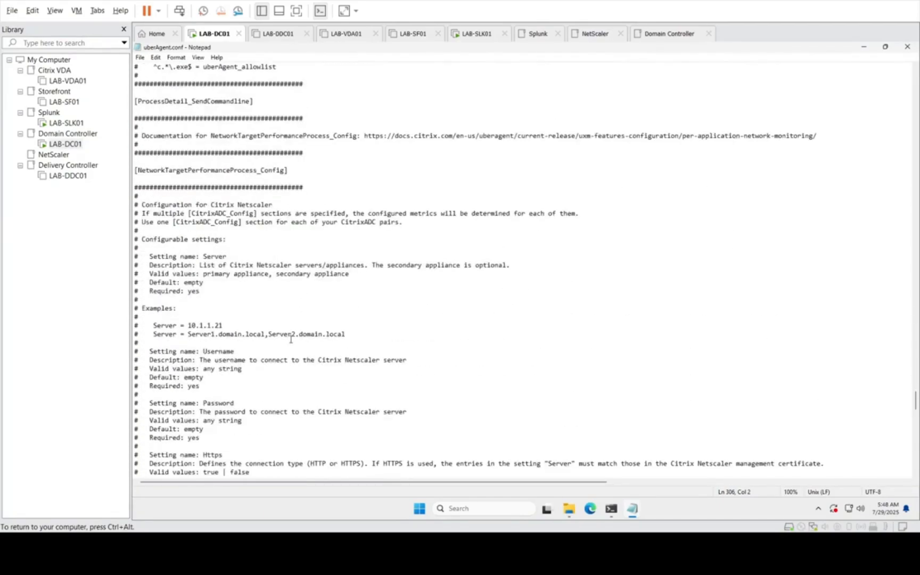
{"action": "scroll", "coordinate": [290, 339], "scroll_direction": "down", "scroll_amount": 1}
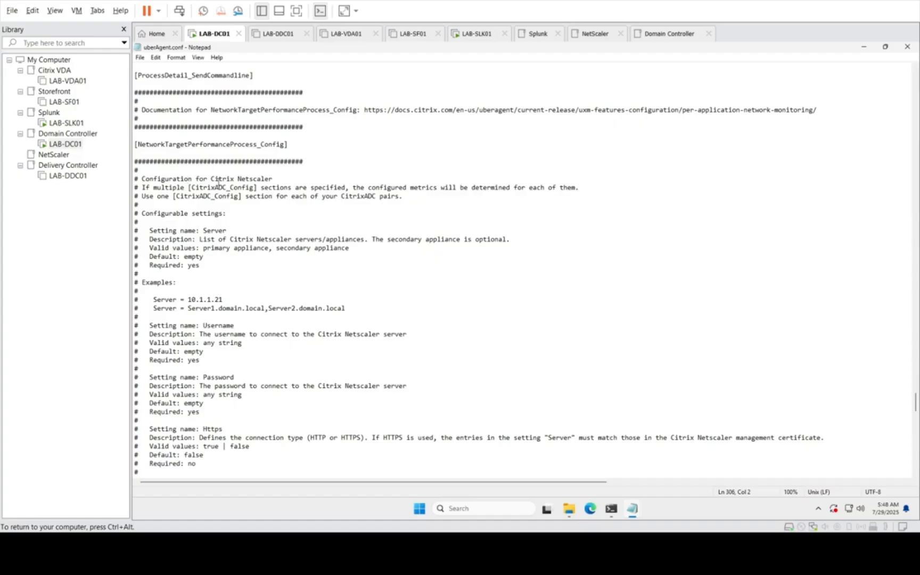
{"action": "scroll", "coordinate": [241, 326], "scroll_direction": "down", "scroll_amount": 10}
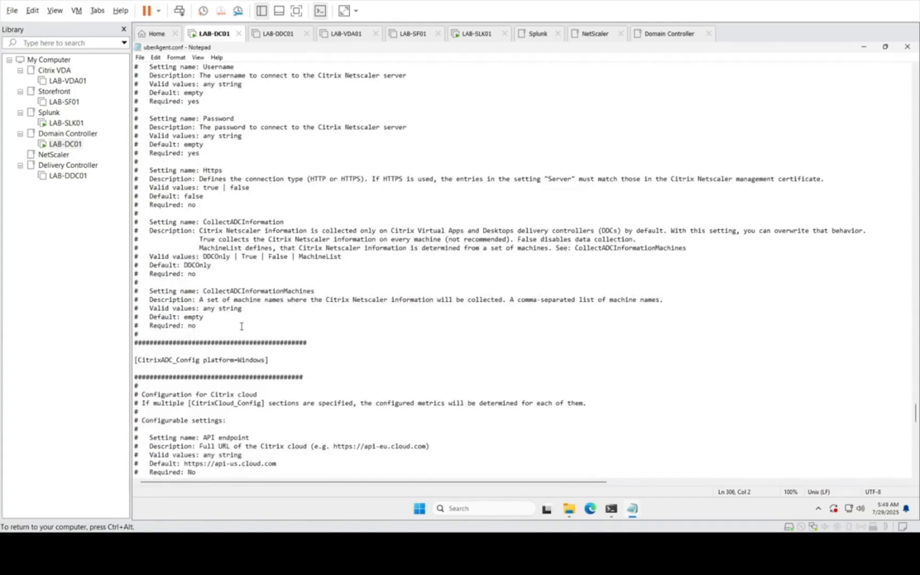
{"action": "scroll", "coordinate": [241, 327], "scroll_direction": "up", "scroll_amount": 5}
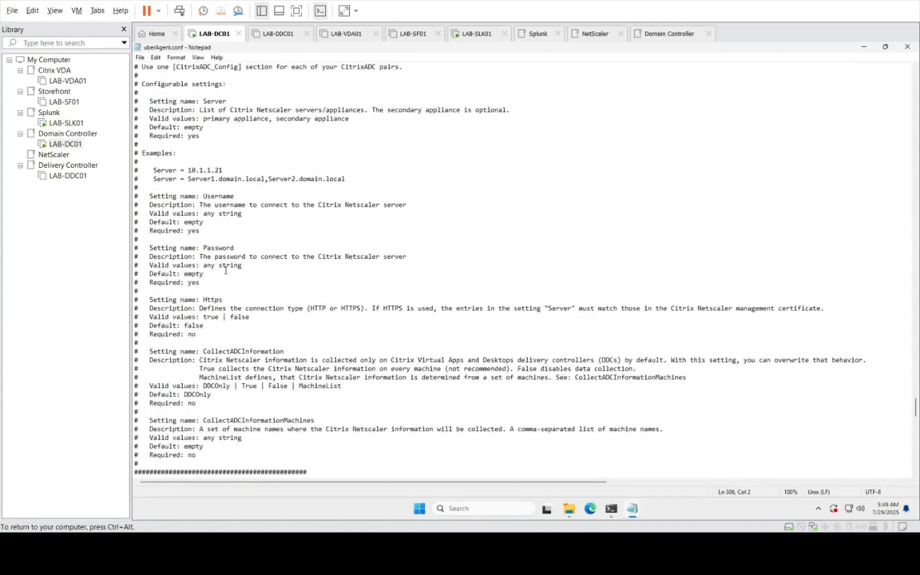
{"action": "scroll", "coordinate": [302, 264], "scroll_direction": "up", "scroll_amount": 2}
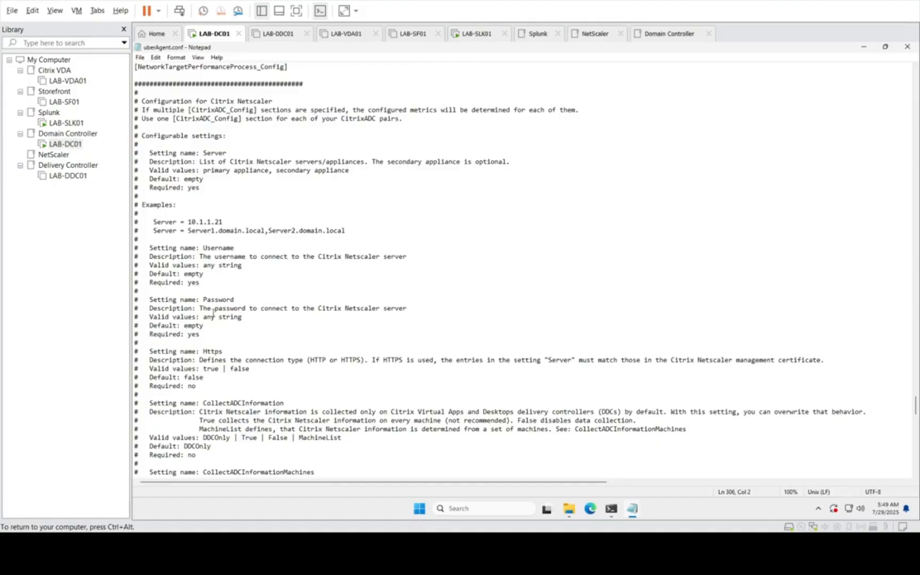
{"action": "scroll", "coordinate": [214, 314], "scroll_direction": "down", "scroll_amount": 3}
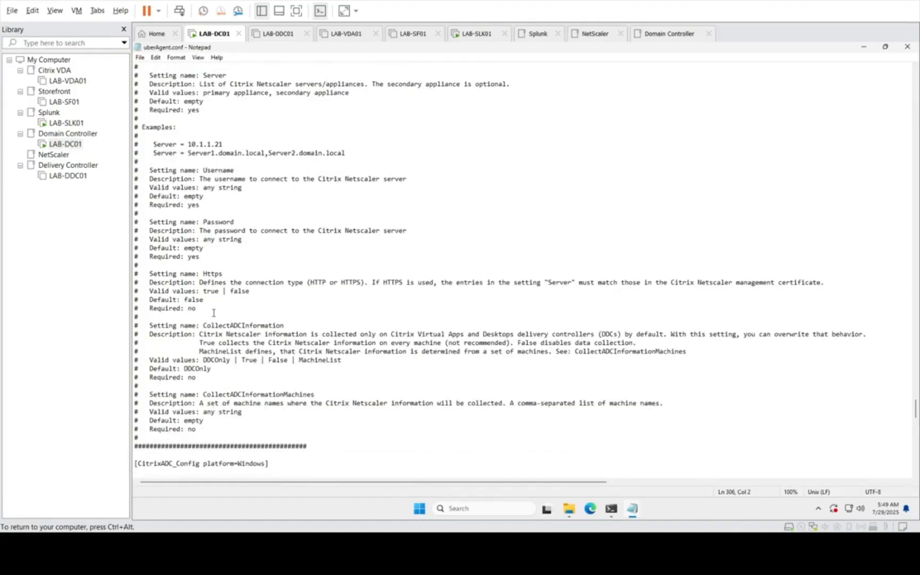
Step: Examine the Citrix Cloud configuration section of uberAgent.conf and the remaining sections through the config includes at the end
{"action": "scroll", "coordinate": [213, 313], "scroll_direction": "down", "scroll_amount": 11}
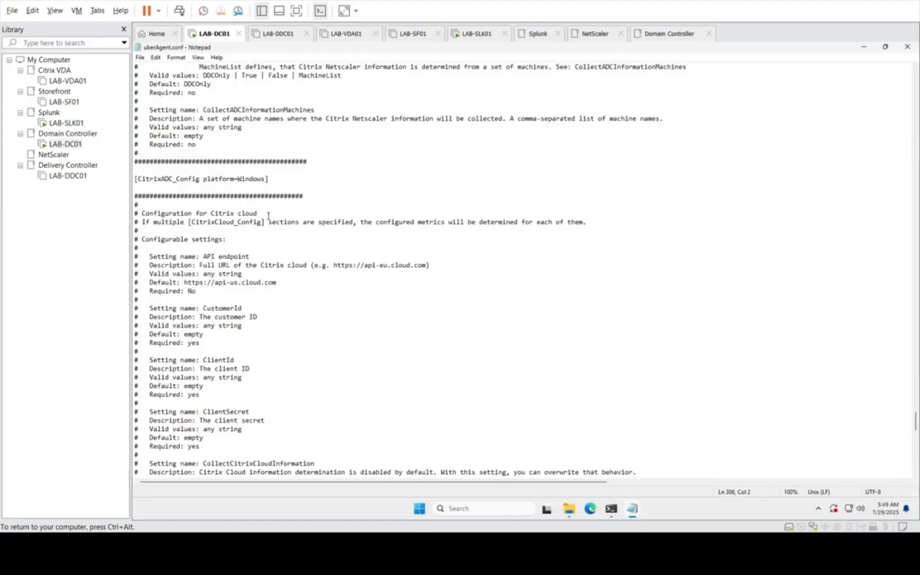
{"action": "left_click_drag", "start_coordinate": [258, 214], "coordinate": [133, 213]}
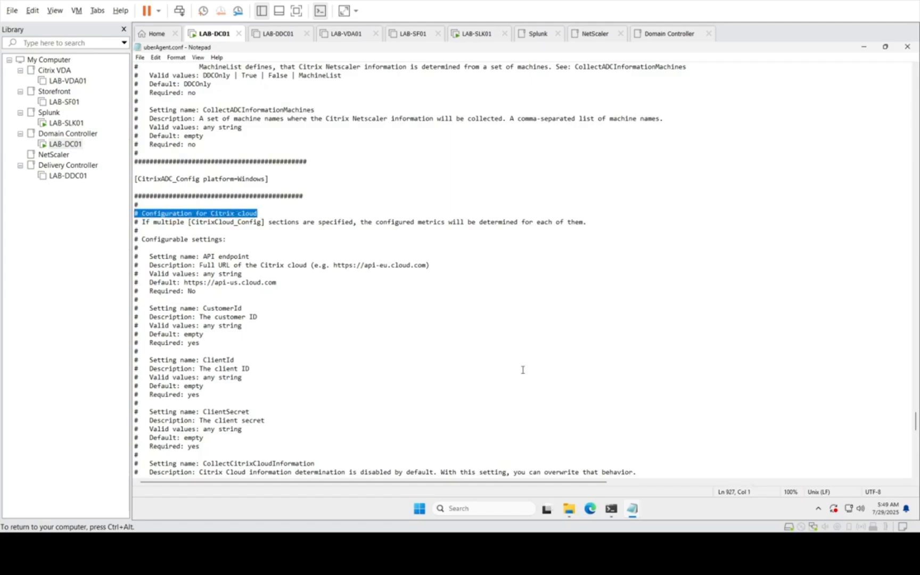
{"action": "scroll", "coordinate": [401, 394], "scroll_direction": "down", "scroll_amount": 3}
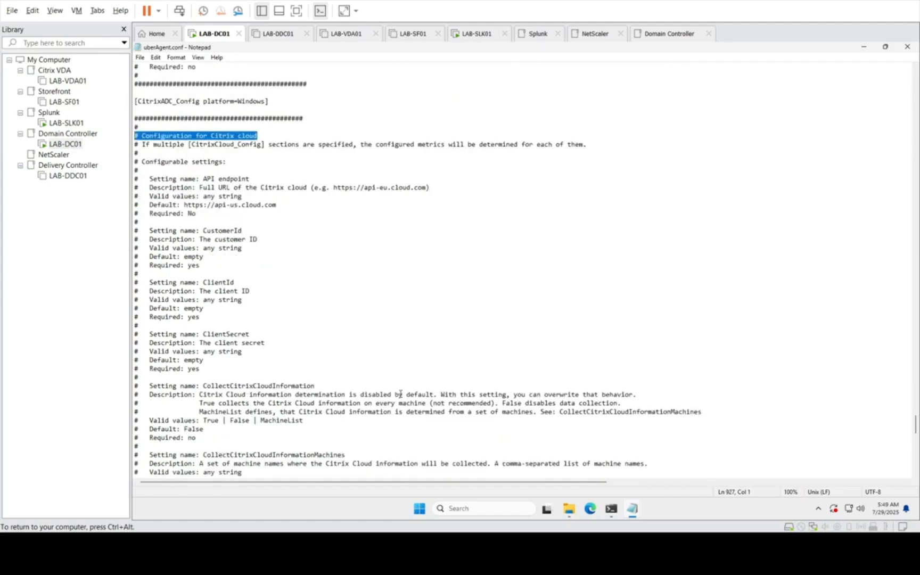
{"action": "scroll", "coordinate": [401, 393], "scroll_direction": "down", "scroll_amount": 4}
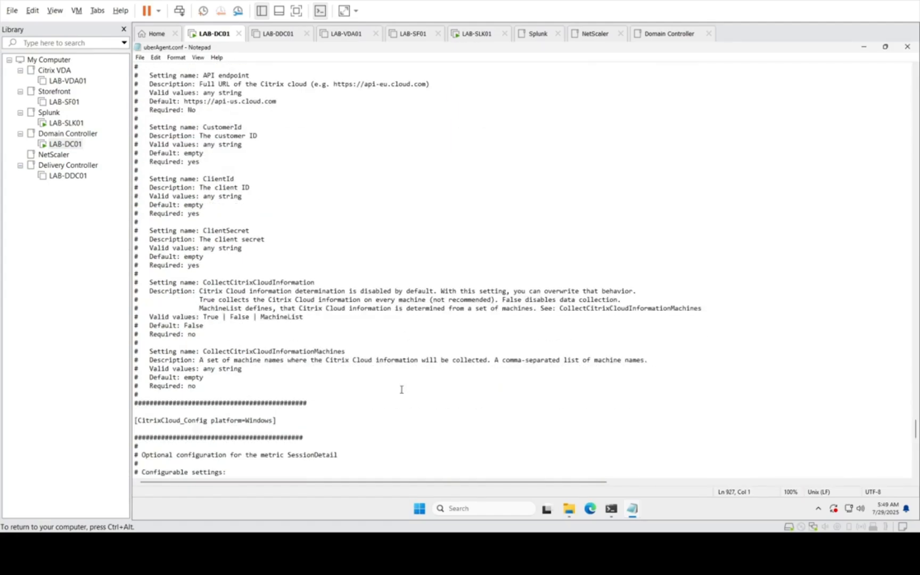
{"action": "scroll", "coordinate": [401, 390], "scroll_direction": "up", "scroll_amount": 4}
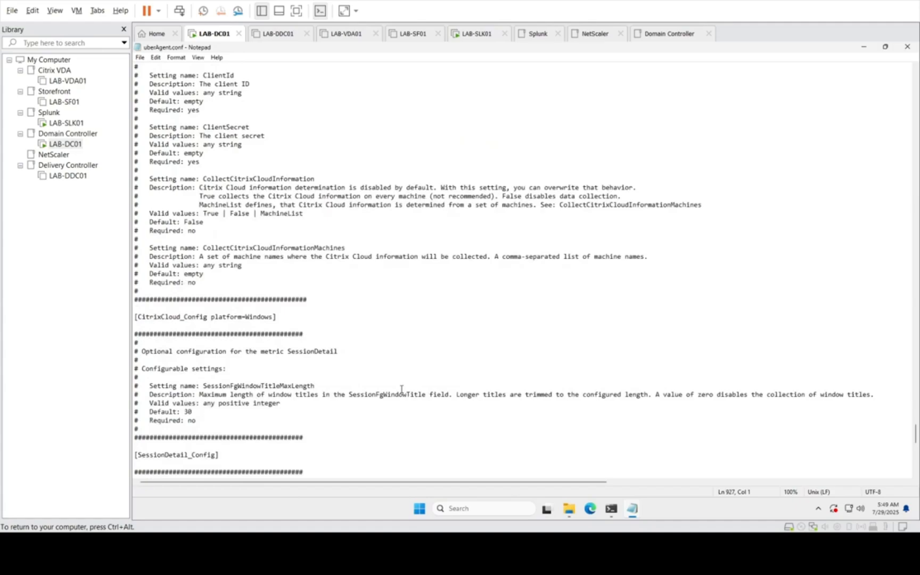
{"action": "scroll", "coordinate": [401, 389], "scroll_direction": "down", "scroll_amount": 15}
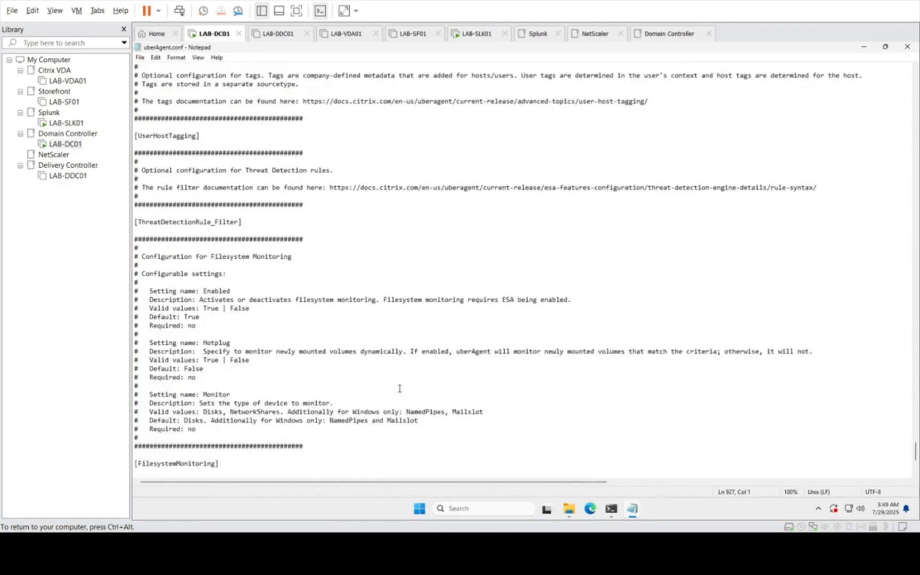
{"action": "scroll", "coordinate": [399, 389], "scroll_direction": "down", "scroll_amount": 8}
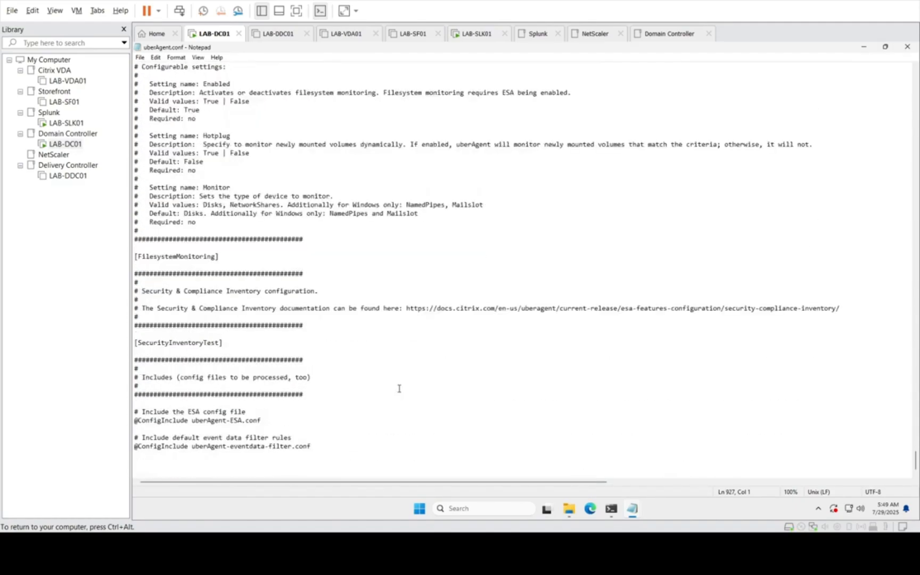
{"action": "scroll", "coordinate": [399, 389], "scroll_direction": "up", "scroll_amount": 13}
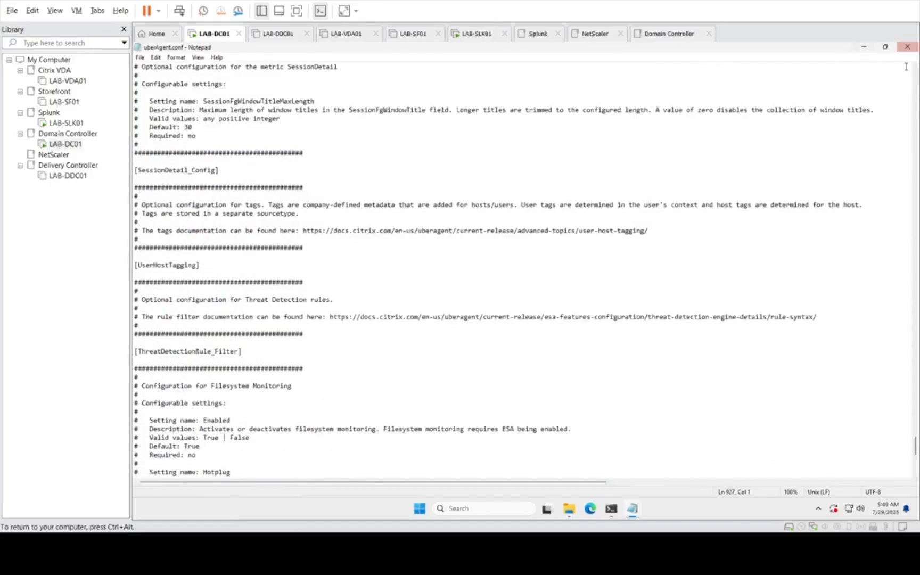
Step: Close uberAgent.conf and the Configuration folder window, and release input control from the LAB-DC01 virtual machine
{"action": "left_click", "coordinate": [911, 48]}
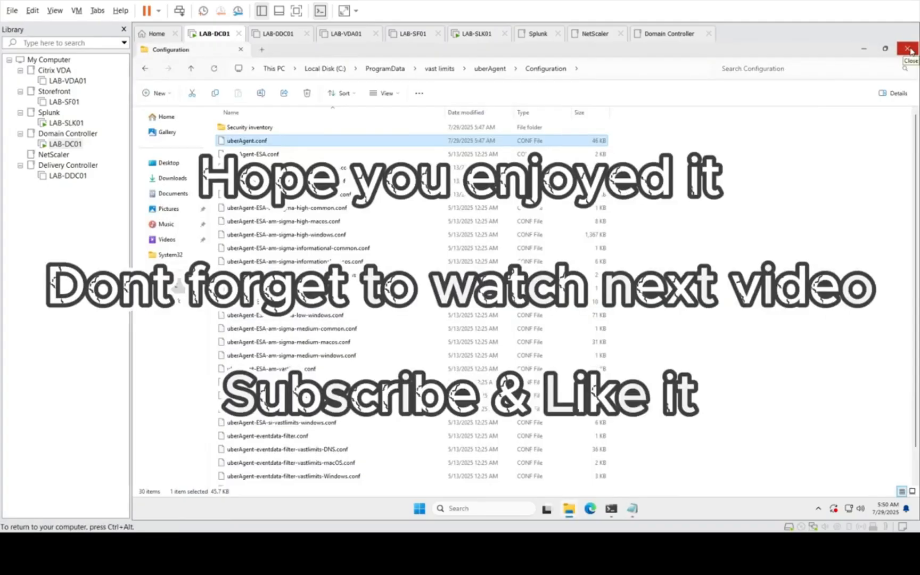
{"action": "left_click", "coordinate": [908, 49]}
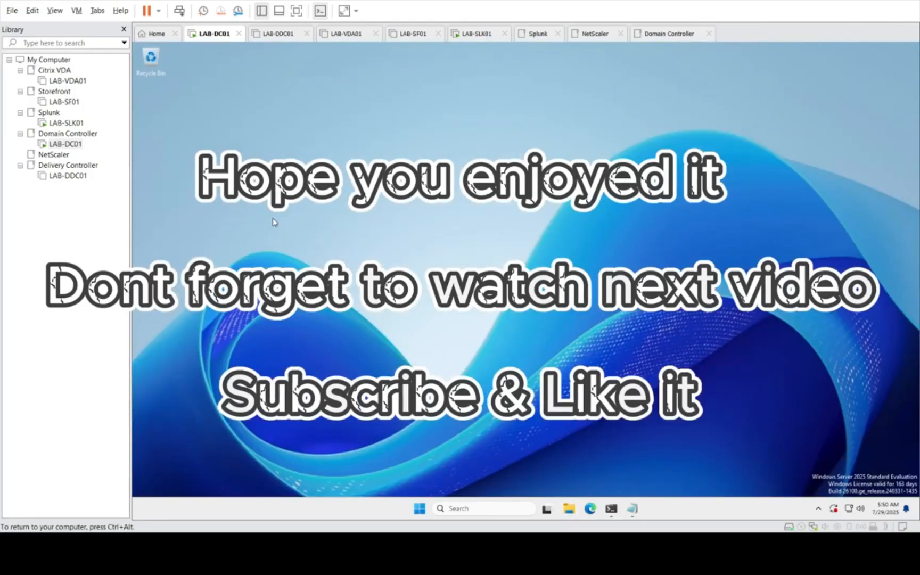
{"action": "key", "text": "ctrl+alt"}
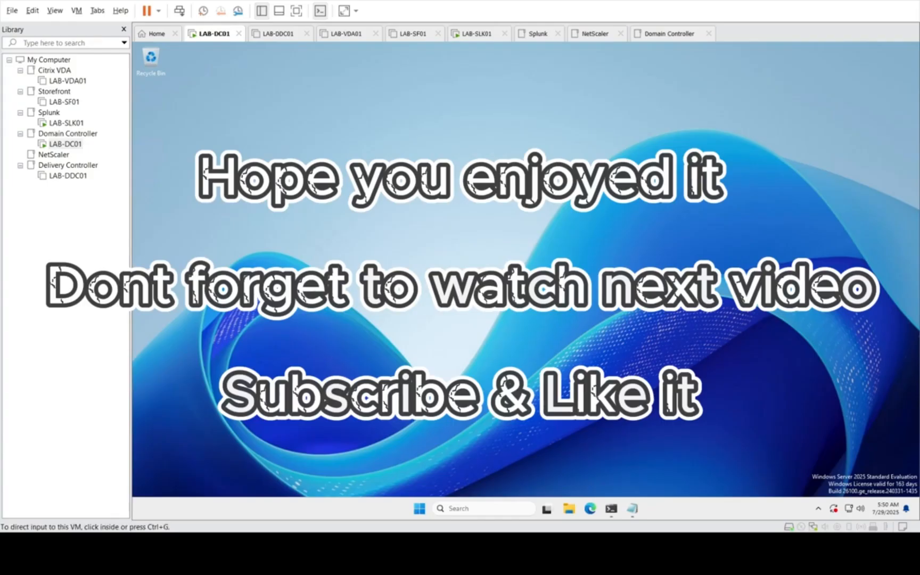
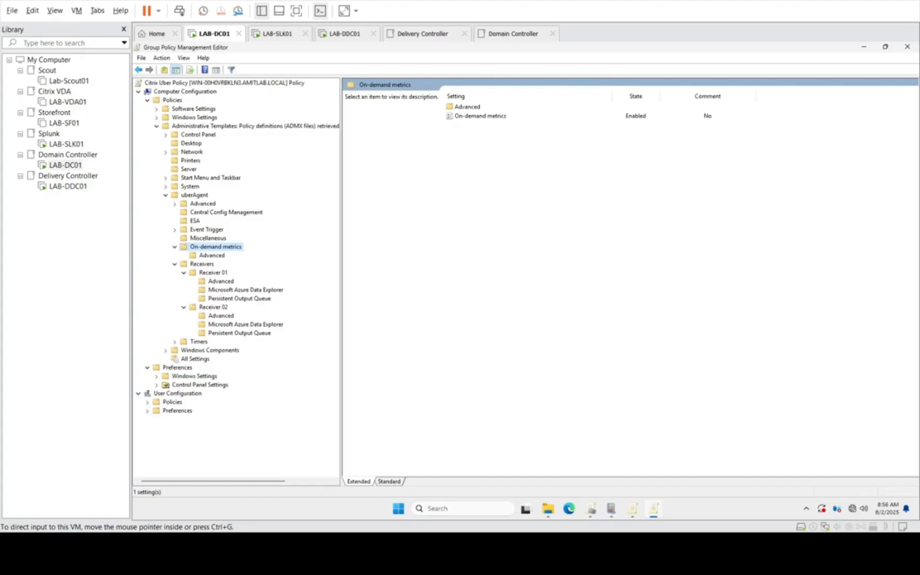
Step: Browse to Downloads\uberAgent-7.4\uberAgent components\Group Policy\GPO backup and review its Data volume optimized and Default folders
{"action": "left_click", "coordinate": [863, 46]}
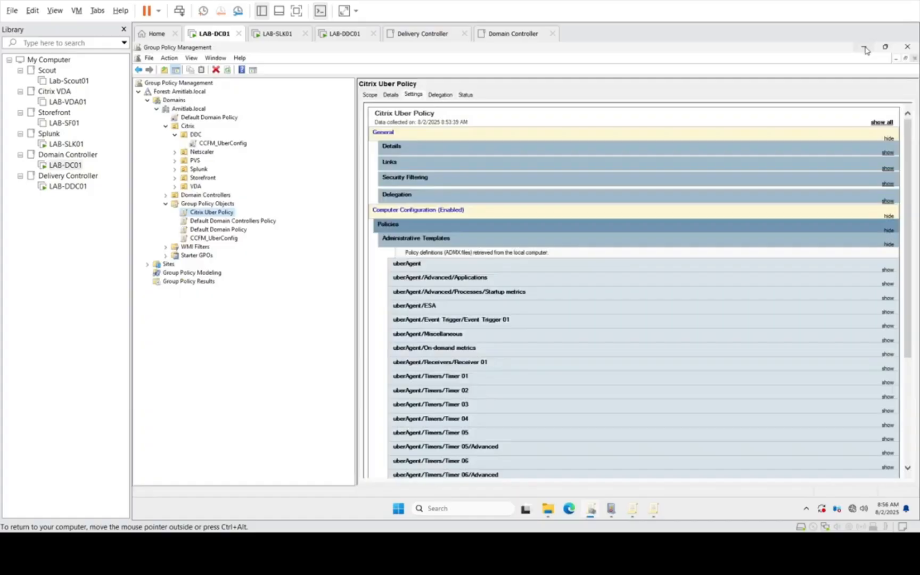
{"action": "left_click", "coordinate": [548, 508]}
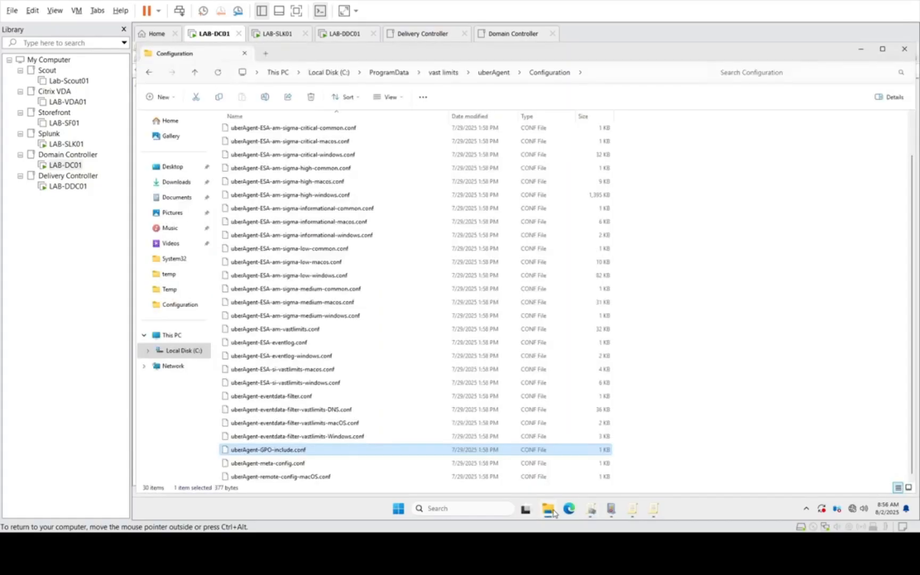
{"action": "left_click", "coordinate": [172, 275]}
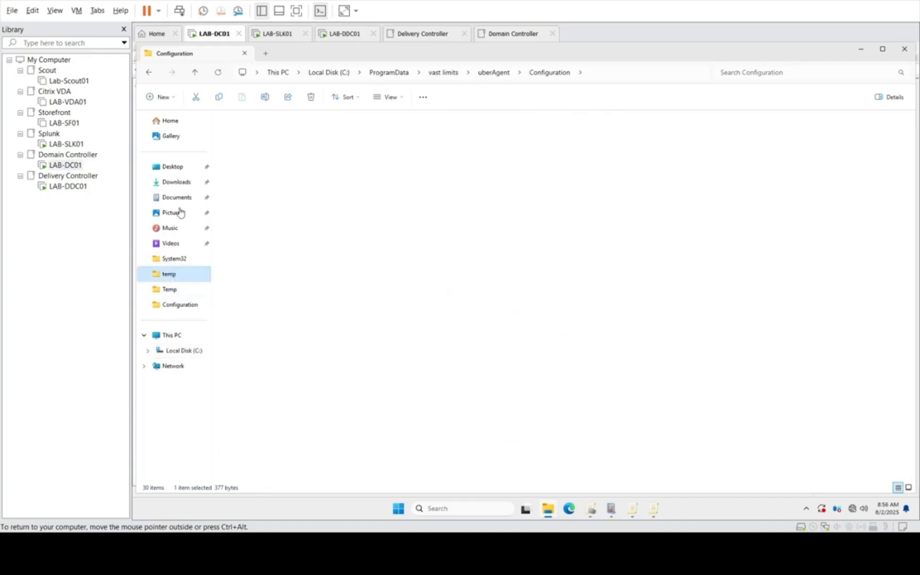
{"action": "left_click", "coordinate": [177, 183]}
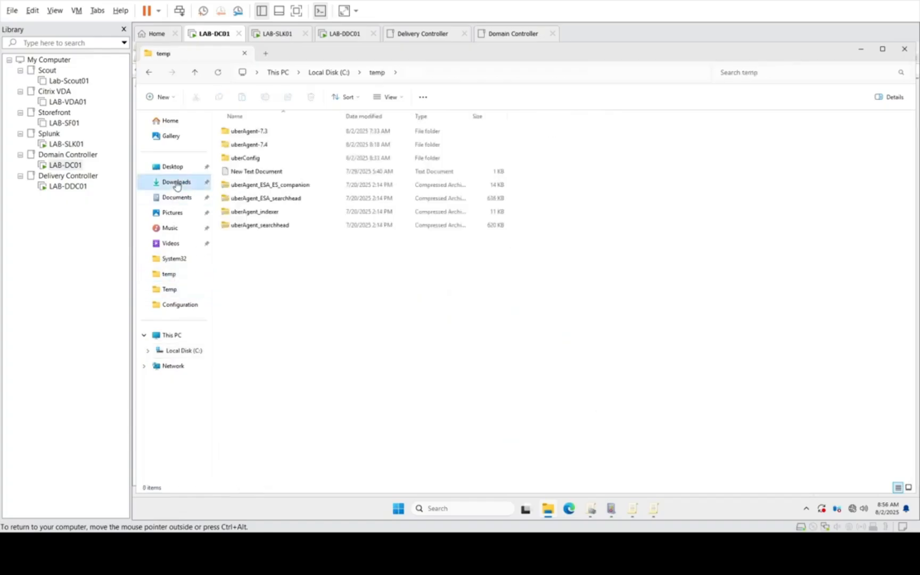
{"action": "double_click", "coordinate": [260, 277]}
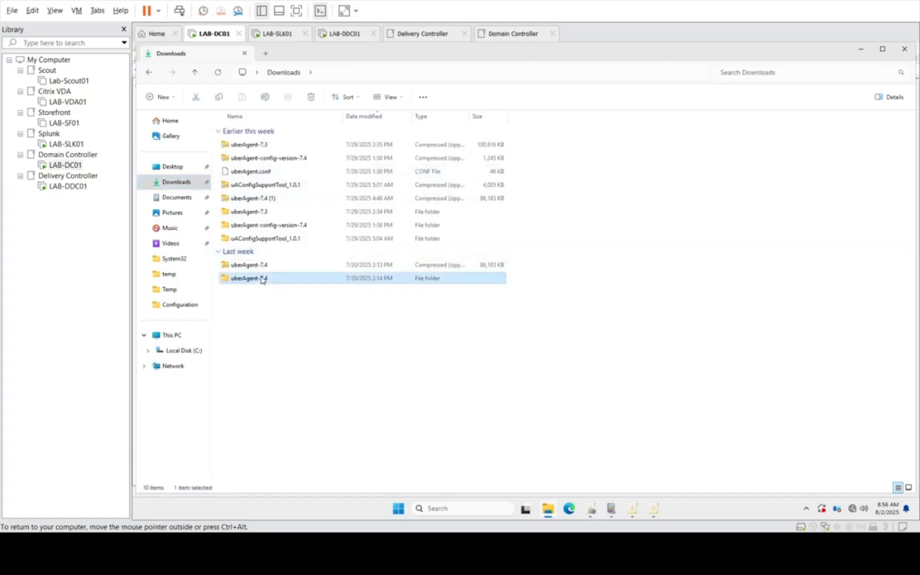
{"action": "left_click", "coordinate": [260, 146]}
{"action": "double_click", "coordinate": [259, 147]}
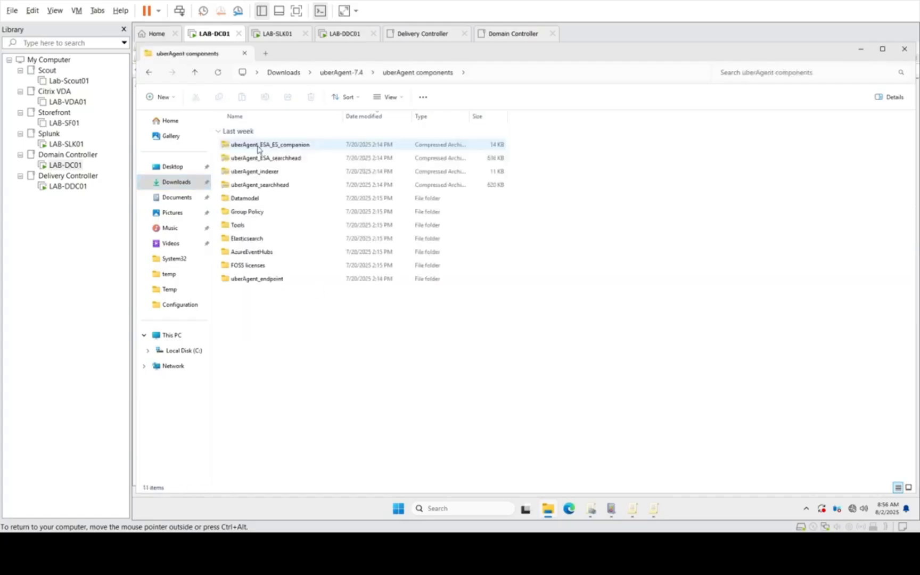
{"action": "double_click", "coordinate": [242, 212]}
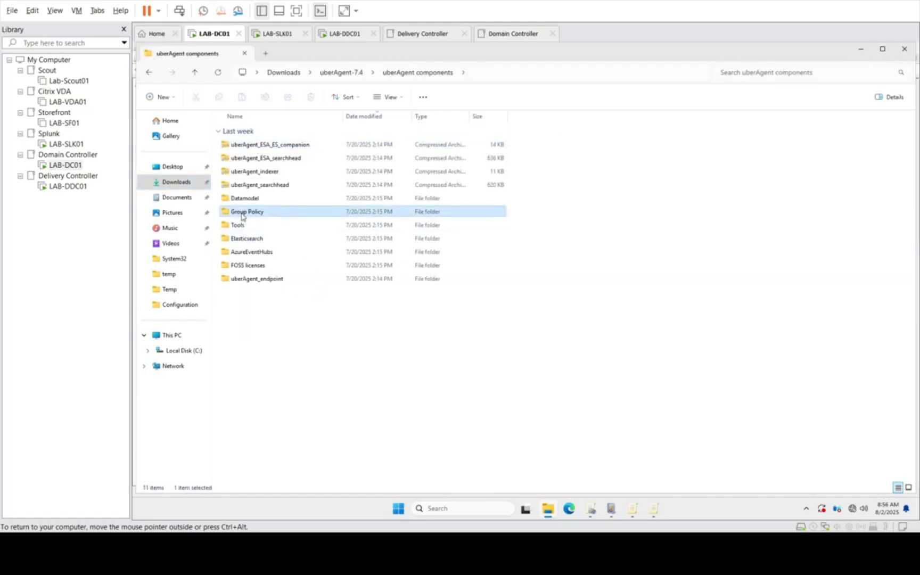
{"action": "double_click", "coordinate": [253, 159]}
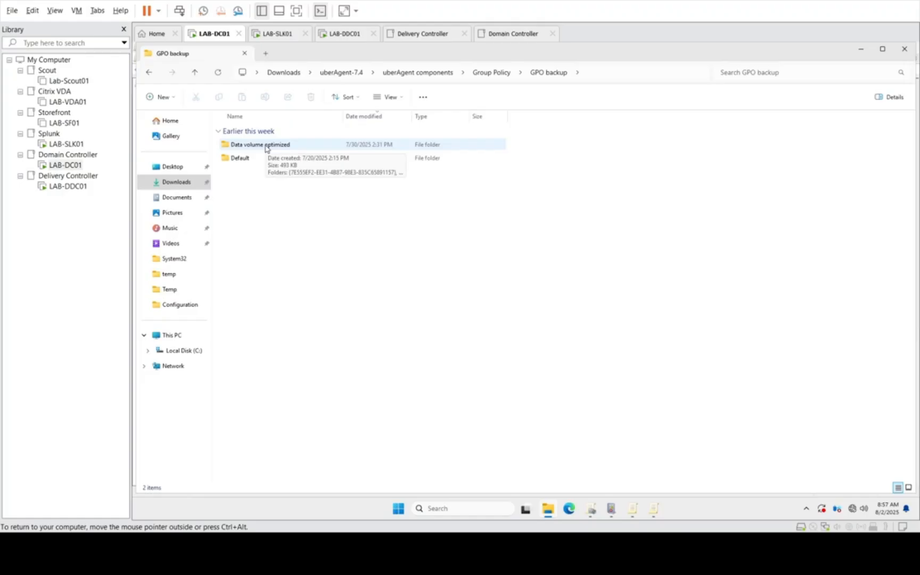
{"action": "left_click", "coordinate": [256, 160]}
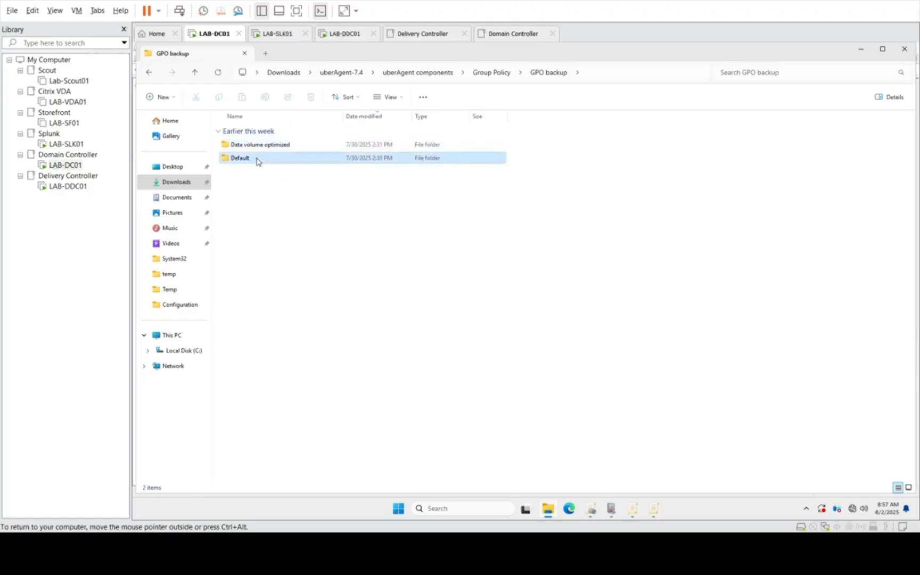
Step: Open the Administrative template (ADMX) folder of the uberAgent Group Policy components to view the template files
{"action": "key", "text": "BackSpace"}
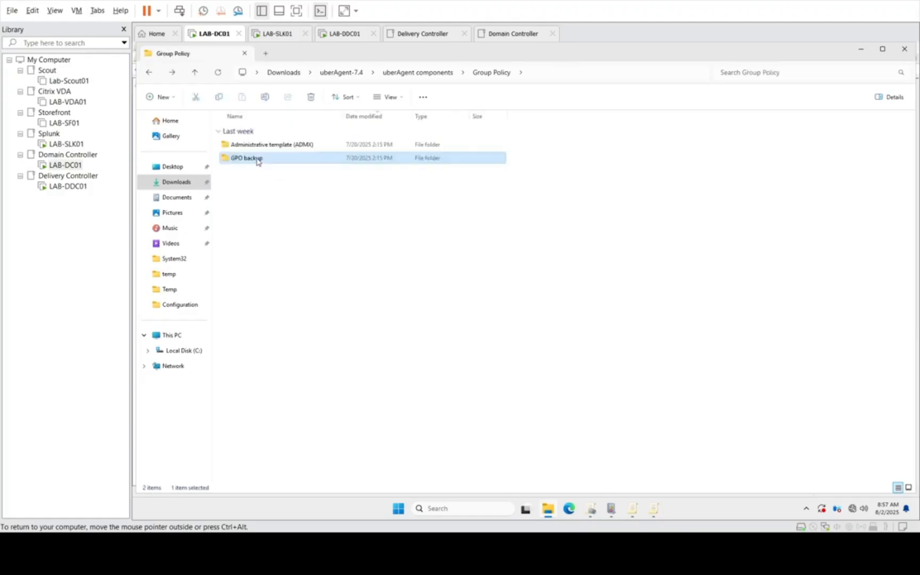
{"action": "key", "text": "Up"}
{"action": "key", "text": "Return"}
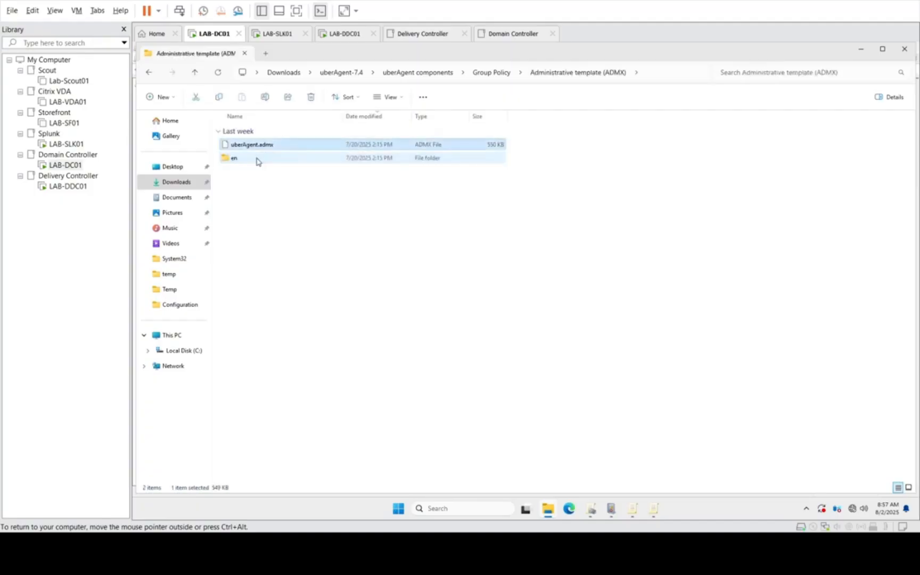
Step: Open C:\Windows\PolicyDefinitions in a new Explorer window and locate the uberAgent.admx template
{"action": "right_click", "coordinate": [401, 514]}
{"action": "left_click", "coordinate": [387, 451]}
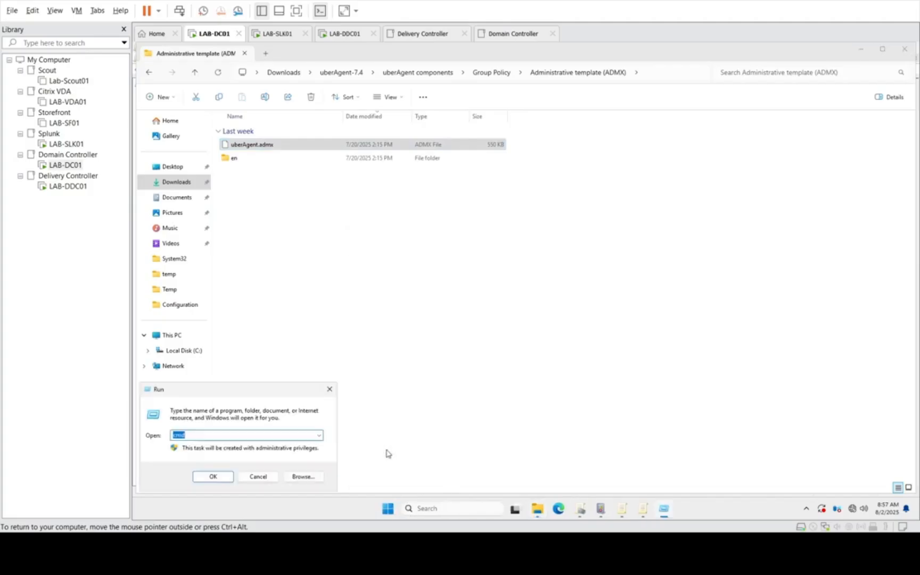
{"action": "type", "text": "c"}
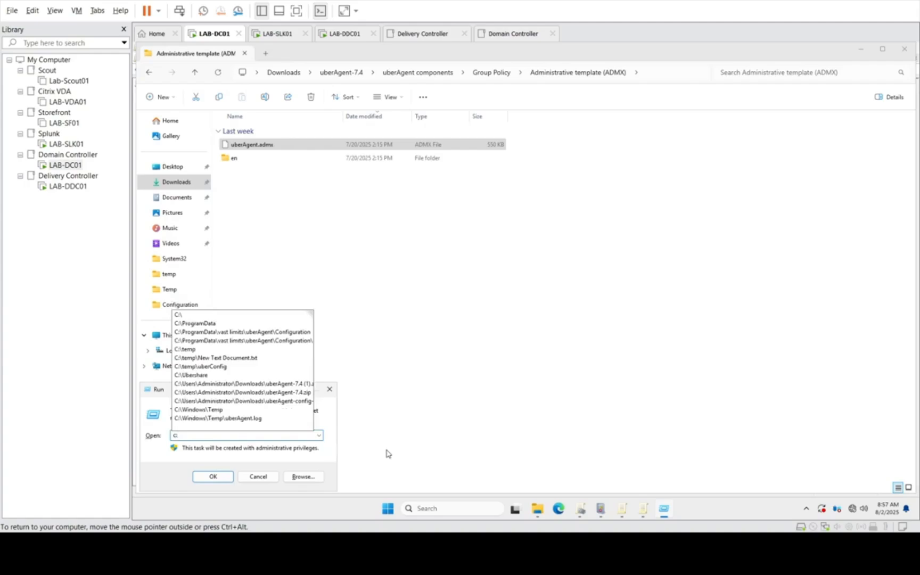
{"action": "type", "text": ":\\"}
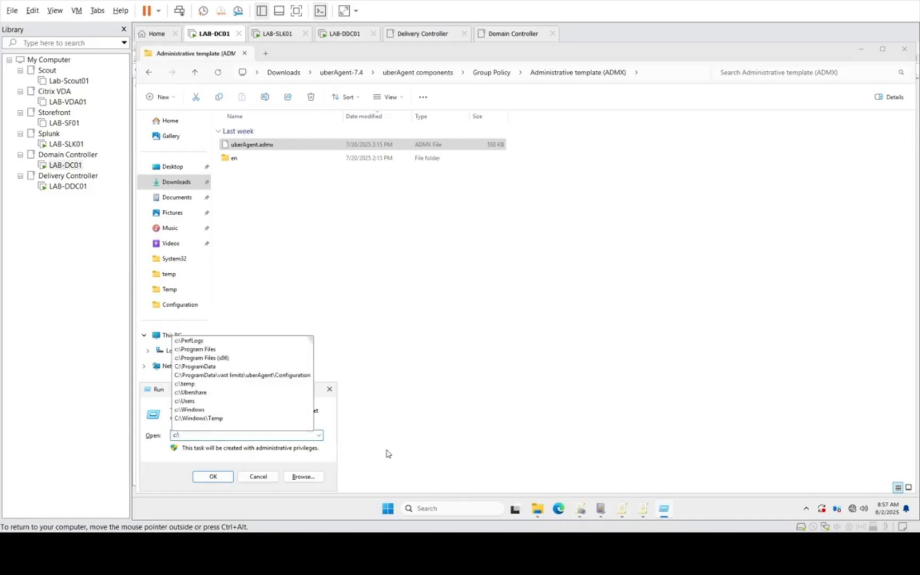
{"action": "key", "text": "Down"}
{"action": "key", "text": "Down"}
{"action": "key", "text": "Down"}
{"action": "key", "text": "Down"}
{"action": "key", "text": "Down"}
{"action": "key", "text": "Down"}
{"action": "key", "text": "Down"}
{"action": "key", "text": "Down"}
{"action": "key", "text": "Down"}
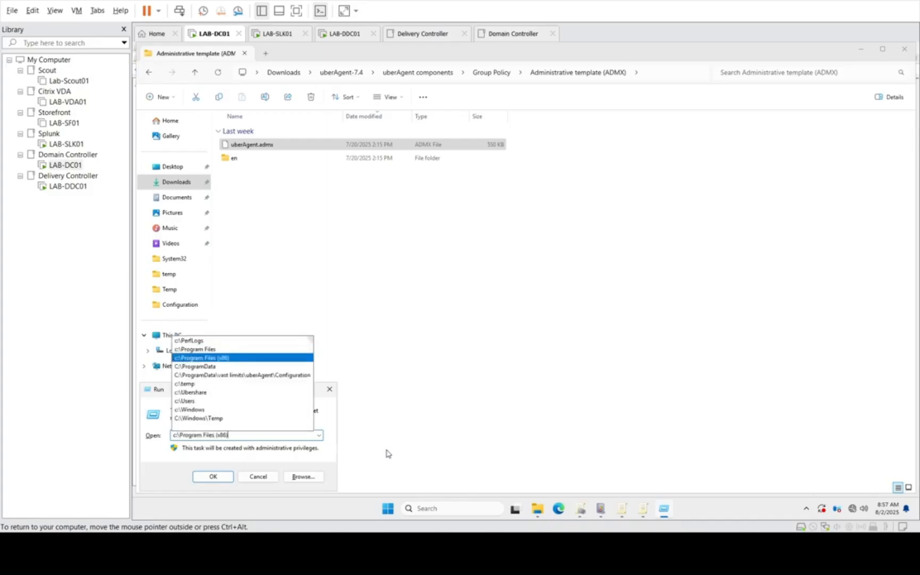
{"action": "key", "text": "Return"}
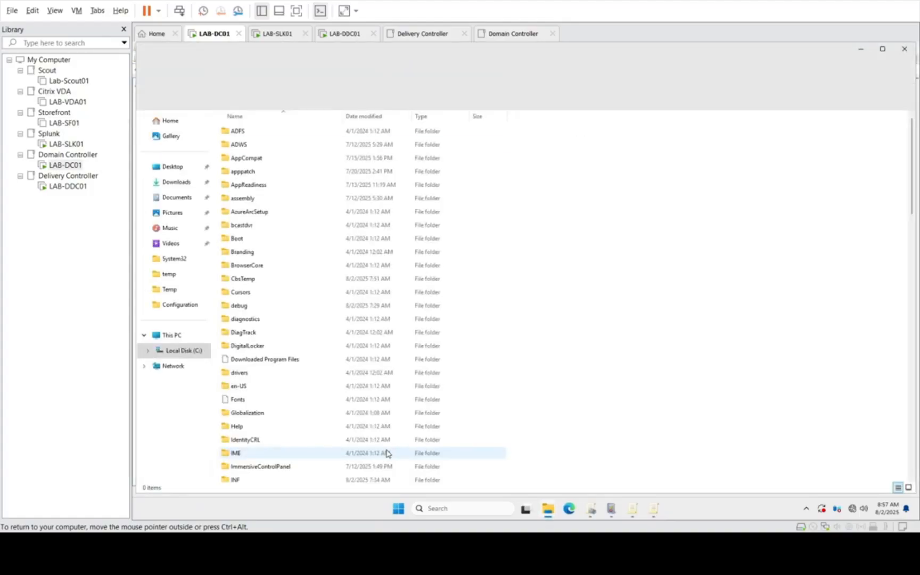
{"action": "type", "text": "po"}
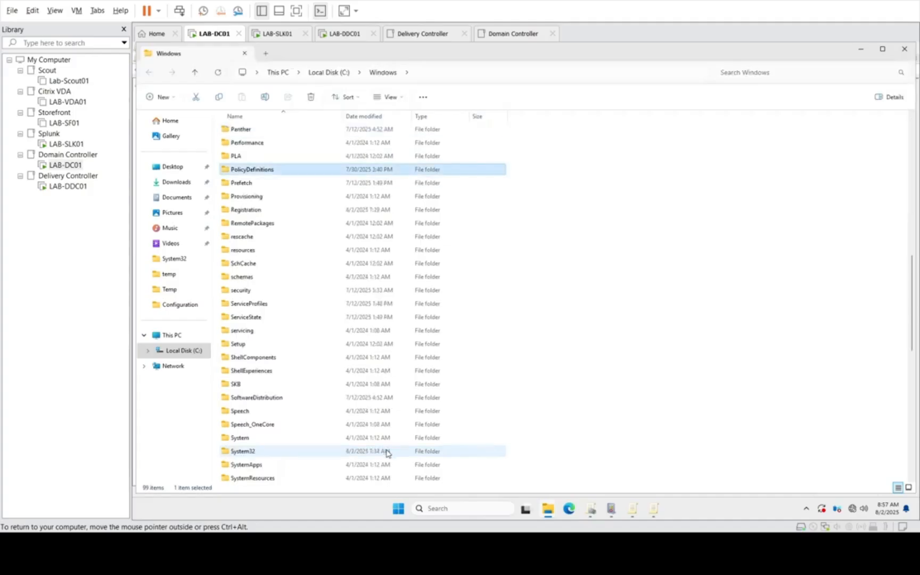
{"action": "key", "text": "Return"}
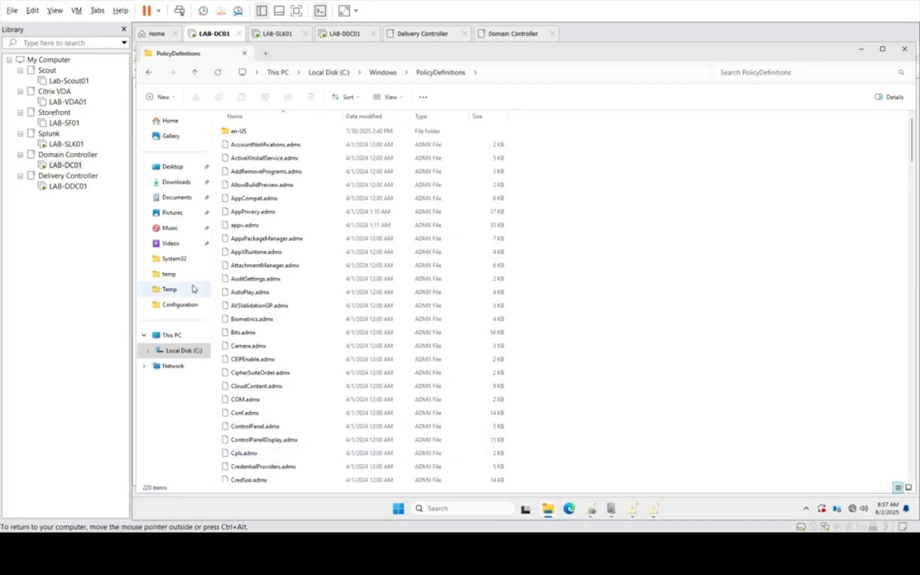
{"action": "left_click", "coordinate": [275, 282]}
{"action": "type", "text": "u"}
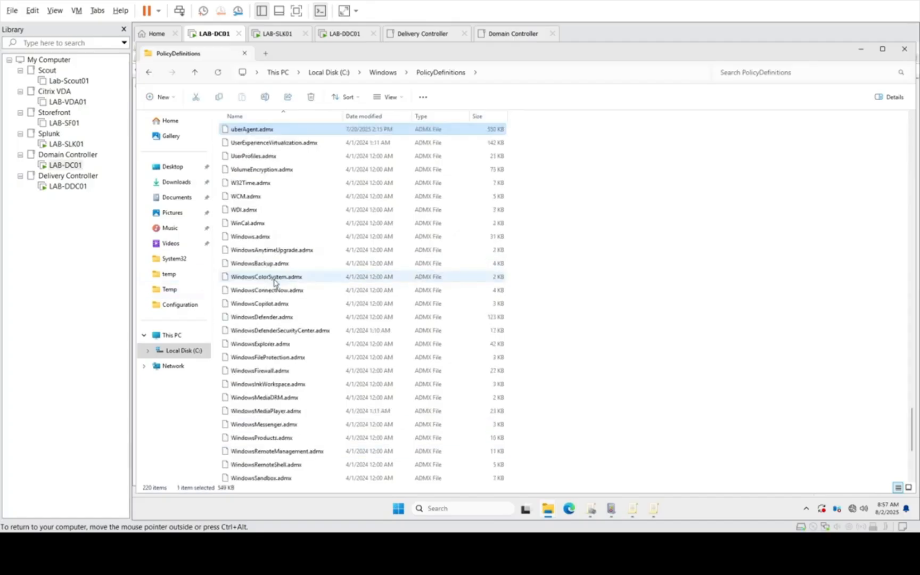
Step: Return to Group Policy Management and close both open Group Policy Management Editor windows for Citrix Uber Policy
{"action": "key", "text": "BackSpace"}
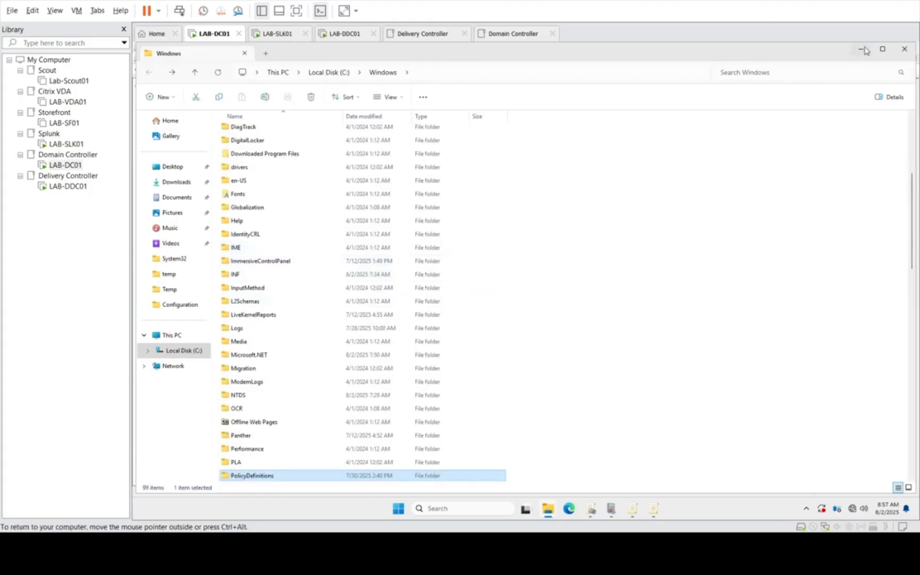
{"action": "key", "text": "BackSpace"}
{"action": "left_click", "coordinate": [596, 512]}
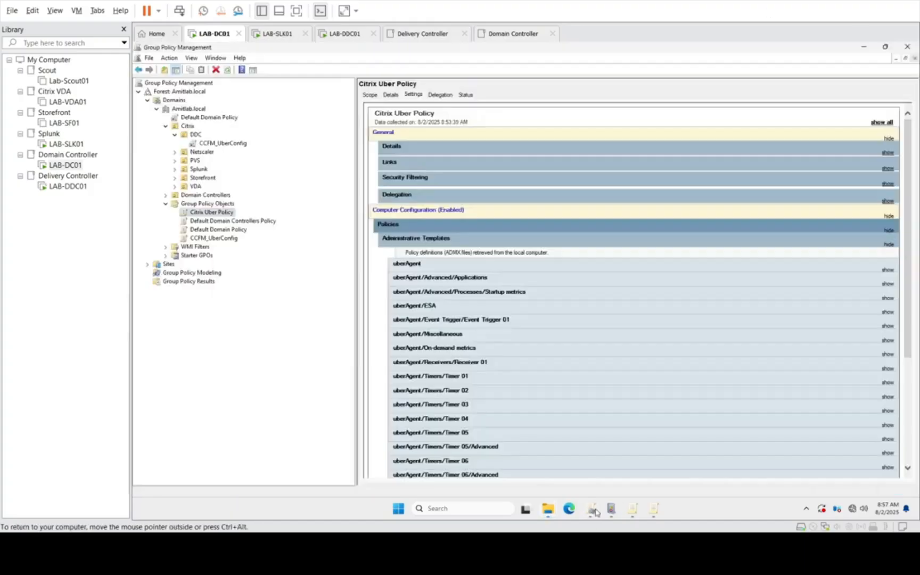
{"action": "left_click", "coordinate": [633, 508]}
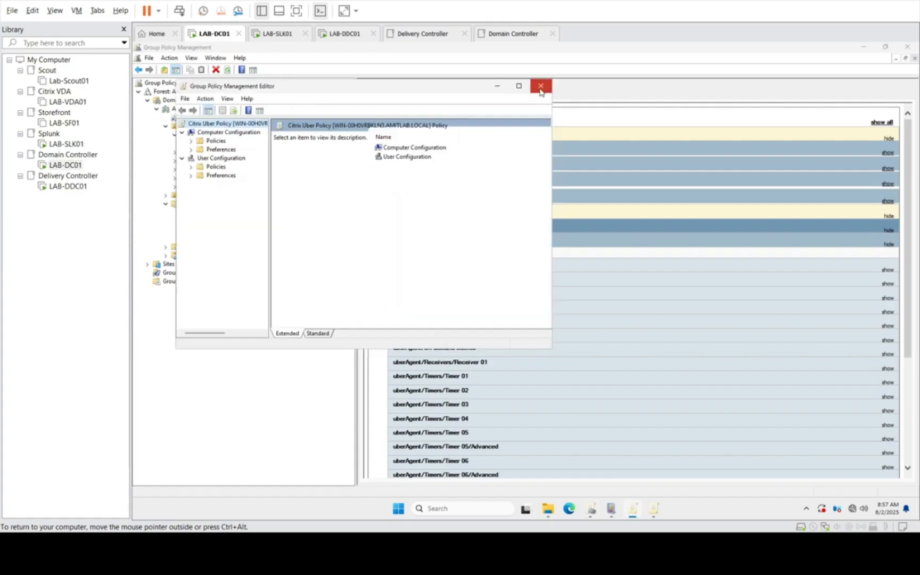
{"action": "left_click", "coordinate": [540, 85]}
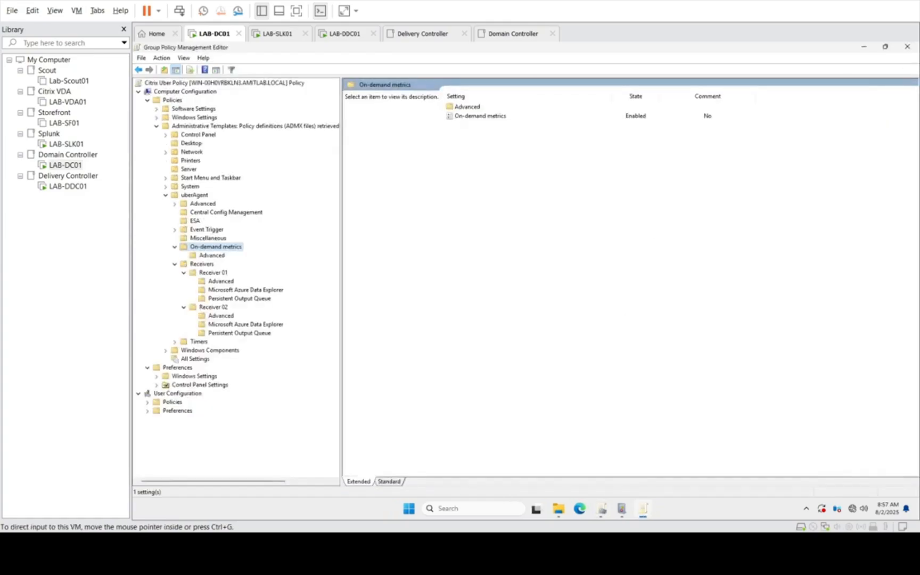
{"action": "left_click", "coordinate": [907, 47]}
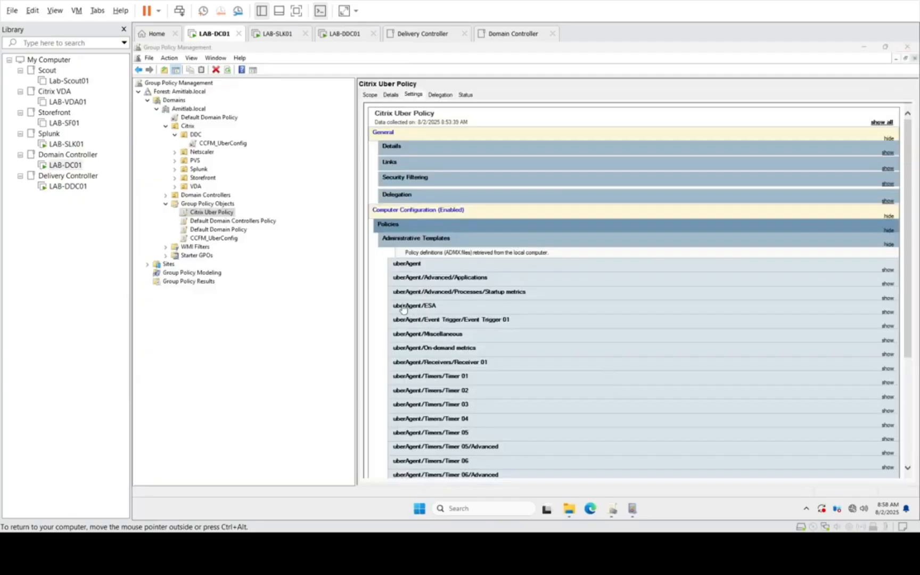
Step: Check the backup folder location in the Import Settings wizard for Citrix Uber Policy and cancel the import
{"action": "right_click", "coordinate": [224, 216]}
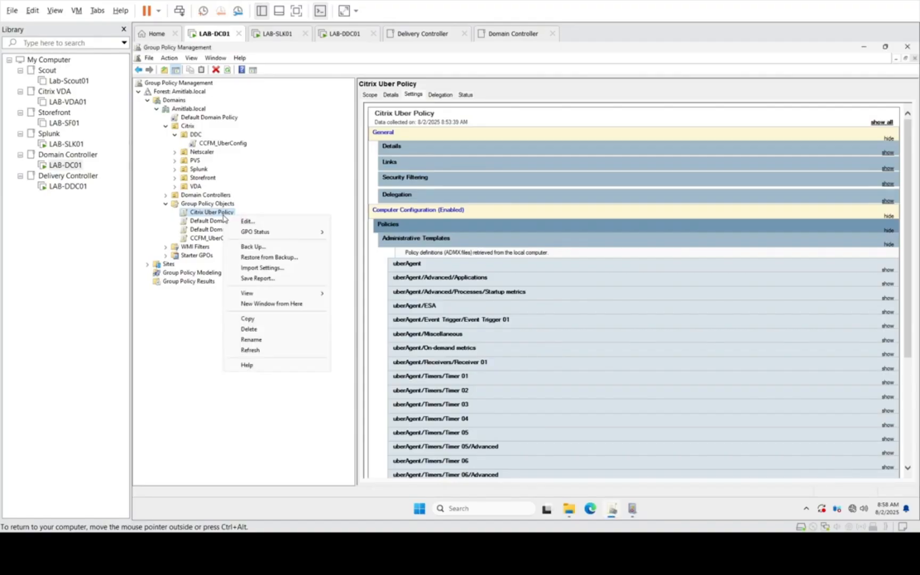
{"action": "left_click", "coordinate": [266, 268]}
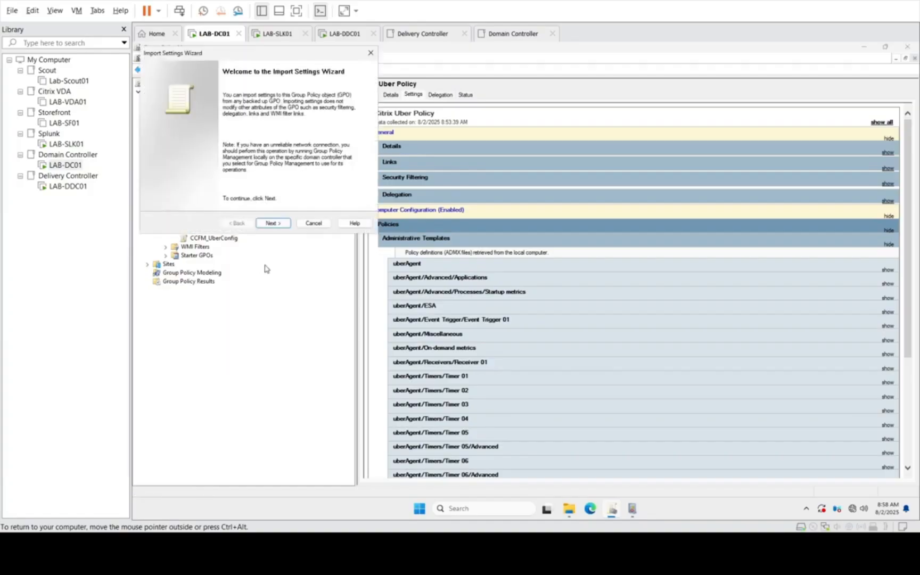
{"action": "left_click", "coordinate": [273, 223]}
{"action": "left_click", "coordinate": [273, 223]}
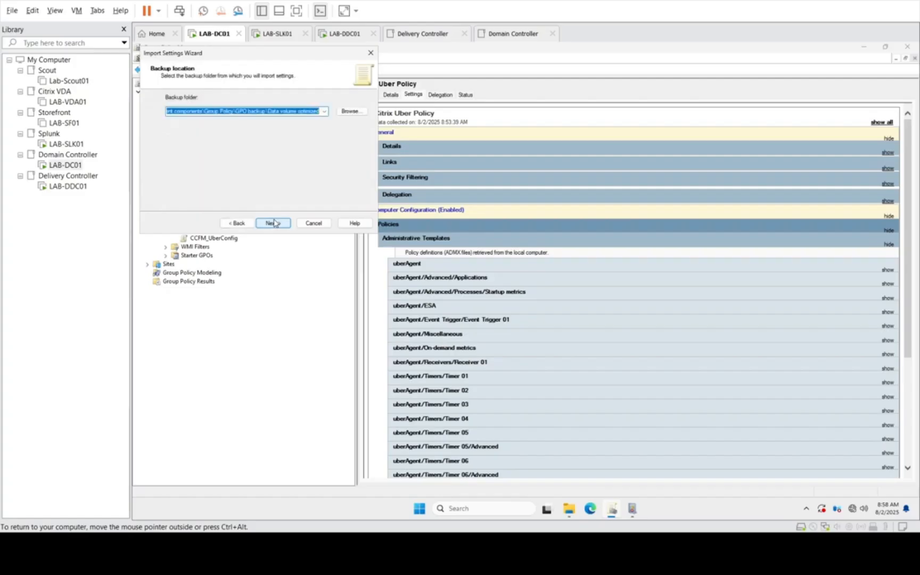
{"action": "left_click", "coordinate": [326, 114]}
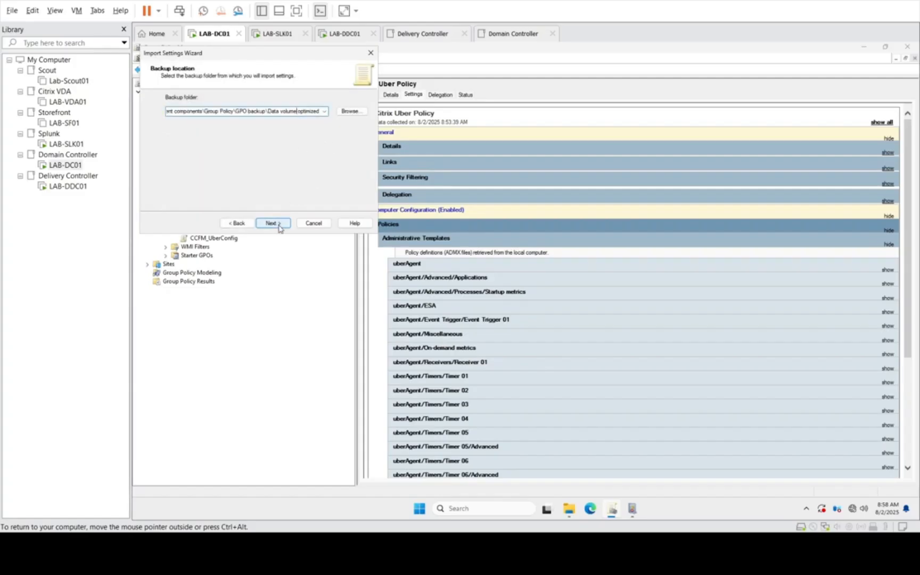
{"action": "left_click", "coordinate": [313, 223]}
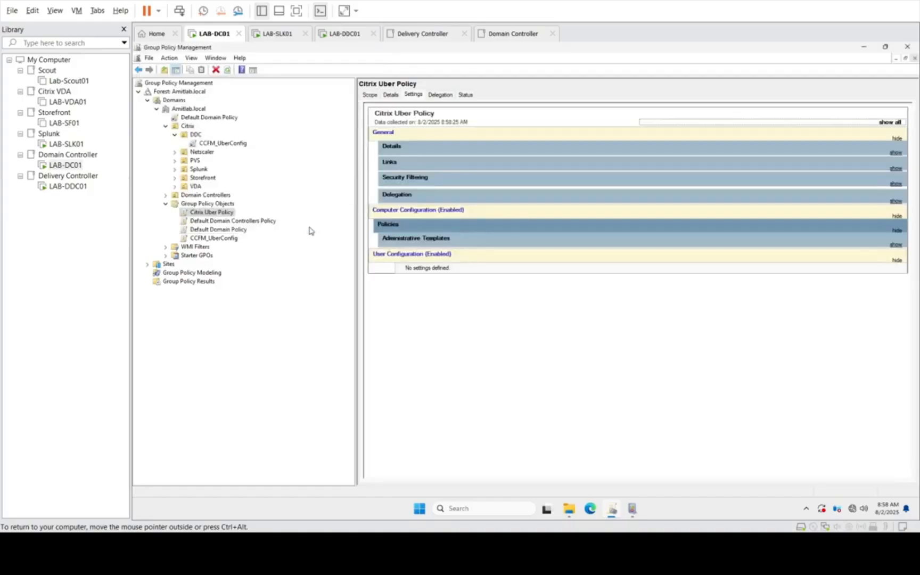
Step: Expand Administrative Templates in the Citrix Uber Policy settings report and review the uberAgent/On-demand metrics settings
{"action": "left_click", "coordinate": [420, 238]}
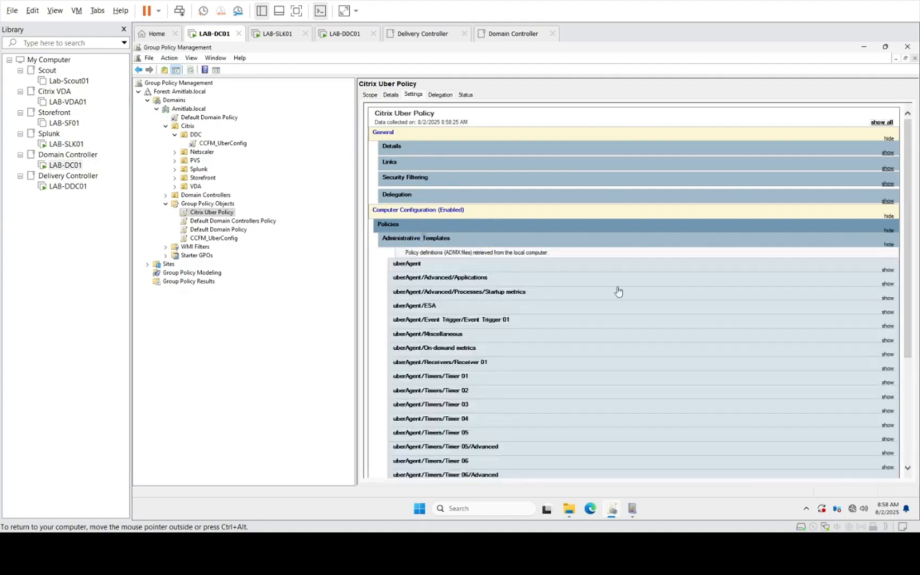
{"action": "left_click_drag", "start_coordinate": [909, 183], "coordinate": [908, 256]}
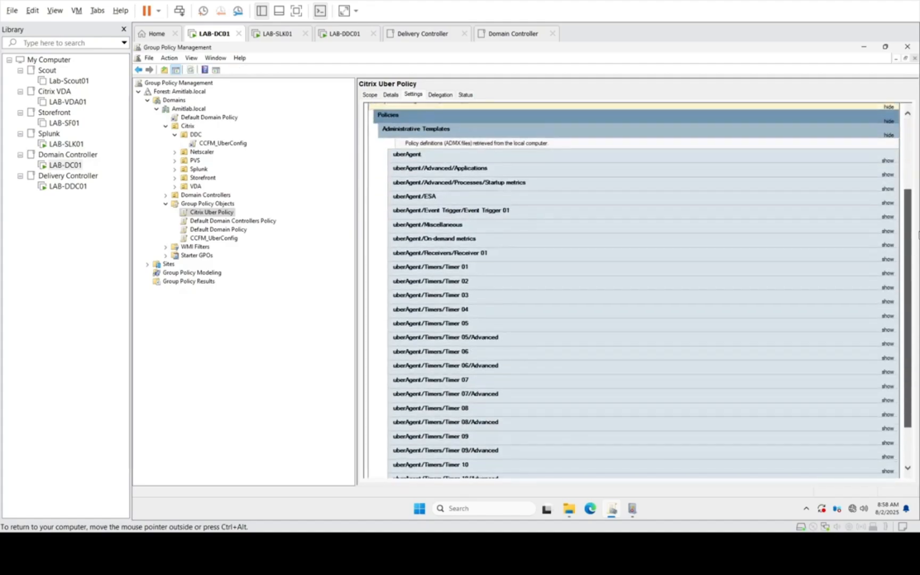
{"action": "left_click", "coordinate": [453, 244]}
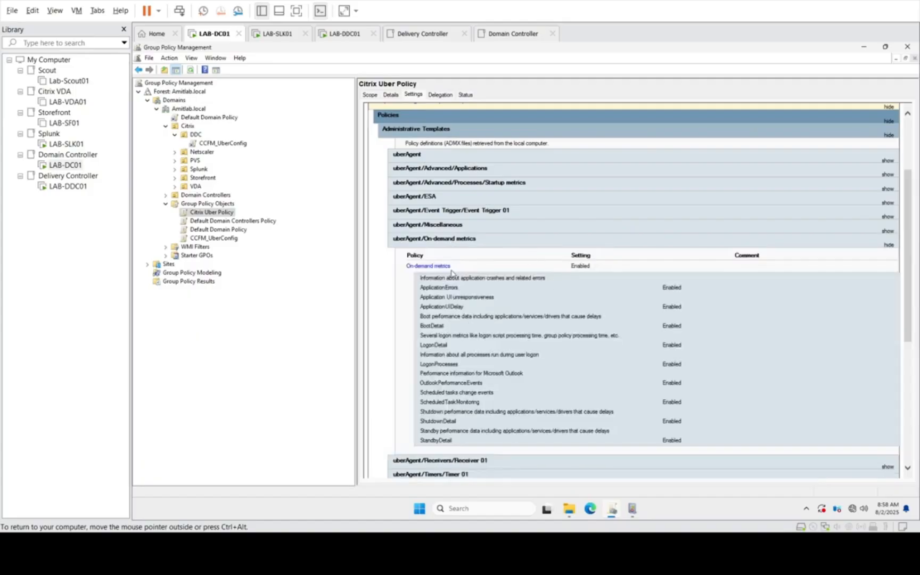
Step: Open Citrix Uber Policy for editing, maximize the editor and show the computer-level uberAgent administrative templates
{"action": "right_click", "coordinate": [215, 214]}
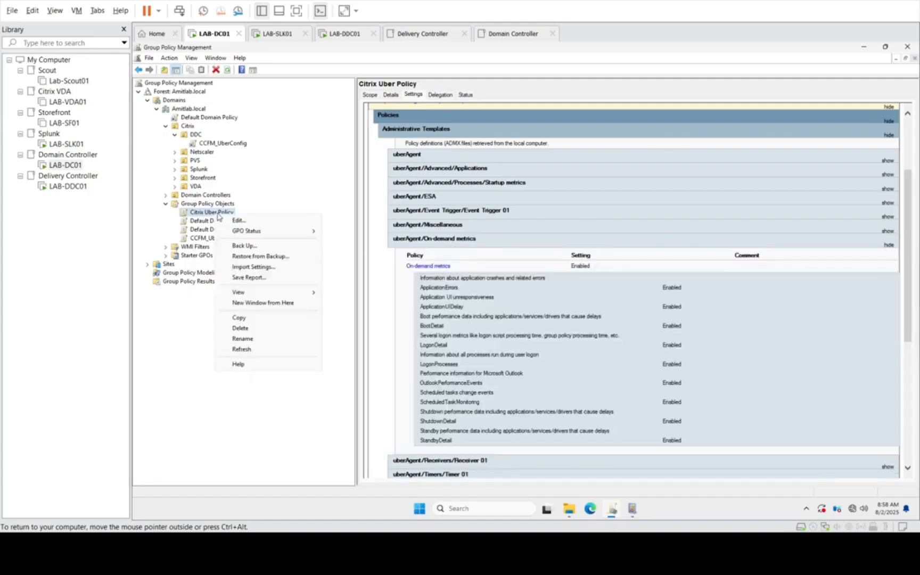
{"action": "left_click", "coordinate": [235, 220]}
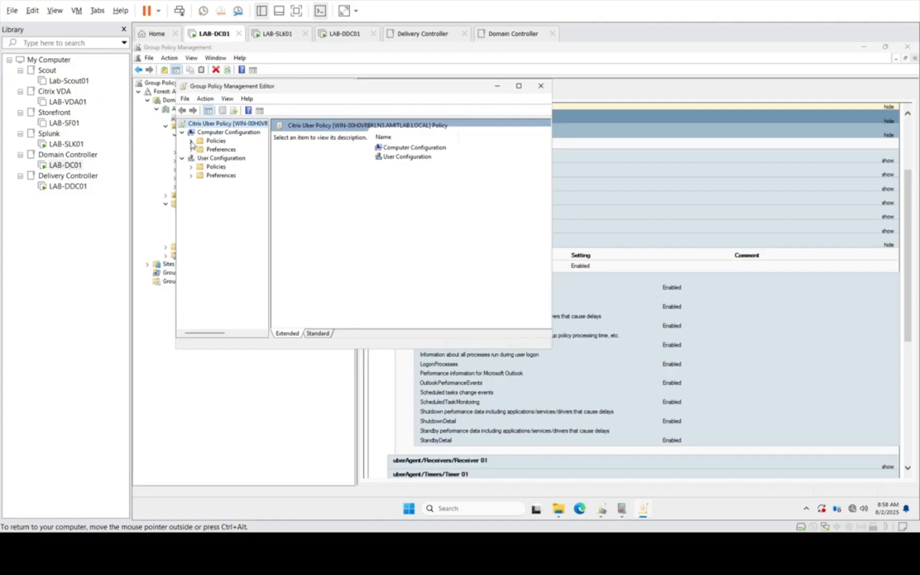
{"action": "left_click", "coordinate": [191, 140]}
{"action": "left_click", "coordinate": [200, 168]}
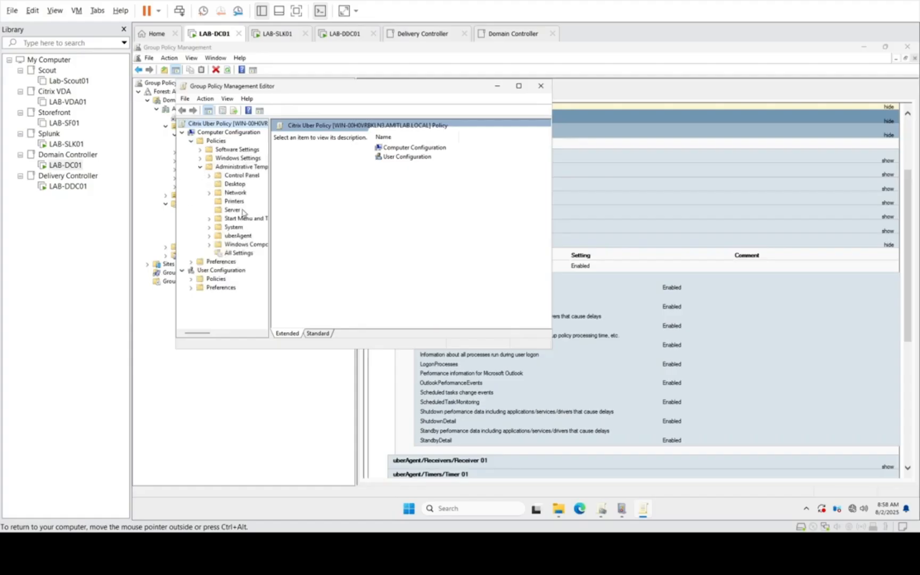
{"action": "double_click", "coordinate": [238, 236]}
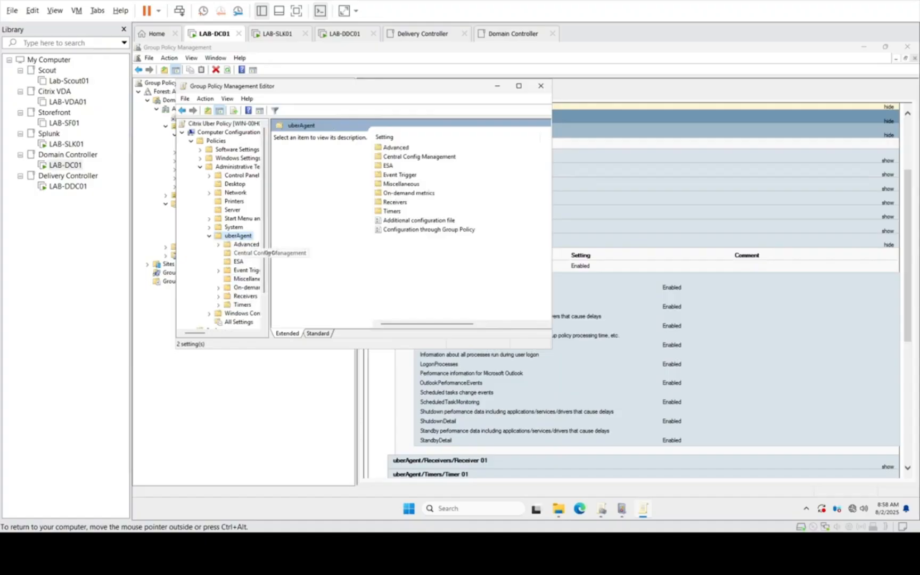
{"action": "left_click", "coordinate": [518, 86]}
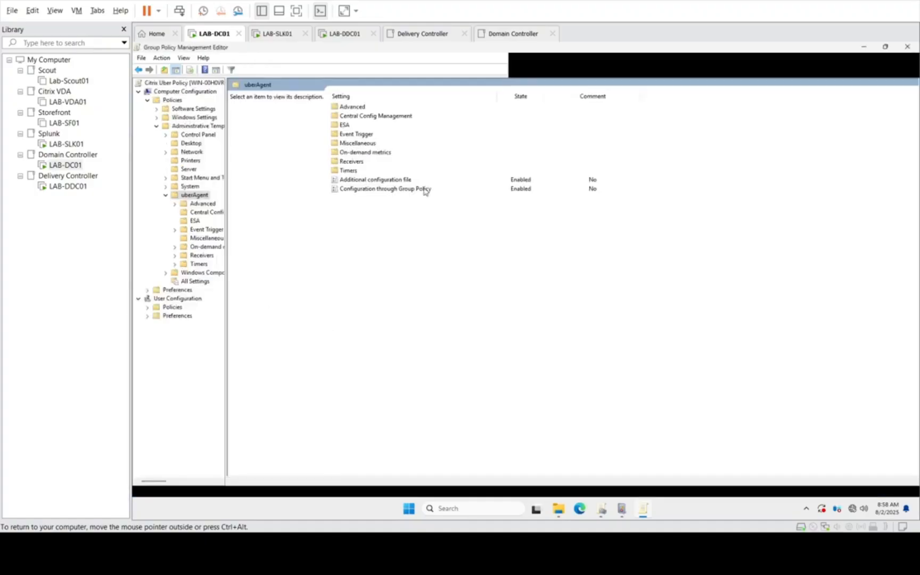
Step: Review the Central Config Management and On-demand metrics settings, and expand Receivers down to Receiver 01
{"action": "left_click", "coordinate": [205, 214]}
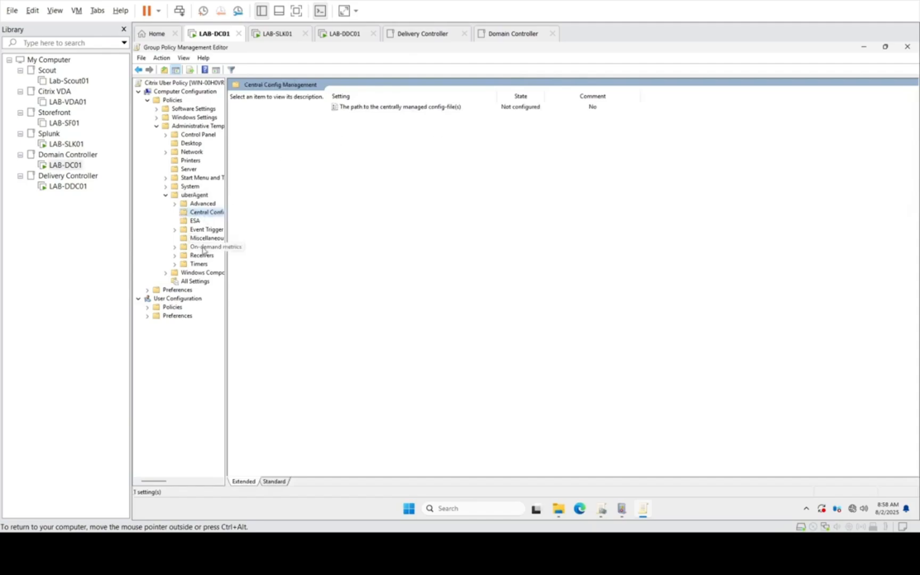
{"action": "left_click", "coordinate": [189, 248]}
{"action": "left_click", "coordinate": [176, 247]}
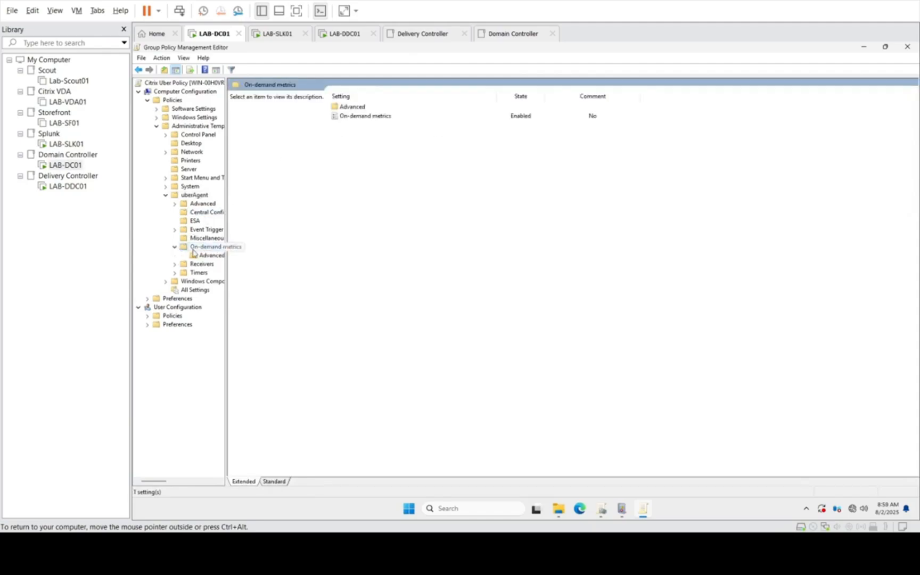
{"action": "double_click", "coordinate": [202, 263]}
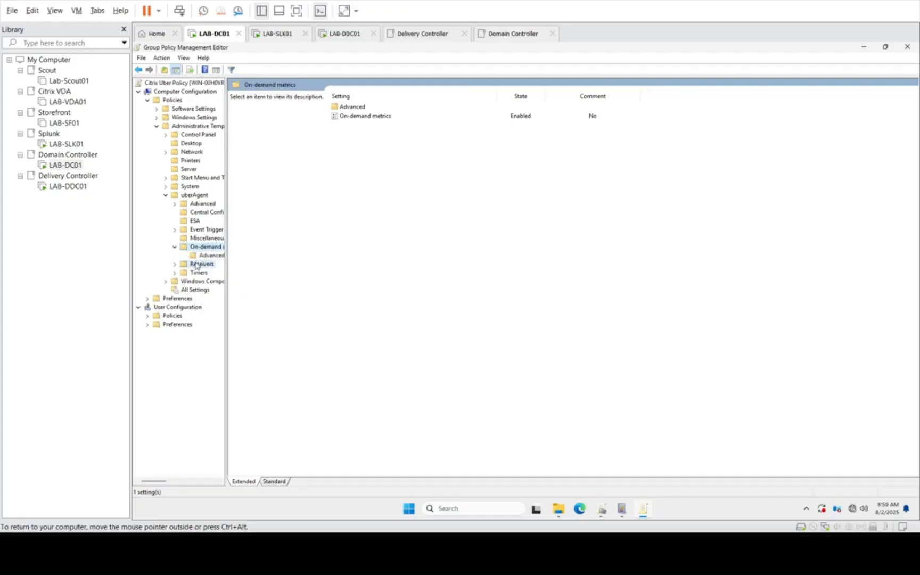
{"action": "left_click", "coordinate": [212, 273]}
{"action": "right_click", "coordinate": [213, 274]}
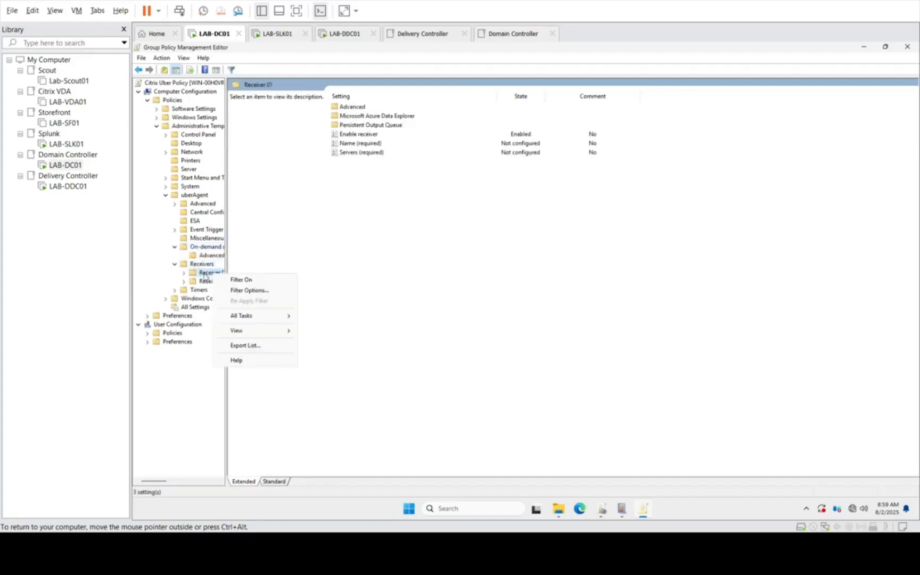
{"action": "double_click", "coordinate": [204, 273]}
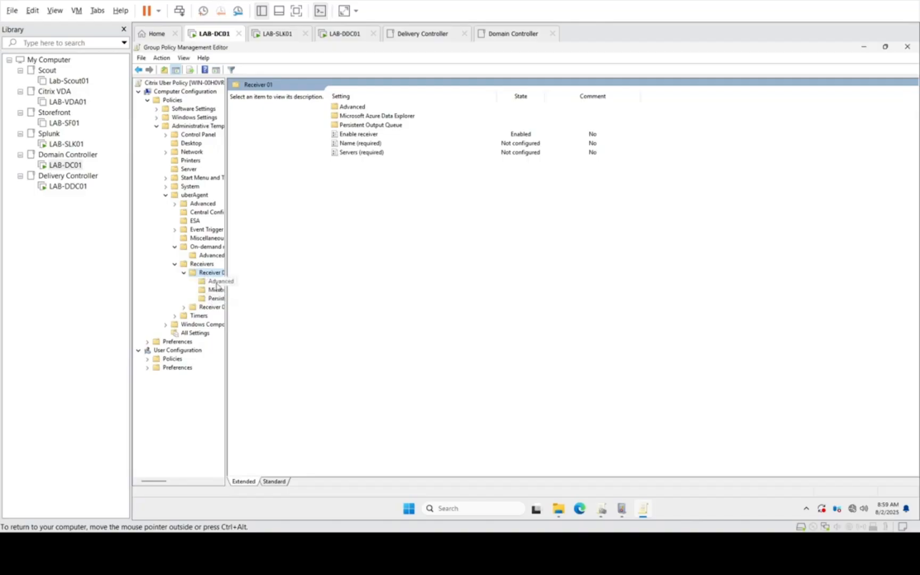
Step: Examine the Servers (required) setting of Receiver 01, cancel it without changes, and close the policy editor
{"action": "left_click", "coordinate": [363, 154]}
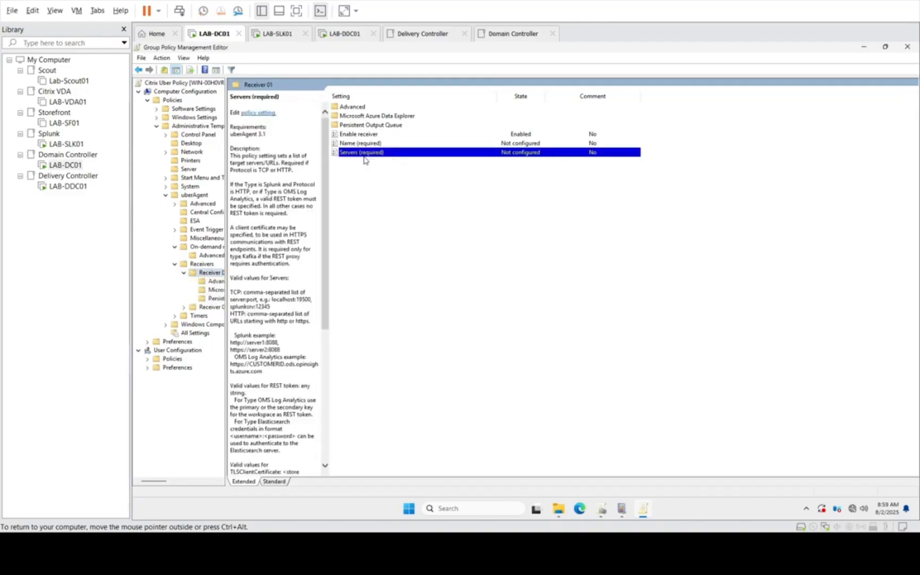
{"action": "double_click", "coordinate": [386, 153]}
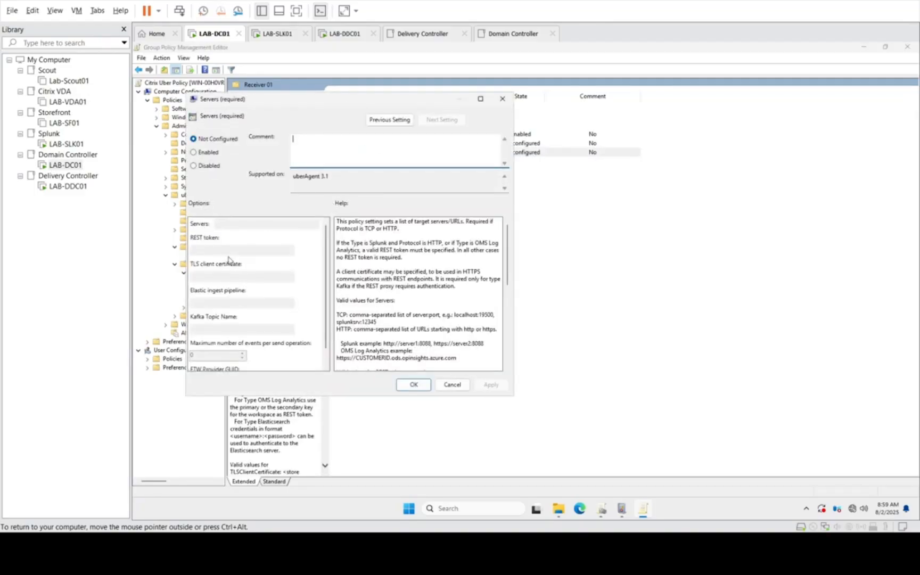
{"action": "left_click", "coordinate": [452, 386]}
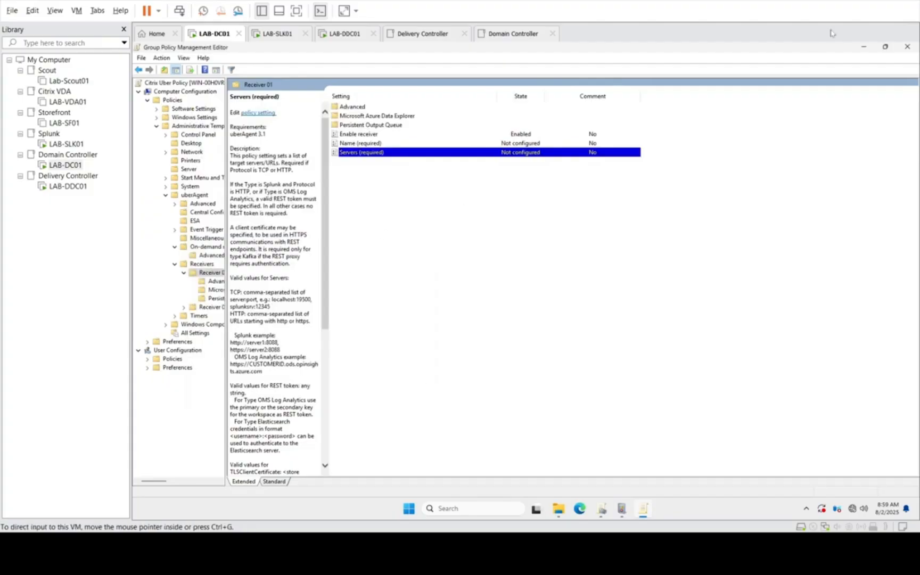
{"action": "left_click", "coordinate": [906, 48]}
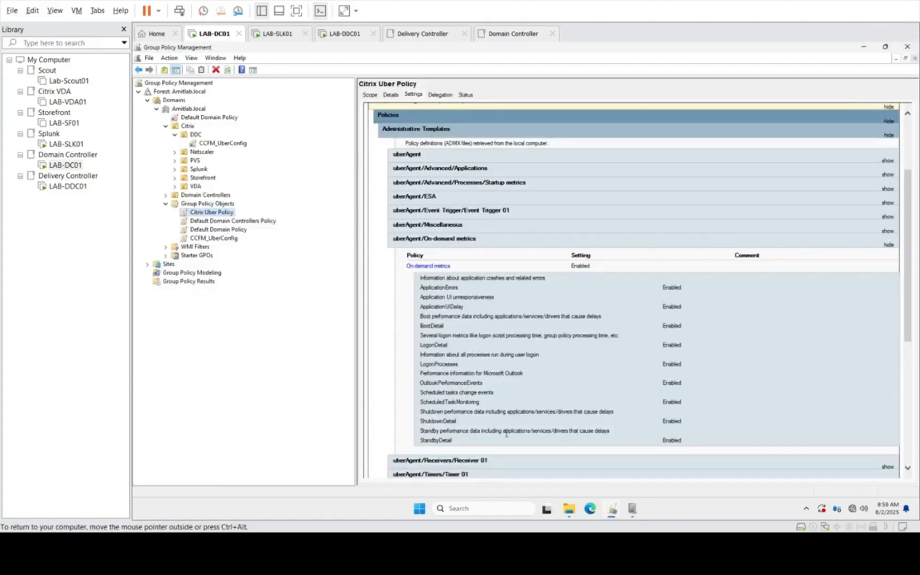
Step: View the scope of the CCFM_UberConfig policy linked to the DDC organizational unit
{"action": "left_click", "coordinate": [224, 144]}
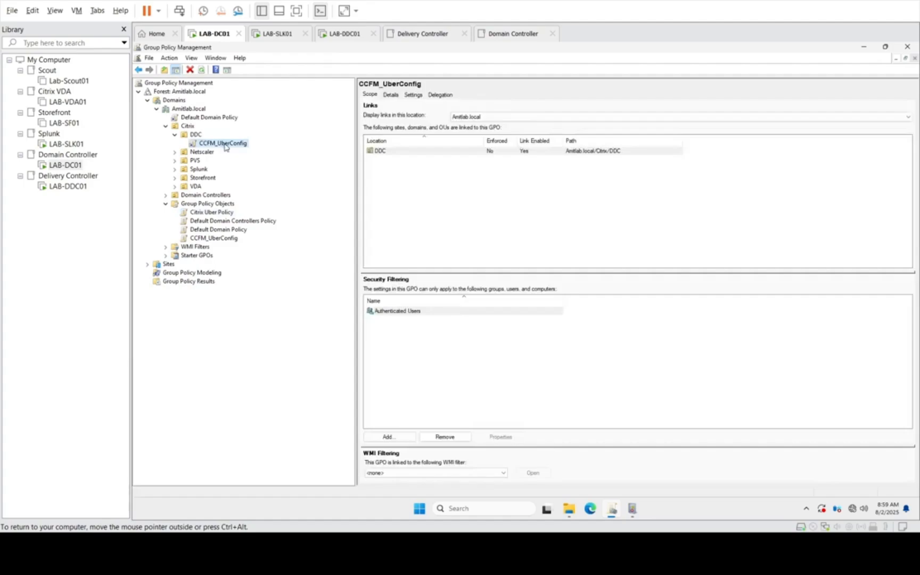
{"action": "left_click", "coordinate": [224, 145]}
{"action": "left_click", "coordinate": [286, 170]}
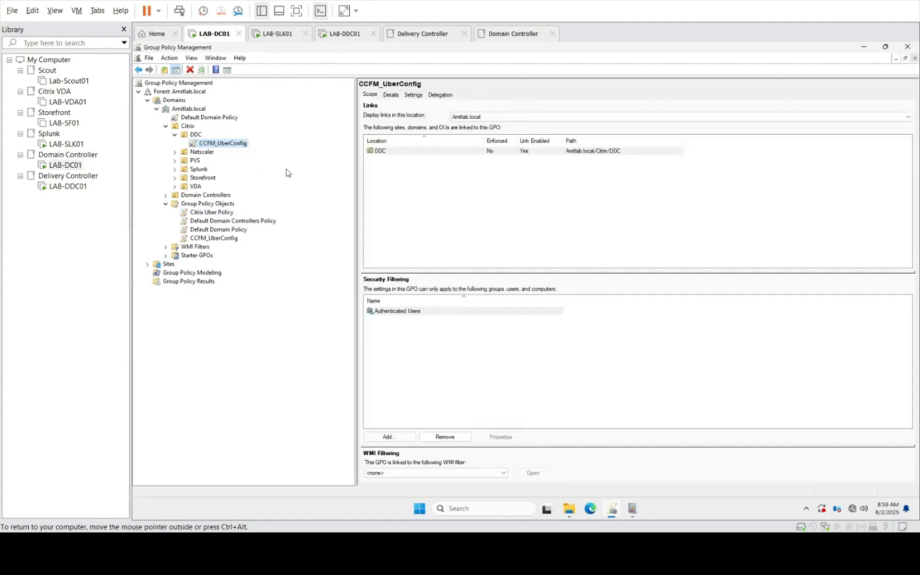
{"action": "left_click", "coordinate": [60, 166]}
Step: Switch to the LAB-DDC01 virtual machine and open its C: drive through the Run dialog
{"action": "left_click", "coordinate": [69, 186]}
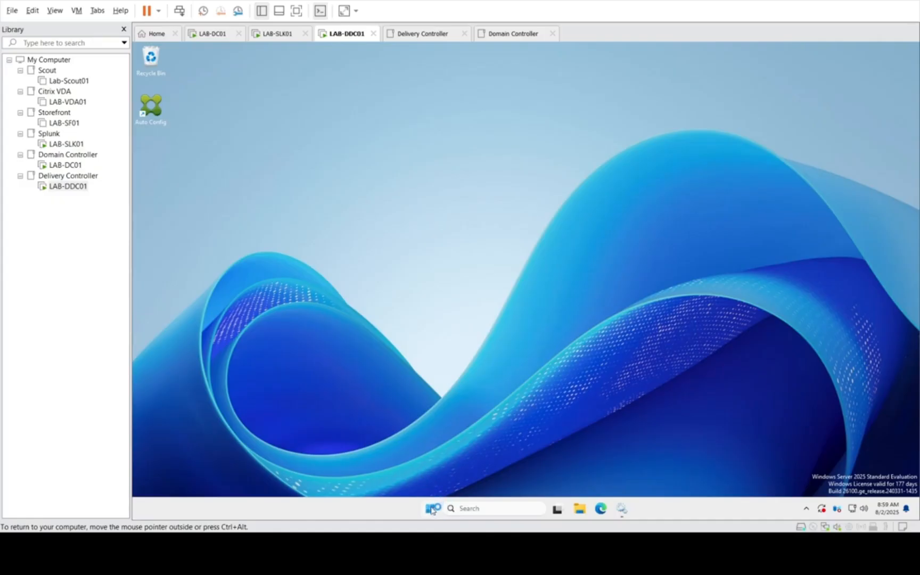
{"action": "right_click", "coordinate": [432, 510]}
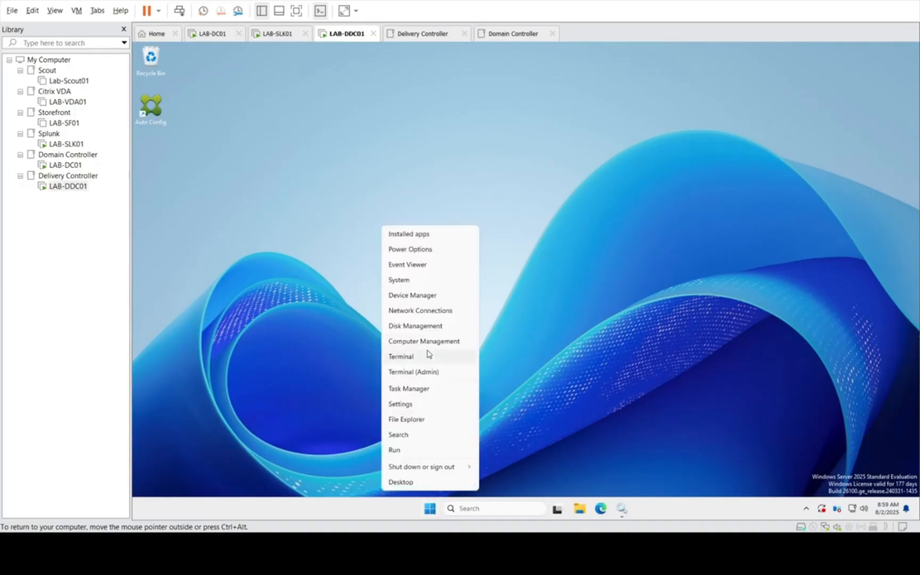
{"action": "left_click", "coordinate": [401, 452]}
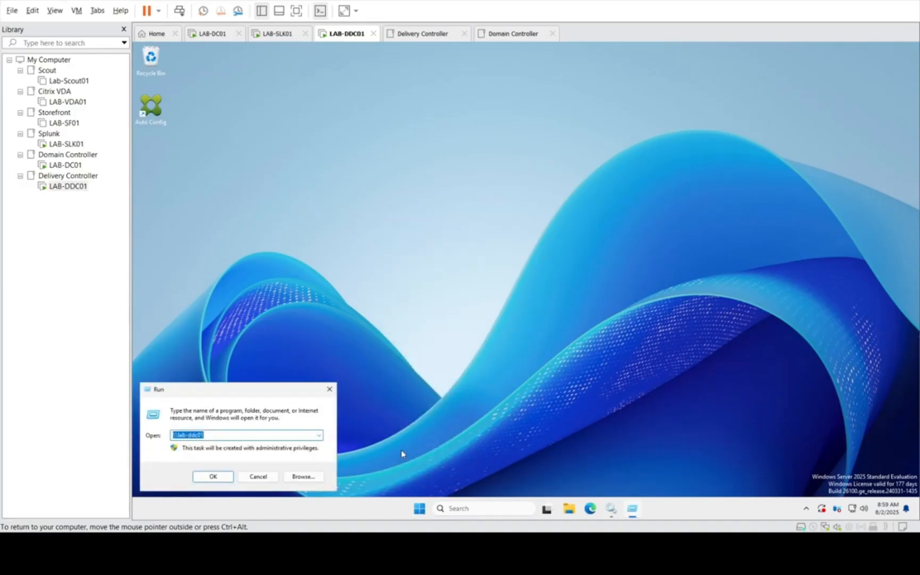
{"action": "type", "text": "c"}
{"action": "key", "text": "Escape"}
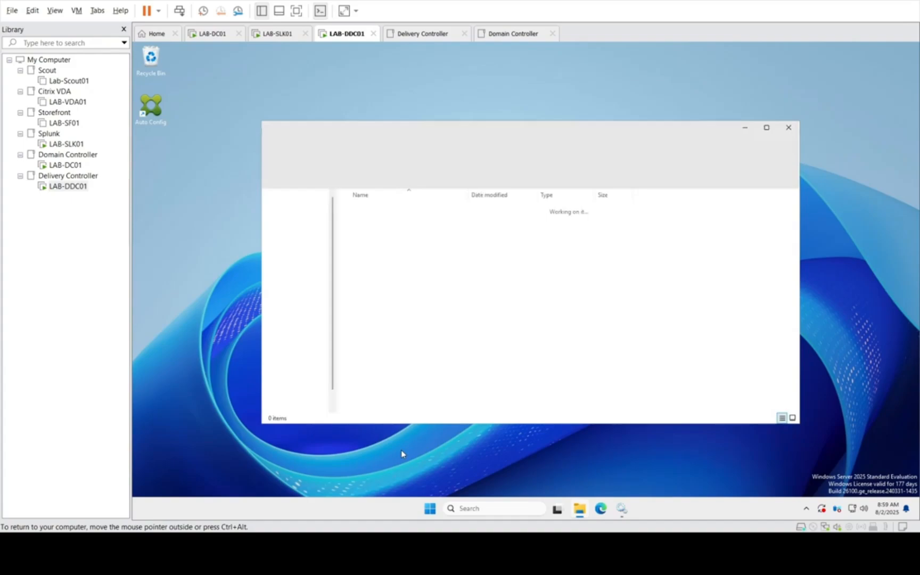
Step: Open the C:\temp\uberconfig folder to check the stored uberAgent configuration file
{"action": "key", "text": "Down"}
{"action": "key", "text": "Down"}
{"action": "key", "text": "Down"}
{"action": "key", "text": "Down"}
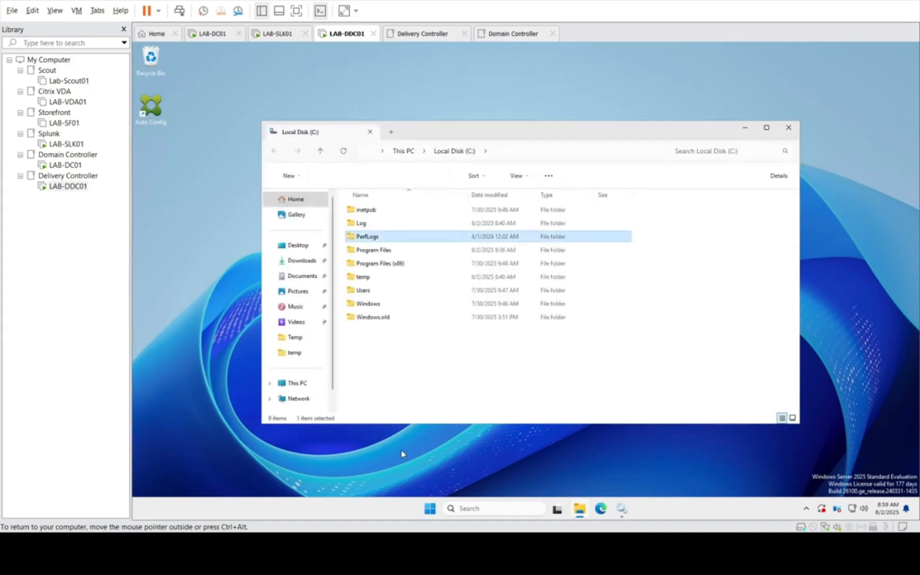
{"action": "key", "text": "Down"}
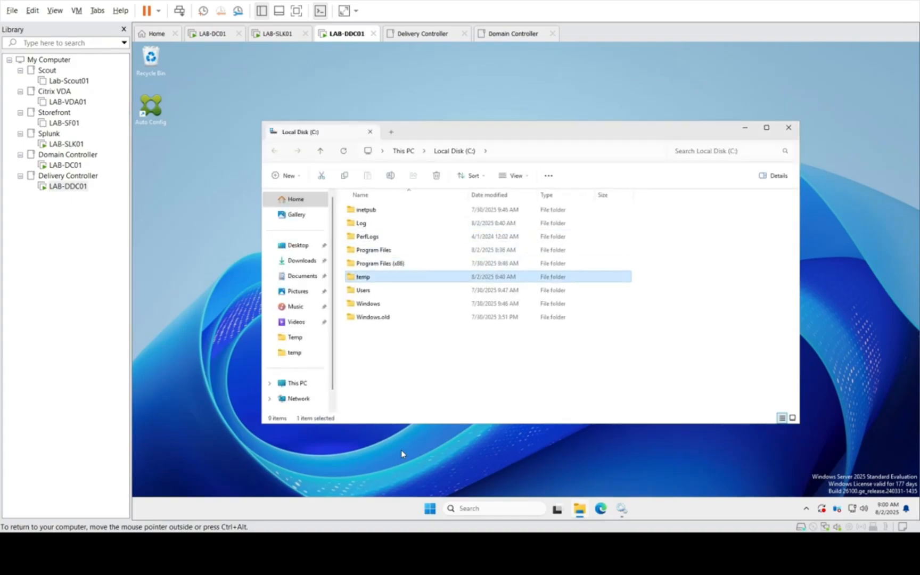
{"action": "key", "text": "Return"}
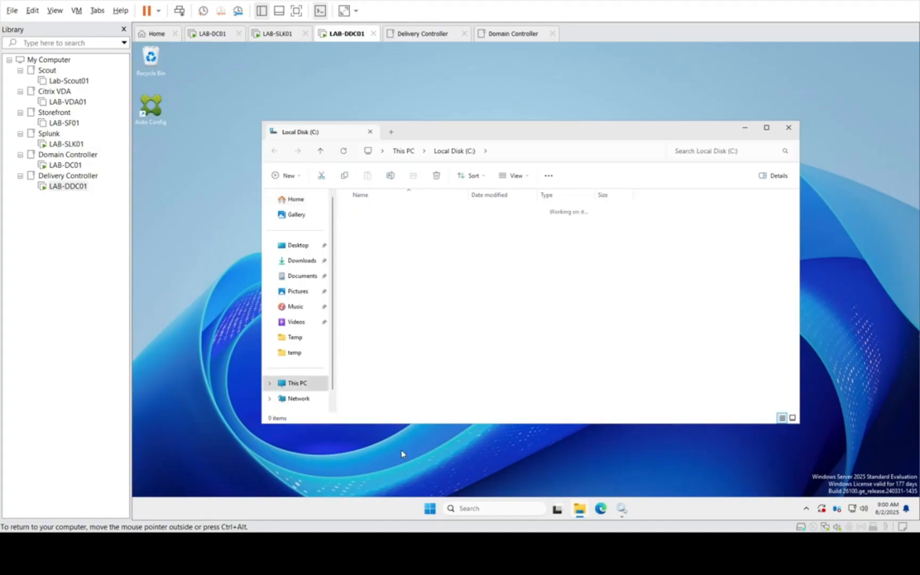
{"action": "key", "text": "Down"}
{"action": "key", "text": "Down"}
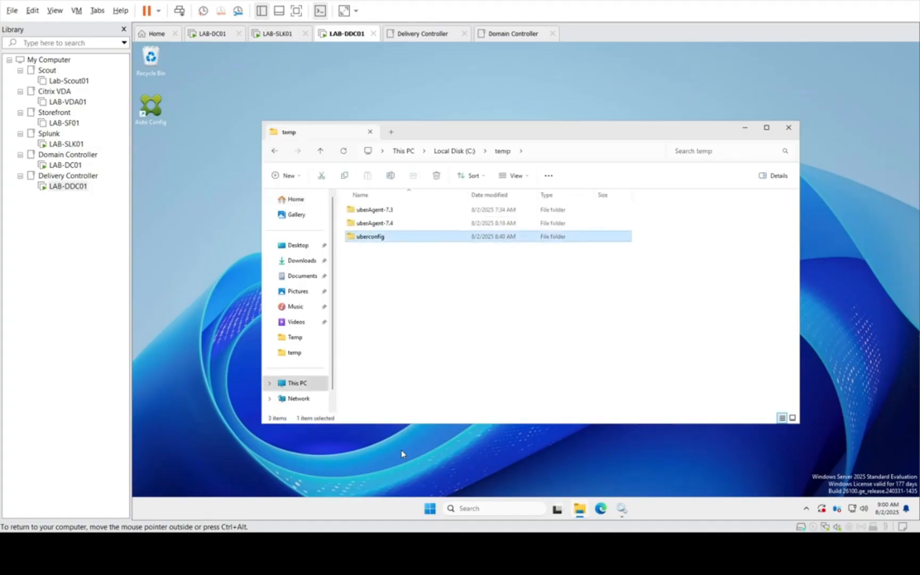
{"action": "key", "text": "Return"}
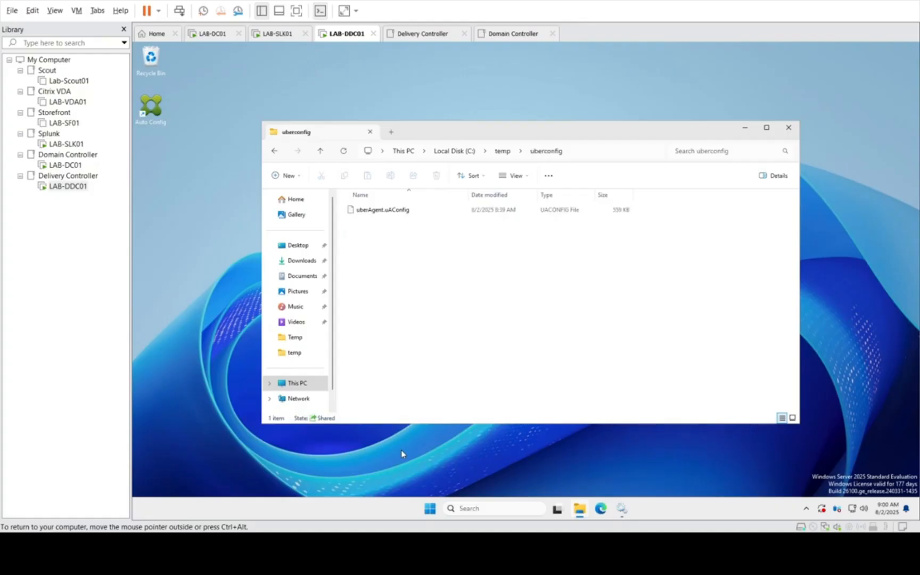
Step: Browse to the uberconfig share on \\lab-ddc01 through the Run dialog, check its contents, close it and return to LAB-DC01
{"action": "right_click", "coordinate": [431, 512]}
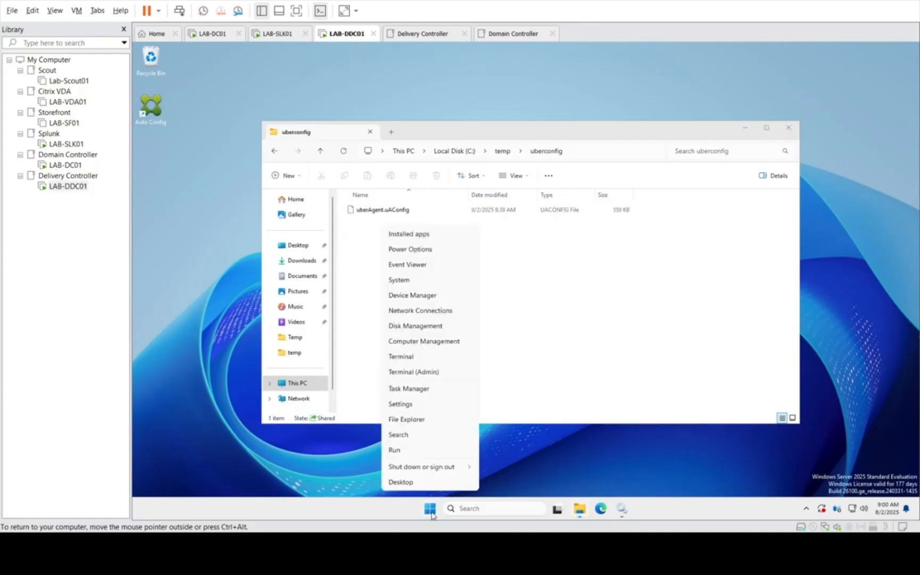
{"action": "left_click", "coordinate": [625, 276]}
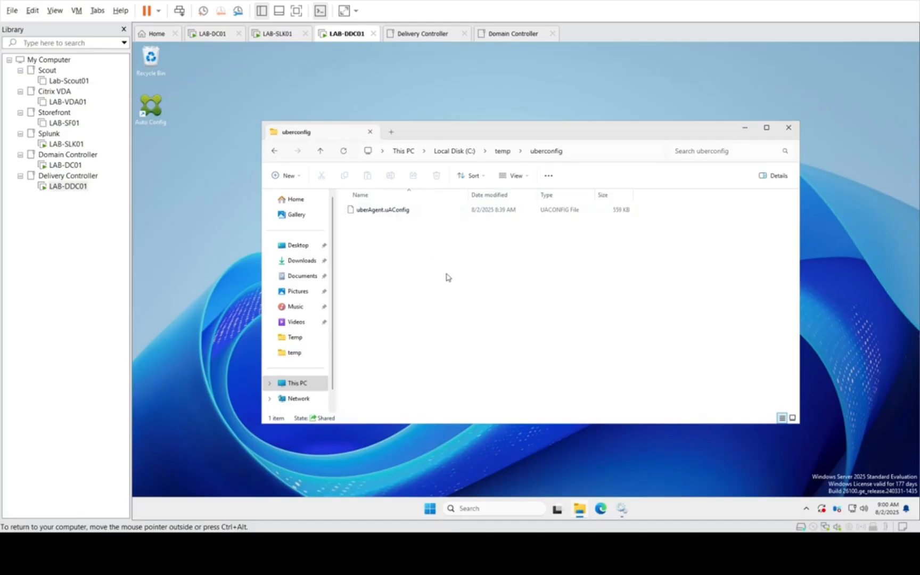
{"action": "right_click", "coordinate": [430, 508]}
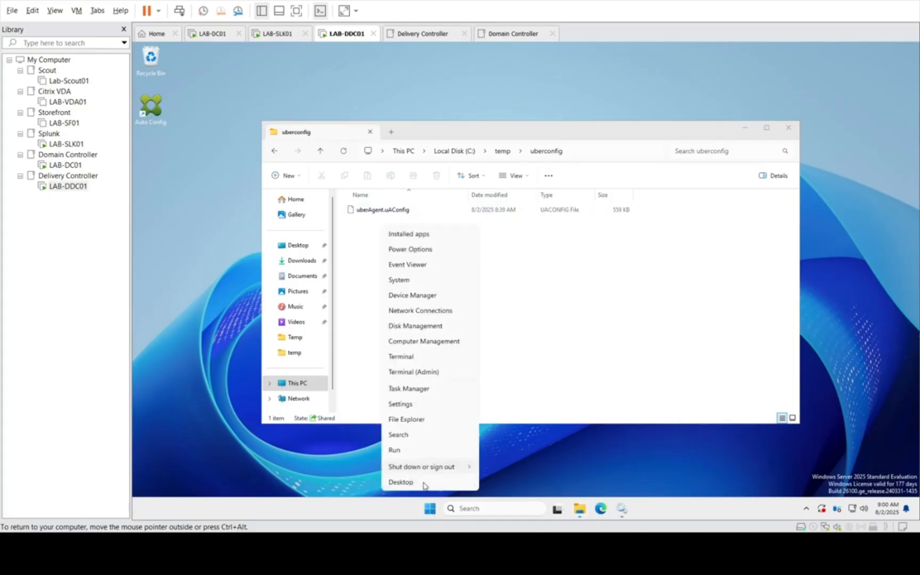
{"action": "left_click", "coordinate": [402, 449]}
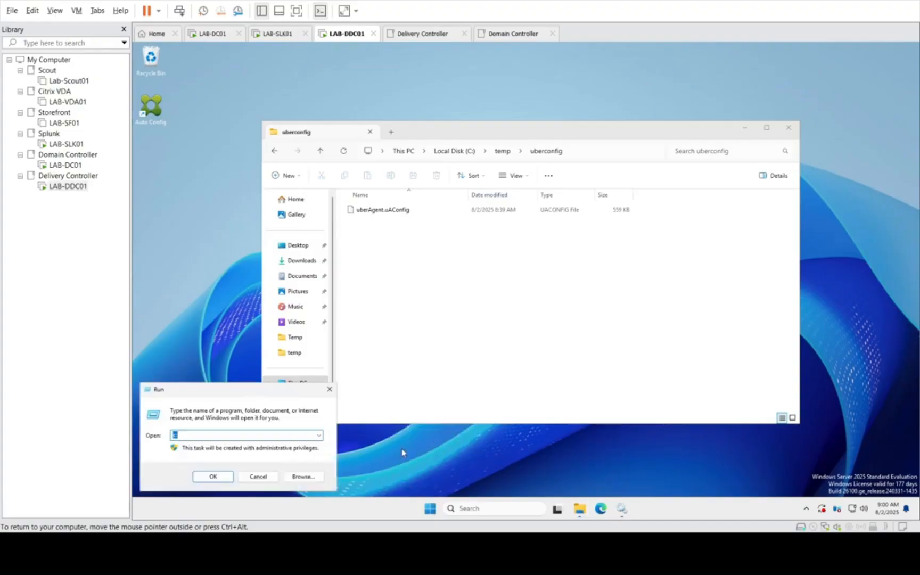
{"action": "left_click", "coordinate": [318, 435]}
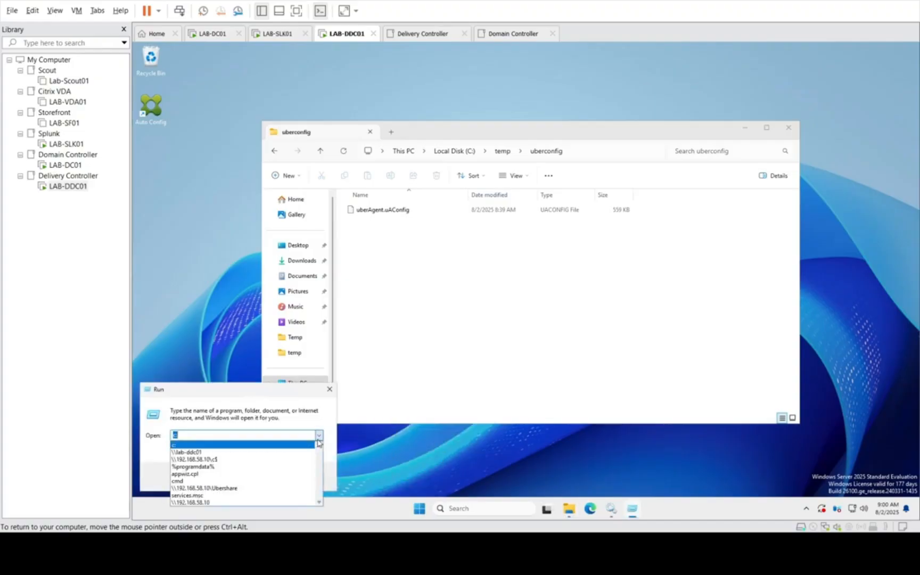
{"action": "left_click", "coordinate": [208, 455]}
{"action": "left_click", "coordinate": [215, 478]}
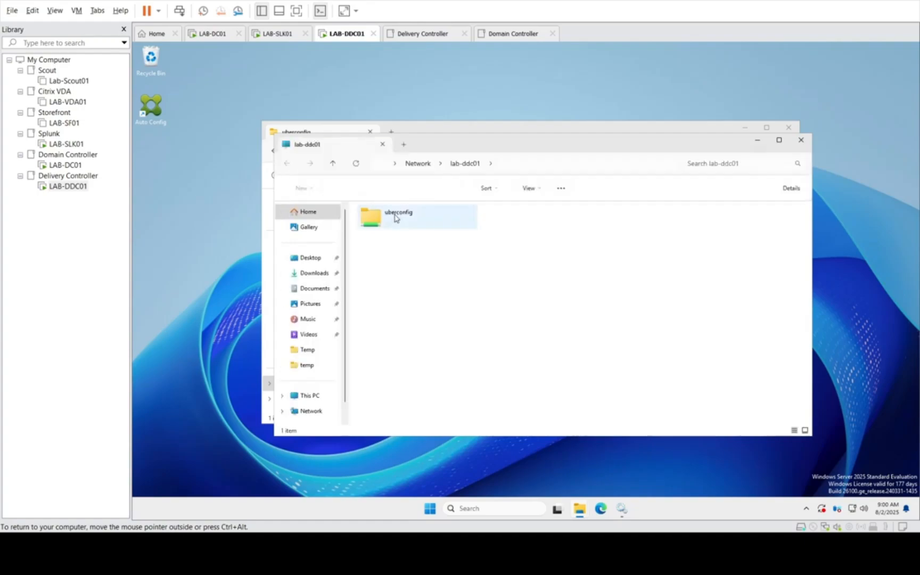
{"action": "left_click", "coordinate": [395, 217]}
{"action": "double_click", "coordinate": [438, 216]}
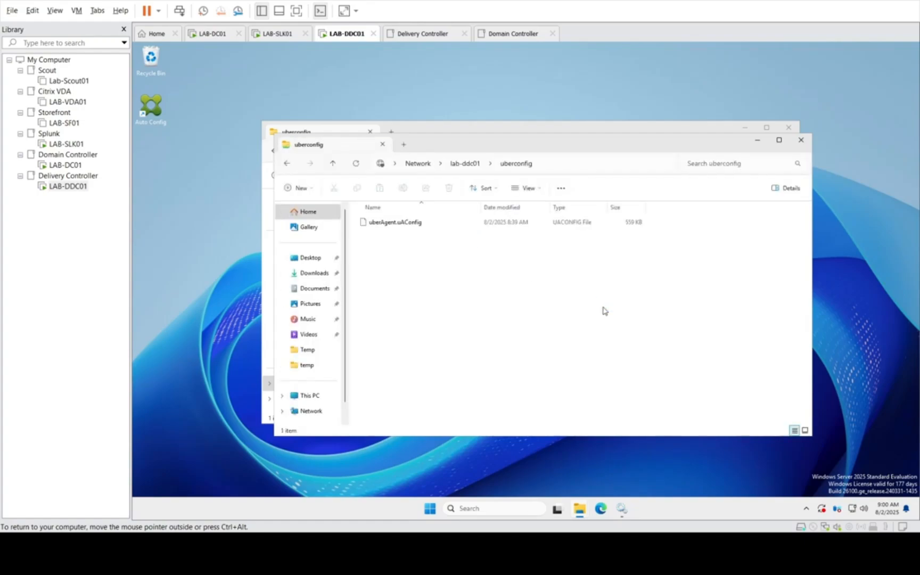
{"action": "left_click", "coordinate": [801, 141]}
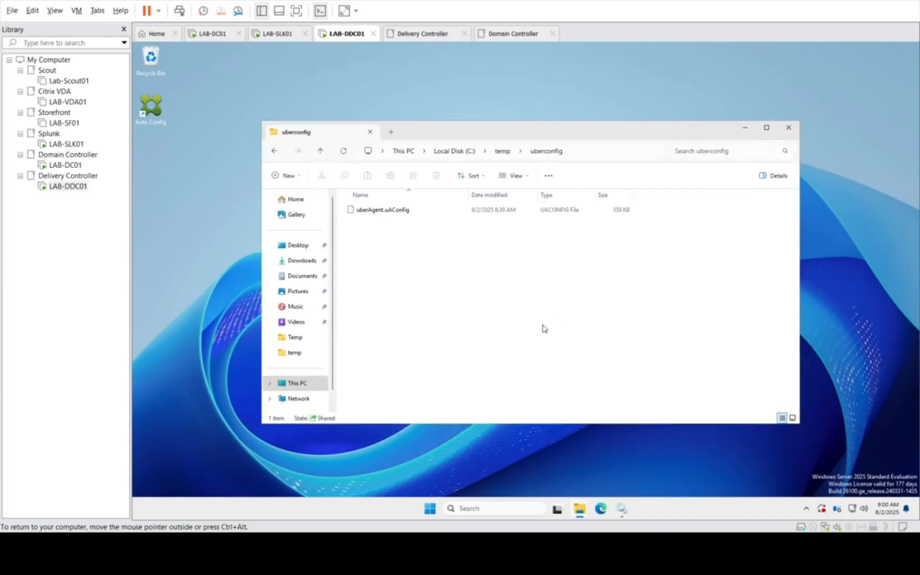
{"action": "left_click", "coordinate": [65, 165]}
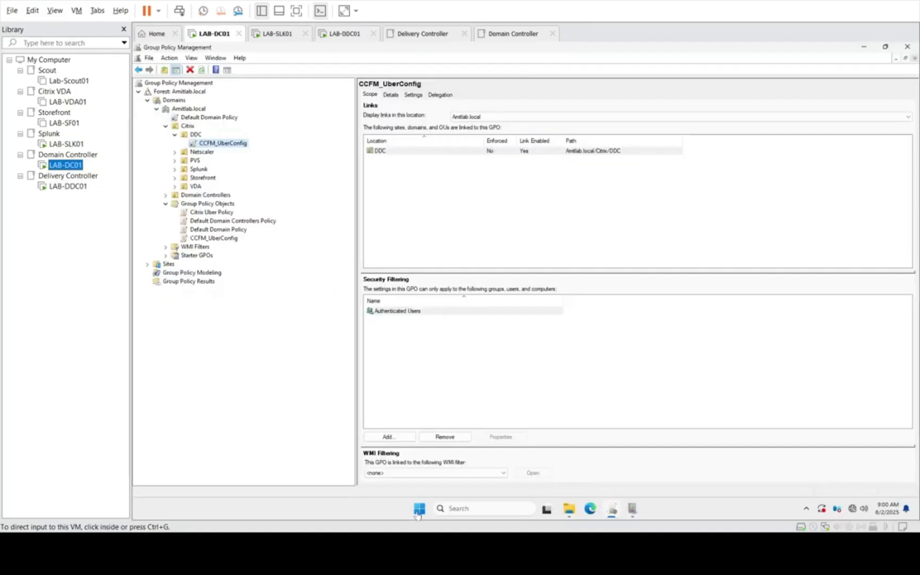
Step: Open C:\temp\uberConfig on LAB-DC01 in File Explorer, check the uberAgent.conf file and go back to the temp folder
{"action": "left_click", "coordinate": [569, 509]}
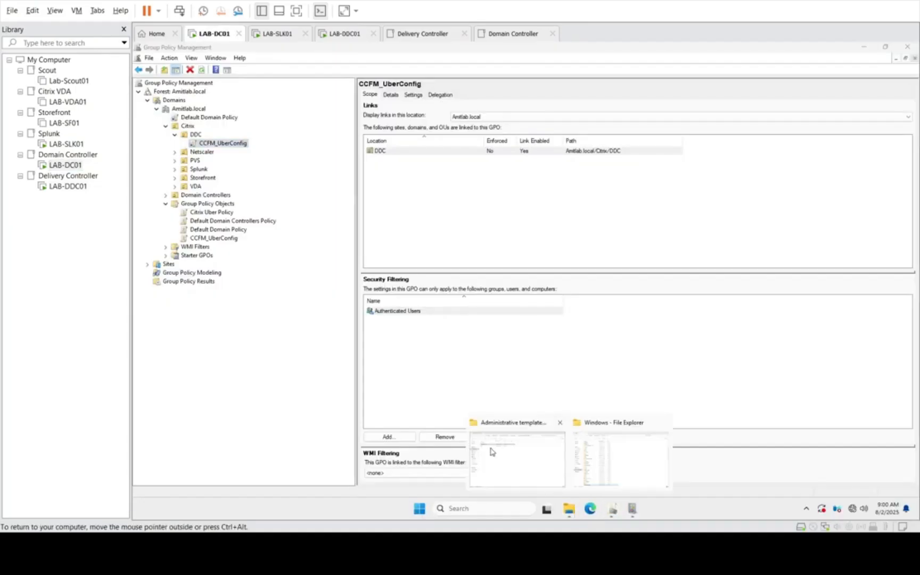
{"action": "left_click", "coordinate": [493, 452]}
{"action": "left_click", "coordinate": [182, 351]}
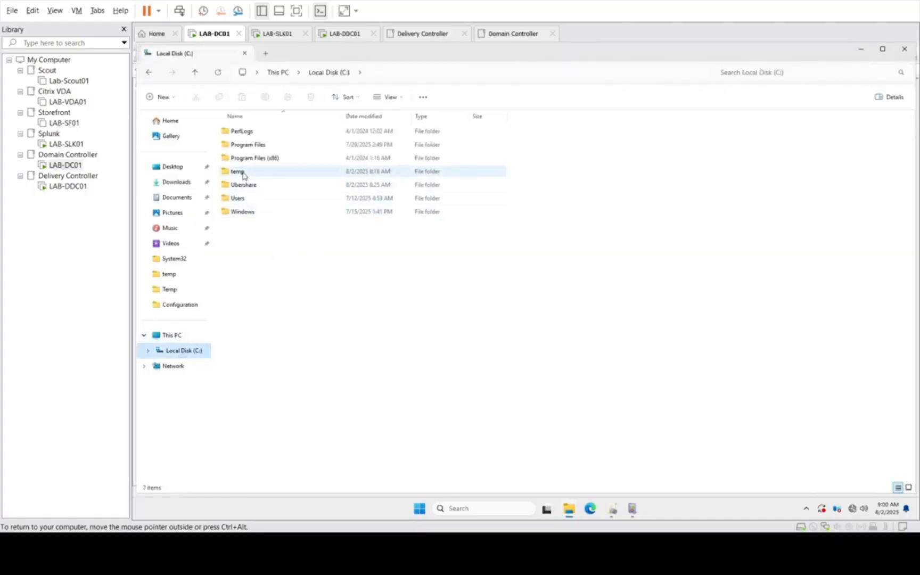
{"action": "double_click", "coordinate": [237, 172]}
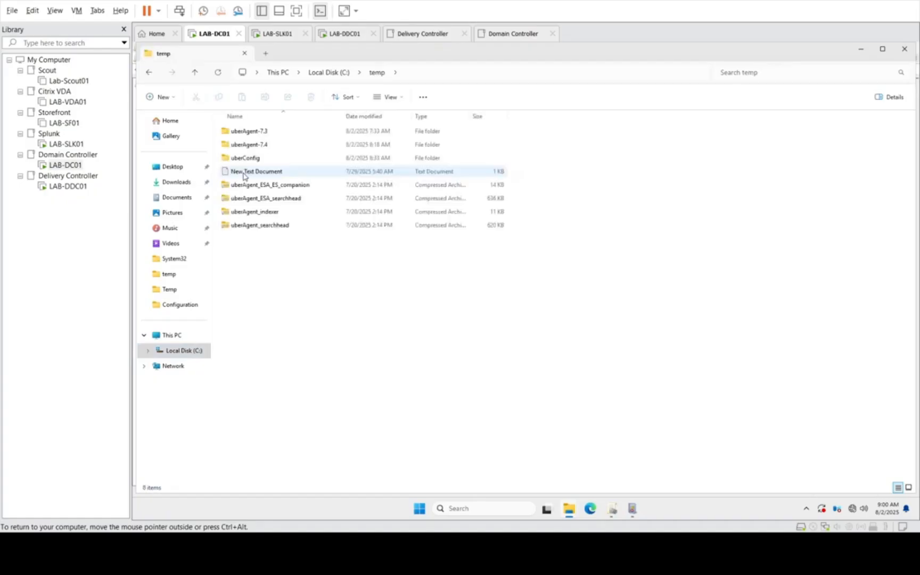
{"action": "key", "text": "Down"}
{"action": "key", "text": "Down"}
{"action": "key", "text": "Return"}
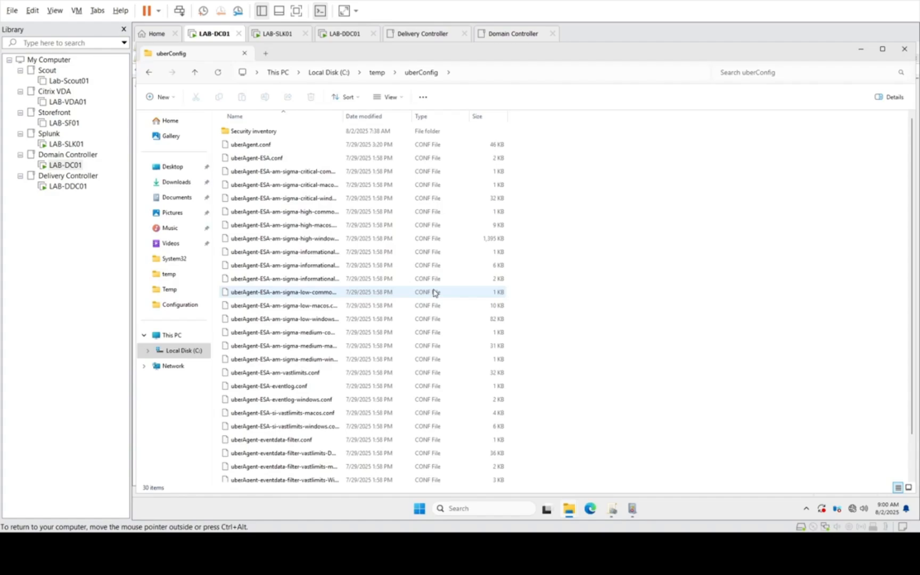
{"action": "left_click", "coordinate": [264, 142]}
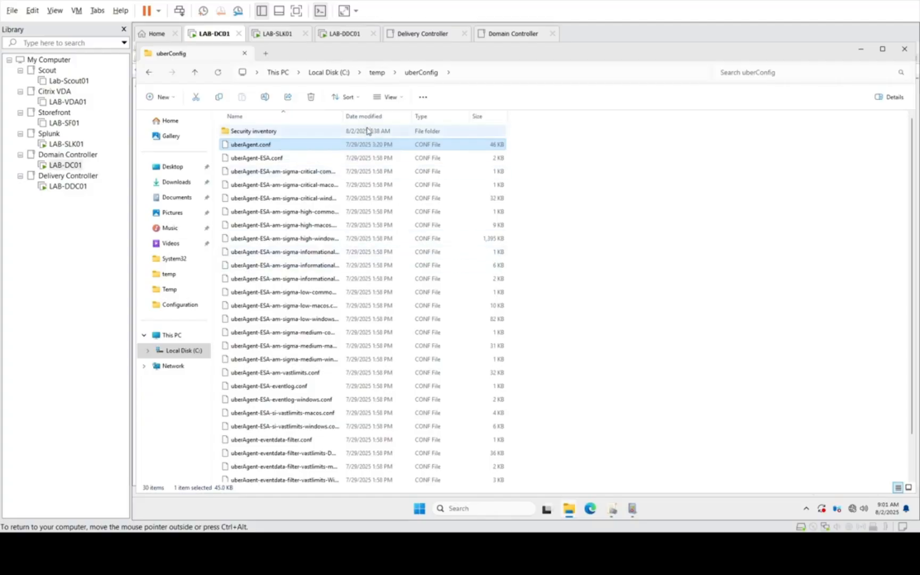
{"action": "left_click", "coordinate": [373, 77]}
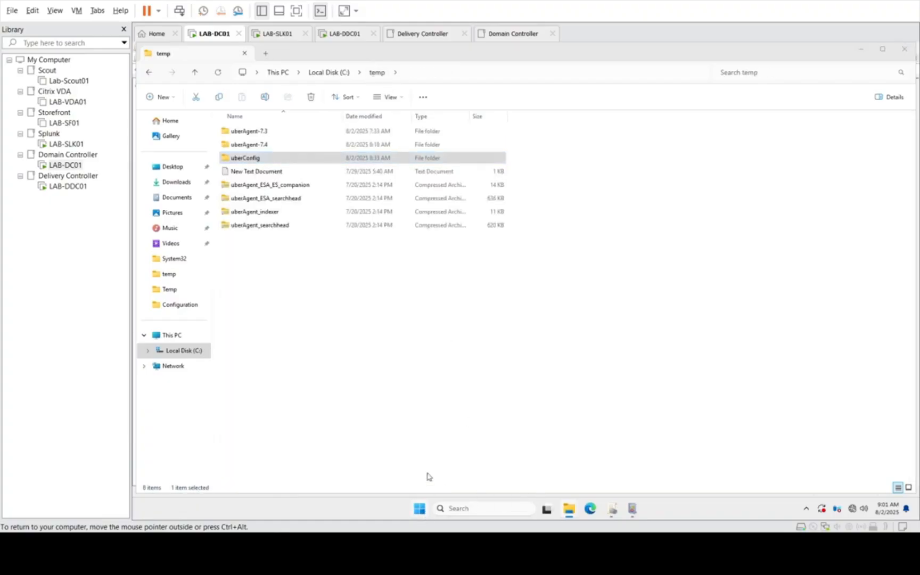
Step: Launch a Command Prompt, clearing away File Explorer, Event Viewer and the surplus prompt windows
{"action": "left_click", "coordinate": [420, 509]}
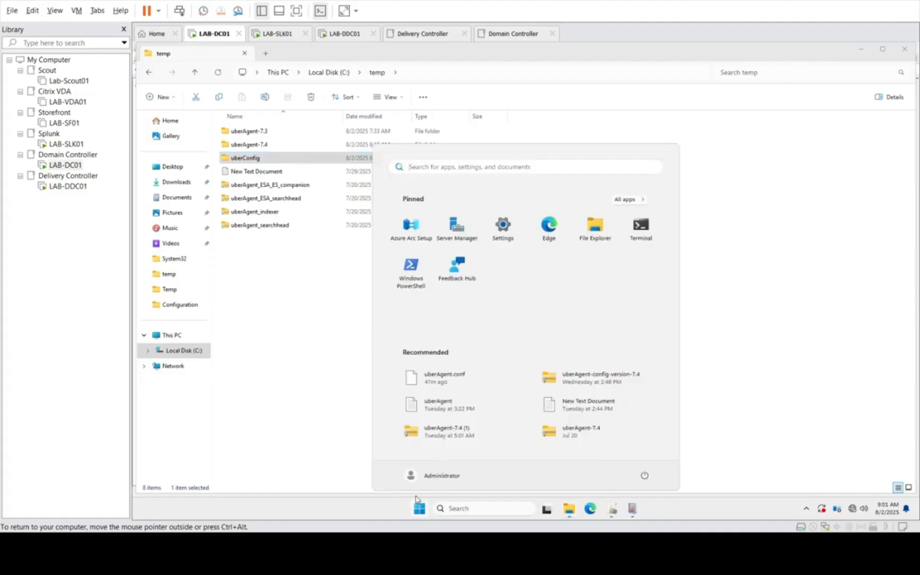
{"action": "type", "text": "cmd"}
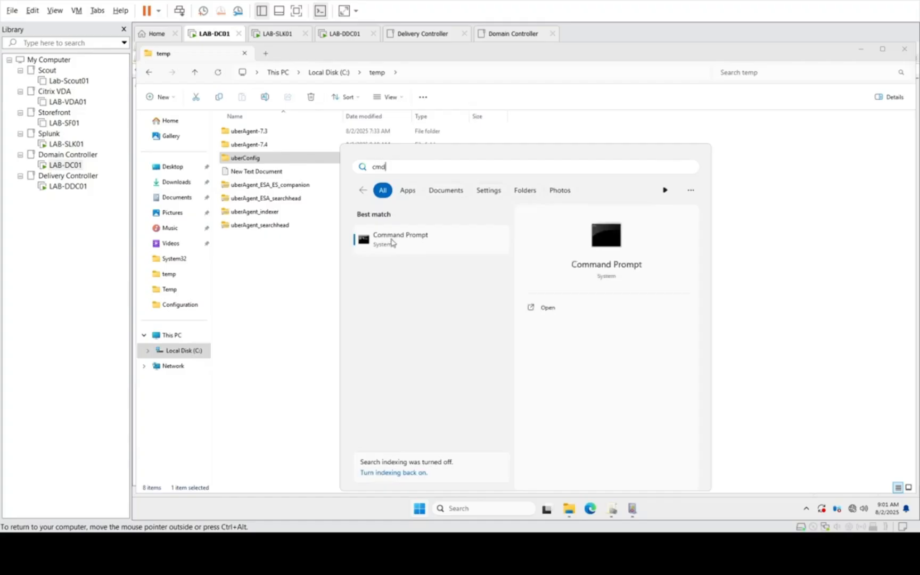
{"action": "left_click", "coordinate": [392, 242]}
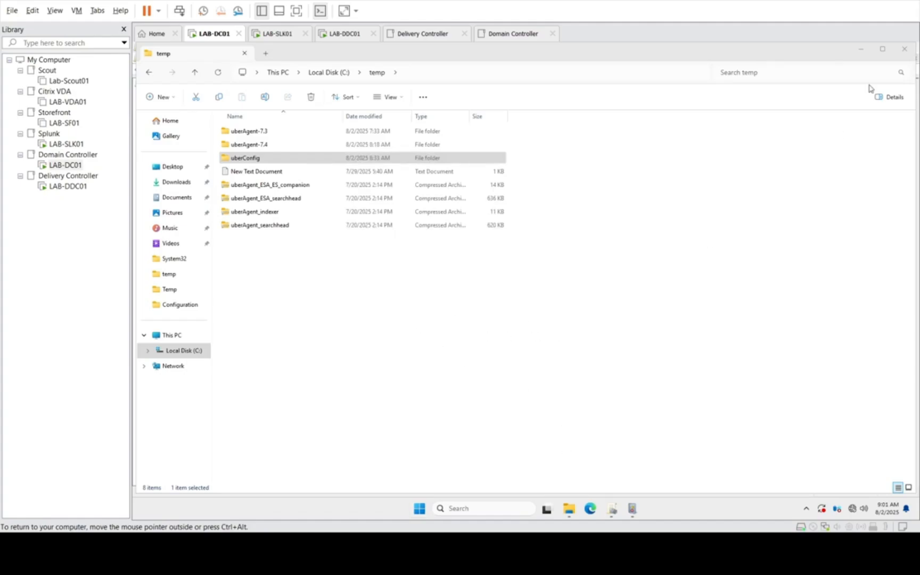
{"action": "left_click", "coordinate": [860, 52]}
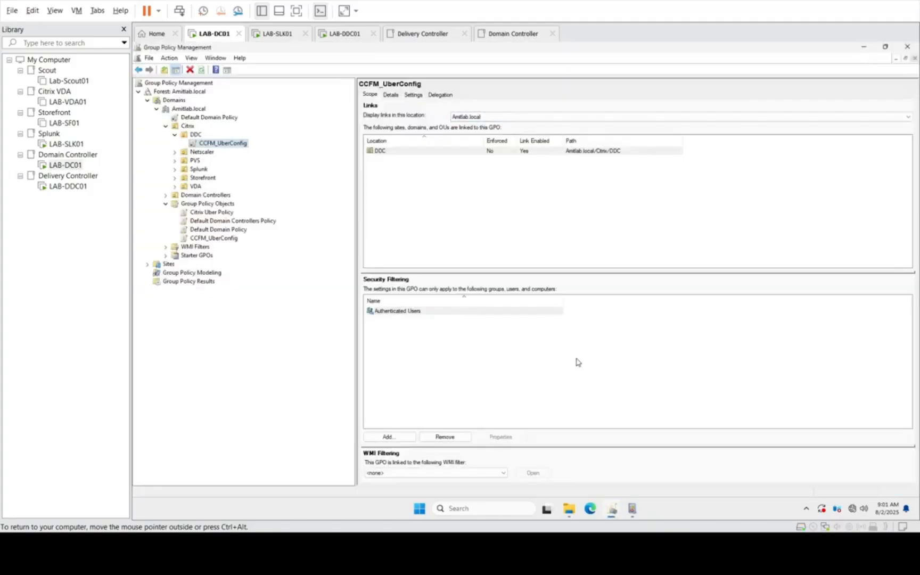
{"action": "left_click", "coordinate": [631, 508]}
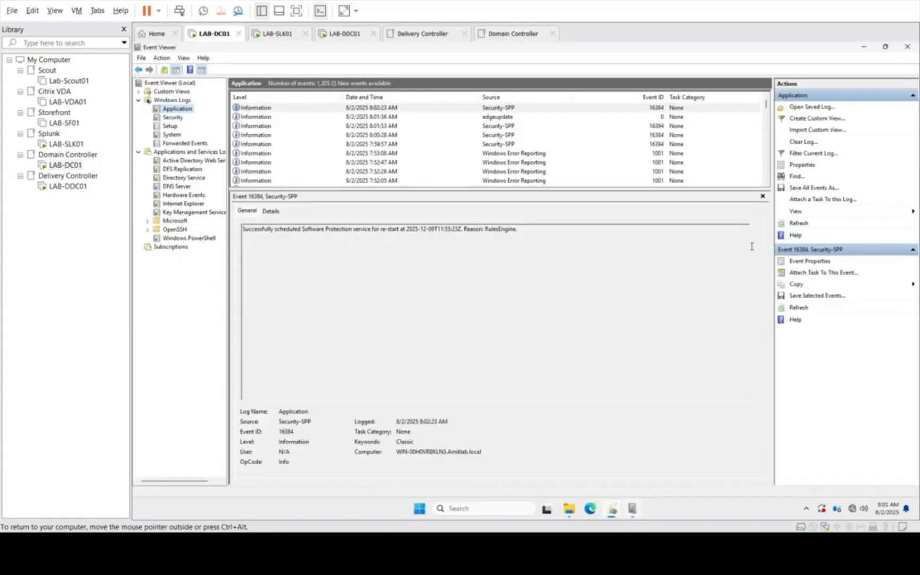
{"action": "left_click", "coordinate": [907, 47]}
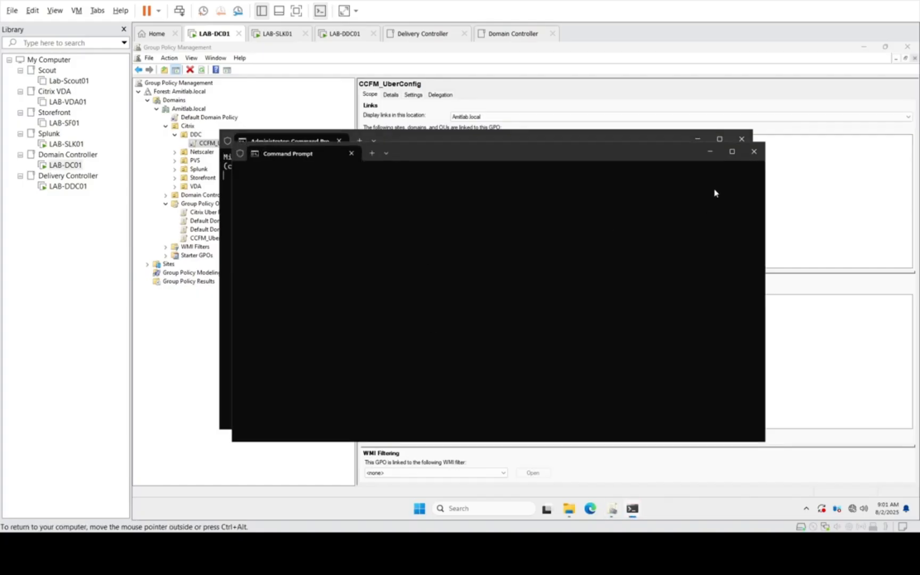
{"action": "left_click", "coordinate": [756, 152]}
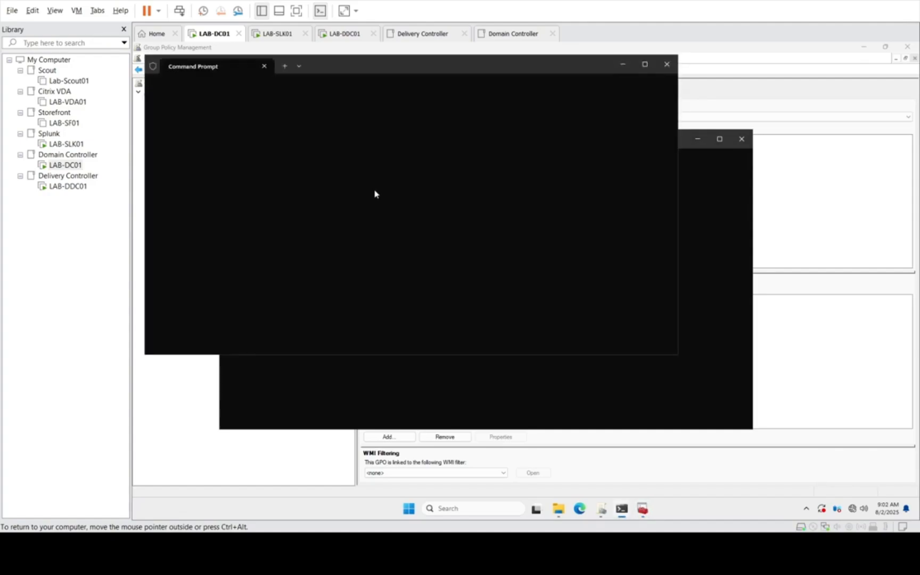
{"action": "left_click", "coordinate": [669, 68]}
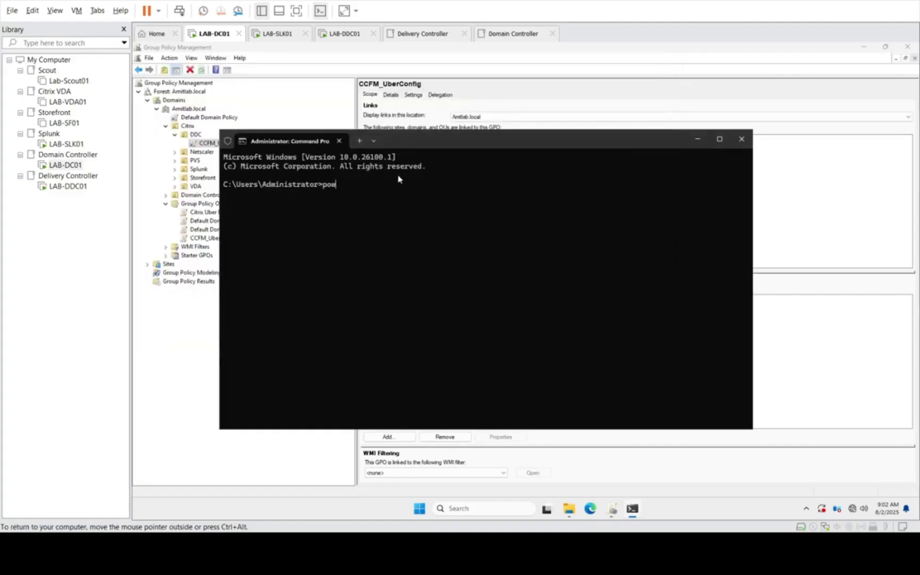
Step: Start PowerShell inside the administrator Command Prompt
{"action": "key", "text": "BackSpace"}
{"action": "type", "text": "hell"}
{"action": "key", "text": "Return"}
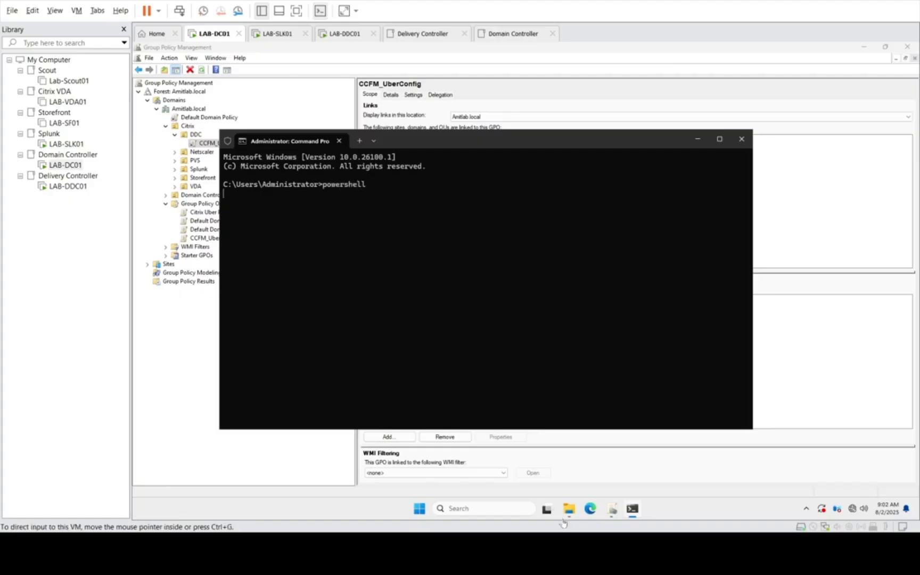
Step: Open Notepad through the Run dialog and paste the copied Compress-Archive and Move-Item commands into it
{"action": "right_click", "coordinate": [420, 509]}
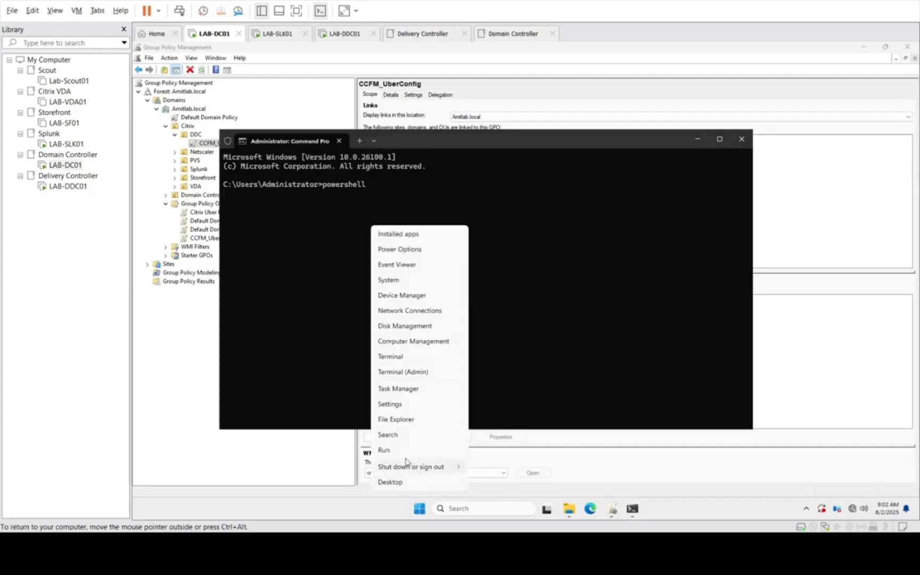
{"action": "left_click", "coordinate": [396, 456]}
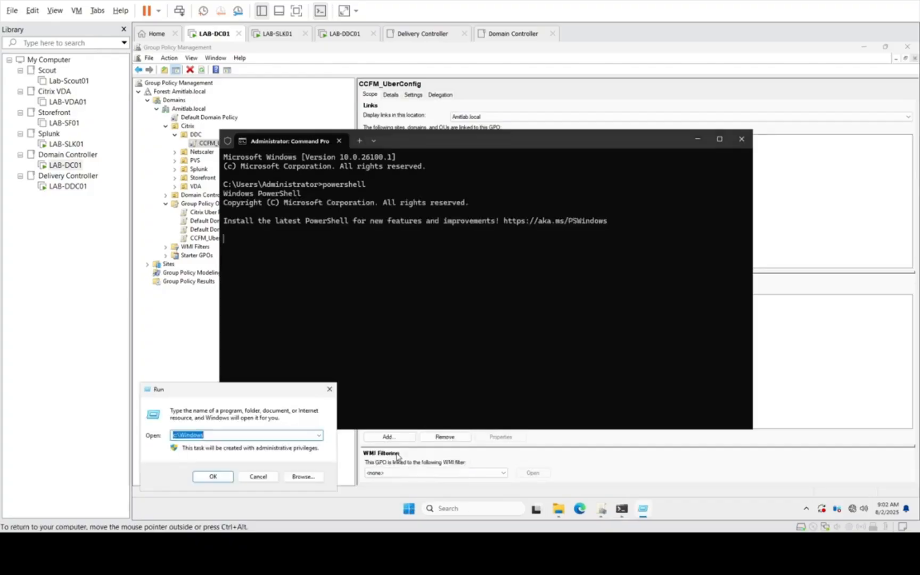
{"action": "type", "text": "notepad"}
{"action": "key", "text": "Return"}
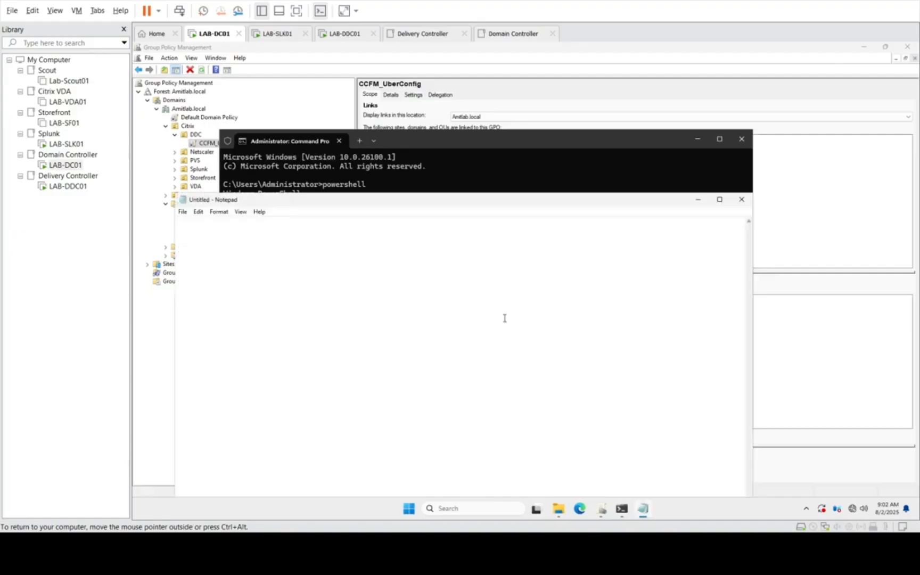
{"action": "type", "text": "Compress-Archive * -DestinationPath config-temp.zip Move-Item config-temp.zip uberAgent.uAConfig"}
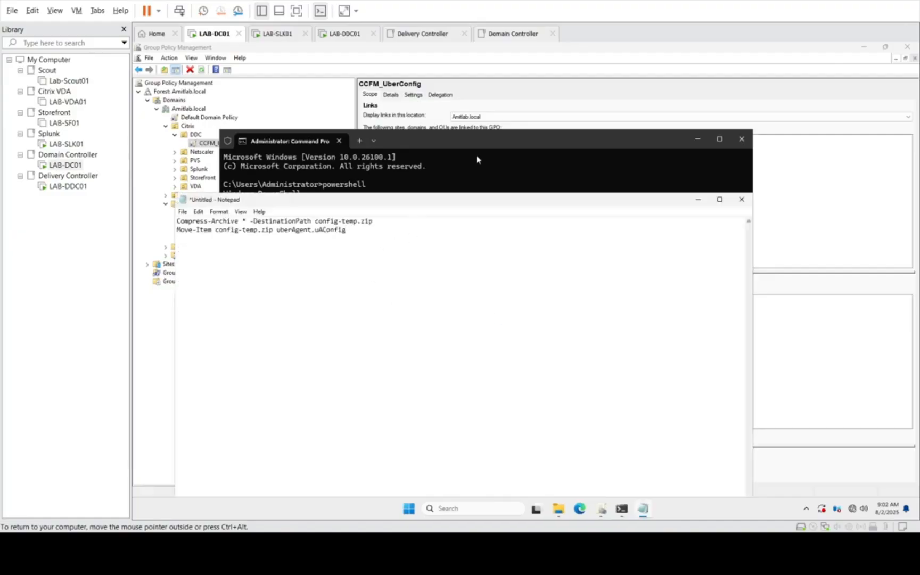
Step: Change the PowerShell session to C:\temp\uberConfig and list the folder's files
{"action": "left_click", "coordinate": [462, 170]}
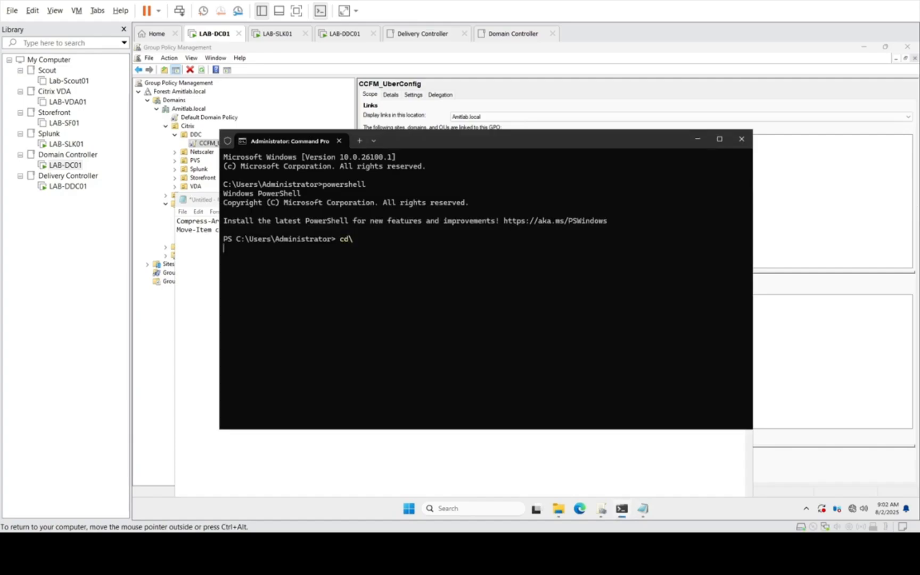
{"action": "type", "text": "cd temp"}
{"action": "key", "text": "Return"}
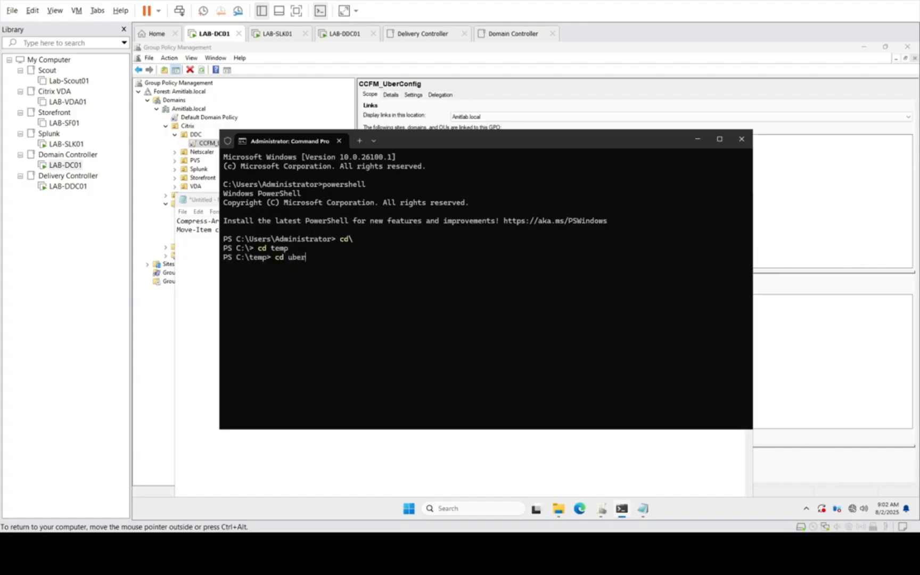
{"action": "type", "text": "cd uberc"}
{"action": "key", "text": "Tab"}
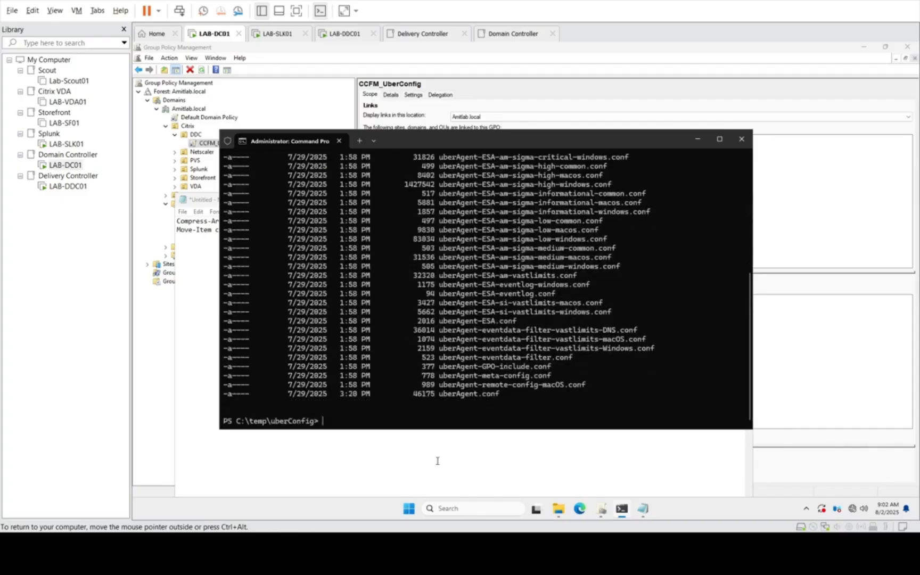
Step: Copy the first command from the Notepad notes and run Compress-Archive * -DestinationPath config-temp.zip in PowerShell
{"action": "left_click", "coordinate": [643, 510]}
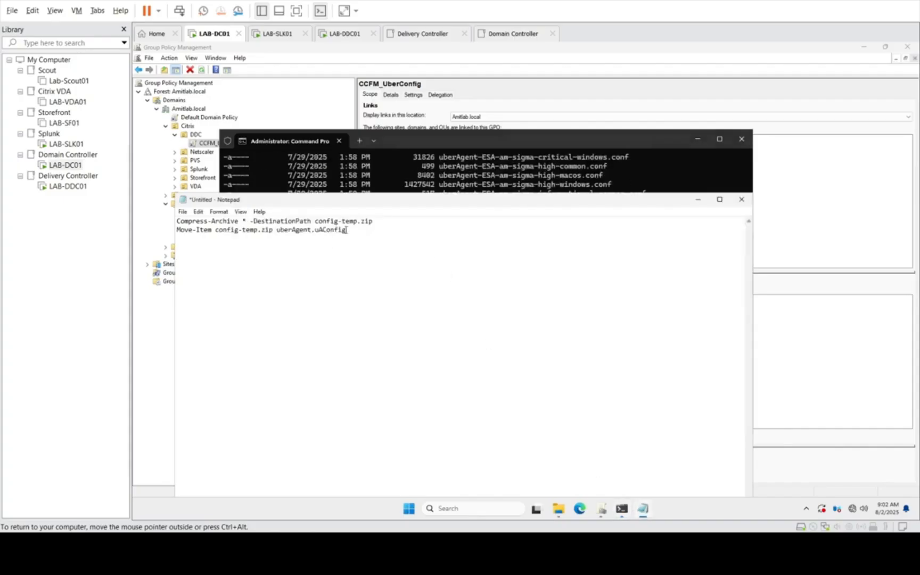
{"action": "left_click_drag", "start_coordinate": [374, 221], "coordinate": [149, 224]}
{"action": "key", "text": "ctrl+c"}
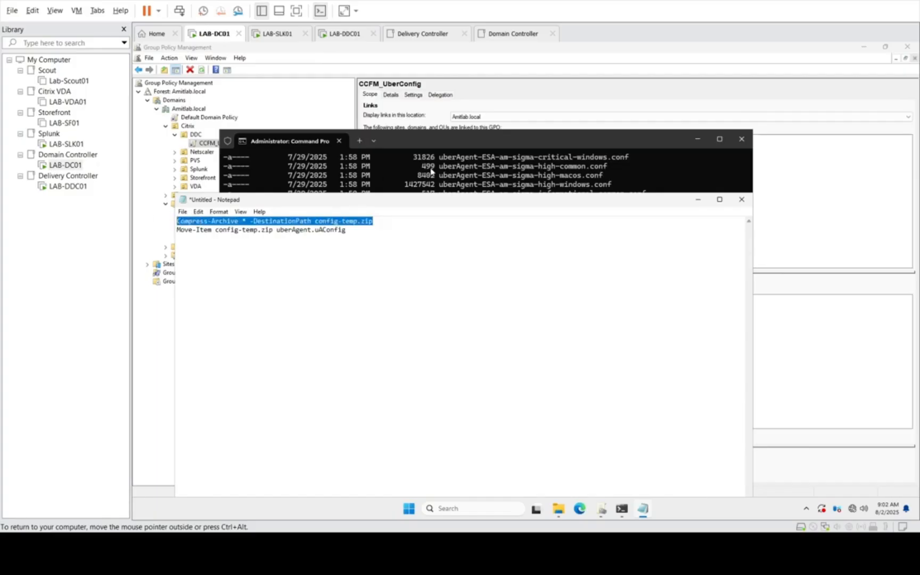
{"action": "left_click", "coordinate": [431, 171]}
{"action": "key", "text": "ctrl+v"}
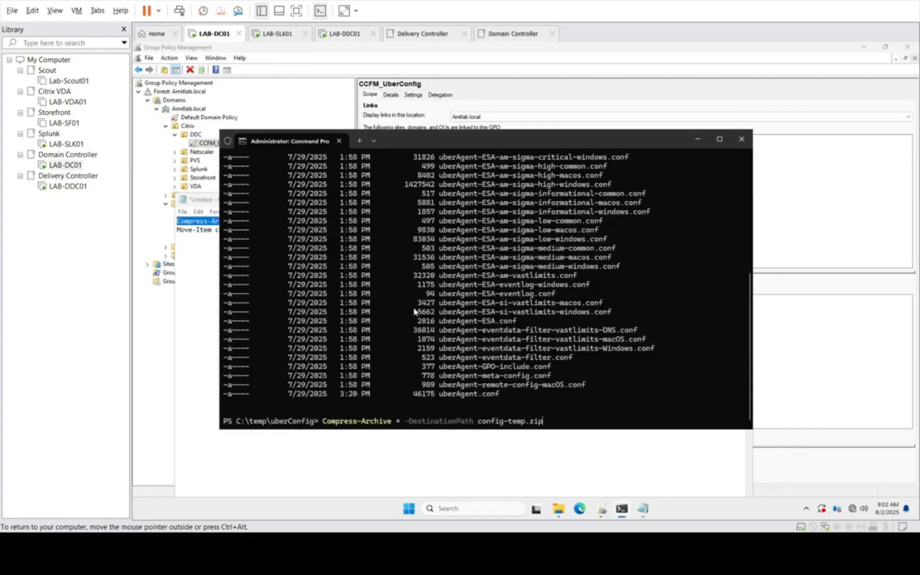
{"action": "key", "text": "Return"}
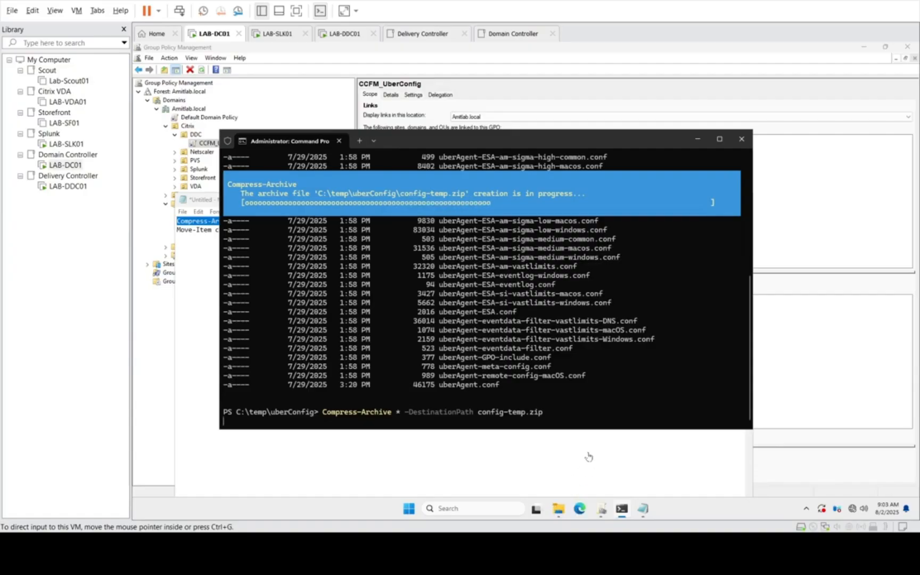
Step: Open the uberConfig folder in File Explorer and select the config-temp archive to check it
{"action": "mouse_move", "coordinate": [557, 515]}
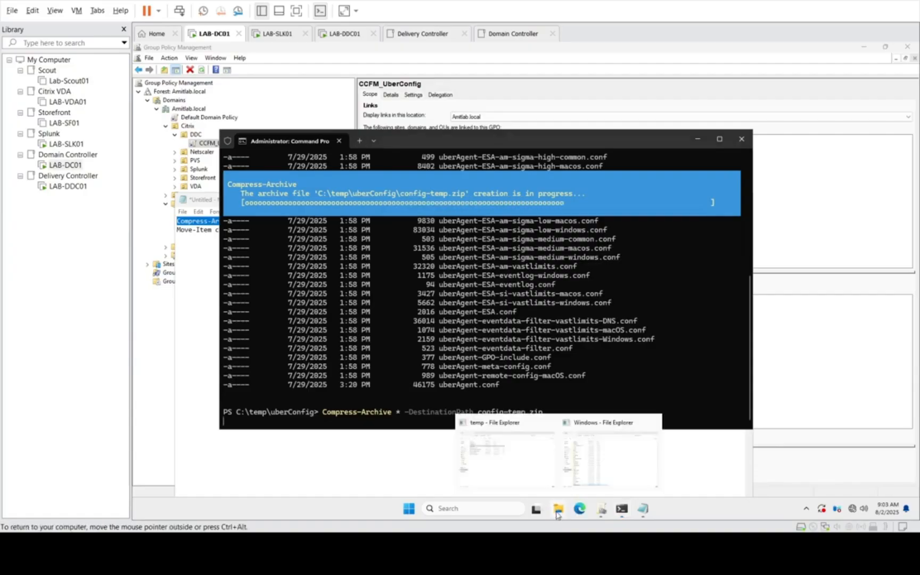
{"action": "left_click", "coordinate": [503, 456]}
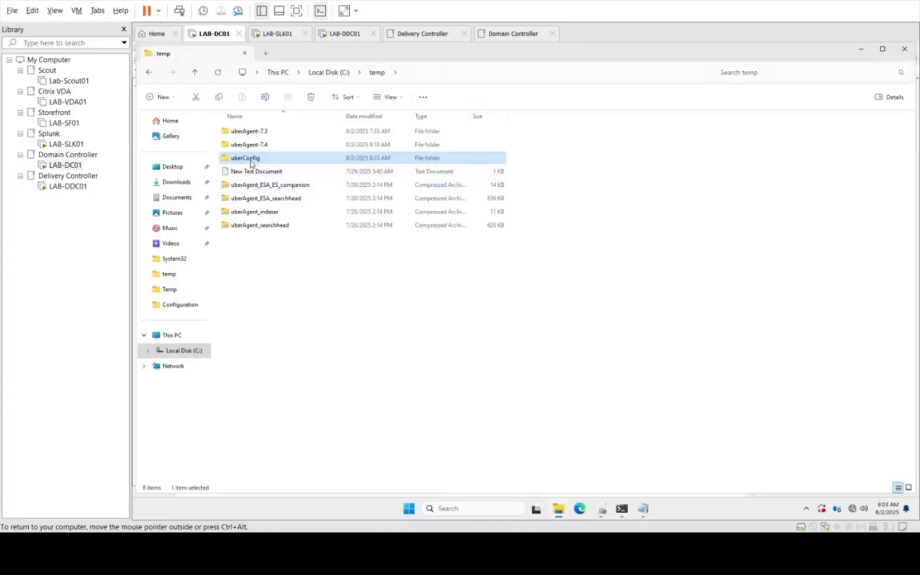
{"action": "double_click", "coordinate": [250, 159]}
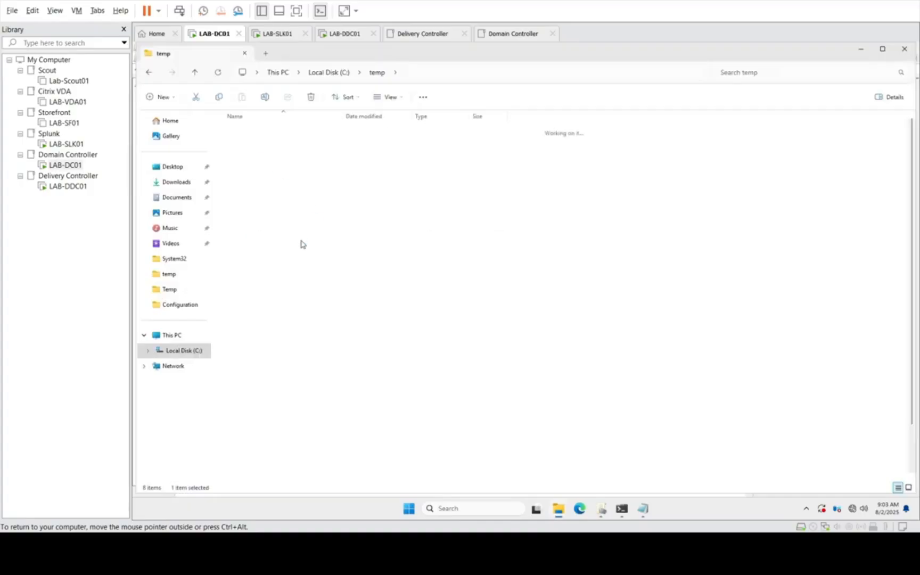
{"action": "left_click", "coordinate": [249, 146]}
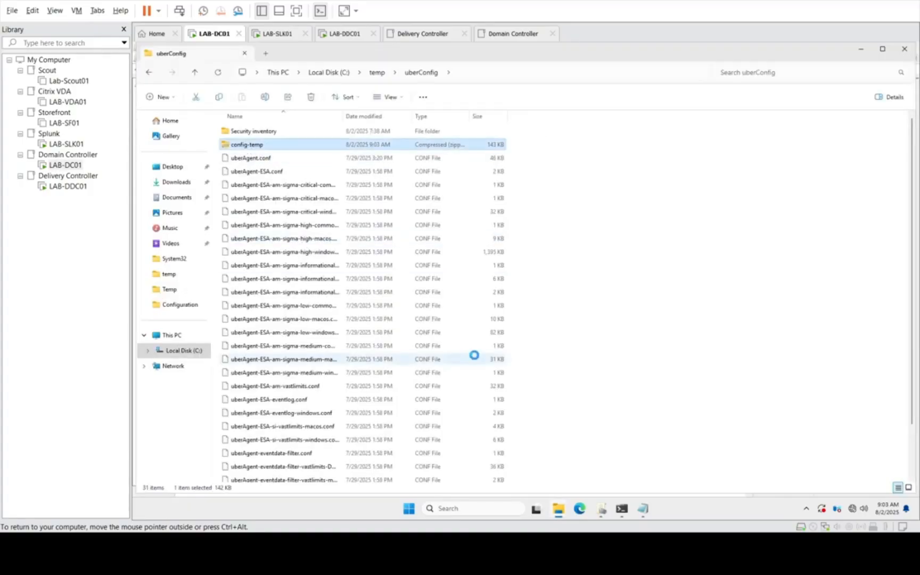
Step: Copy the second command from the Notepad notes and run Move-Item config-temp.zip uberAgent.uAConfig in PowerShell
{"action": "left_click", "coordinate": [643, 510]}
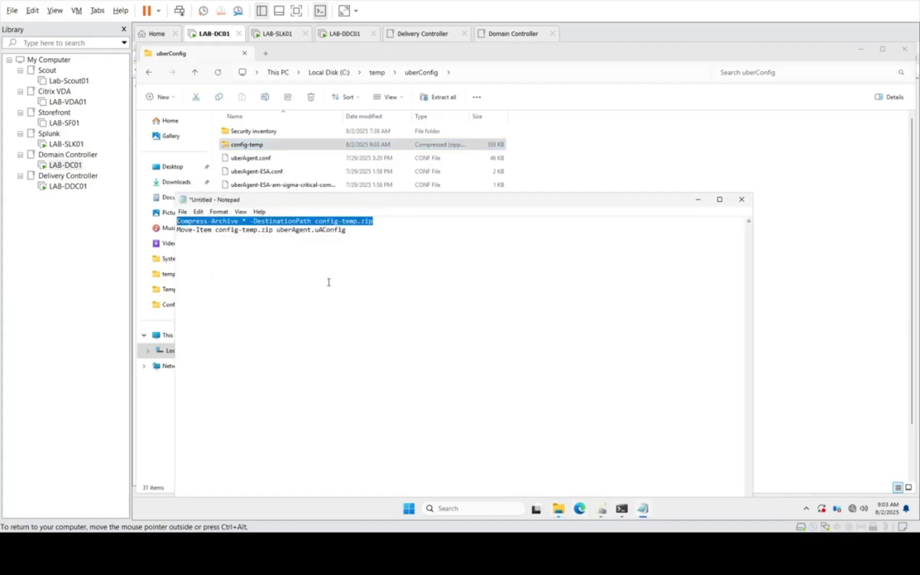
{"action": "left_click_drag", "start_coordinate": [350, 232], "coordinate": [171, 233]}
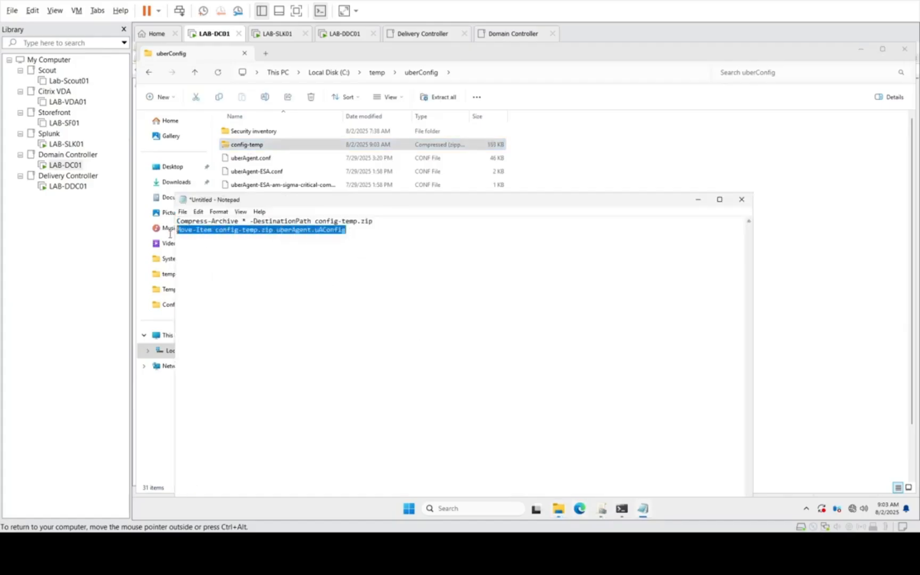
{"action": "left_click", "coordinate": [698, 200]}
{"action": "left_click", "coordinate": [622, 509]}
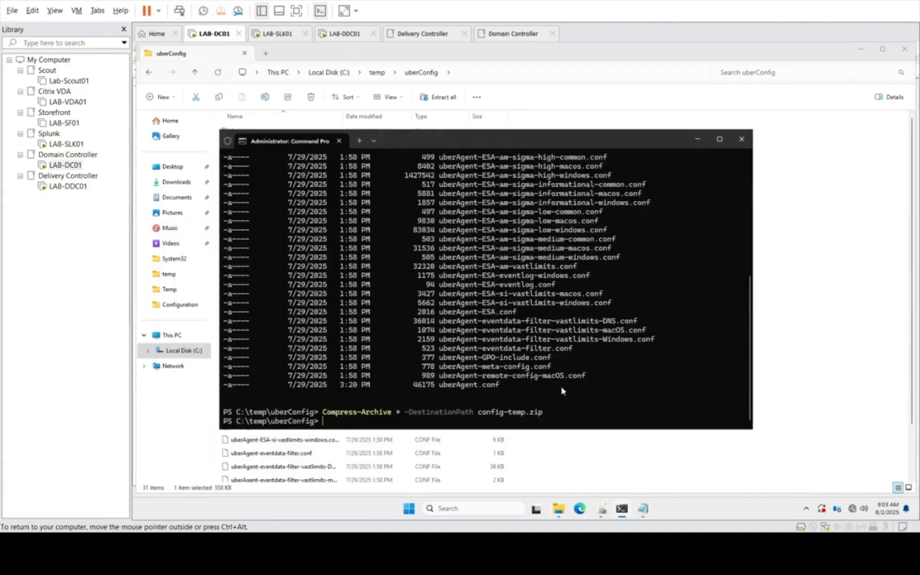
{"action": "type", "text": "Move-Item config-temp.zip uberAgent.uAConfig"}
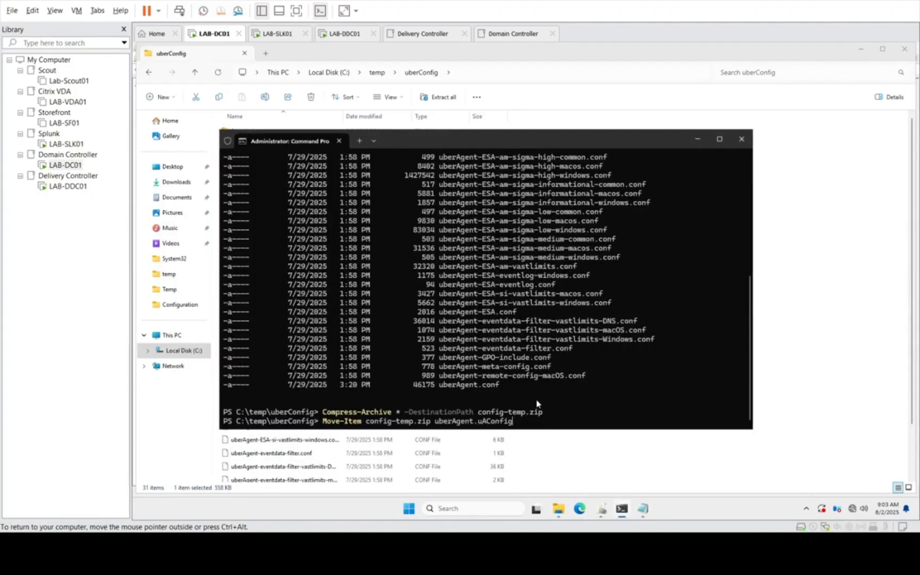
{"action": "key", "text": "Return"}
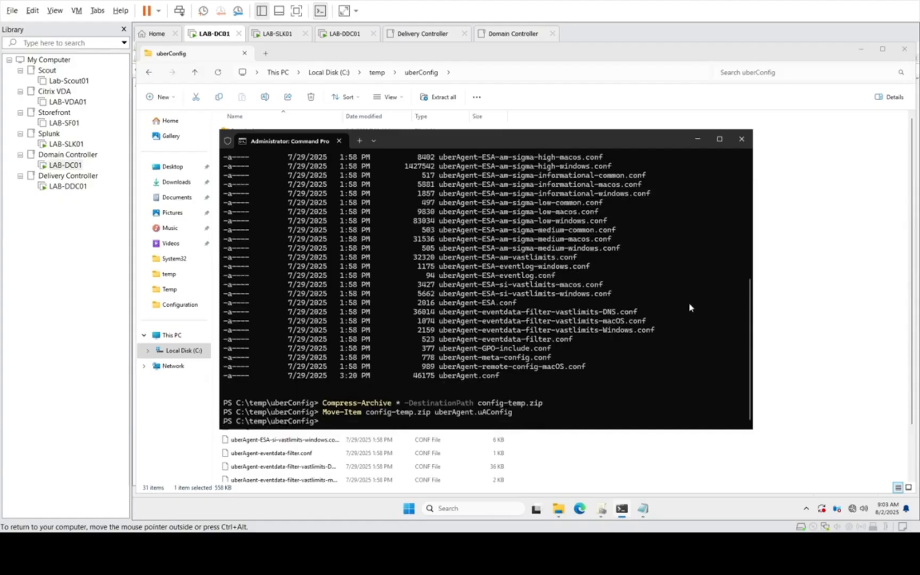
Step: Check uberAgent.uAConfig in the uberConfig folder on LAB-DC01 against the shared uberconfig folder on LAB-DDC01, and close LAB-DC01's File Explorer window
{"action": "left_click", "coordinate": [698, 139]}
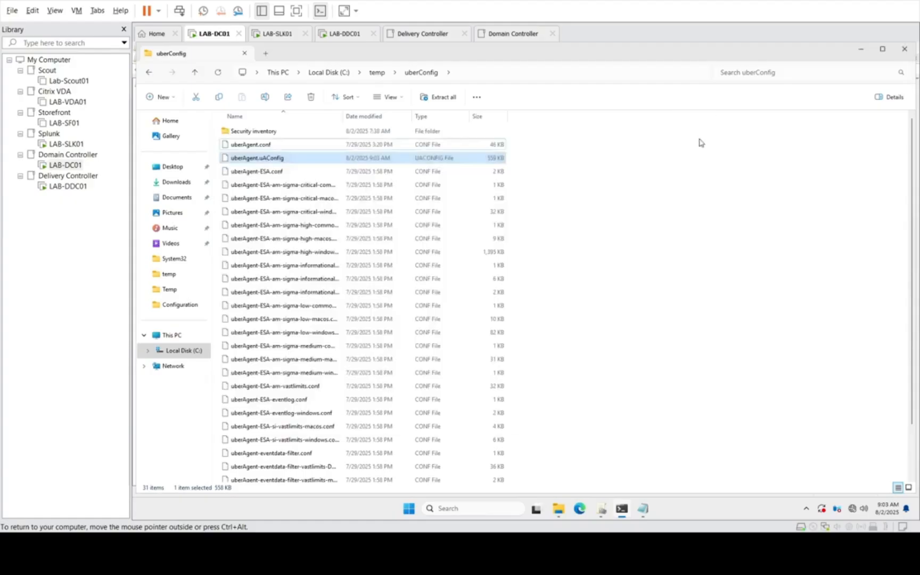
{"action": "left_click", "coordinate": [257, 160]}
{"action": "left_click", "coordinate": [675, 211]}
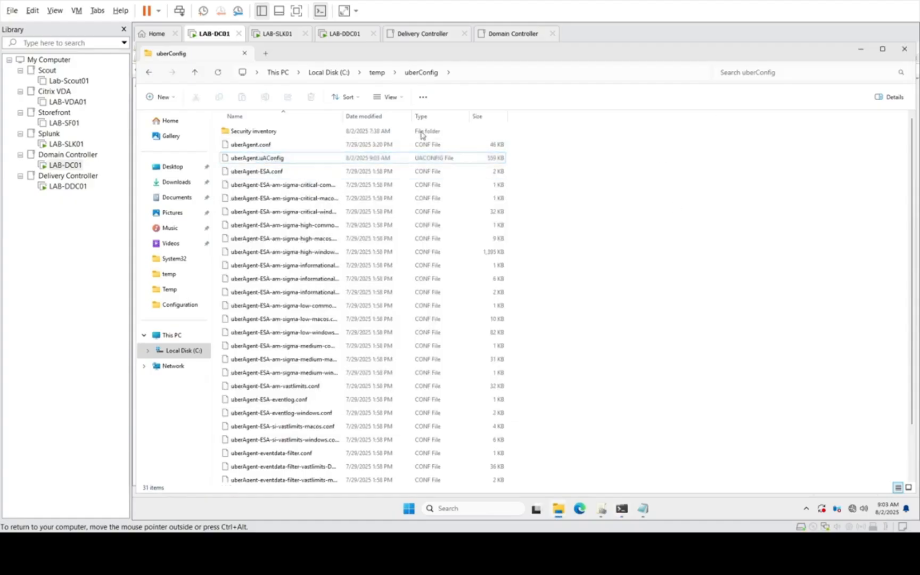
{"action": "right_click", "coordinate": [277, 159]}
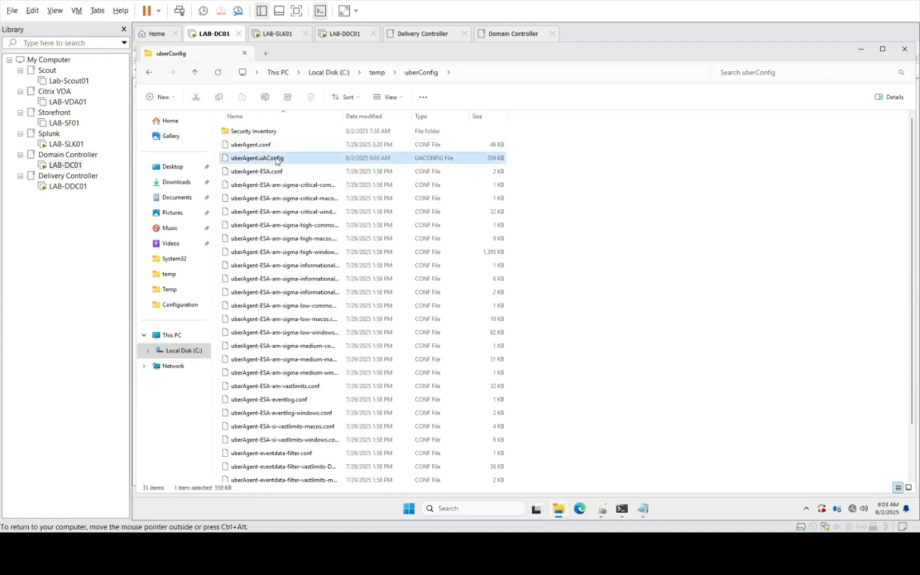
{"action": "left_click", "coordinate": [68, 187]}
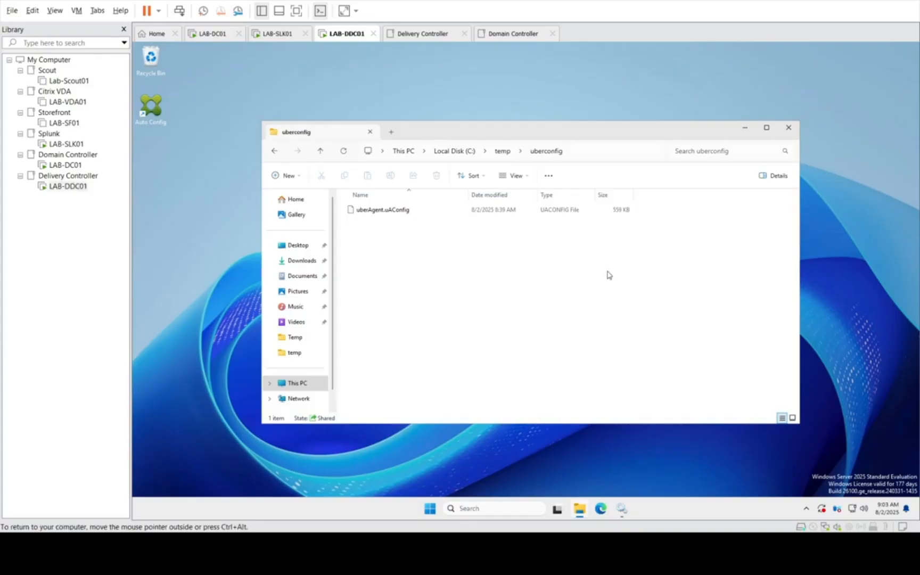
{"action": "left_click", "coordinate": [62, 166]}
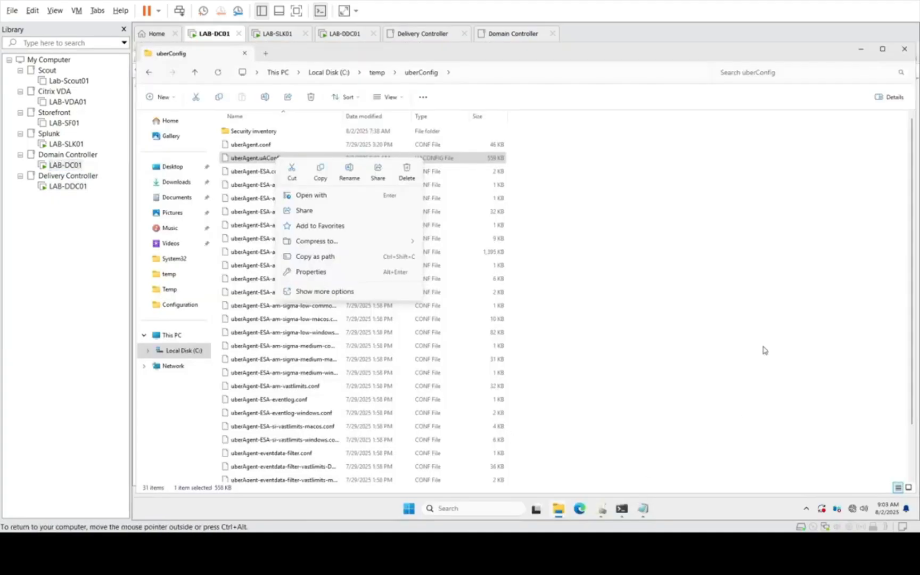
{"action": "left_click", "coordinate": [904, 49]}
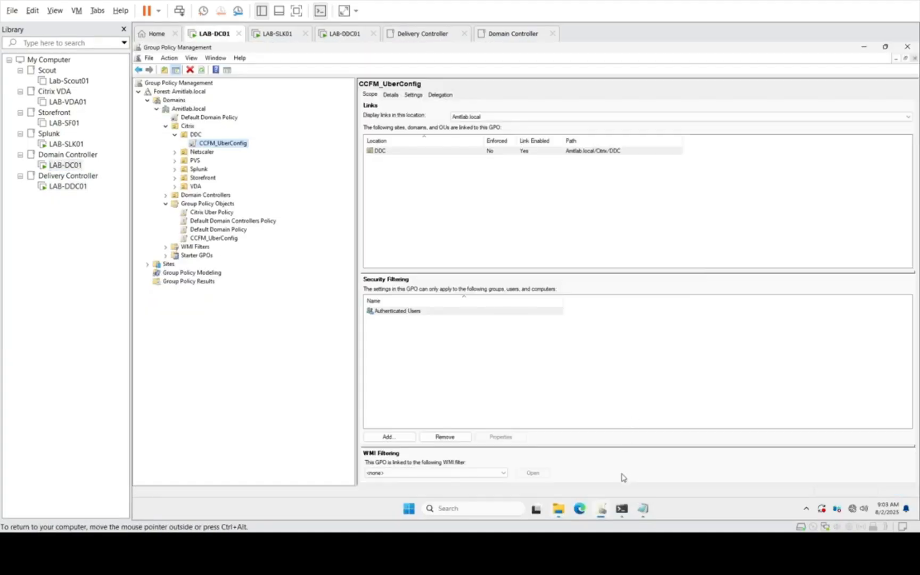
Step: Open the CCFM_UberConfig policy linked to the DDC unit in a maximized Group Policy Management Editor
{"action": "left_click", "coordinate": [223, 145]}
{"action": "left_click", "coordinate": [284, 171]}
{"action": "right_click", "coordinate": [236, 148]}
{"action": "left_click", "coordinate": [263, 150]}
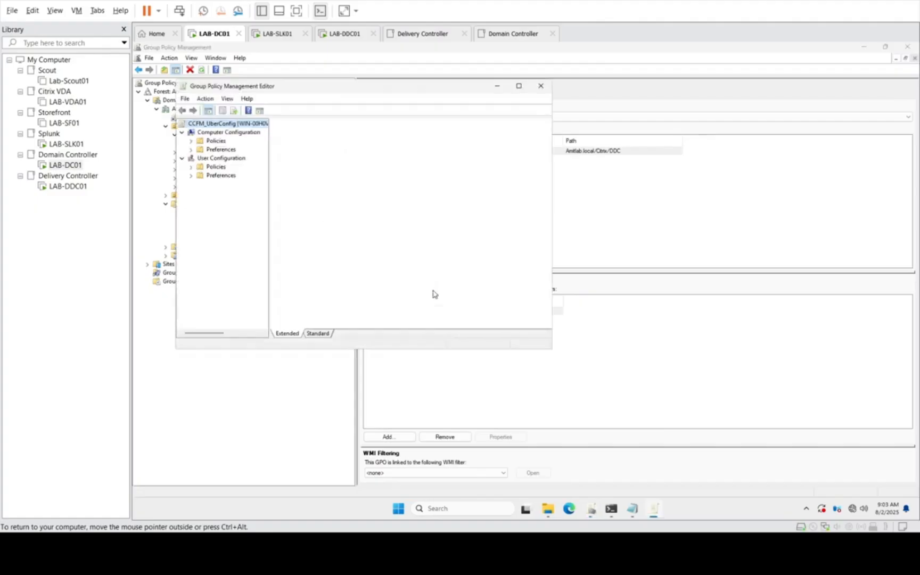
{"action": "left_click", "coordinate": [517, 86]}
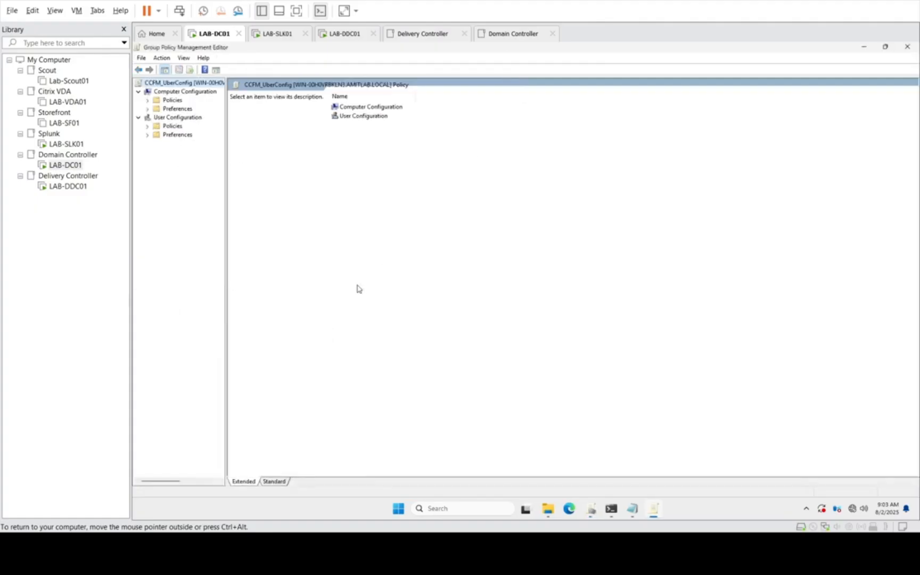
Step: Browse the computer policies' Administrative Templates to uberAgent's Central Config Management settings
{"action": "left_click", "coordinate": [148, 109]}
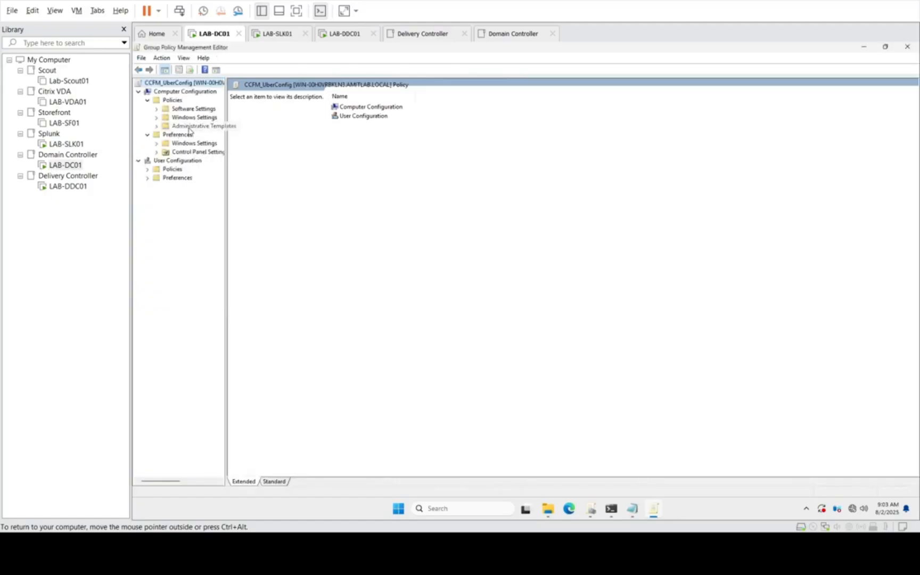
{"action": "left_click", "coordinate": [193, 126]}
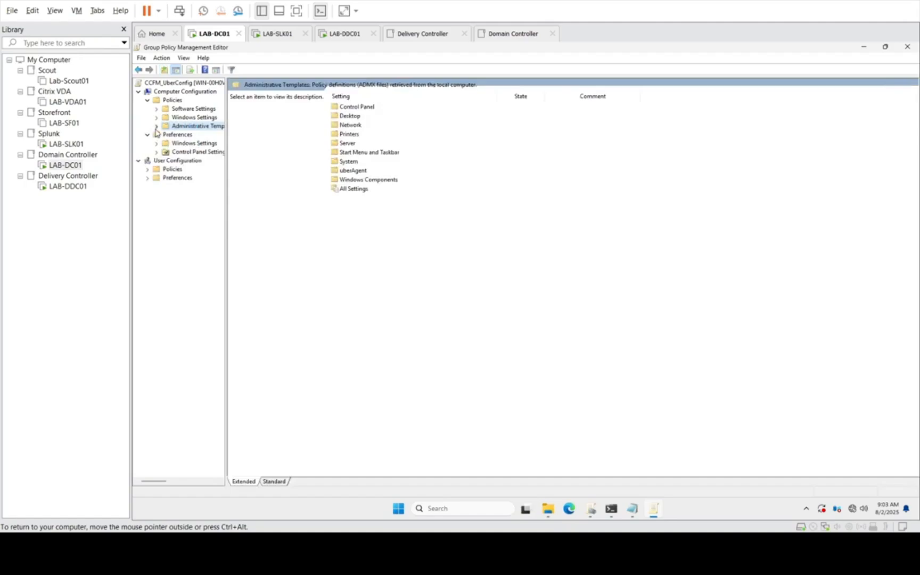
{"action": "left_click", "coordinate": [156, 126]}
{"action": "left_click", "coordinate": [193, 194]}
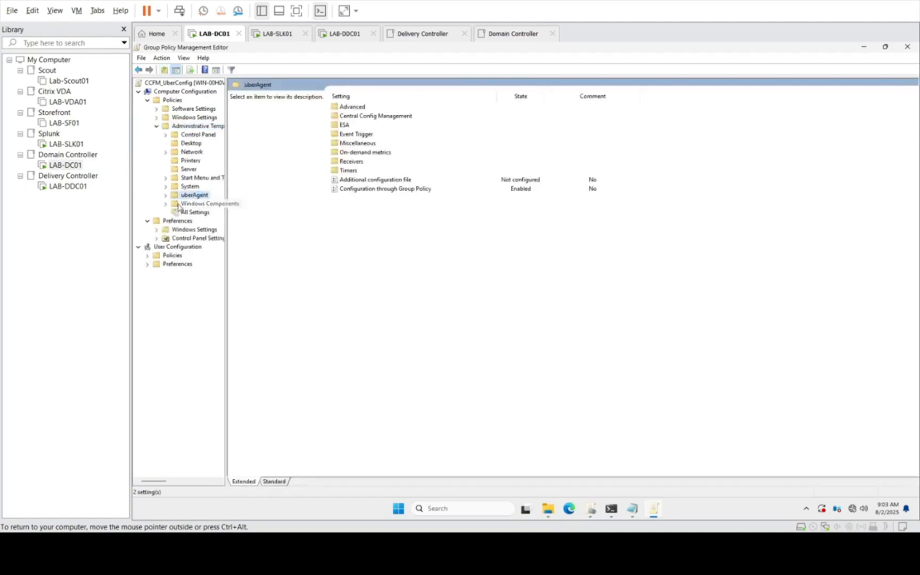
{"action": "left_click", "coordinate": [166, 196]}
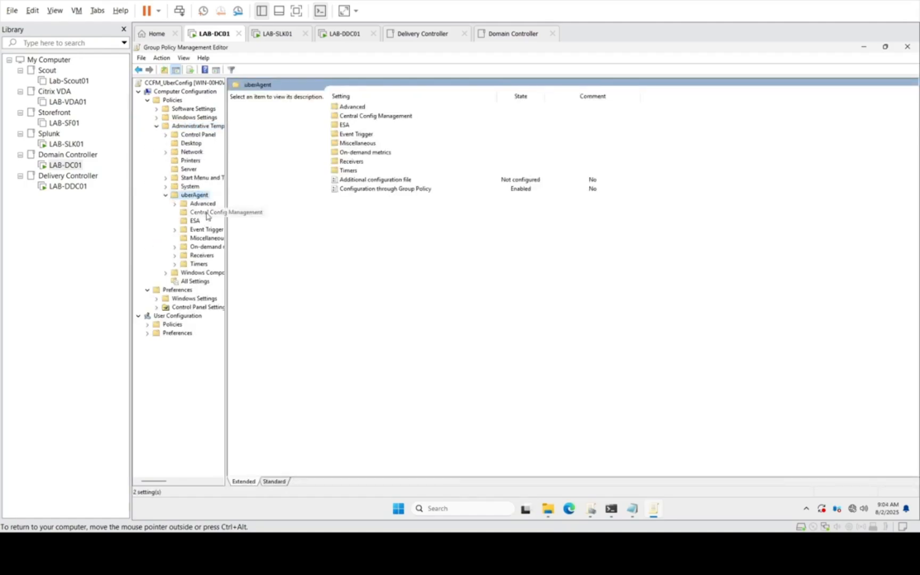
{"action": "left_click", "coordinate": [205, 211]}
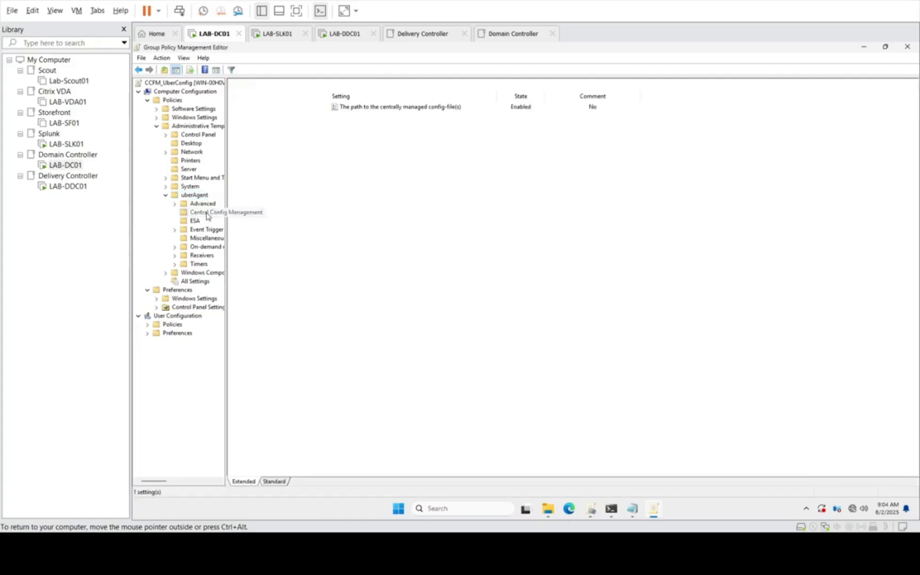
Step: Review the policy setting for the path to the centrally managed config files and close it without changes
{"action": "left_click", "coordinate": [377, 108]}
{"action": "double_click", "coordinate": [447, 108]}
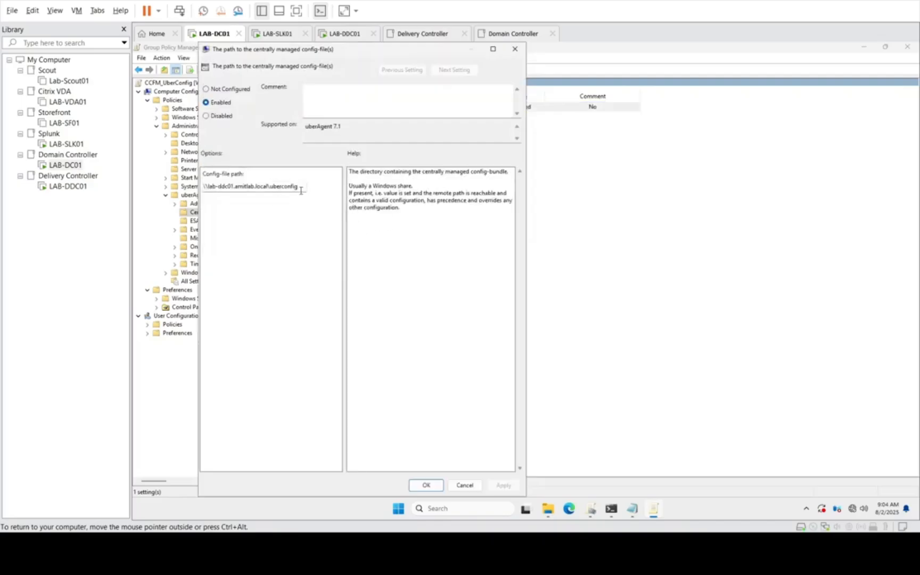
{"action": "left_click", "coordinate": [465, 487]}
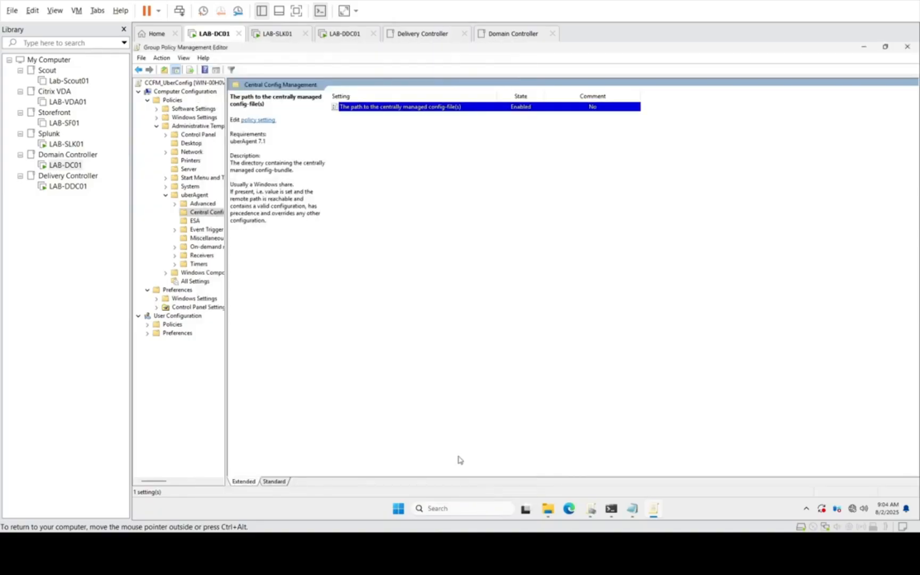
Step: Look over the general uberAgent and ESA policy settings, and close the Group Policy Management Editor
{"action": "left_click", "coordinate": [205, 196]}
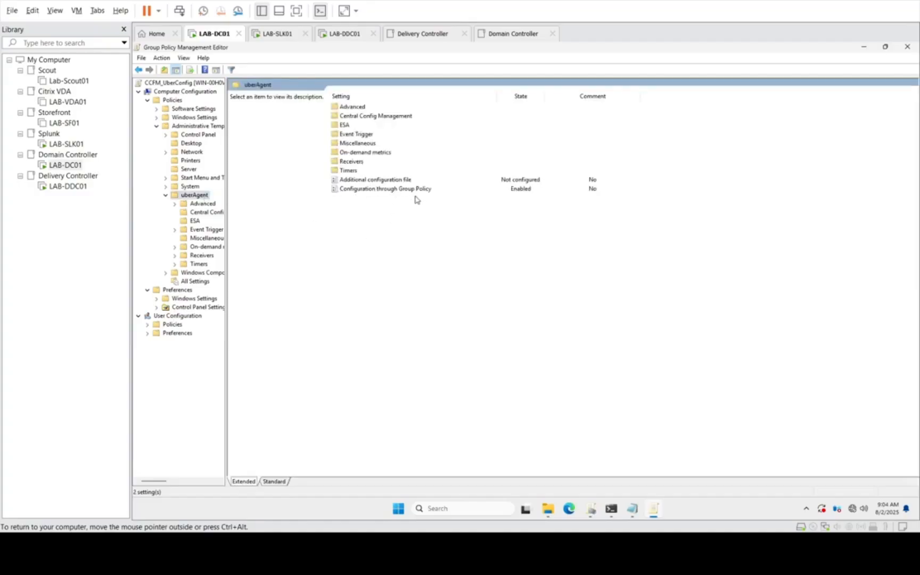
{"action": "left_click", "coordinate": [196, 222]}
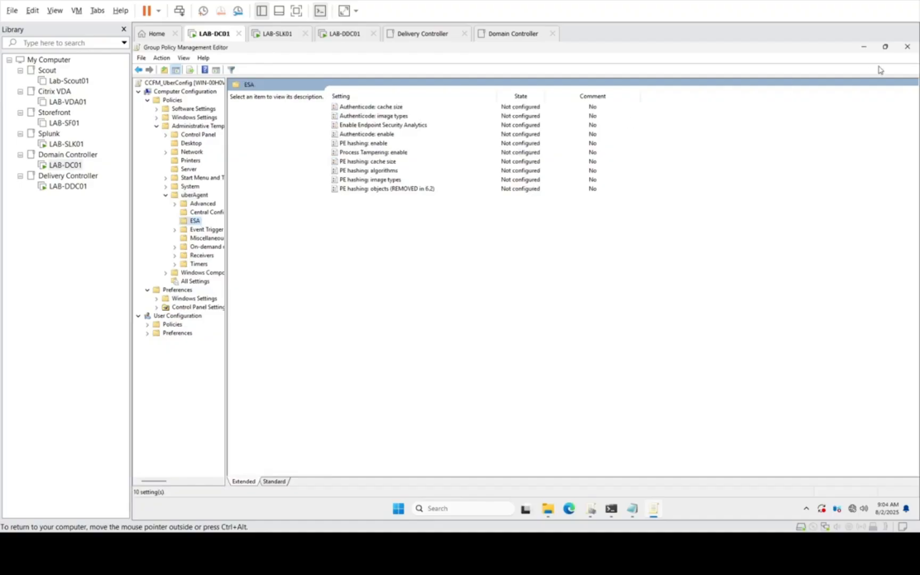
{"action": "left_click", "coordinate": [908, 47]}
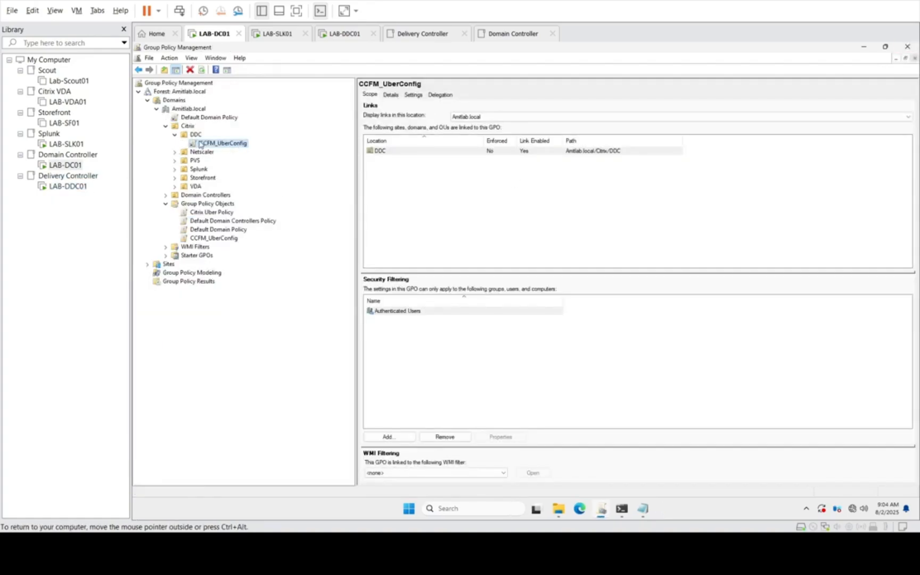
Step: Check the policies linked to the DDC organizational unit and select its CCFM_UberConfig link
{"action": "left_click", "coordinate": [415, 510]}
{"action": "left_click", "coordinate": [415, 510]}
{"action": "left_click", "coordinate": [269, 164]}
{"action": "left_click", "coordinate": [195, 134]}
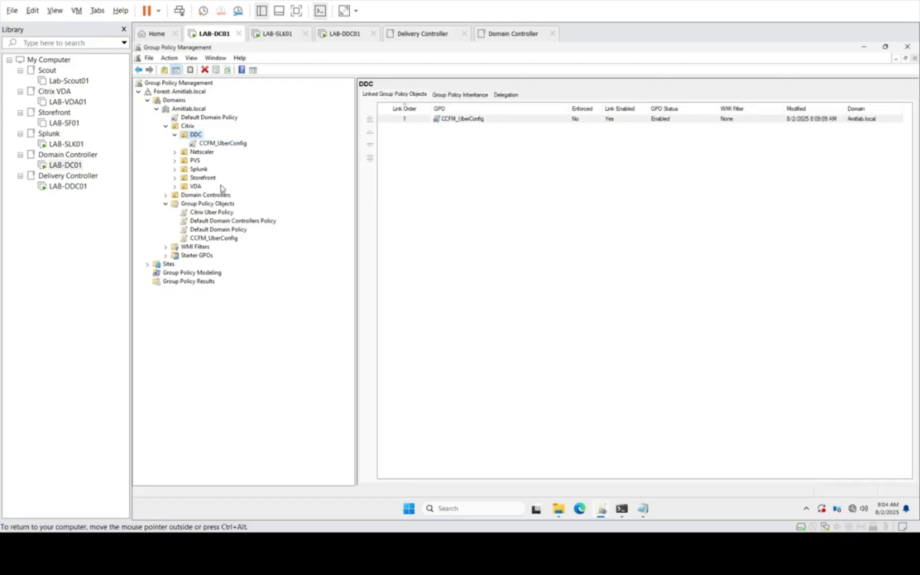
{"action": "left_click", "coordinate": [221, 143]}
Step: Switch to the LAB-DDC01 machine, close its uberconfig folder window, and launch a command prompt by running cmd
{"action": "left_click", "coordinate": [66, 190]}
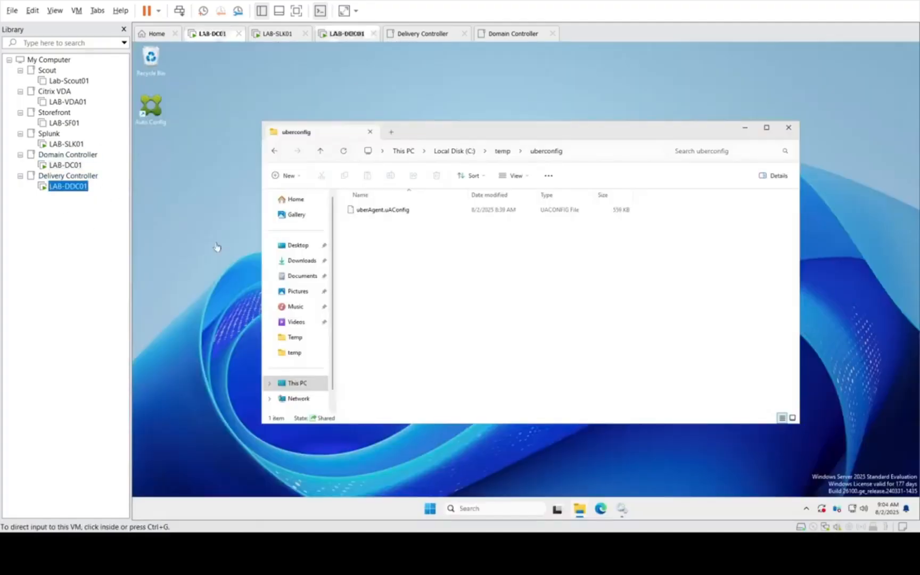
{"action": "left_click", "coordinate": [425, 514]}
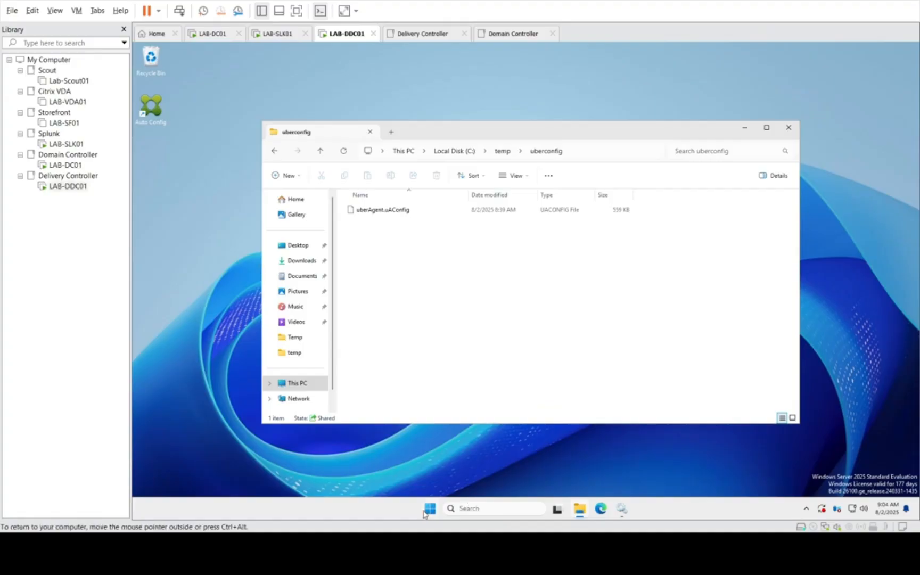
{"action": "left_click", "coordinate": [788, 128]}
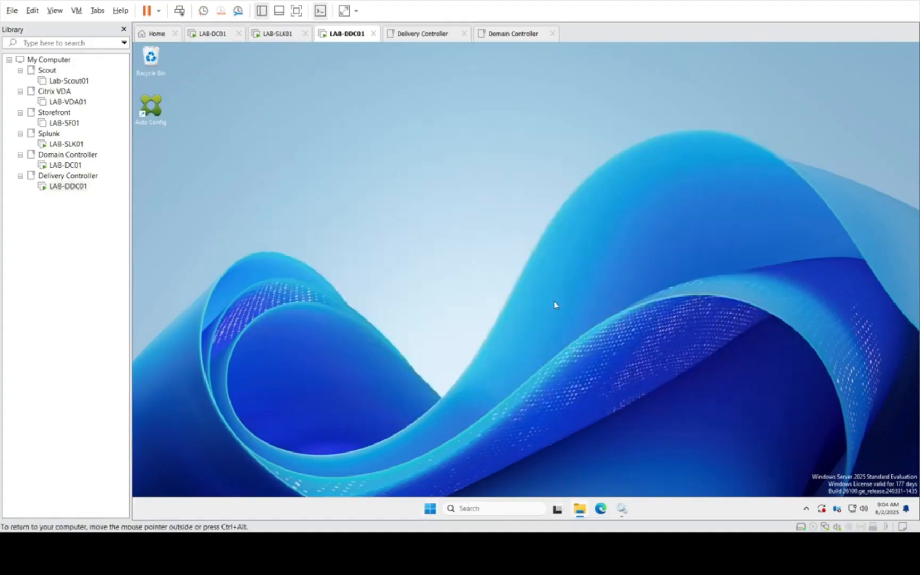
{"action": "right_click", "coordinate": [436, 512]}
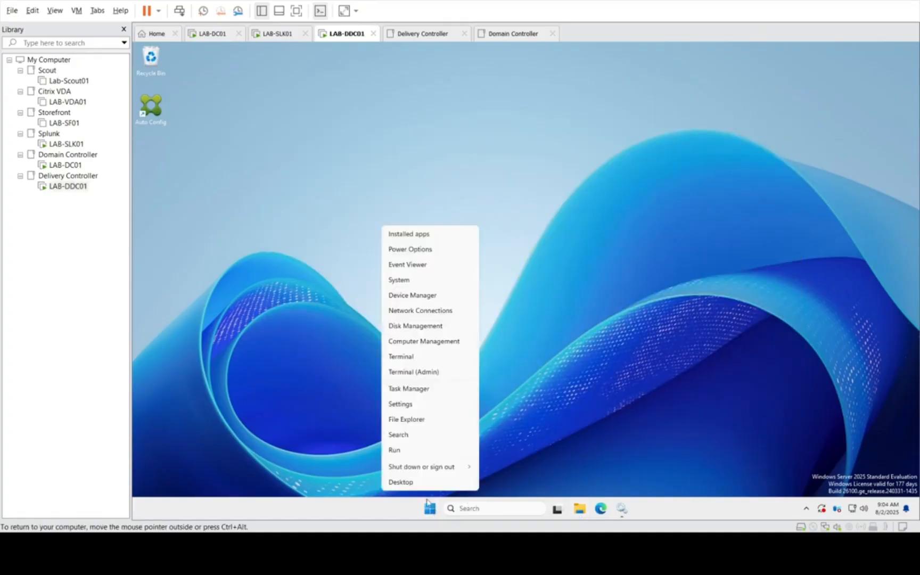
{"action": "left_click", "coordinate": [394, 452]}
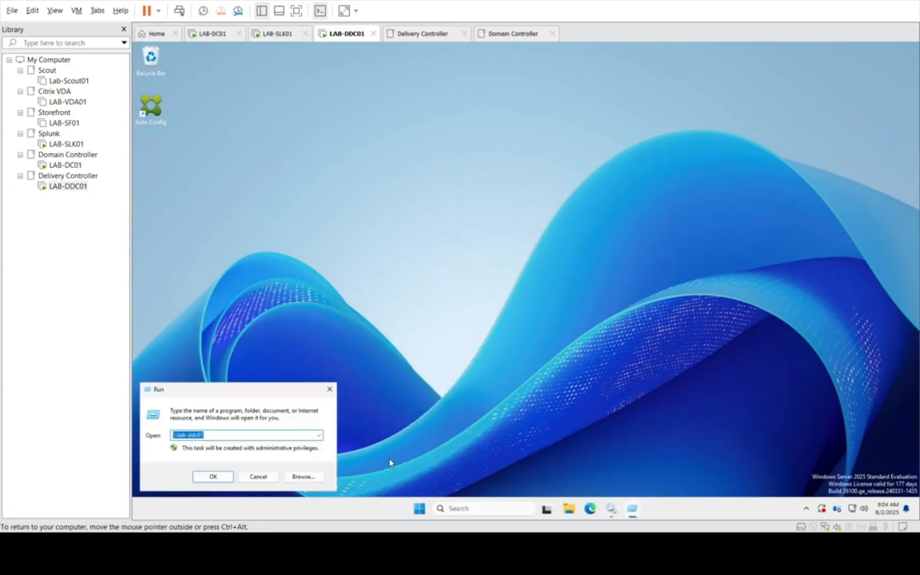
{"action": "type", "text": "cmd"}
{"action": "key", "text": "Return"}
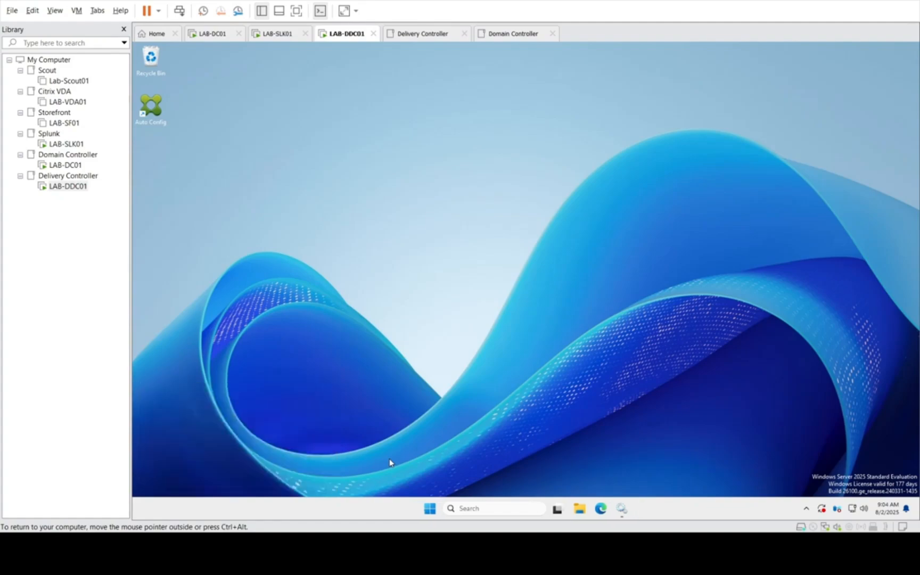
Step: Open the ProgramData folder on LAB-DDC01 by running %programdata%, and minimize its window
{"action": "right_click", "coordinate": [438, 507]}
{"action": "left_click", "coordinate": [417, 452]}
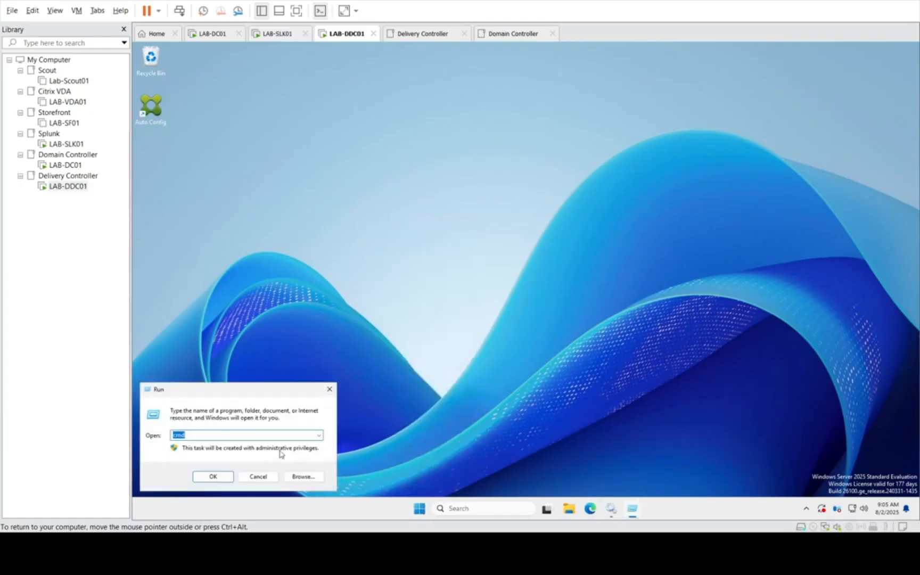
{"action": "left_click", "coordinate": [319, 435]}
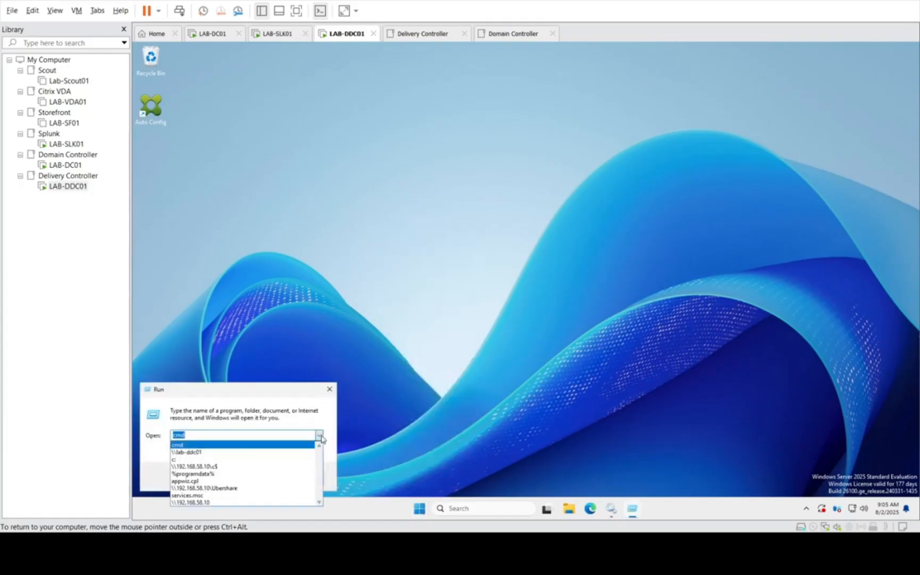
{"action": "left_click", "coordinate": [216, 473]}
{"action": "left_click", "coordinate": [213, 477]}
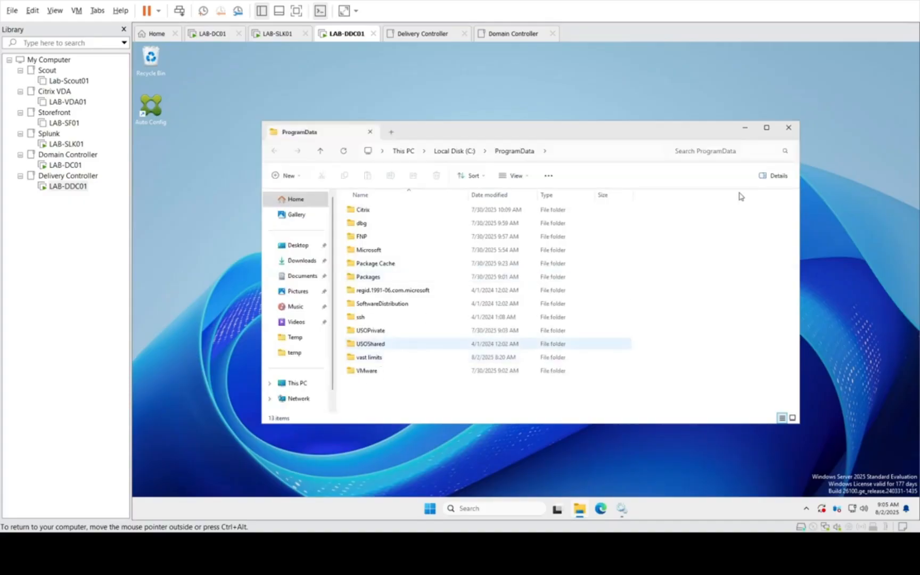
{"action": "left_click", "coordinate": [745, 129]}
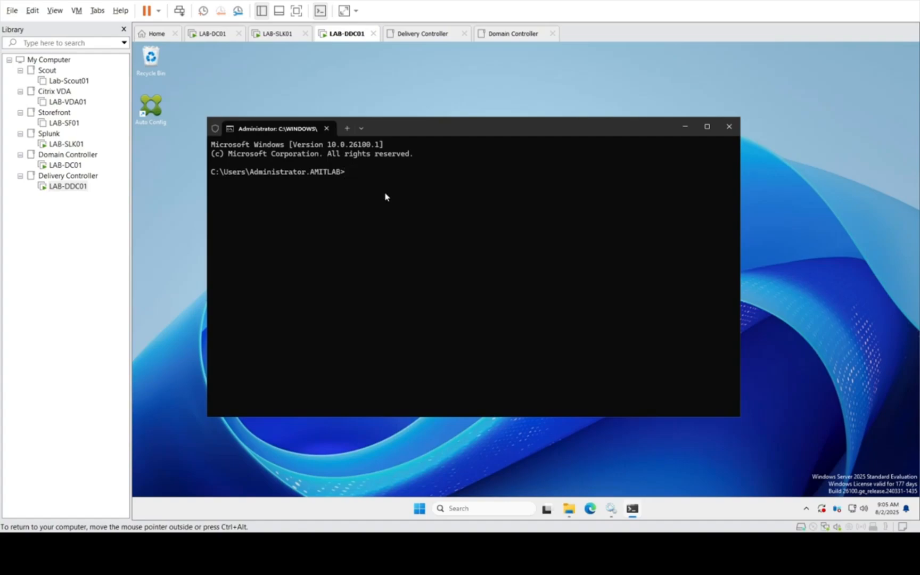
Step: Run gpupdate /force in the command prompt on LAB-DDC01 to refresh Group Policy
{"action": "type", "text": "gpupdate /force"}
{"action": "key", "text": "Return"}
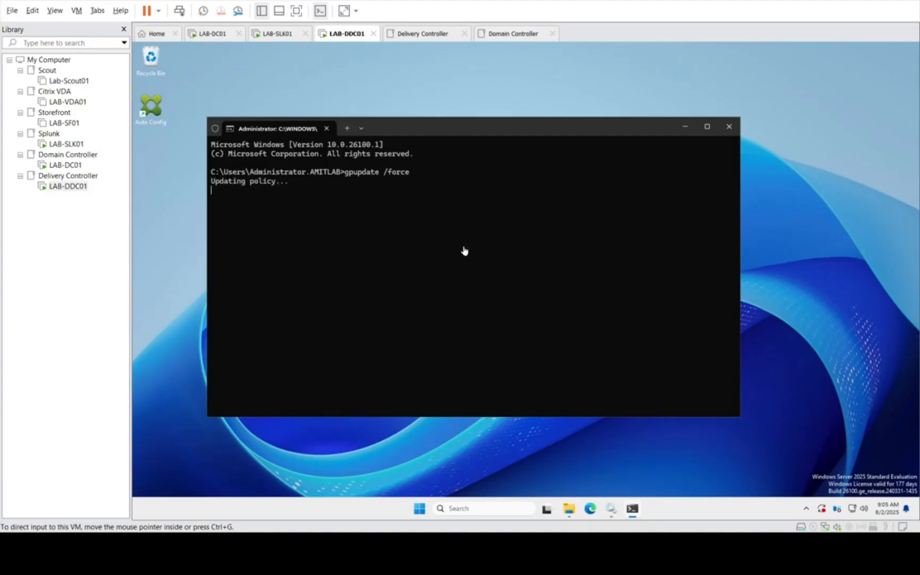
{"action": "left_click", "coordinate": [528, 226]}
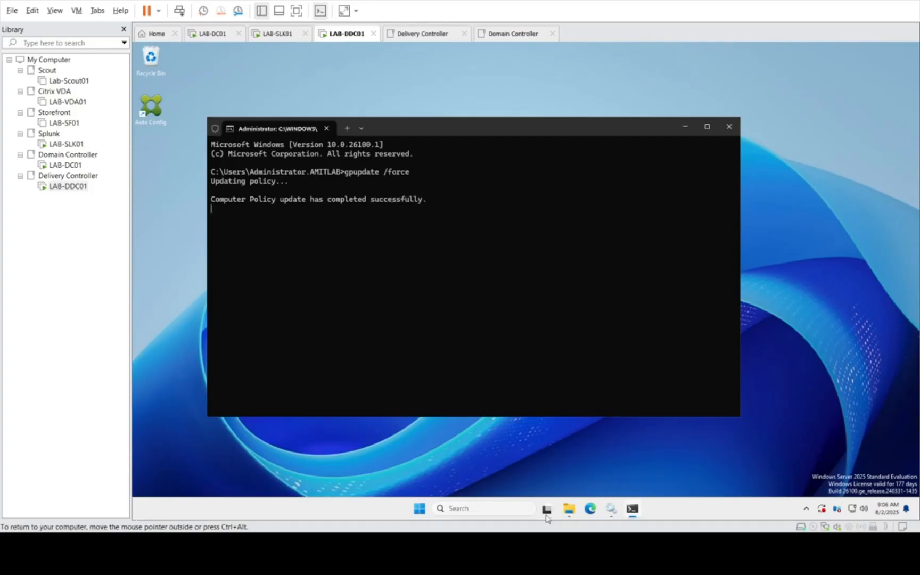
Step: Switch to the Services console on LAB-DDC01 and start the uberAgent service
{"action": "left_click", "coordinate": [609, 510]}
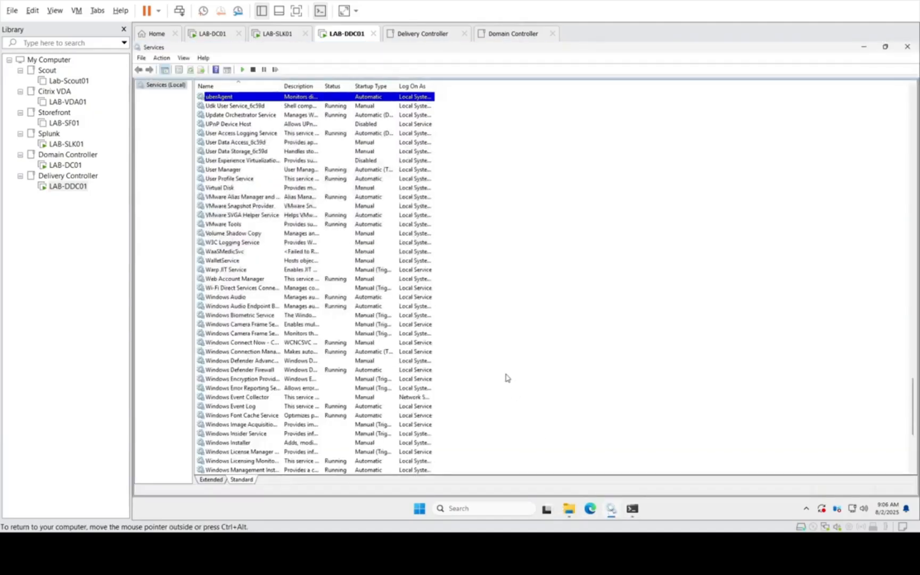
{"action": "right_click", "coordinate": [241, 99]}
{"action": "left_click", "coordinate": [260, 106]}
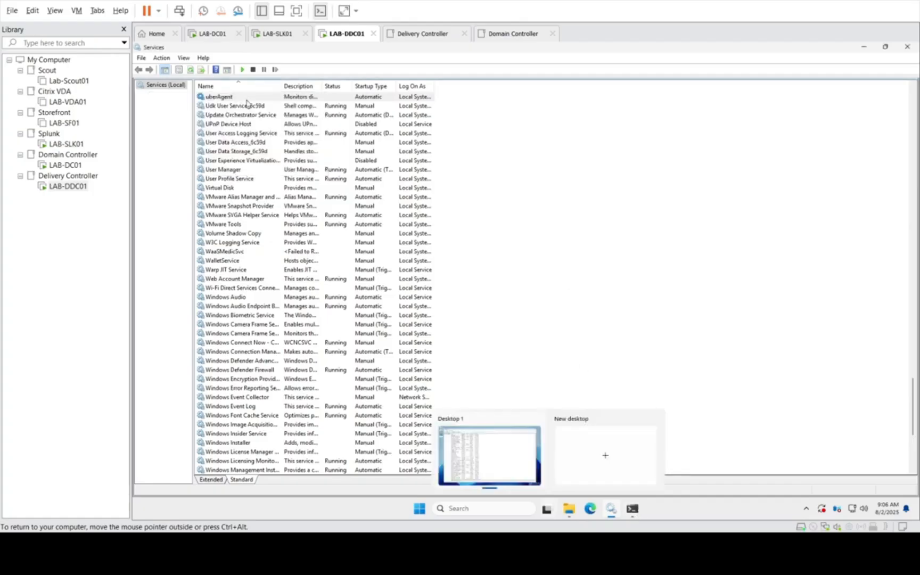
{"action": "left_click", "coordinate": [249, 96]}
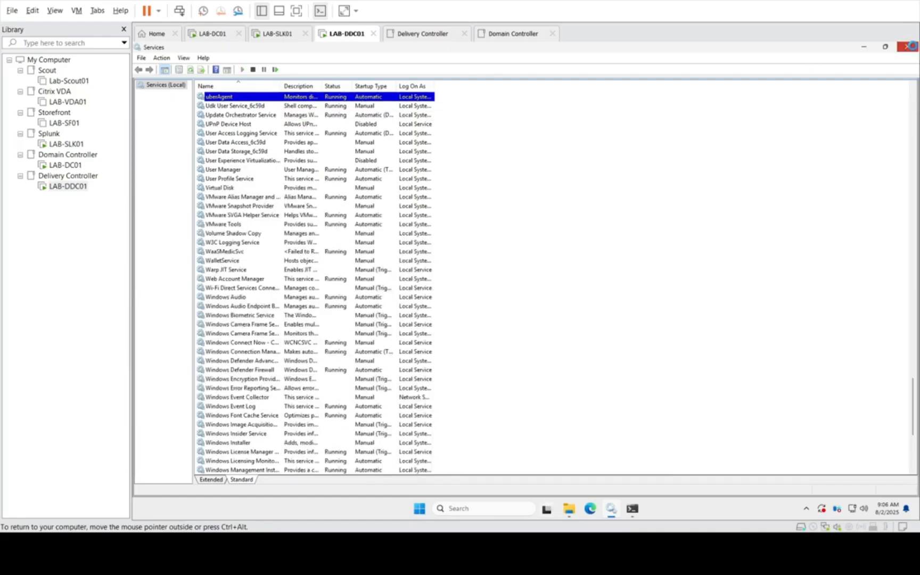
Step: Close the Services console and open the uberAgent log from C:\Windows\Temp in a maximized window
{"action": "left_click", "coordinate": [907, 46]}
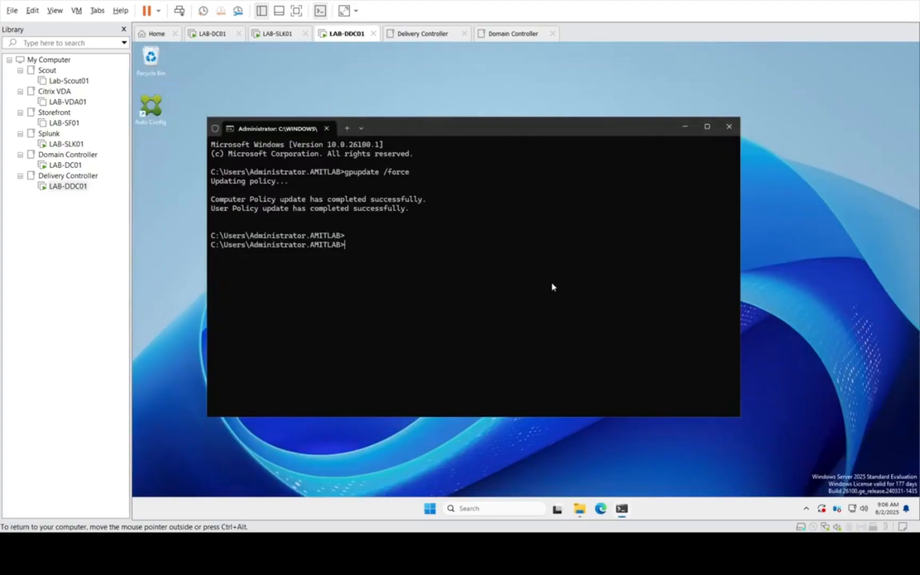
{"action": "left_click", "coordinate": [579, 508]}
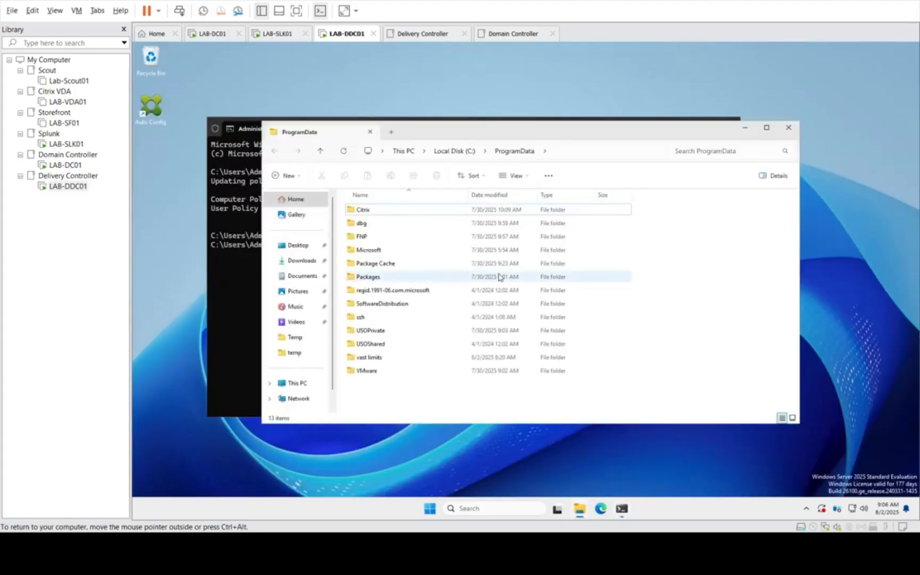
{"action": "left_click", "coordinate": [604, 155]}
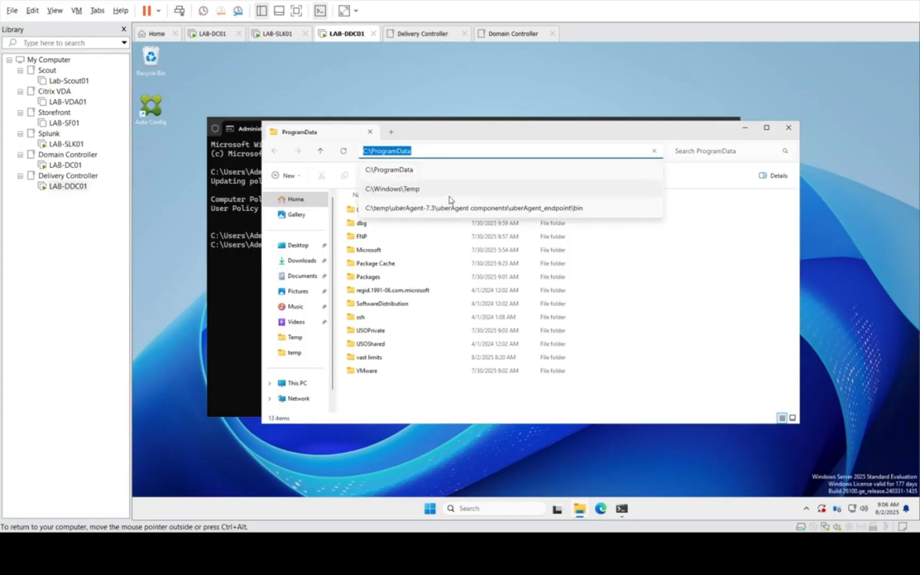
{"action": "left_click", "coordinate": [403, 192]}
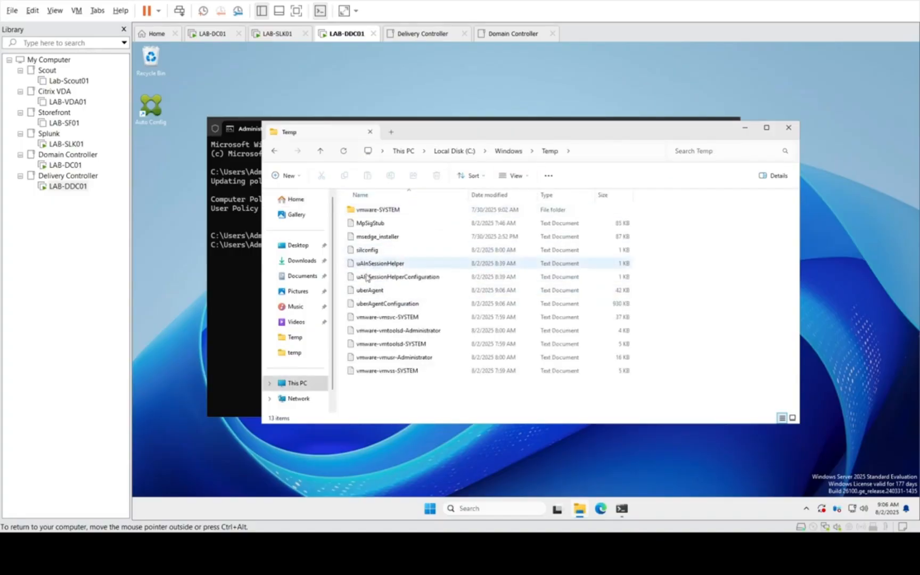
{"action": "left_click", "coordinate": [368, 291]}
{"action": "double_click", "coordinate": [368, 290]}
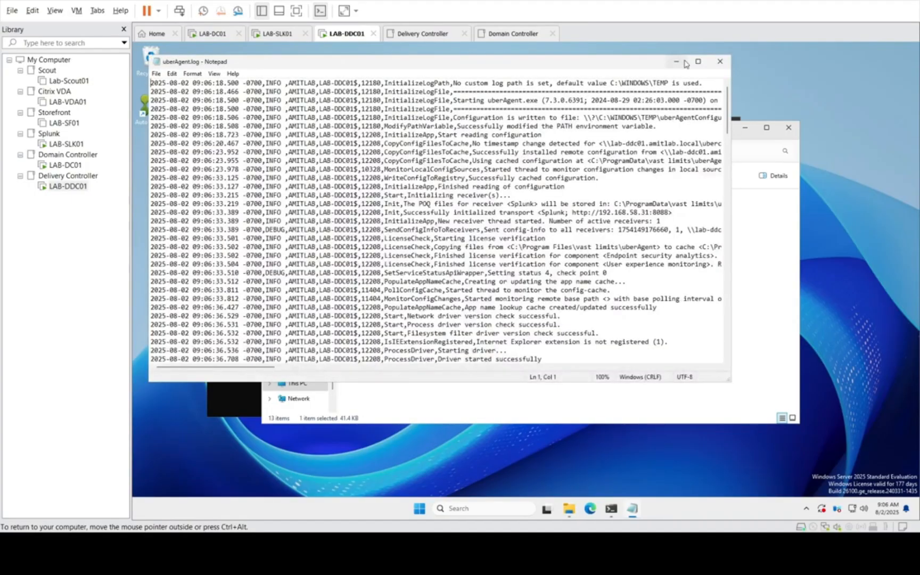
{"action": "left_click", "coordinate": [697, 61]}
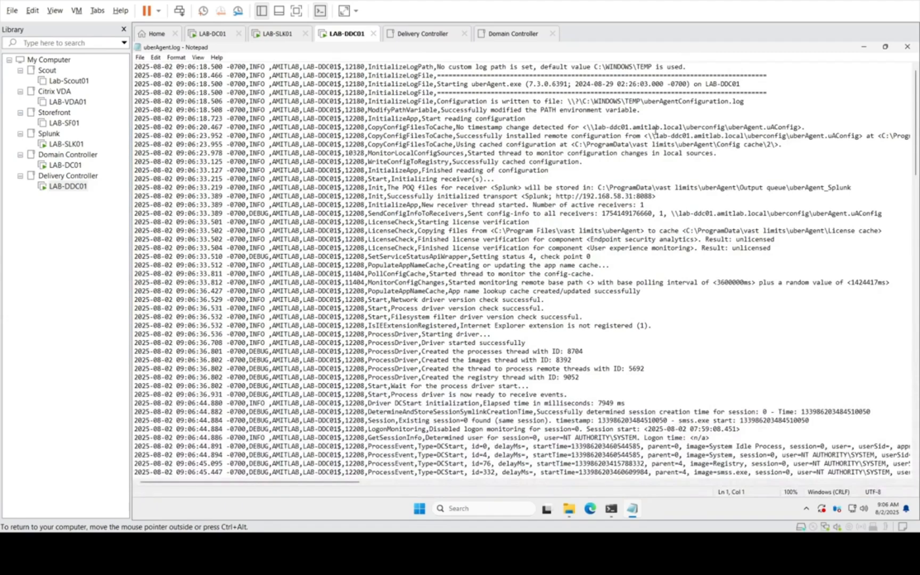
Step: Examine the uberAgent log for the remote uberAgent.uAConfig path and the cached configuration path, and close the log
{"action": "left_click_drag", "start_coordinate": [580, 128], "coordinate": [810, 126]}
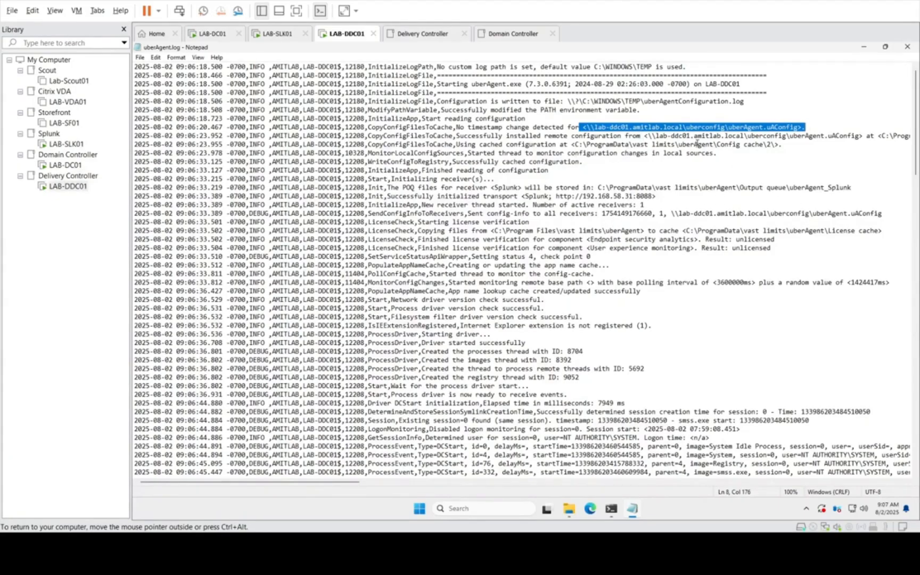
{"action": "left_click_drag", "start_coordinate": [785, 147], "coordinate": [568, 144]}
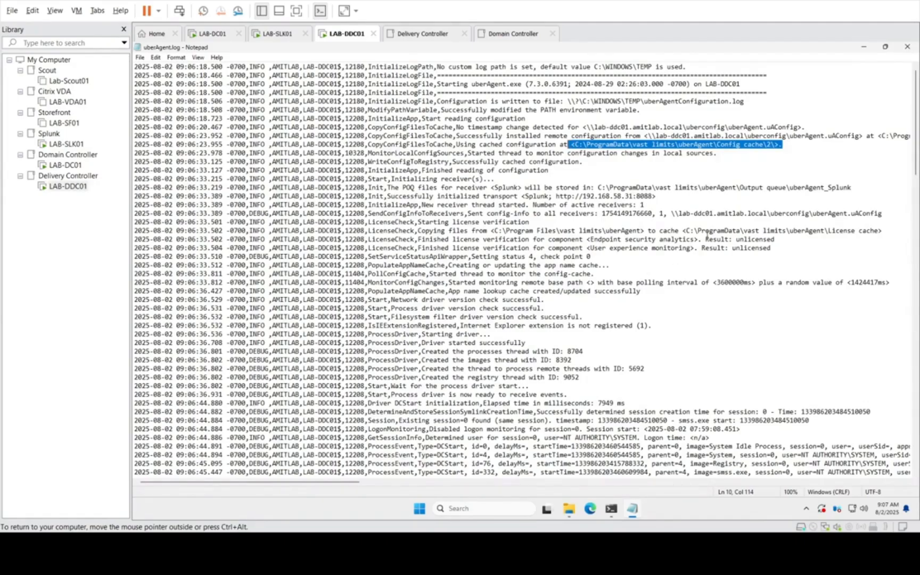
{"action": "left_click", "coordinate": [706, 230]}
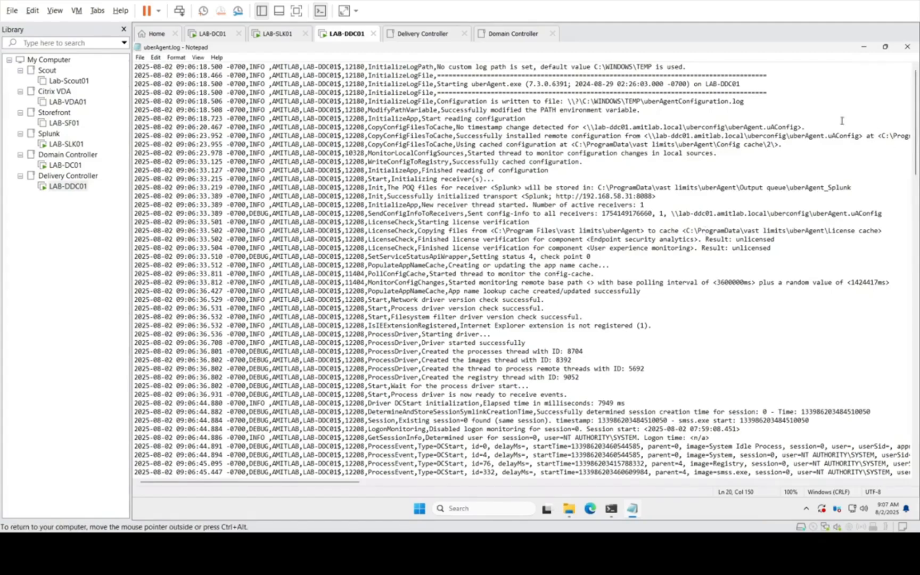
{"action": "scroll", "coordinate": [915, 122], "scroll_direction": "down", "scroll_amount": 1}
{"action": "left_click_drag", "start_coordinate": [918, 171], "coordinate": [917, 450]}
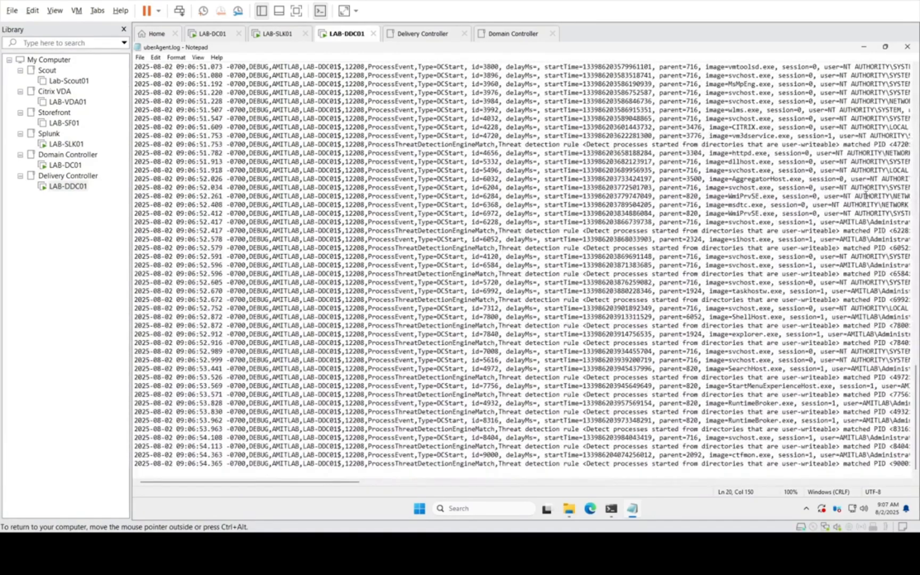
{"action": "left_click", "coordinate": [907, 49]}
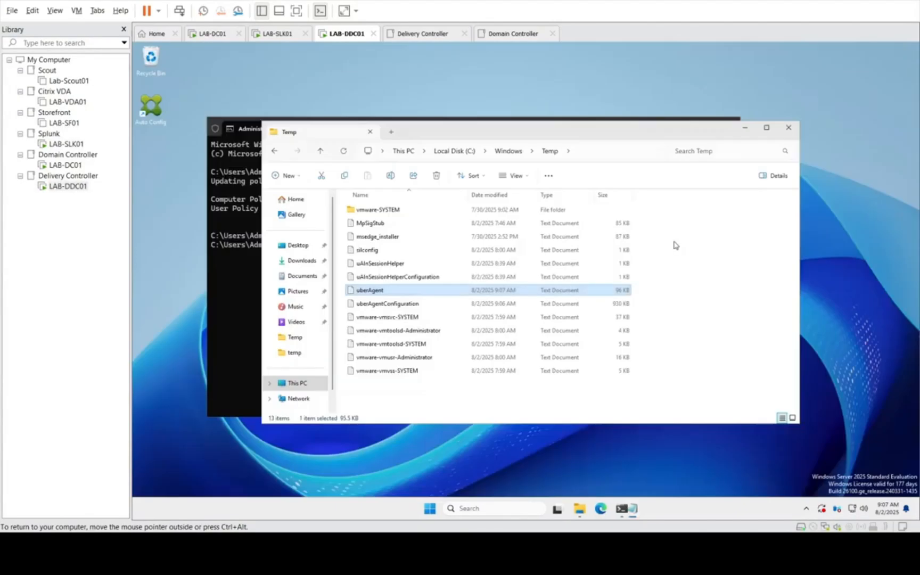
Step: Open the uberAgentConfiguration log, skim its configuration entries, and close it
{"action": "double_click", "coordinate": [362, 303]}
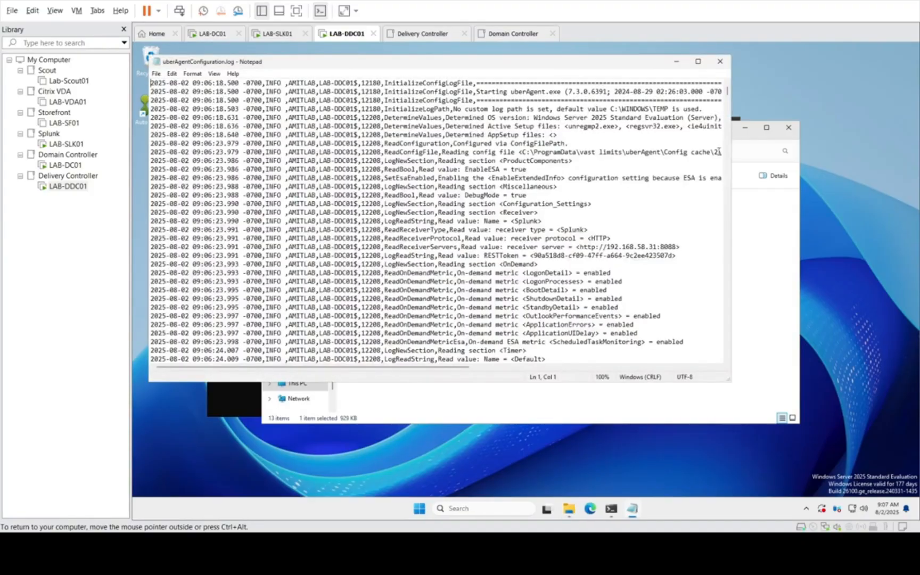
{"action": "left_click_drag", "start_coordinate": [727, 93], "coordinate": [727, 180]}
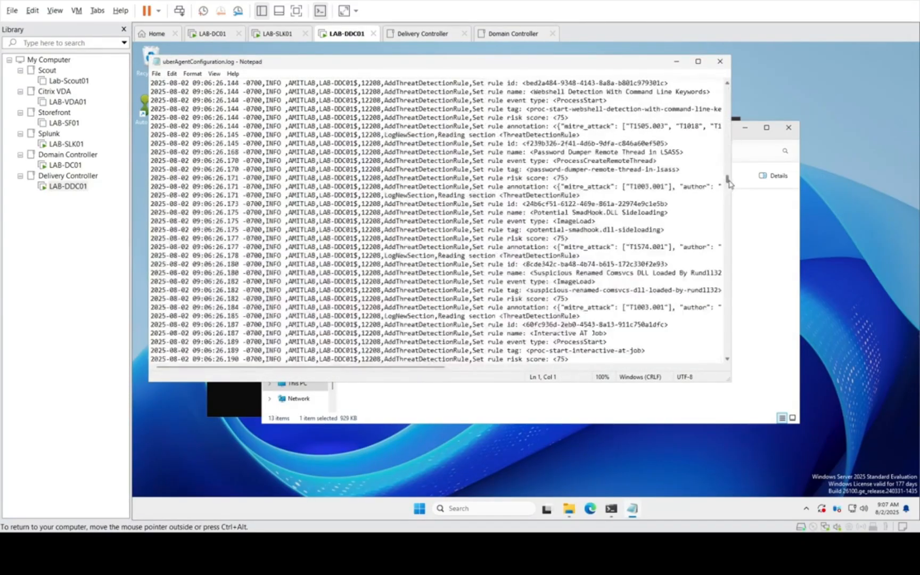
{"action": "left_click", "coordinate": [719, 61]}
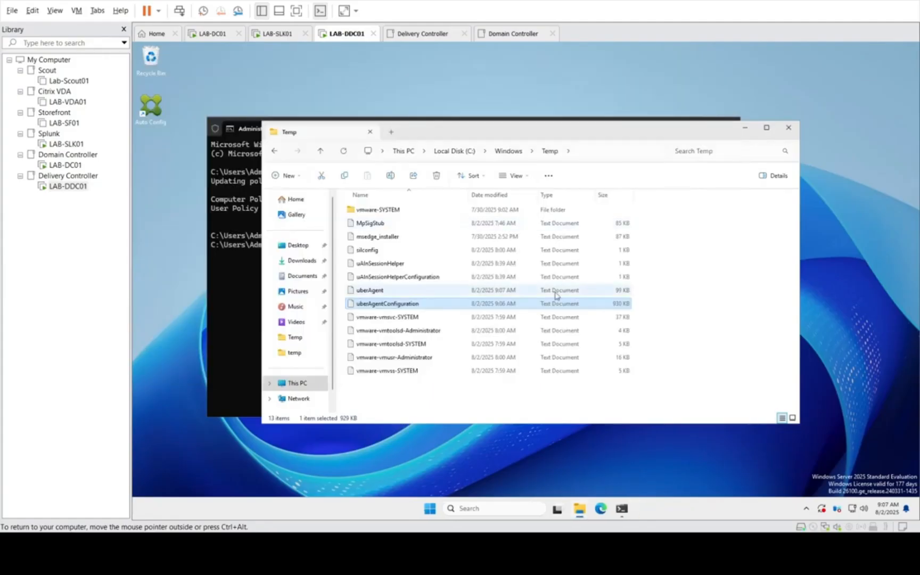
Step: Browse to C:\ProgramData\vast limits\uberAgent\Configuration to check the folder's contents
{"action": "left_click", "coordinate": [606, 150]}
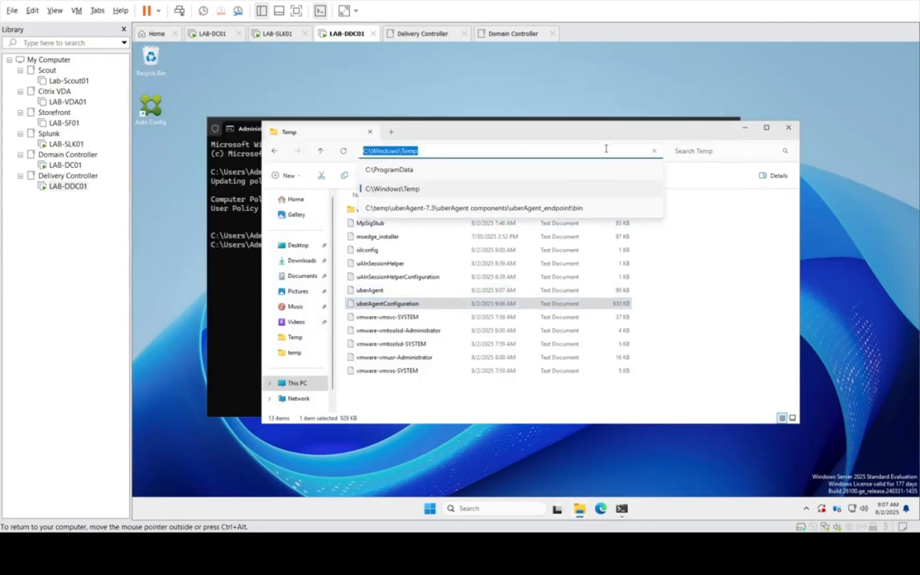
{"action": "left_click", "coordinate": [390, 170]}
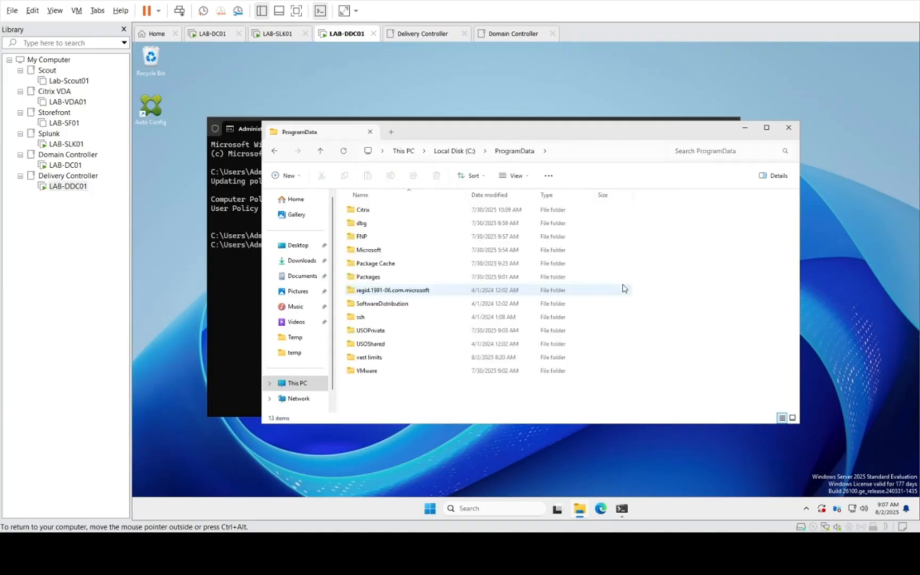
{"action": "double_click", "coordinate": [375, 357]}
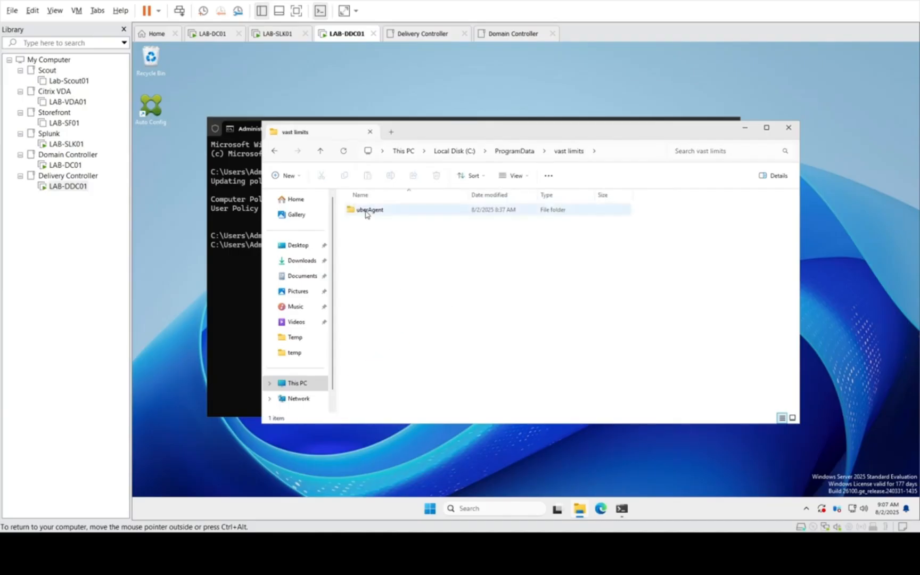
{"action": "left_click", "coordinate": [366, 211]}
{"action": "double_click", "coordinate": [366, 211]}
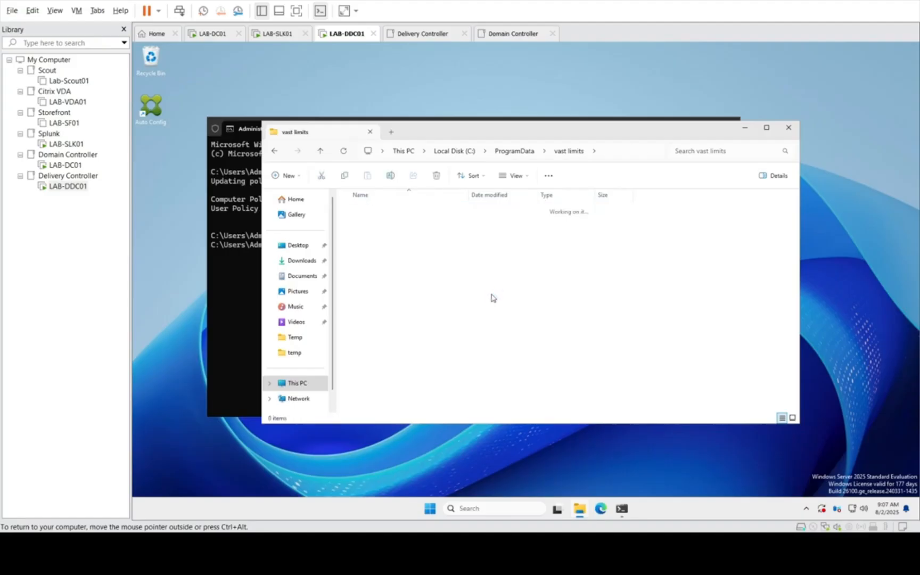
{"action": "double_click", "coordinate": [380, 224]}
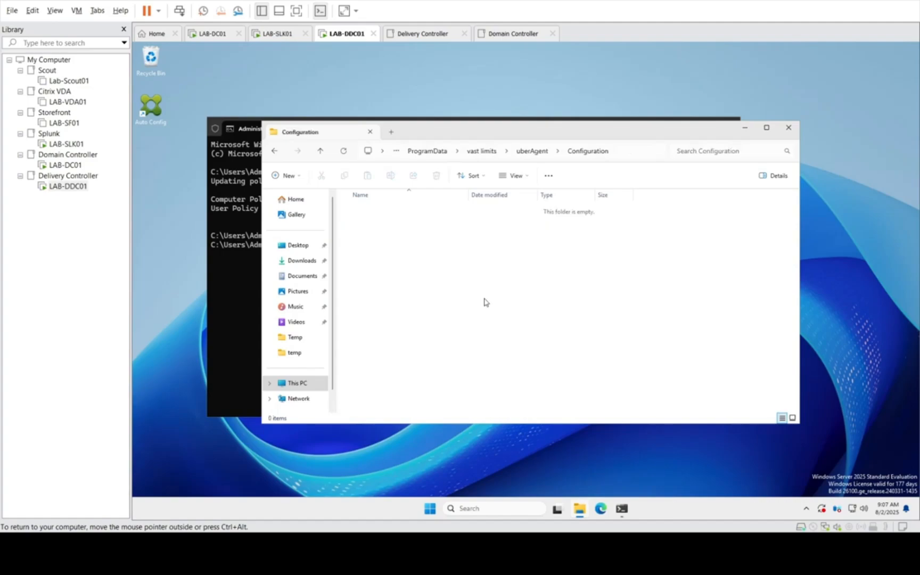
Step: Inspect folder 2 inside uberAgent's Config cache, and close the folder window and the command prompt
{"action": "left_click", "coordinate": [533, 152]}
{"action": "left_click", "coordinate": [366, 215]}
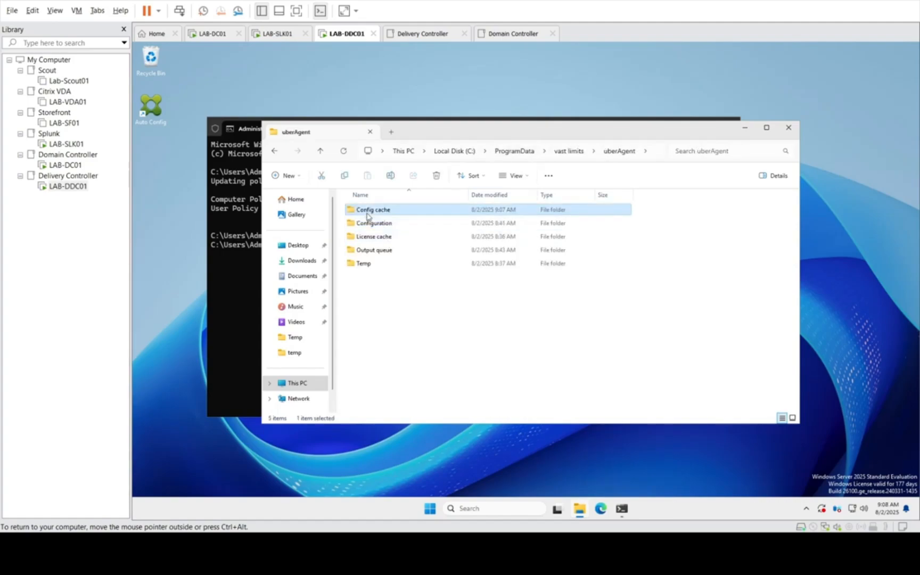
{"action": "double_click", "coordinate": [367, 210]}
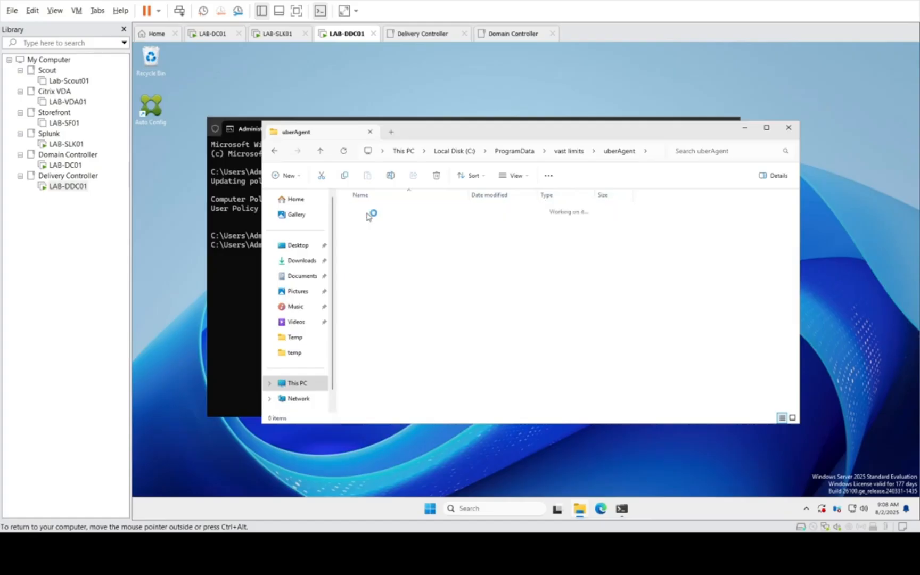
{"action": "left_click", "coordinate": [367, 210]}
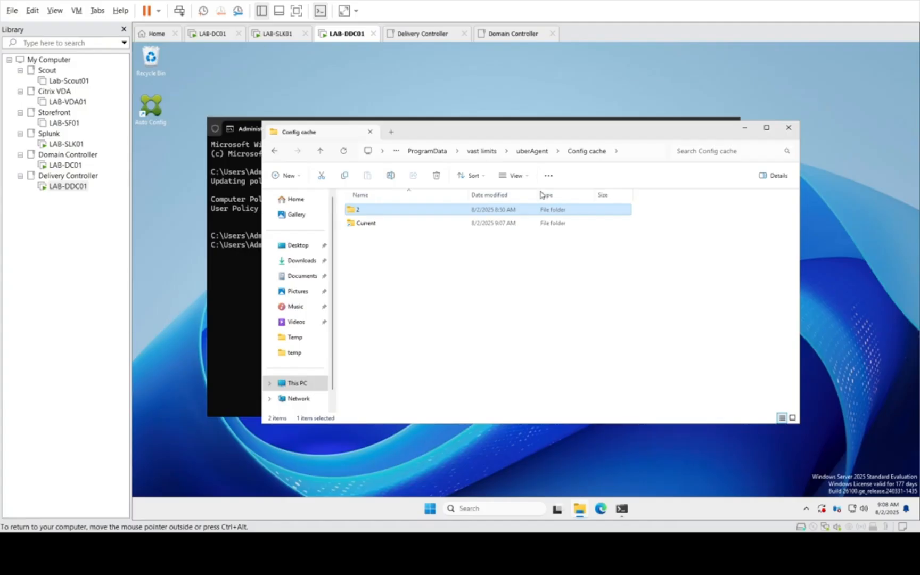
{"action": "key", "text": "Return"}
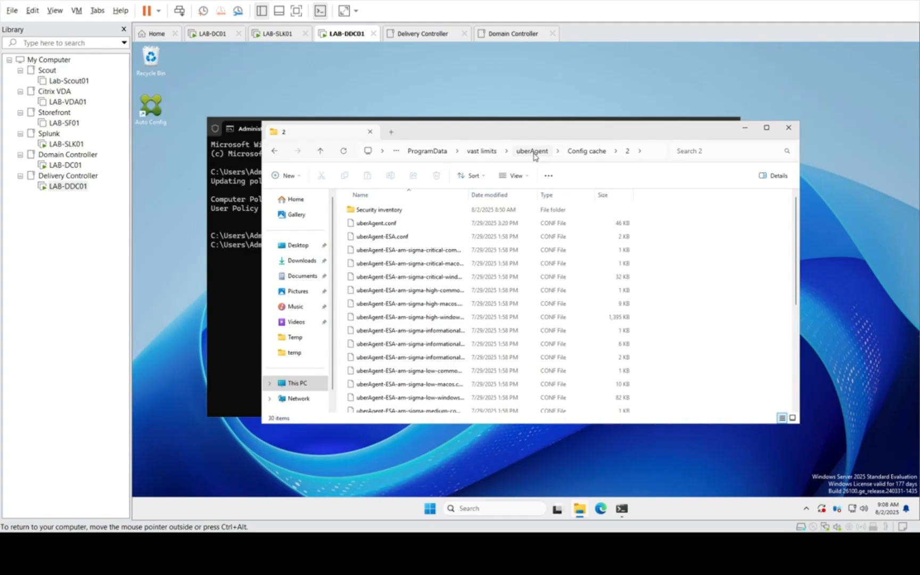
{"action": "left_click", "coordinate": [533, 151]}
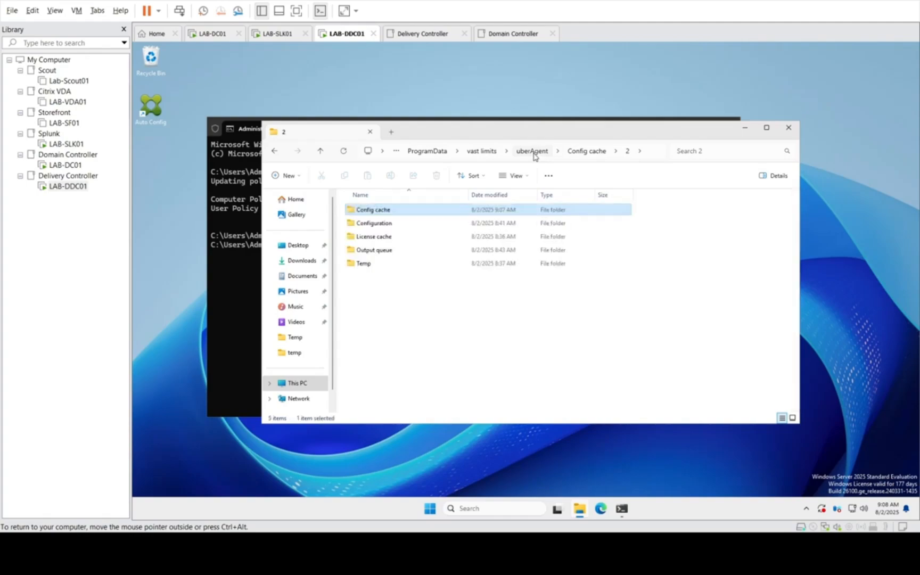
{"action": "left_click", "coordinate": [788, 127]}
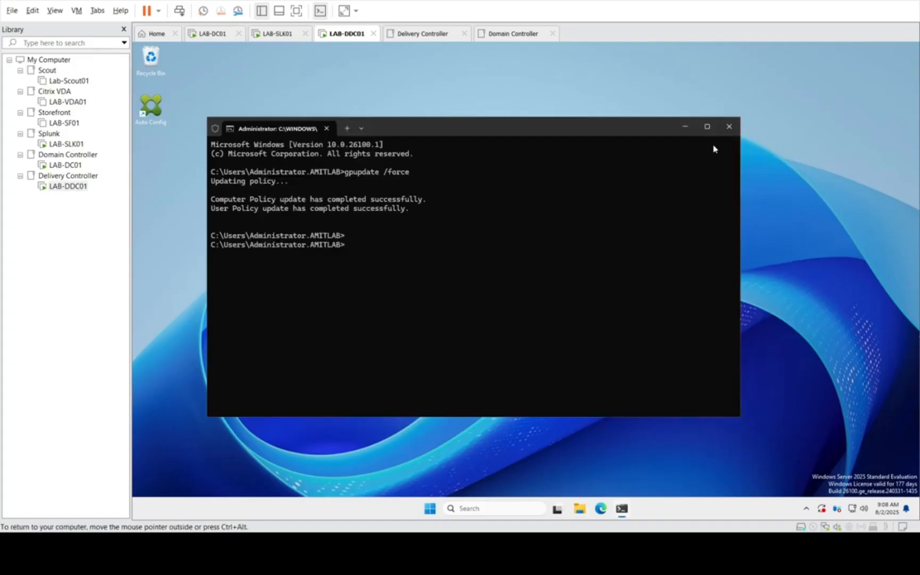
{"action": "left_click", "coordinate": [729, 126]}
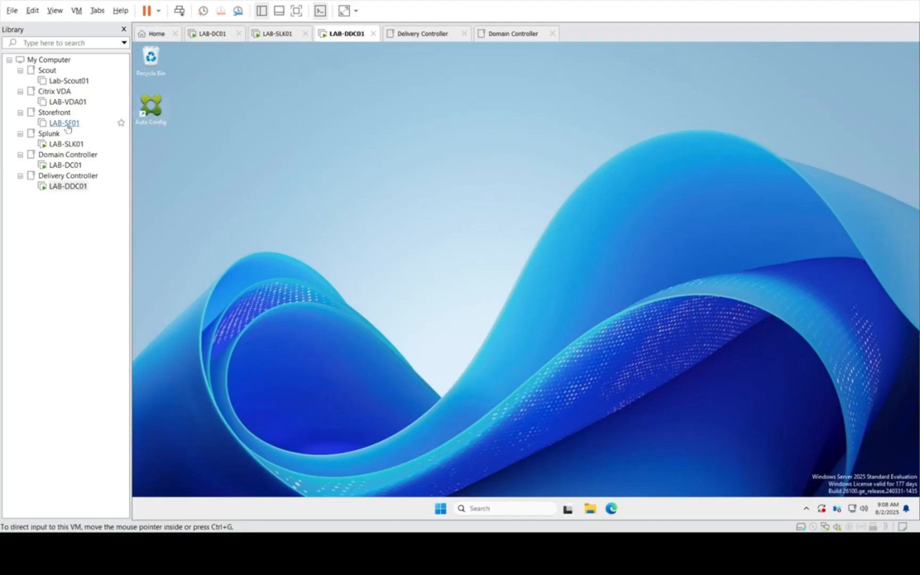
Step: Switch to the LAB-SLK01 machine, sign in with the account password, and close Server Manager
{"action": "left_click", "coordinate": [64, 143]}
{"action": "left_click", "coordinate": [390, 239]}
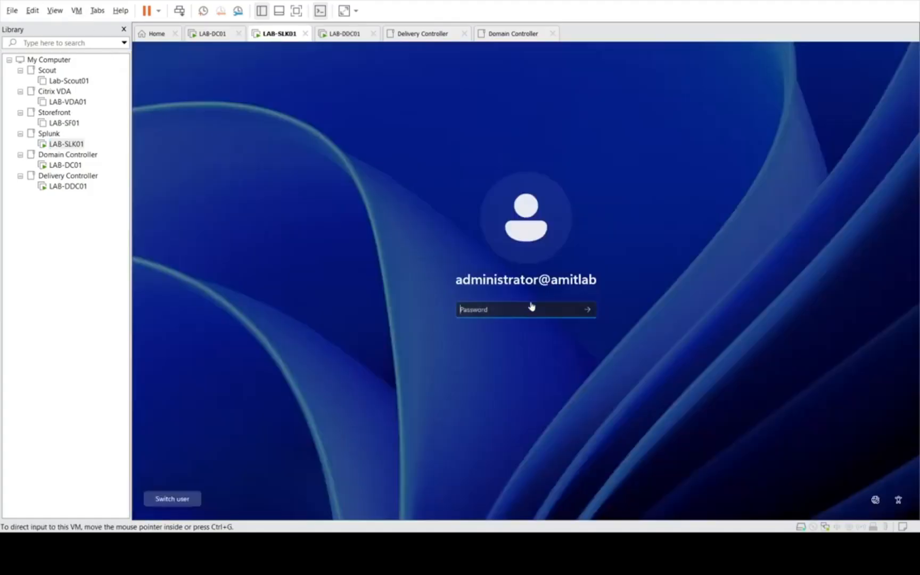
{"action": "left_click", "coordinate": [481, 304]}
{"action": "type", "text": "********"}
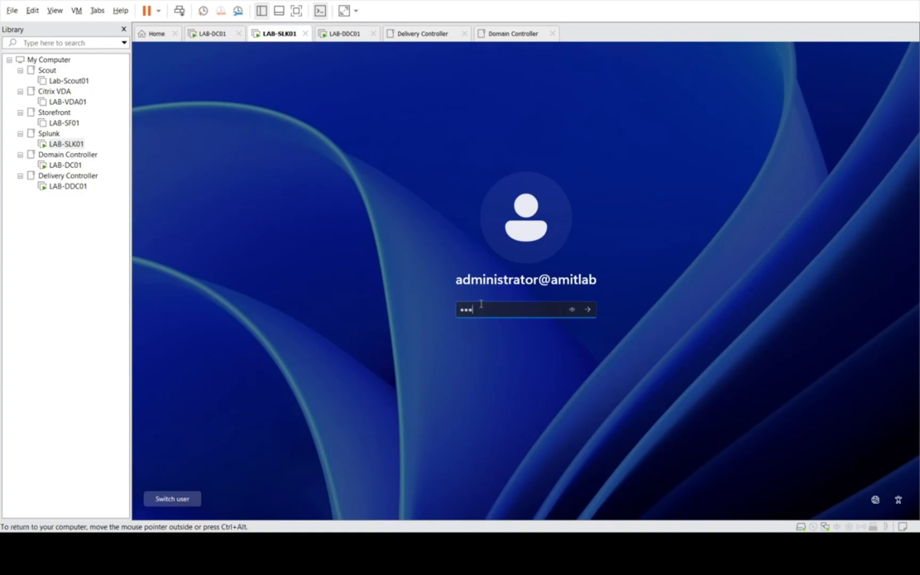
{"action": "key", "text": "Return"}
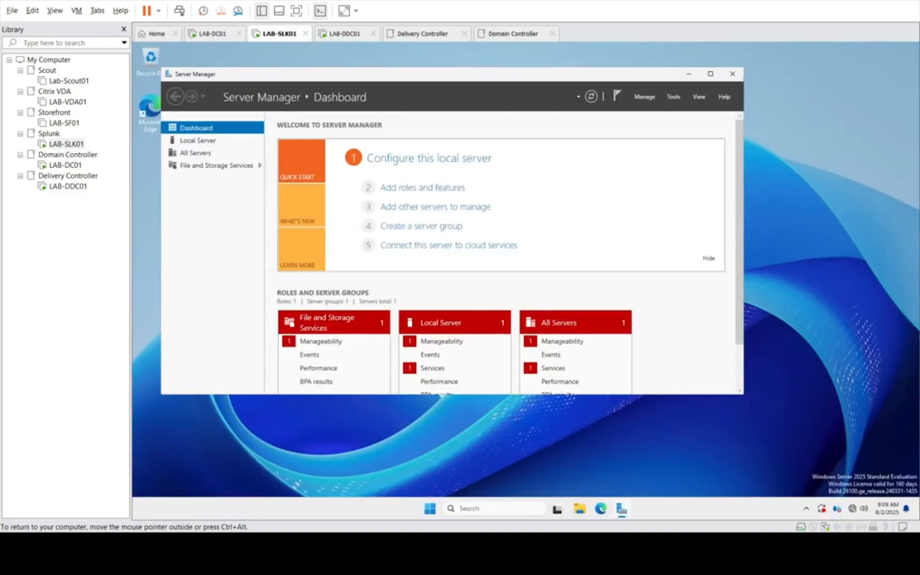
{"action": "left_click", "coordinate": [733, 74]}
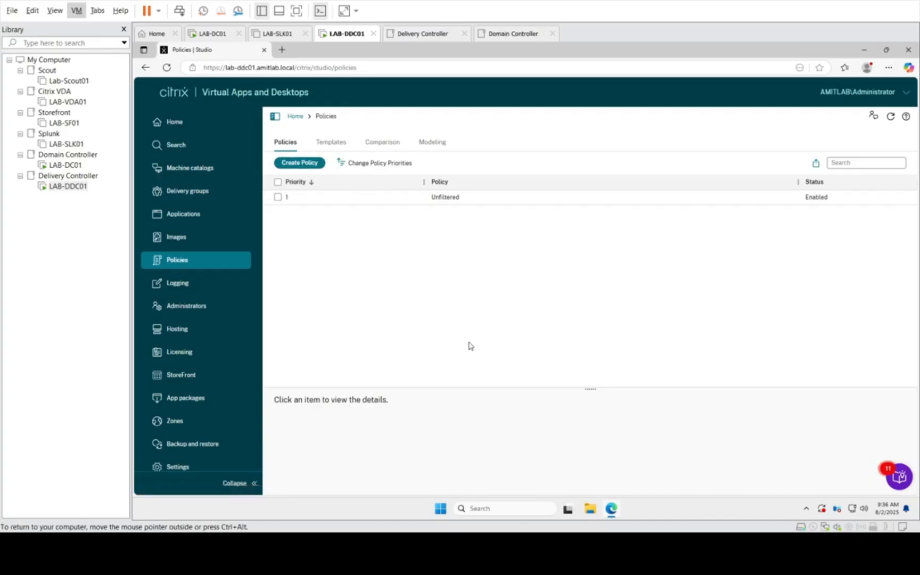
Step: Start a new Citrix policy, filter the settings by "uber", and select Enable uberAgent data collection and Enhance Director with uberAgent data
{"action": "left_click", "coordinate": [308, 166]}
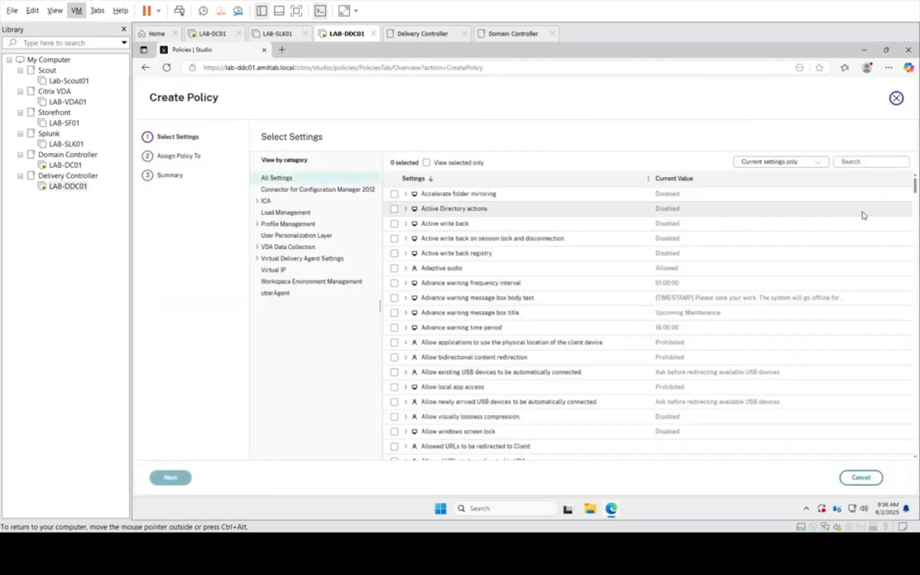
{"action": "left_click", "coordinate": [850, 161]}
{"action": "type", "text": "uber"}
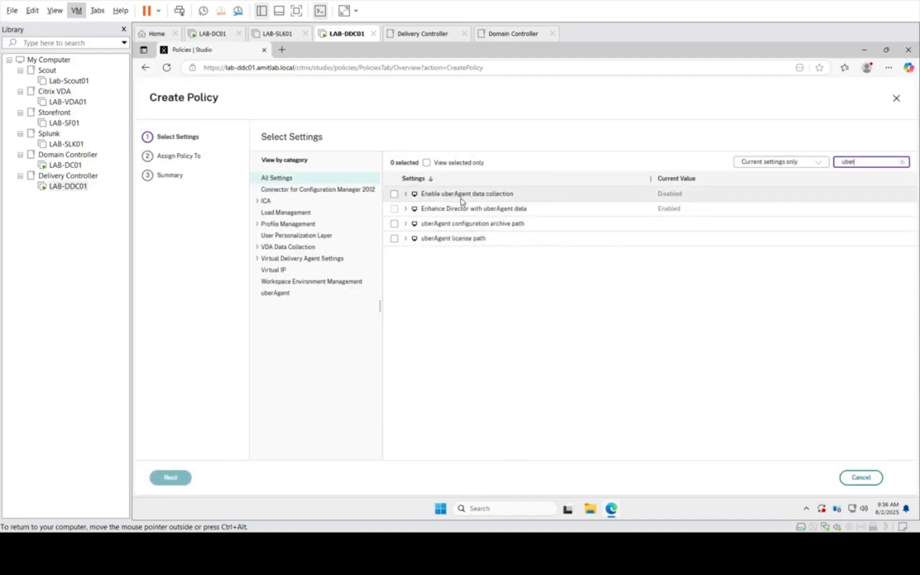
{"action": "left_click", "coordinate": [404, 195]}
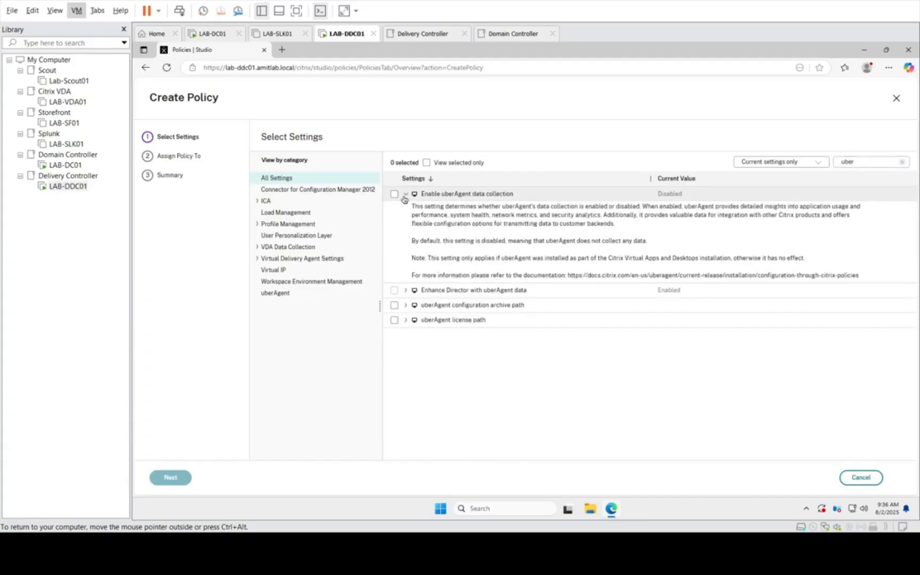
{"action": "left_click", "coordinate": [394, 194]}
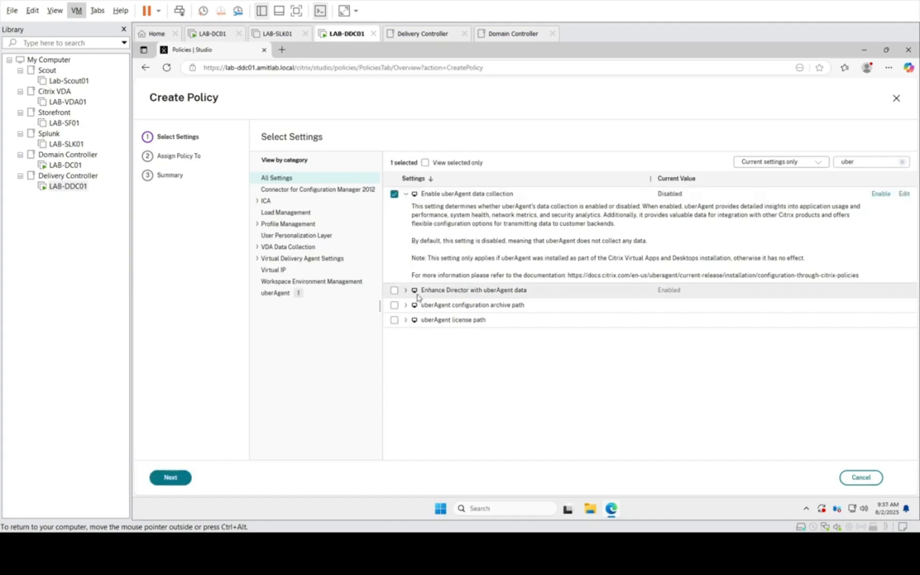
{"action": "left_click", "coordinate": [394, 291]}
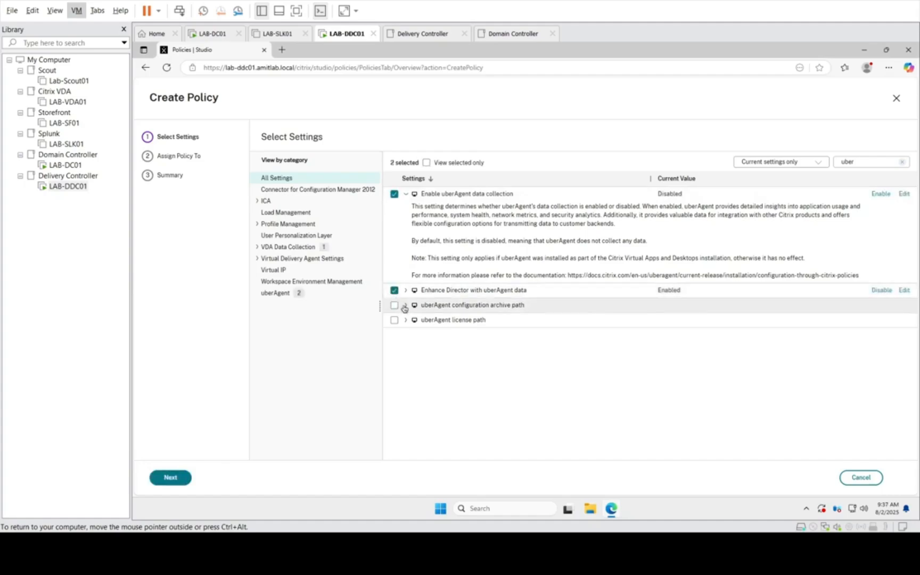
Step: Select the uberAgent configuration archive path setting and inspect its custom value field without saving a value
{"action": "left_click", "coordinate": [406, 306]}
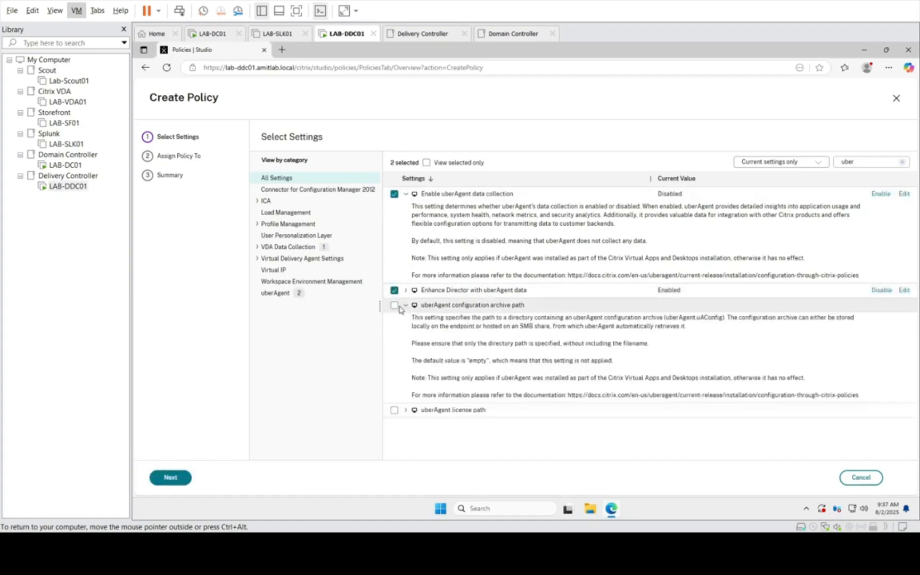
{"action": "left_click", "coordinate": [394, 305]}
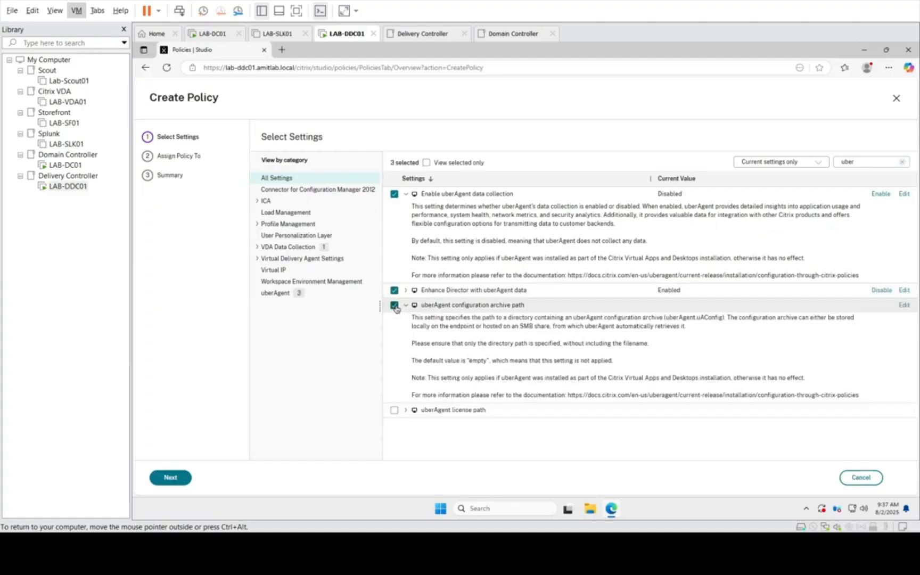
{"action": "left_click", "coordinate": [904, 305]}
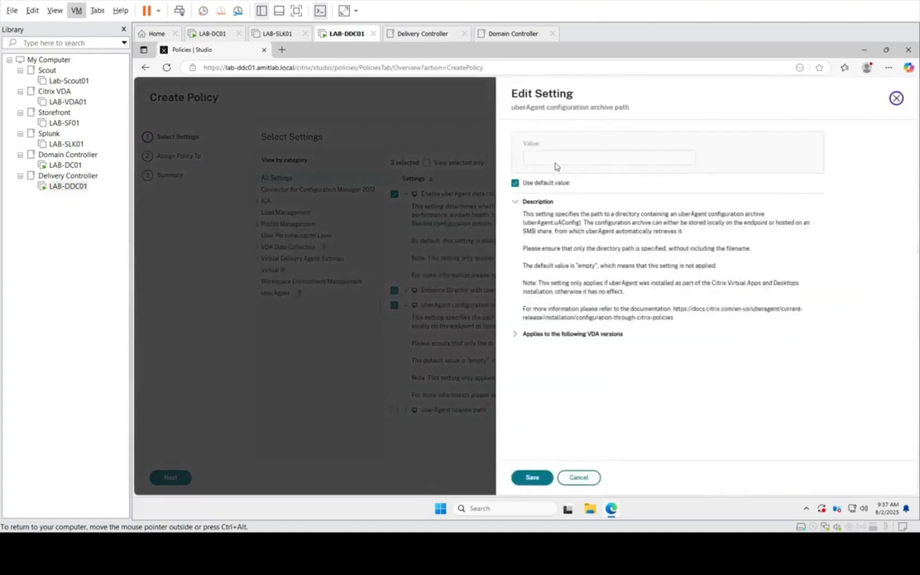
{"action": "left_click", "coordinate": [531, 186]}
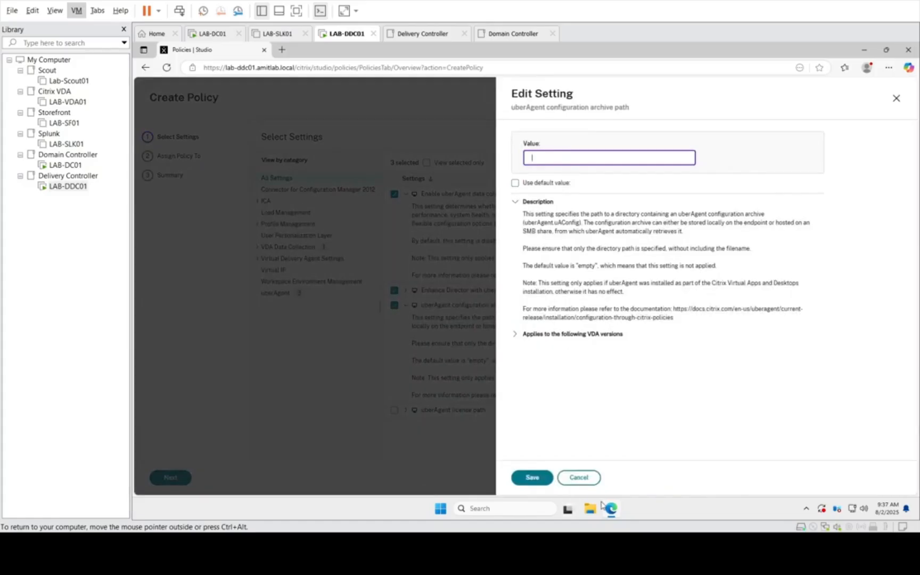
{"action": "left_click", "coordinate": [591, 482]}
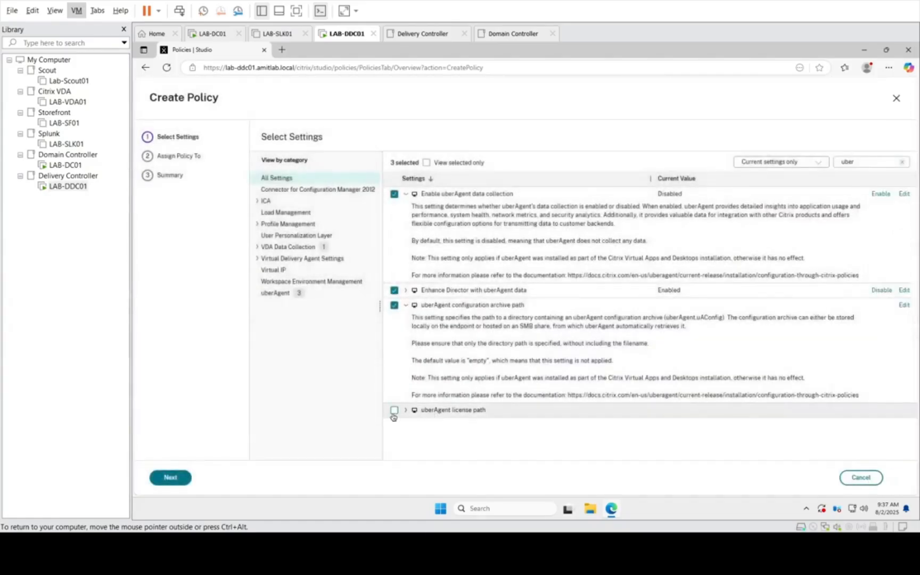
Step: Select the uberAgent license path setting, read its description and inspect its value options without saving a value
{"action": "left_click", "coordinate": [405, 410]}
{"action": "left_click", "coordinate": [394, 410]}
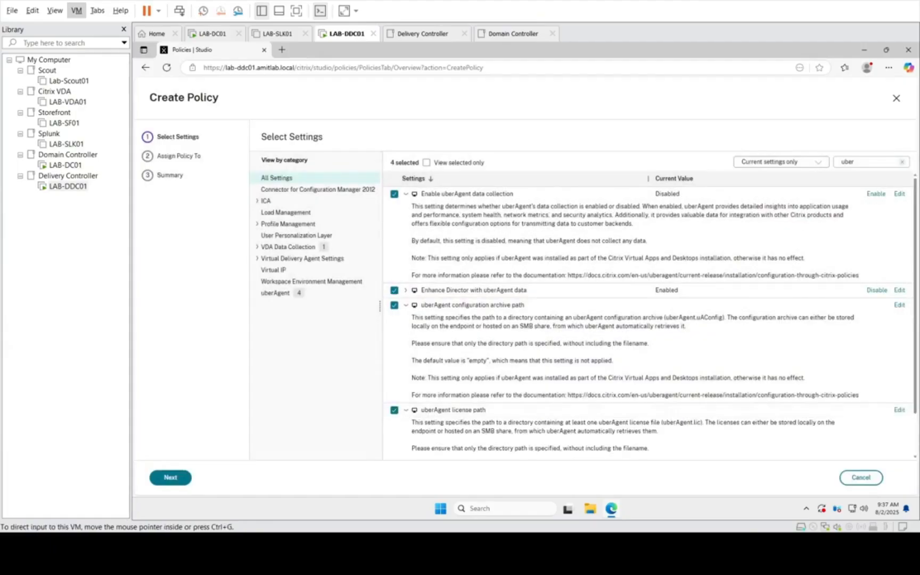
{"action": "left_click", "coordinate": [901, 411]}
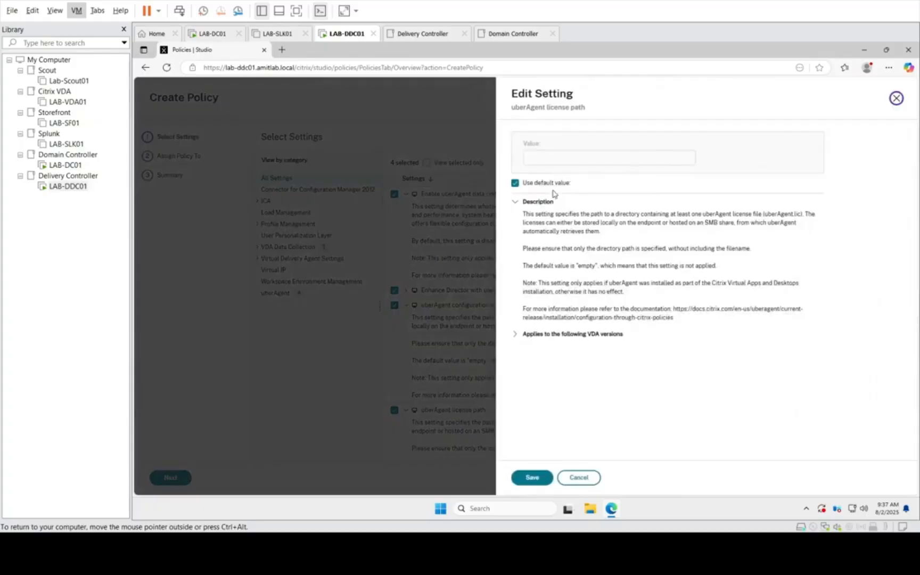
{"action": "left_click", "coordinate": [547, 185]}
{"action": "left_click", "coordinate": [577, 477]}
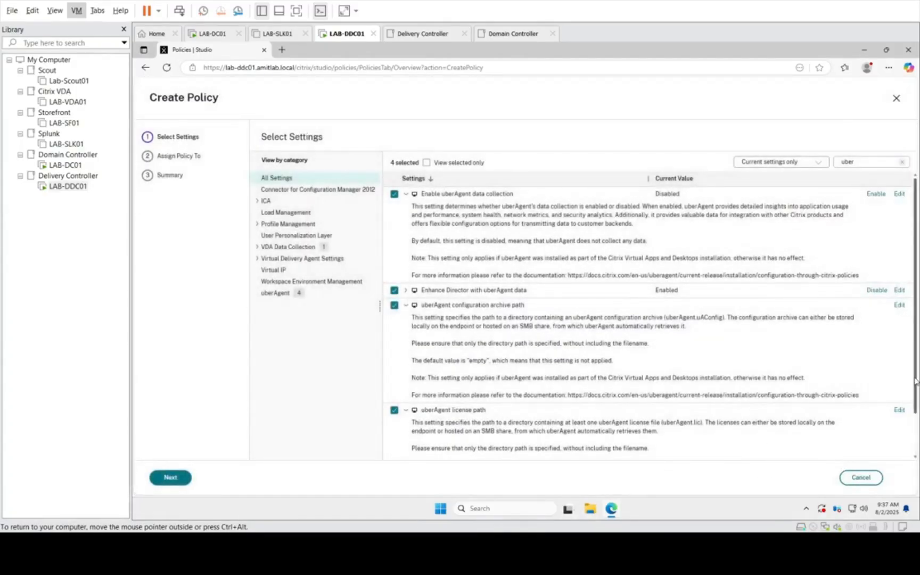
Step: Proceed to the policy's assignment page and expand the Delivery Group filter
{"action": "scroll", "coordinate": [913, 381], "scroll_direction": "down", "scroll_amount": 1}
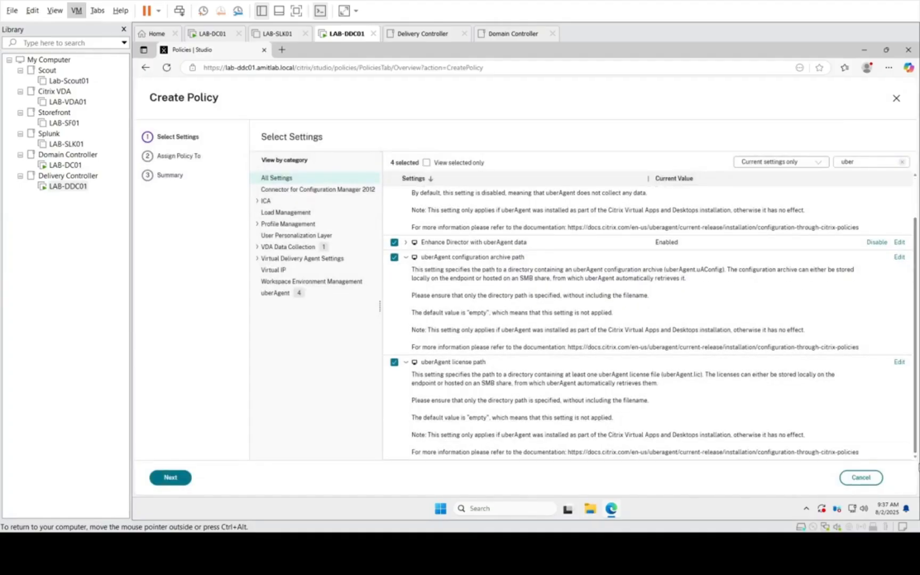
{"action": "left_click", "coordinate": [168, 478]}
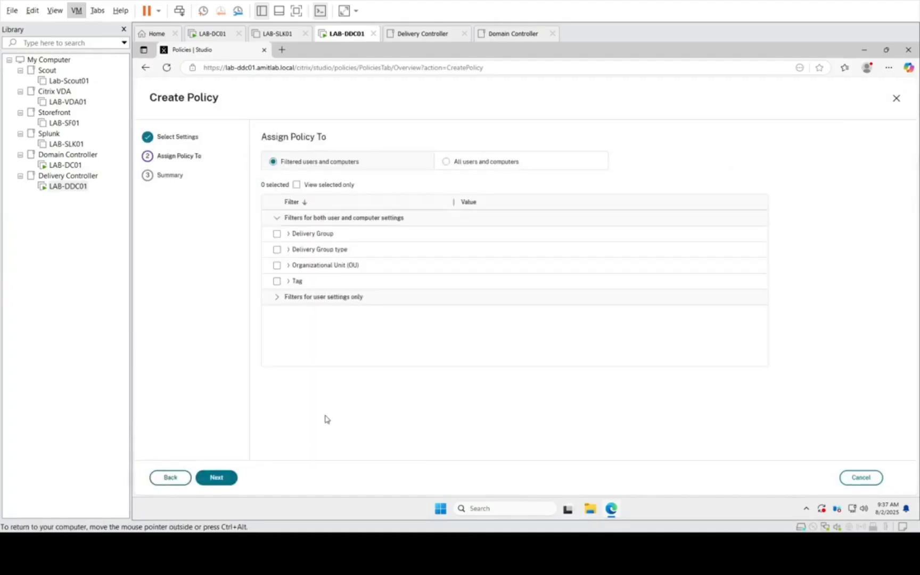
{"action": "left_click", "coordinate": [289, 237]}
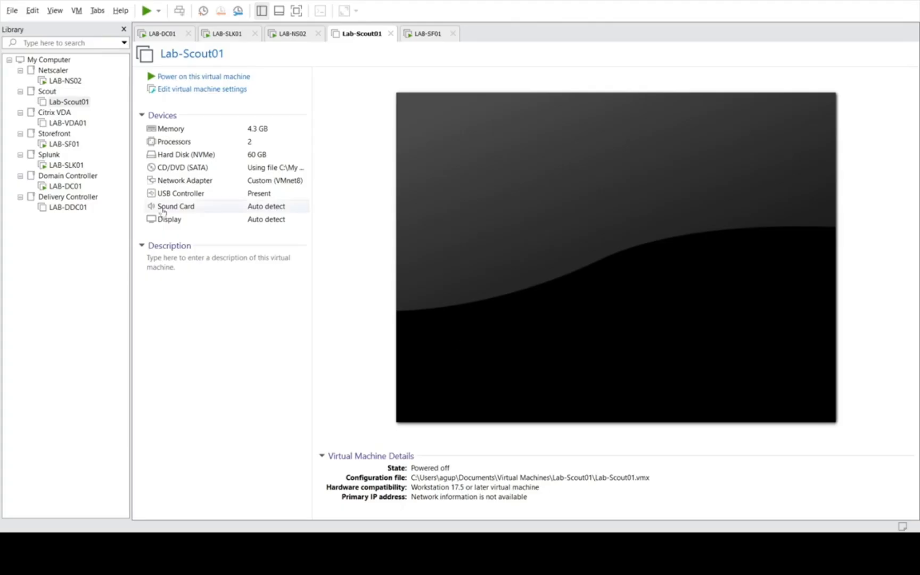
Step: View the LAB-NS02 NetScaler console and the LAB-SLK01 desktop, and switch to LAB-DC01
{"action": "left_click", "coordinate": [59, 71]}
{"action": "left_click", "coordinate": [68, 81]}
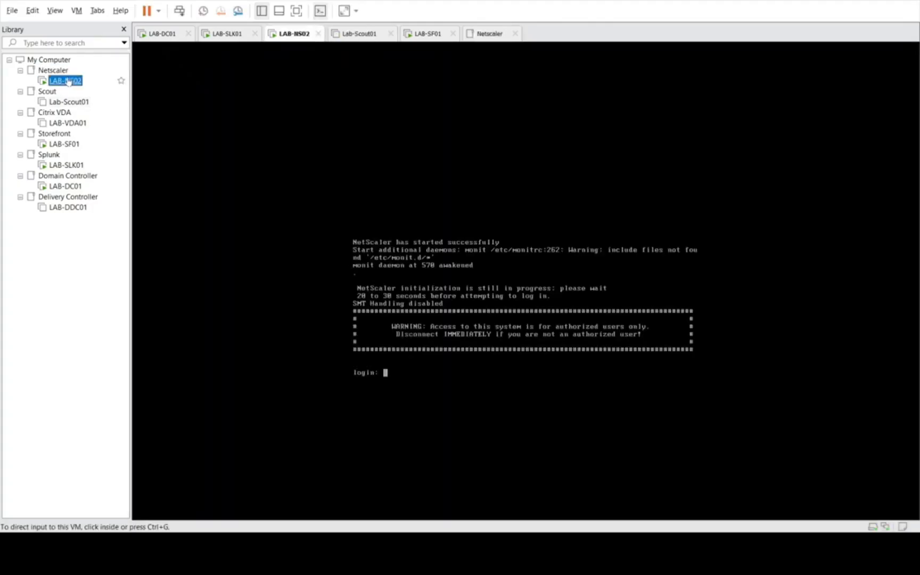
{"action": "left_click", "coordinate": [70, 166]}
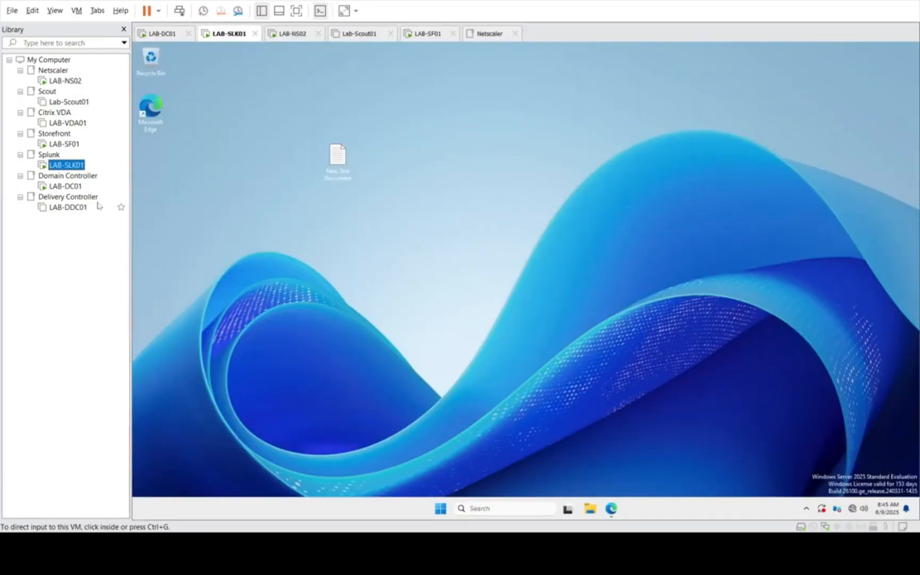
{"action": "left_click", "coordinate": [65, 187]}
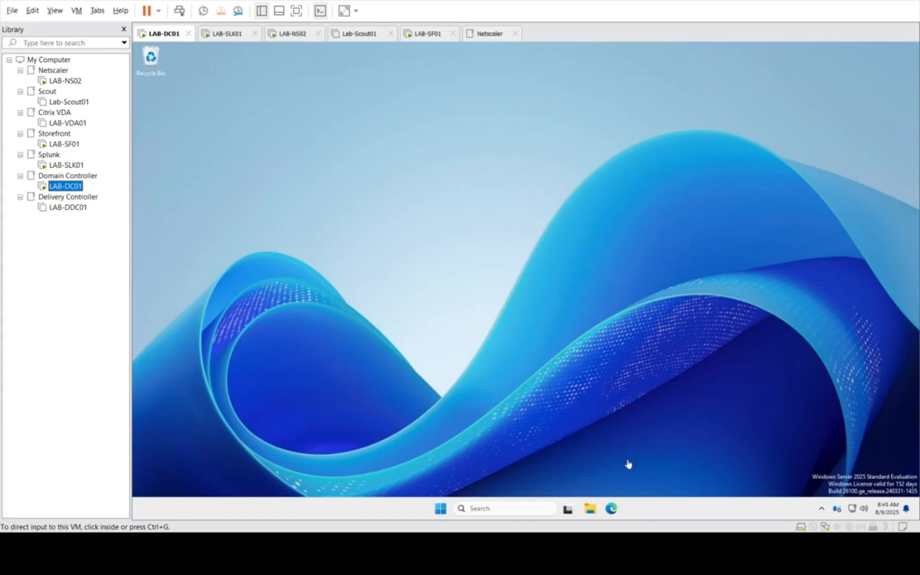
{"action": "left_click", "coordinate": [559, 294]}
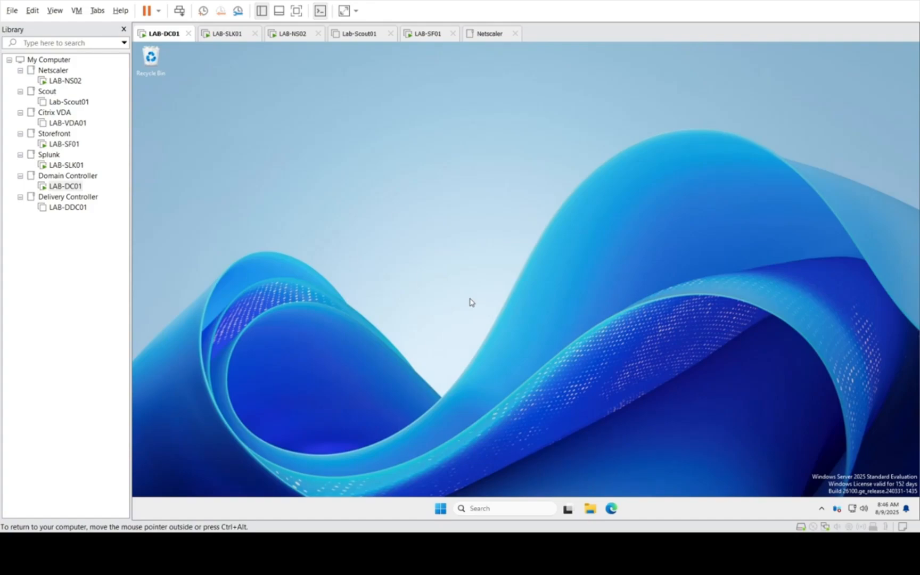
Step: Open uberAgent.conf from uberAgent's Configuration folder on LAB-DC01 and maximize the file window
{"action": "left_click", "coordinate": [590, 510]}
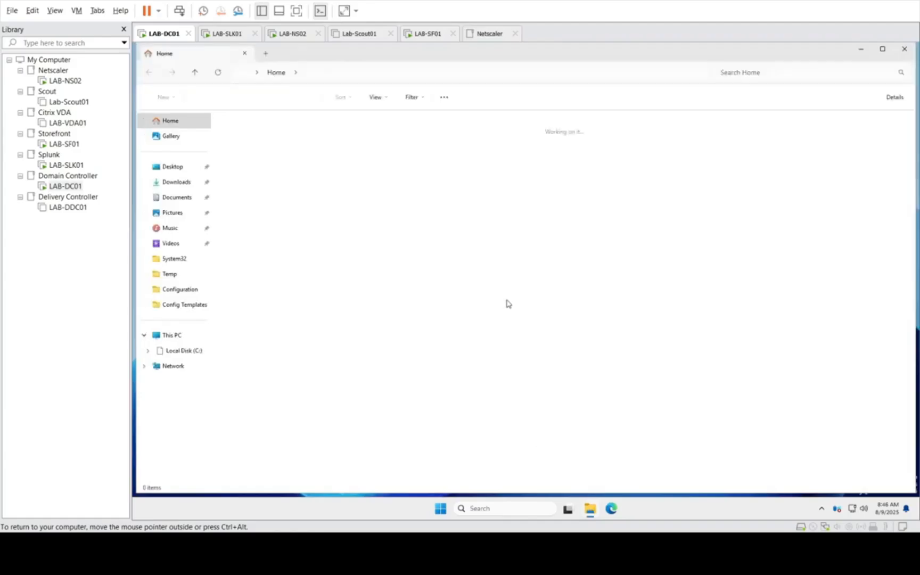
{"action": "left_click", "coordinate": [181, 351]}
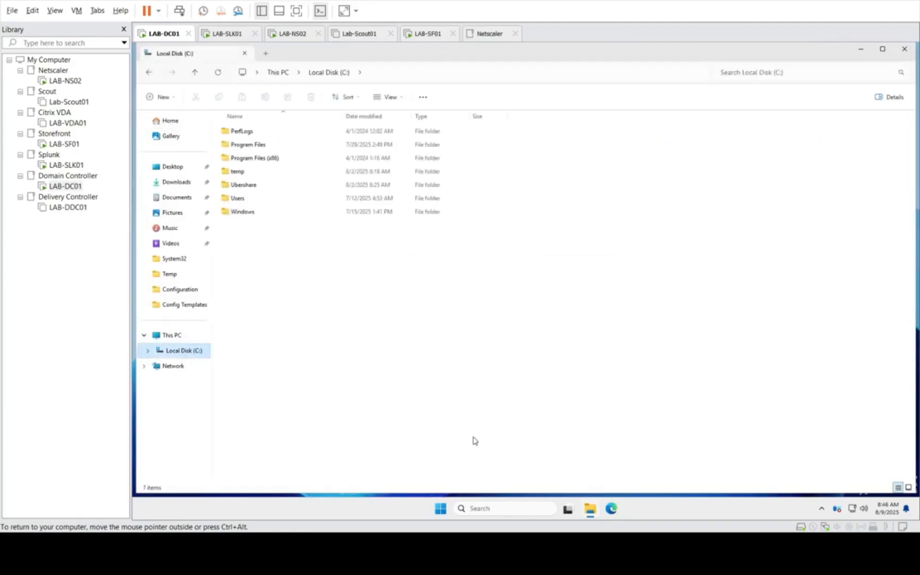
{"action": "left_click", "coordinate": [181, 290]}
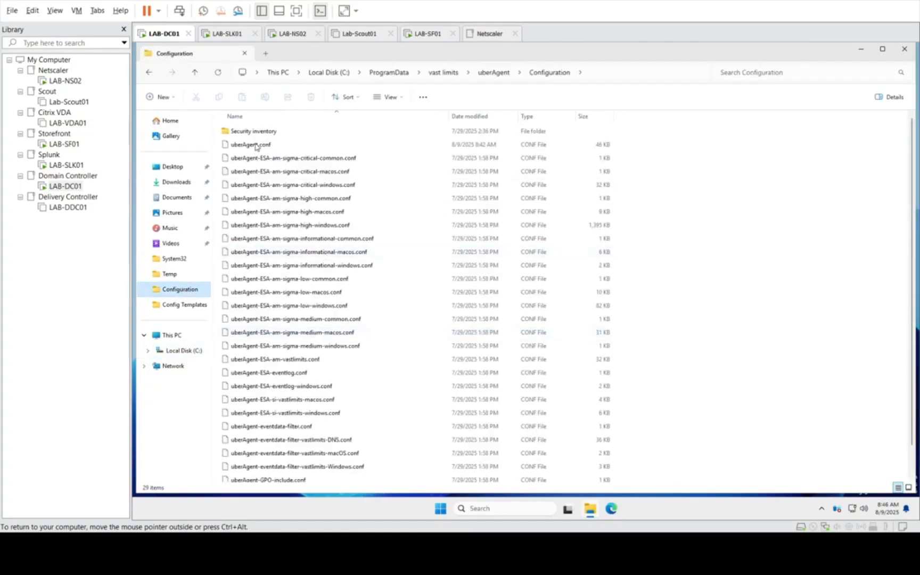
{"action": "left_click", "coordinate": [252, 147]}
{"action": "double_click", "coordinate": [252, 145]}
{"action": "double_click", "coordinate": [469, 220]}
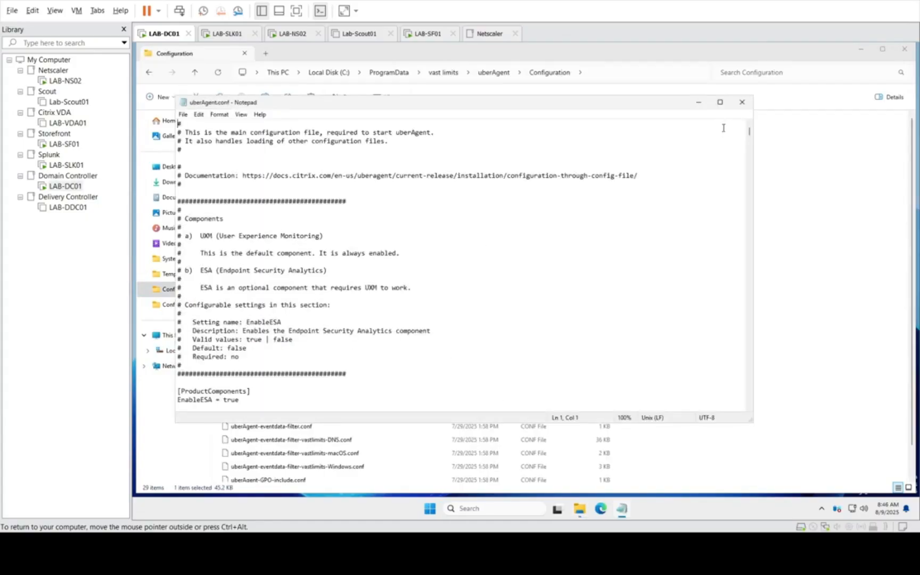
{"action": "left_click", "coordinate": [720, 103]}
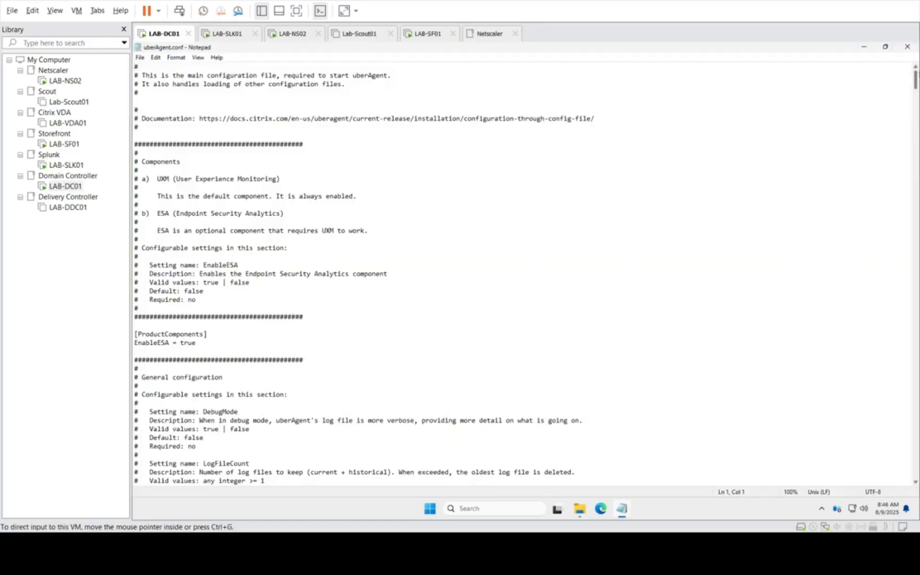
Step: Examine the [CitrixADC_Config] section of uberAgent.conf, including the connection entries and the CollectADCInformation description
{"action": "left_click_drag", "start_coordinate": [916, 80], "coordinate": [899, 424]}
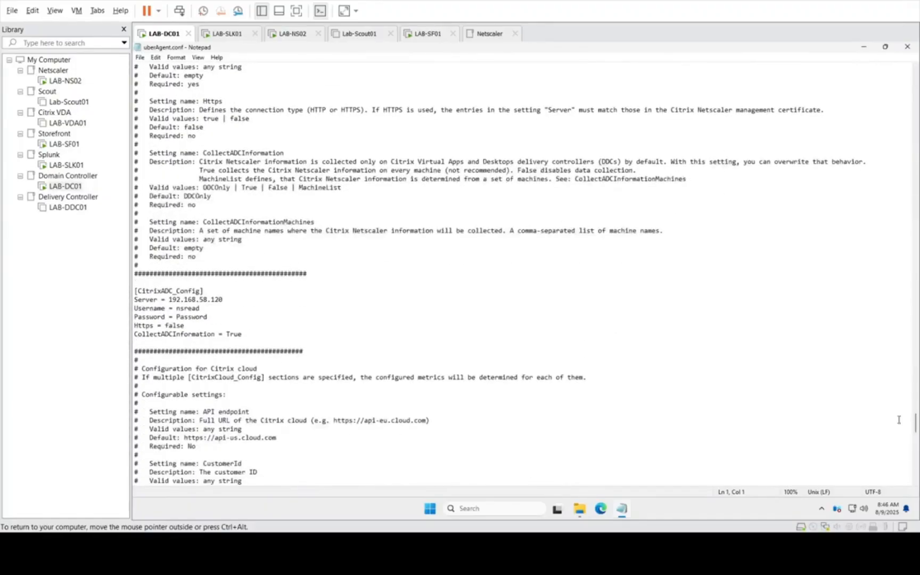
{"action": "left_click", "coordinate": [237, 303]}
{"action": "left_click", "coordinate": [232, 320]}
{"action": "key", "text": "Down"}
{"action": "key", "text": "Down"}
{"action": "key", "text": "Right"}
{"action": "key", "text": "Right"}
{"action": "key", "text": "Right"}
{"action": "key", "text": "Right"}
{"action": "key", "text": "Right"}
{"action": "key", "text": "Right"}
{"action": "key", "text": "Right"}
{"action": "key", "text": "Right"}
{"action": "key", "text": "Right"}
{"action": "left_click", "coordinate": [200, 161]}
{"action": "left_click_drag", "start_coordinate": [216, 162], "coordinate": [363, 189]}
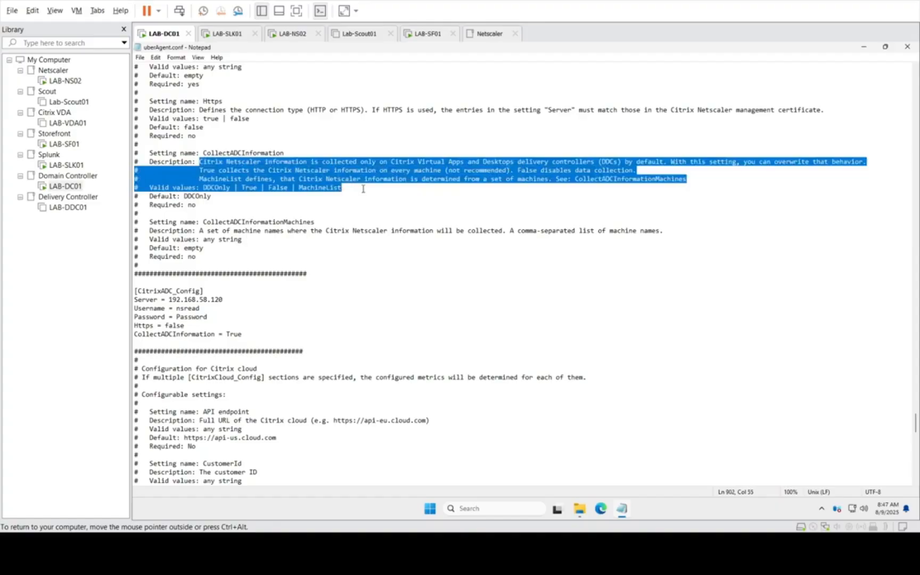
{"action": "left_click", "coordinate": [410, 221]}
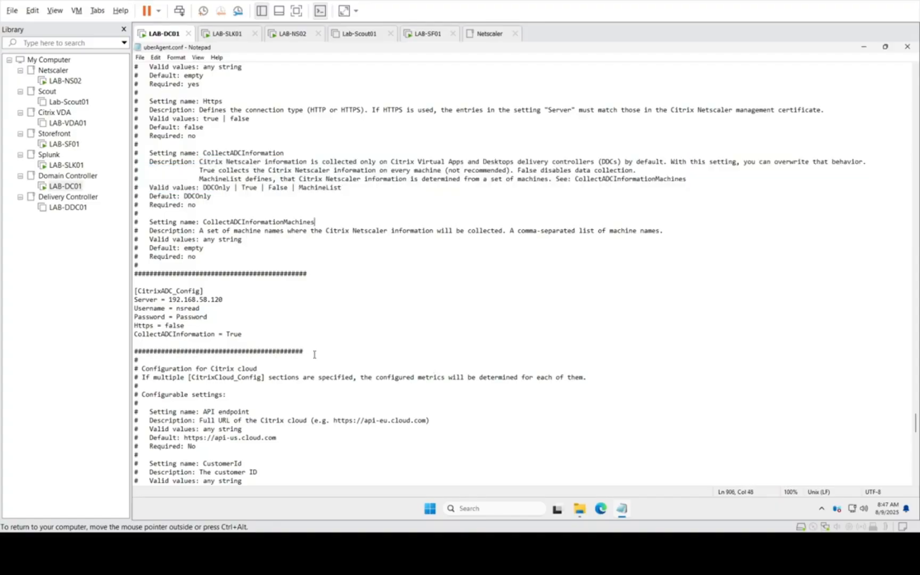
Step: Review the credential, Https and CollectADCInformation lines in [CitrixADC_Config], and minimize the file and folder windows
{"action": "left_click_drag", "start_coordinate": [245, 335], "coordinate": [172, 318]}
{"action": "left_click", "coordinate": [226, 310]}
{"action": "left_click", "coordinate": [217, 317]}
{"action": "left_click", "coordinate": [863, 47]}
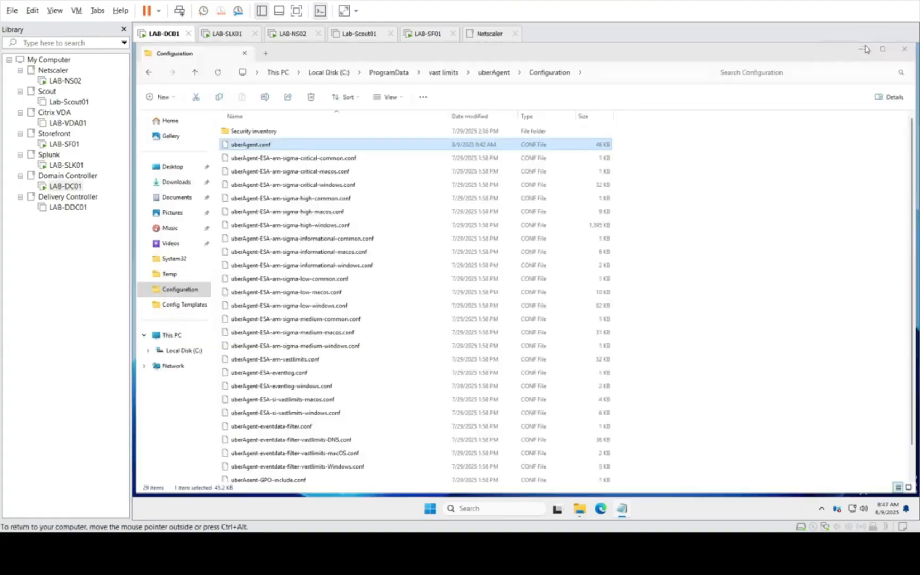
{"action": "left_click", "coordinate": [862, 48]}
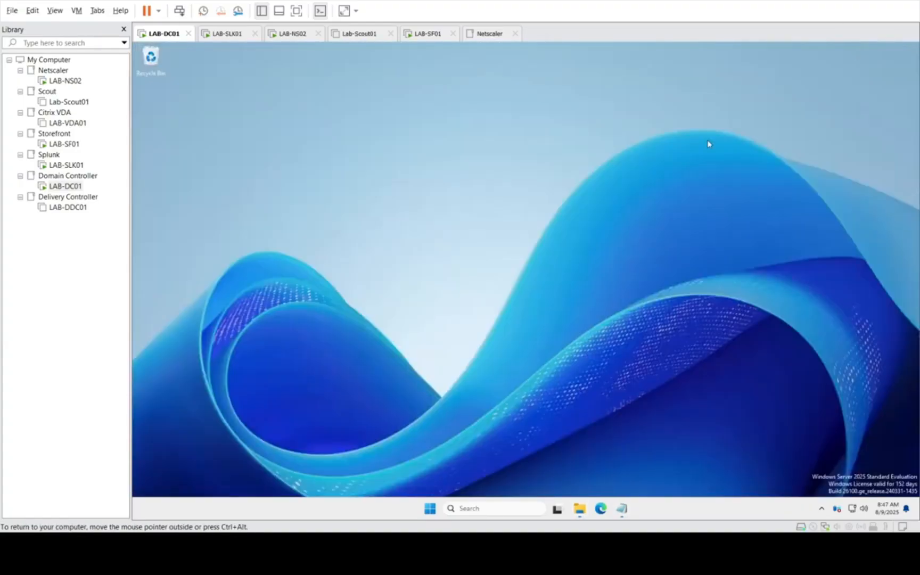
Step: Open the NetScaler management page at 192.168.58.120 in the Edge browser
{"action": "left_click", "coordinate": [597, 511]}
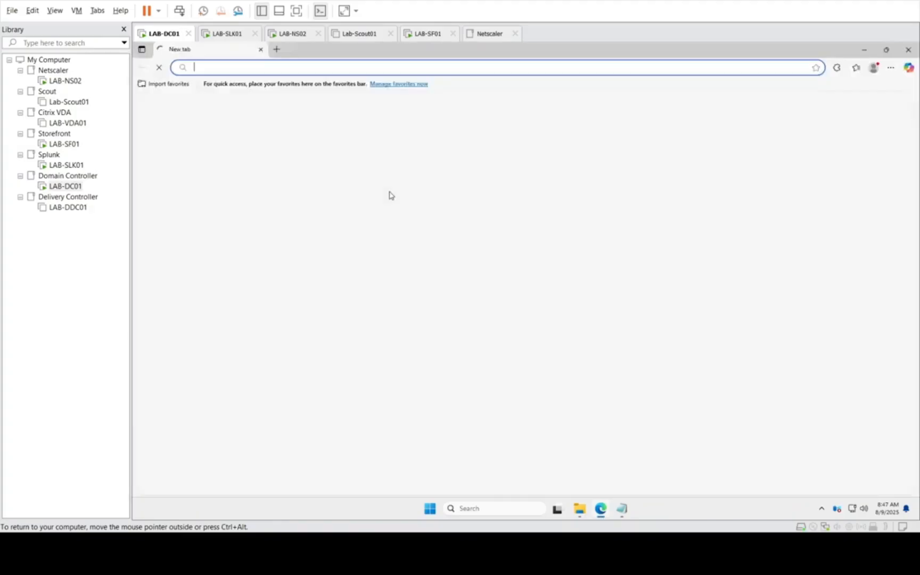
{"action": "left_click", "coordinate": [235, 67]}
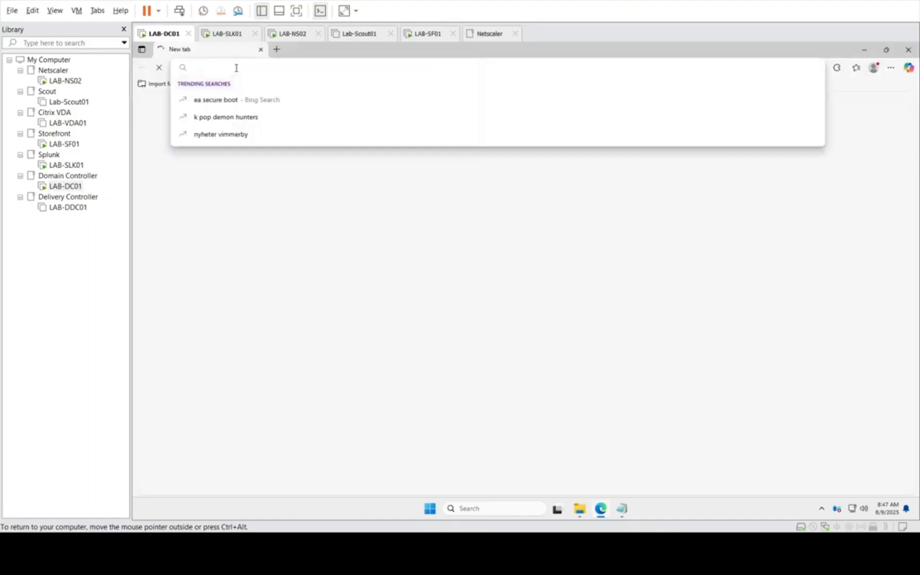
{"action": "type", "text": "192"}
{"action": "key", "text": "Return"}
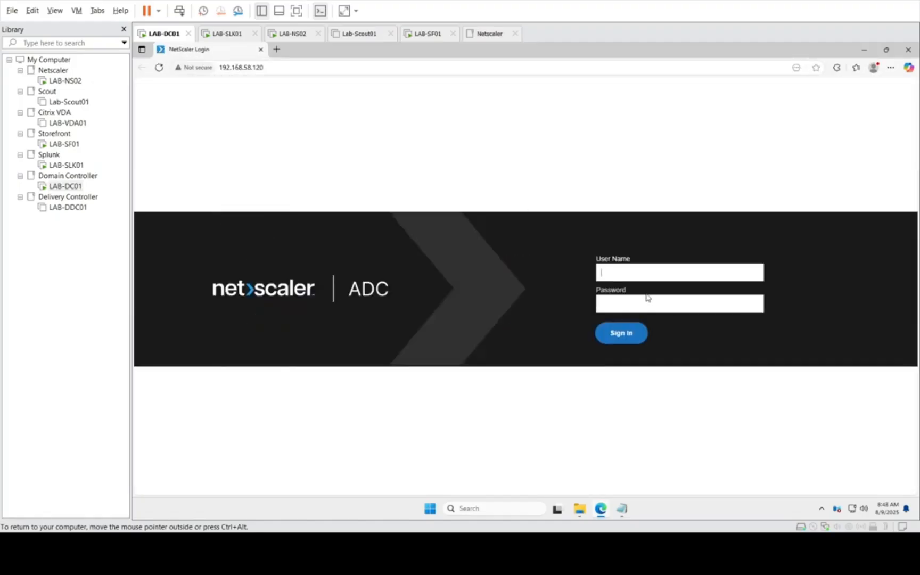
Step: Sign in to NetScaler ADC as nsroot with the account password
{"action": "type", "text": "nsroot"}
{"action": "key", "text": "Tab"}
{"action": "type", "text": "********"}
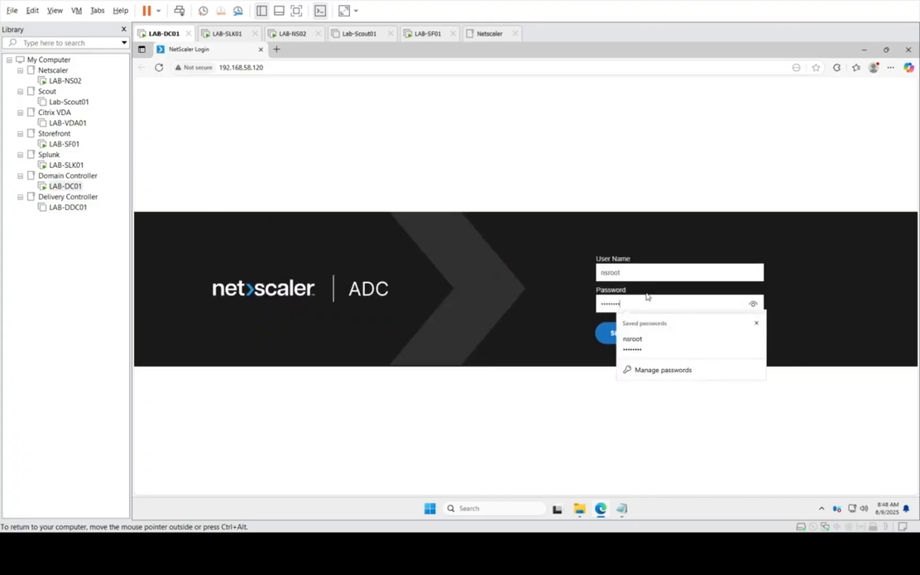
{"action": "key", "text": "Return"}
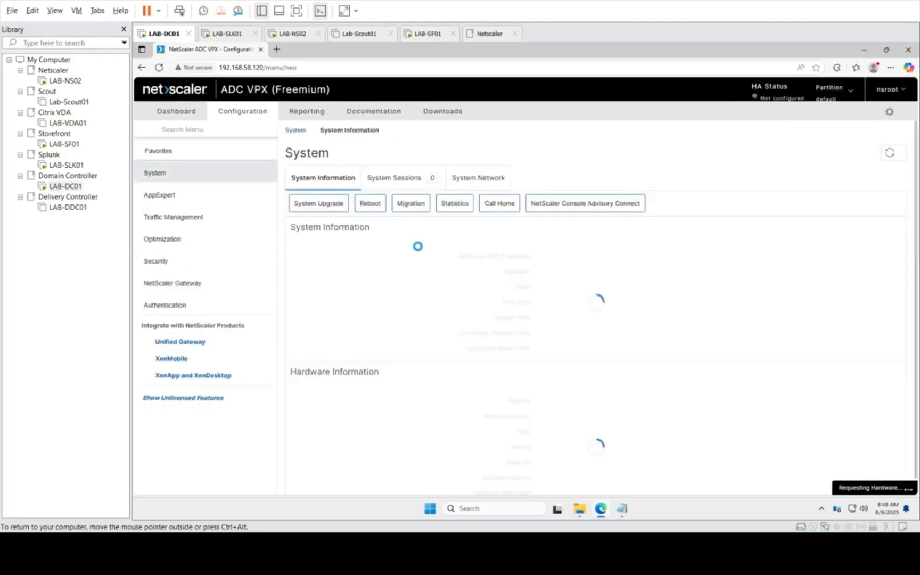
Step: Show the list of NetScaler system users under User Administration
{"action": "left_click", "coordinate": [220, 173]}
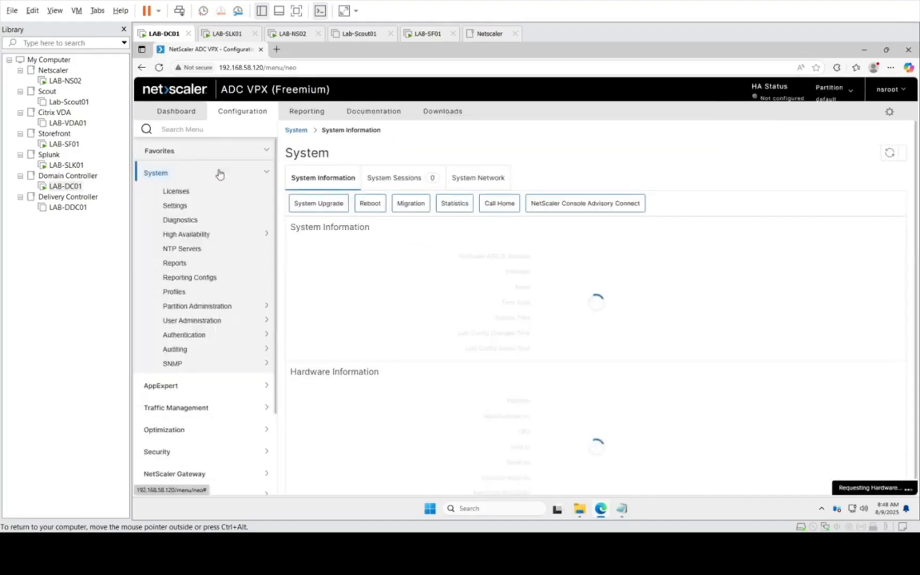
{"action": "left_click", "coordinate": [199, 368]}
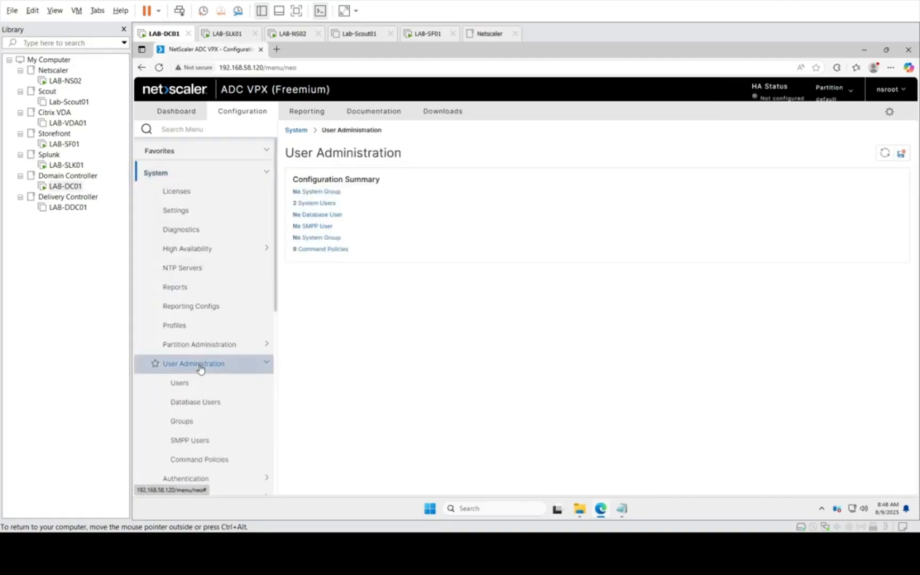
{"action": "left_click", "coordinate": [182, 384]}
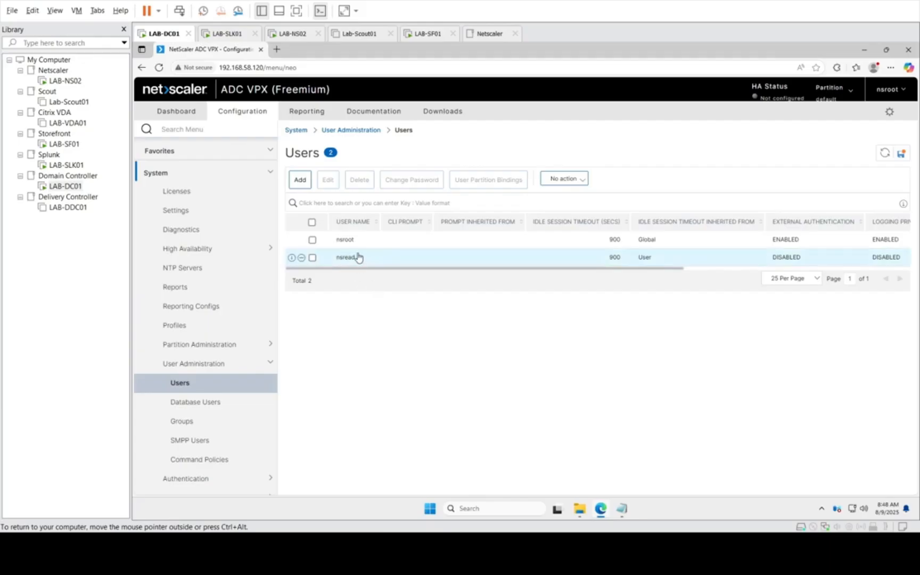
Step: Start a new NetScaler system user and enter nsreadTest as its user name
{"action": "left_click", "coordinate": [300, 180]}
{"action": "left_click", "coordinate": [208, 193]}
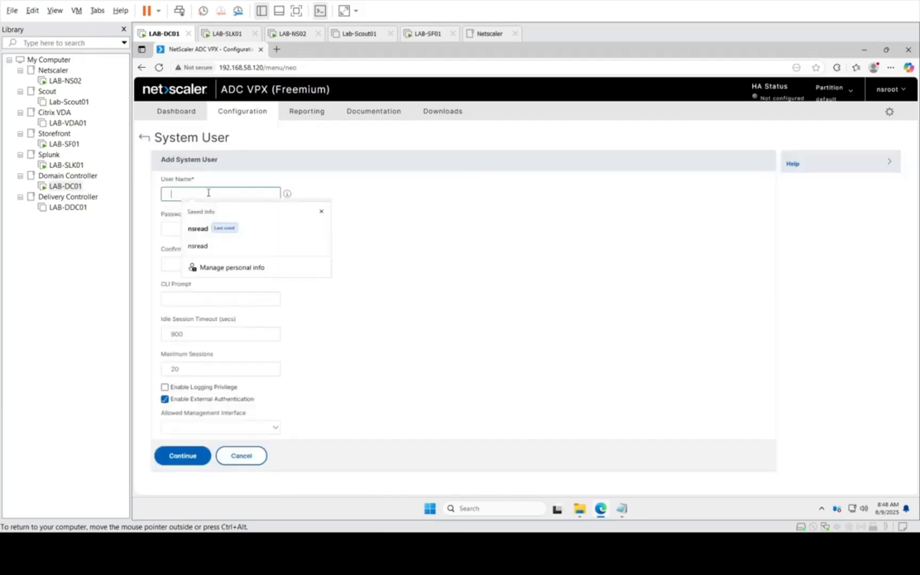
{"action": "type", "text": "nsr"}
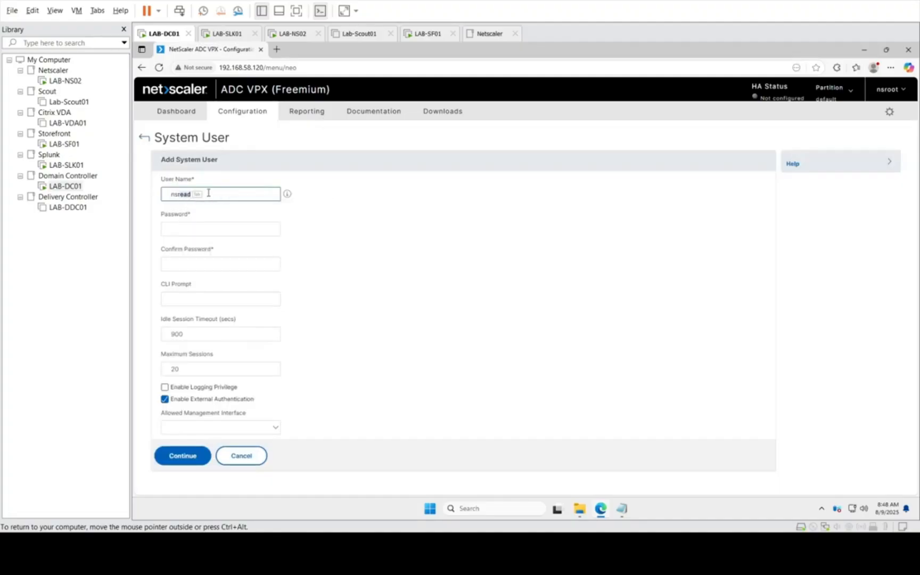
{"action": "type", "text": "eadTes"}
{"action": "left_click", "coordinate": [211, 232]}
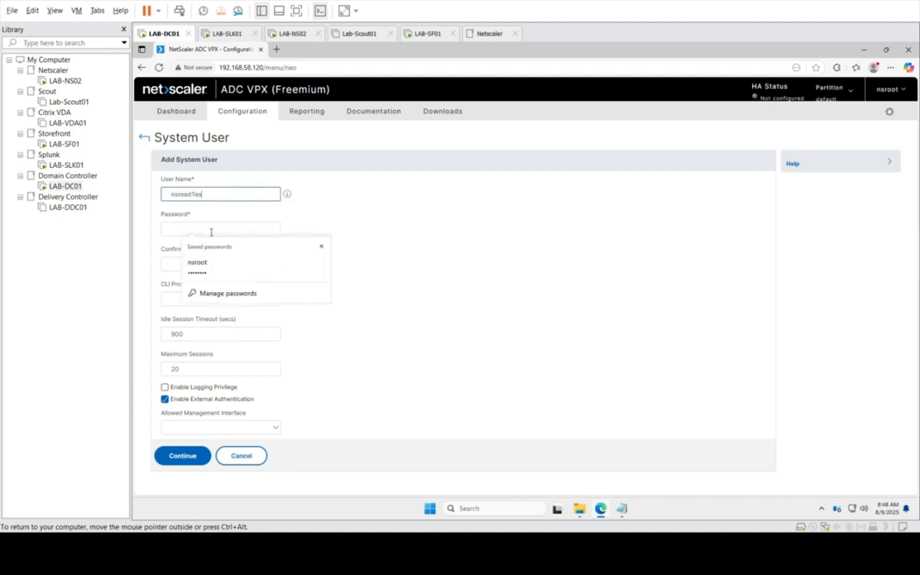
{"action": "type", "text": "t"}
Step: Enter and confirm the account password for the nsreadTest system user
{"action": "left_click", "coordinate": [195, 229]}
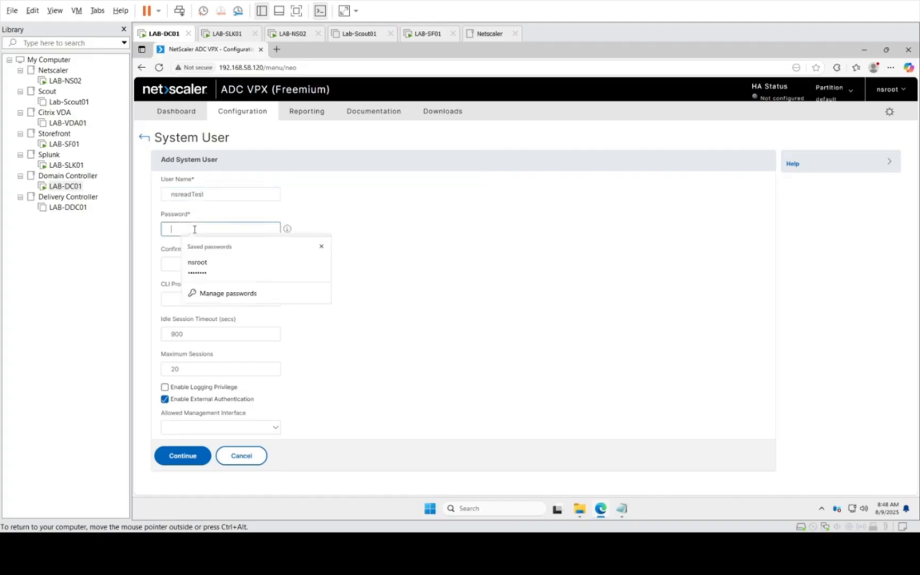
{"action": "type", "text": "*******"}
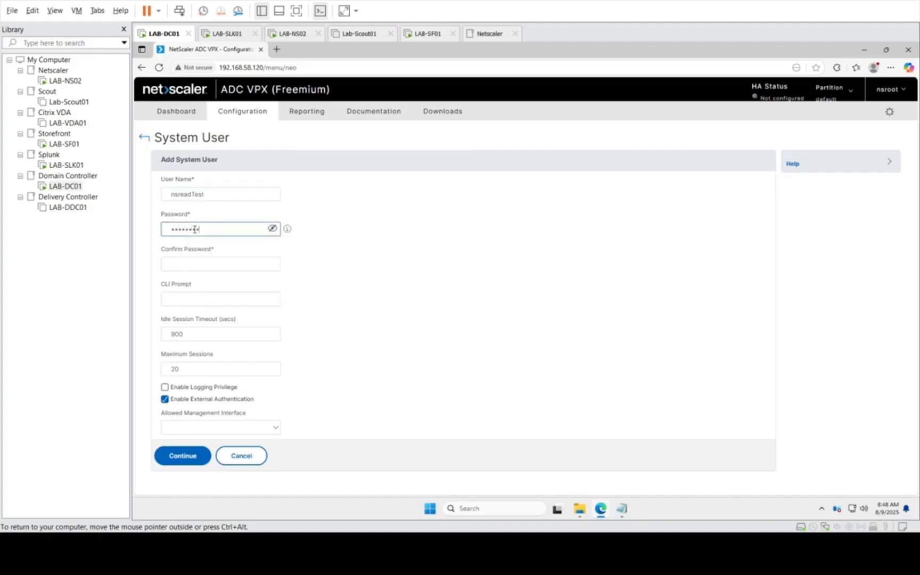
{"action": "key", "text": "Tab"}
{"action": "key", "text": "Tab"}
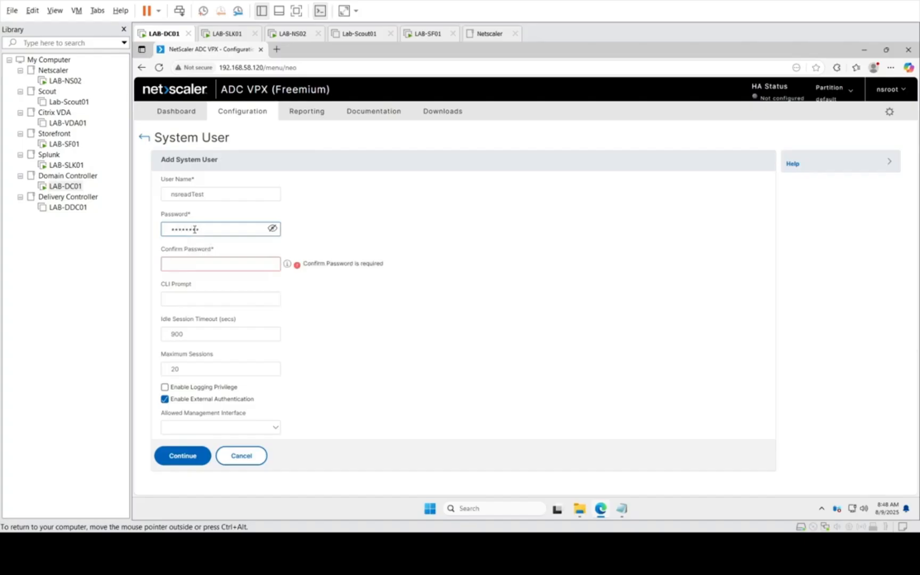
{"action": "type", "text": "********"}
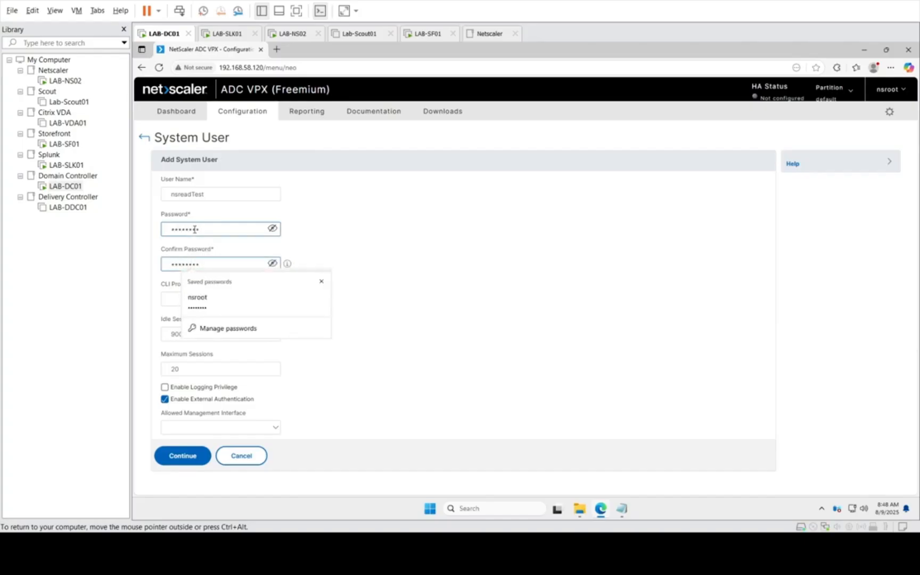
{"action": "left_click", "coordinate": [165, 298]}
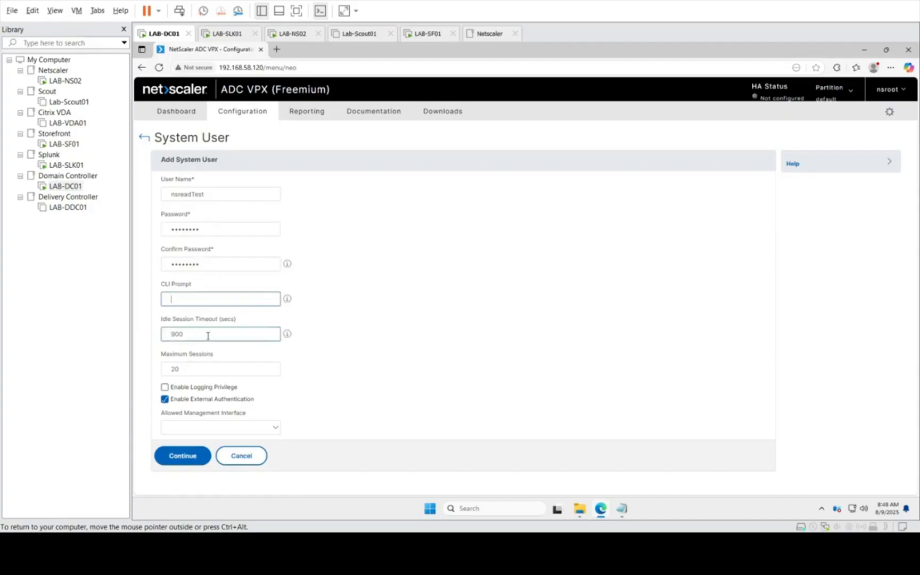
Step: Disable external authentication, allow the CLI, API management interfaces, and create the nsreadTest user without saving its password in the browser
{"action": "left_click", "coordinate": [165, 400]}
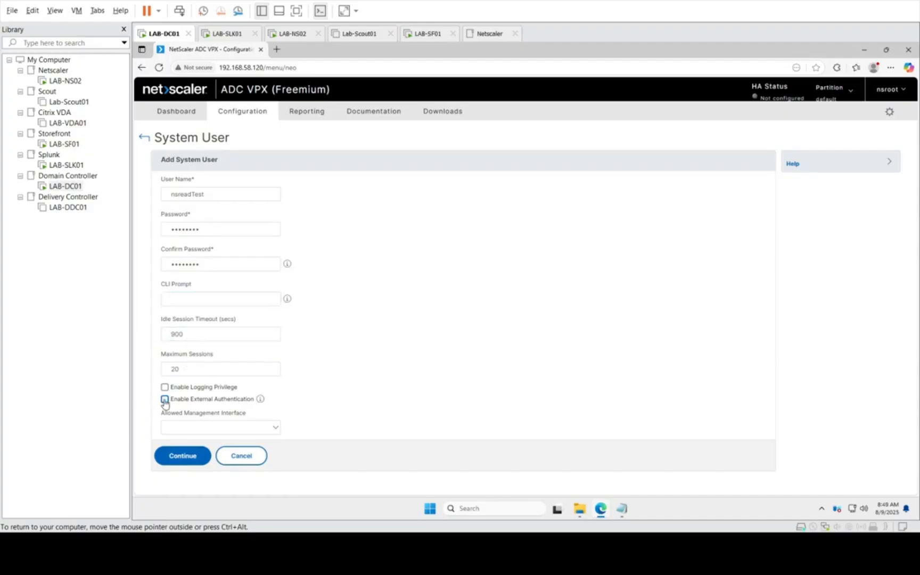
{"action": "left_click", "coordinate": [262, 429]}
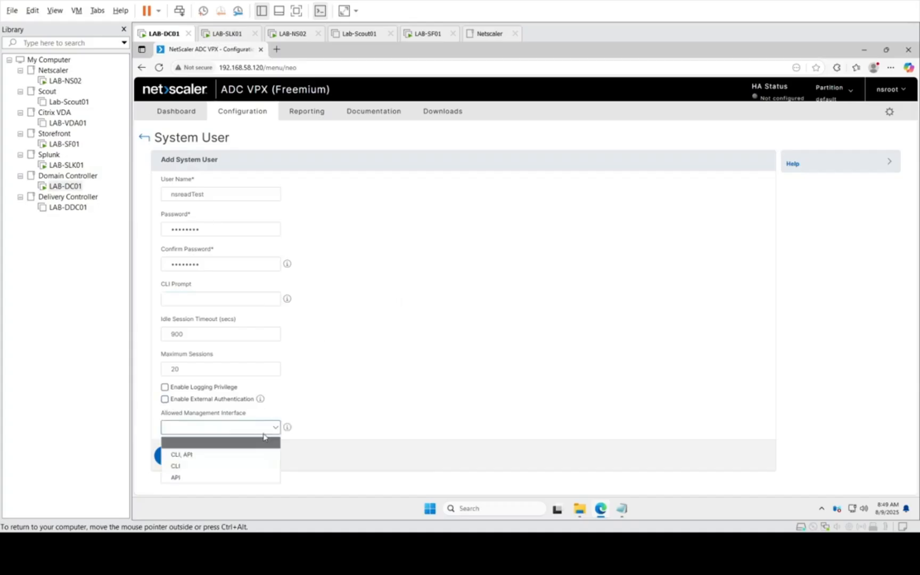
{"action": "left_click", "coordinate": [194, 455]}
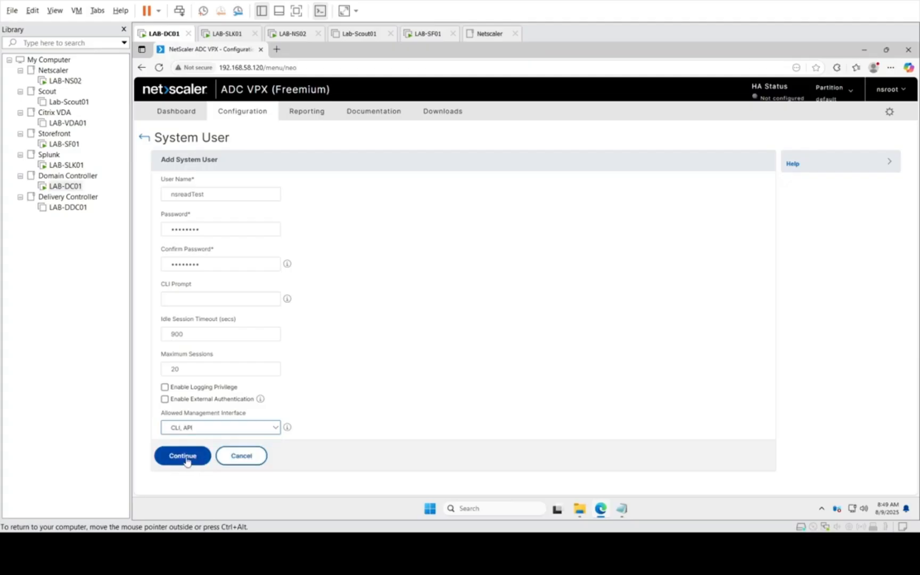
{"action": "left_click", "coordinate": [187, 460]}
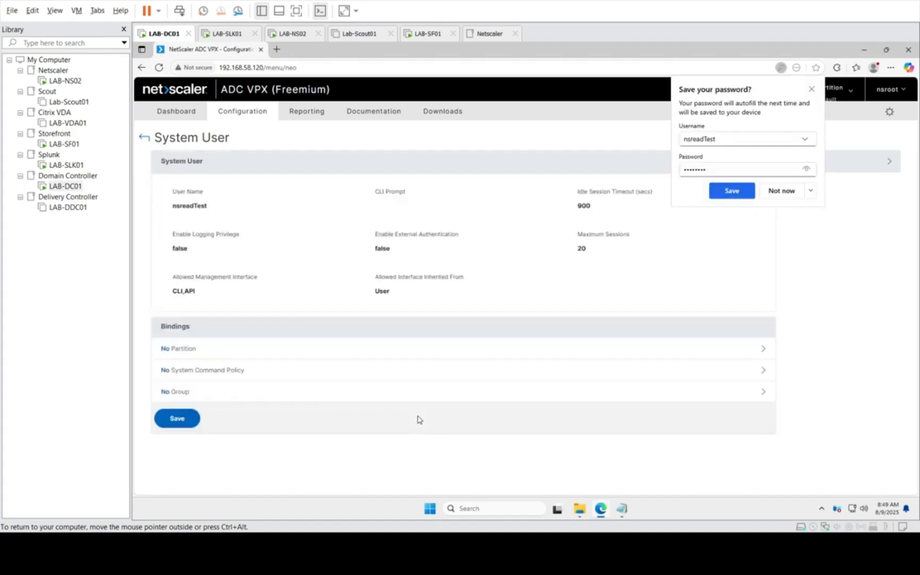
{"action": "left_click", "coordinate": [776, 191]}
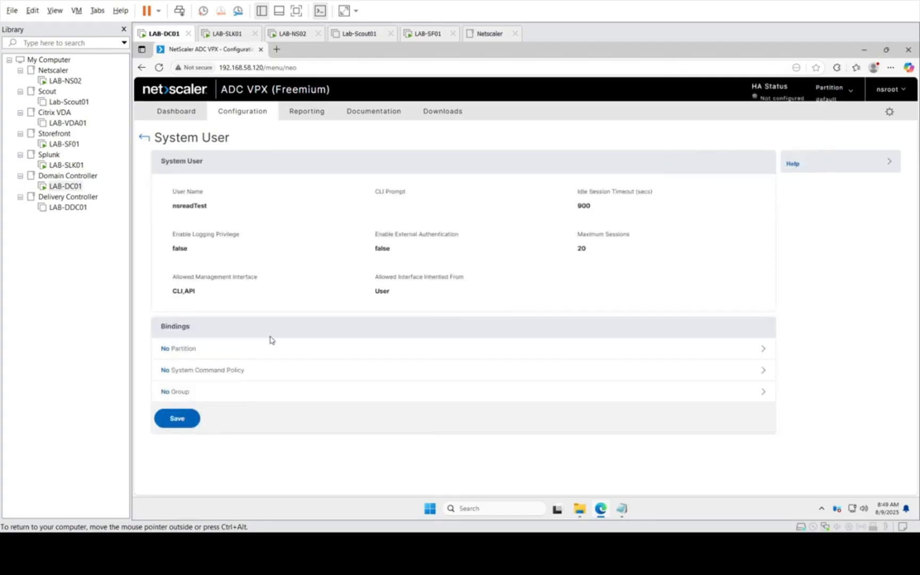
Step: Bind the read-only system command policy to nsreadTest and finish the user setup
{"action": "left_click", "coordinate": [177, 378]}
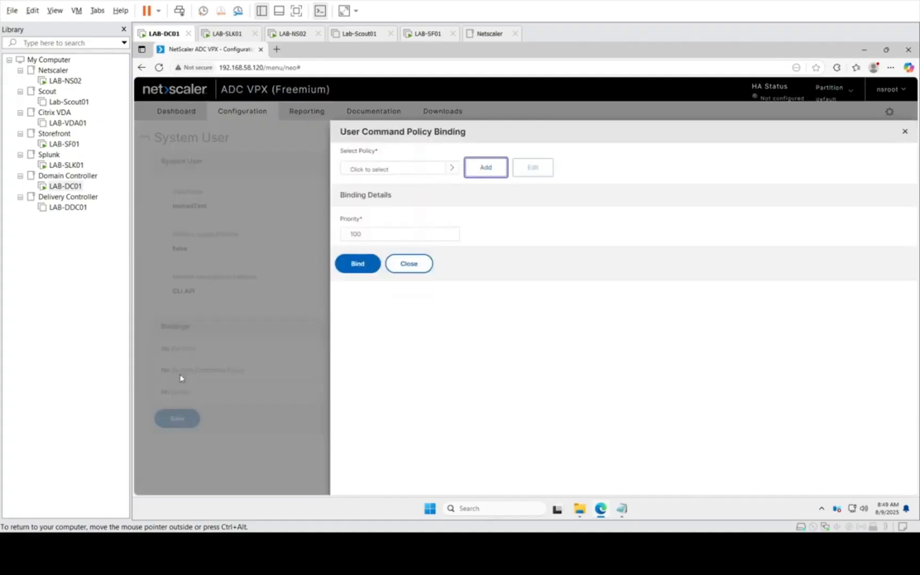
{"action": "left_click", "coordinate": [451, 170]}
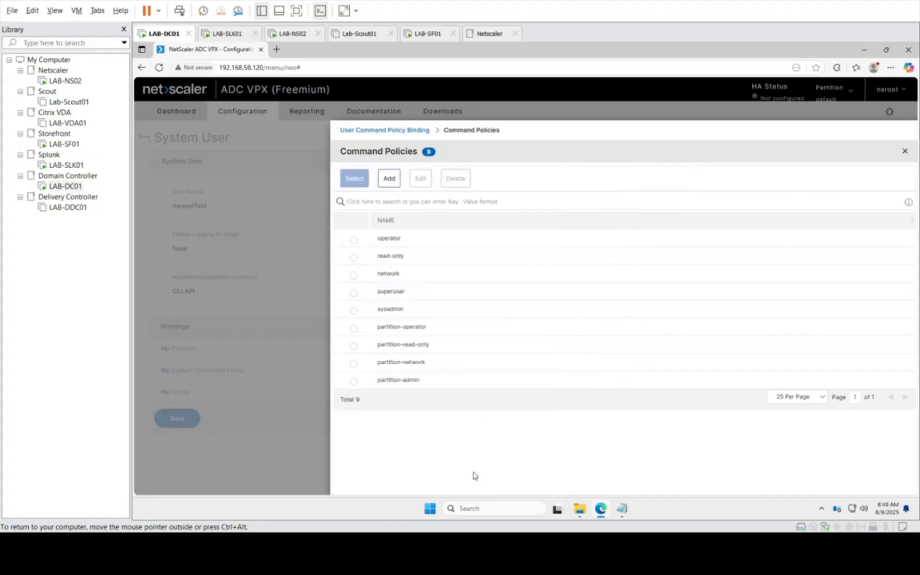
{"action": "left_click", "coordinate": [353, 257]}
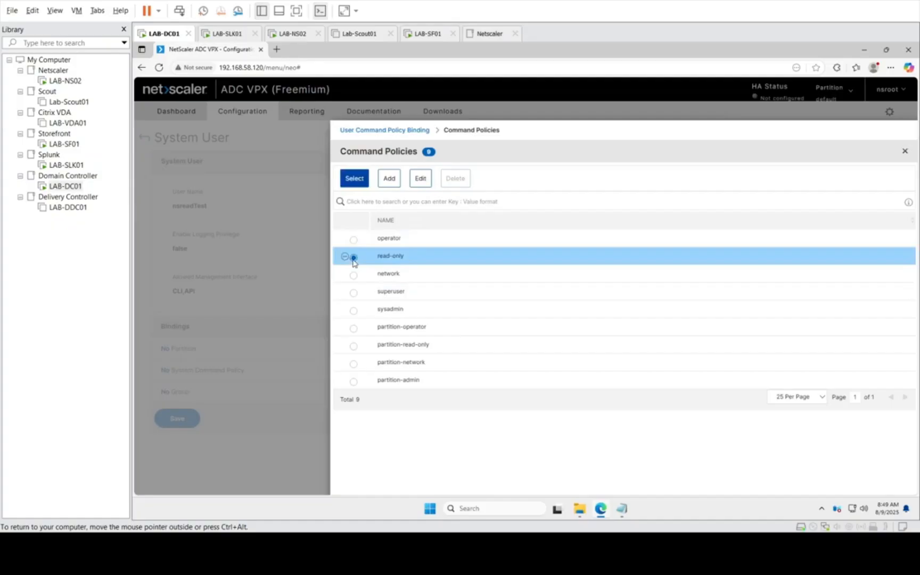
{"action": "left_click", "coordinate": [354, 180]}
{"action": "left_click", "coordinate": [358, 283]}
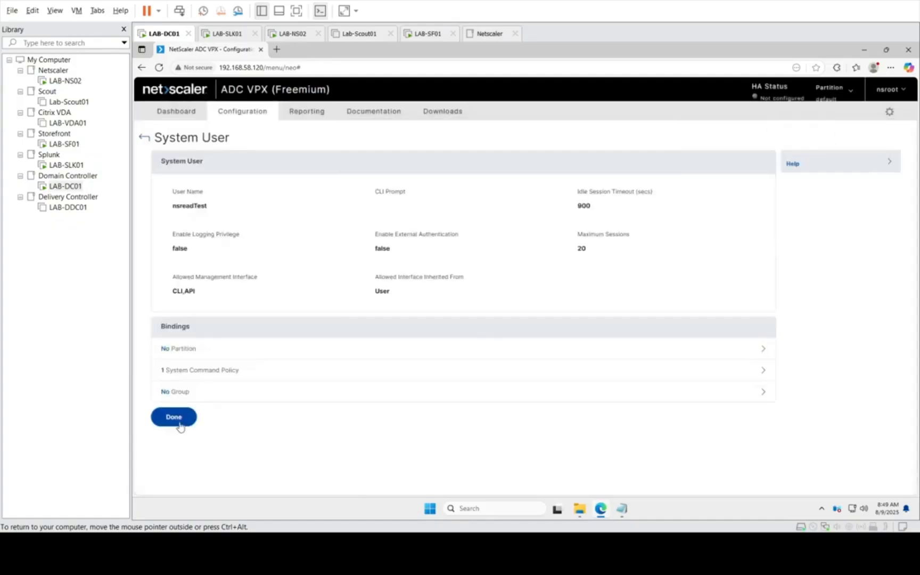
{"action": "left_click", "coordinate": [176, 417]}
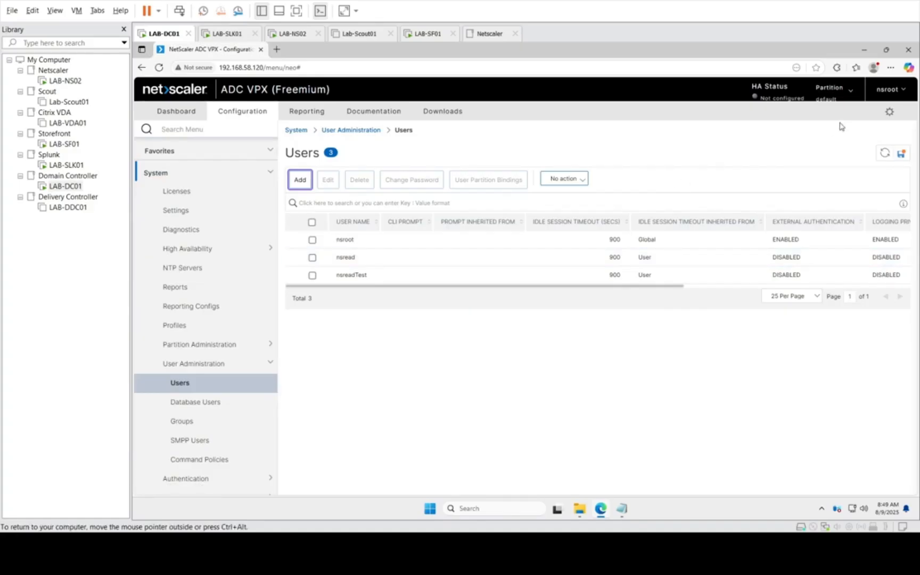
Step: Save the running configuration of the NetScaler
{"action": "left_click", "coordinate": [902, 157]}
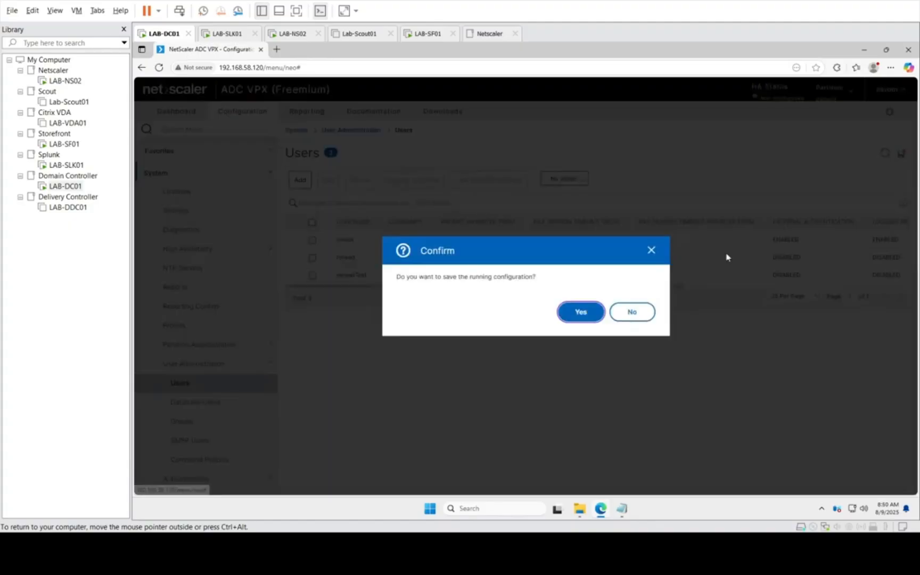
{"action": "left_click", "coordinate": [578, 317]}
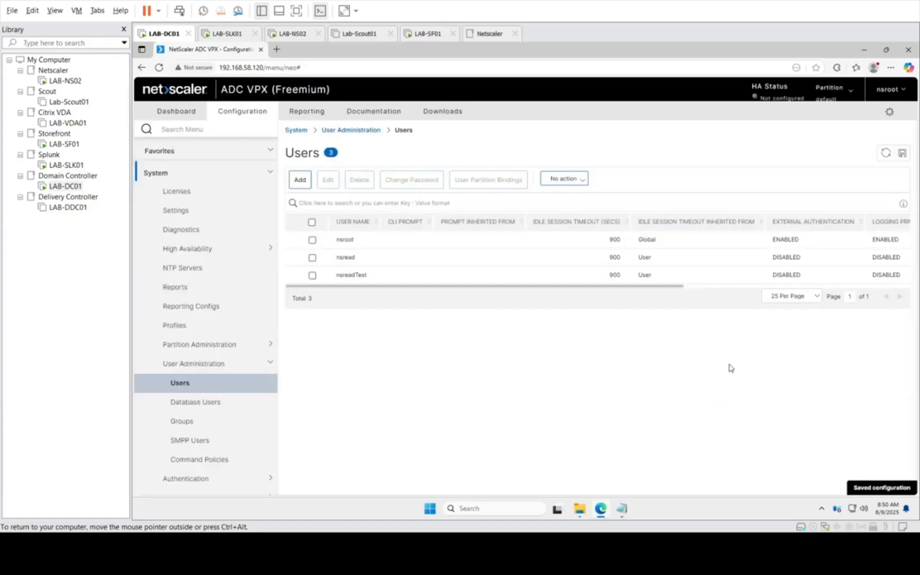
{"action": "left_click", "coordinate": [885, 88]}
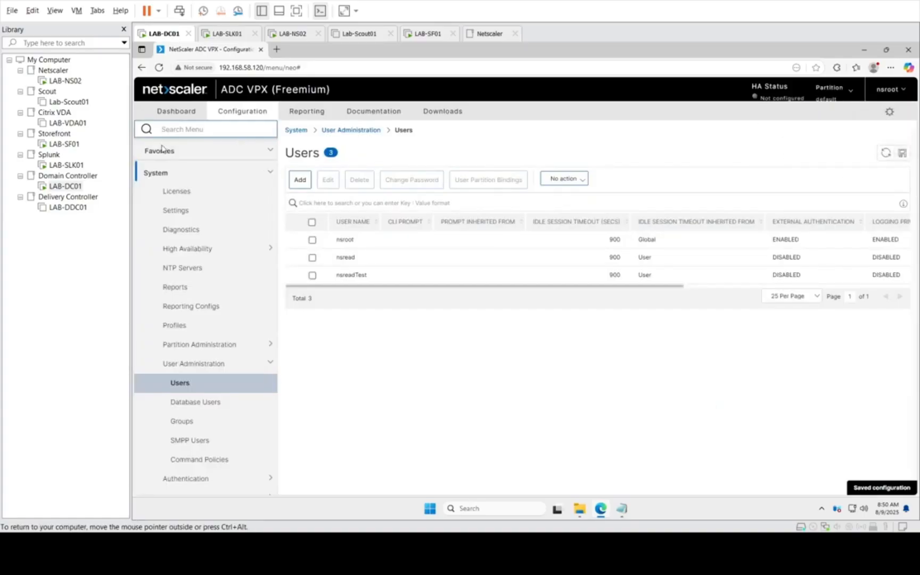
Step: Switch to the LAB-SLK01 virtual machine and open the uberAgent UXM NetScaler Inventory dashboard in Splunk
{"action": "left_click", "coordinate": [50, 166]}
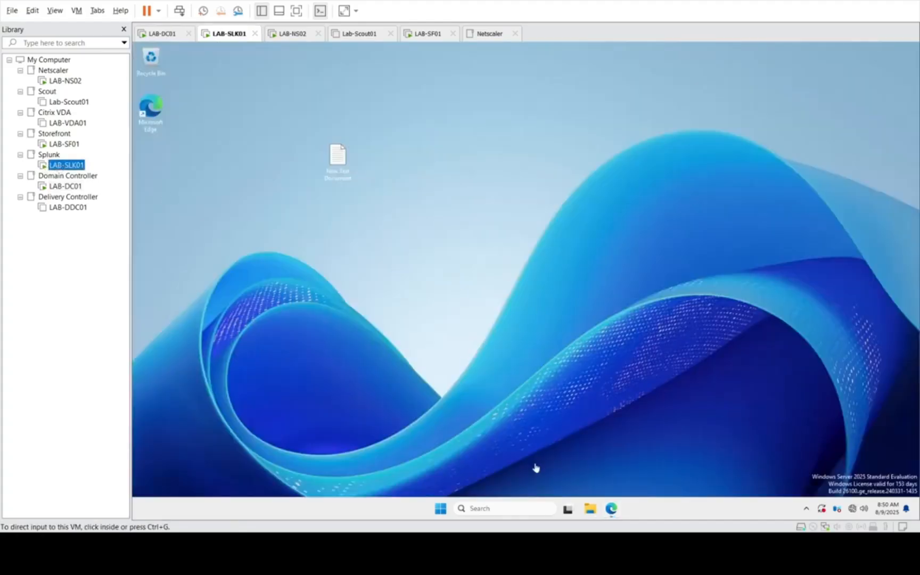
{"action": "left_click", "coordinate": [611, 510]}
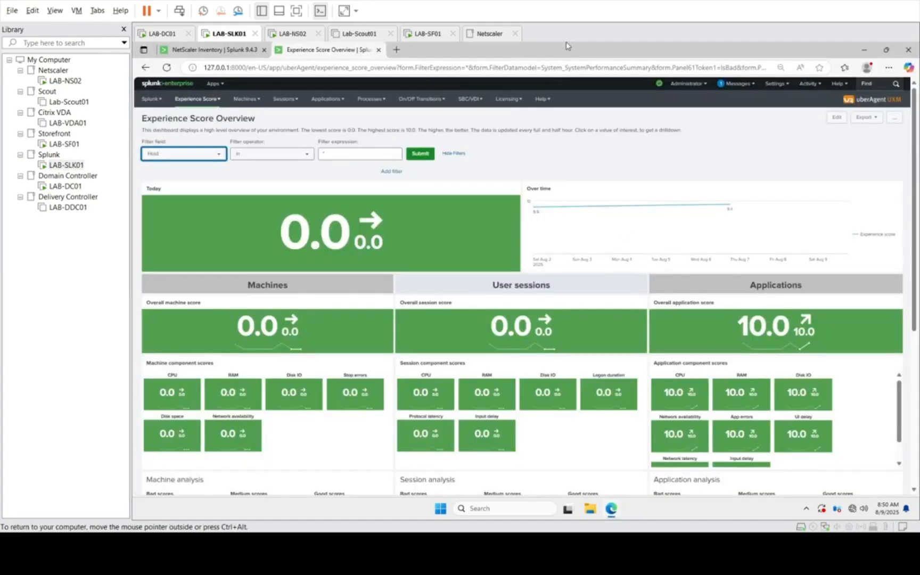
{"action": "left_click", "coordinate": [470, 99]}
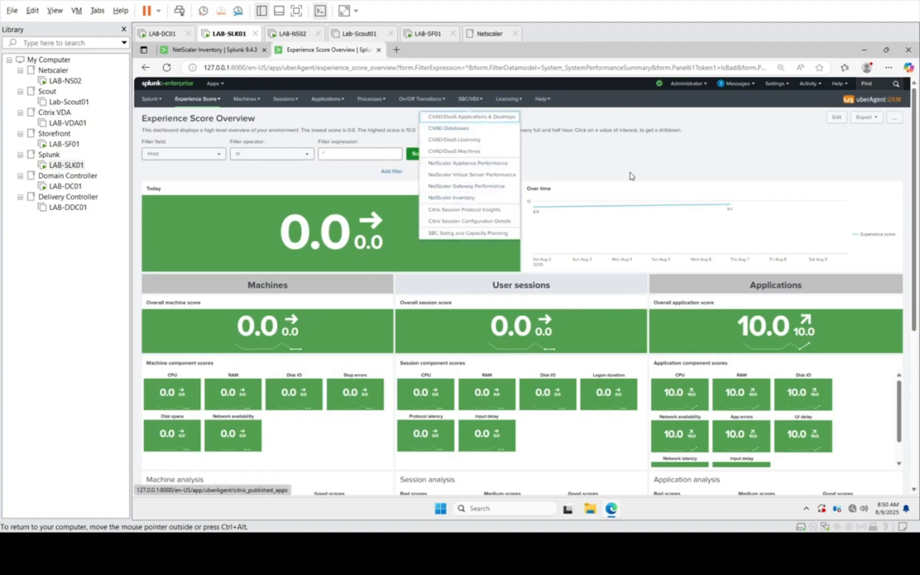
{"action": "left_click", "coordinate": [638, 171]}
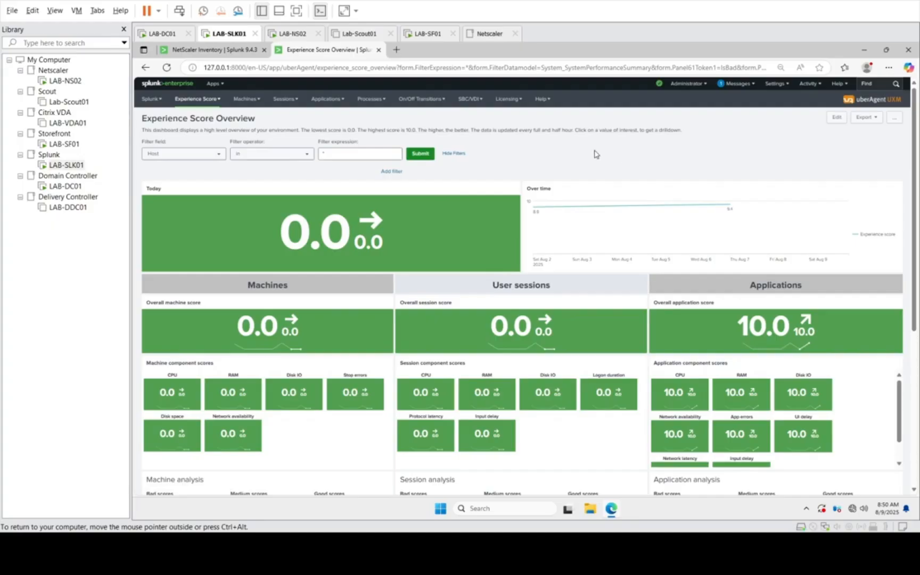
{"action": "left_click", "coordinate": [471, 99]}
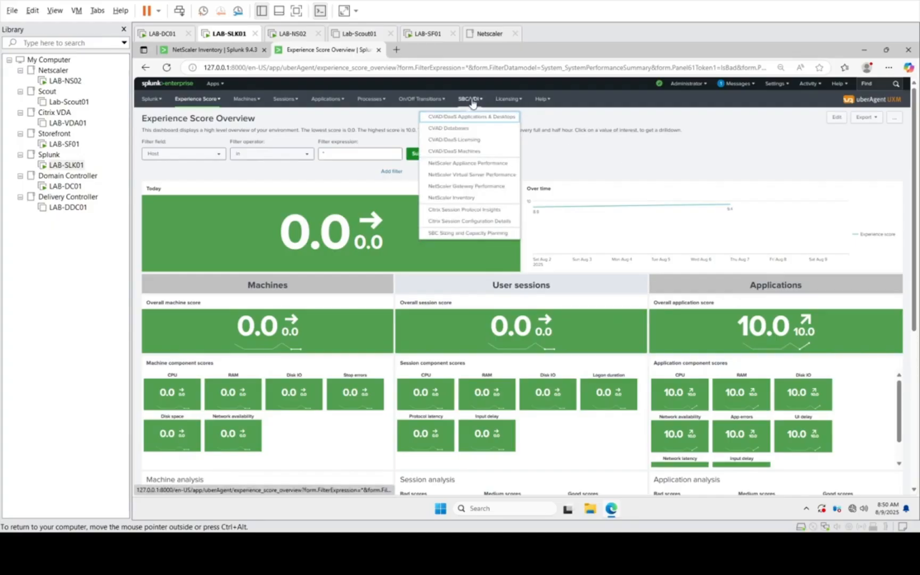
{"action": "left_click", "coordinate": [214, 83]}
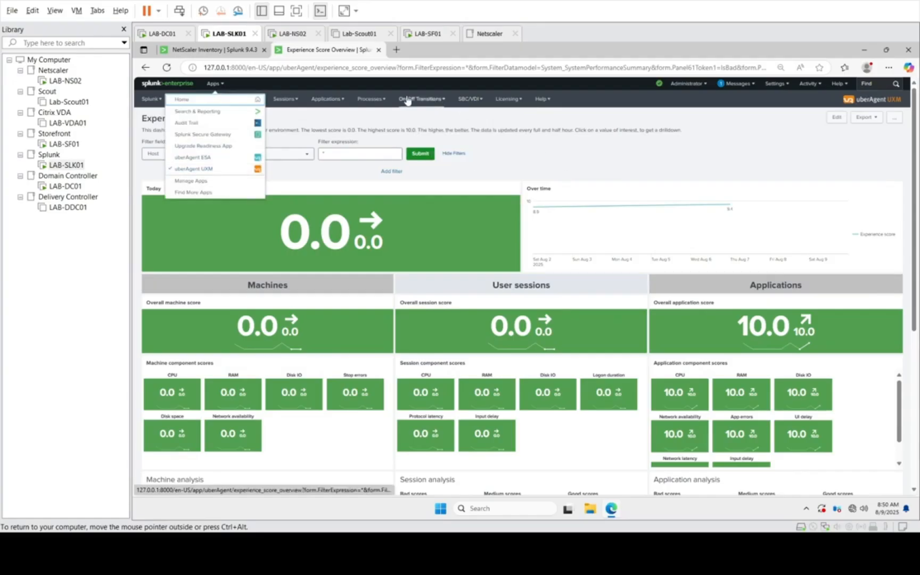
{"action": "left_click", "coordinate": [470, 99]}
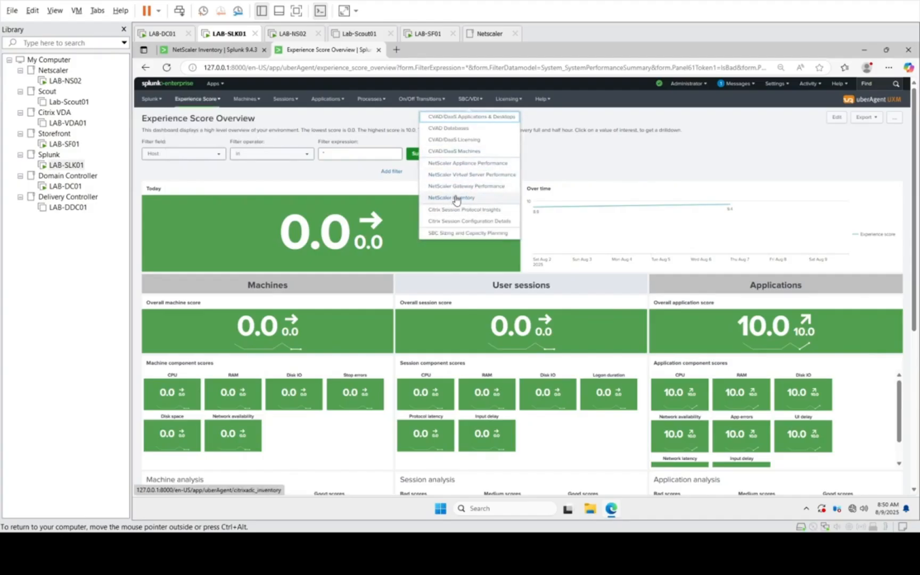
{"action": "left_click", "coordinate": [456, 200]}
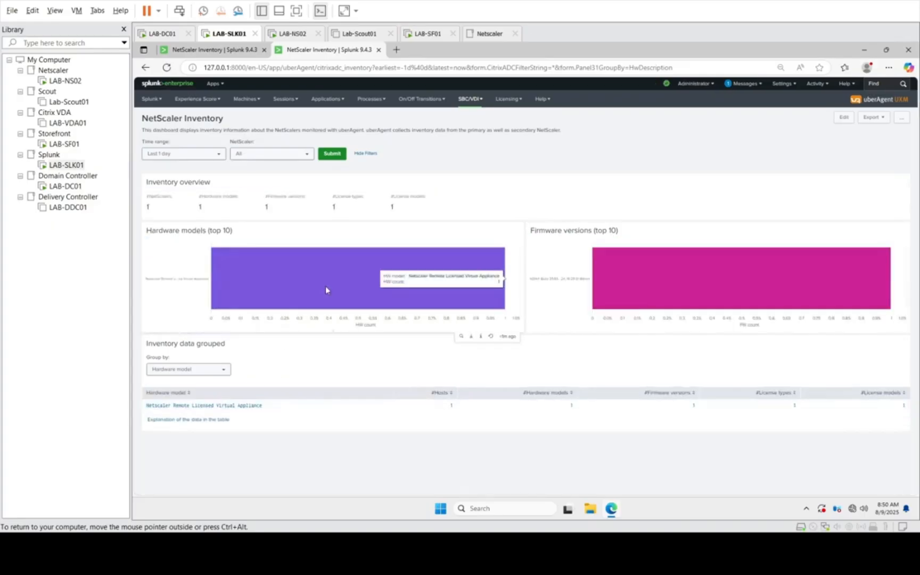
Step: List the NetScalers in the Netscaler Remote Licensed Virtual Appliance group and examine the inventory details of LAB-NS02
{"action": "left_click", "coordinate": [228, 408]}
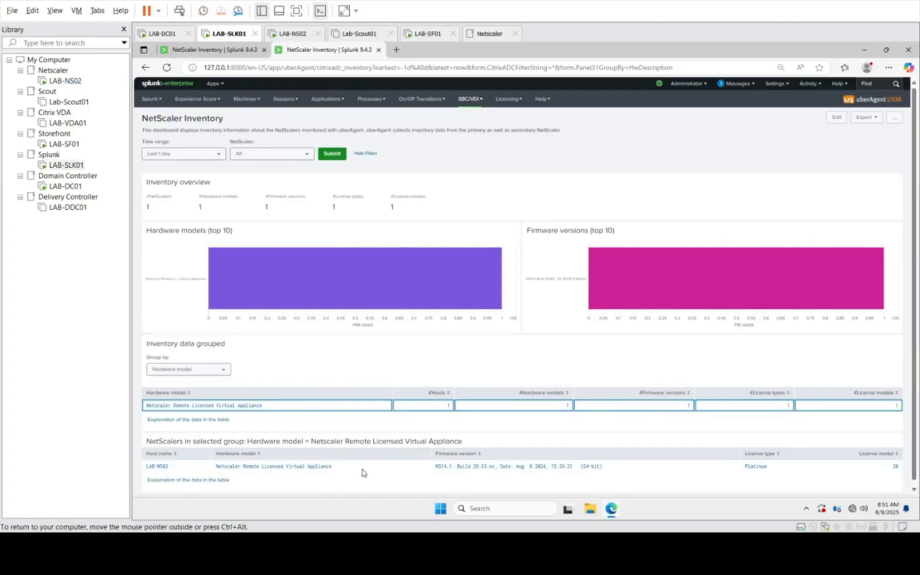
{"action": "left_click", "coordinate": [171, 469]}
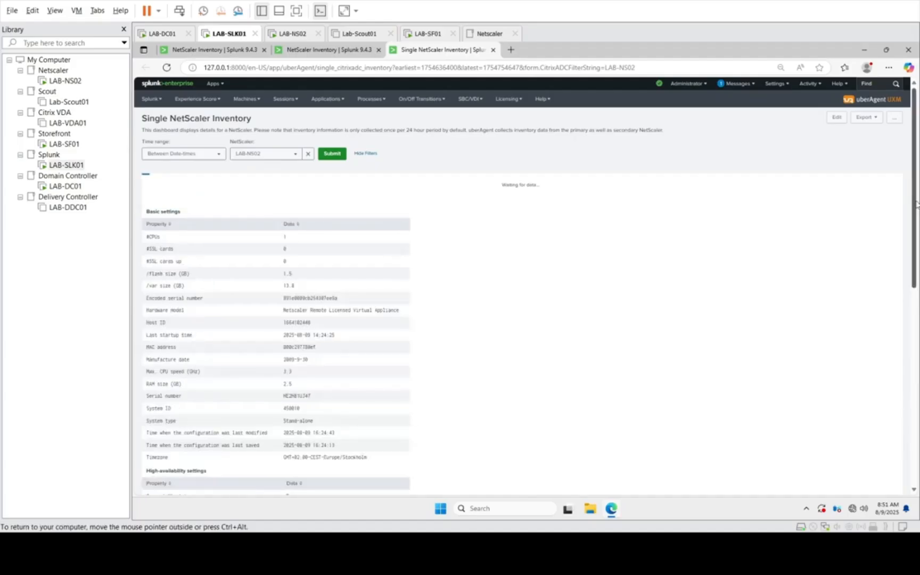
{"action": "left_click_drag", "start_coordinate": [917, 207], "coordinate": [911, 455]}
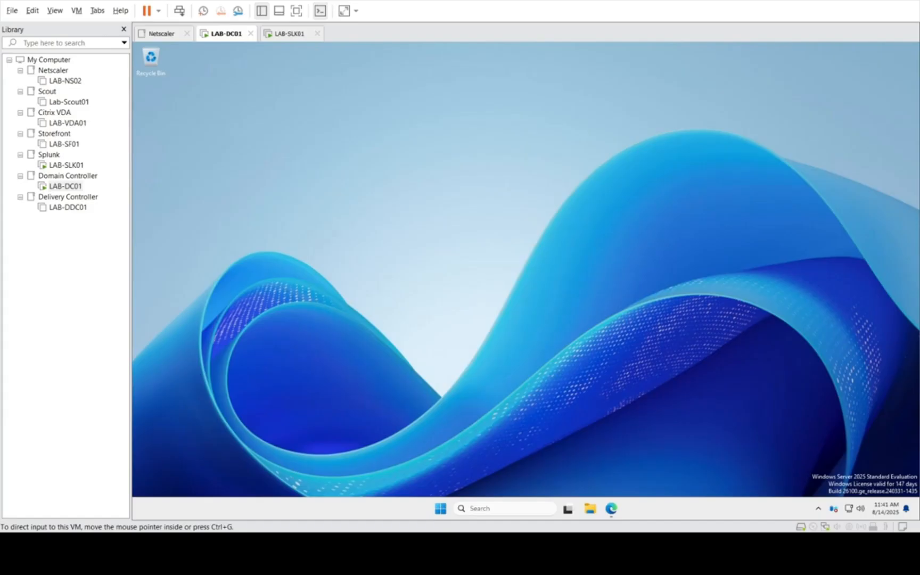
Step: Switch to the LAB-SLK01 virtual machine and look over the application and browser dashboards available in uberAgent UXM
{"action": "left_click", "coordinate": [66, 165]}
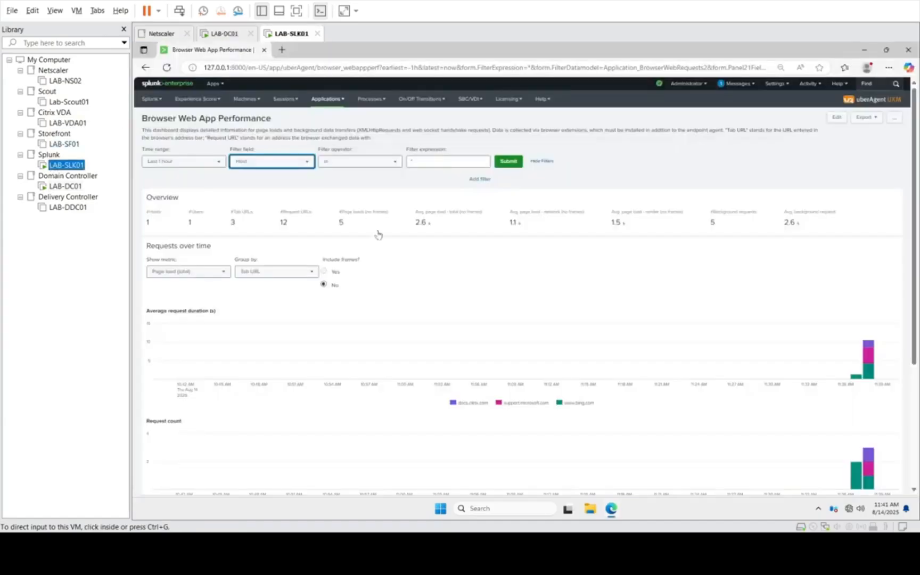
{"action": "left_click", "coordinate": [327, 100]}
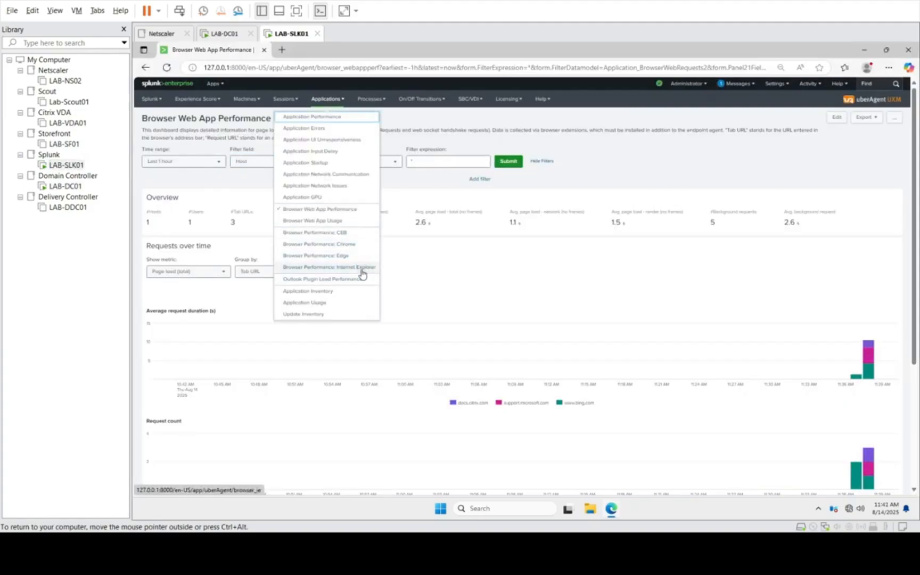
{"action": "left_click", "coordinate": [483, 272]}
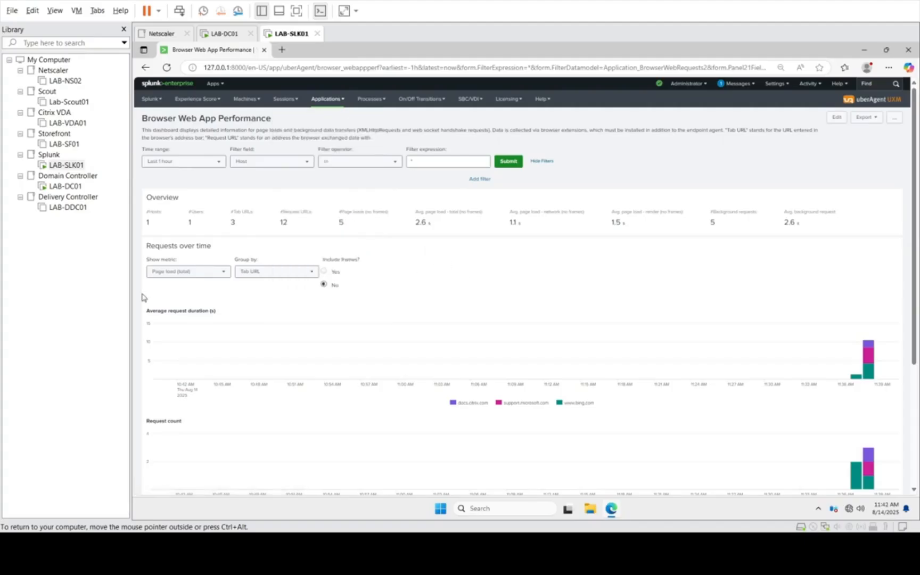
Step: Switch to the LAB-DC01 virtual machine and review the Edge extension installation documentation alongside uberAgent's Chrome Web Store page
{"action": "left_click", "coordinate": [79, 186]}
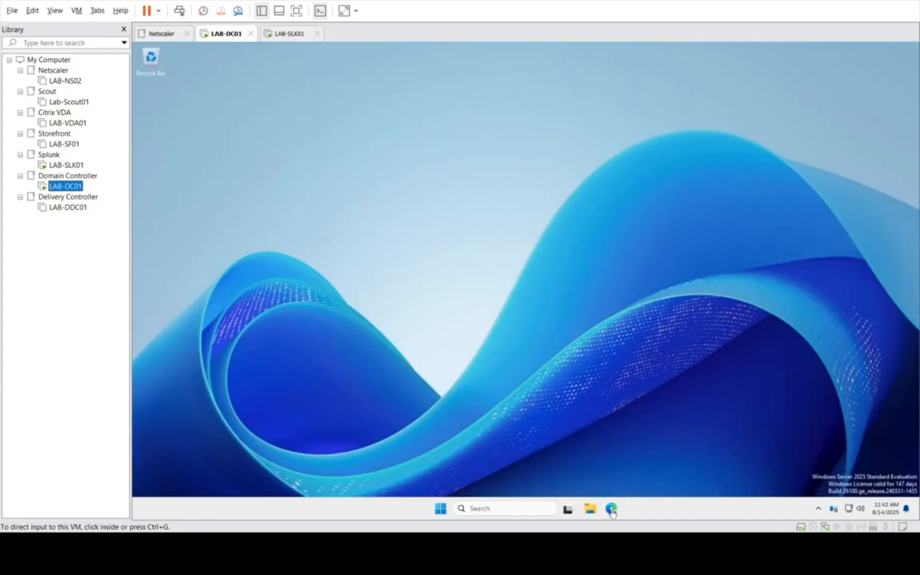
{"action": "mouse_move", "coordinate": [612, 512]}
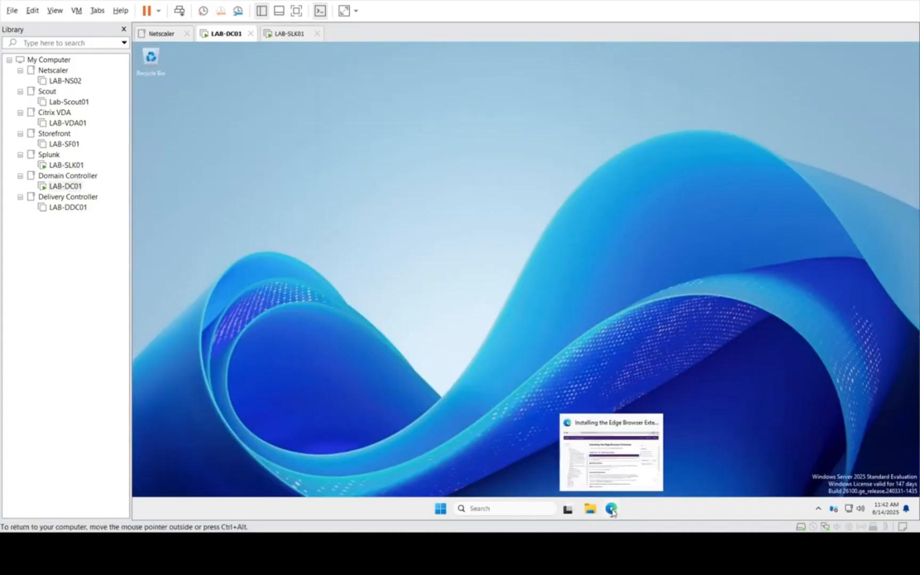
{"action": "left_click", "coordinate": [617, 466]}
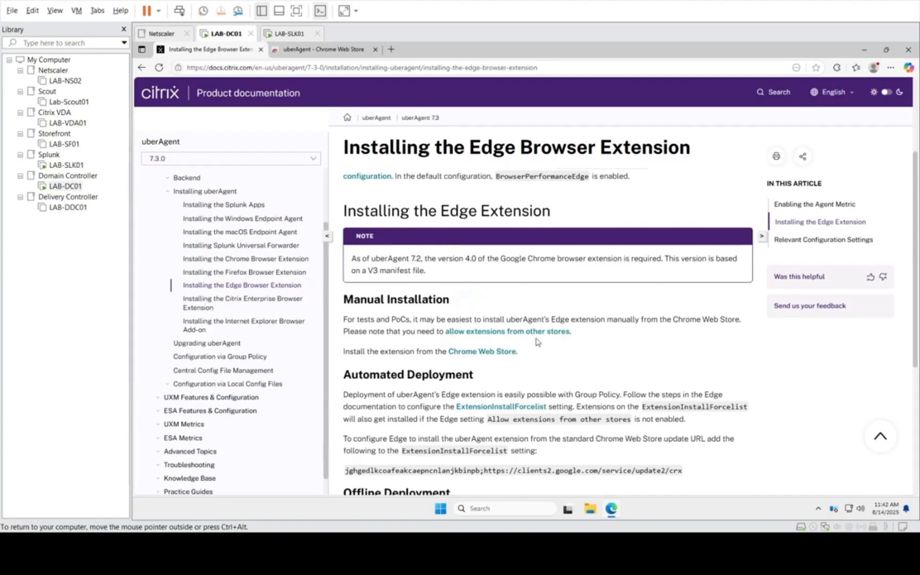
{"action": "left_click", "coordinate": [490, 352]}
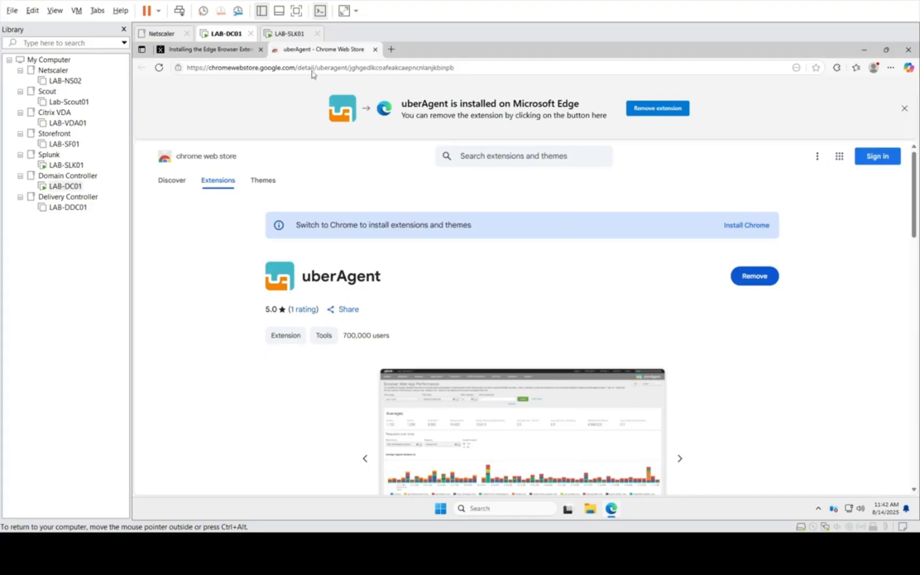
{"action": "left_click", "coordinate": [227, 51]}
{"action": "left_click", "coordinate": [327, 52]}
{"action": "left_click", "coordinate": [209, 52]}
{"action": "scroll", "coordinate": [533, 364], "scroll_direction": "down", "scroll_amount": 4}
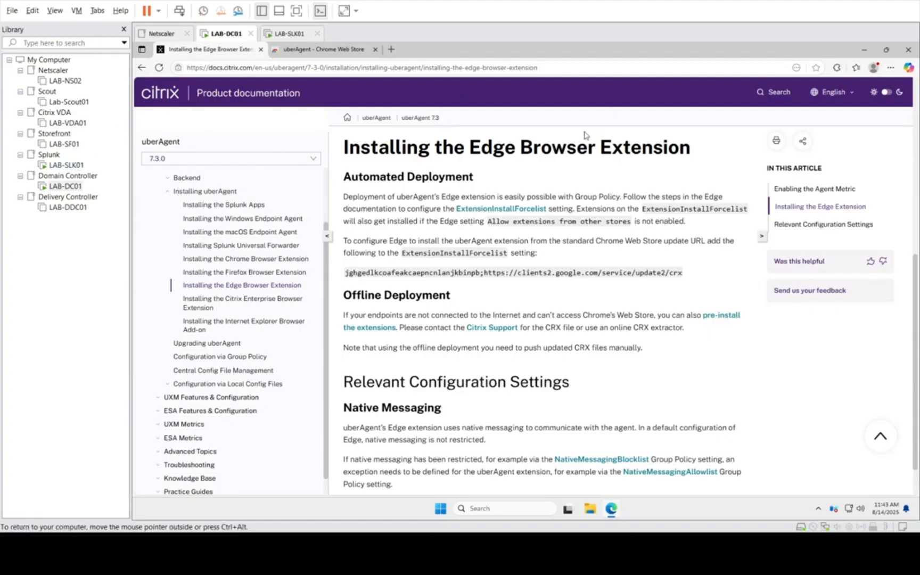
Step: Check the list of extensions installed in Edge for uberAgent
{"action": "left_click", "coordinate": [891, 68]}
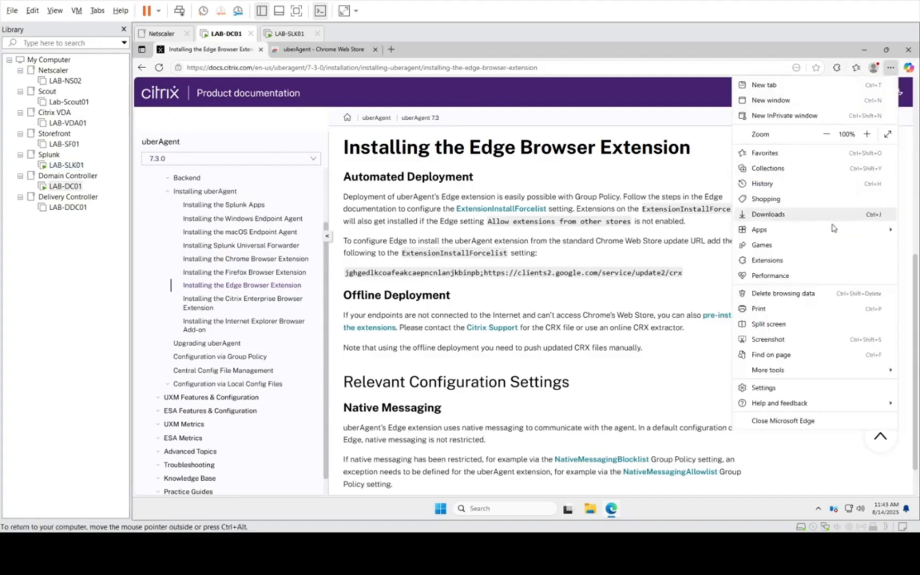
{"action": "left_click", "coordinate": [804, 263]}
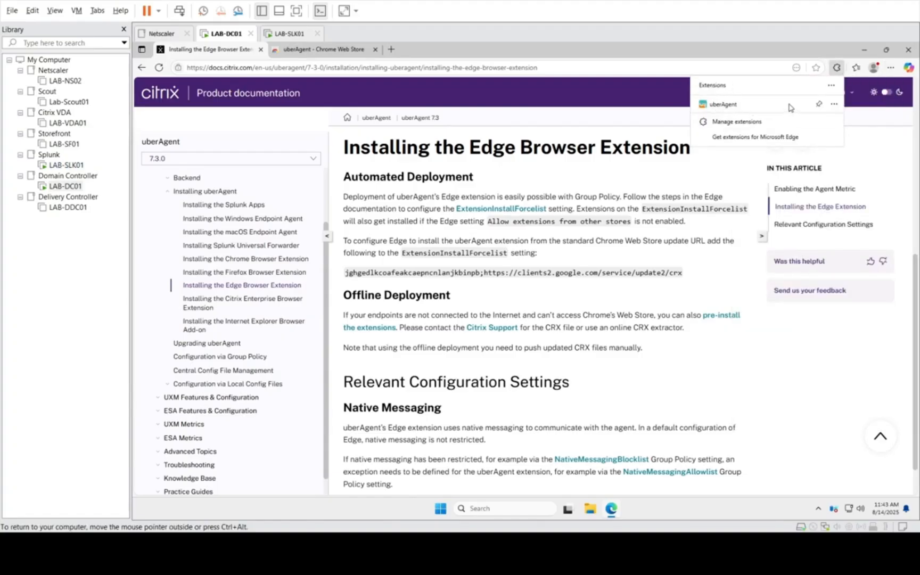
{"action": "left_click", "coordinate": [733, 159]}
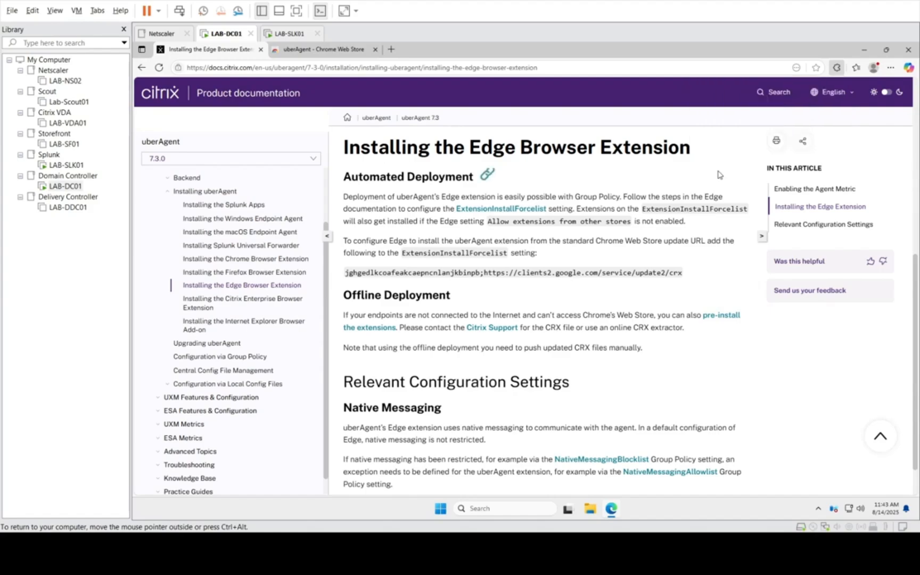
Step: Switch to the LAB-SLK01 virtual machine and set the Browser Web App Performance time range to the last 1 week
{"action": "left_click", "coordinate": [67, 165]}
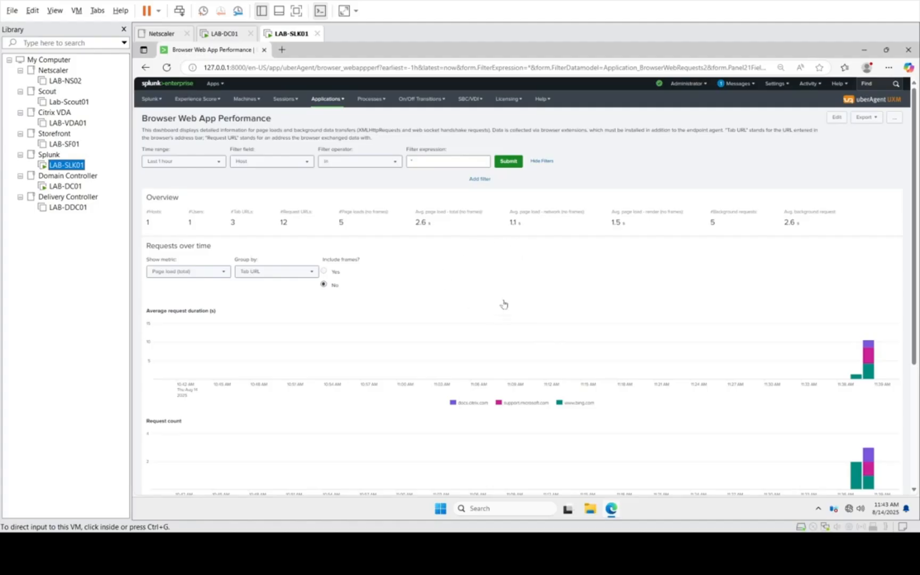
{"action": "left_click", "coordinate": [335, 101]}
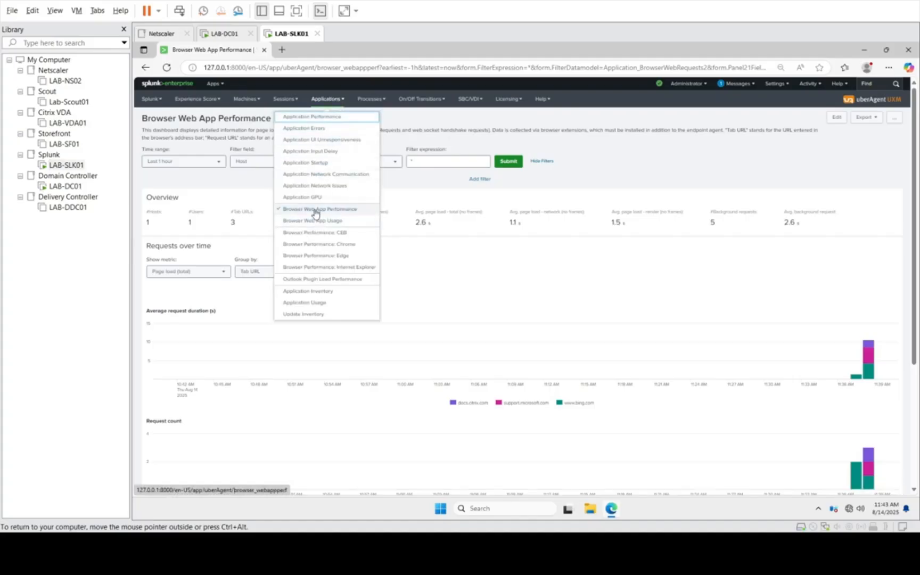
{"action": "left_click", "coordinate": [604, 182]}
{"action": "left_click", "coordinate": [163, 165]}
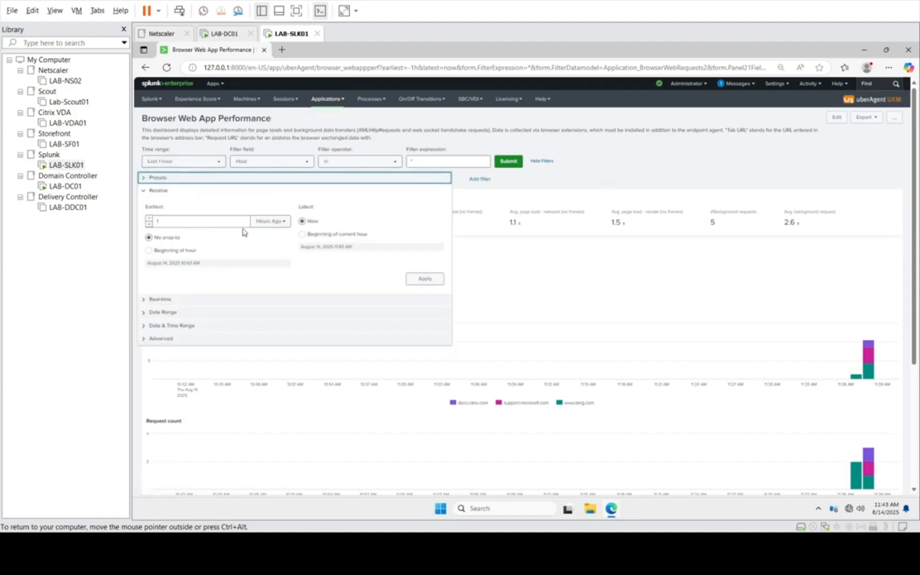
{"action": "left_click", "coordinate": [261, 223]}
{"action": "left_click", "coordinate": [272, 288]}
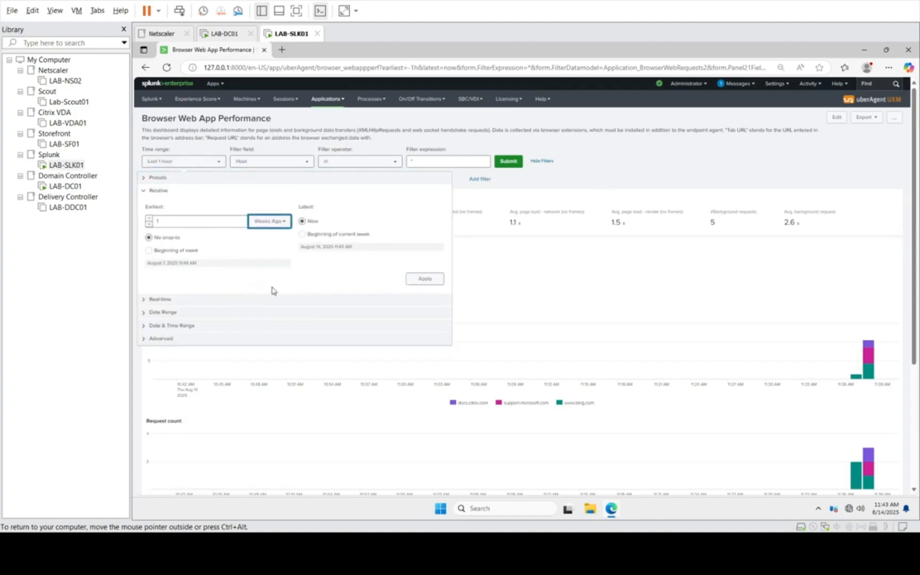
{"action": "left_click", "coordinate": [440, 283]}
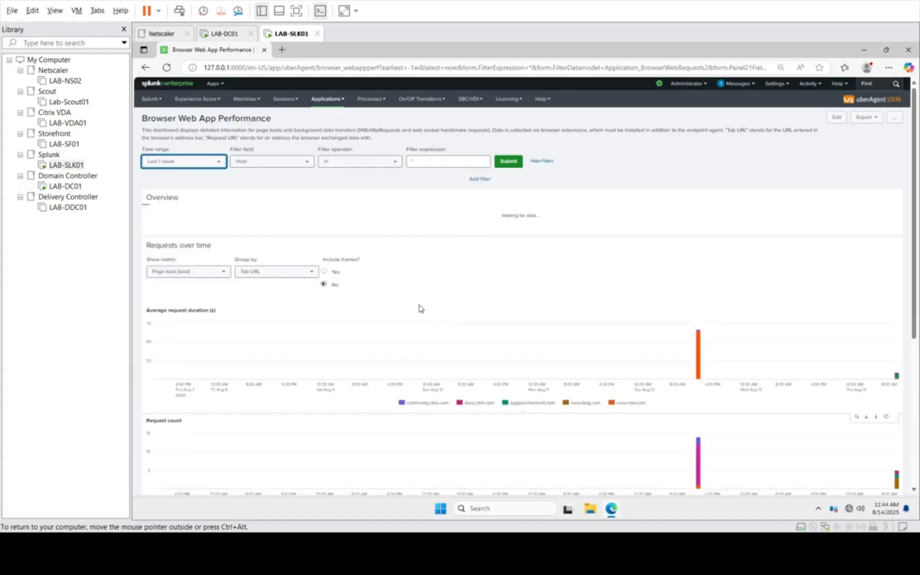
Step: Drill down into docs.citrix.com in the grouped request statistics and examine its requests by request URL
{"action": "scroll", "coordinate": [420, 308], "scroll_direction": "down", "scroll_amount": 3}
{"action": "scroll", "coordinate": [419, 308], "scroll_direction": "down", "scroll_amount": 2}
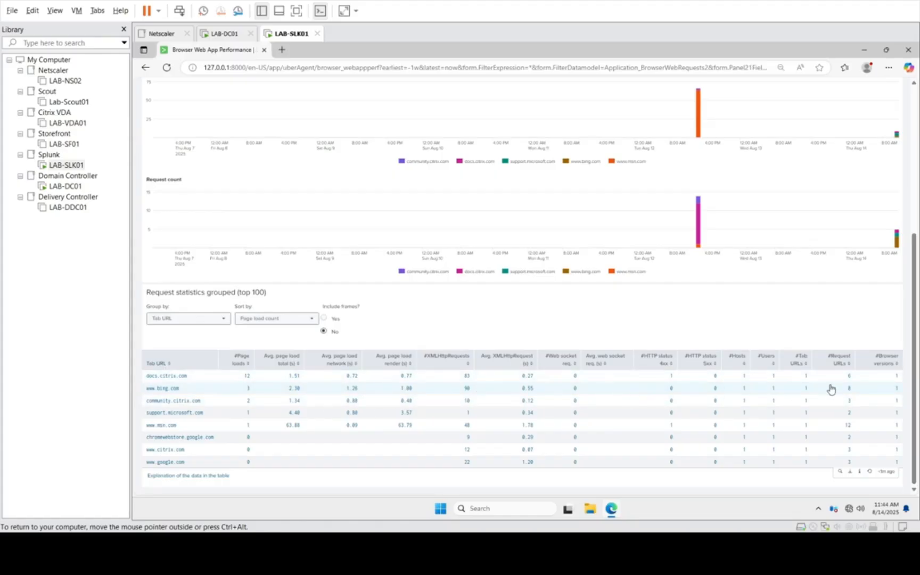
{"action": "left_click", "coordinate": [160, 380]}
{"action": "scroll", "coordinate": [320, 390], "scroll_direction": "down", "scroll_amount": 3}
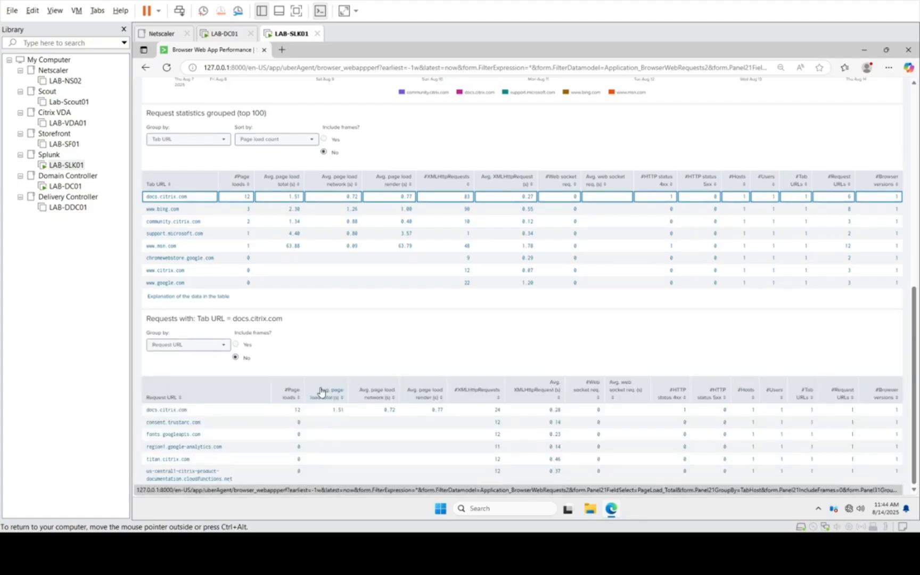
{"action": "scroll", "coordinate": [321, 392], "scroll_direction": "up", "scroll_amount": 8}
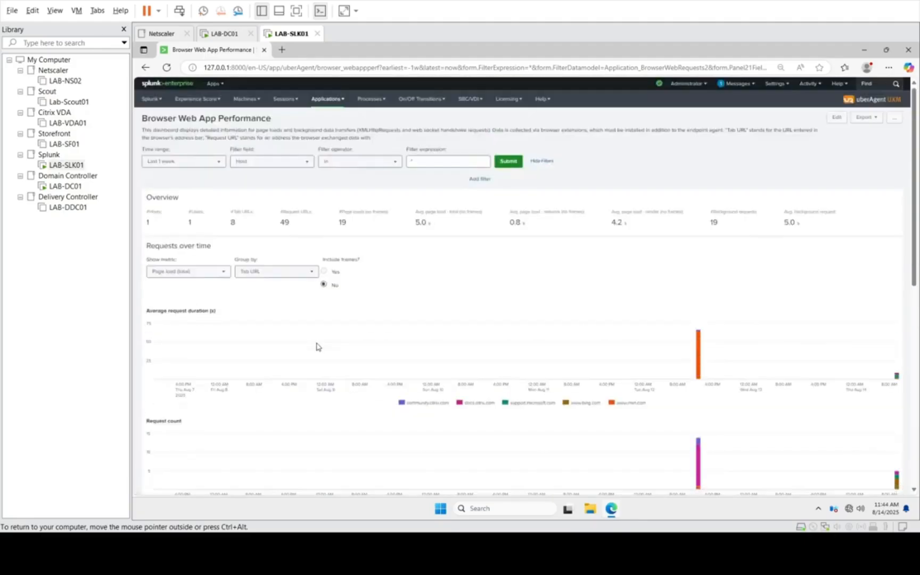
Step: Drill down into the docs.citrix.com request URL and examine its page loads over time along with the other request statistics
{"action": "left_click", "coordinate": [328, 99]}
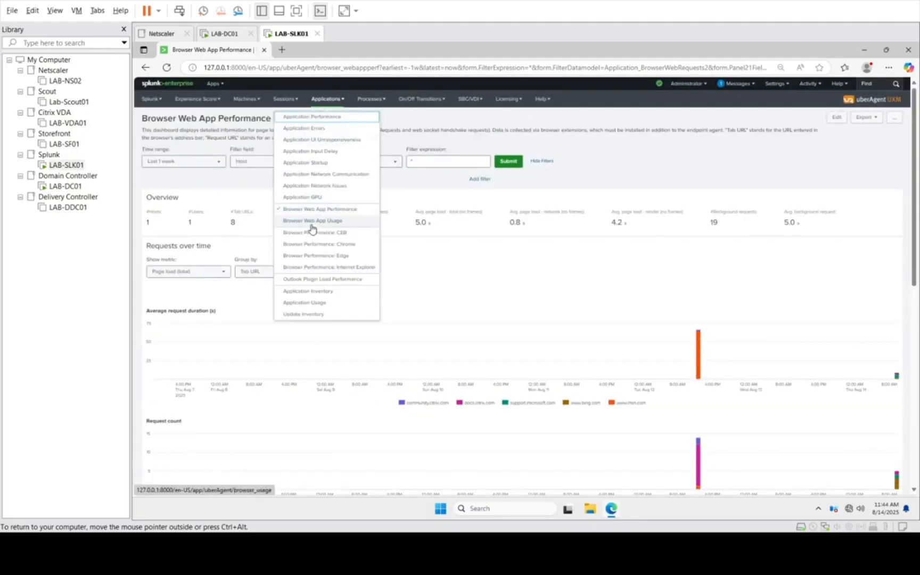
{"action": "scroll", "coordinate": [511, 268], "scroll_direction": "down", "scroll_amount": 10}
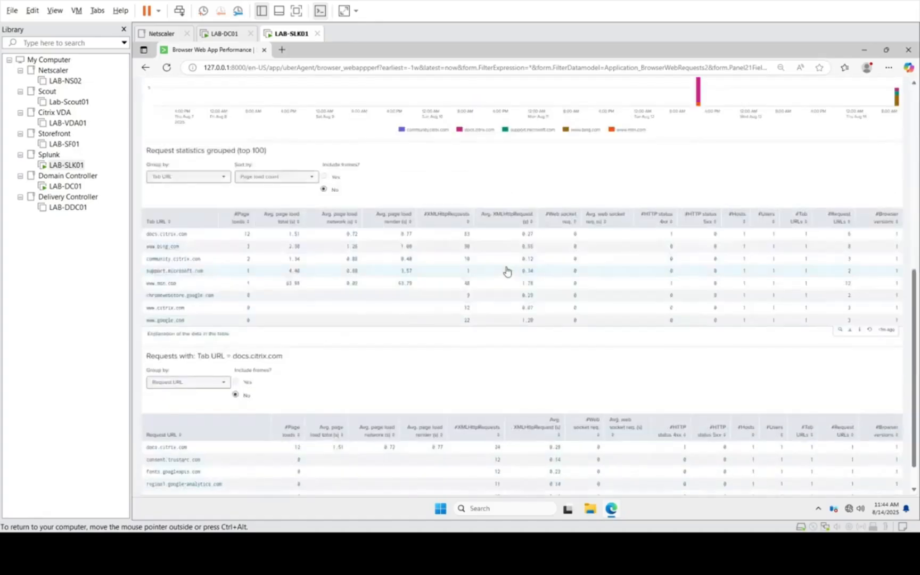
{"action": "left_click", "coordinate": [179, 412]}
{"action": "scroll", "coordinate": [261, 414], "scroll_direction": "down", "scroll_amount": 2}
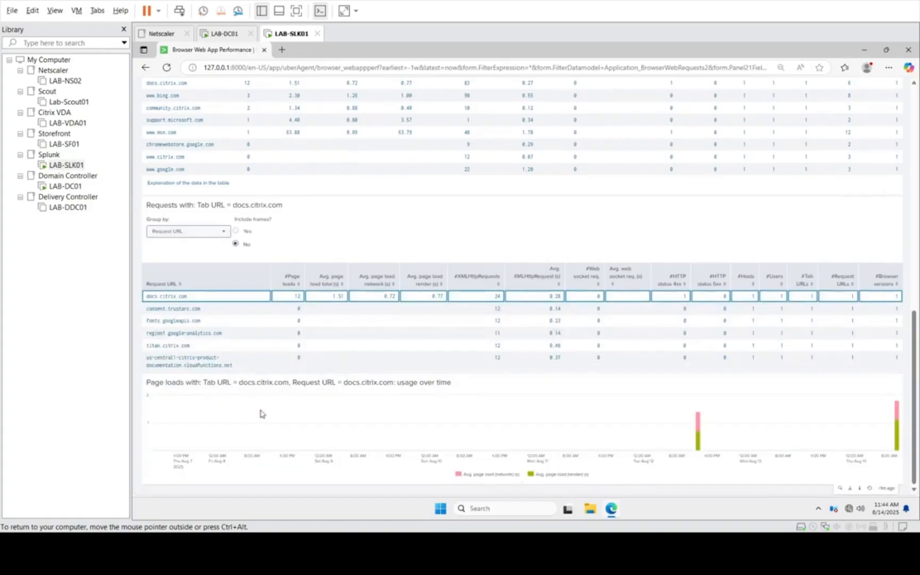
{"action": "scroll", "coordinate": [261, 414], "scroll_direction": "up", "scroll_amount": 12}
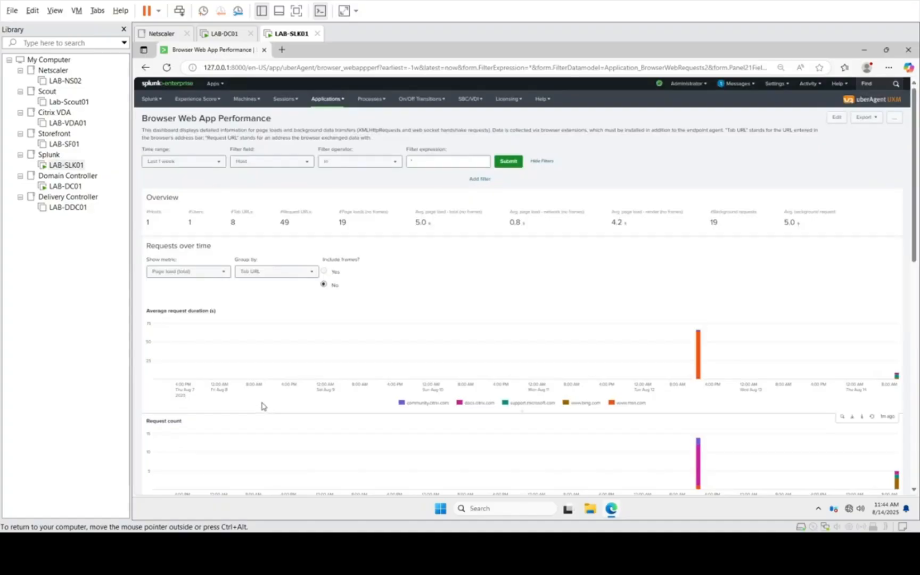
{"action": "scroll", "coordinate": [626, 353], "scroll_direction": "down", "scroll_amount": 10}
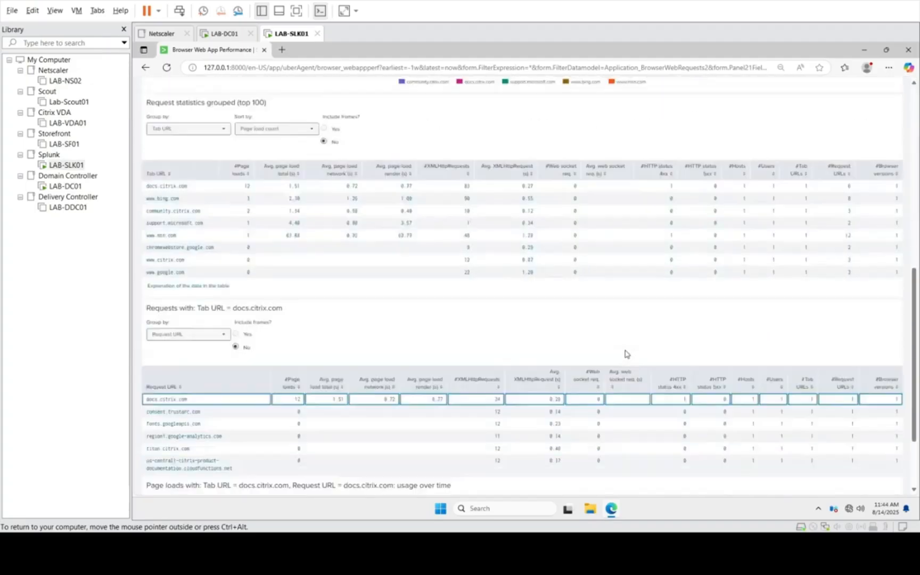
{"action": "scroll", "coordinate": [626, 353], "scroll_direction": "down", "scroll_amount": 1}
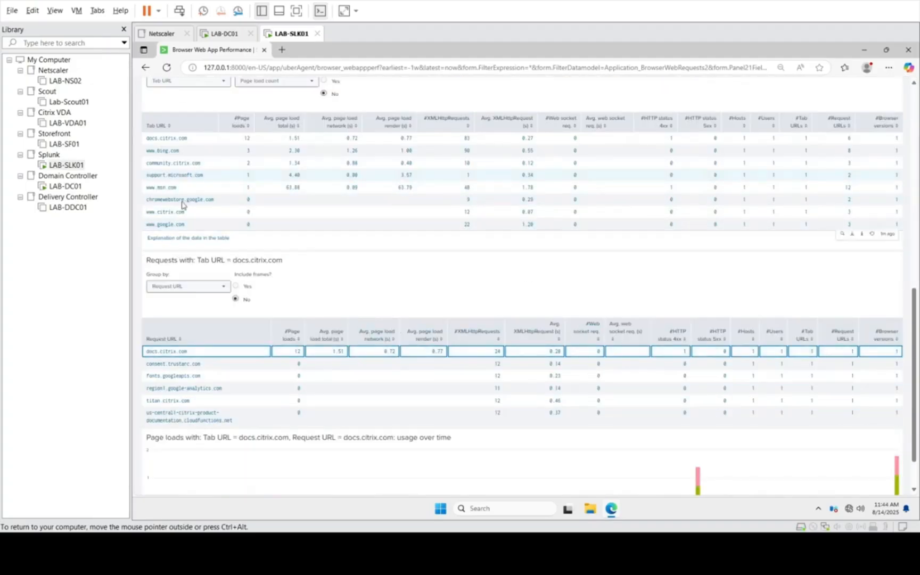
{"action": "scroll", "coordinate": [390, 254], "scroll_direction": "up", "scroll_amount": 12}
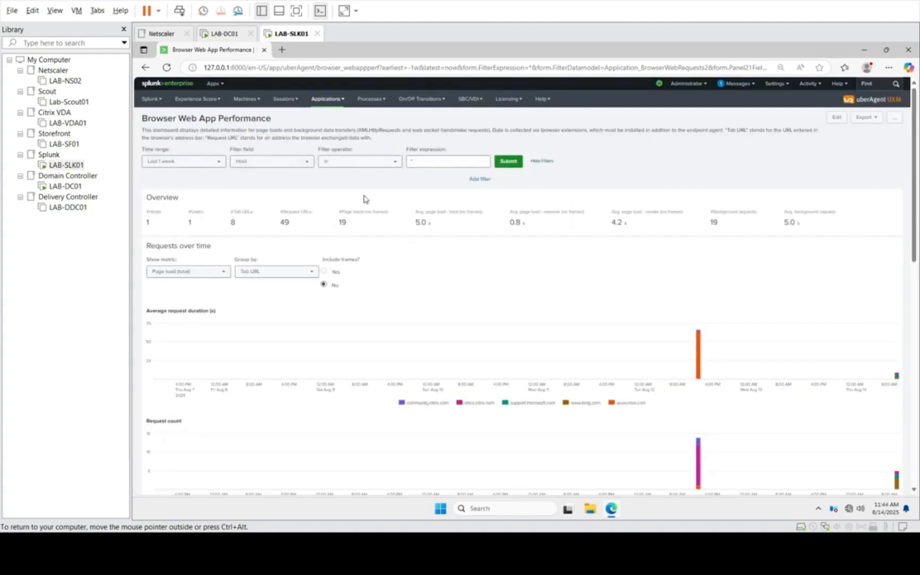
Step: Open the Browser Web App Usage dashboard and examine the foreground web apps, users, hosts and web app usage table
{"action": "left_click", "coordinate": [327, 103]}
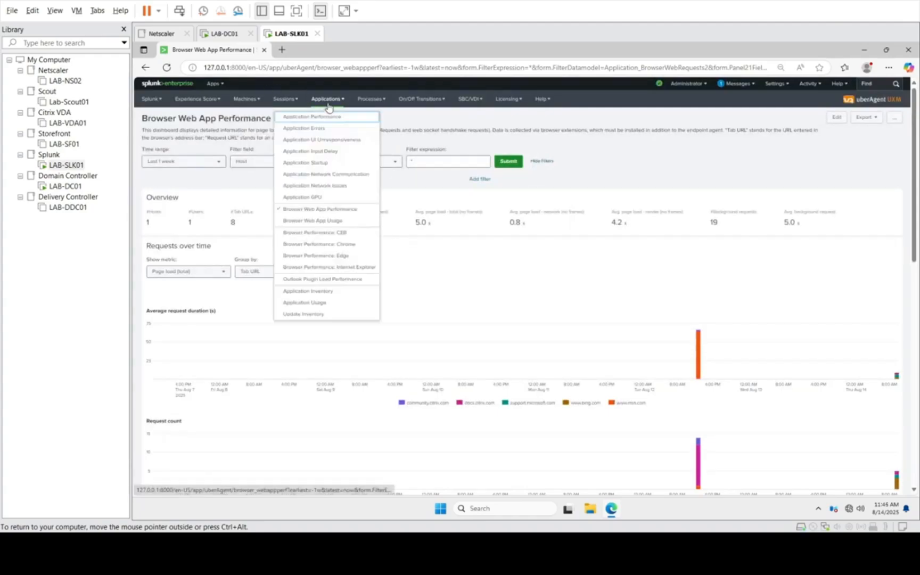
{"action": "left_click", "coordinate": [314, 222]}
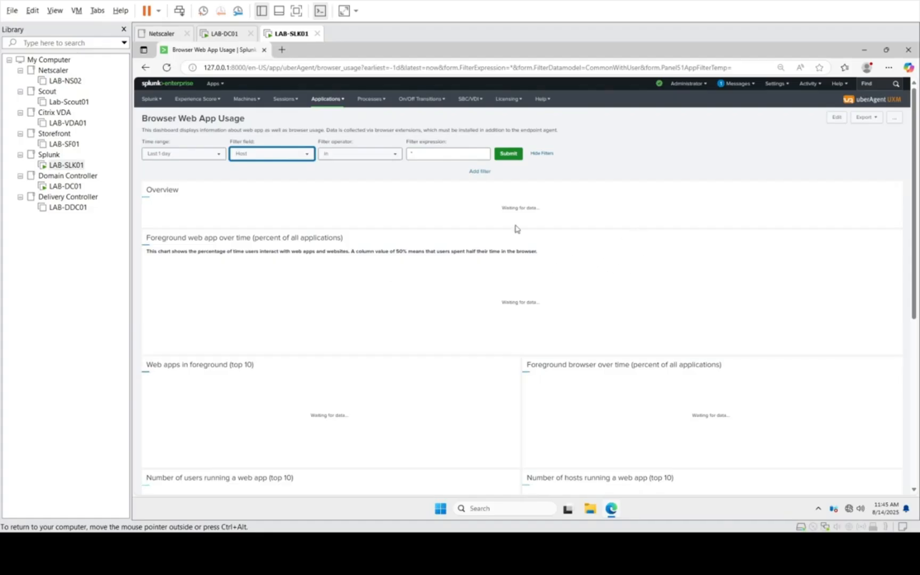
{"action": "scroll", "coordinate": [601, 318], "scroll_direction": "down", "scroll_amount": 3}
{"action": "scroll", "coordinate": [602, 317], "scroll_direction": "down", "scroll_amount": 2}
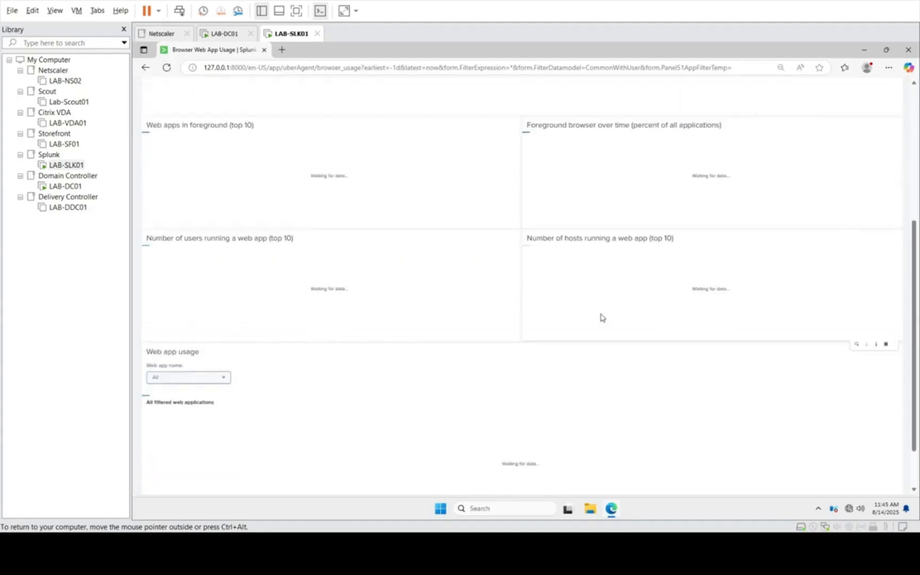
{"action": "scroll", "coordinate": [601, 318], "scroll_direction": "up", "scroll_amount": 5}
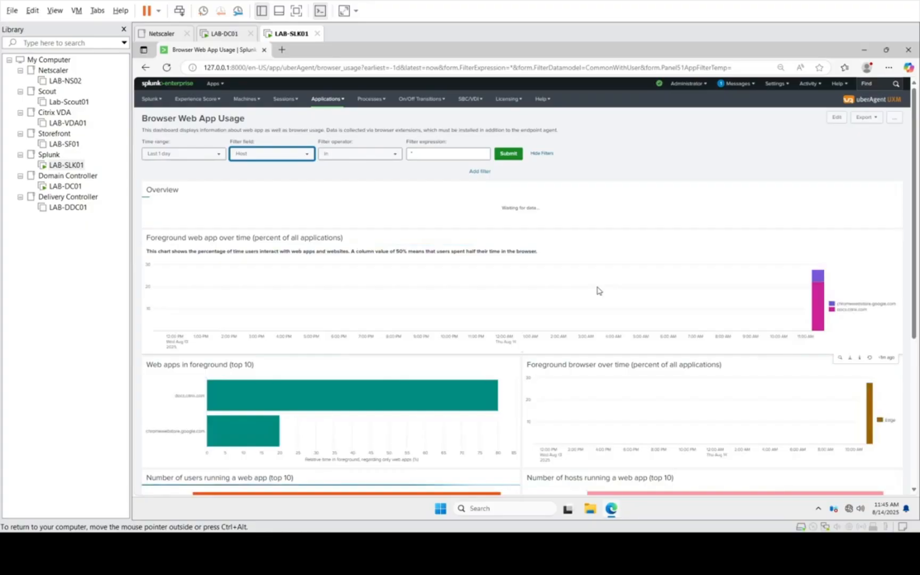
{"action": "scroll", "coordinate": [599, 290], "scroll_direction": "down", "scroll_amount": 2}
{"action": "mouse_move", "coordinate": [247, 335]}
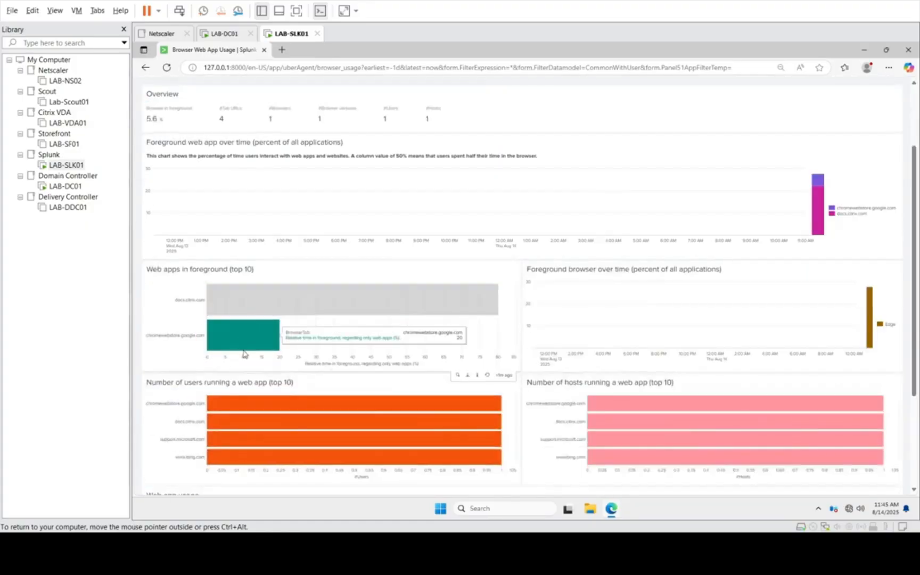
{"action": "scroll", "coordinate": [359, 371], "scroll_direction": "down", "scroll_amount": 1}
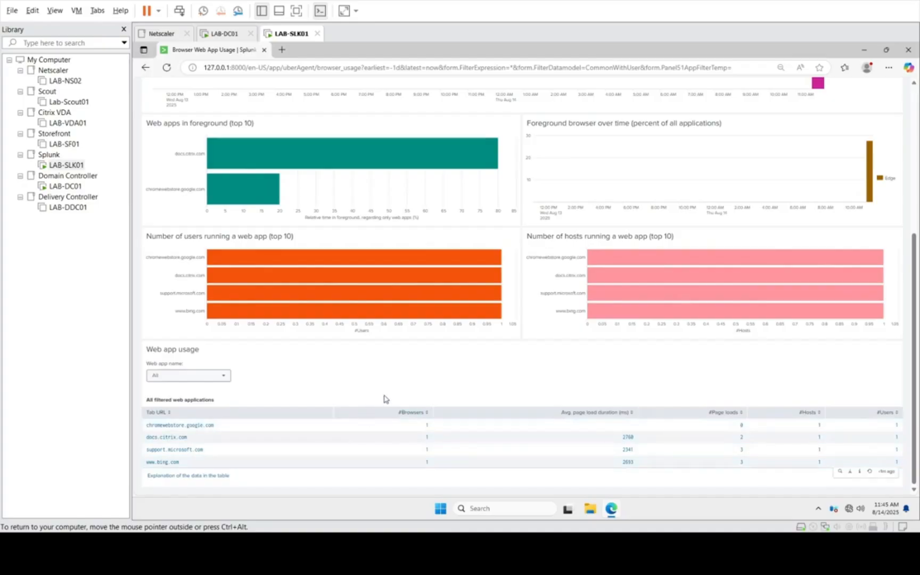
{"action": "scroll", "coordinate": [386, 399], "scroll_direction": "up", "scroll_amount": 5}
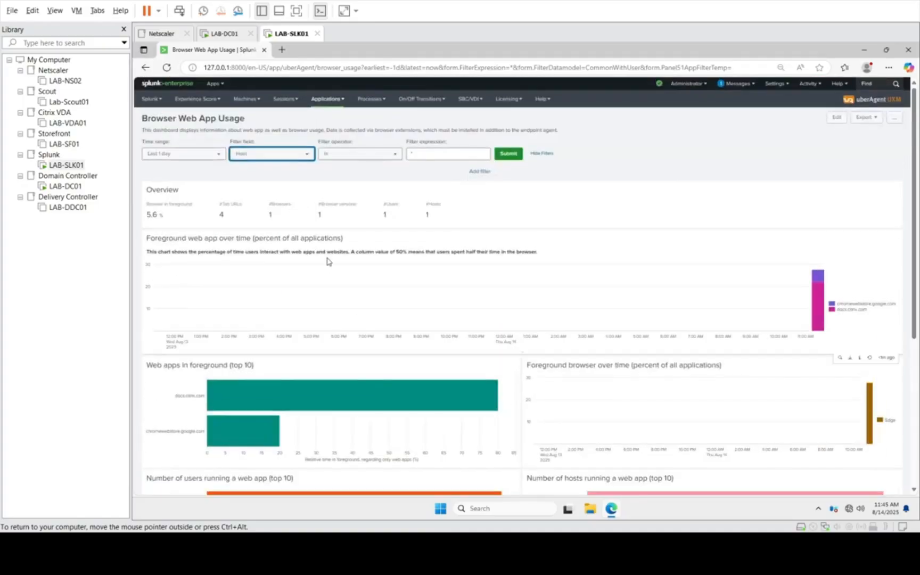
Step: Open the Browser Performance: Edge dashboard and examine CPU, memory, IOPS and network usage per process type
{"action": "left_click", "coordinate": [327, 100]}
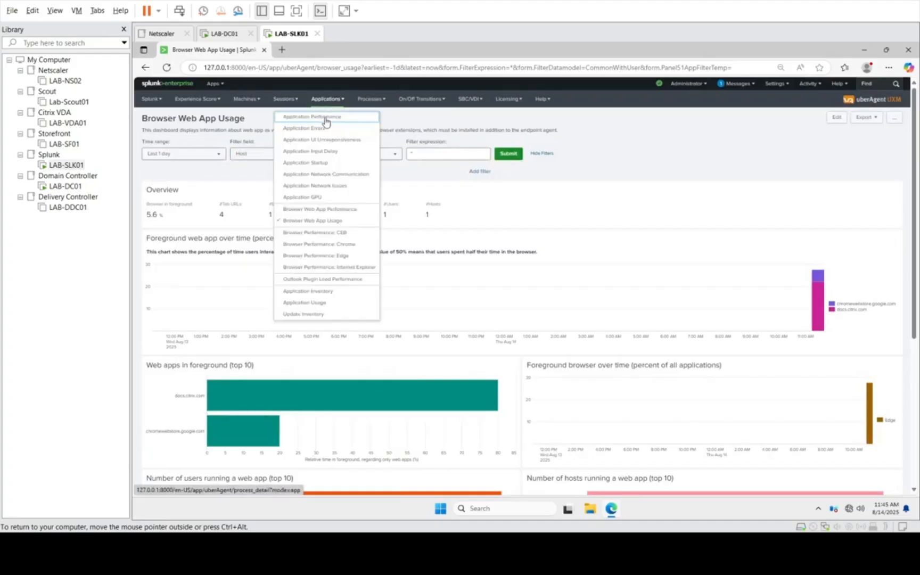
{"action": "left_click", "coordinate": [350, 256]}
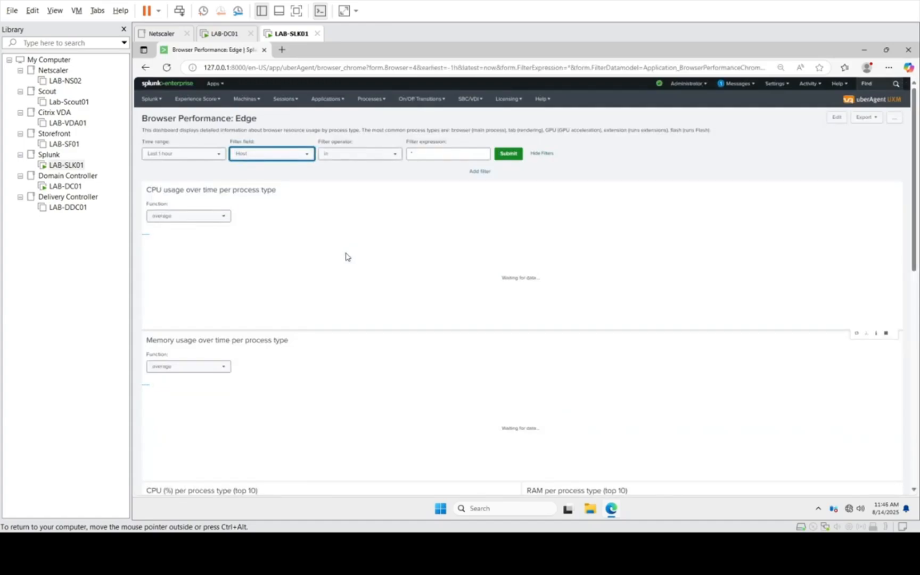
{"action": "scroll", "coordinate": [346, 257], "scroll_direction": "down", "scroll_amount": 6}
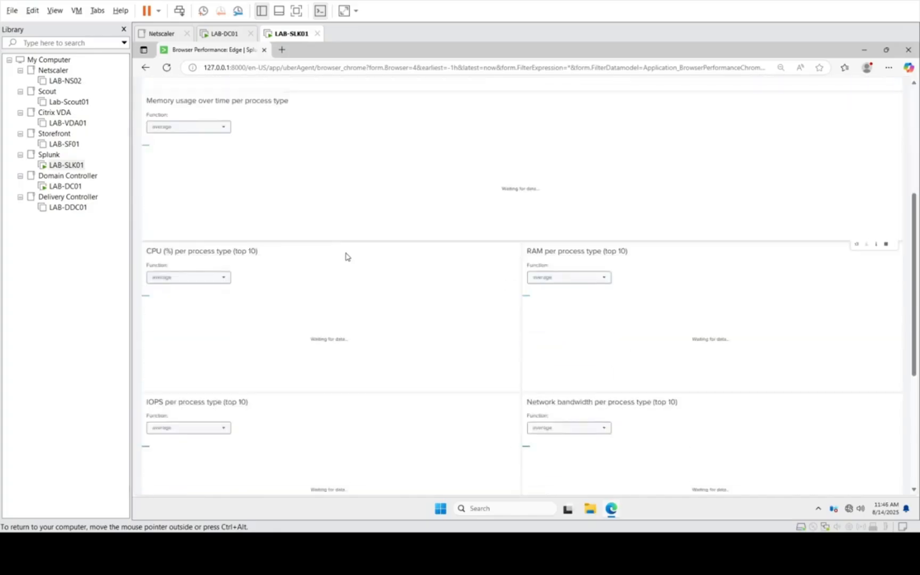
{"action": "scroll", "coordinate": [346, 257], "scroll_direction": "up", "scroll_amount": 6}
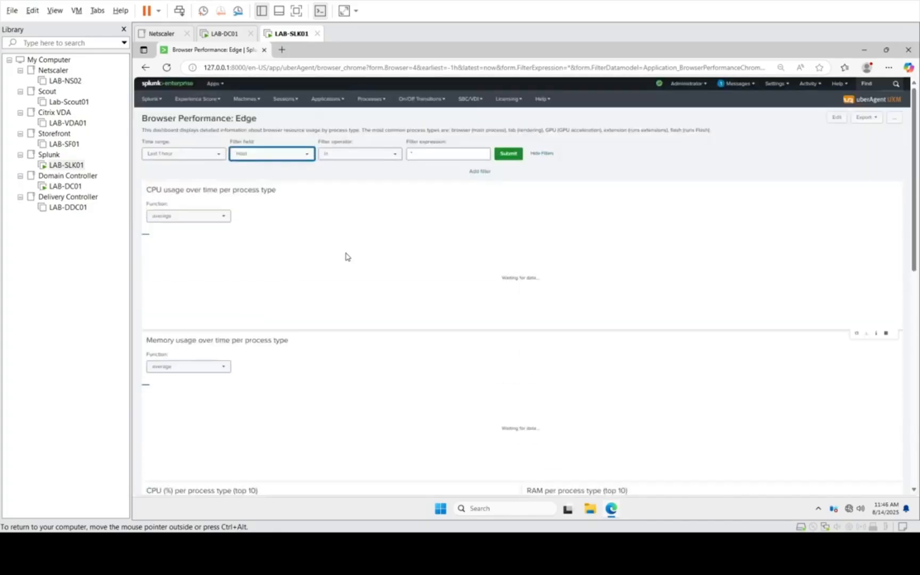
{"action": "scroll", "coordinate": [346, 257], "scroll_direction": "down", "scroll_amount": 2}
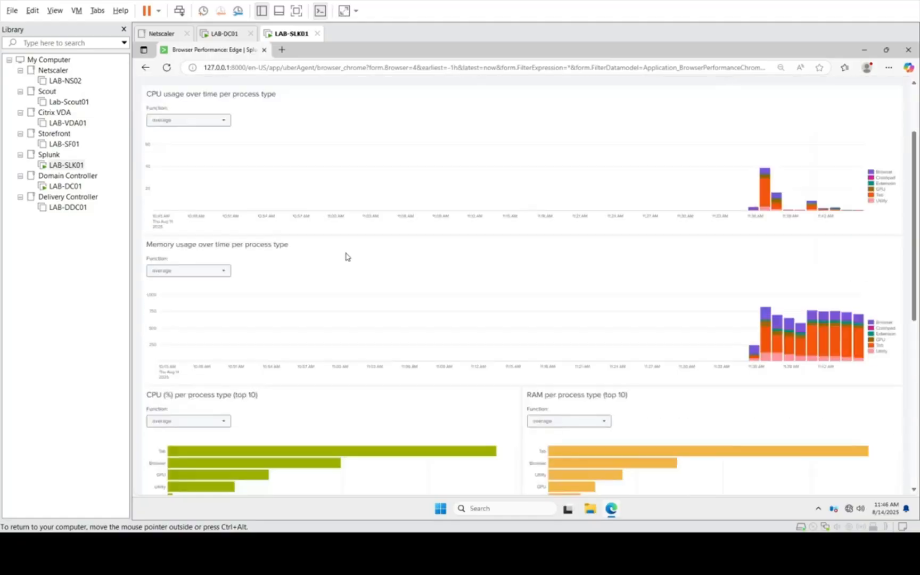
{"action": "scroll", "coordinate": [390, 349], "scroll_direction": "down", "scroll_amount": 5}
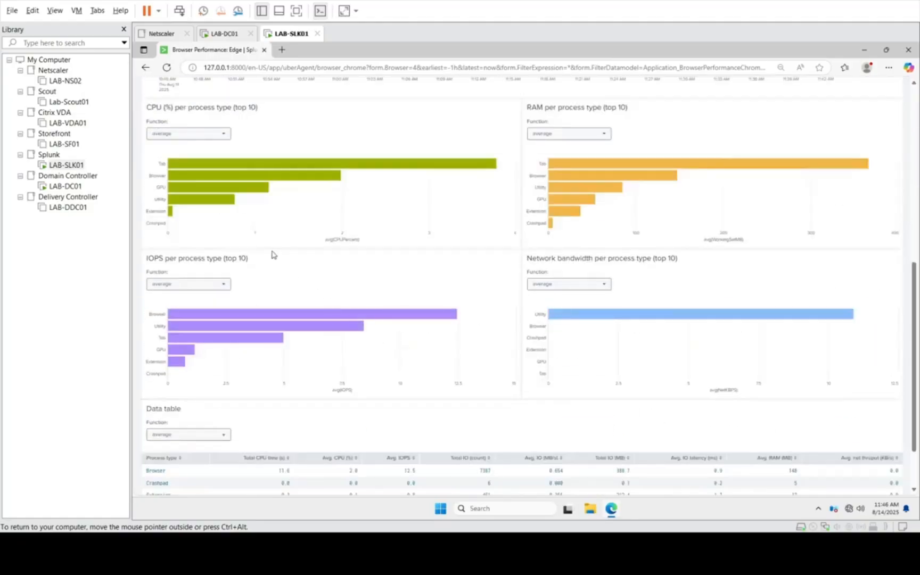
{"action": "scroll", "coordinate": [339, 320], "scroll_direction": "down", "scroll_amount": 1}
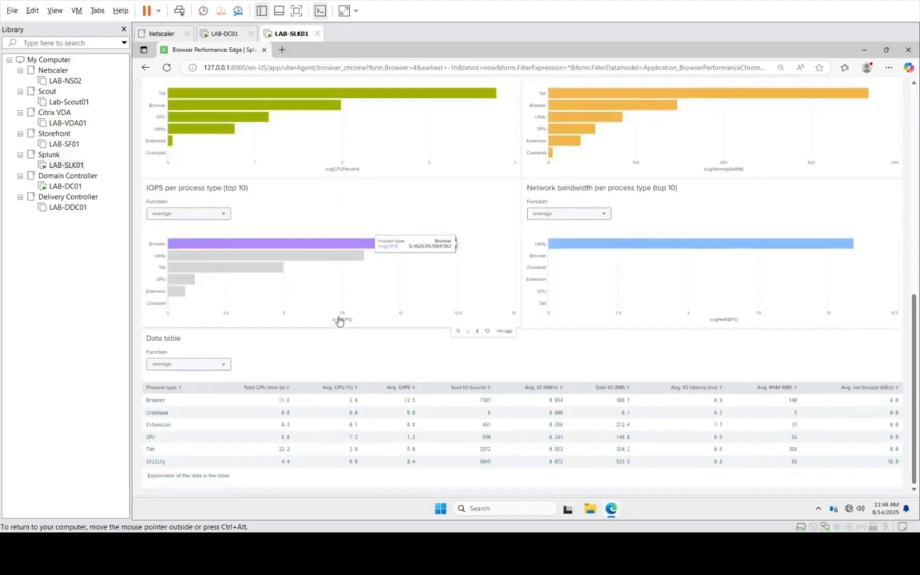
{"action": "scroll", "coordinate": [339, 319], "scroll_direction": "up", "scroll_amount": 6}
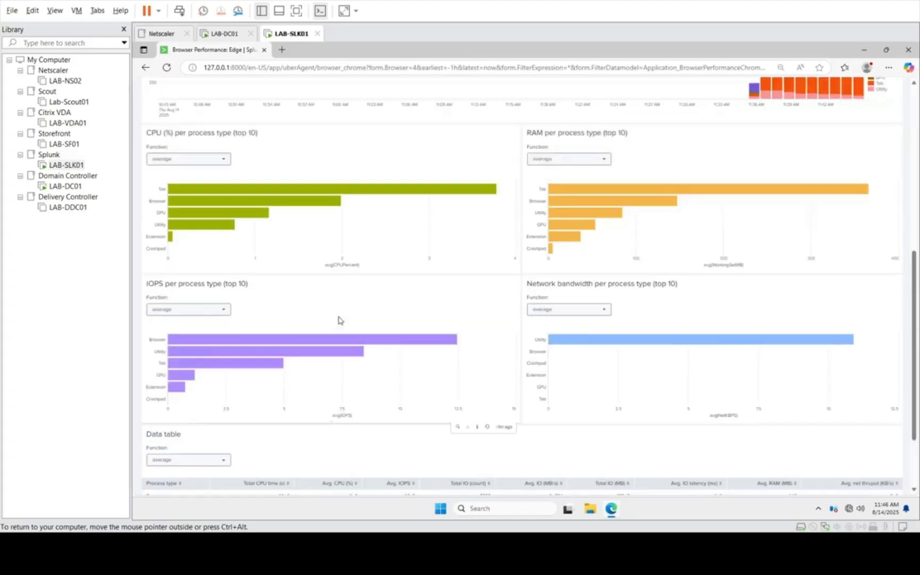
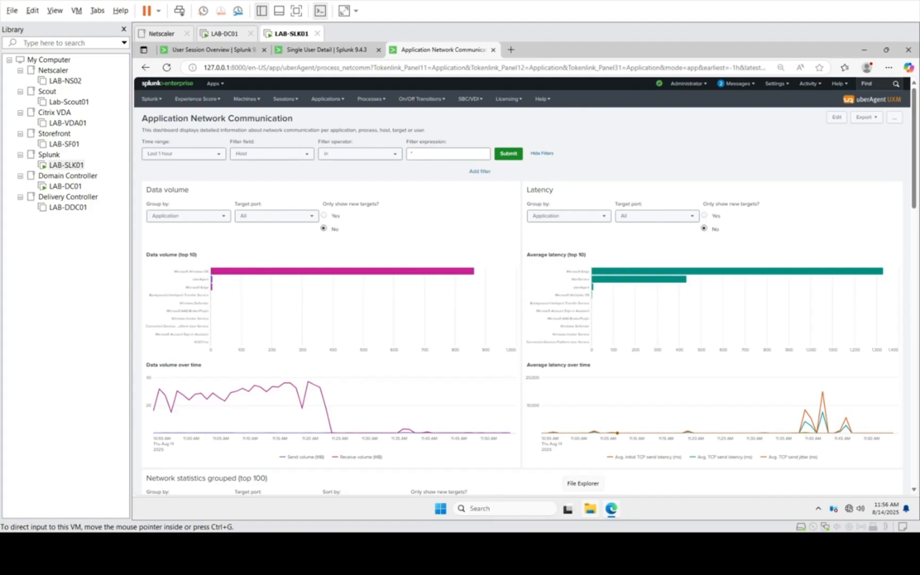
Step: Open the Experience Score Overview dashboard and examine the overall, machine, user session and application scores
{"action": "left_click", "coordinate": [210, 100]}
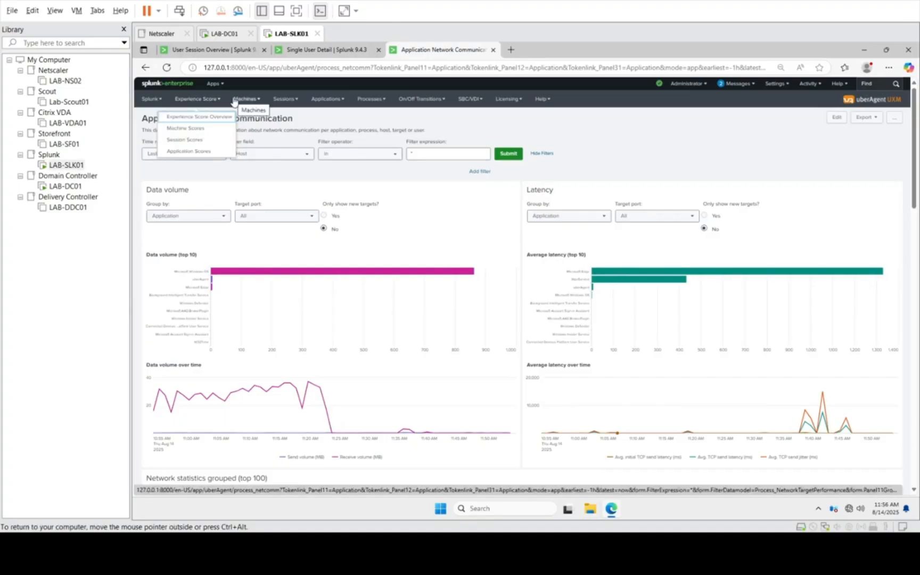
{"action": "left_click", "coordinate": [195, 116]}
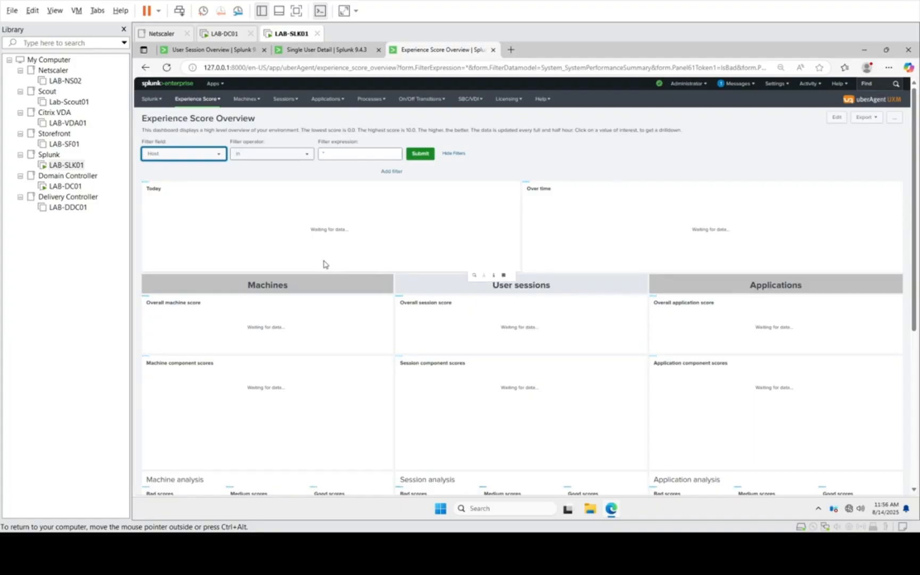
{"action": "scroll", "coordinate": [326, 264], "scroll_direction": "down", "scroll_amount": 2}
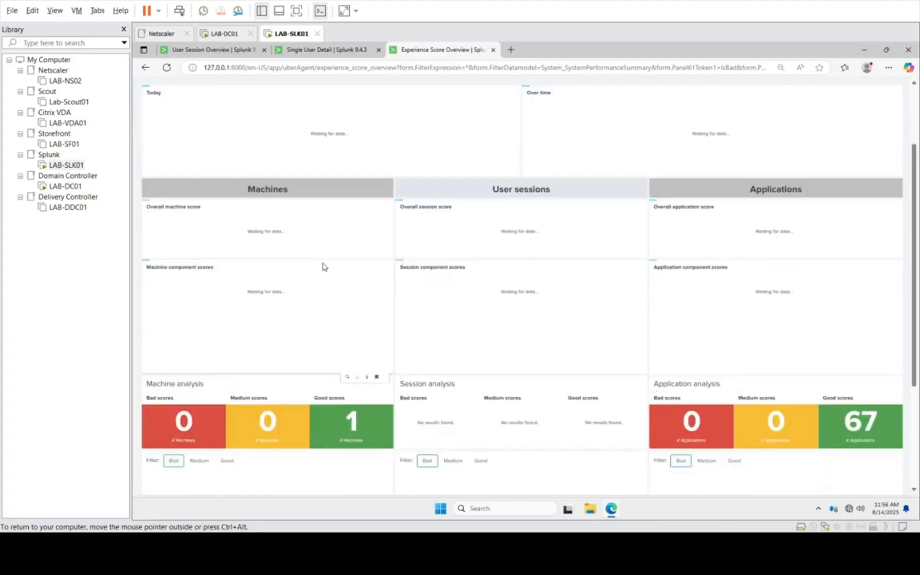
{"action": "scroll", "coordinate": [323, 265], "scroll_direction": "up", "scroll_amount": 2}
{"action": "scroll", "coordinate": [322, 266], "scroll_direction": "down", "scroll_amount": 4}
{"action": "scroll", "coordinate": [322, 268], "scroll_direction": "down", "scroll_amount": 2}
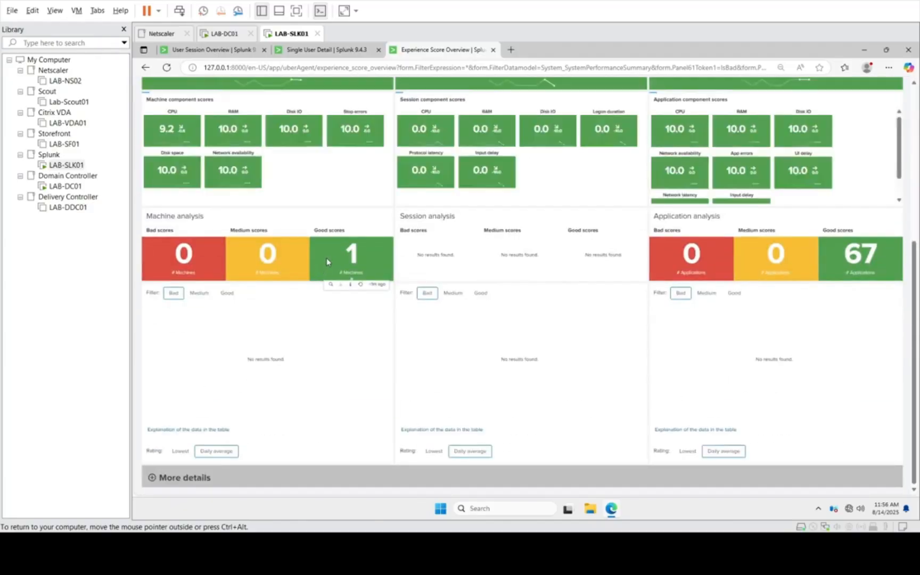
{"action": "scroll", "coordinate": [325, 263], "scroll_direction": "up", "scroll_amount": 5}
{"action": "scroll", "coordinate": [327, 263], "scroll_direction": "down", "scroll_amount": 2}
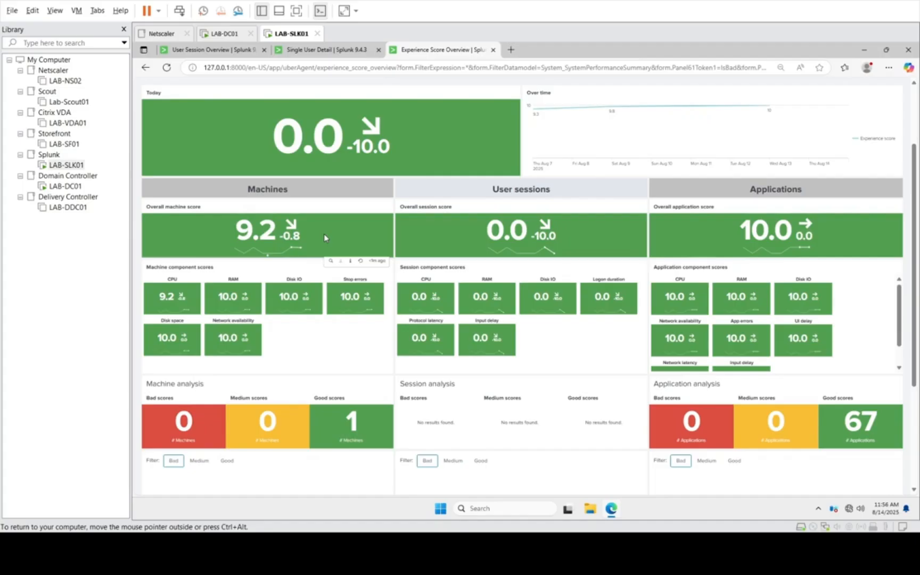
{"action": "scroll", "coordinate": [324, 234], "scroll_direction": "up", "scroll_amount": 2}
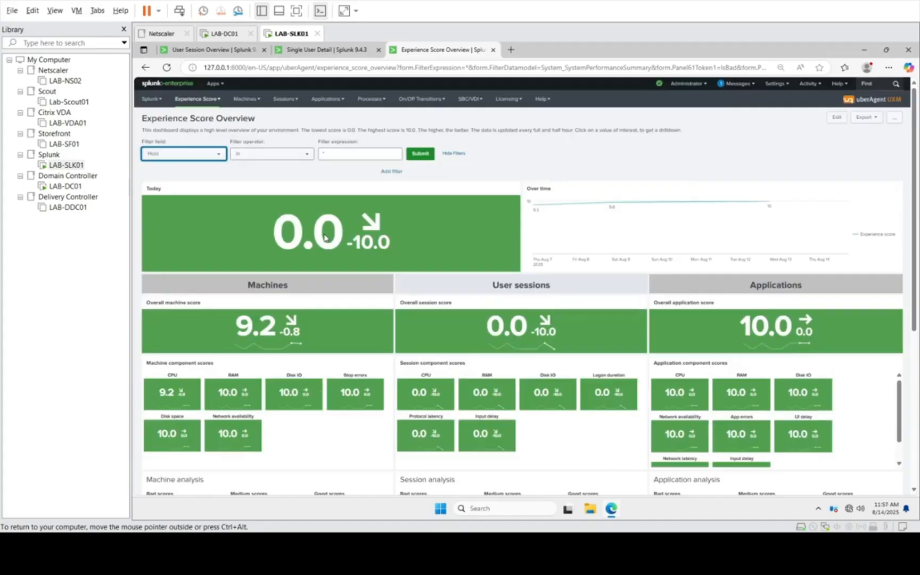
{"action": "scroll", "coordinate": [324, 234], "scroll_direction": "down", "scroll_amount": 5}
{"action": "scroll", "coordinate": [324, 237], "scroll_direction": "up", "scroll_amount": 5}
Step: Open the Machine Performance dashboard and examine CPU, disk IO, RAM and other metrics per machine
{"action": "left_click", "coordinate": [208, 102]}
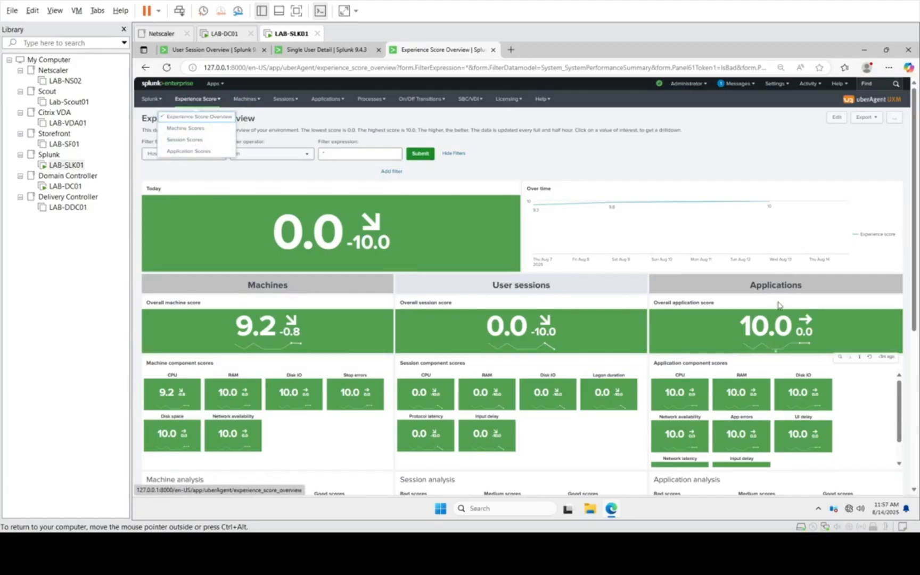
{"action": "left_click", "coordinate": [246, 99]}
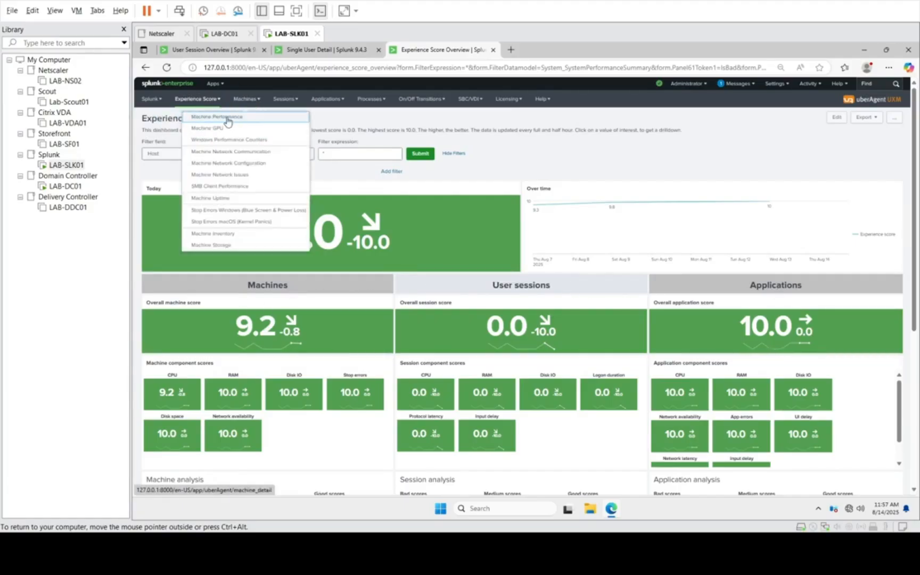
{"action": "left_click", "coordinate": [228, 118]}
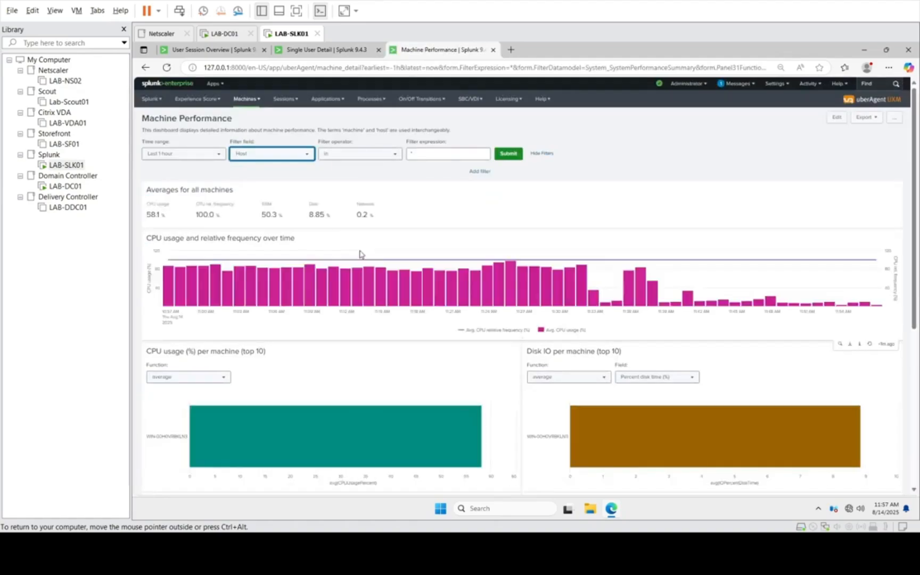
{"action": "scroll", "coordinate": [360, 254], "scroll_direction": "down", "scroll_amount": 5}
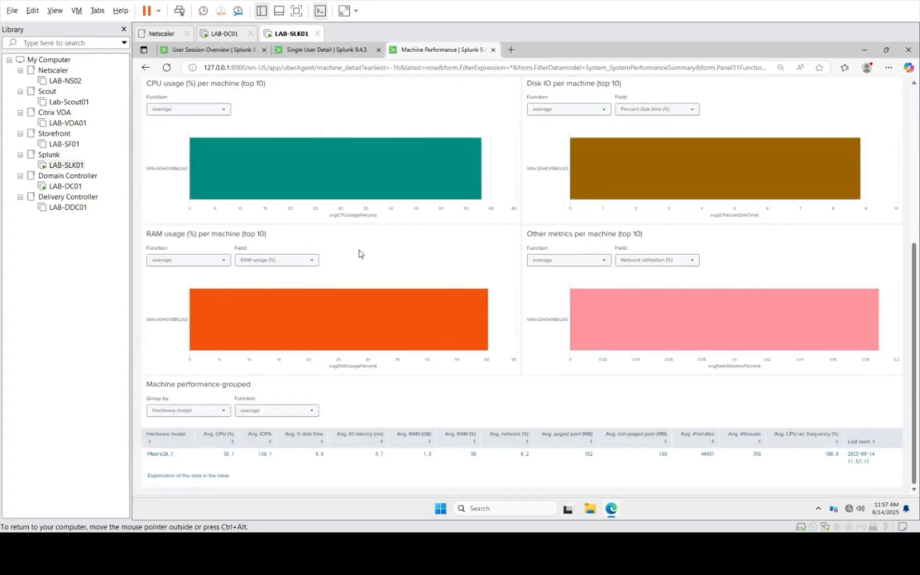
{"action": "scroll", "coordinate": [359, 254], "scroll_direction": "up", "scroll_amount": 5}
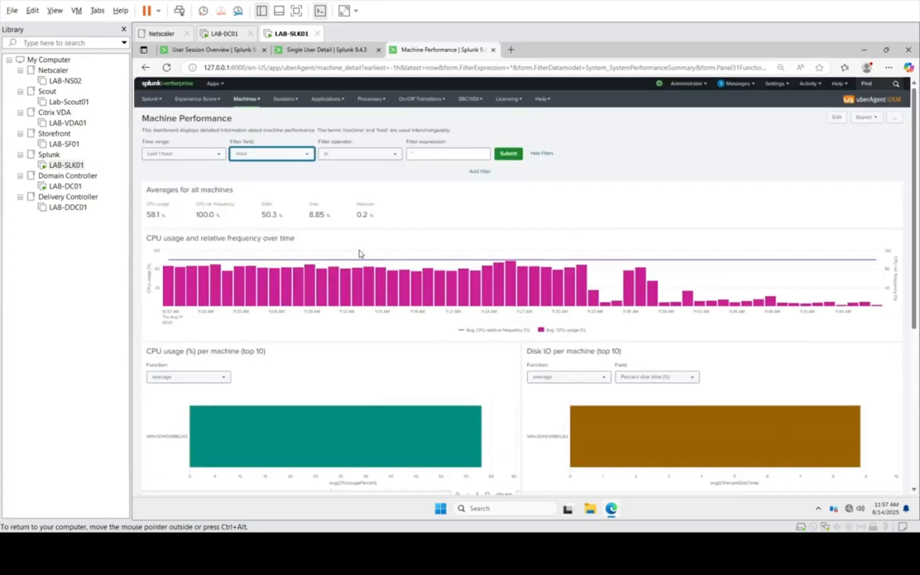
Step: Open the Machine Network Communication dashboard and examine data volume, latency and the grouped network statistics
{"action": "left_click", "coordinate": [248, 99]}
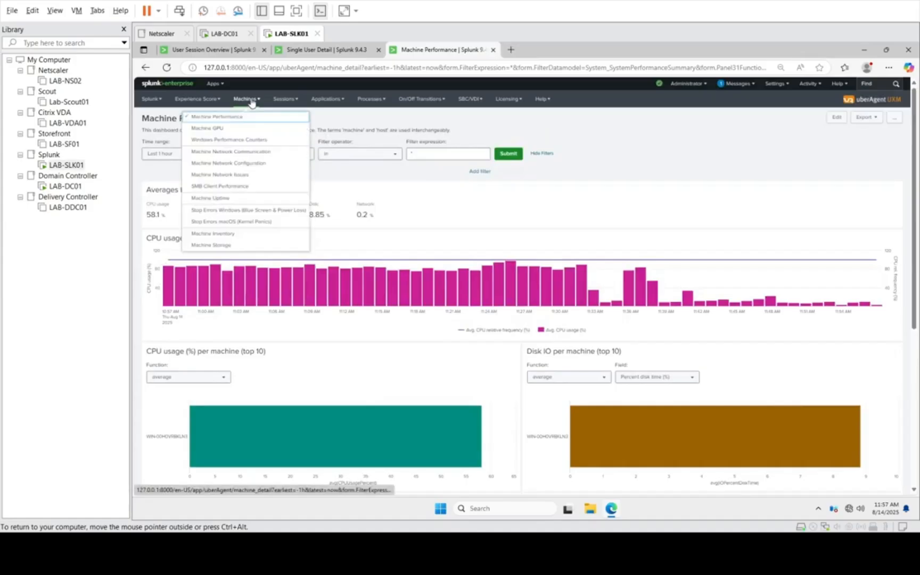
{"action": "left_click", "coordinate": [222, 151]}
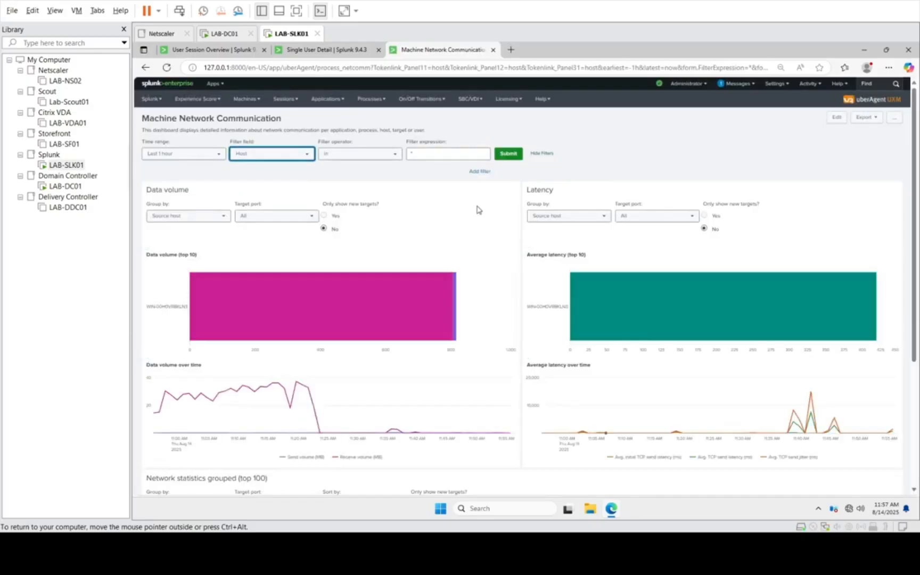
{"action": "scroll", "coordinate": [451, 226], "scroll_direction": "down", "scroll_amount": 4}
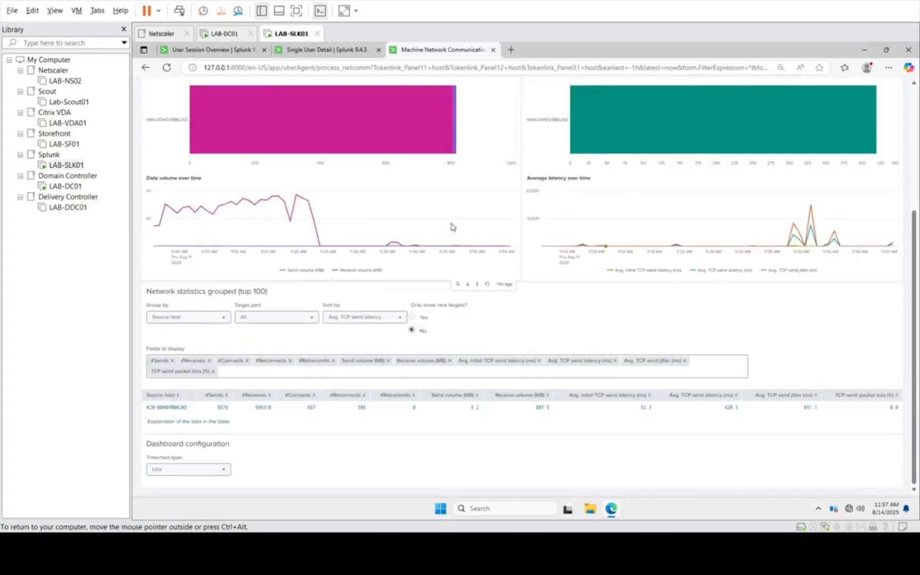
{"action": "scroll", "coordinate": [452, 226], "scroll_direction": "up", "scroll_amount": 5}
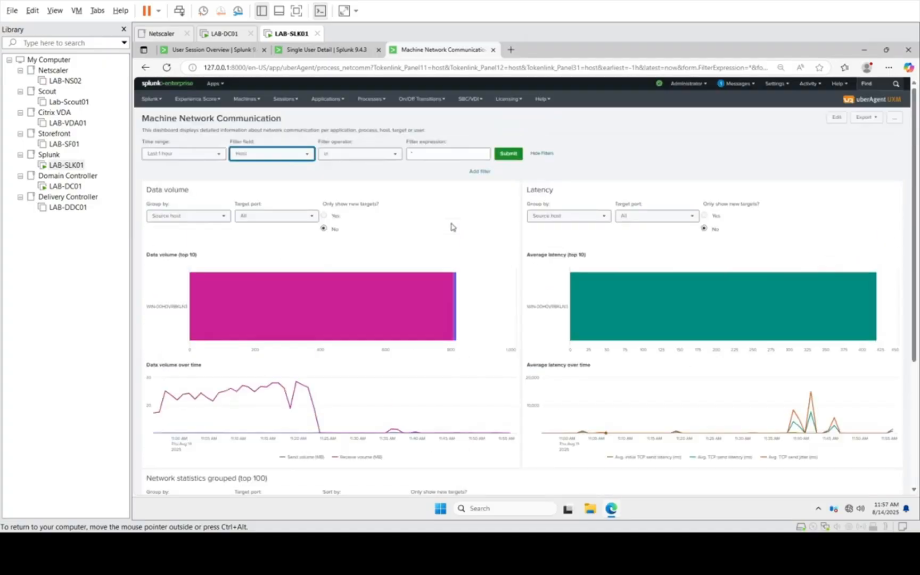
Step: Open the User Session Overview dashboard and examine session totals, logon duration and concurrent sessions per host and user
{"action": "left_click", "coordinate": [246, 99]}
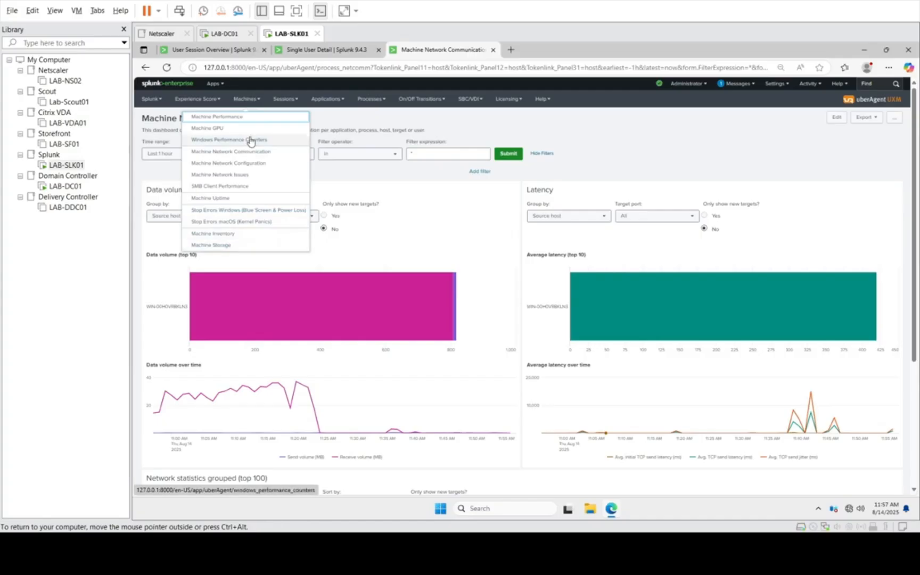
{"action": "left_click", "coordinate": [328, 99]}
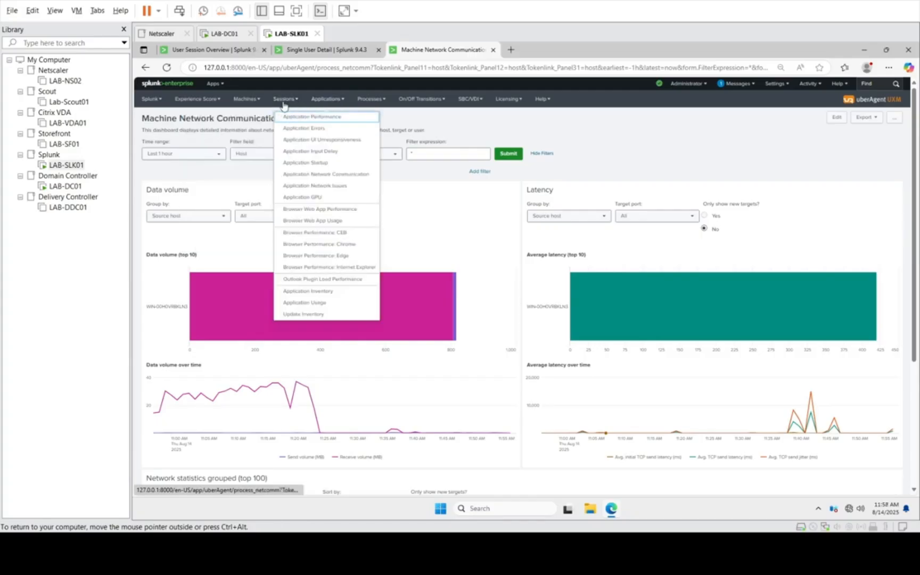
{"action": "left_click", "coordinate": [281, 99]}
{"action": "left_click", "coordinate": [277, 118]}
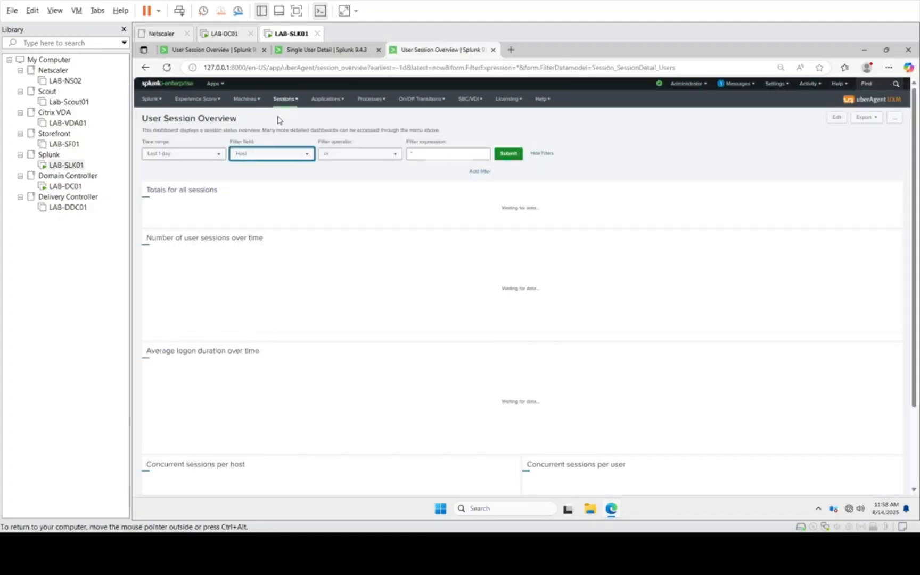
{"action": "left_click", "coordinate": [290, 51]}
{"action": "scroll", "coordinate": [323, 215], "scroll_direction": "up", "scroll_amount": 6}
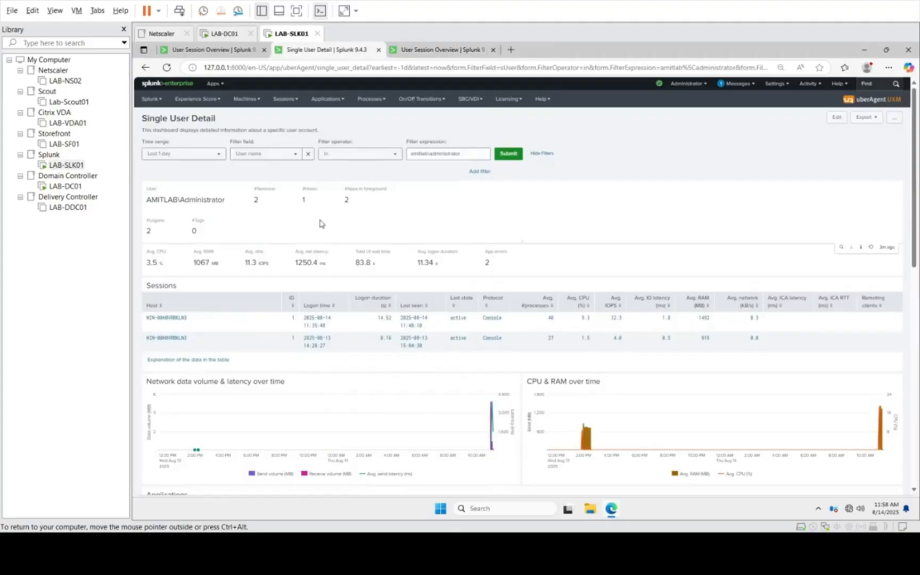
{"action": "left_click", "coordinate": [429, 49]}
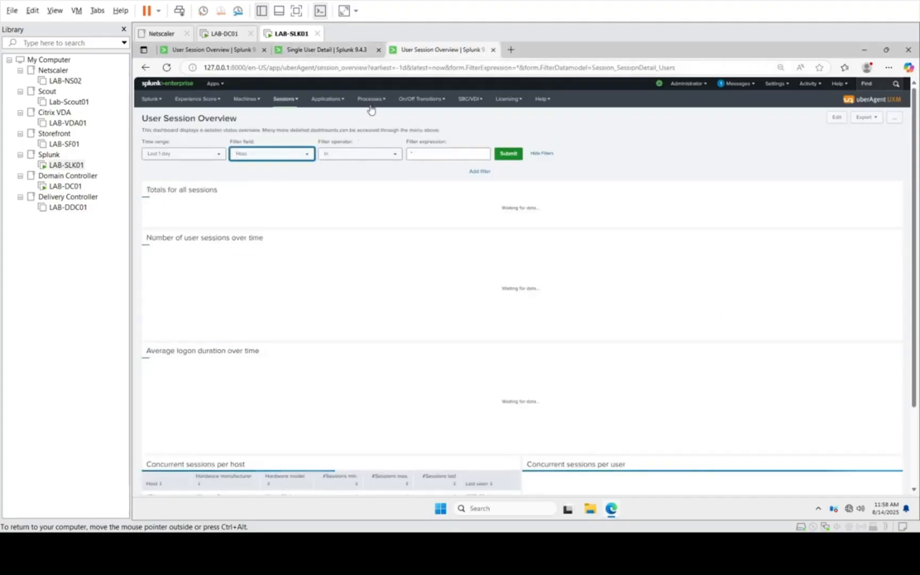
{"action": "scroll", "coordinate": [570, 398], "scroll_direction": "down", "scroll_amount": 1}
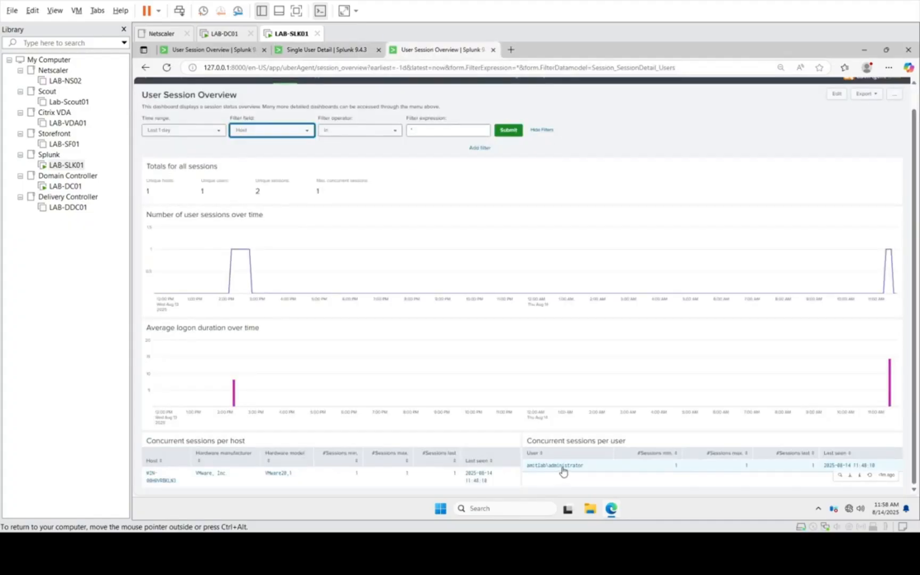
Step: Return to the Single User Detail dashboard and examine the user's sessions, resource usage and applications table
{"action": "left_click", "coordinate": [307, 53]}
{"action": "scroll", "coordinate": [405, 254], "scroll_direction": "down", "scroll_amount": 6}
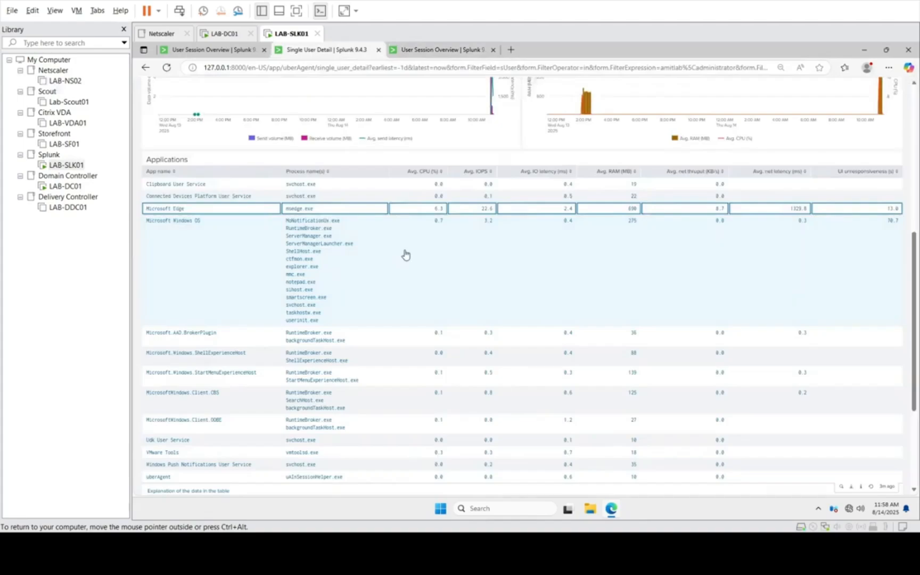
{"action": "scroll", "coordinate": [406, 255], "scroll_direction": "up", "scroll_amount": 5}
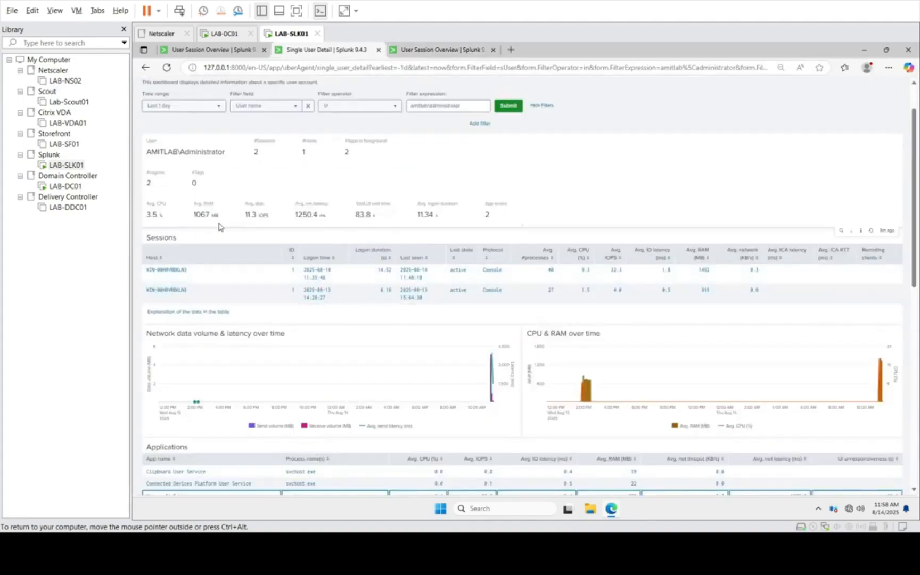
{"action": "scroll", "coordinate": [205, 304], "scroll_direction": "down", "scroll_amount": 5}
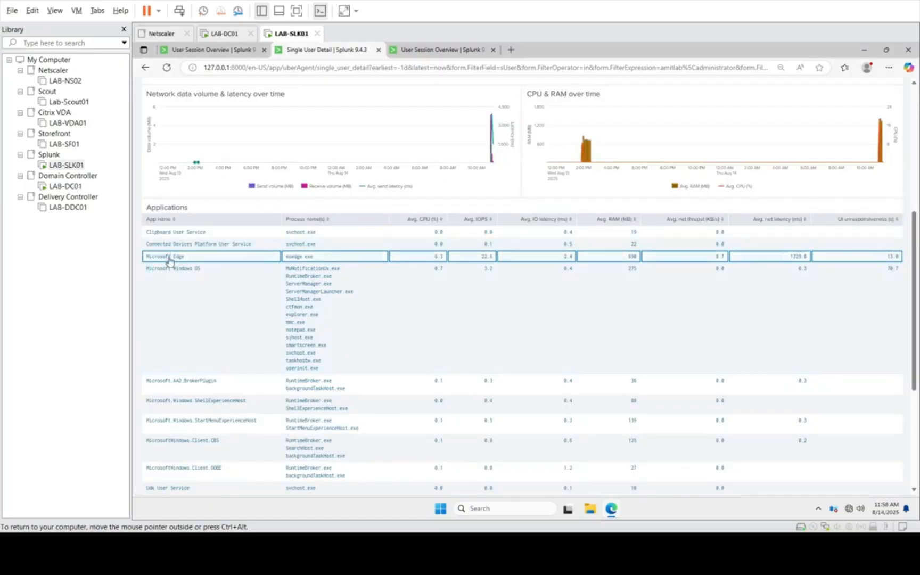
{"action": "left_click", "coordinate": [420, 50]}
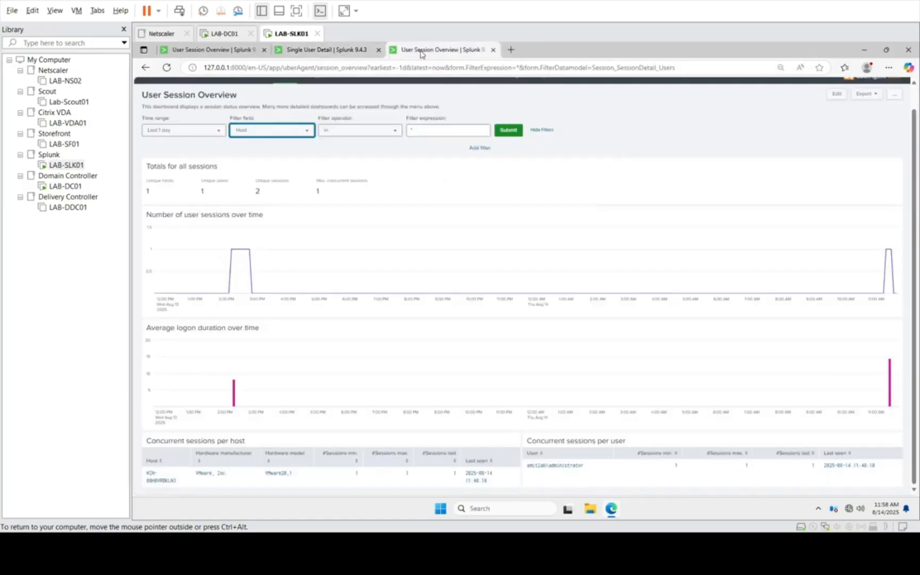
{"action": "left_click", "coordinate": [368, 51]}
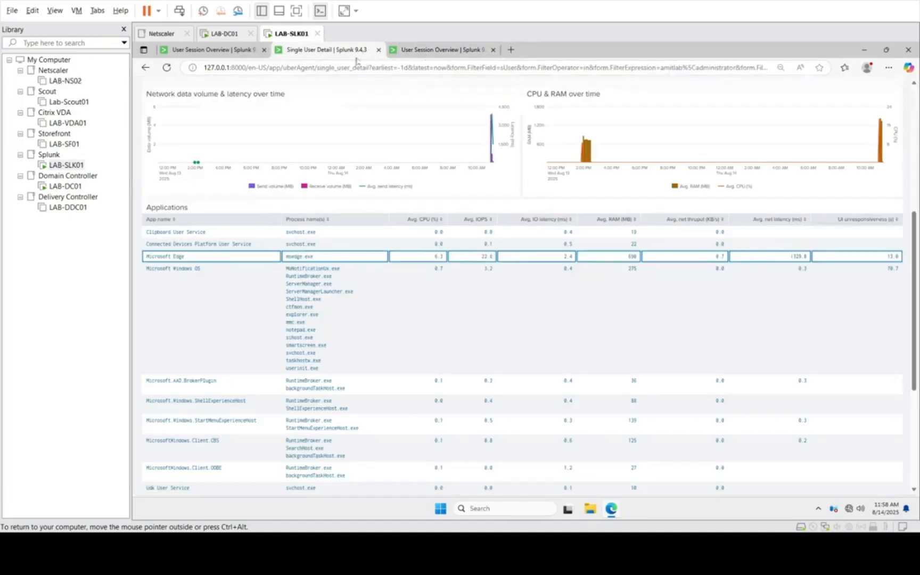
Step: Drill down into Microsoft Edge in the user's applications table and examine its users, hosts and performance
{"action": "left_click", "coordinate": [169, 260]}
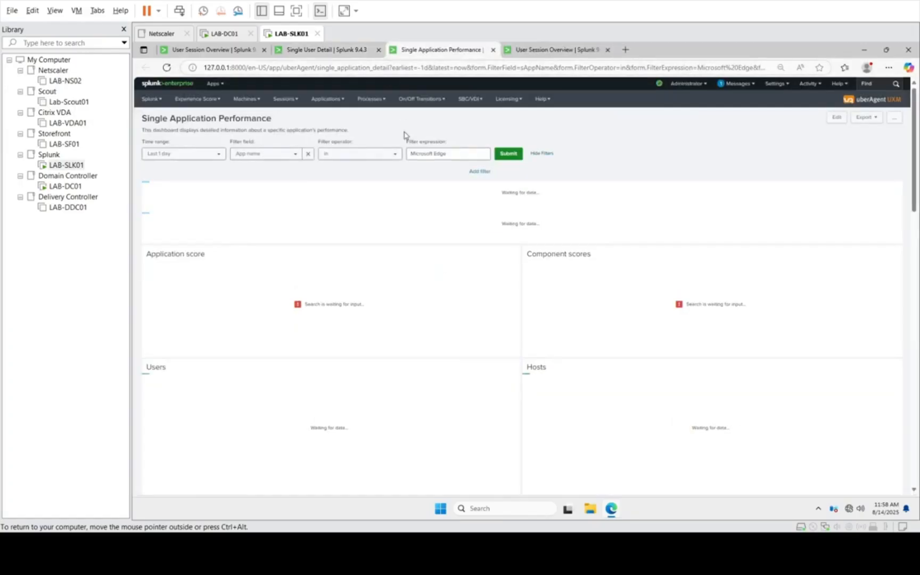
{"action": "left_click", "coordinate": [330, 99]}
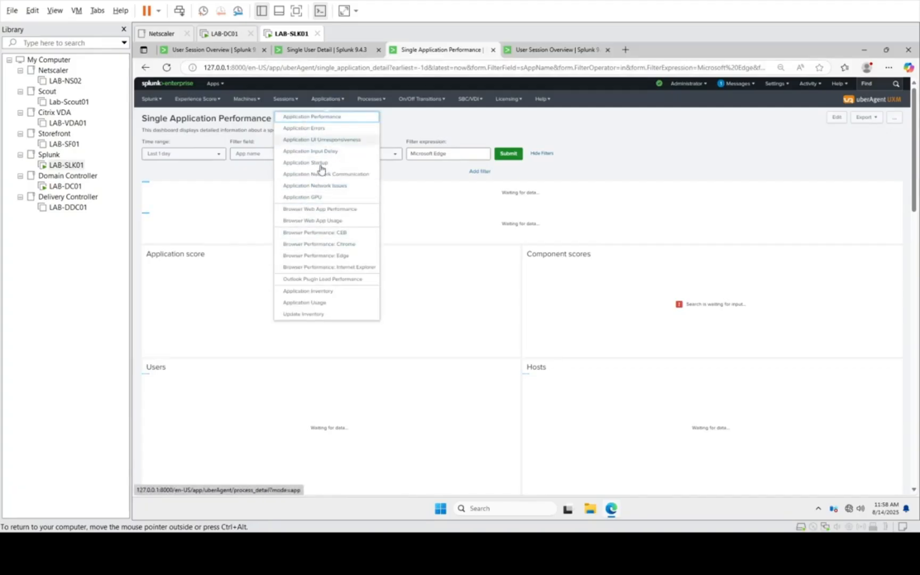
{"action": "left_click", "coordinate": [629, 130]}
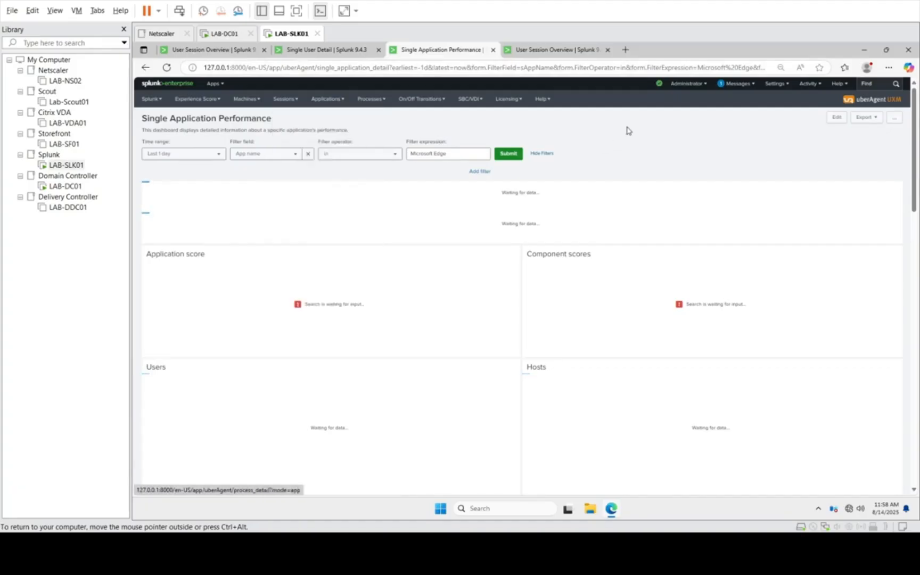
{"action": "scroll", "coordinate": [522, 287], "scroll_direction": "down", "scroll_amount": 3}
{"action": "scroll", "coordinate": [523, 288], "scroll_direction": "down", "scroll_amount": 5}
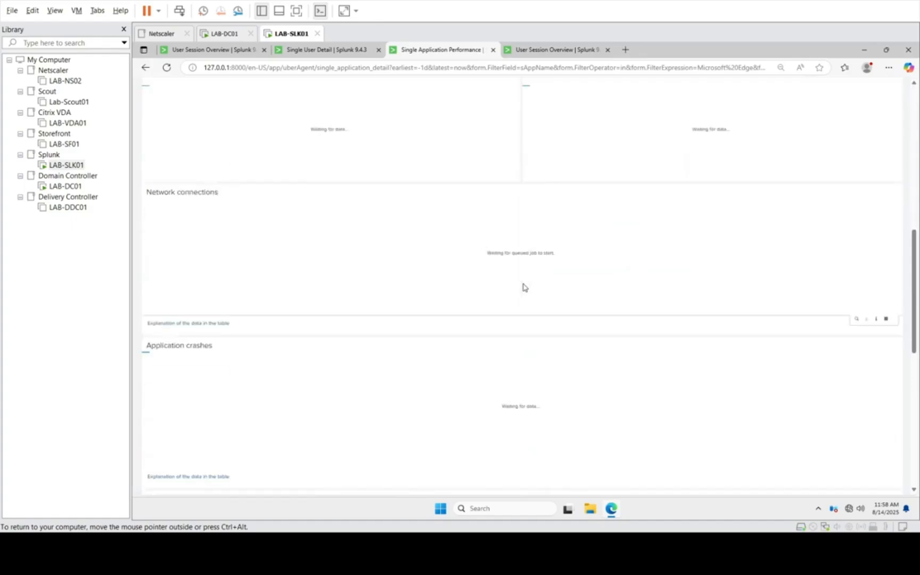
{"action": "scroll", "coordinate": [522, 288], "scroll_direction": "up", "scroll_amount": 4}
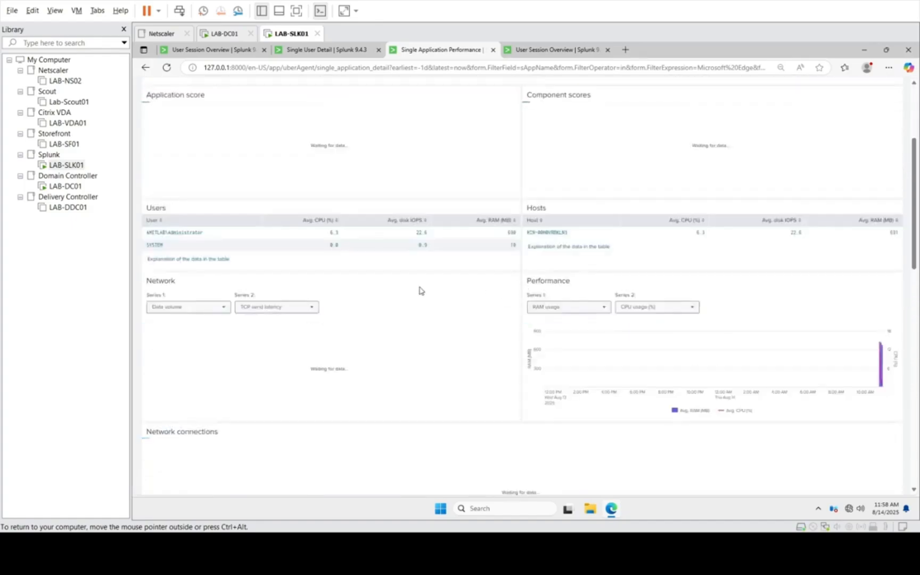
{"action": "scroll", "coordinate": [421, 290], "scroll_direction": "up", "scroll_amount": 2}
Step: Examine Microsoft Edge's network connections, crashes, hangs, UI unresponsiveness and input delay on the Single Application Performance dashboard
{"action": "scroll", "coordinate": [421, 290], "scroll_direction": "down", "scroll_amount": 6}
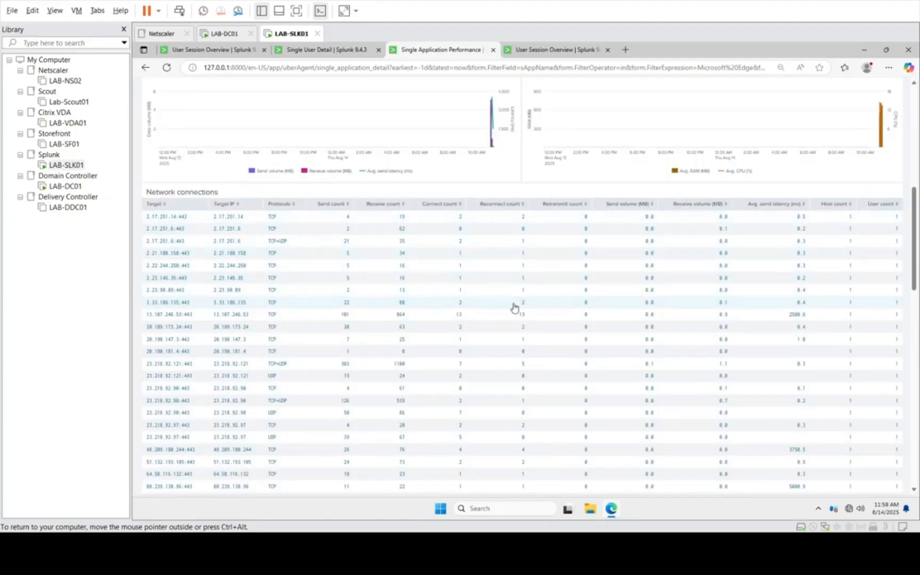
{"action": "scroll", "coordinate": [513, 308], "scroll_direction": "down", "scroll_amount": 5}
{"action": "scroll", "coordinate": [514, 307], "scroll_direction": "down", "scroll_amount": 9}
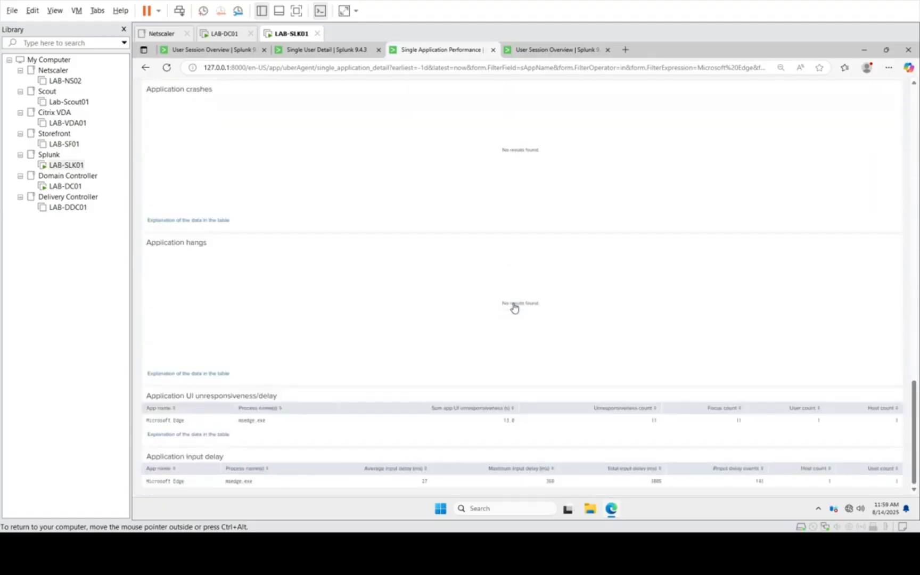
{"action": "scroll", "coordinate": [513, 304], "scroll_direction": "up", "scroll_amount": 2}
{"action": "scroll", "coordinate": [514, 303], "scroll_direction": "up", "scroll_amount": 20}
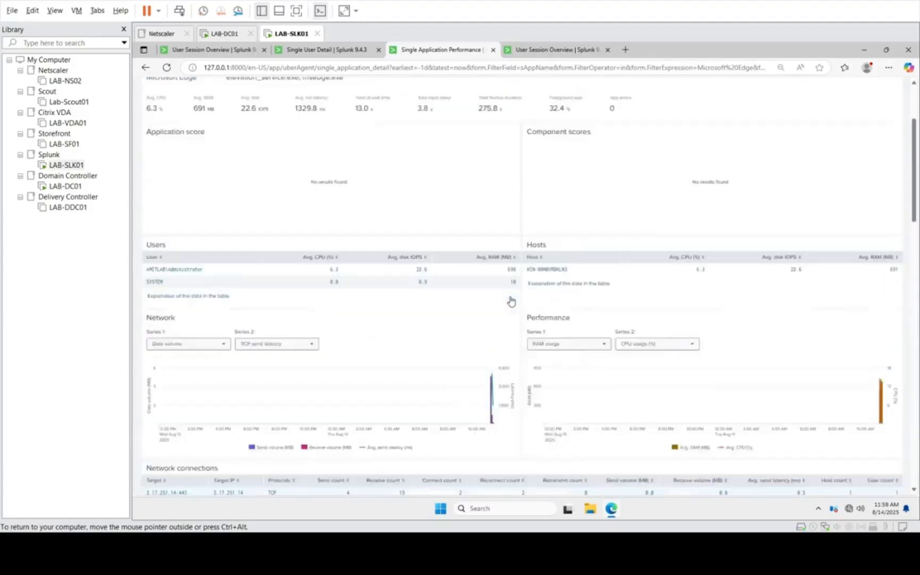
{"action": "left_click", "coordinate": [328, 99]}
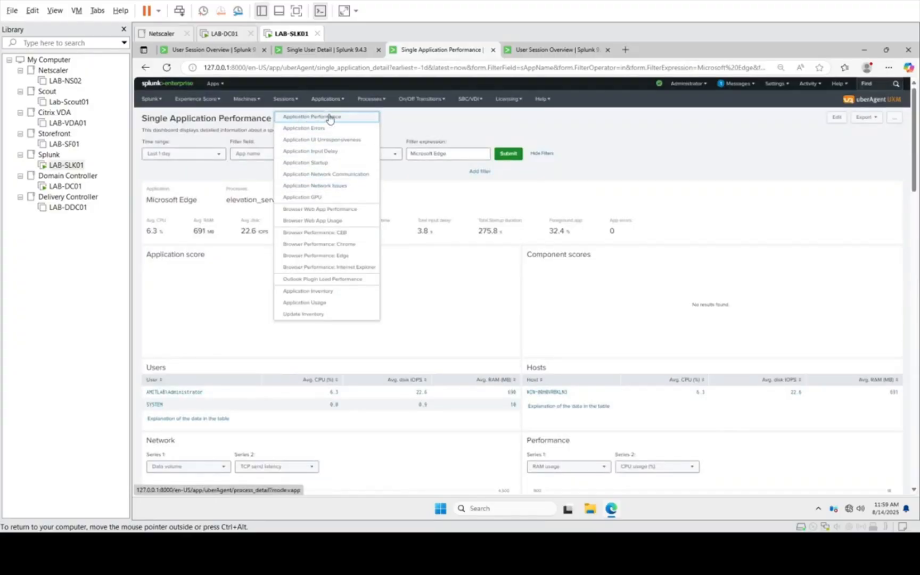
Step: Open the Application Network Communication dashboard, close the spare User Session Overview page, and examine data volume, latency and grouped network statistics
{"action": "left_click", "coordinate": [301, 177]}
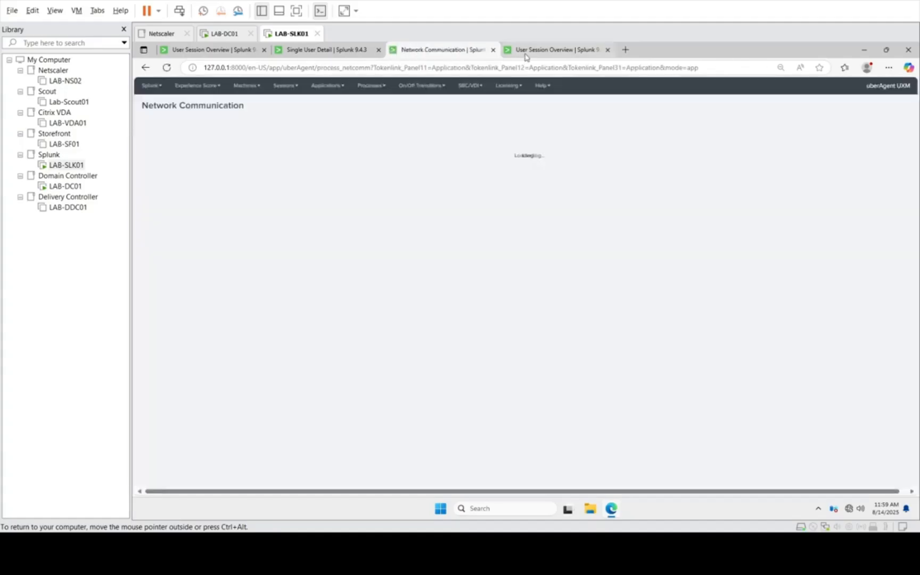
{"action": "left_click", "coordinate": [541, 50]}
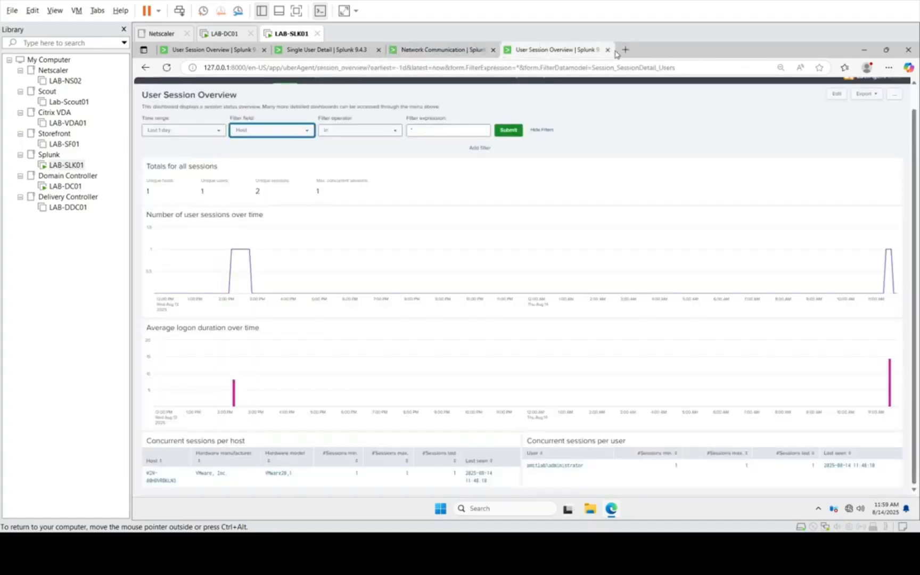
{"action": "left_click", "coordinate": [607, 49]}
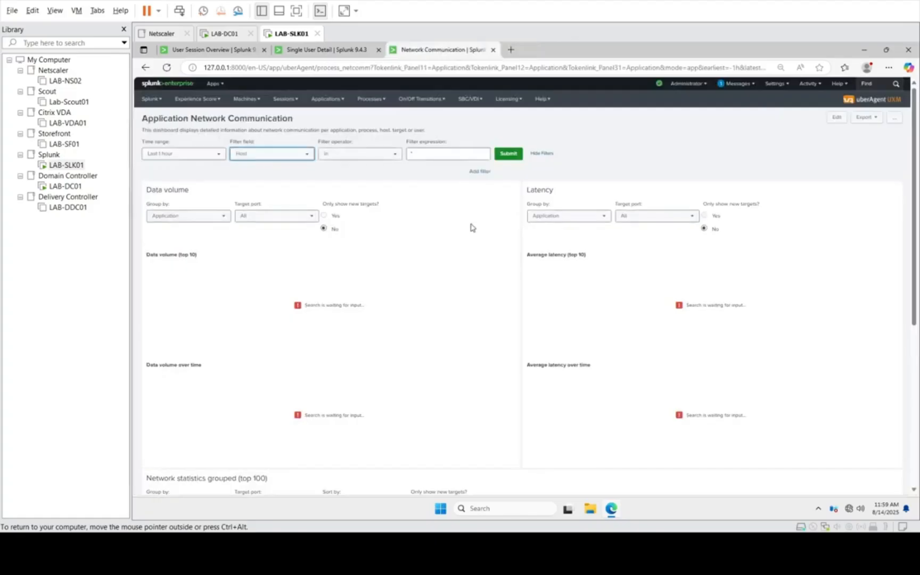
{"action": "scroll", "coordinate": [472, 221], "scroll_direction": "down", "scroll_amount": 3}
{"action": "scroll", "coordinate": [470, 228], "scroll_direction": "down", "scroll_amount": 3}
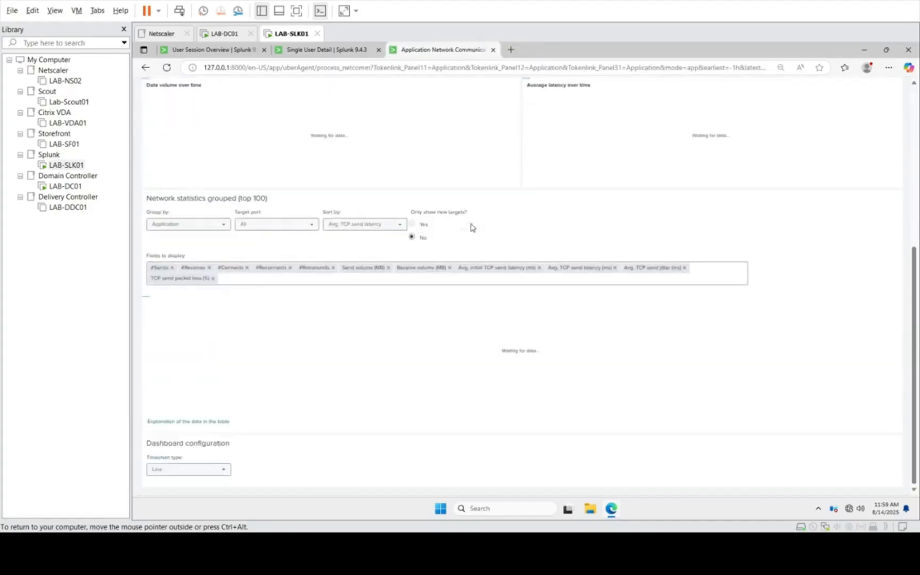
{"action": "scroll", "coordinate": [469, 290], "scroll_direction": "up", "scroll_amount": 2}
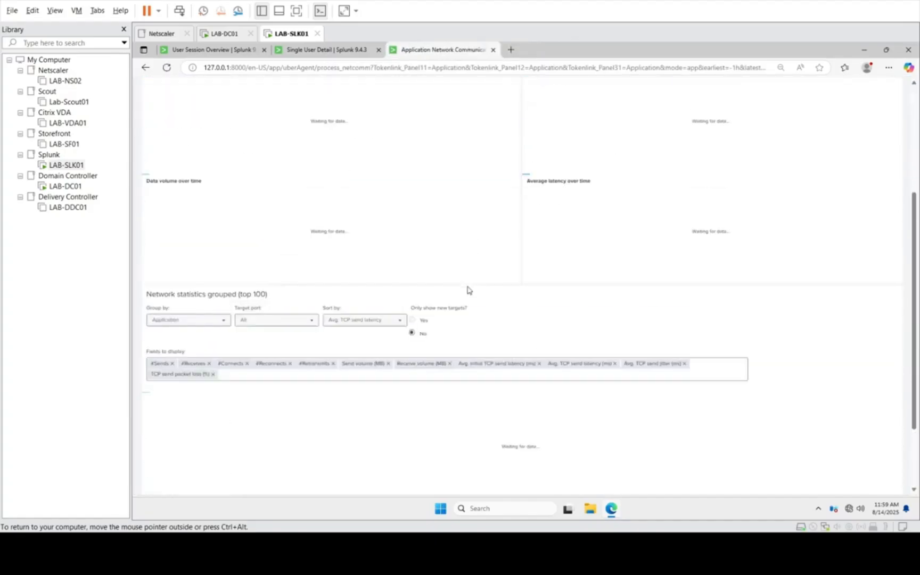
{"action": "scroll", "coordinate": [441, 267], "scroll_direction": "down", "scroll_amount": 3}
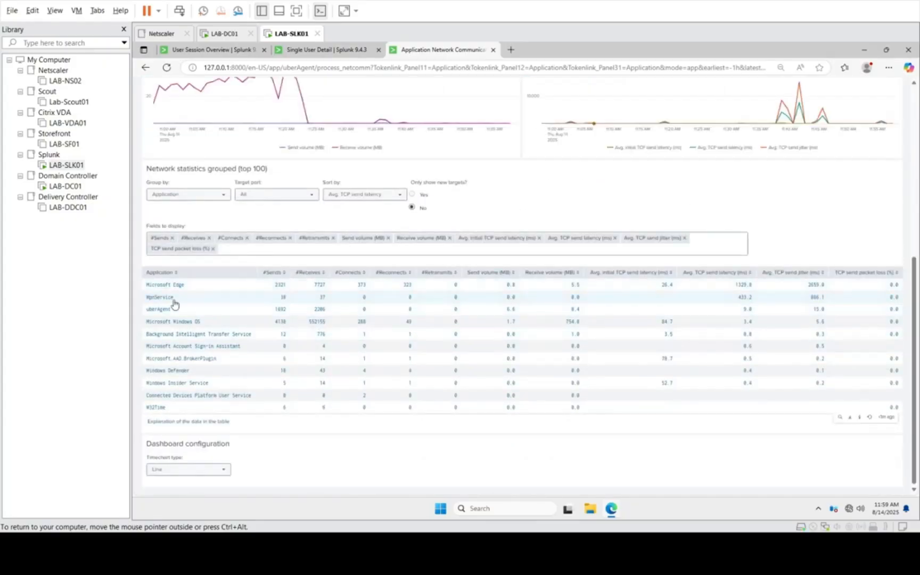
Step: Drill down into Microsoft Edge in the grouped network statistics and examine its target hosts, ports, volumes and TCP latency
{"action": "left_click", "coordinate": [159, 286]}
{"action": "scroll", "coordinate": [335, 309], "scroll_direction": "down", "scroll_amount": 4}
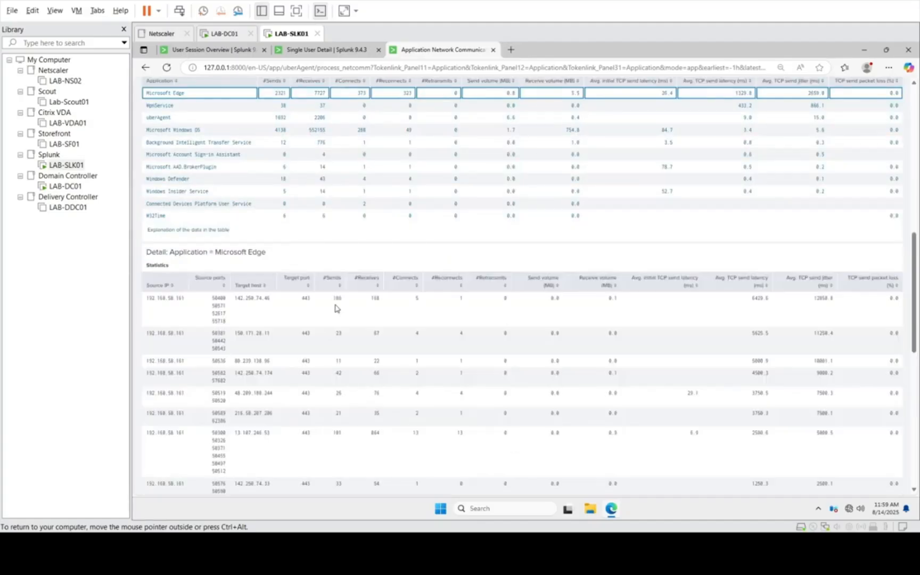
{"action": "scroll", "coordinate": [335, 308], "scroll_direction": "down", "scroll_amount": 2}
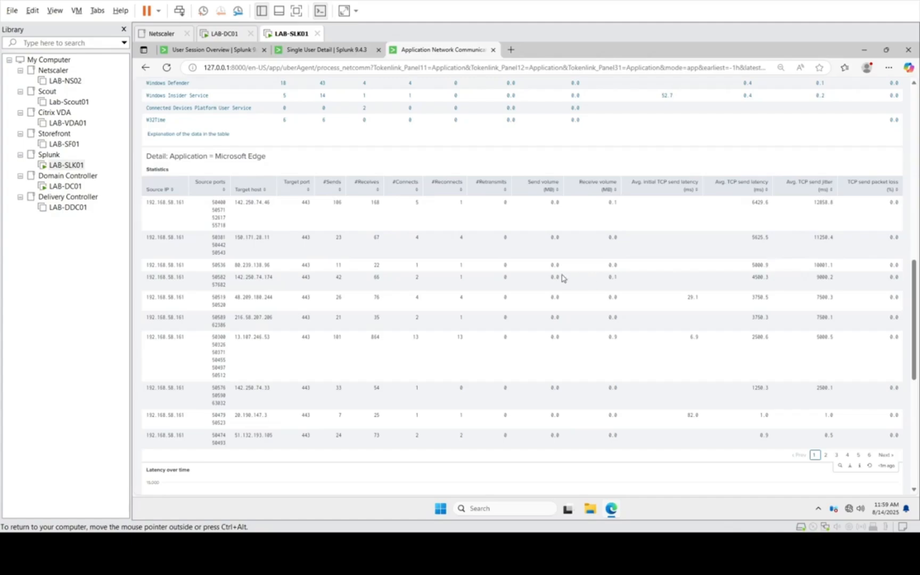
{"action": "scroll", "coordinate": [563, 278], "scroll_direction": "up", "scroll_amount": 10}
{"action": "scroll", "coordinate": [563, 278], "scroll_direction": "up", "scroll_amount": 2}
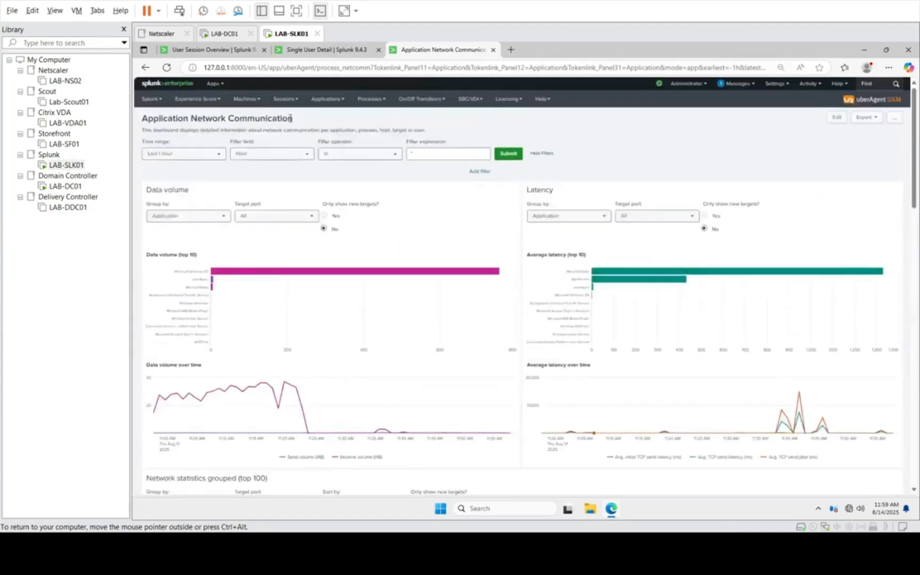
{"action": "left_click", "coordinate": [376, 100]}
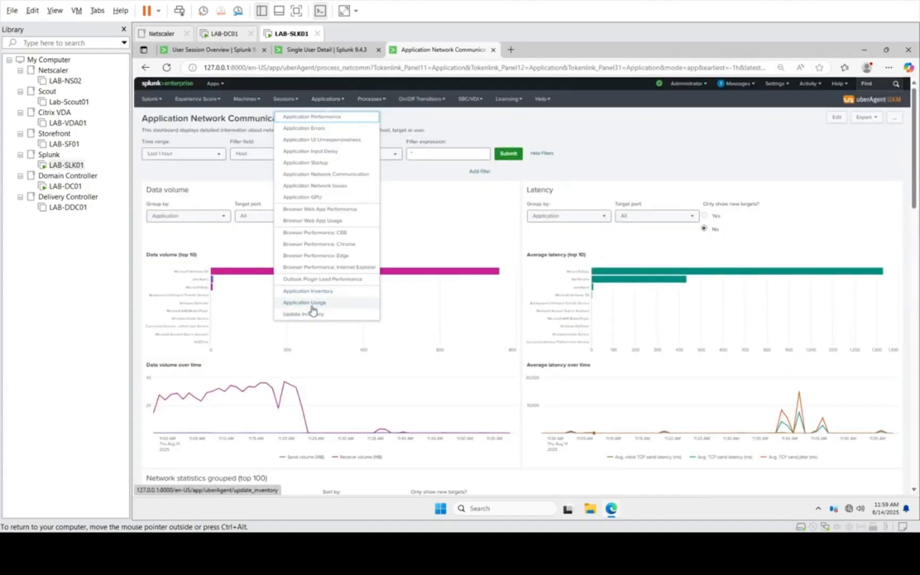
{"action": "left_click", "coordinate": [370, 100]}
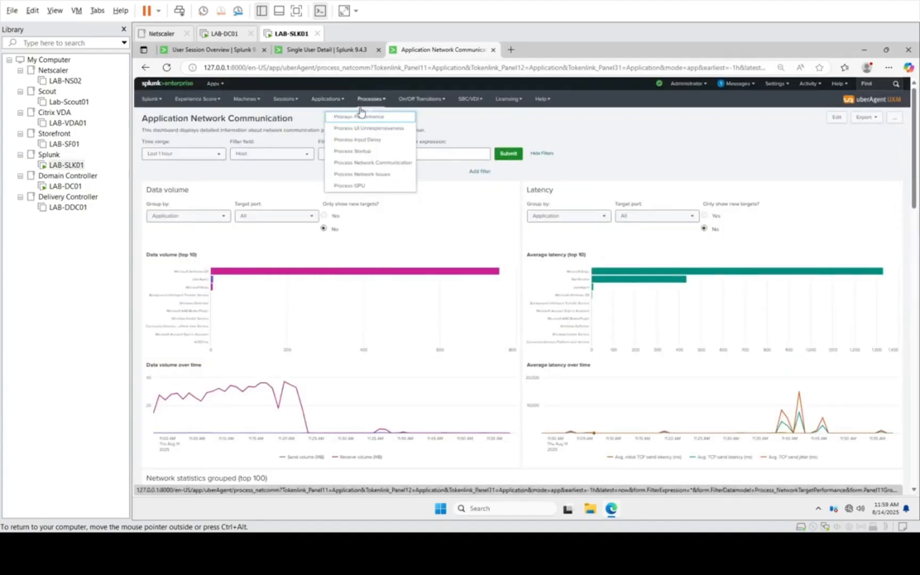
{"action": "left_click", "coordinate": [415, 98]}
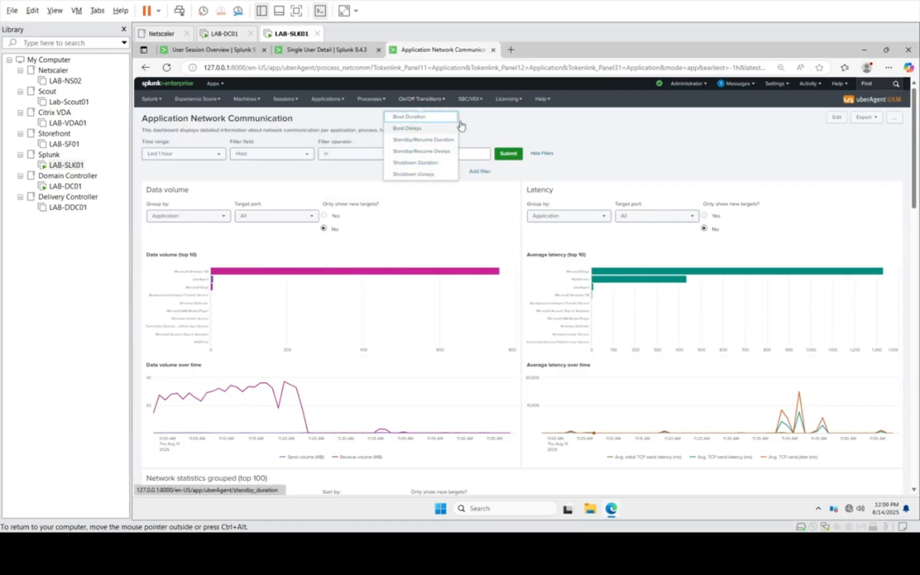
Step: Open the NetScaler Appliance Performance dashboard and set its time range to the last 1 week
{"action": "left_click", "coordinate": [463, 101]}
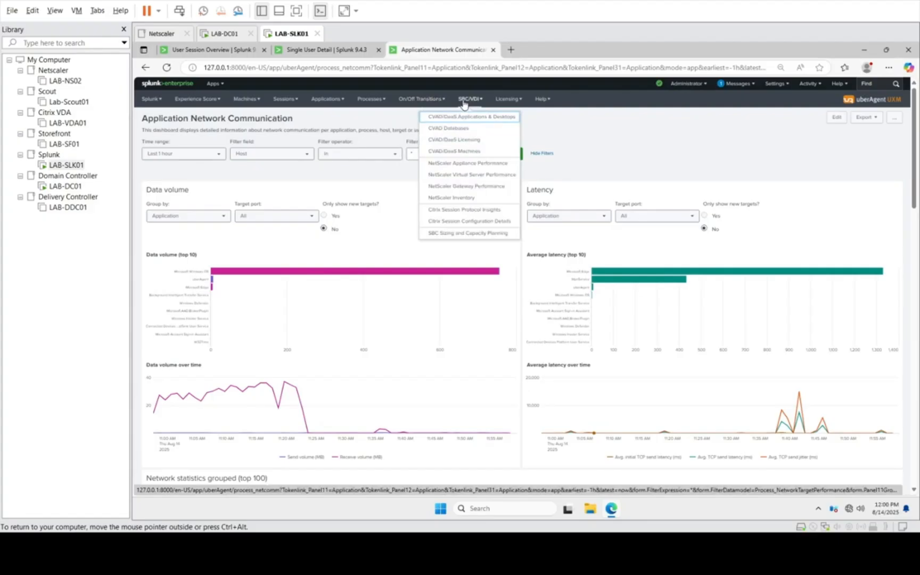
{"action": "left_click", "coordinate": [464, 164]}
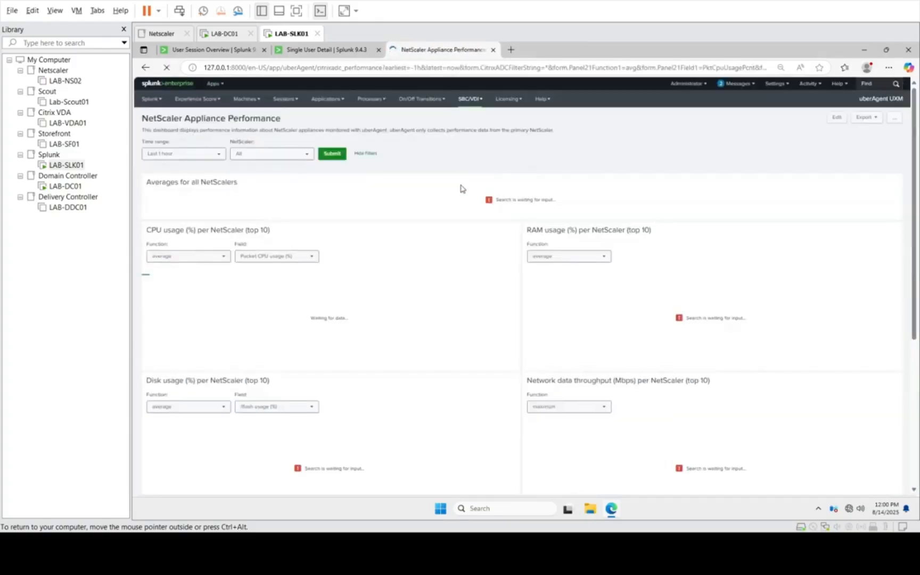
{"action": "left_click", "coordinate": [220, 156]}
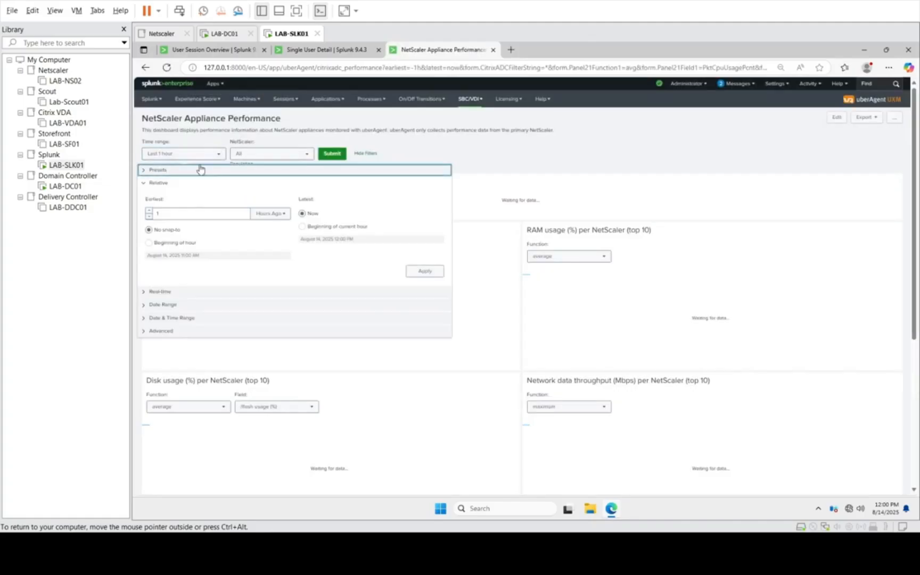
{"action": "left_click", "coordinate": [270, 214]}
{"action": "left_click", "coordinate": [278, 287]}
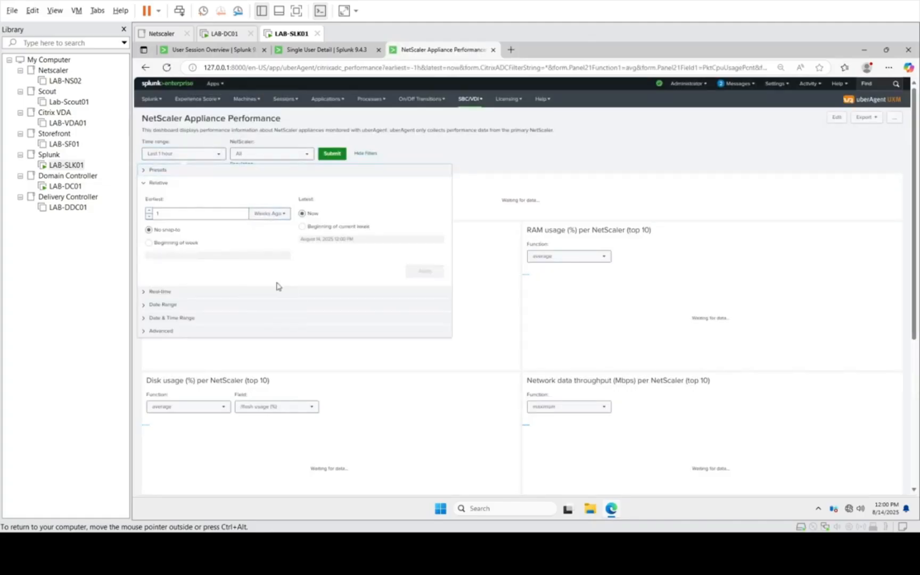
{"action": "left_click", "coordinate": [417, 271]}
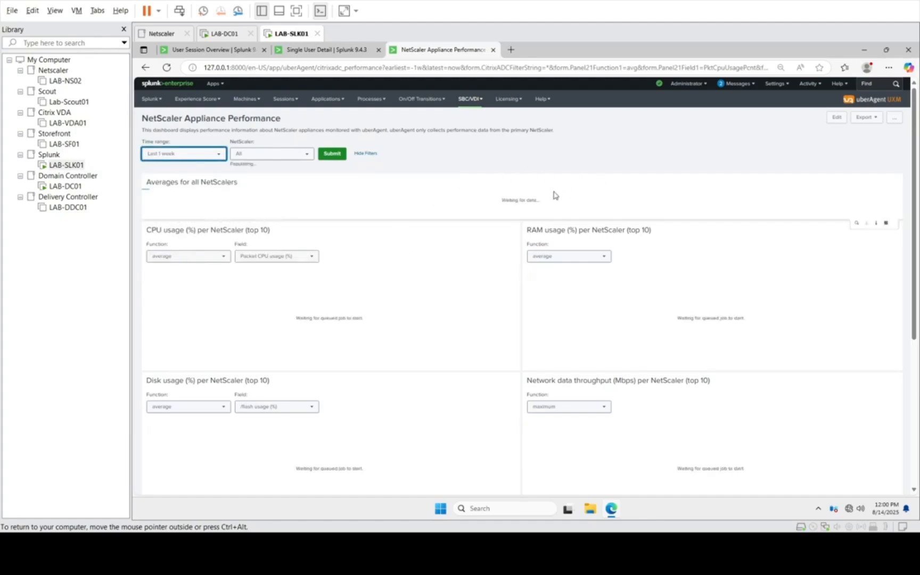
Step: Examine the averages for all NetScalers and the CPU, RAM, disk and network throughput charts per NetScaler
{"action": "scroll", "coordinate": [554, 196], "scroll_direction": "down", "scroll_amount": 4}
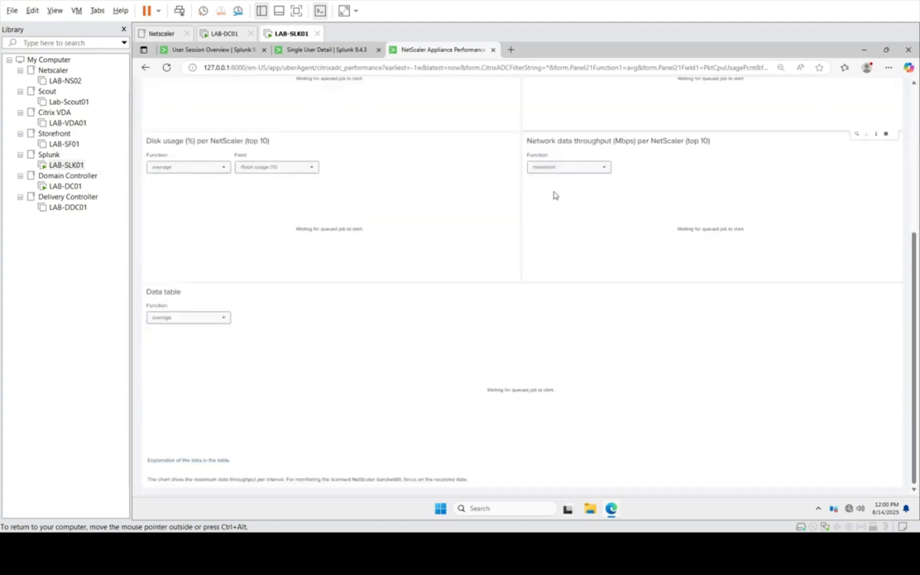
{"action": "scroll", "coordinate": [553, 195], "scroll_direction": "up", "scroll_amount": 5}
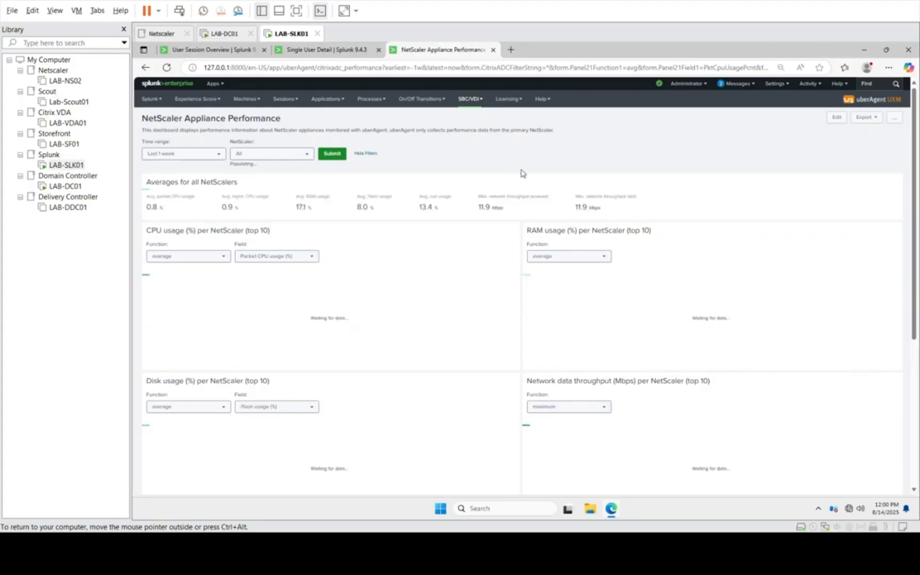
{"action": "scroll", "coordinate": [521, 173], "scroll_direction": "down", "scroll_amount": 3}
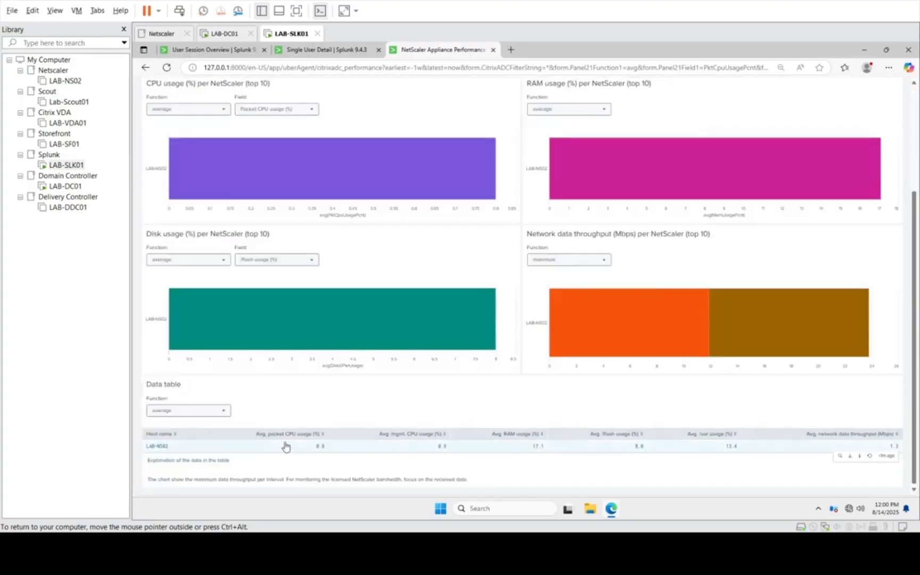
Step: Drill down into LAB-NS02 in the data table and examine its CPU, RAM, disk, network and hardware charts over time
{"action": "left_click", "coordinate": [159, 447]}
{"action": "scroll", "coordinate": [158, 449], "scroll_direction": "down", "scroll_amount": 4}
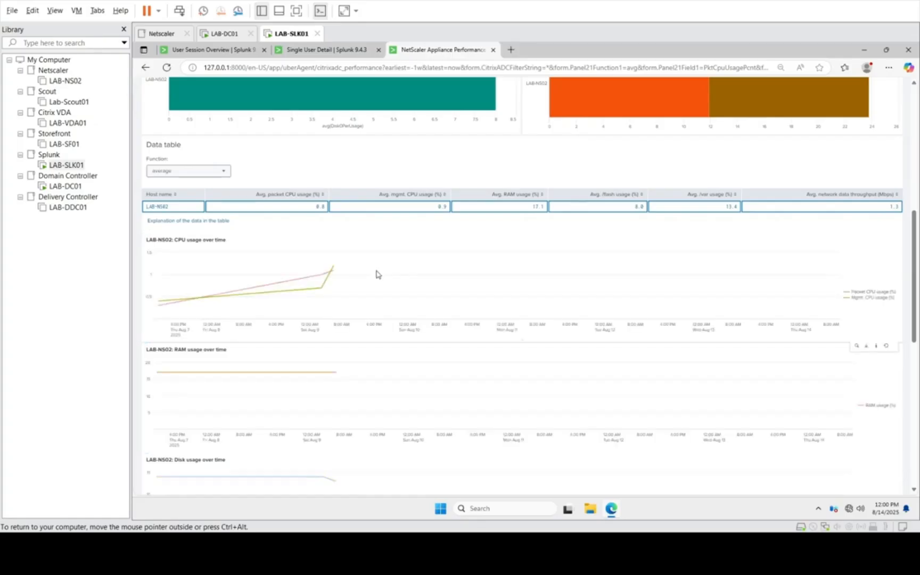
{"action": "scroll", "coordinate": [376, 274], "scroll_direction": "down", "scroll_amount": 3}
{"action": "scroll", "coordinate": [376, 274], "scroll_direction": "down", "scroll_amount": 5}
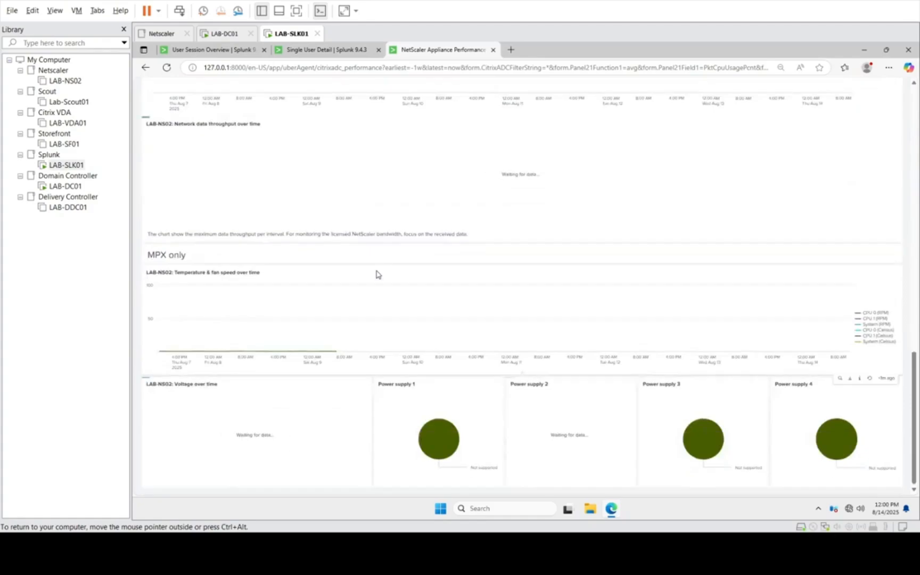
{"action": "scroll", "coordinate": [375, 275], "scroll_direction": "up", "scroll_amount": 10}
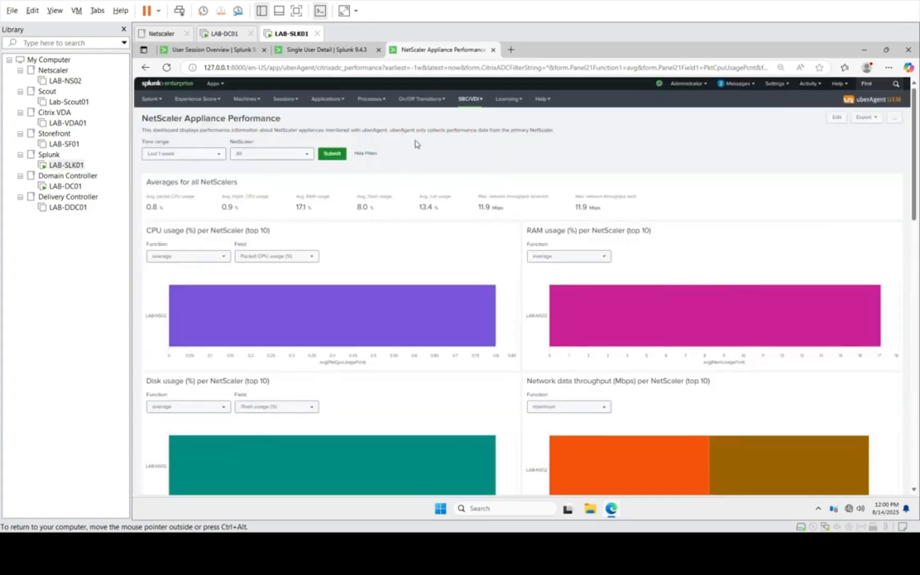
Step: Open the User Logon Duration dashboard and examine the logon averages and the durations over time, per user and per host
{"action": "left_click", "coordinate": [469, 99]}
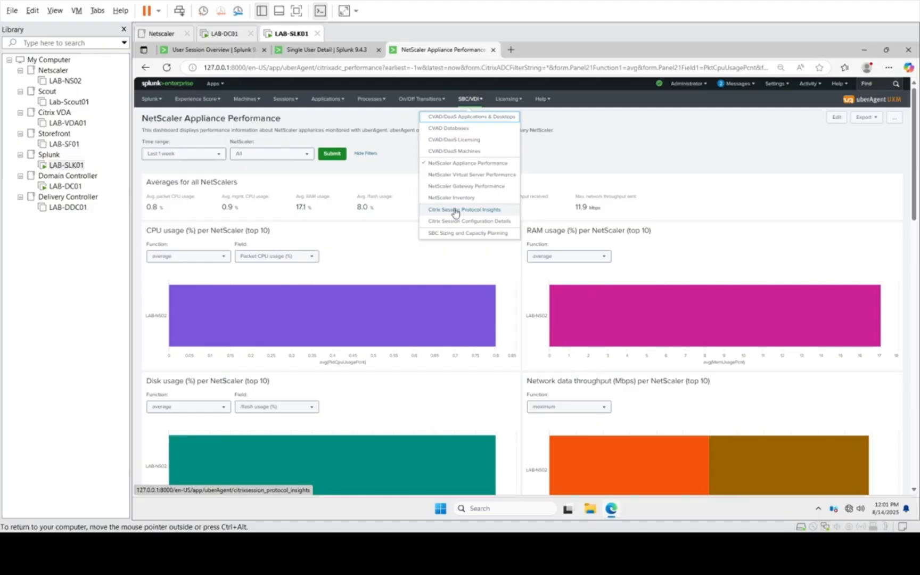
{"action": "left_click", "coordinate": [282, 99]}
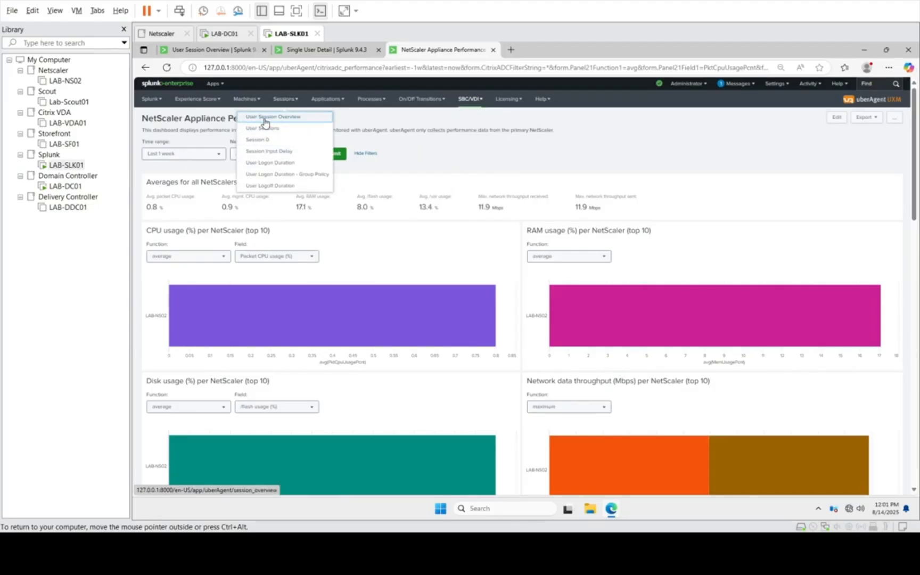
{"action": "left_click", "coordinate": [285, 165]}
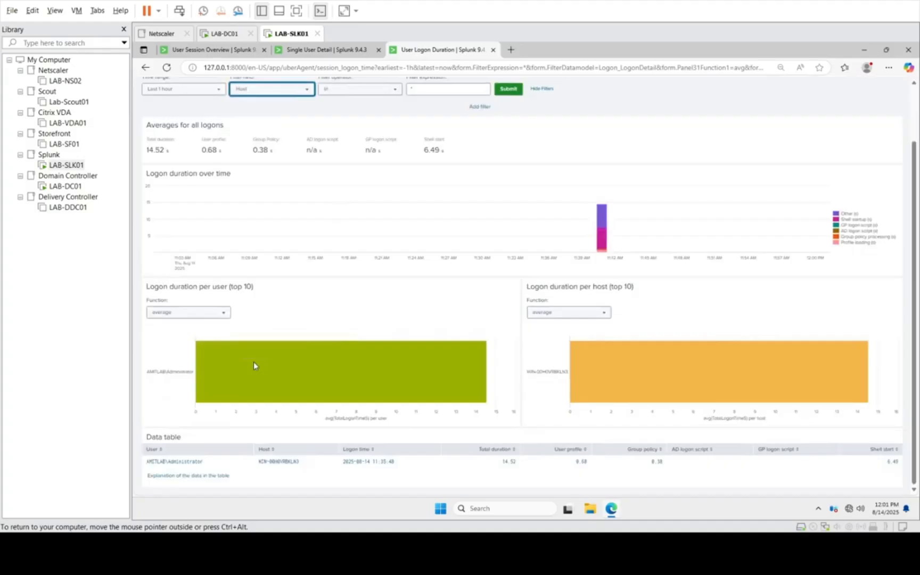
{"action": "scroll", "coordinate": [168, 263], "scroll_direction": "up", "scroll_amount": 2}
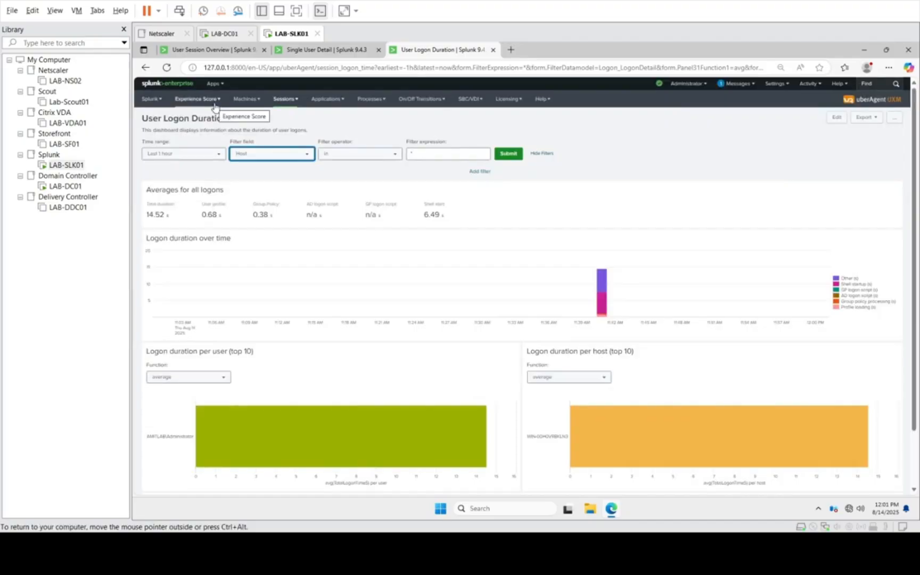
Step: Open the Experience Score Overview dashboard and examine the machine, user session and application scores and their analyses
{"action": "left_click", "coordinate": [186, 106]}
{"action": "left_click", "coordinate": [184, 117]}
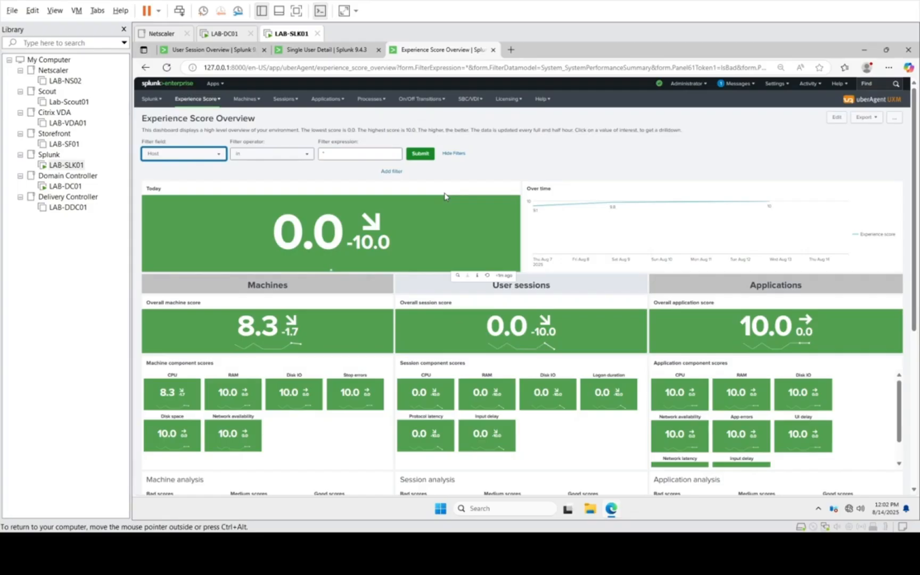
{"action": "scroll", "coordinate": [463, 275], "scroll_direction": "down", "scroll_amount": 5}
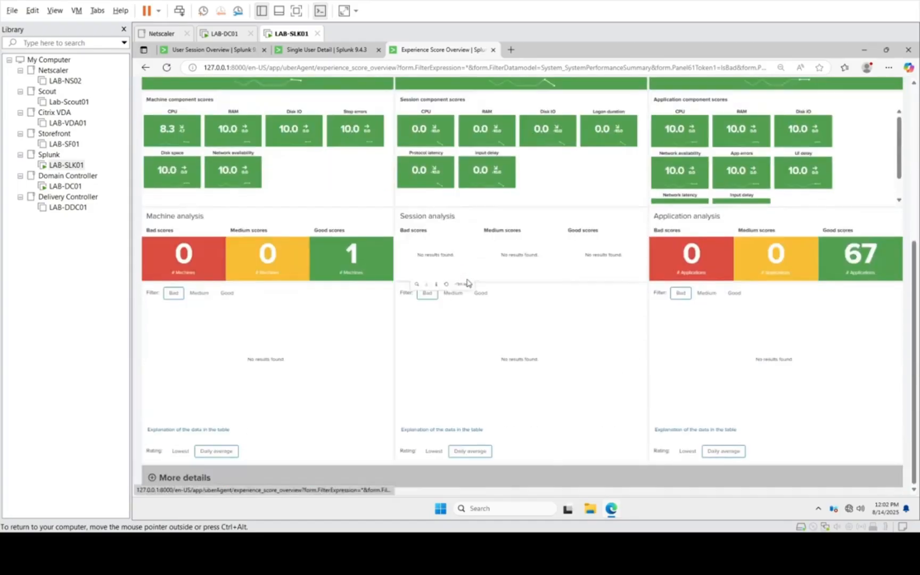
{"action": "scroll", "coordinate": [467, 283], "scroll_direction": "up", "scroll_amount": 5}
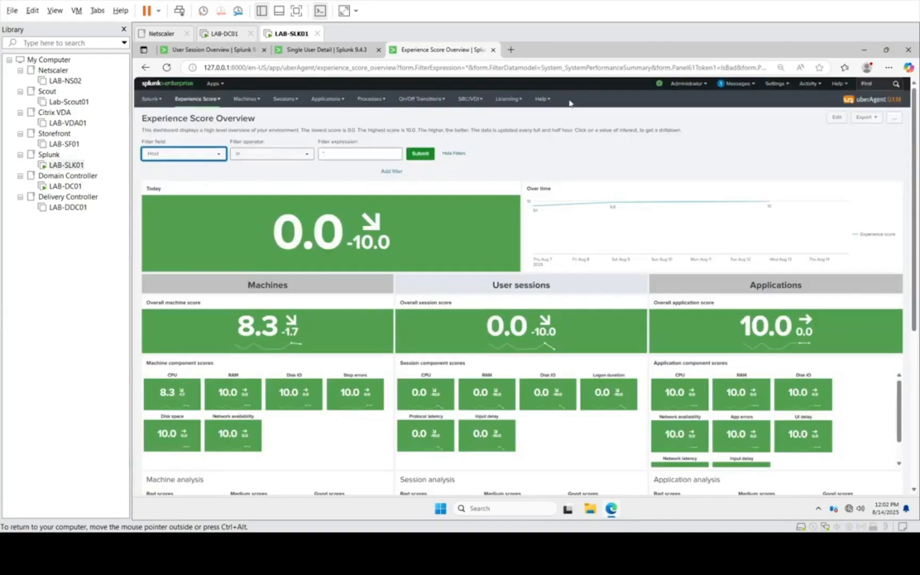
Step: Check which licensing dashboards are available and open the SBC Sizing and Capacity Planning dashboard
{"action": "left_click", "coordinate": [506, 98]}
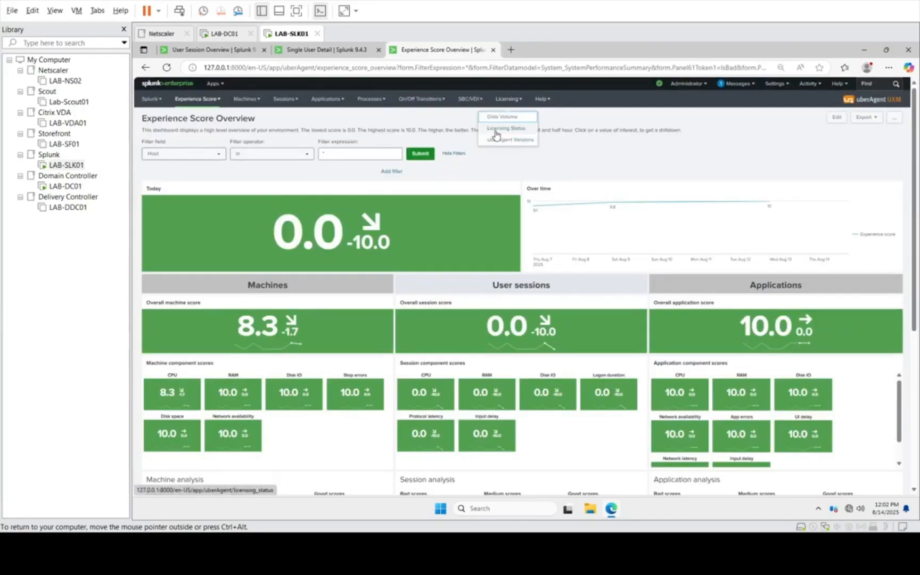
{"action": "left_click", "coordinate": [484, 99]}
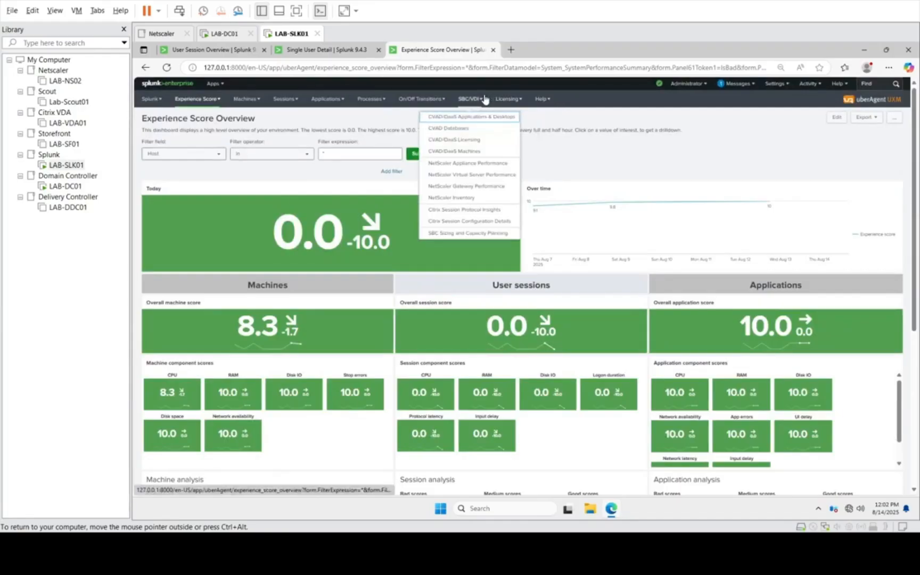
{"action": "left_click", "coordinate": [485, 234]}
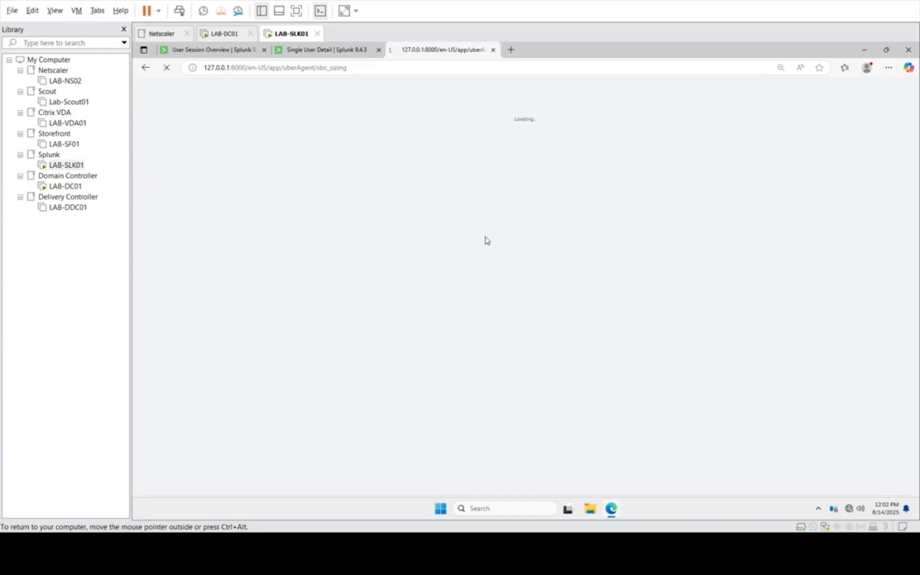